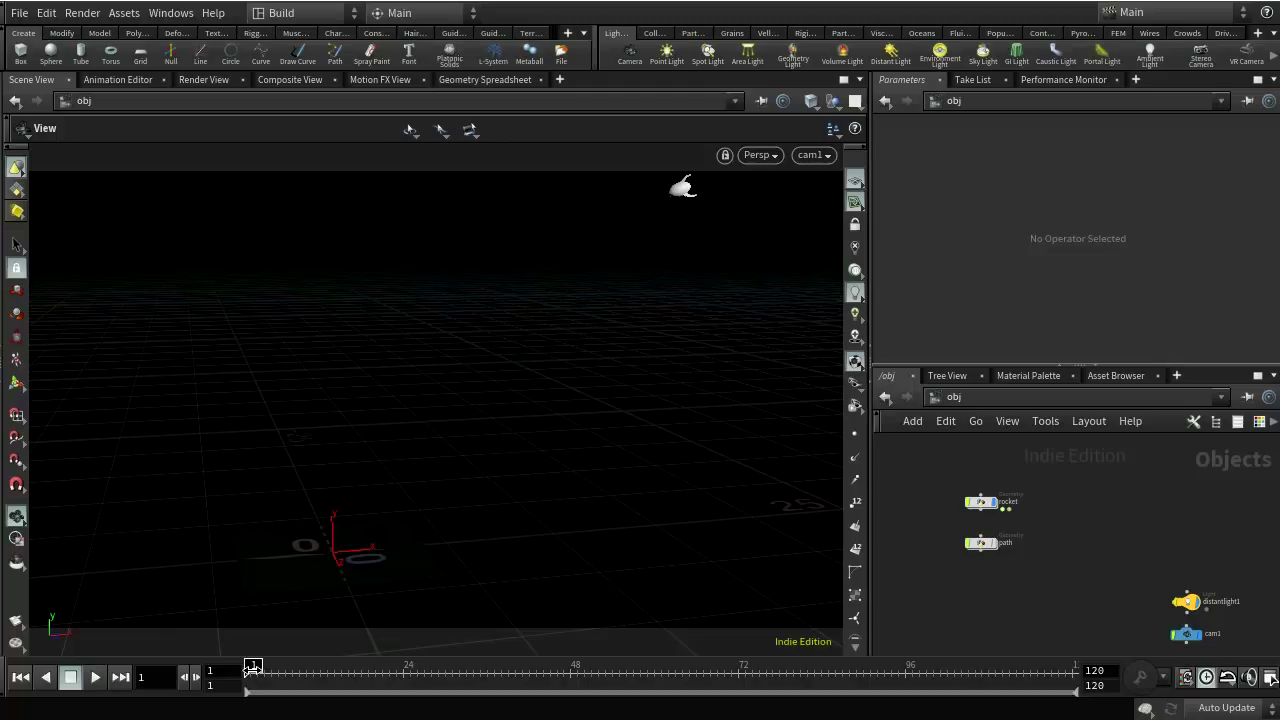
- Preview the rocket's motion between frames 1 and 31 and inspect the ROP Alembic Output settings inside the rocket object
drag(253, 666, 457, 709)
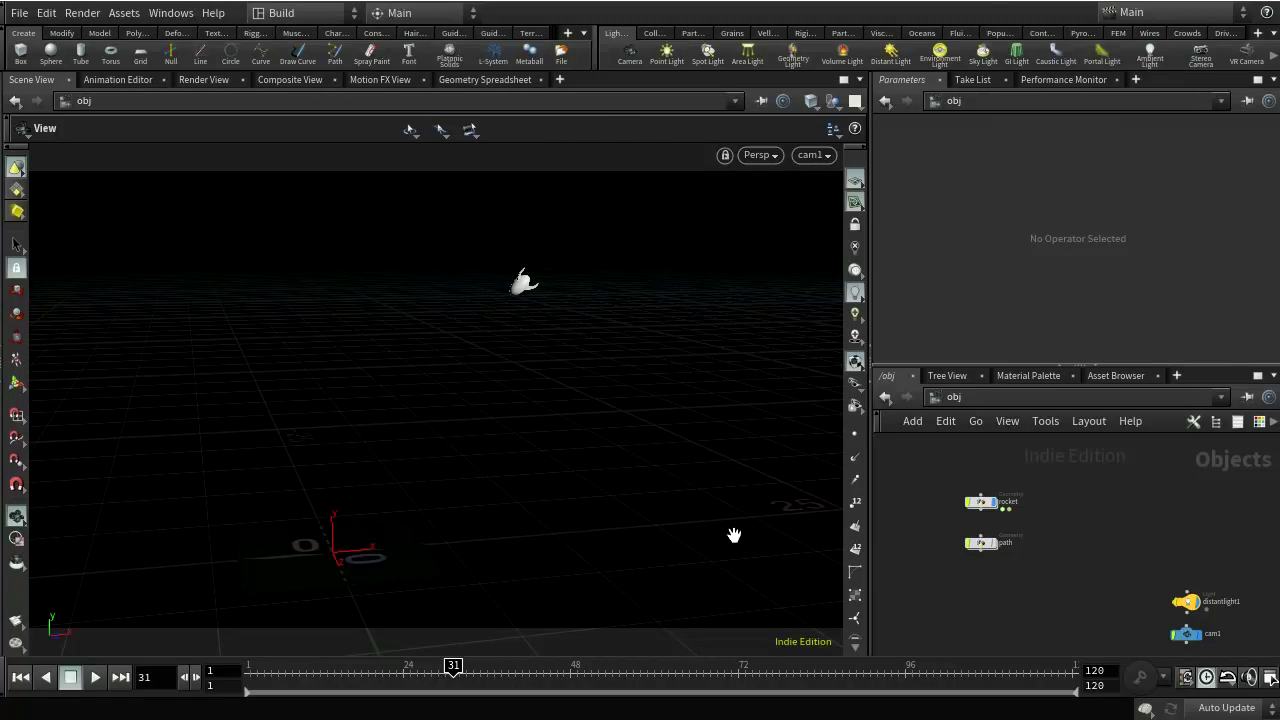
drag(452, 670, 250, 670)
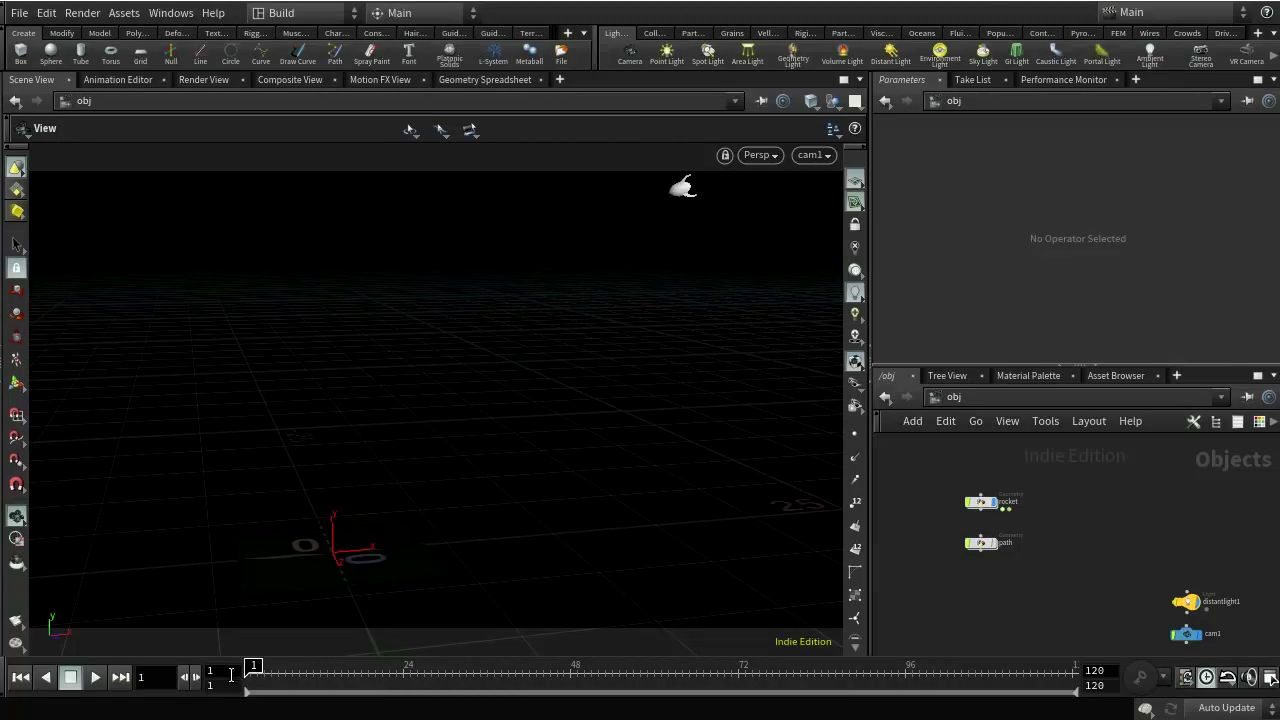
double_click(985, 507)
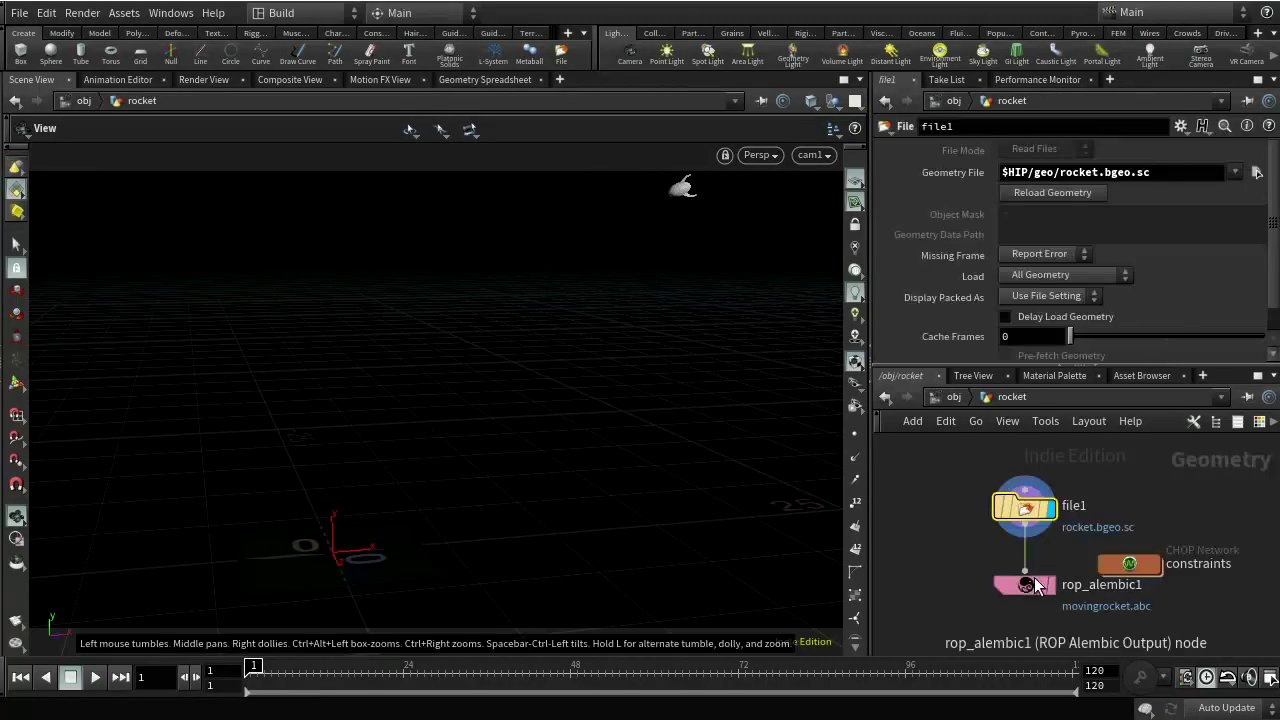
click(1010, 585)
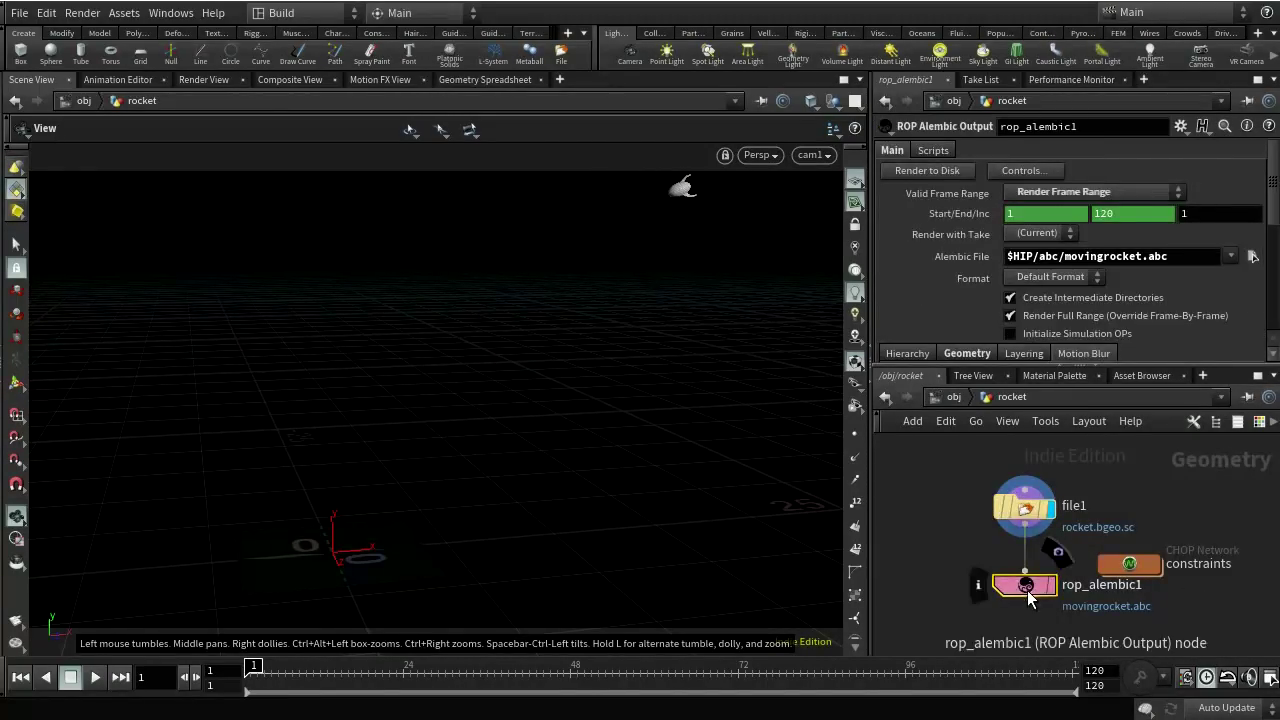
click(940, 397)
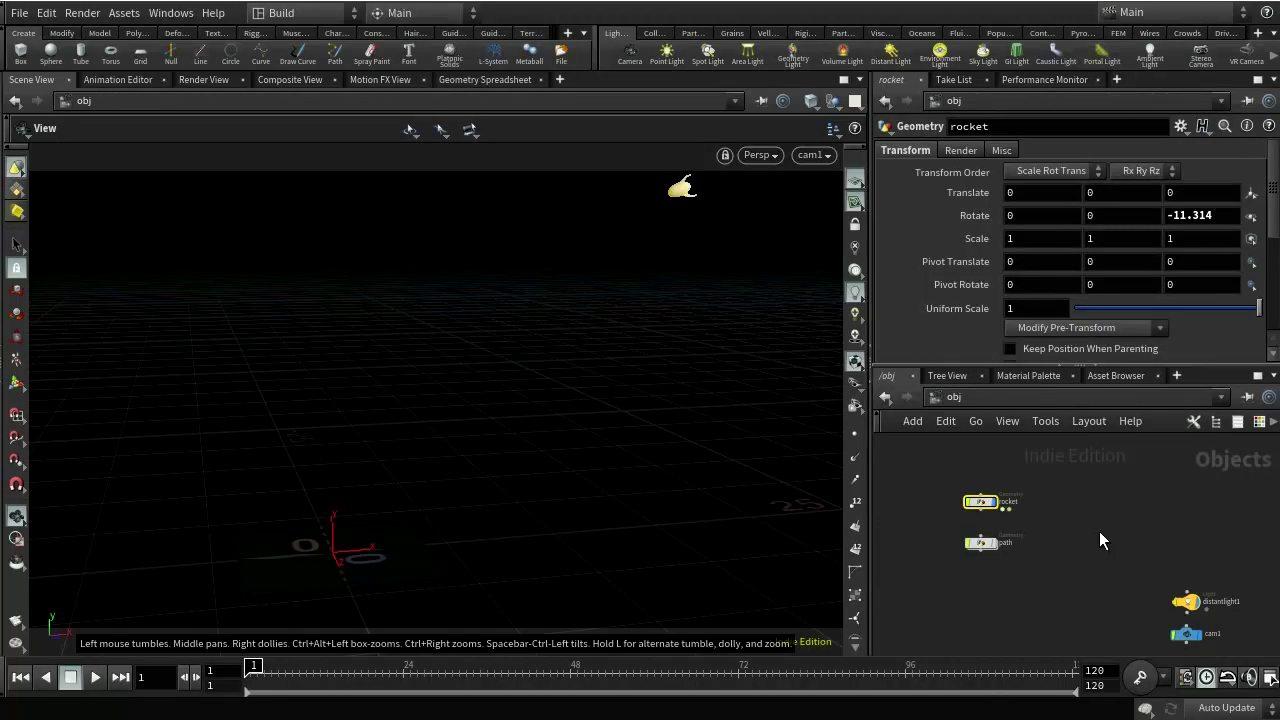
- Create a new Geometry object beside the rocket object and go inside its network
key(Tab)
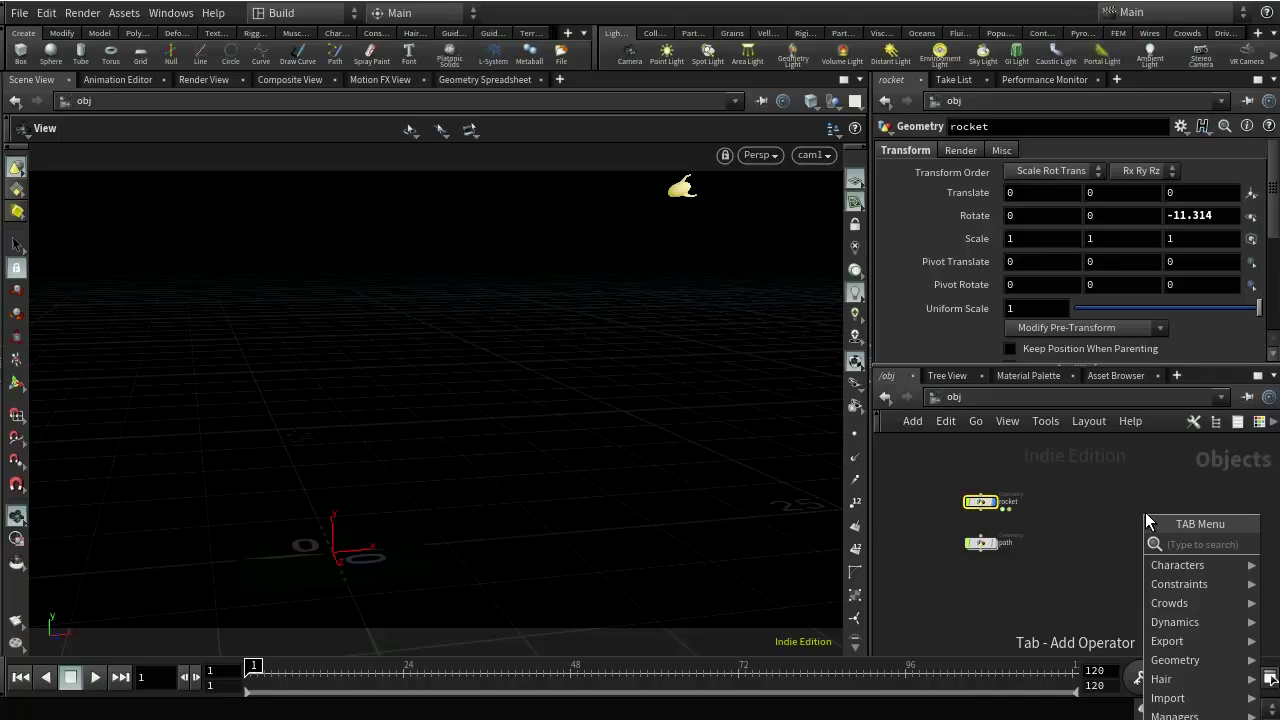
text(ge)
click(1272, 546)
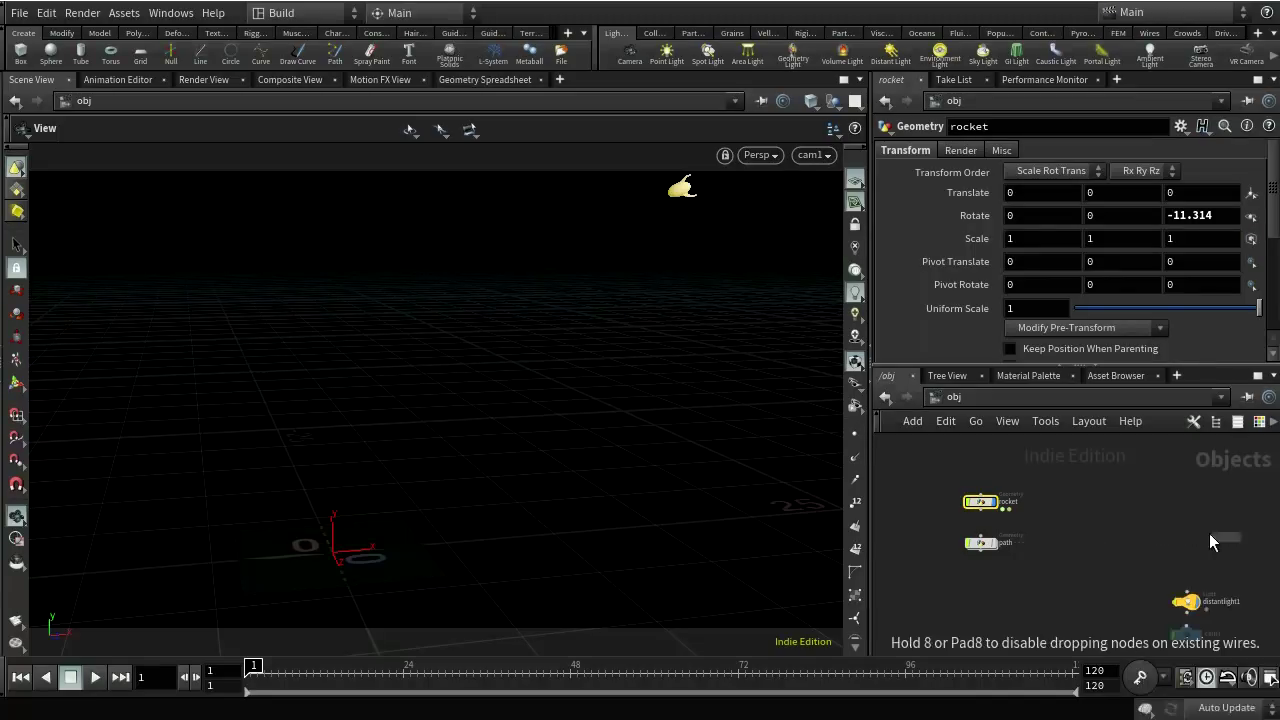
click(1077, 504)
double_click(1082, 508)
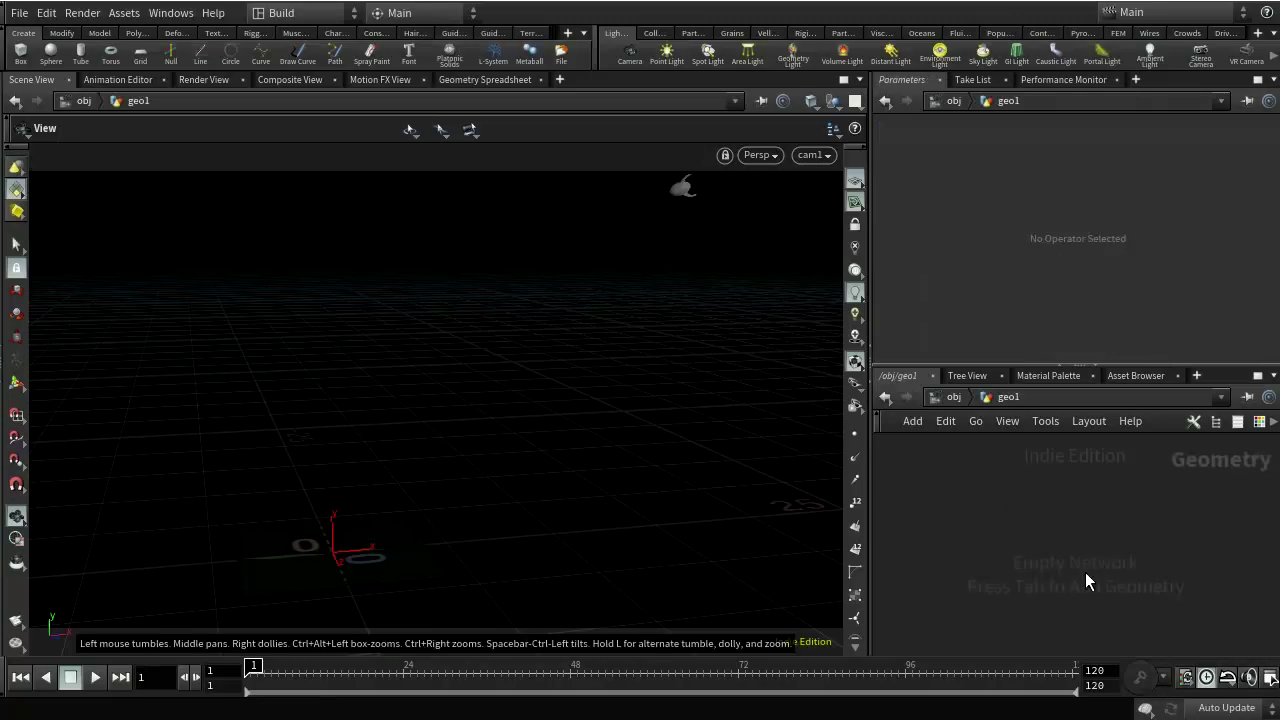
- Add an Alembic node to the empty geometry network and load $HIP/abc/movingrocket.abc into it
key(Tab)
text(alem)
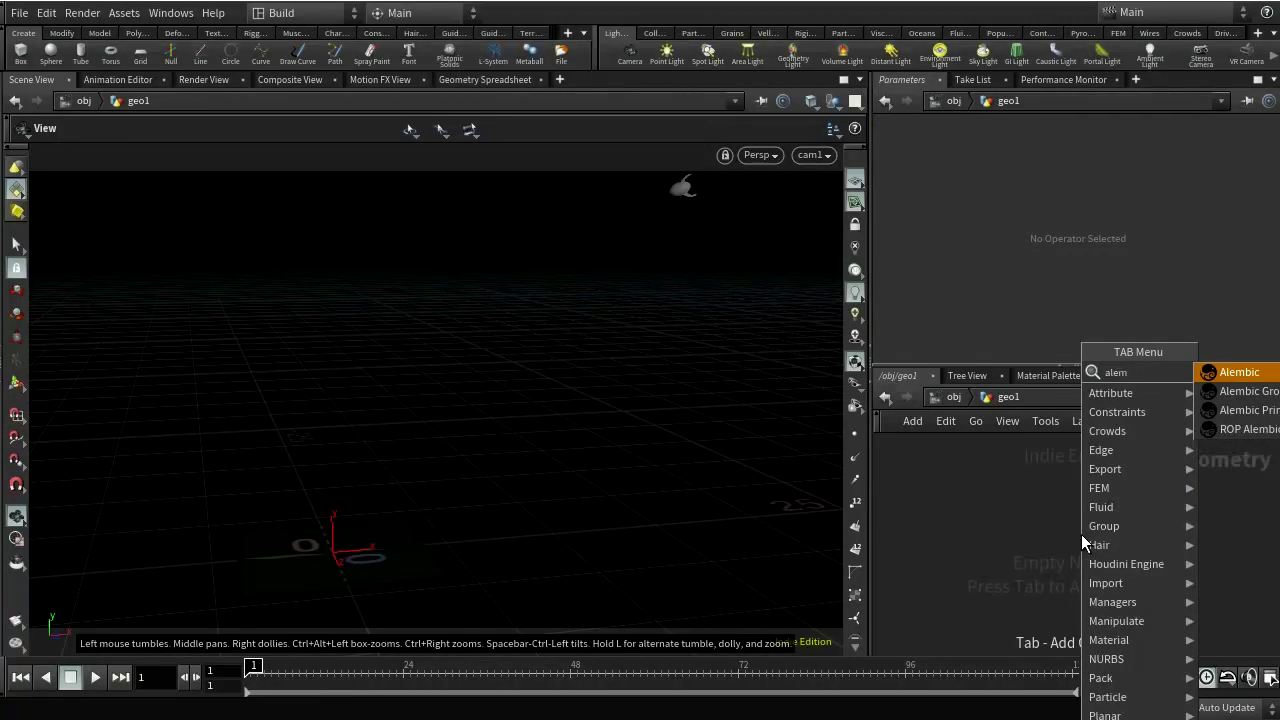
key(Return)
click(1092, 502)
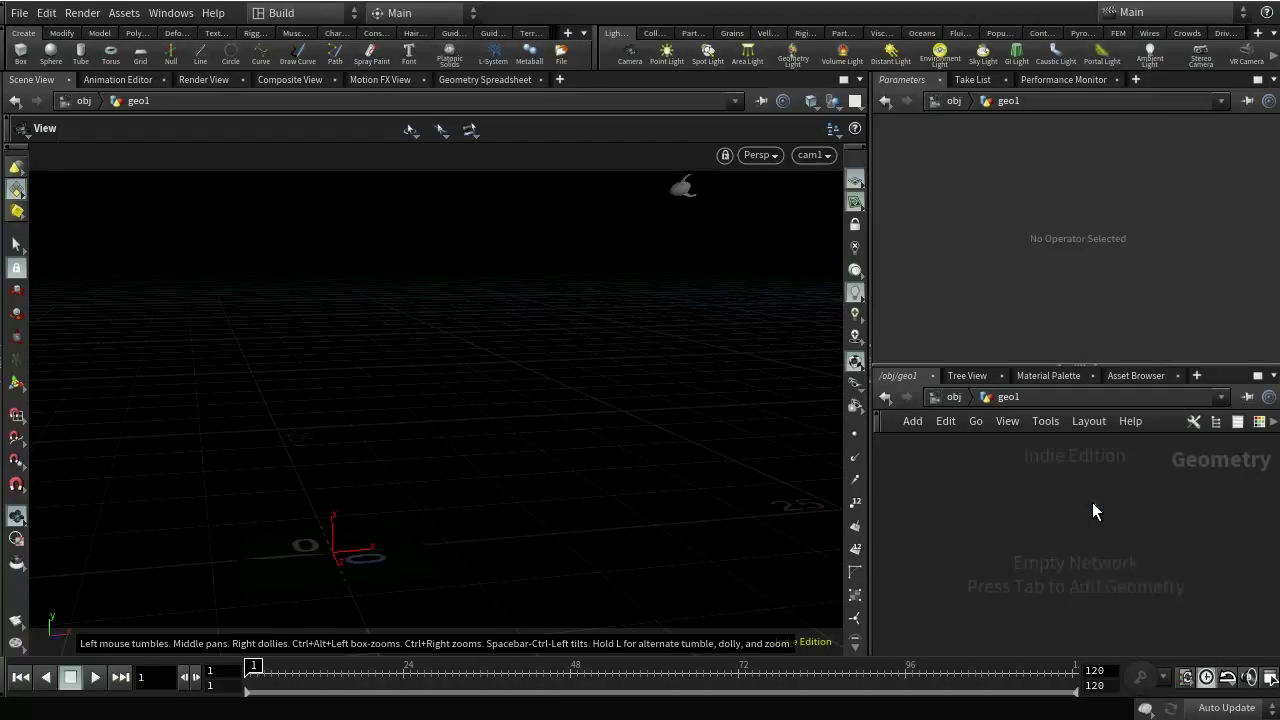
click(1257, 200)
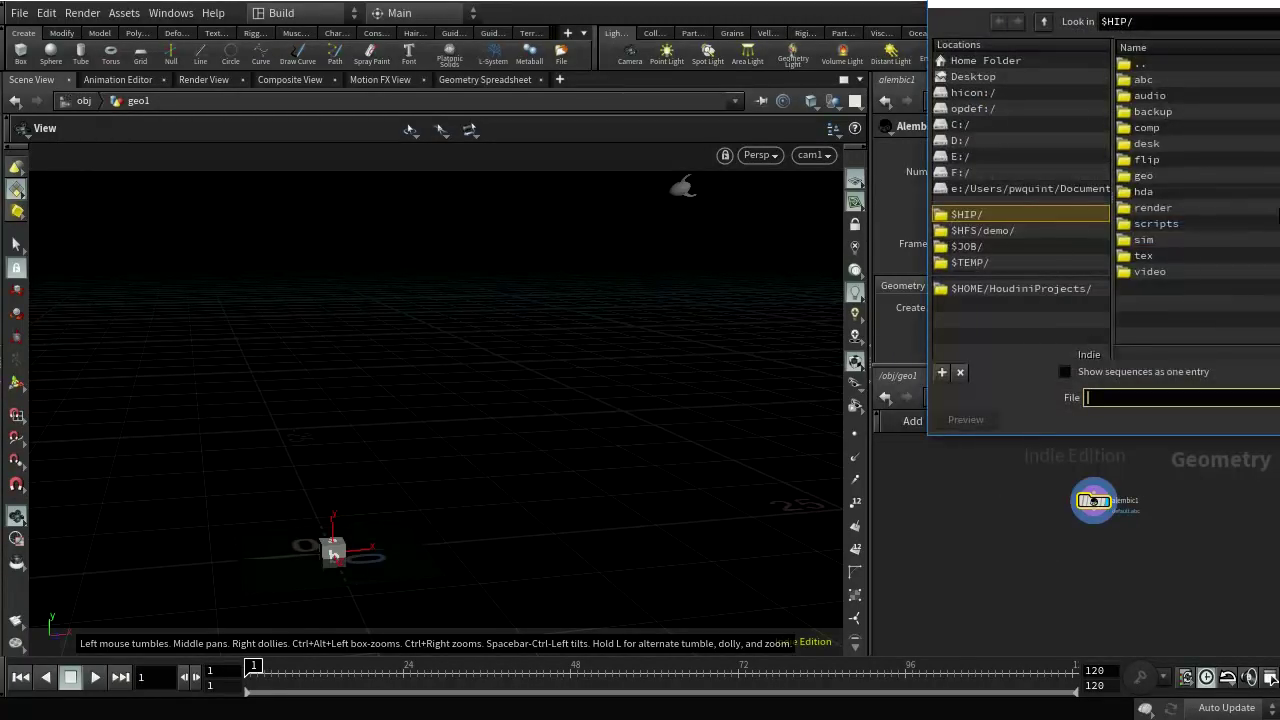
double_click(1150, 79)
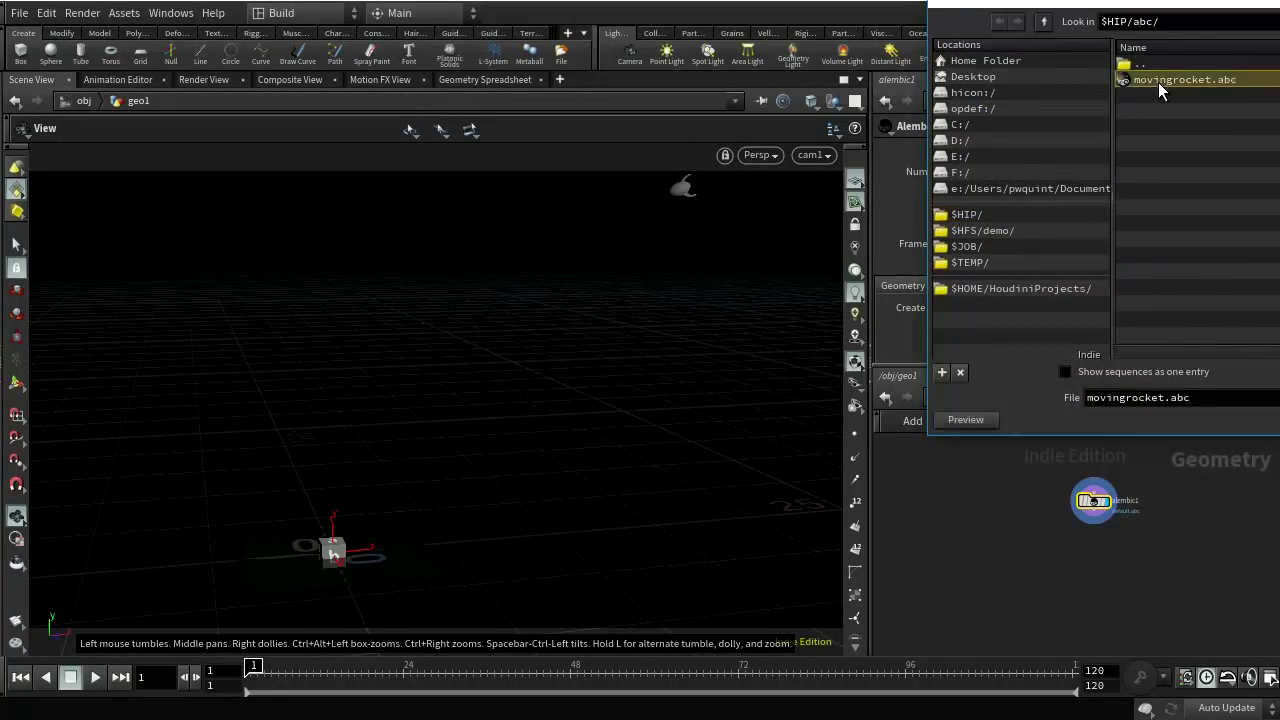
double_click(1158, 80)
- Check the imported Alembic rocket on the timeline from inside the new geometry object, and return to the object level
click(952, 398)
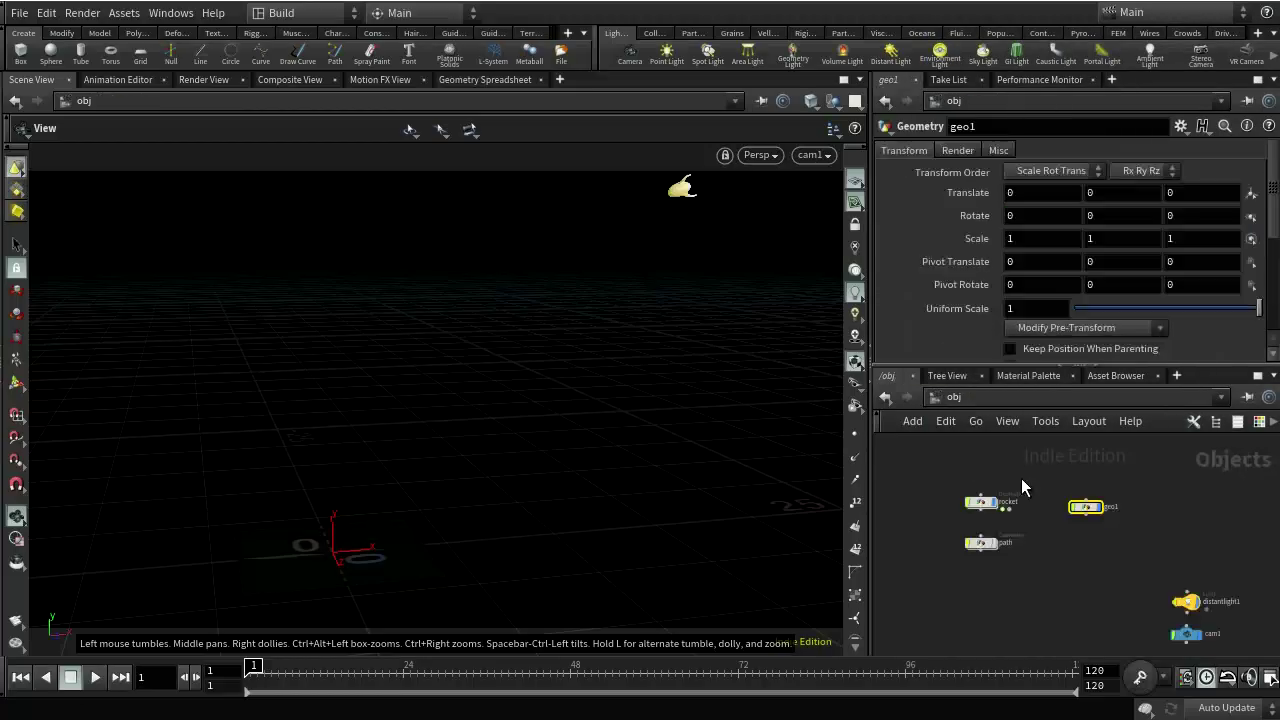
double_click(1087, 508)
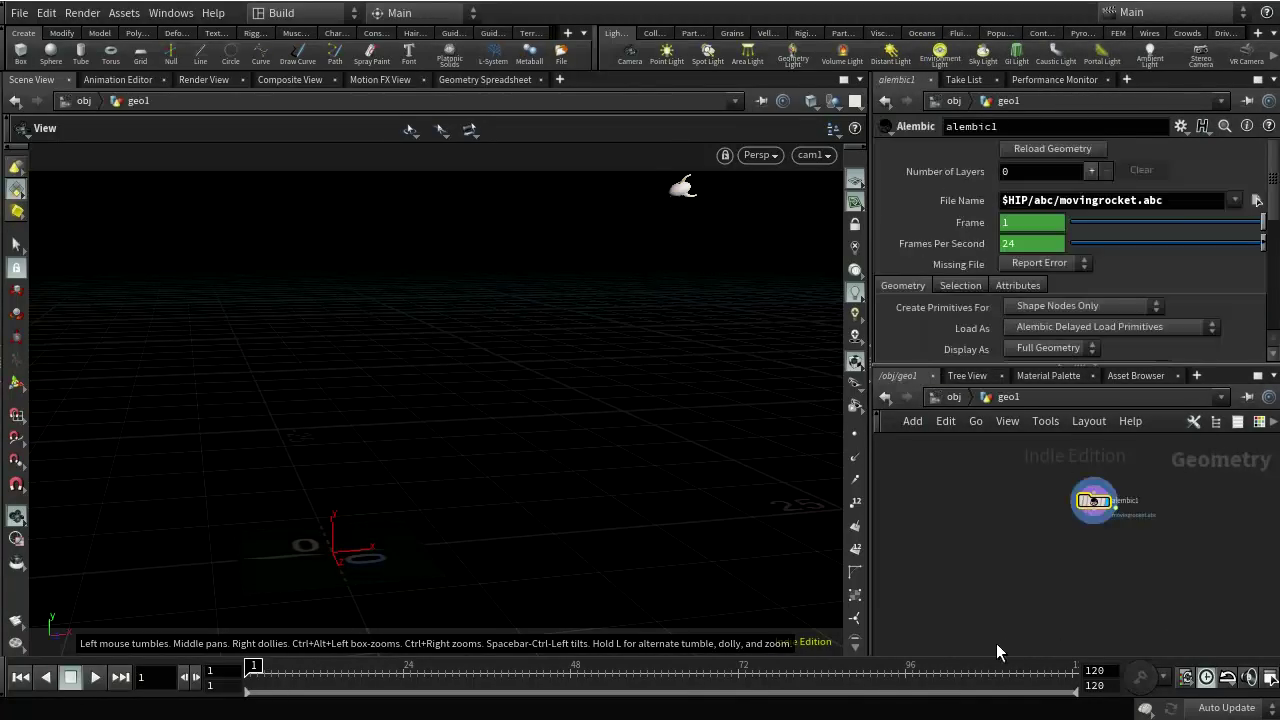
mouse_move(254, 667)
mouse_down()
mouse_move(600, 667)
mouse_move(254, 667)
mouse_up()
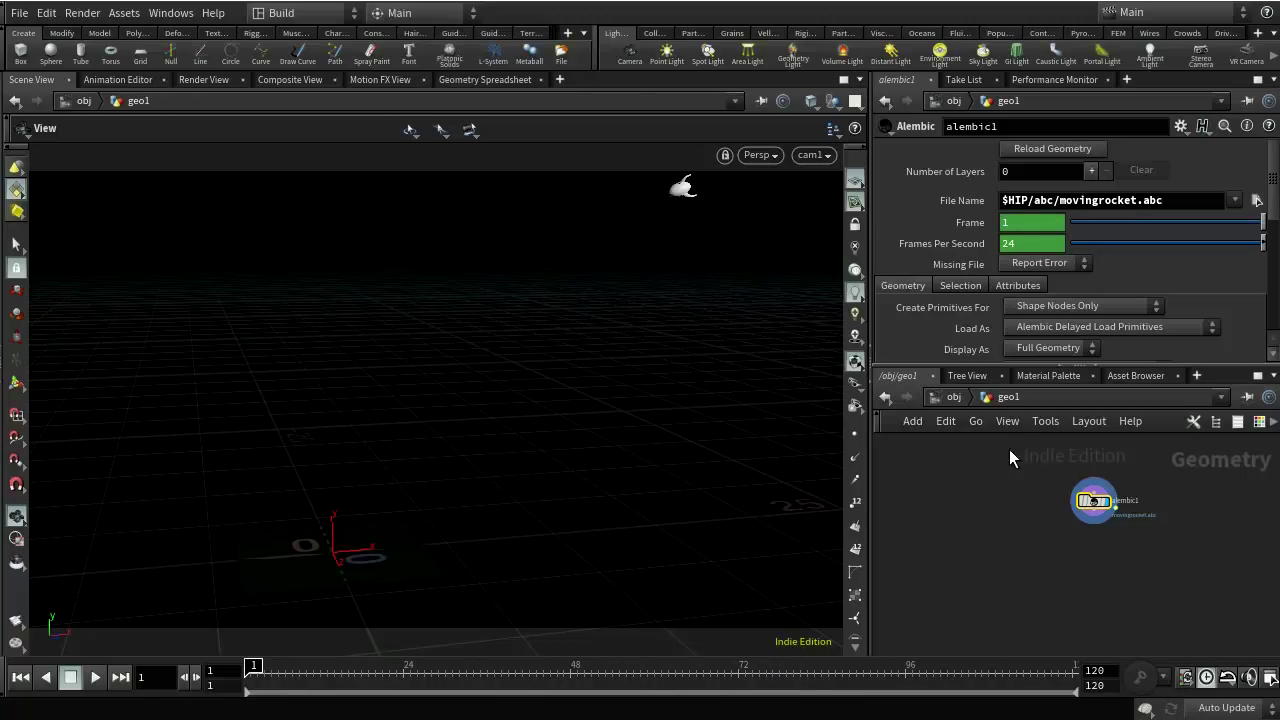
click(957, 400)
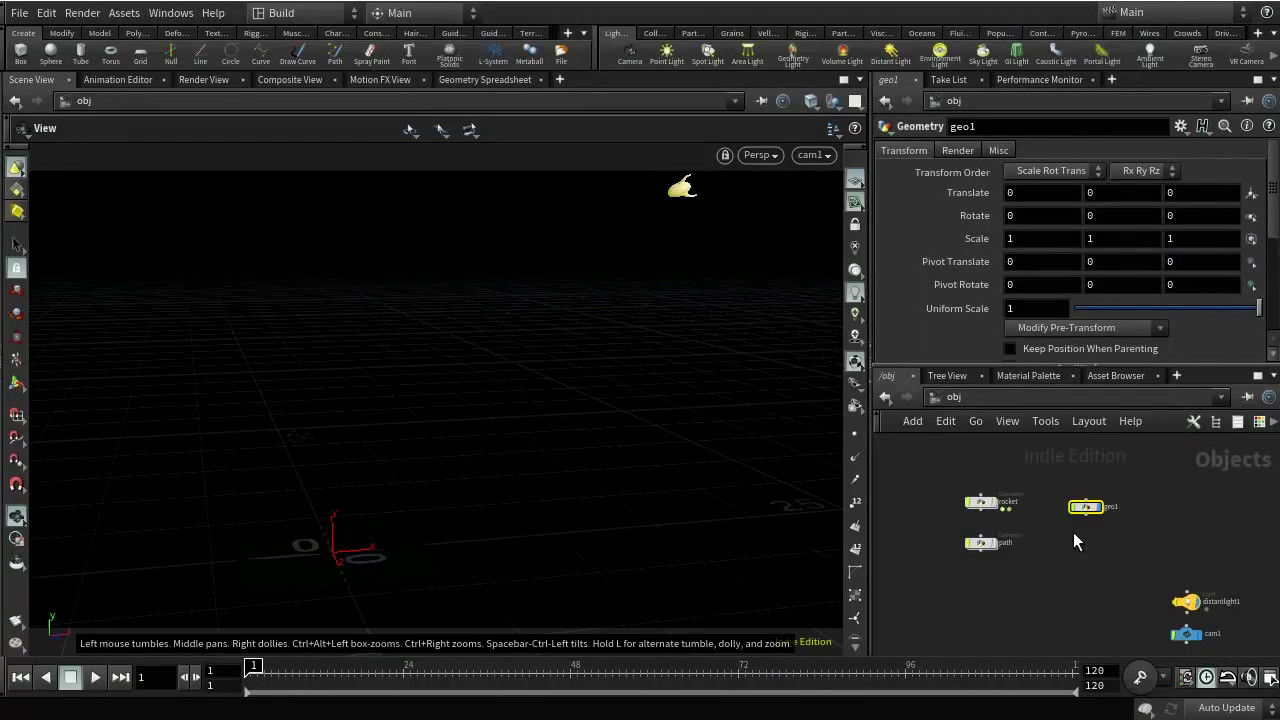
- Rename the new geometry object as emit_smoke
double_click(962, 128)
text(emit_)
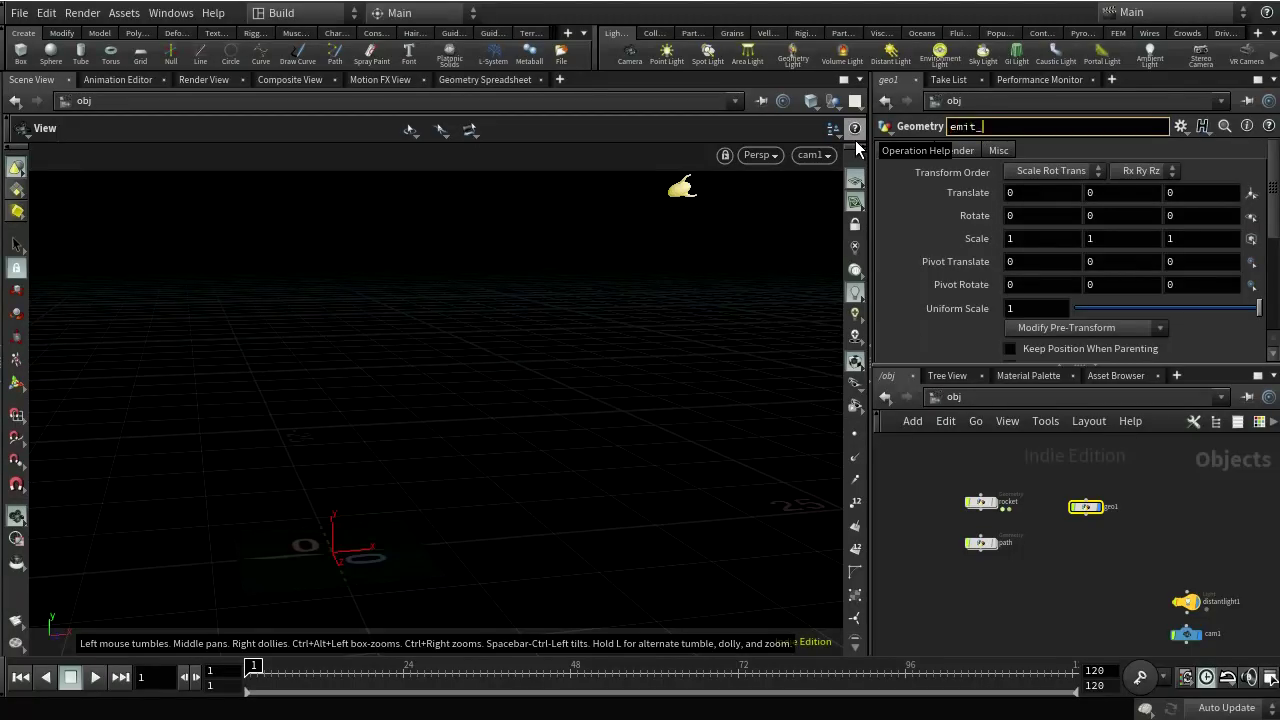
text(smoke)
key(Return)
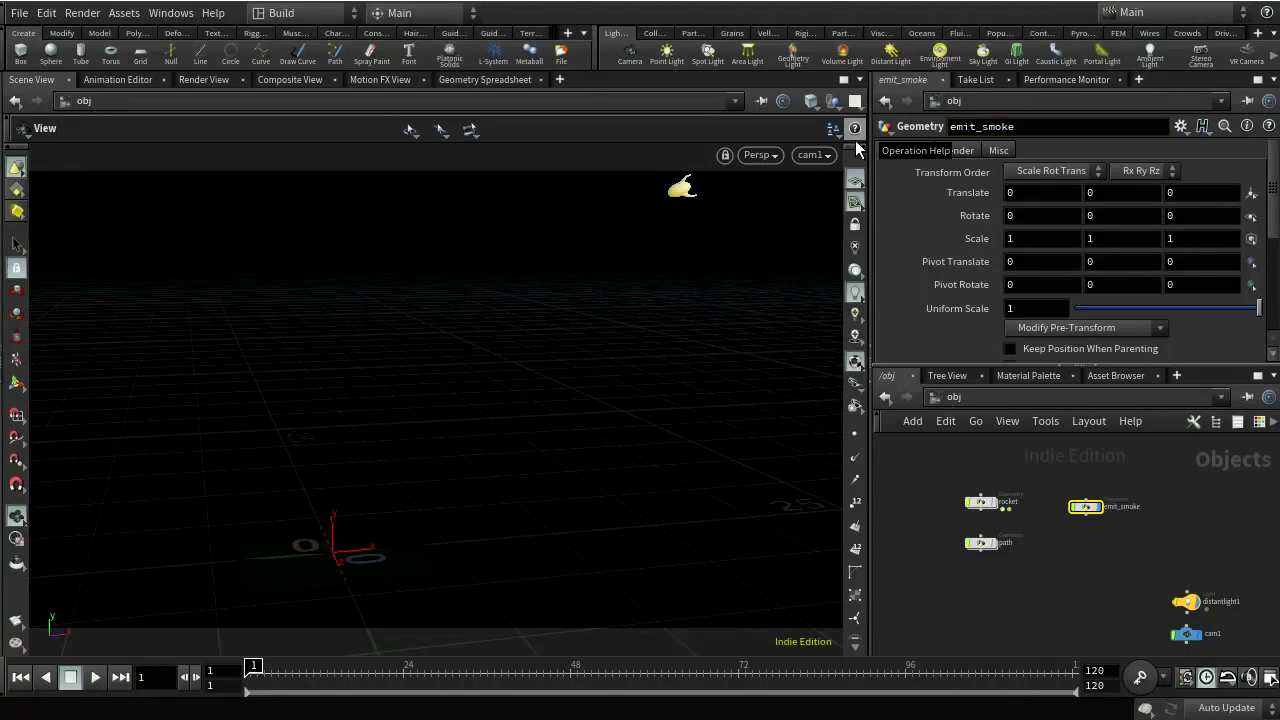
- Create a Pyro Container at the world origin
click(1000, 33)
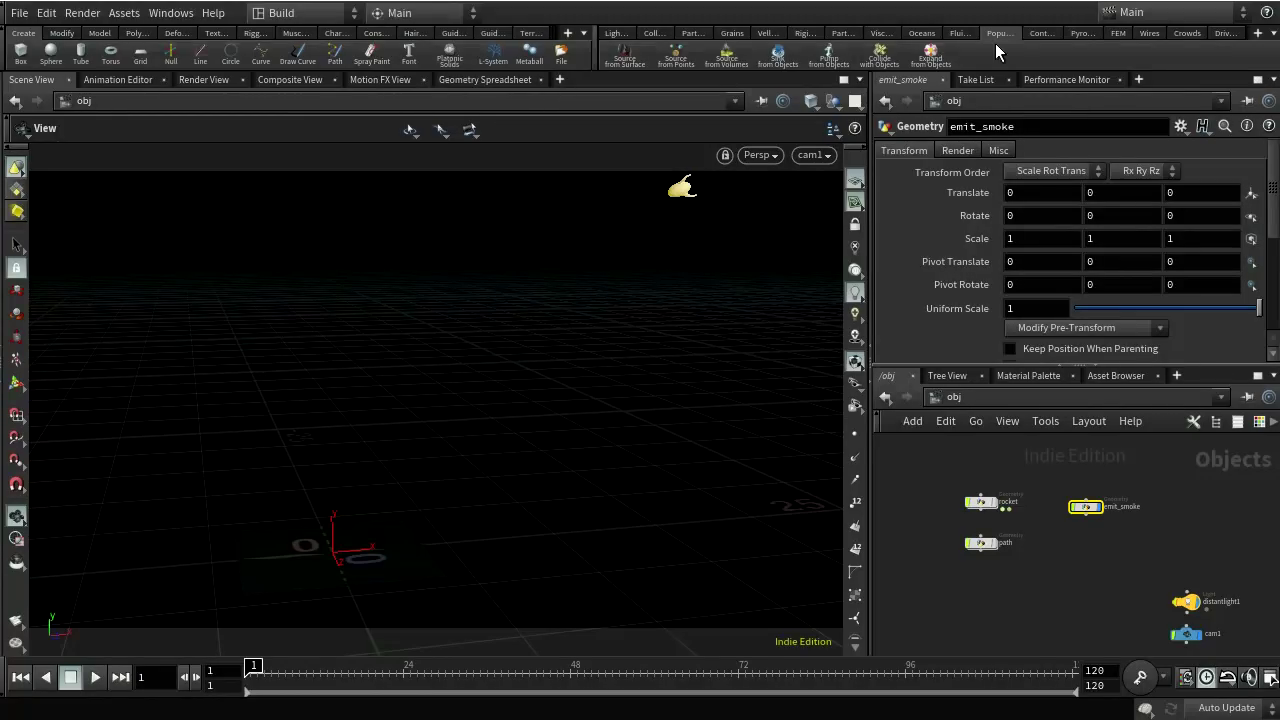
click(1059, 36)
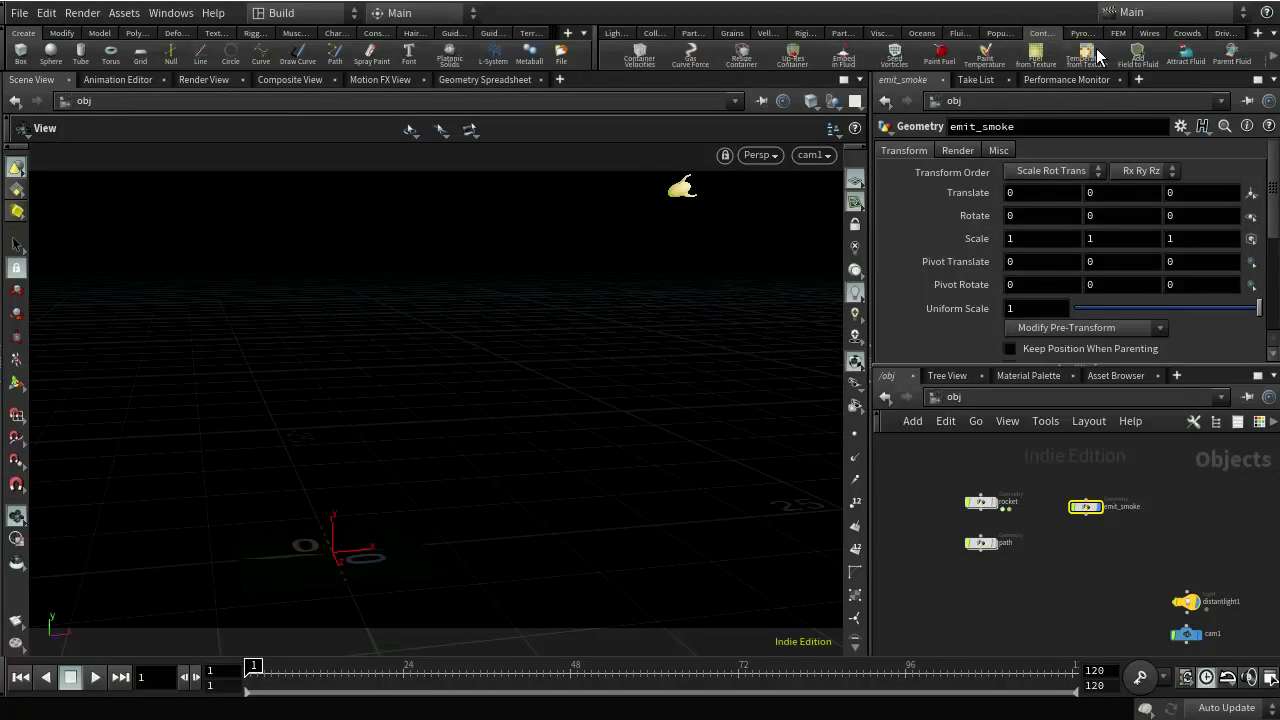
click(970, 33)
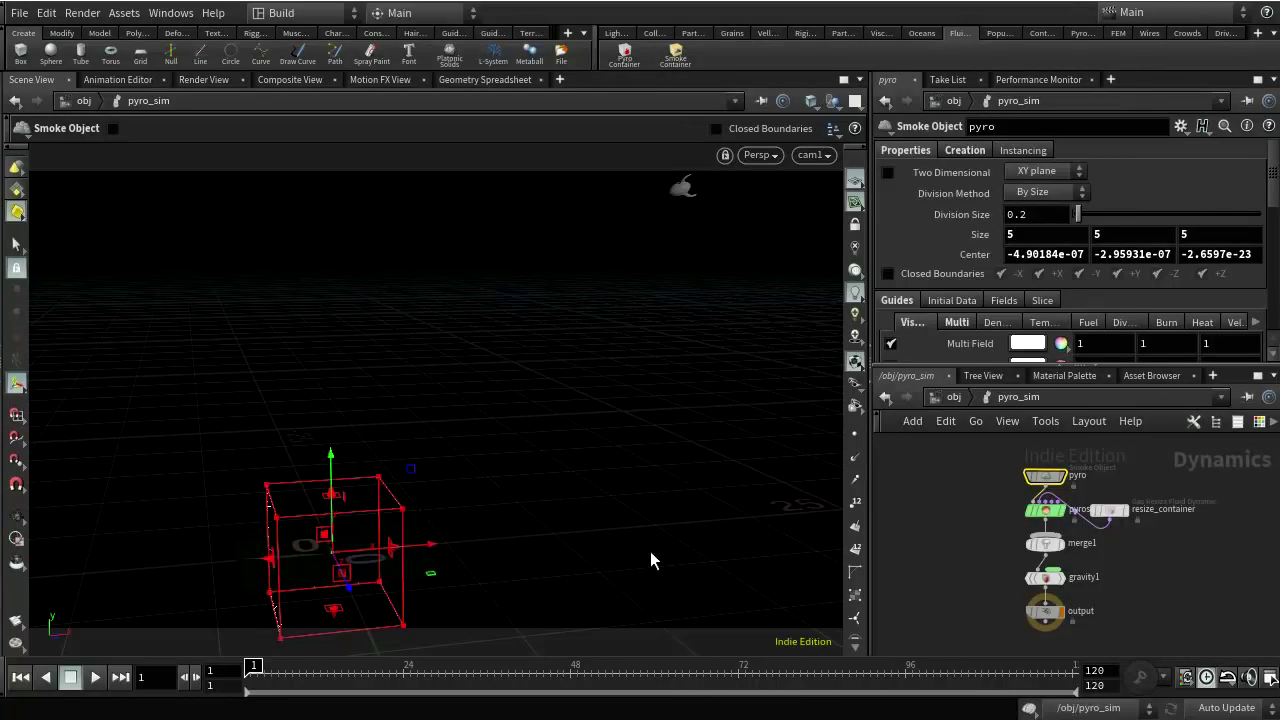
key(Escape)
- In the front view, resize the pyro container to about 21.67 wide and 18.84 high, centred near X 8.33, Y 8.90
drag(646, 414, 585, 354)
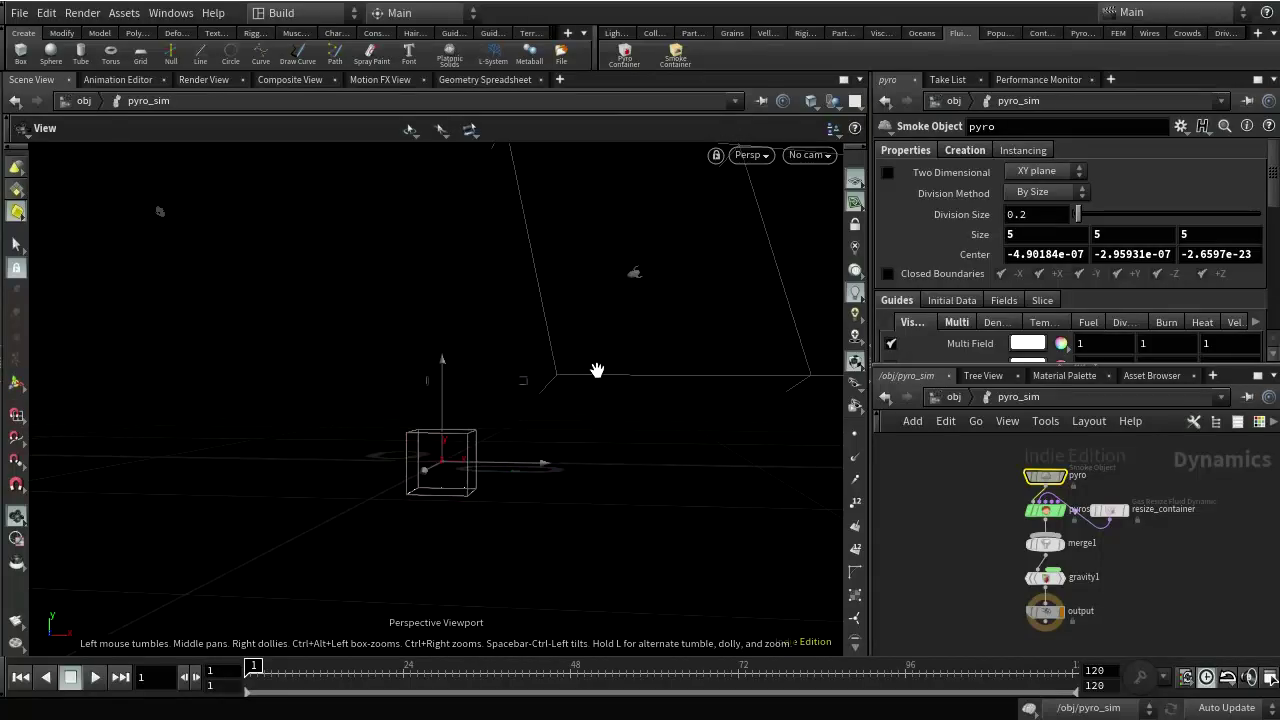
key(space+2)
scroll(555, 325, down, 2)
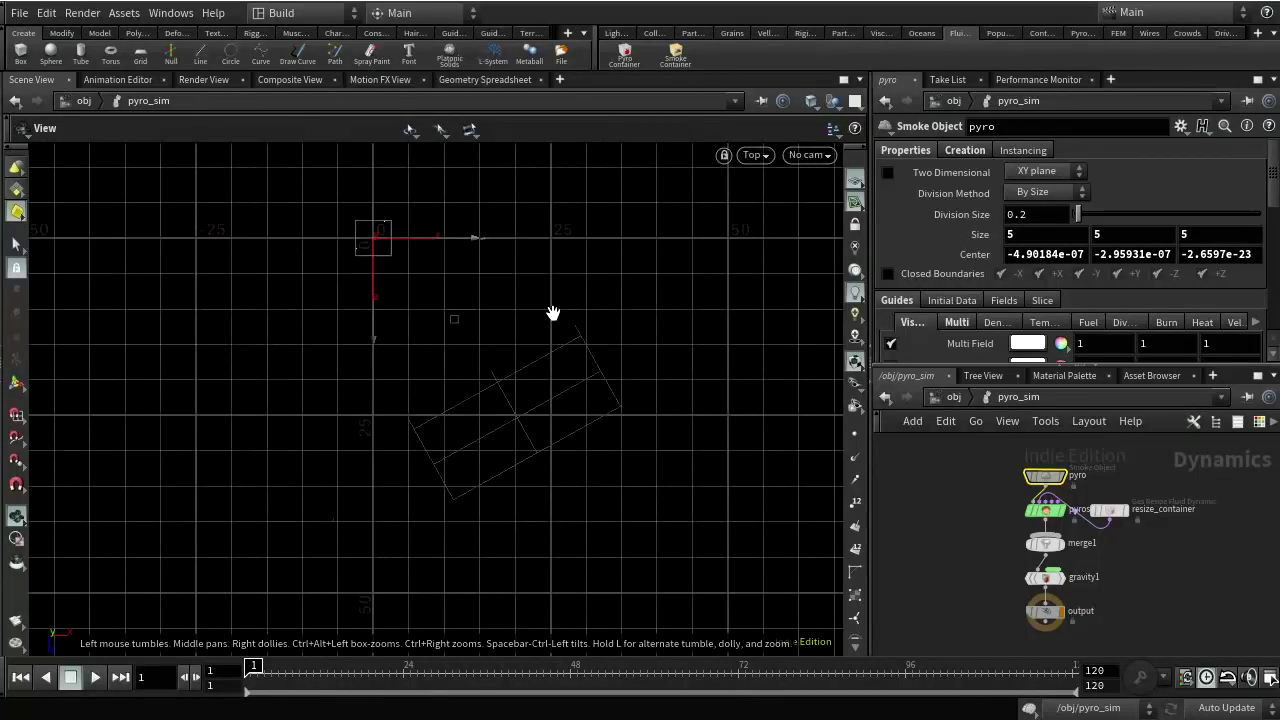
key(space+2)
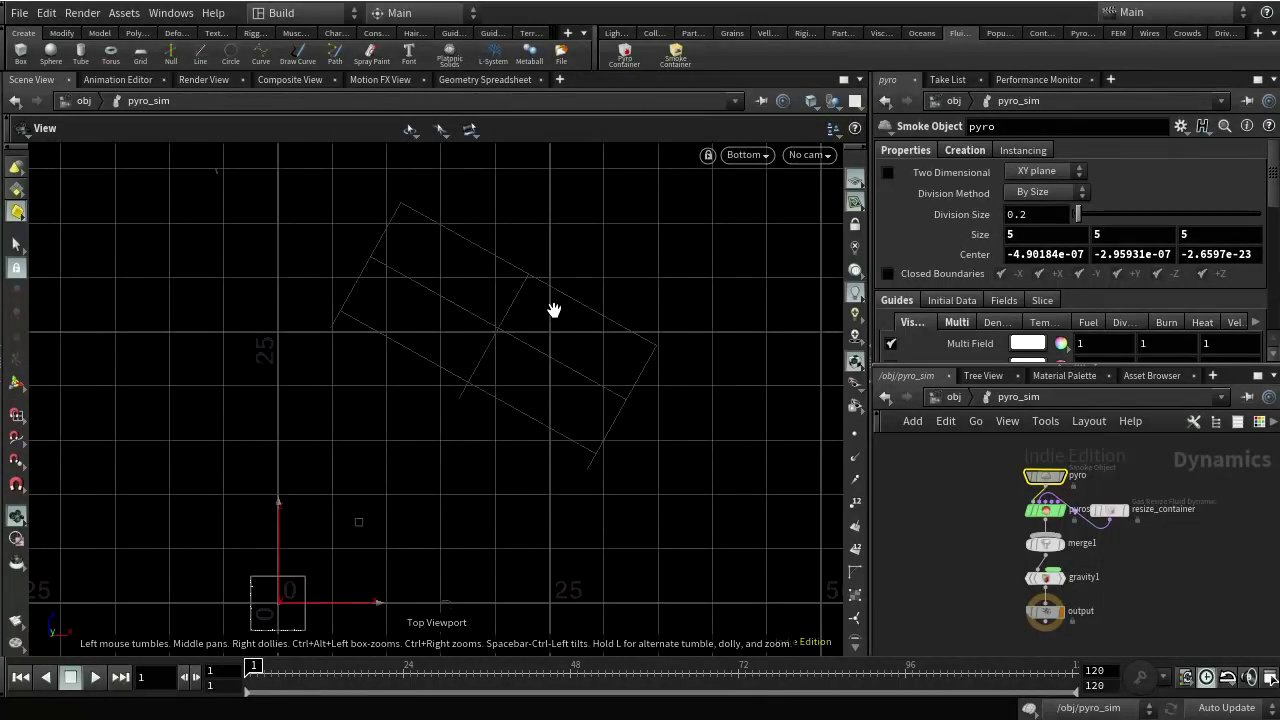
scroll(552, 308, down, 3)
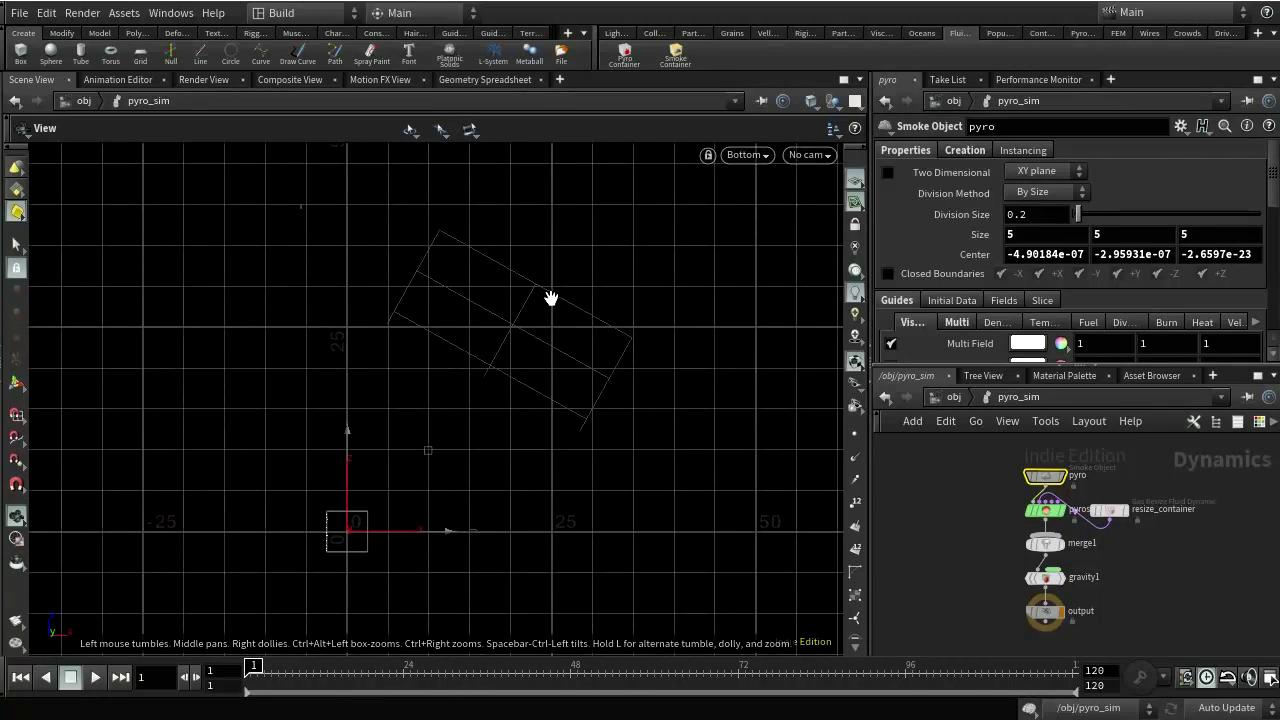
key(space+3)
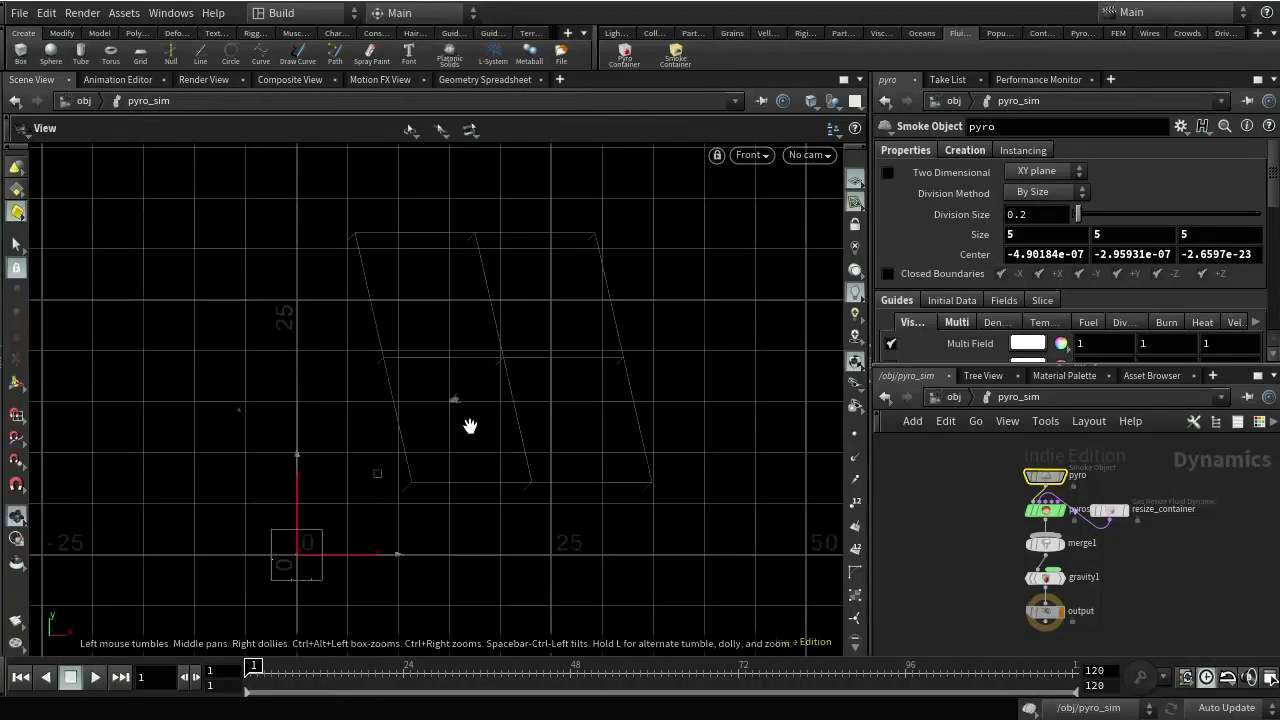
scroll(468, 430, down, 2)
key(Return)
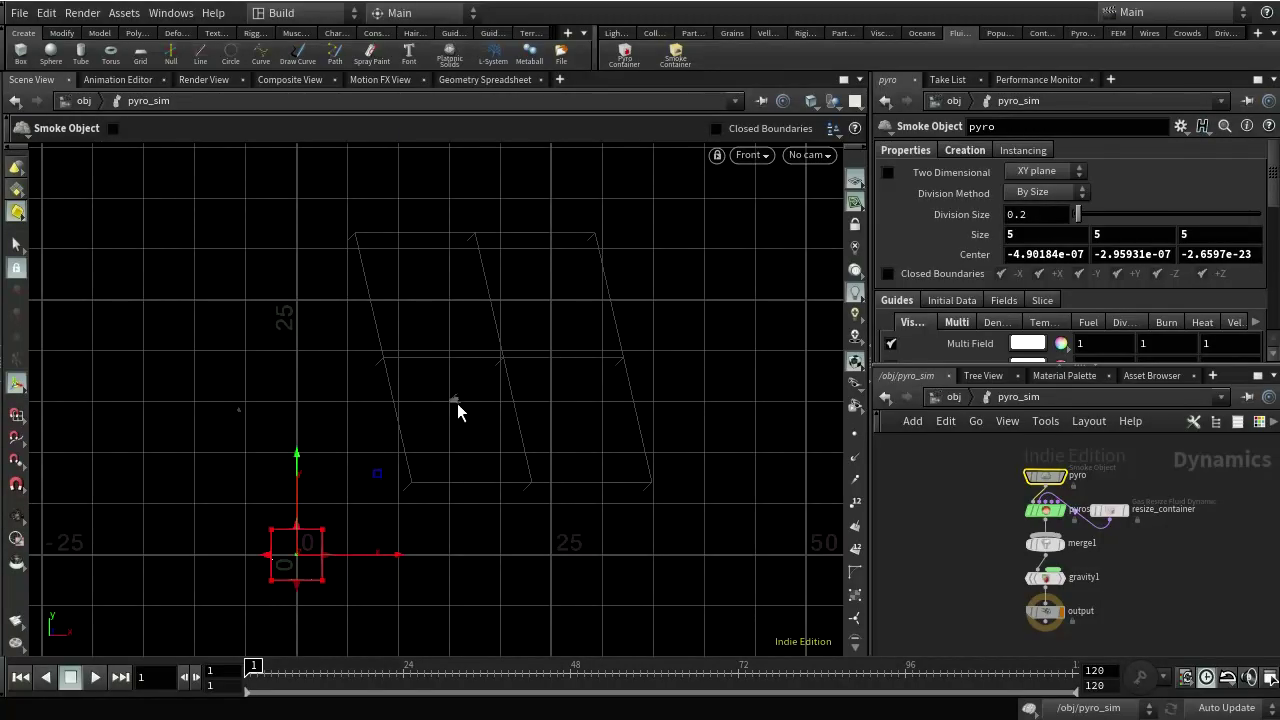
click(321, 540)
drag(321, 540, 492, 375)
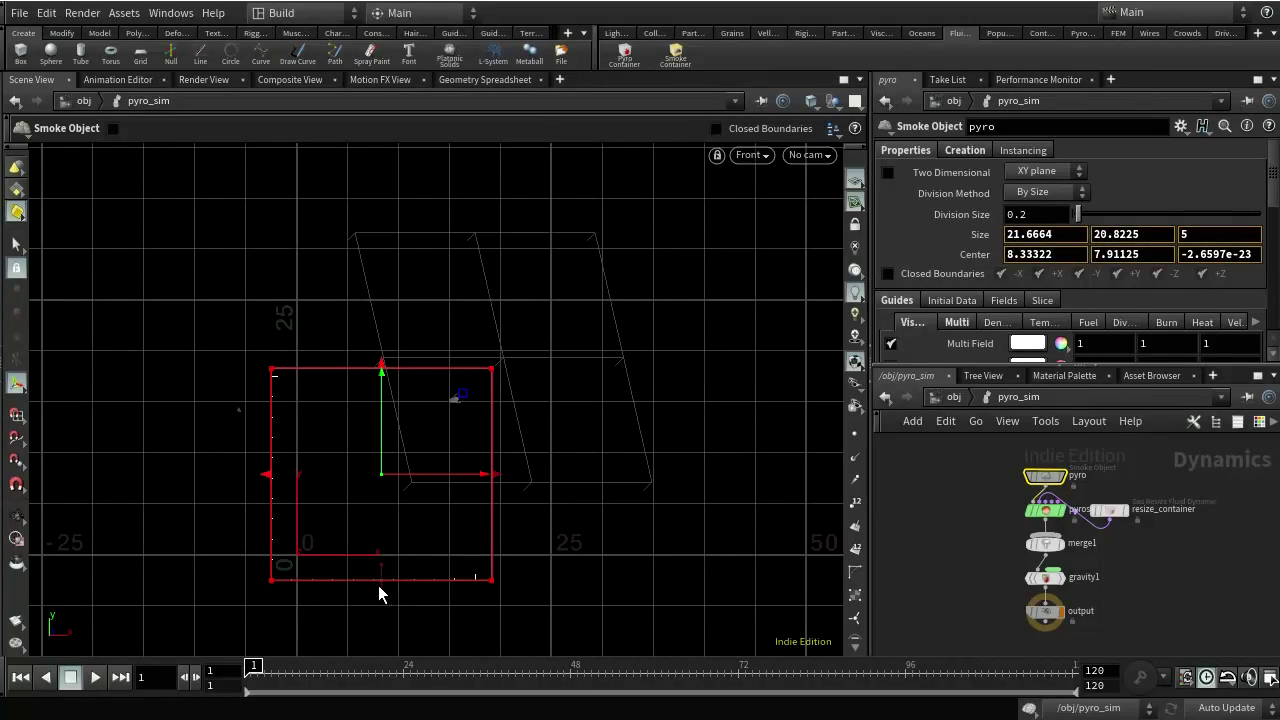
drag(379, 585, 383, 563)
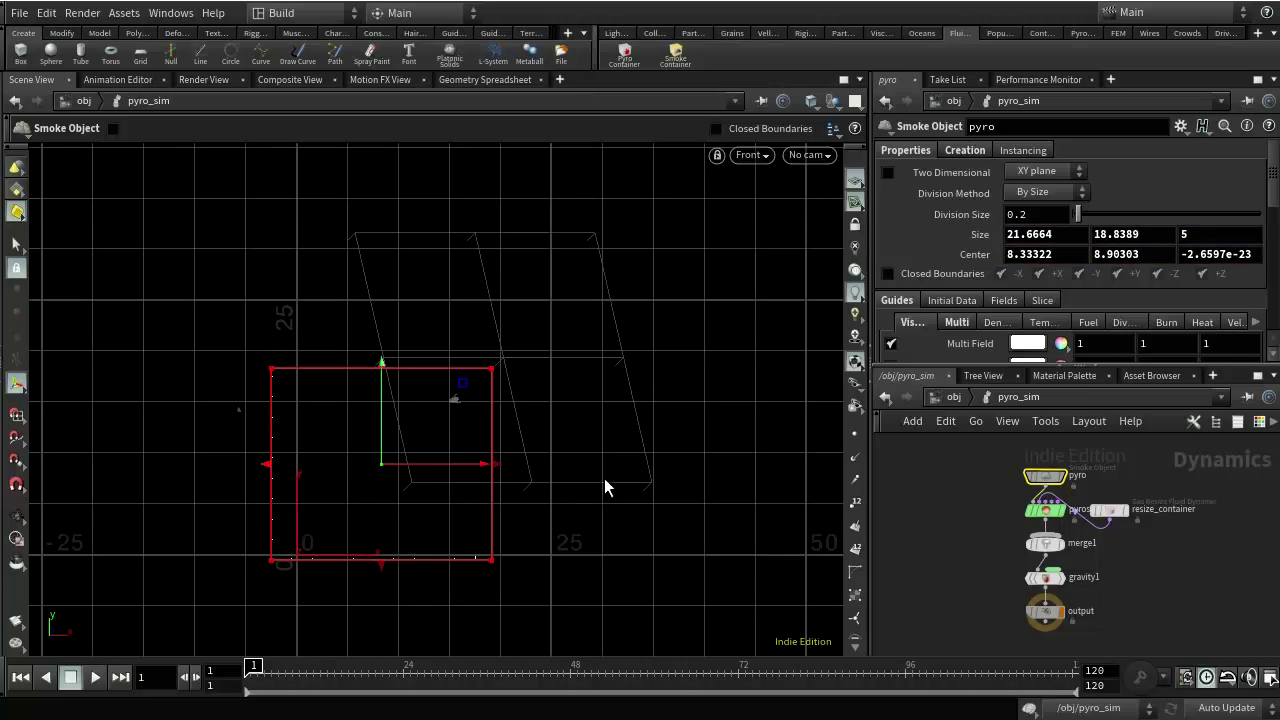
key(Escape)
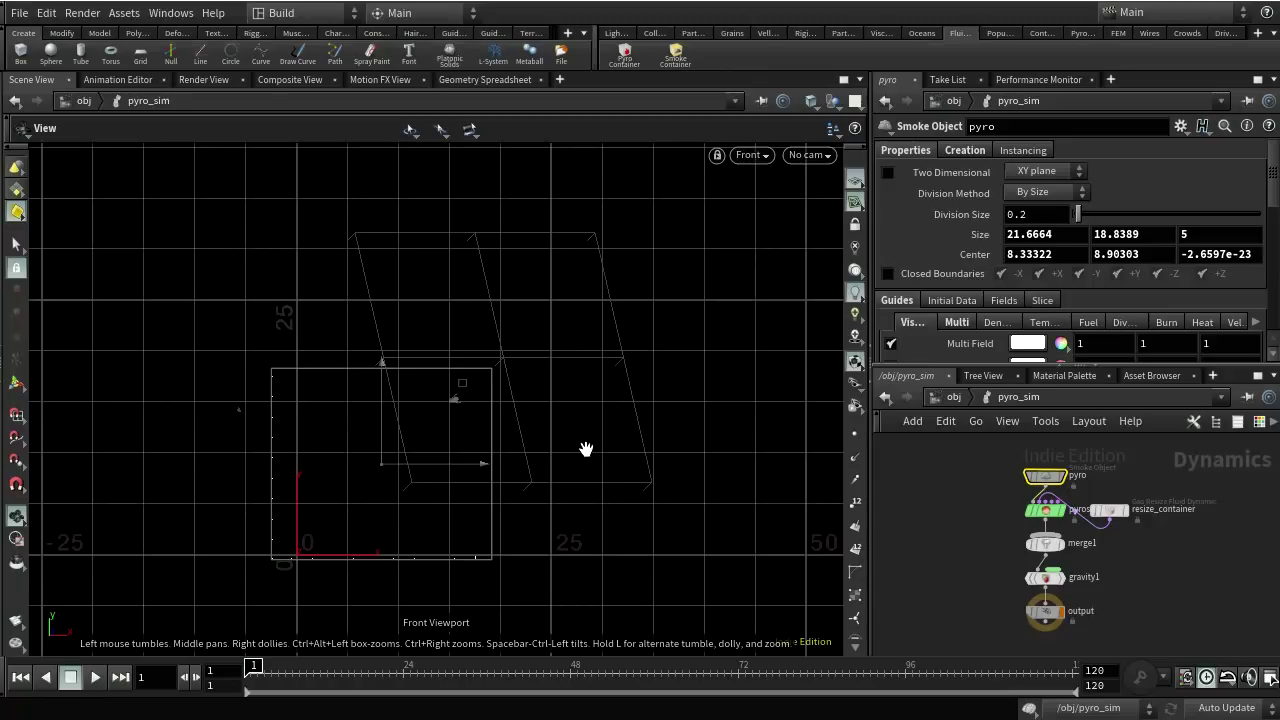
- Narrow the pyro container's depth symmetrically to about 2.65 in the right view, and automatically lay out the pyro_sim nodes
key(space+4)
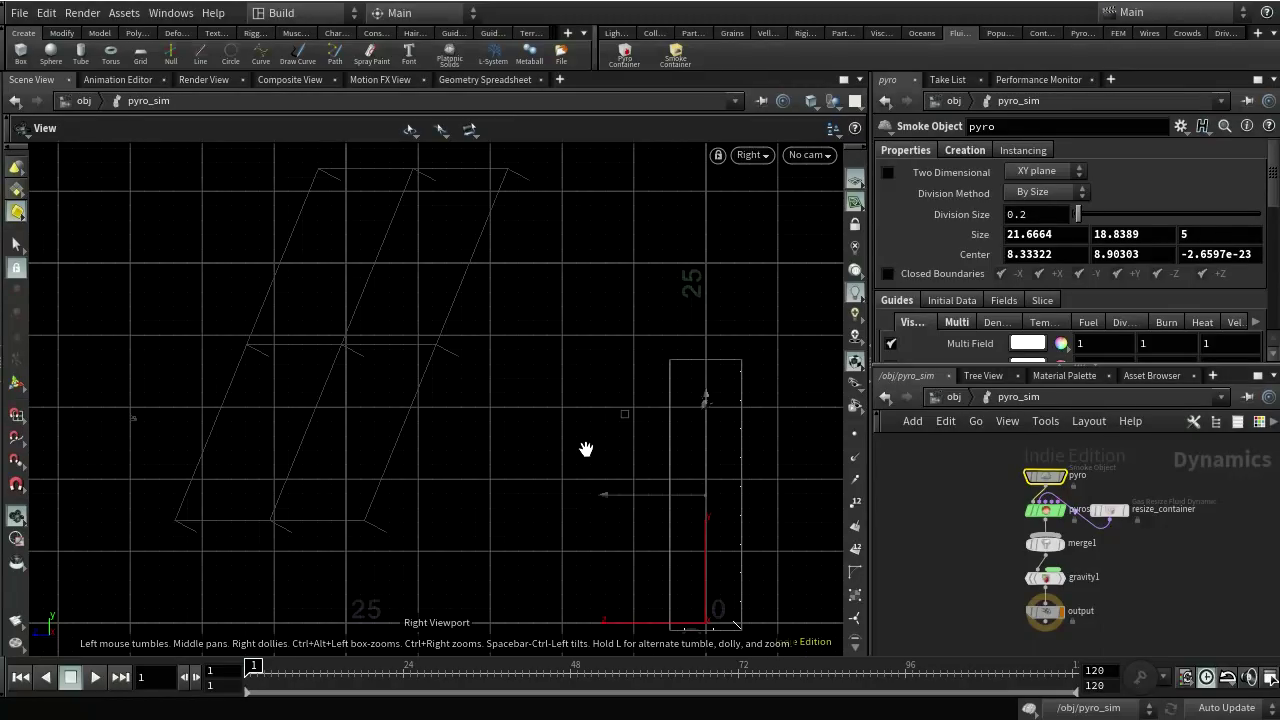
key(Return)
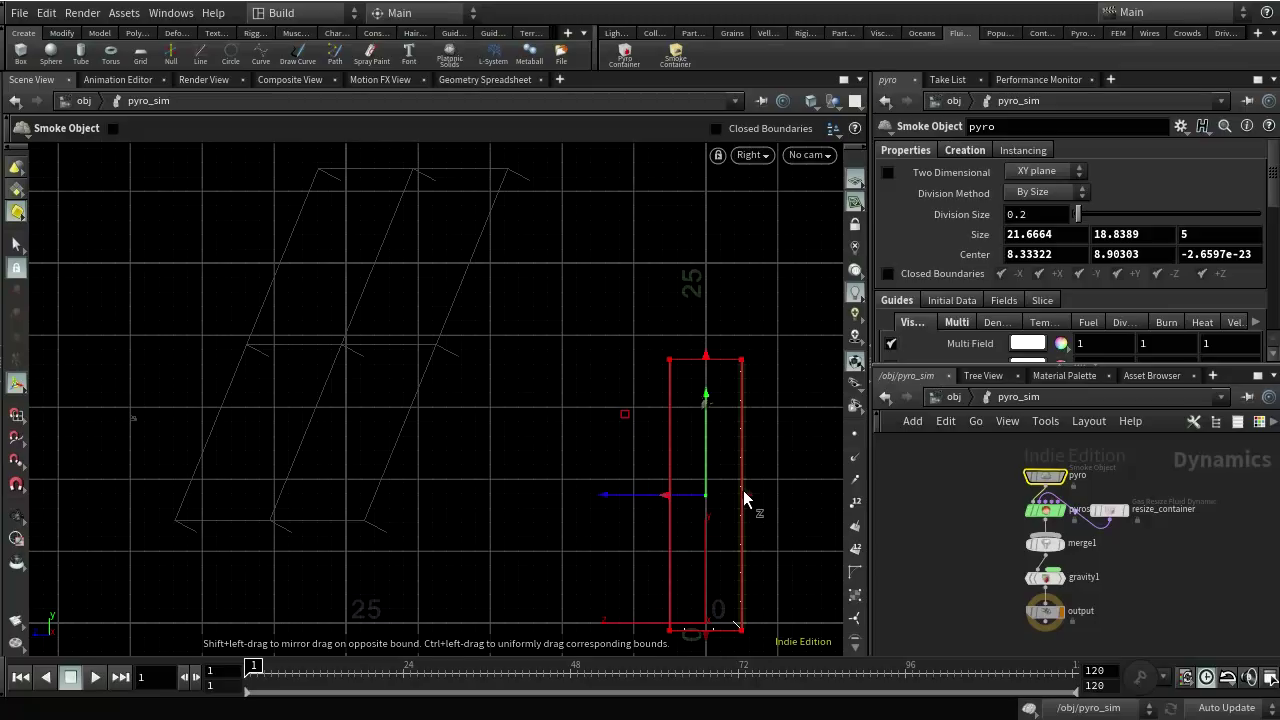
drag(749, 494, 725, 495)
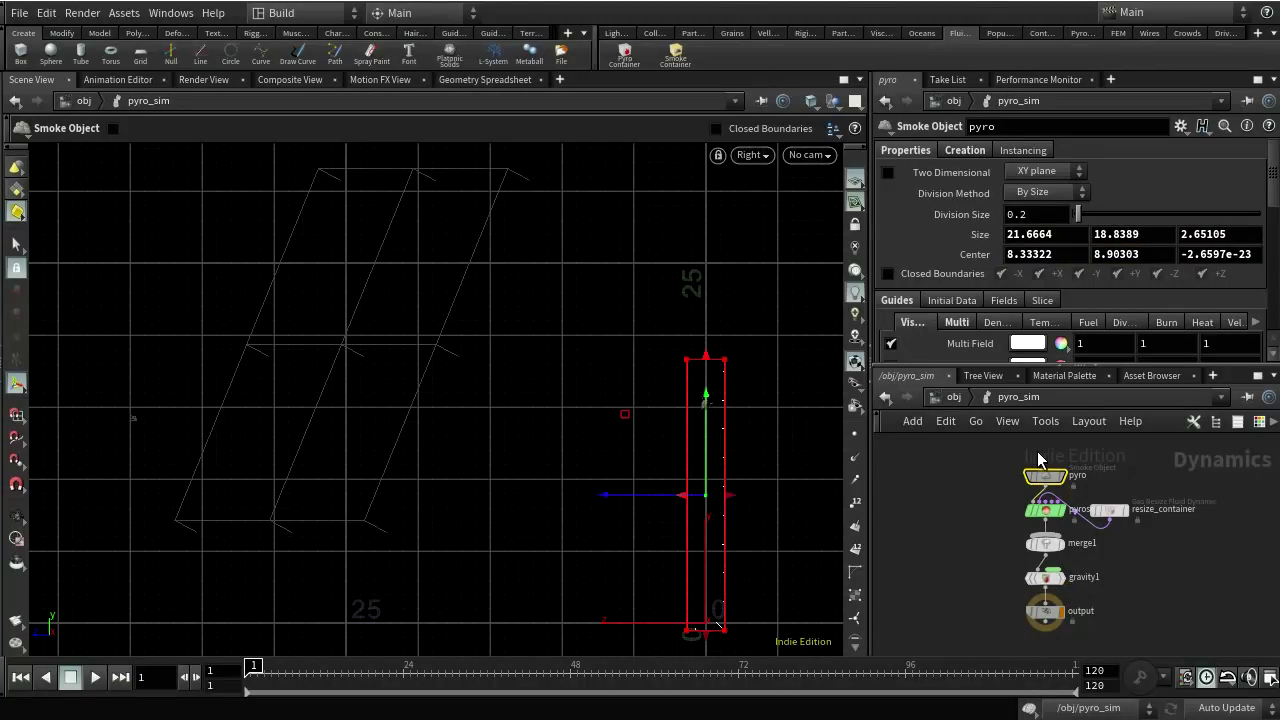
key(l)
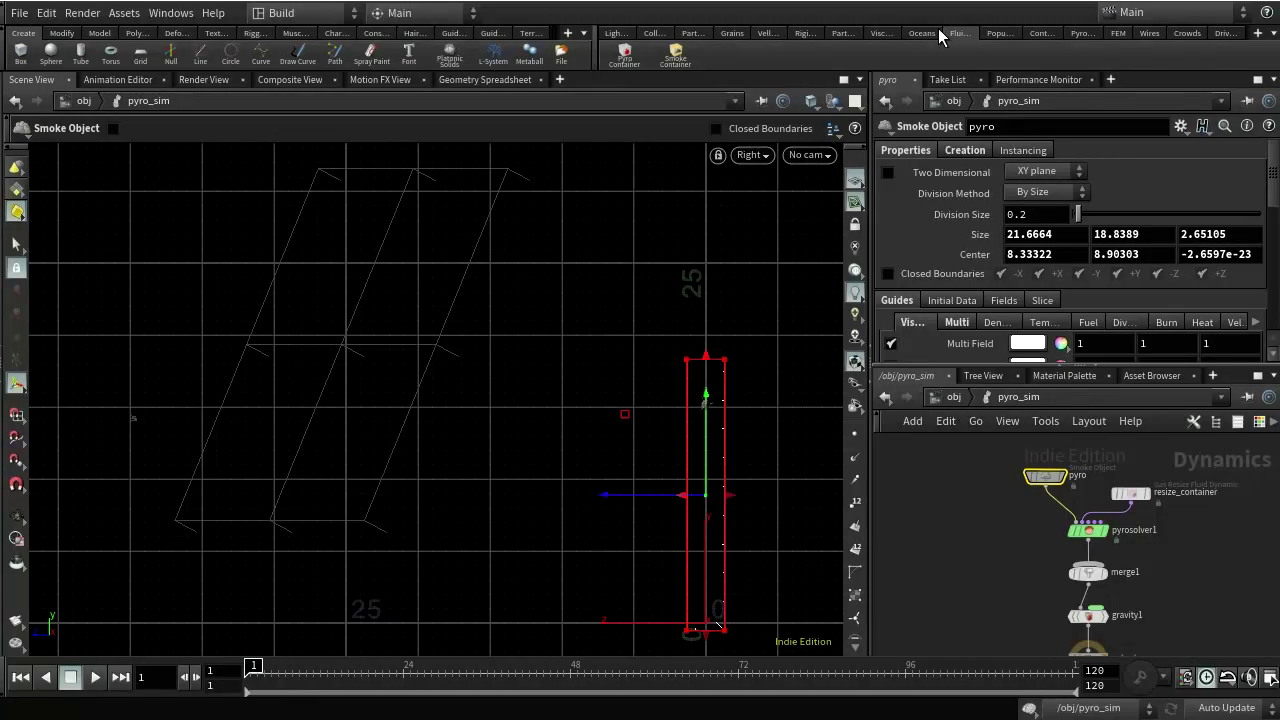
key(Escape)
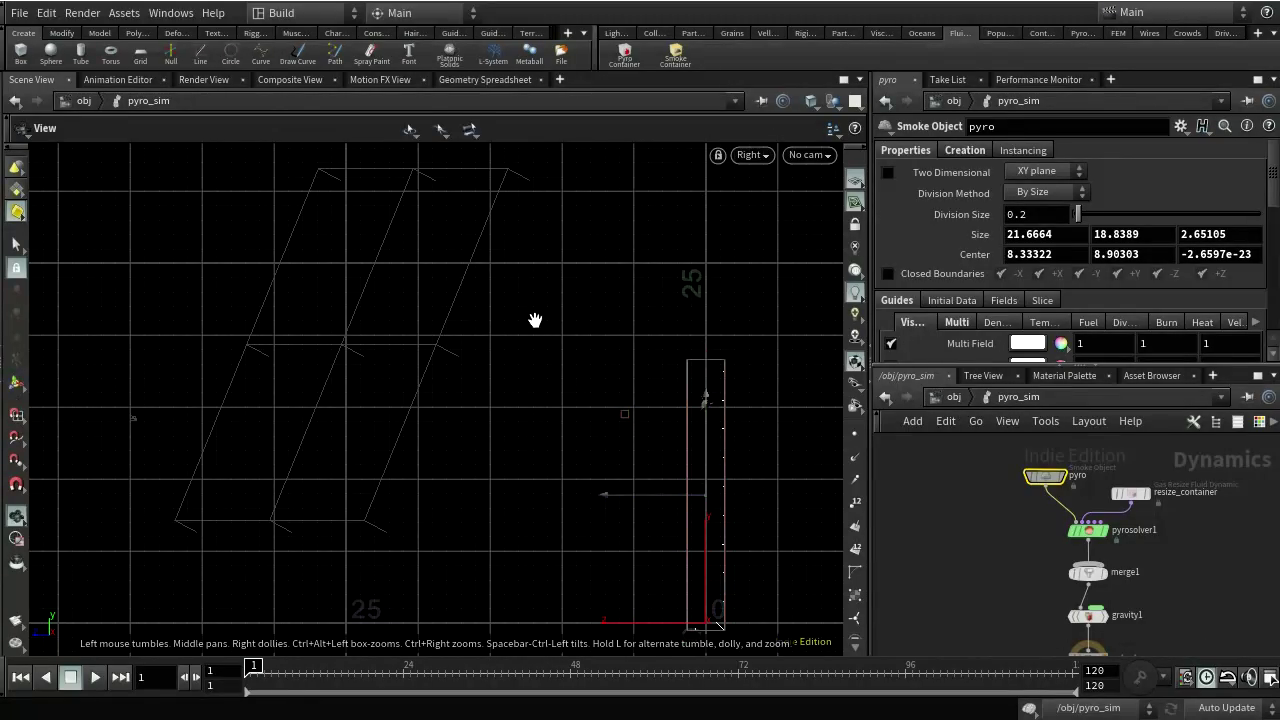
- Return to the object level in perspective view and reposition the pyro_sim network node directly below pyro_import
key(space+1)
key(Return)
drag(665, 400, 755, 438)
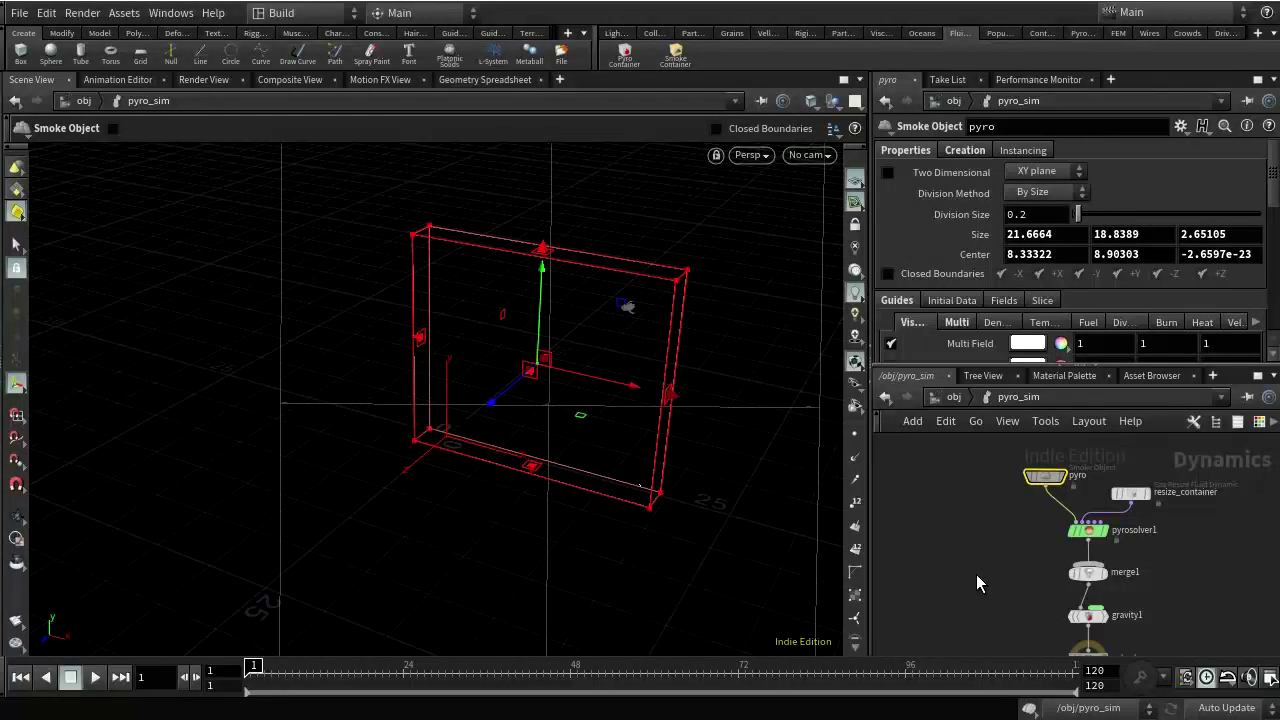
middle_drag(976, 574, 958, 552)
click(954, 401)
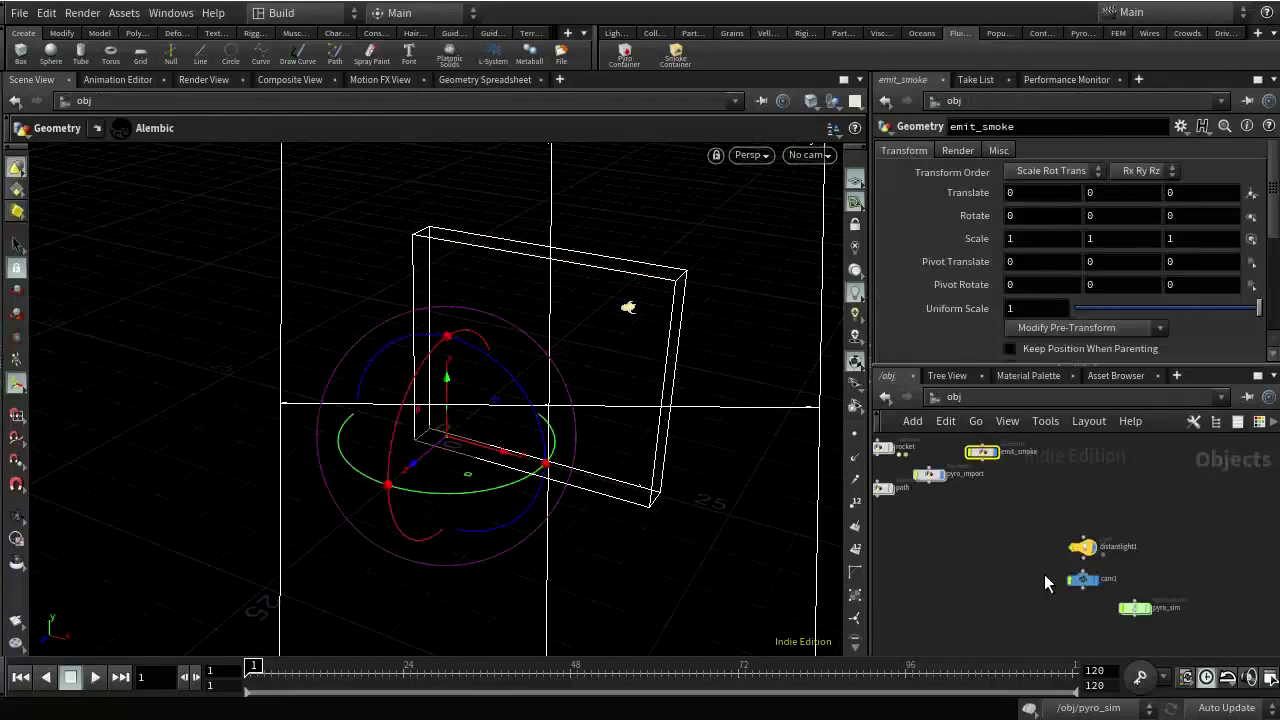
drag(1008, 537, 1068, 566)
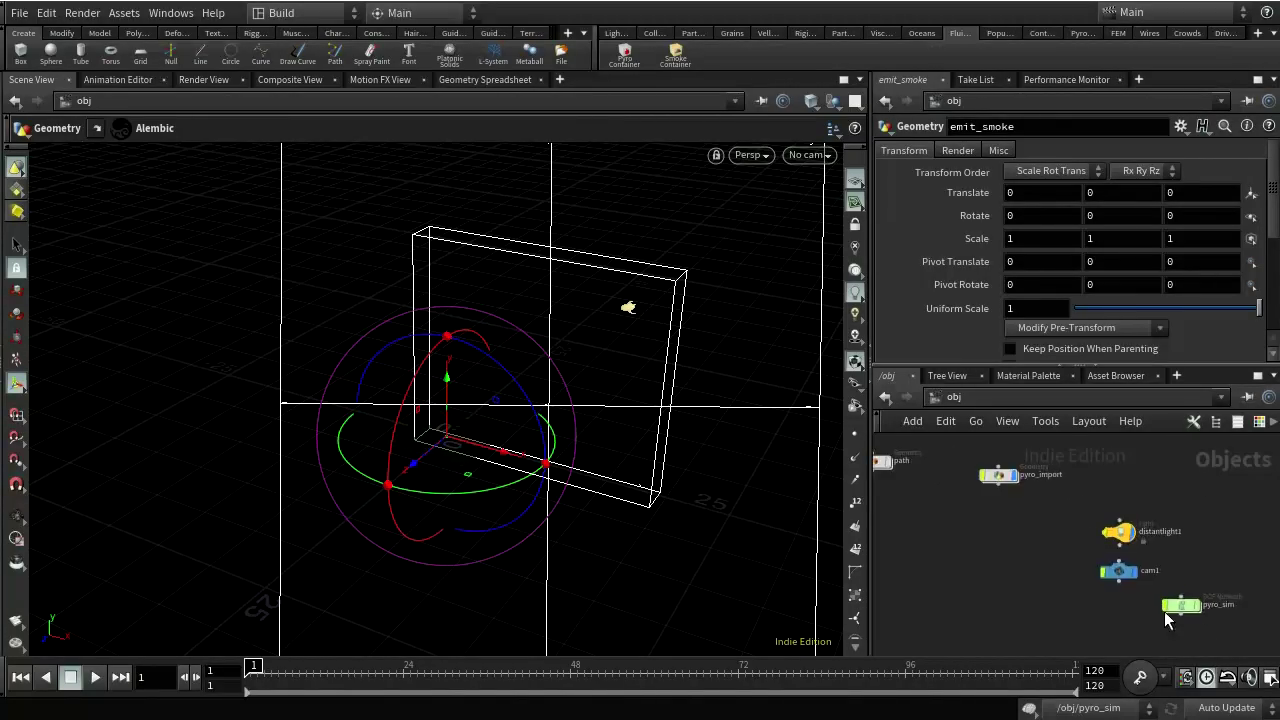
drag(1187, 615, 1003, 533)
scroll(1053, 557, up, 3)
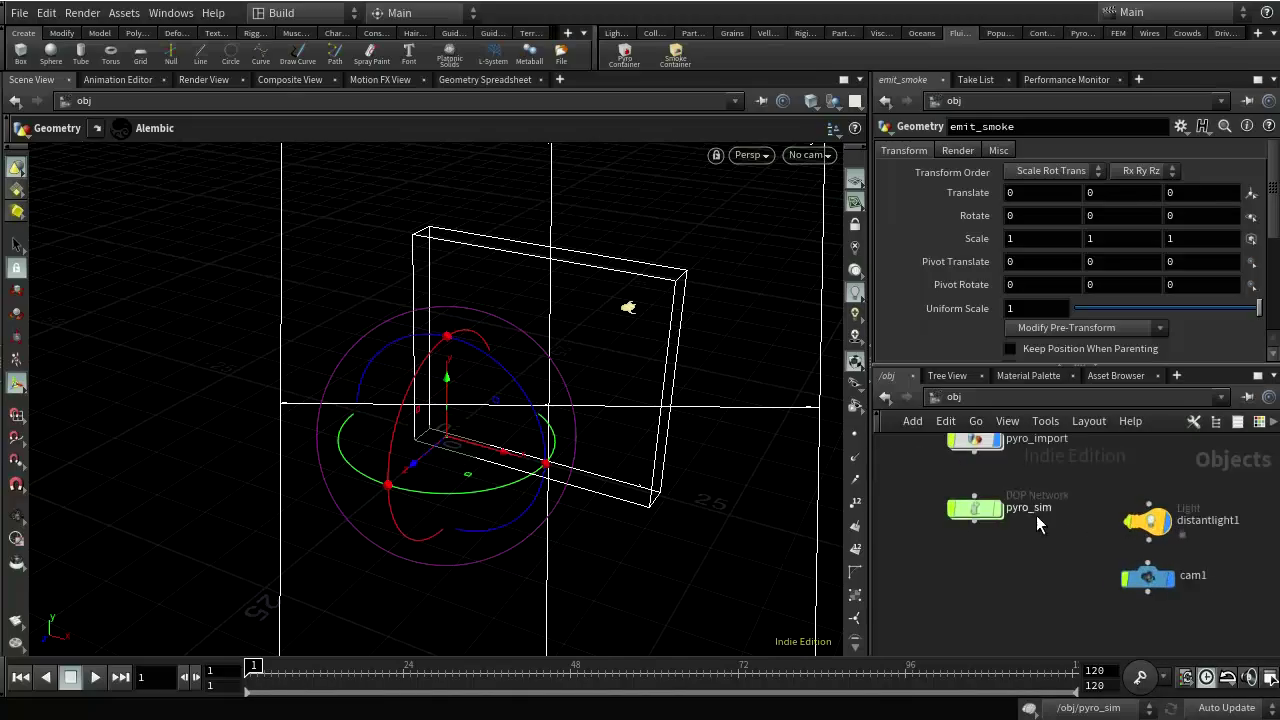
middle_drag(1037, 542, 1100, 597)
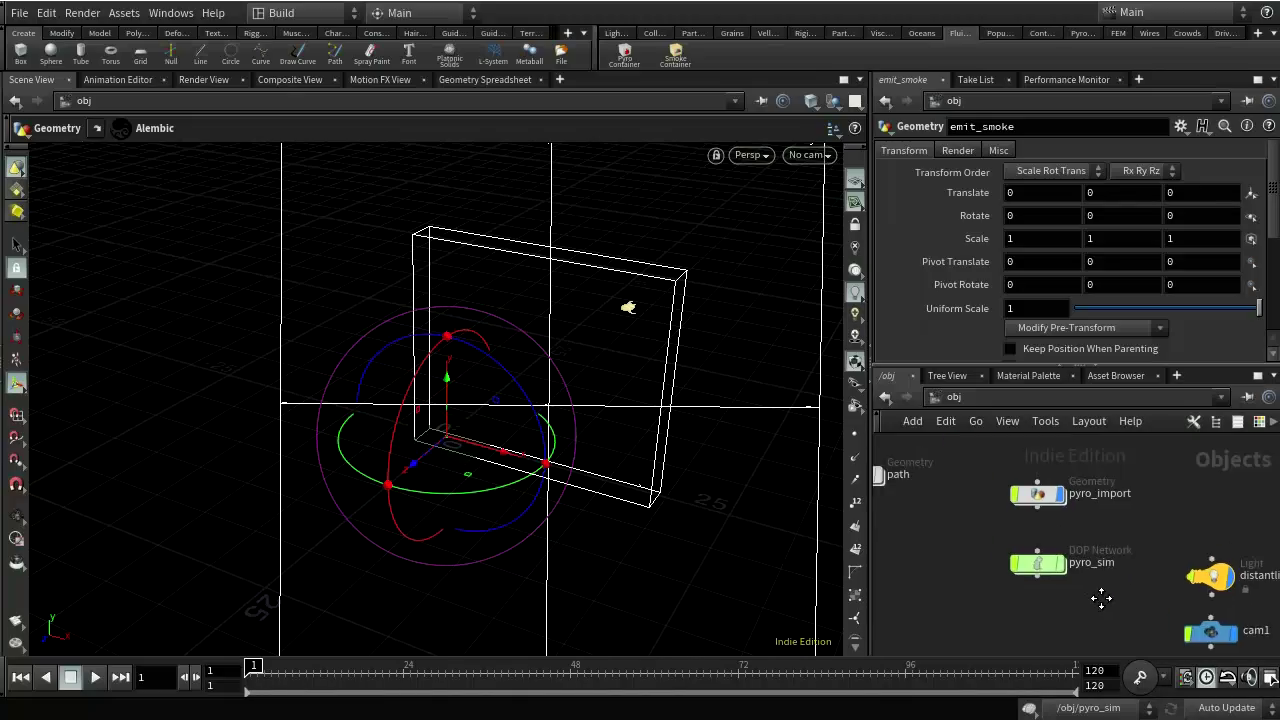
- Inside pyro_sim, set the pyro smoke object's division size to 0.1
double_click(1037, 565)
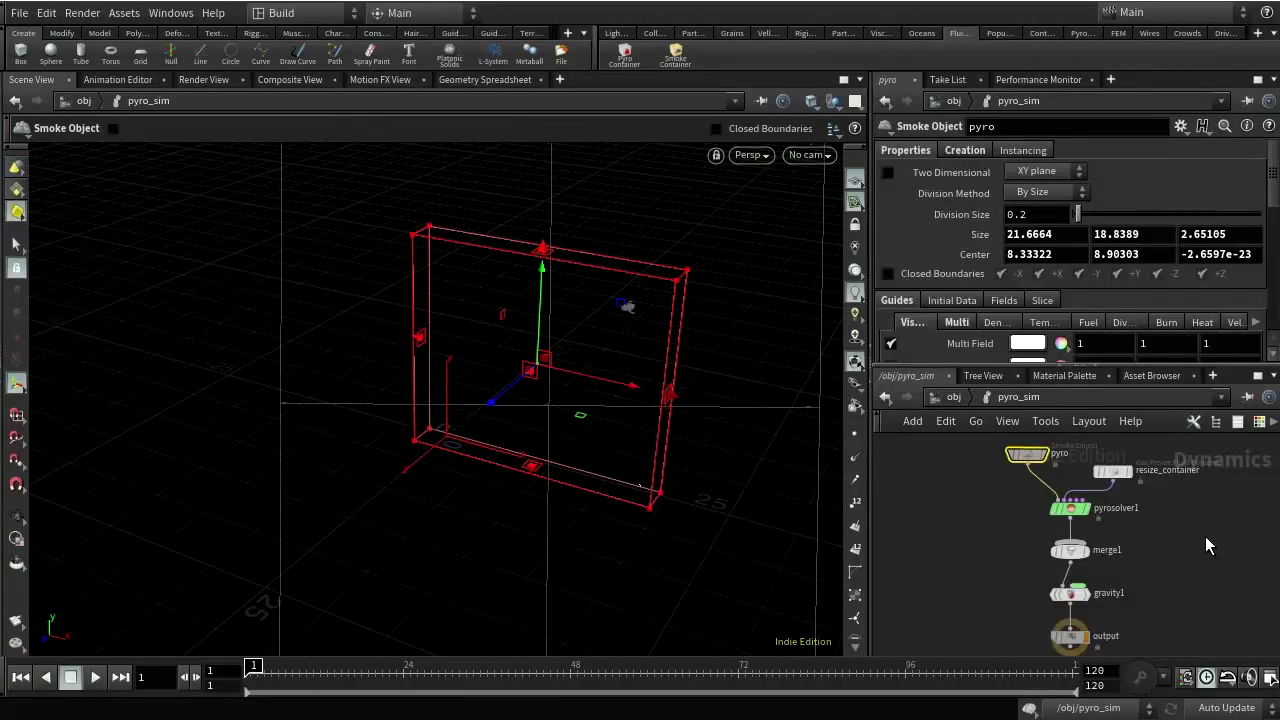
drag(1023, 456, 993, 478)
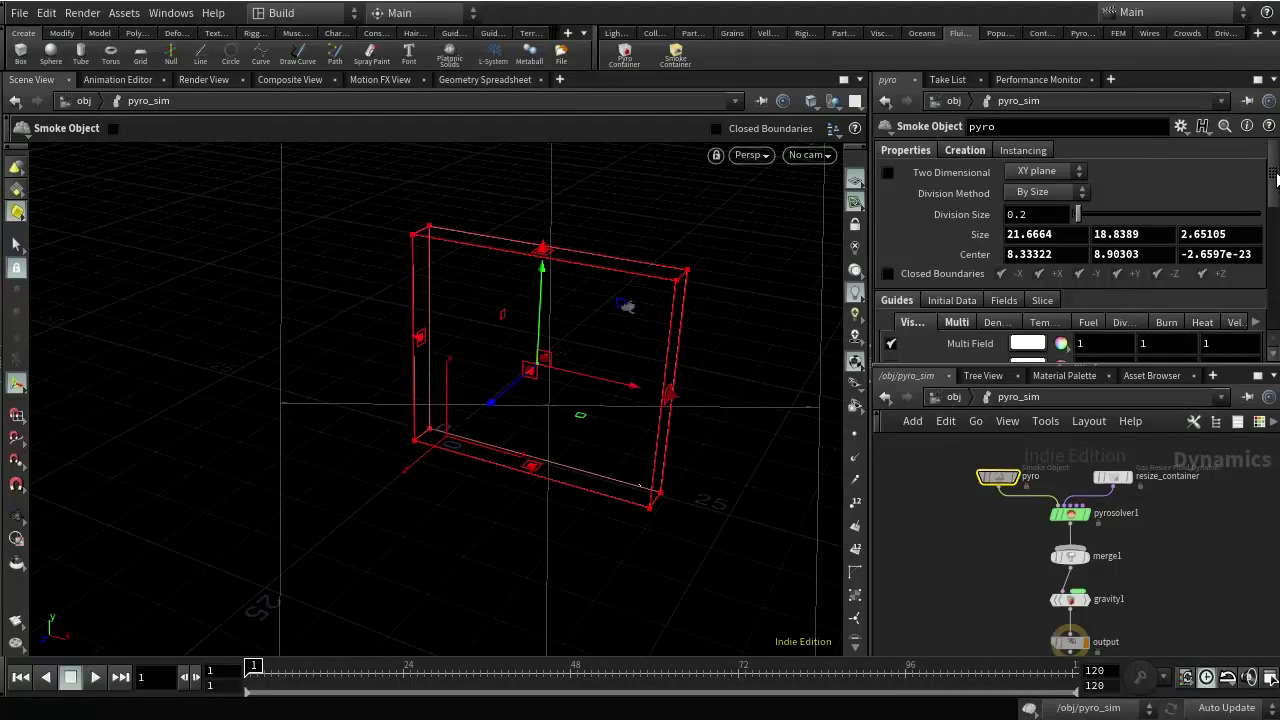
mouse_move(1274, 182)
mouse_down()
mouse_move(1274, 280)
mouse_move(1274, 200)
mouse_up()
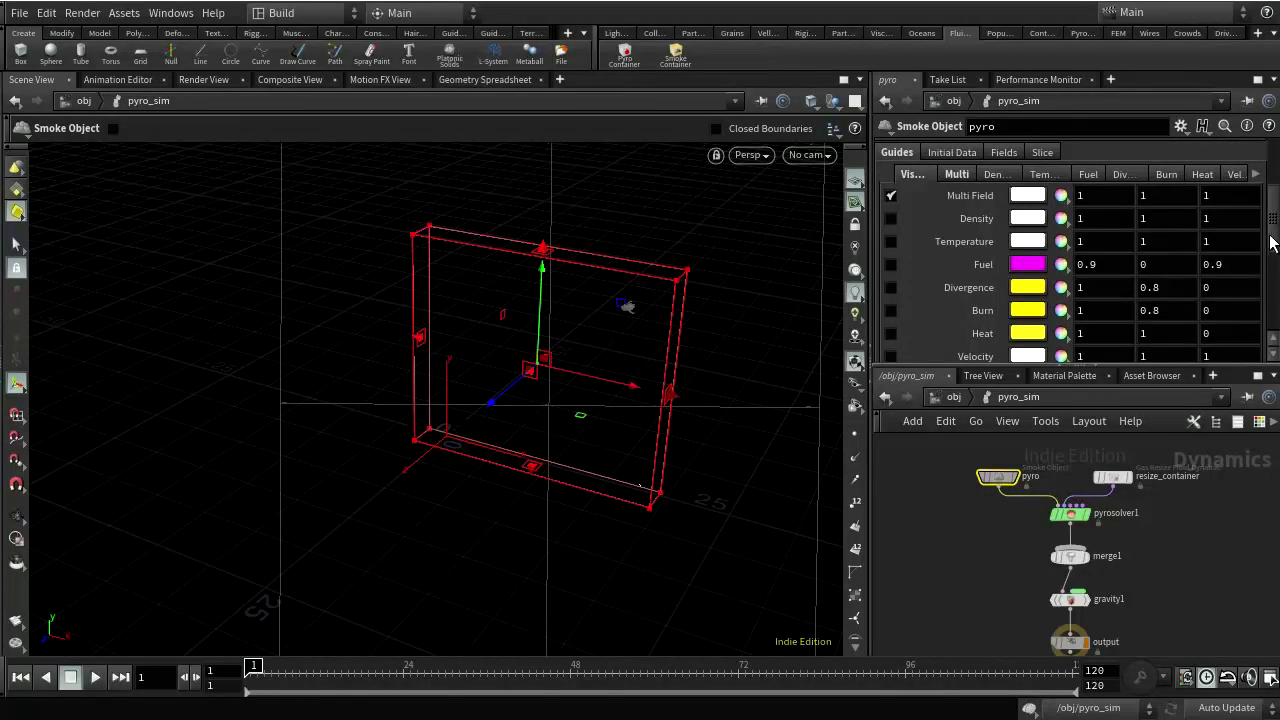
drag(1274, 240, 1274, 280)
scroll(1030, 250, up, 4)
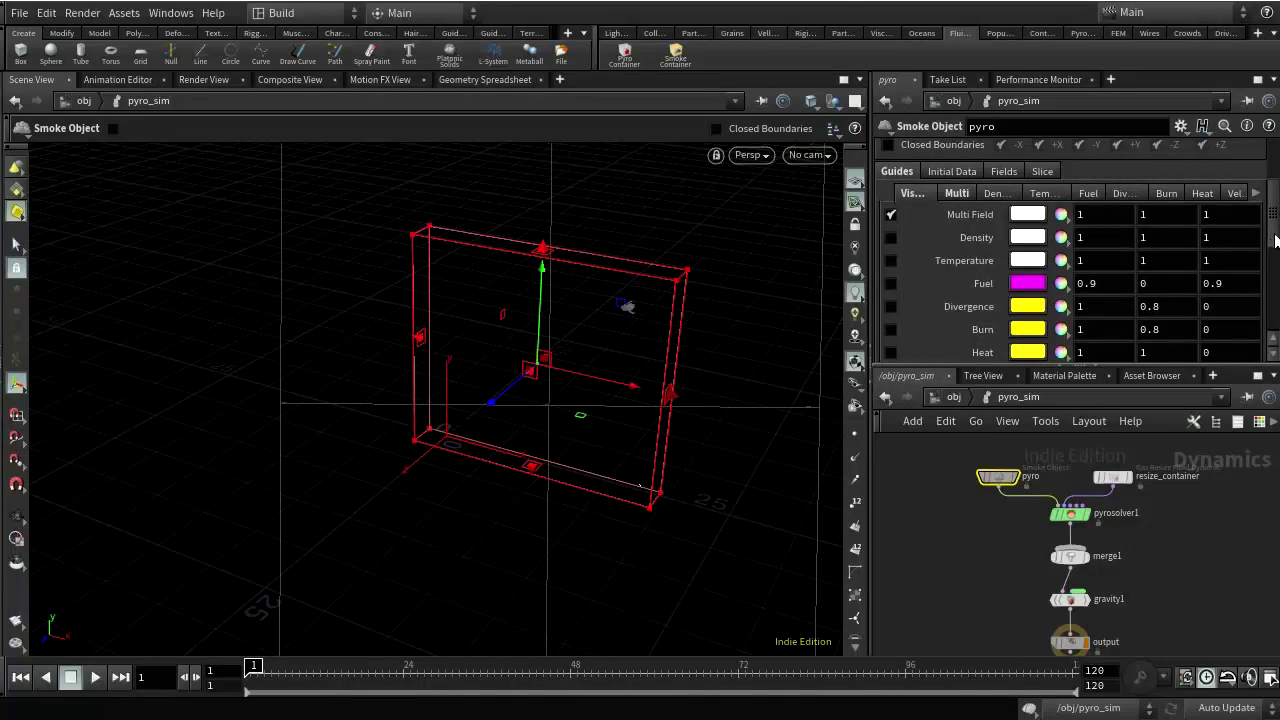
scroll(1265, 240, up, 4)
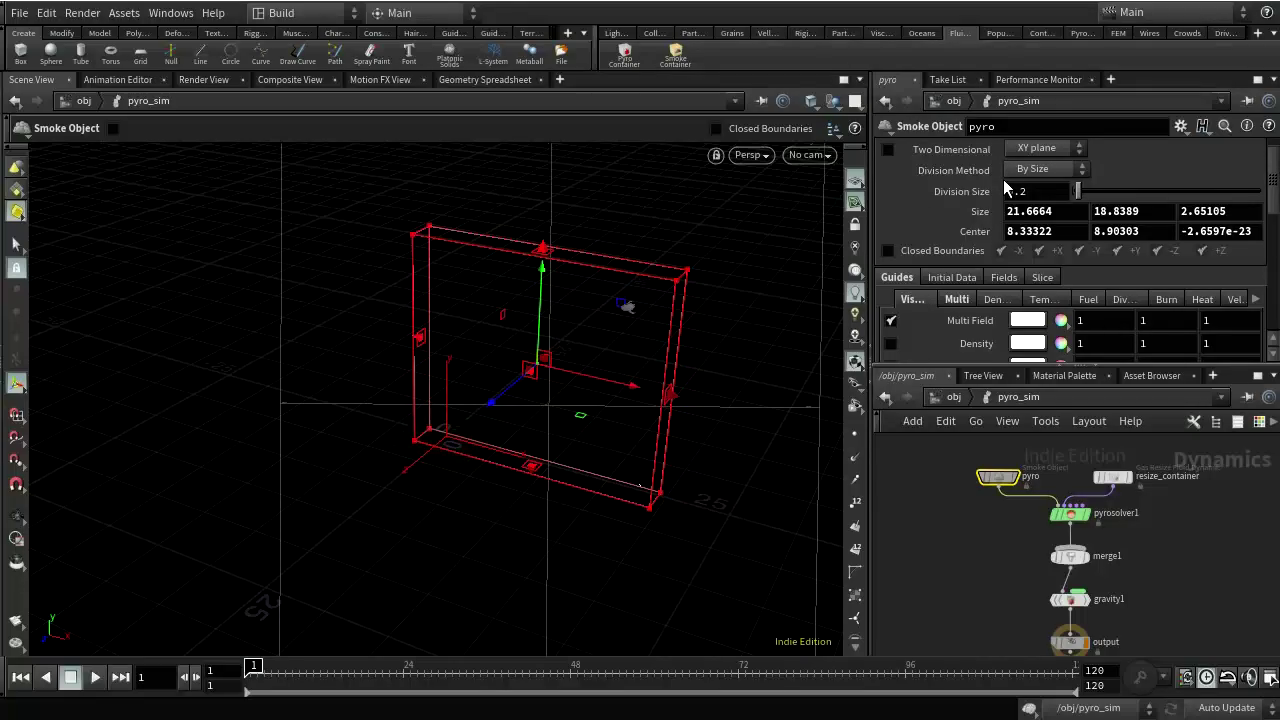
mouse_move(968, 196)
click(1056, 189)
key(BackSpace)
text(1)
key(Return)
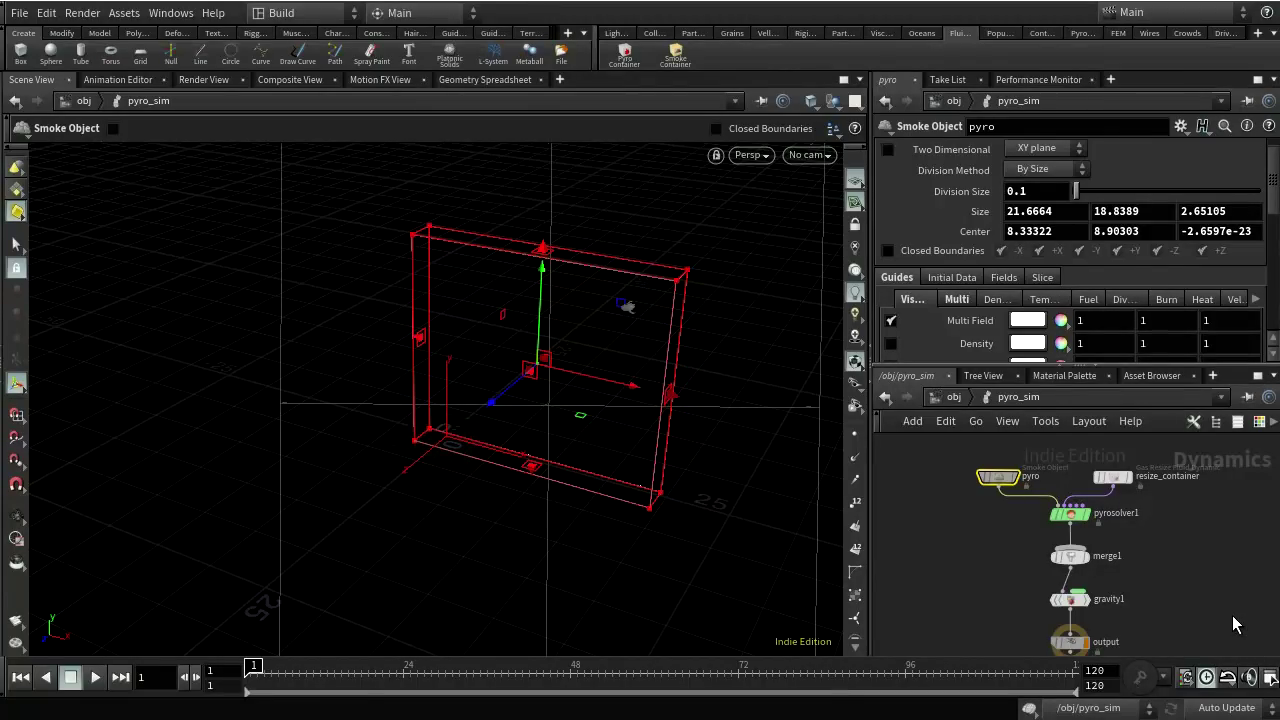
- Open the emit_smoke geometry network and frame the Alembic rocket's tail end in the view
click(952, 393)
middle_drag(1136, 537, 1169, 606)
double_click(1040, 515)
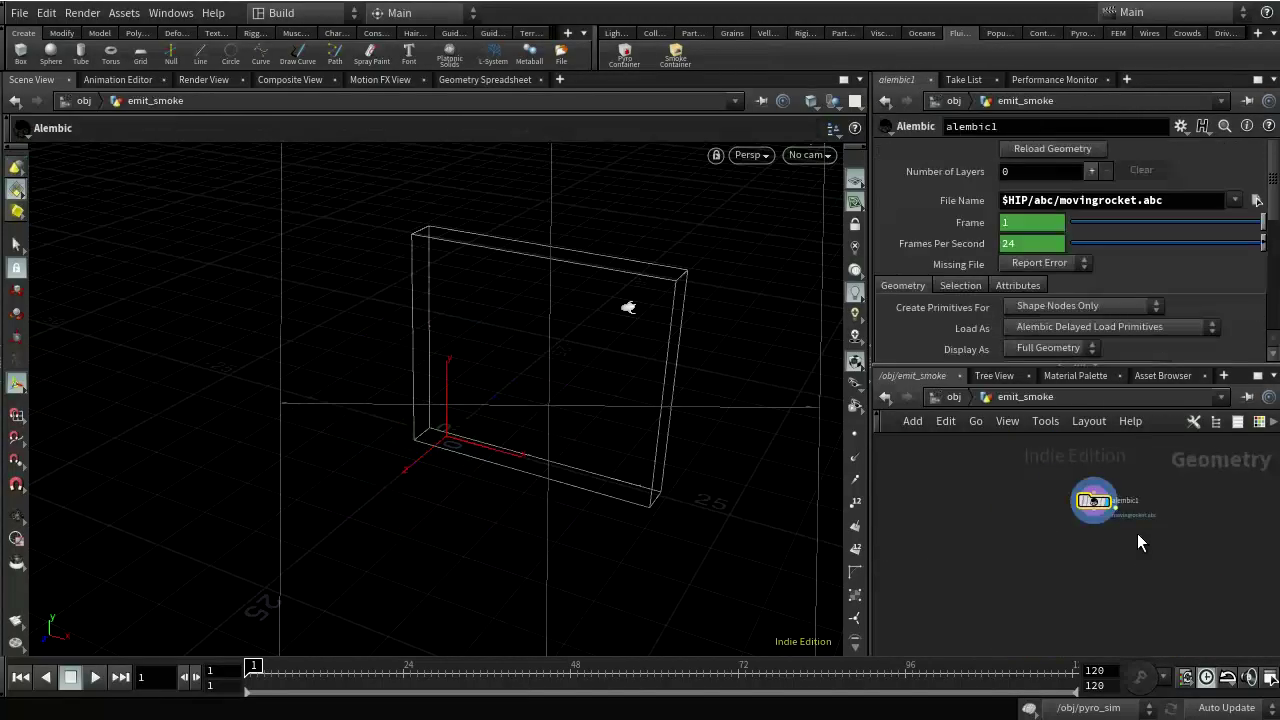
key(space)
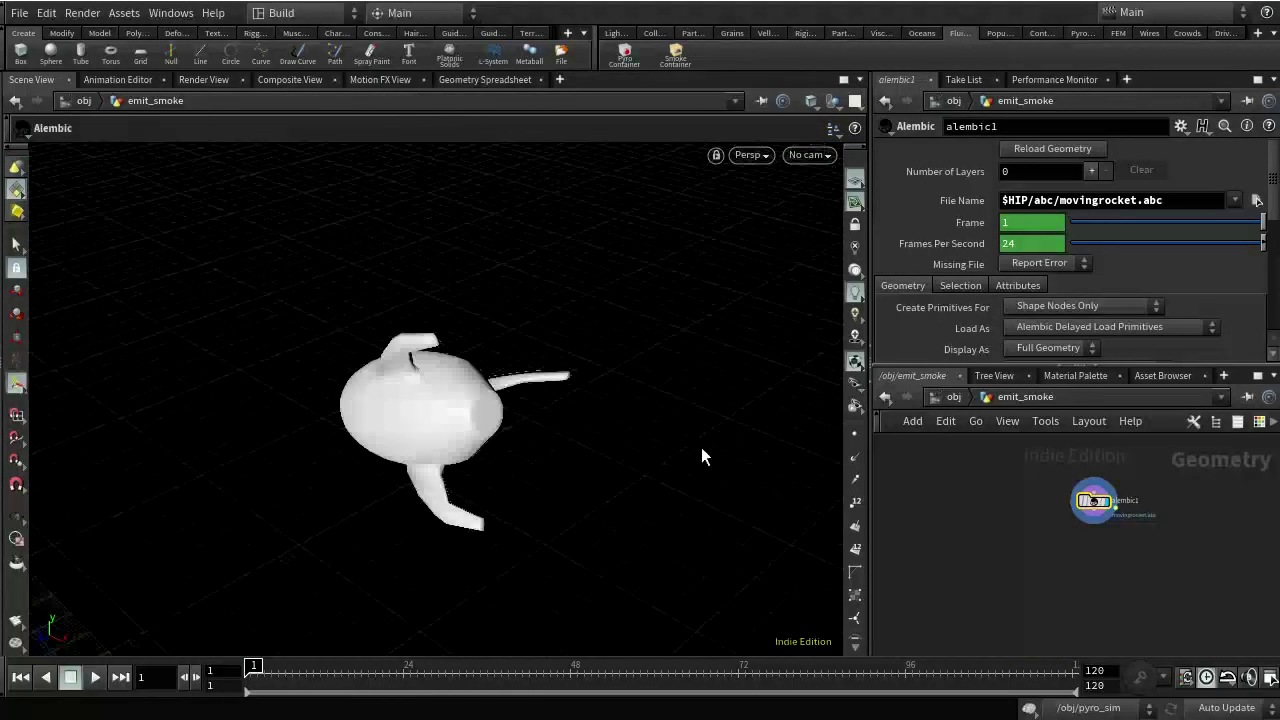
drag(701, 451, 666, 463)
scroll(666, 463, up, 3)
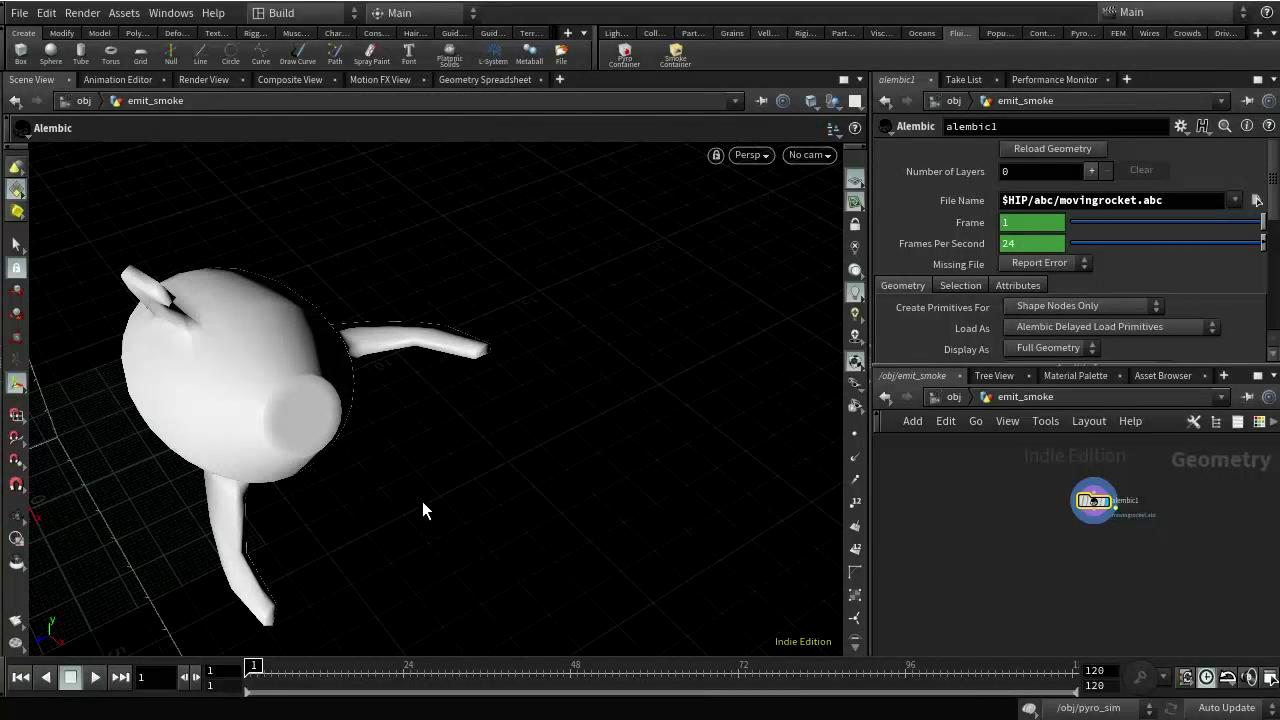
- Try to select the round tail face of the Alembic rocket using primitive selection
key(s)
key(4)
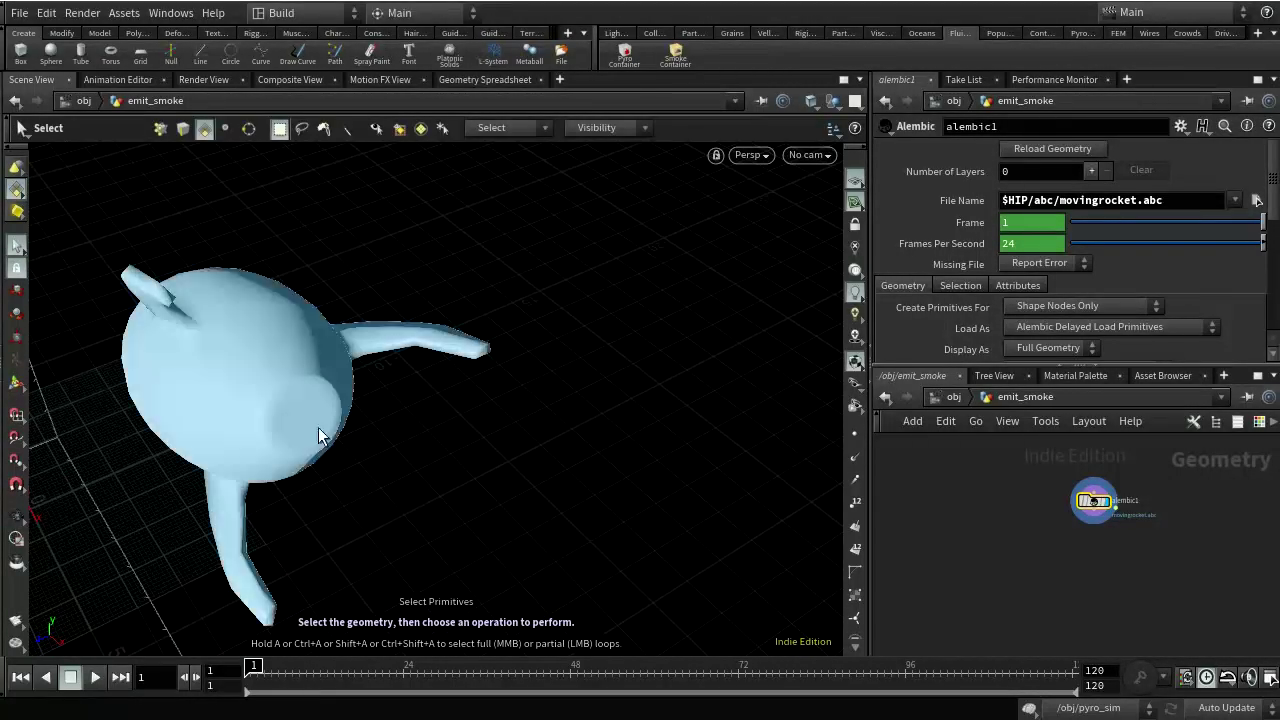
click(315, 432)
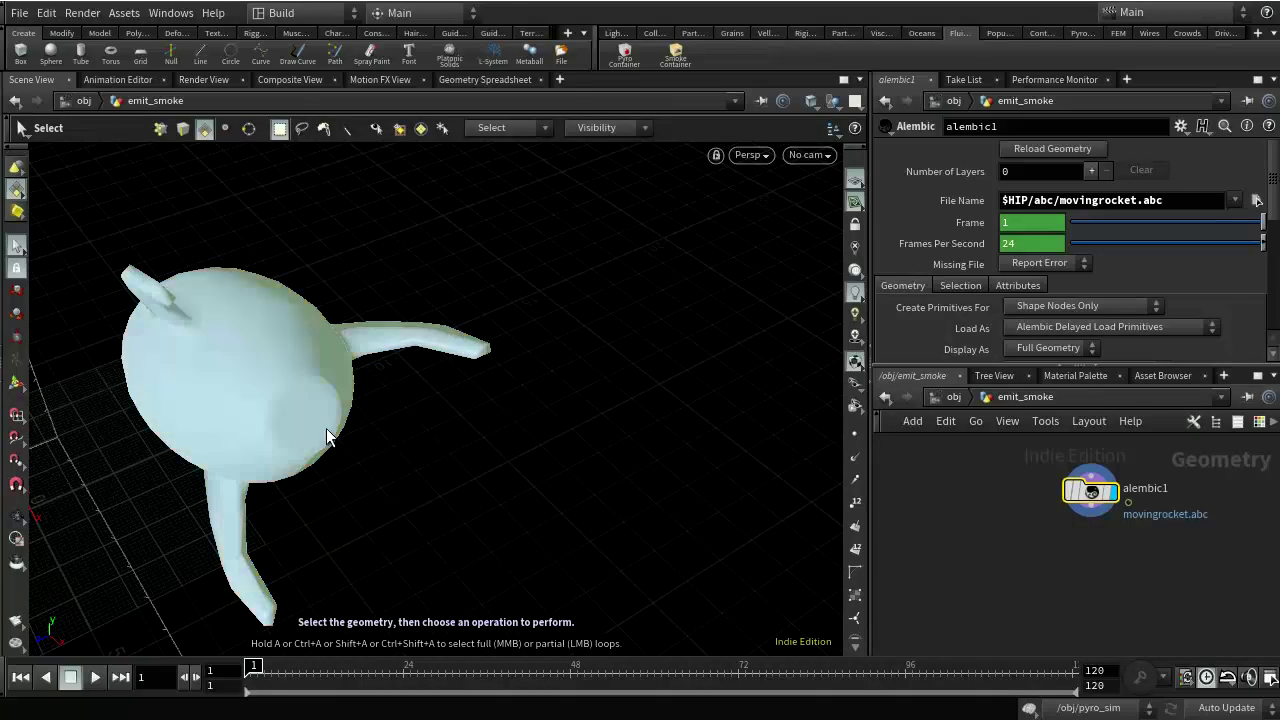
key(Return)
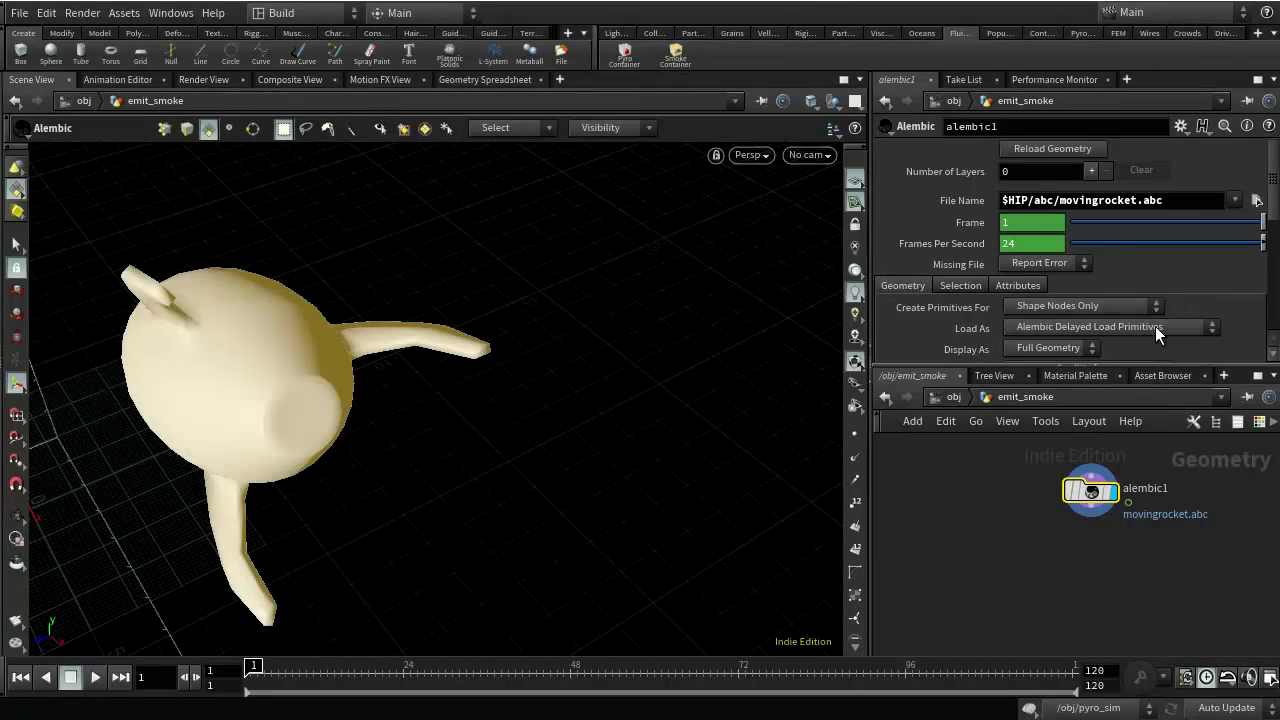
- Set the alembic1 node to load as Unpack Alembic Delayed Load Primitives
scroll(1111, 304, down, 2)
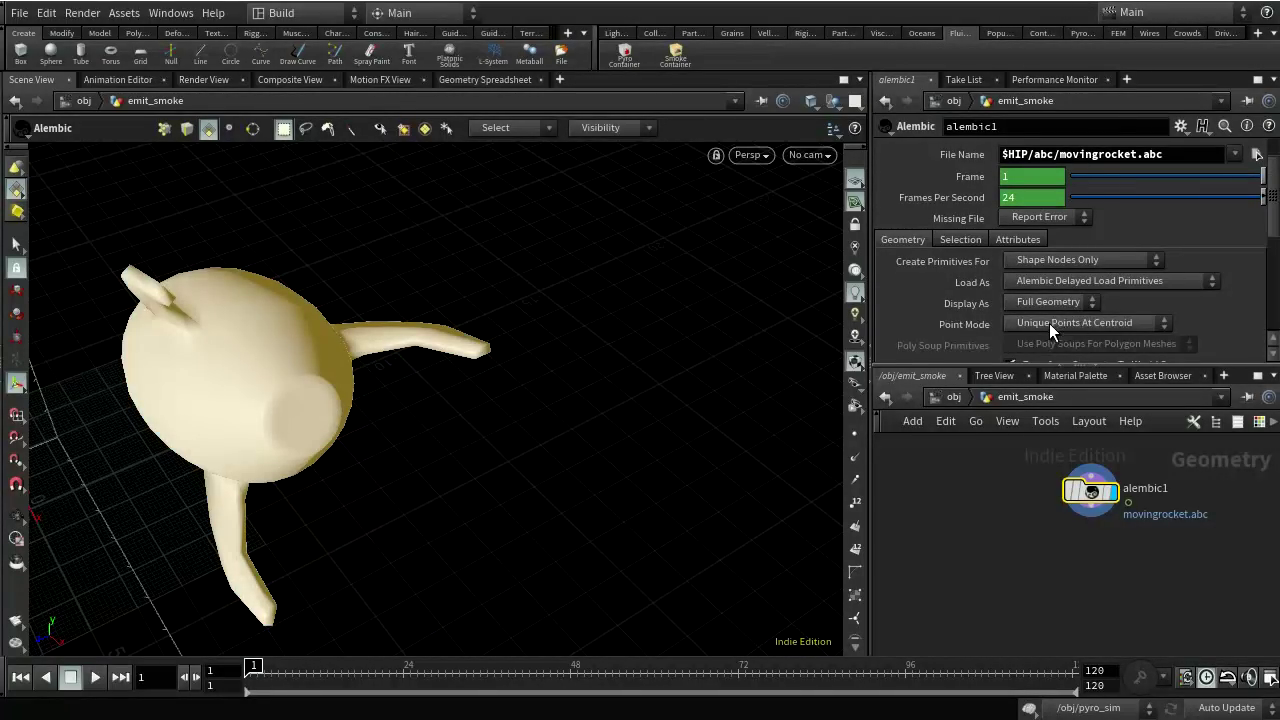
scroll(1050, 324, down, 1)
click(1030, 259)
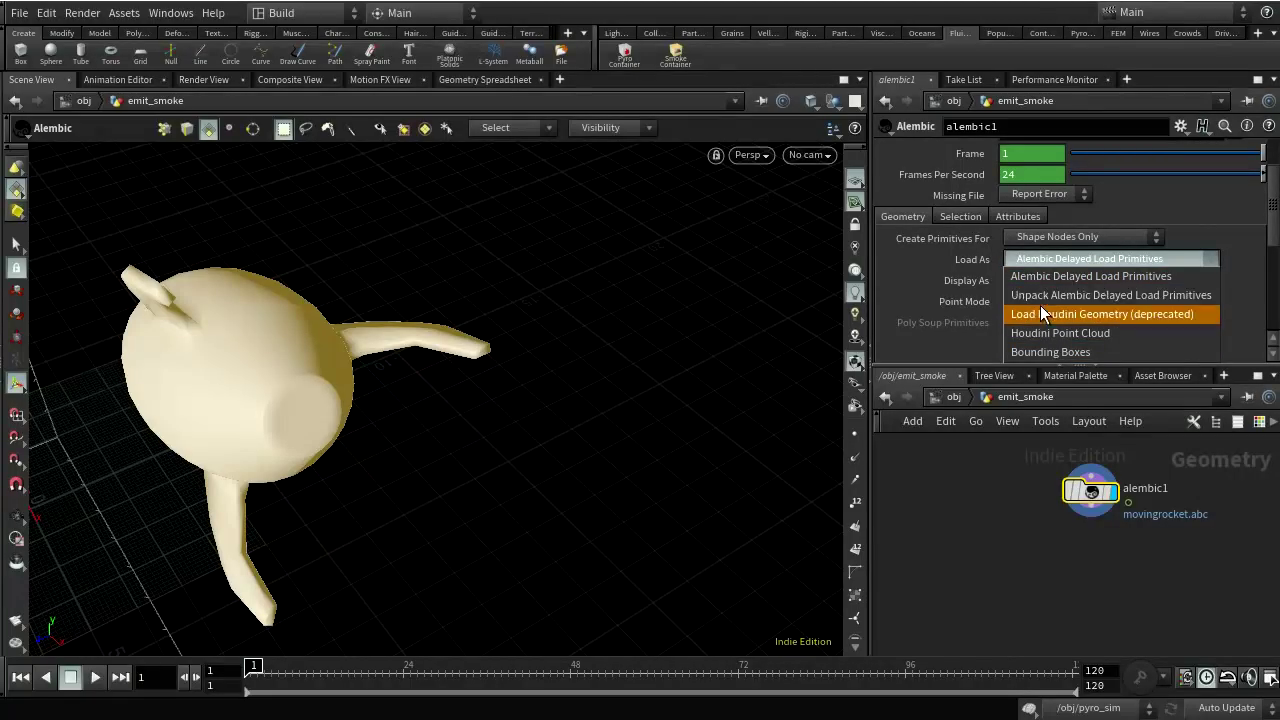
click(1036, 294)
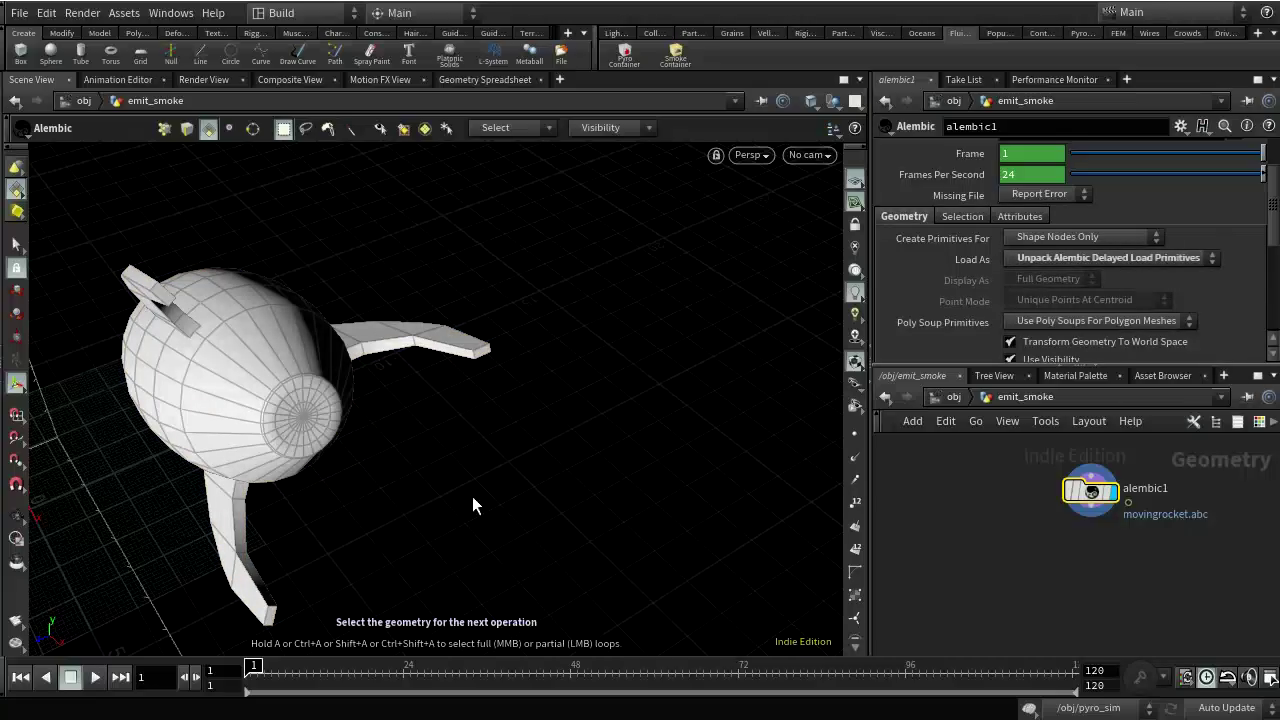
- Isolate the rocket's round tail face by blasting its primitives, without the fin, and enabling Delete Non Selected
click(312, 416)
key(shift+g)
key(shift+g)
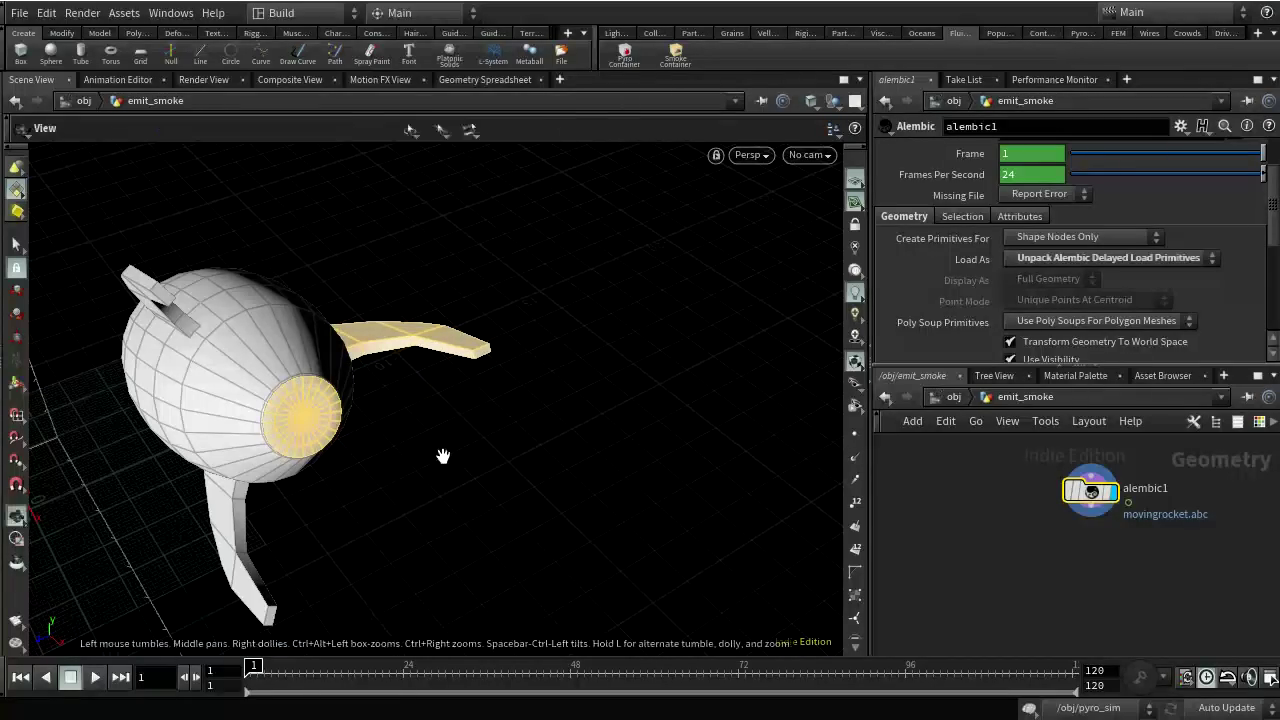
drag(443, 449, 364, 492)
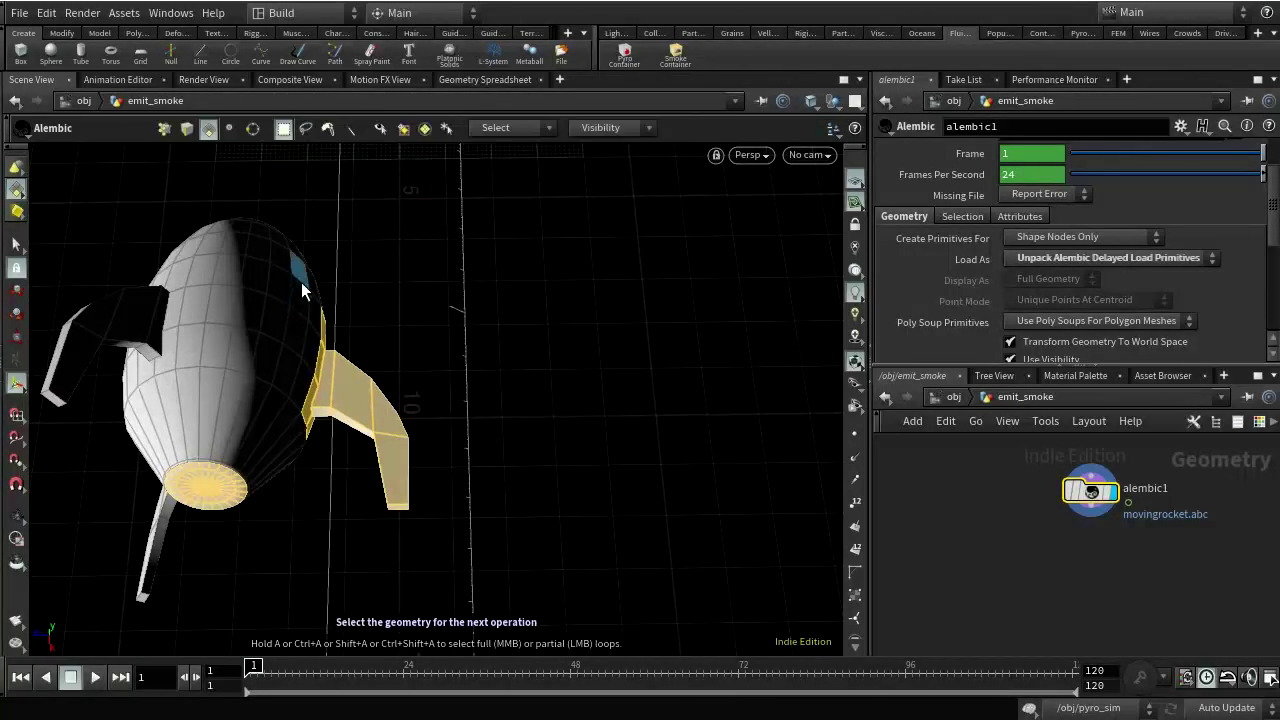
ctrl+drag(301, 282, 453, 537)
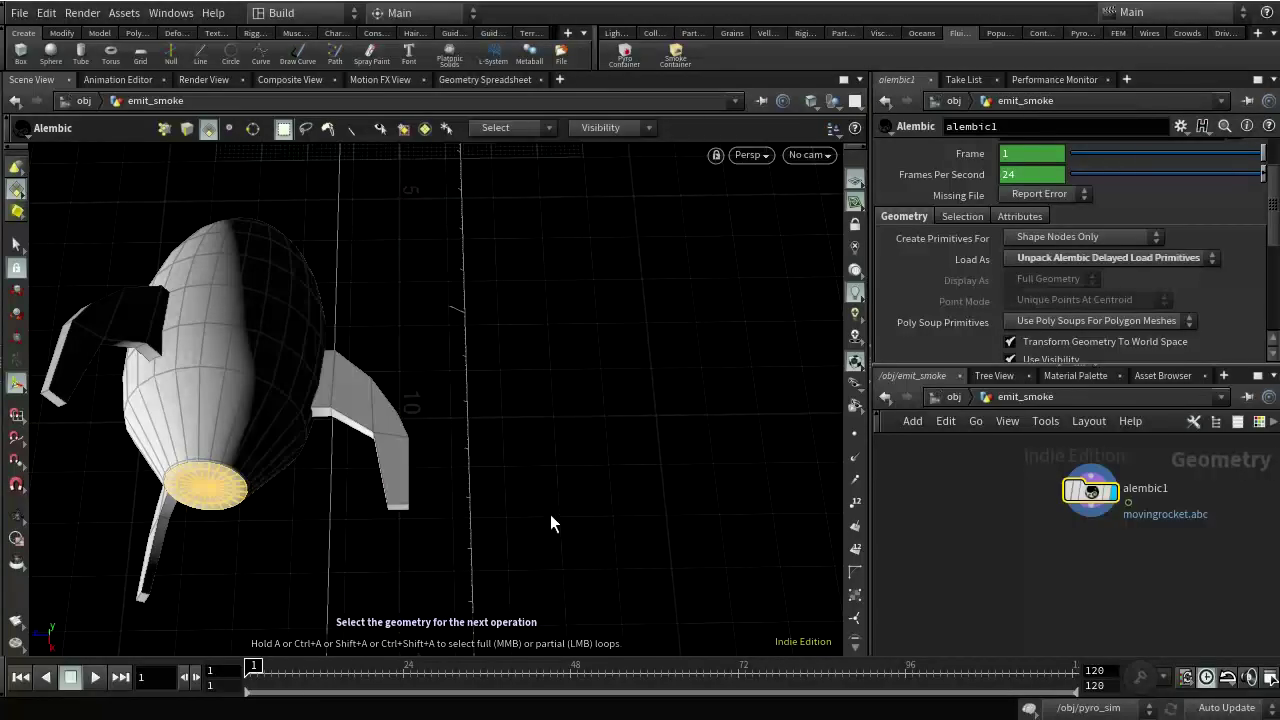
drag(550, 514, 599, 426)
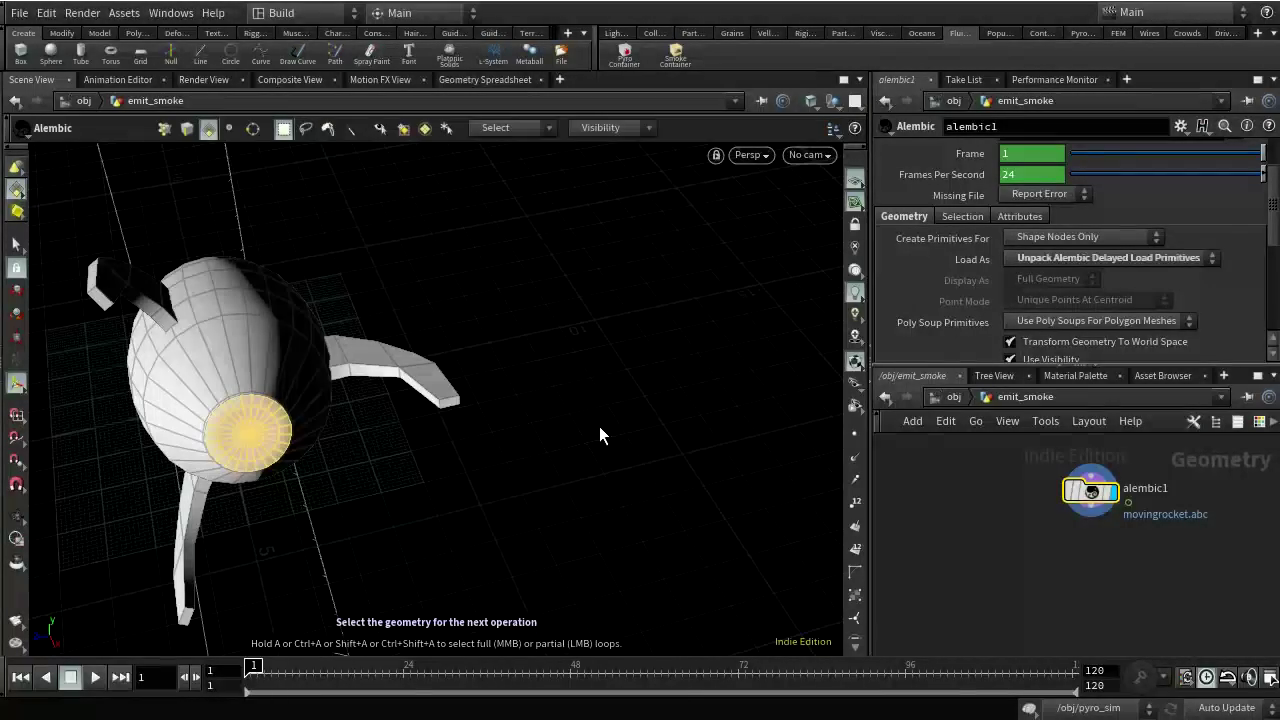
key(Return)
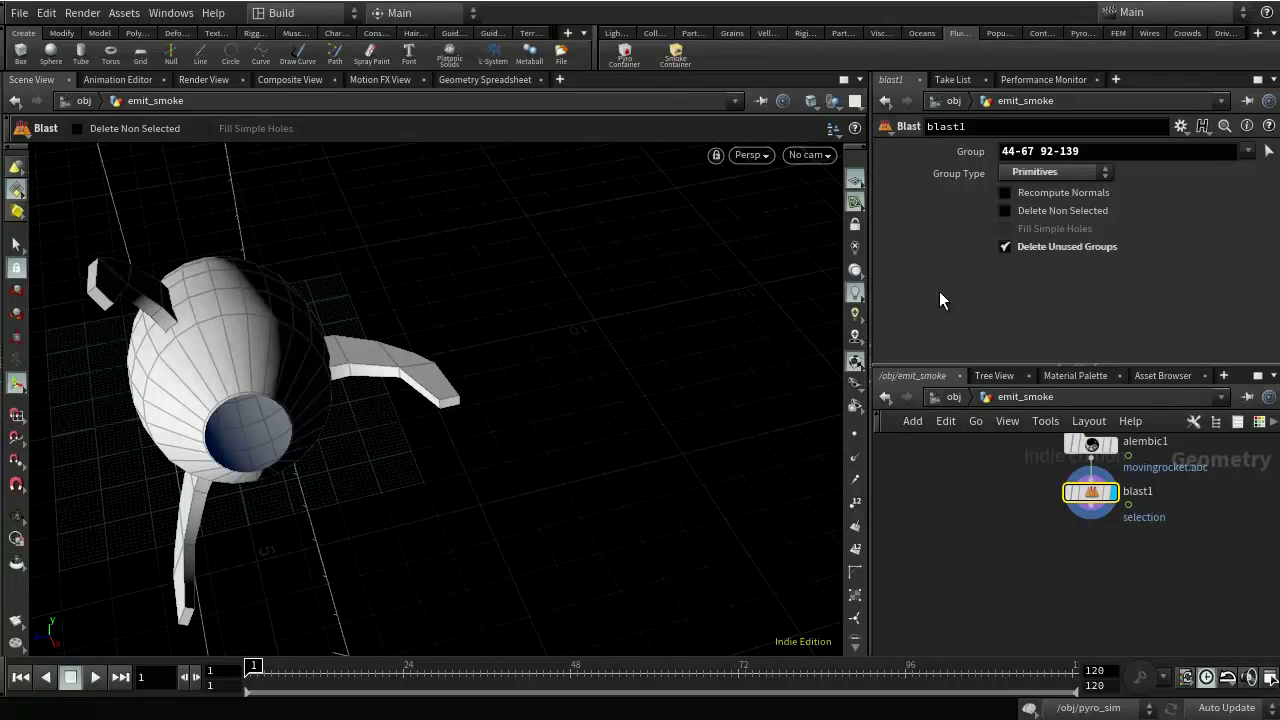
click(1004, 211)
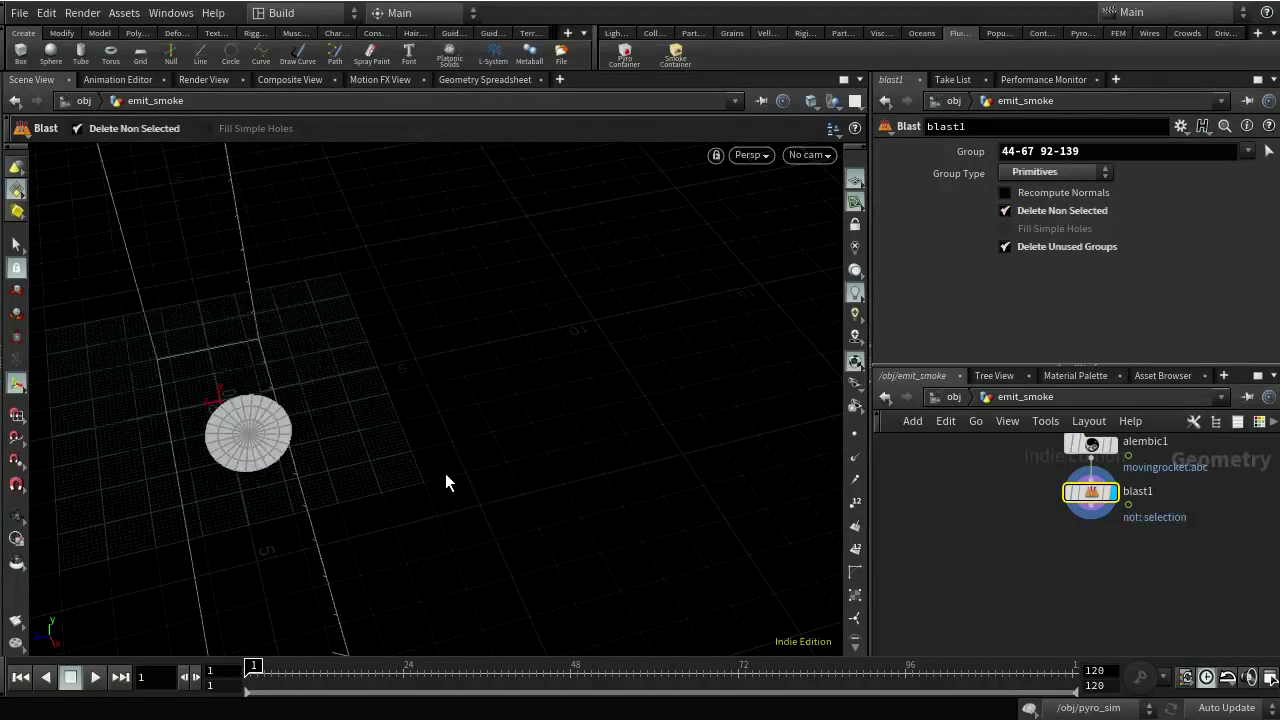
- Apply a PolyExtrude to the whole isolated disc with a distance of 0.3
drag(521, 524, 614, 527)
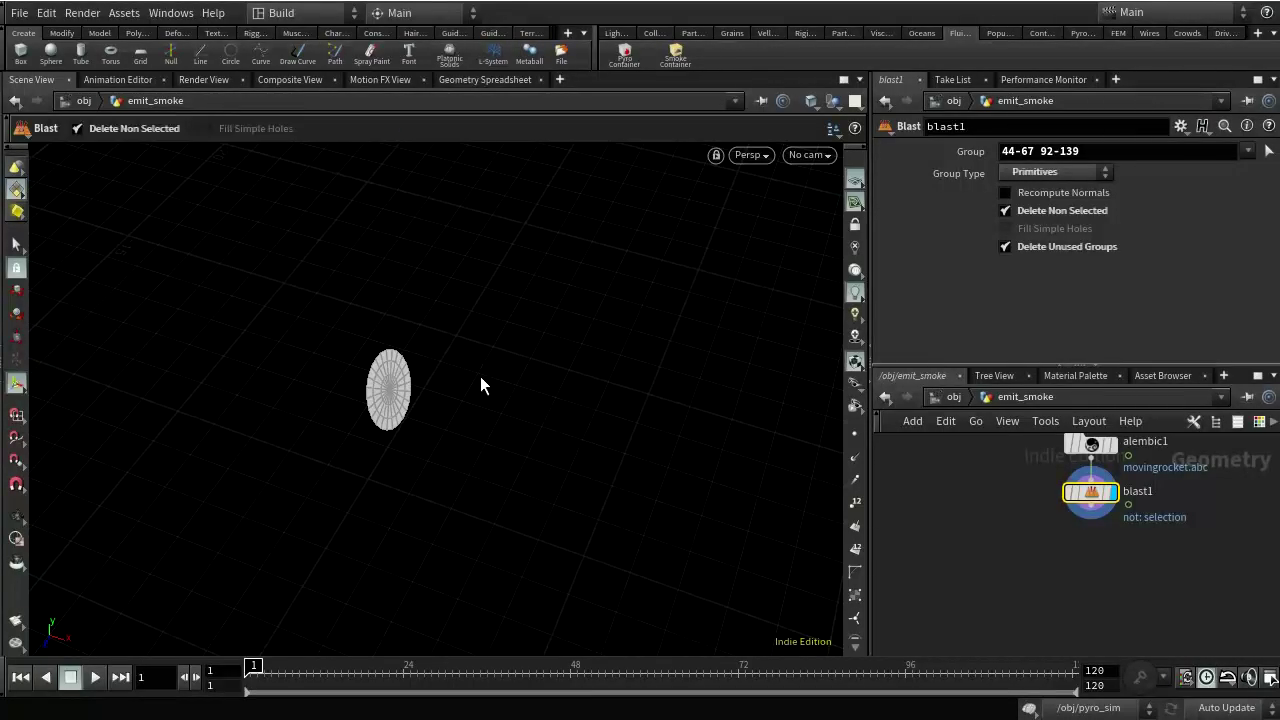
key(Tab)
text(pol)
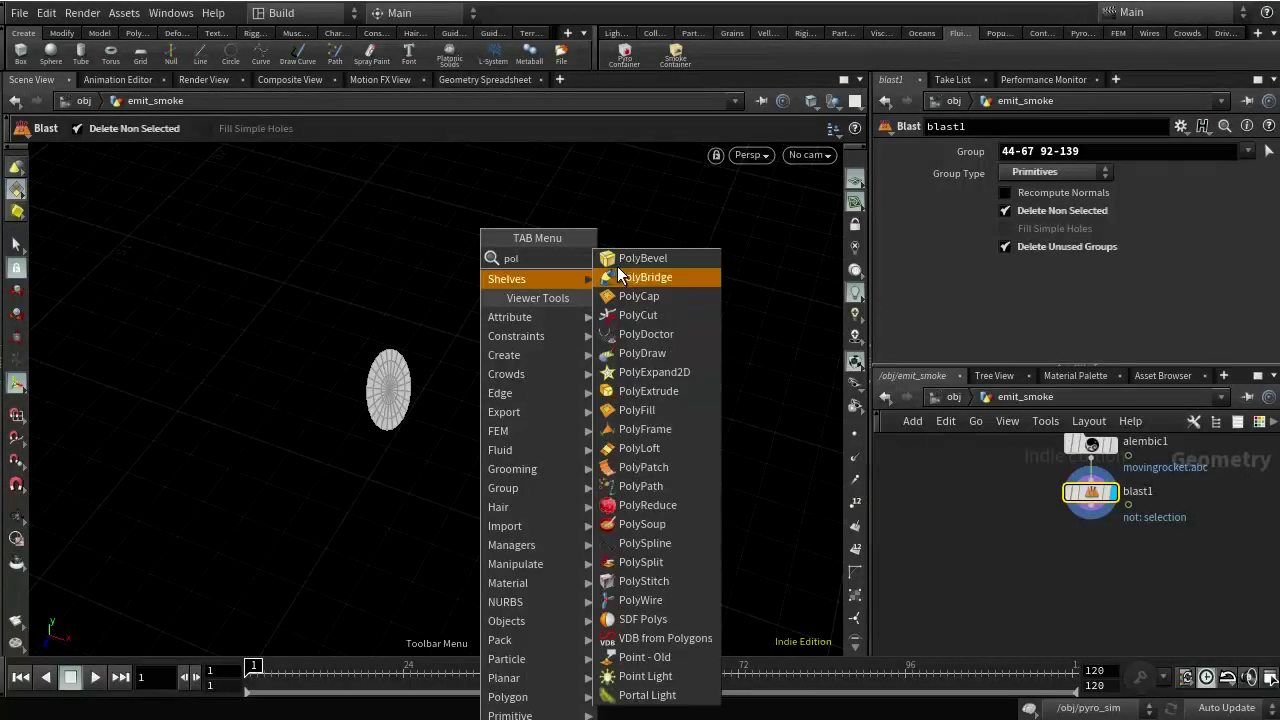
click(683, 393)
drag(314, 323, 467, 453)
key(Return)
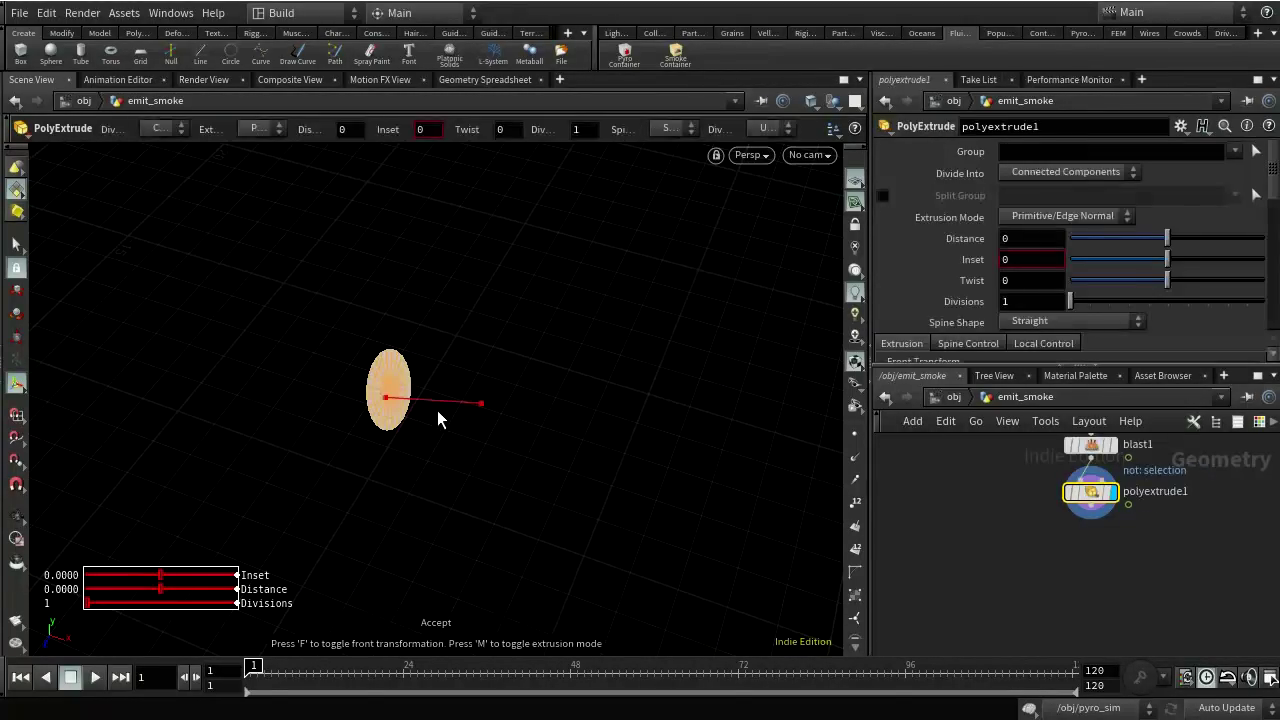
drag(429, 395, 491, 397)
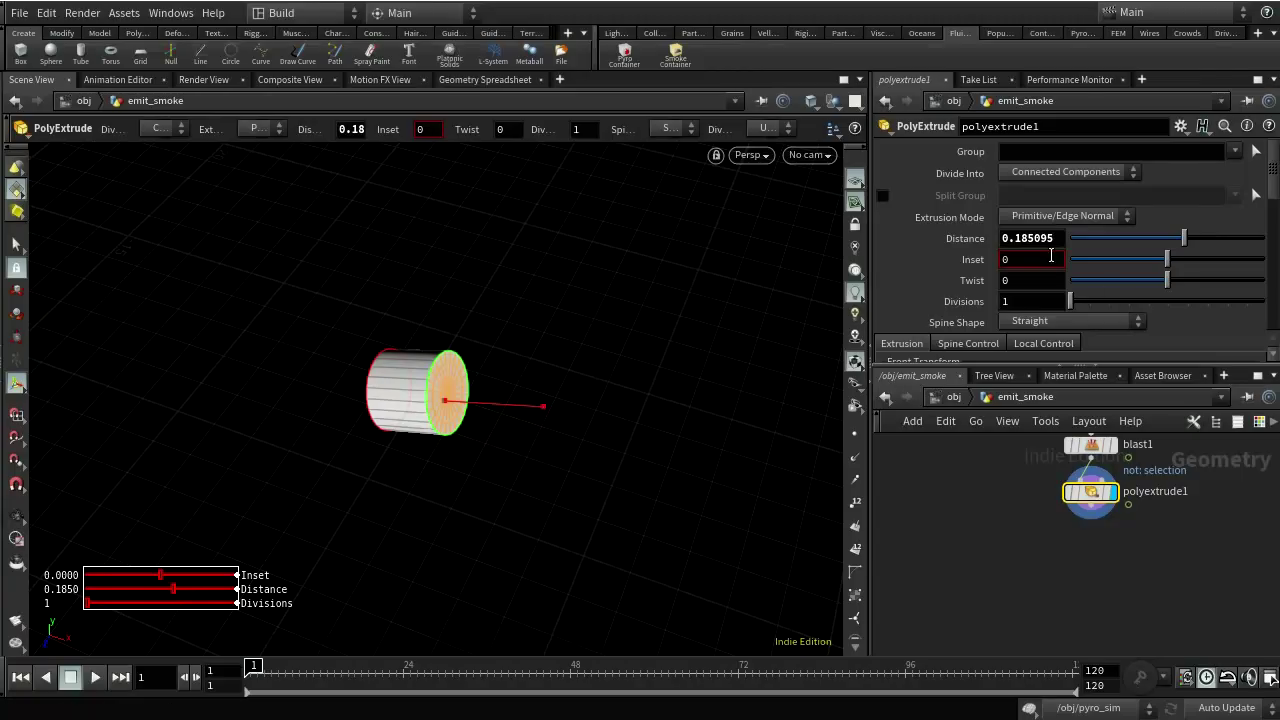
double_click(1054, 238)
text(0.3)
key(Return)
- Enable Output Back on the PolyExtrude to close the cylinder, and inspect its rear end
scroll(1187, 307, down, 5)
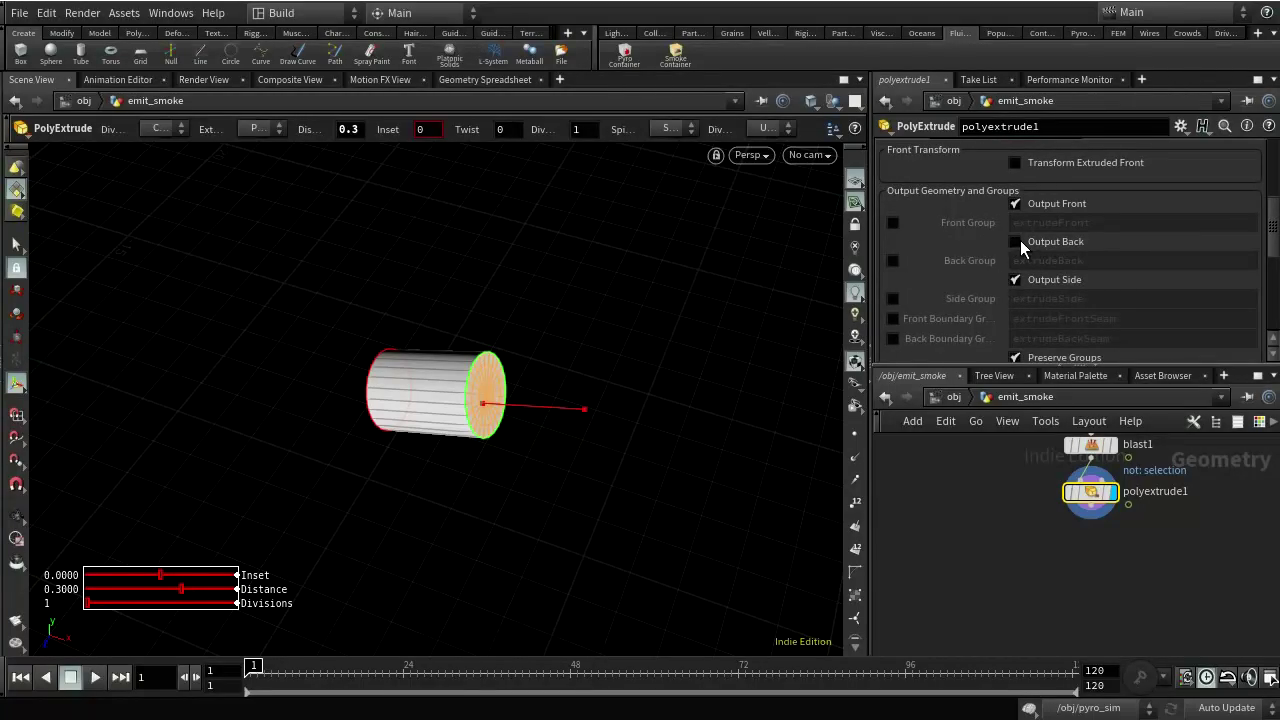
click(1016, 242)
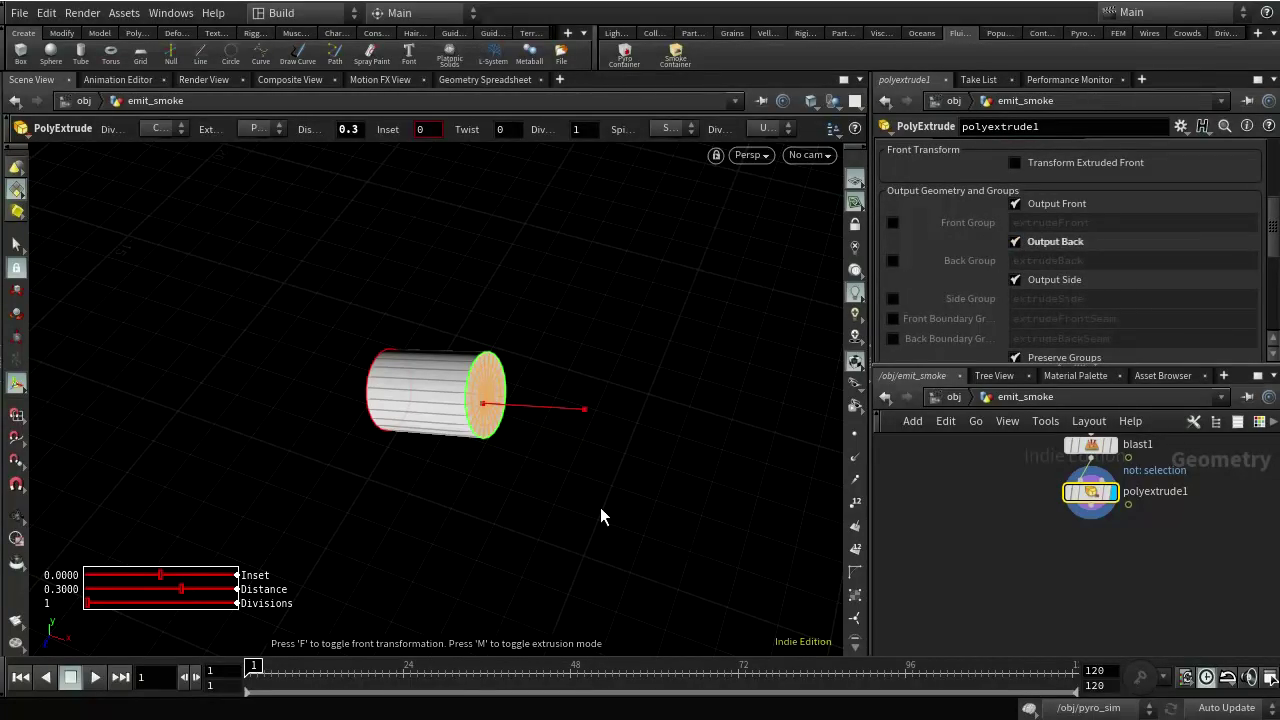
key(Escape)
drag(543, 500, 567, 418)
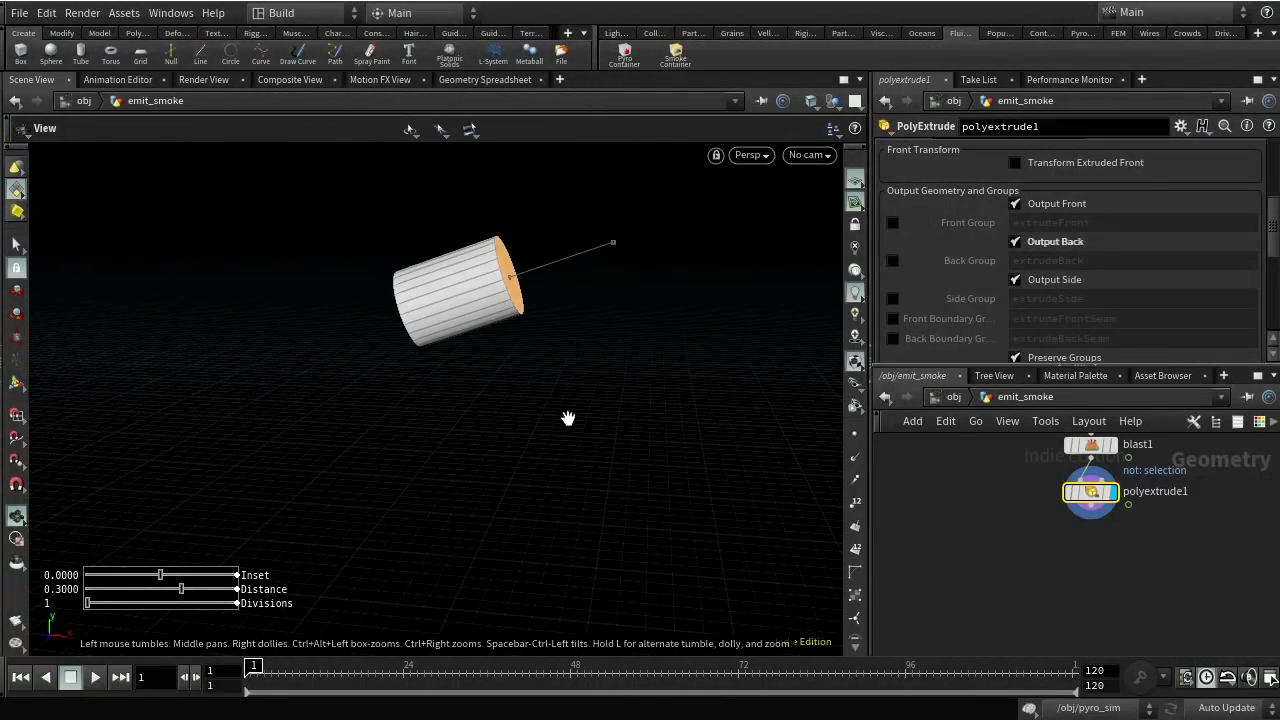
key(Return)
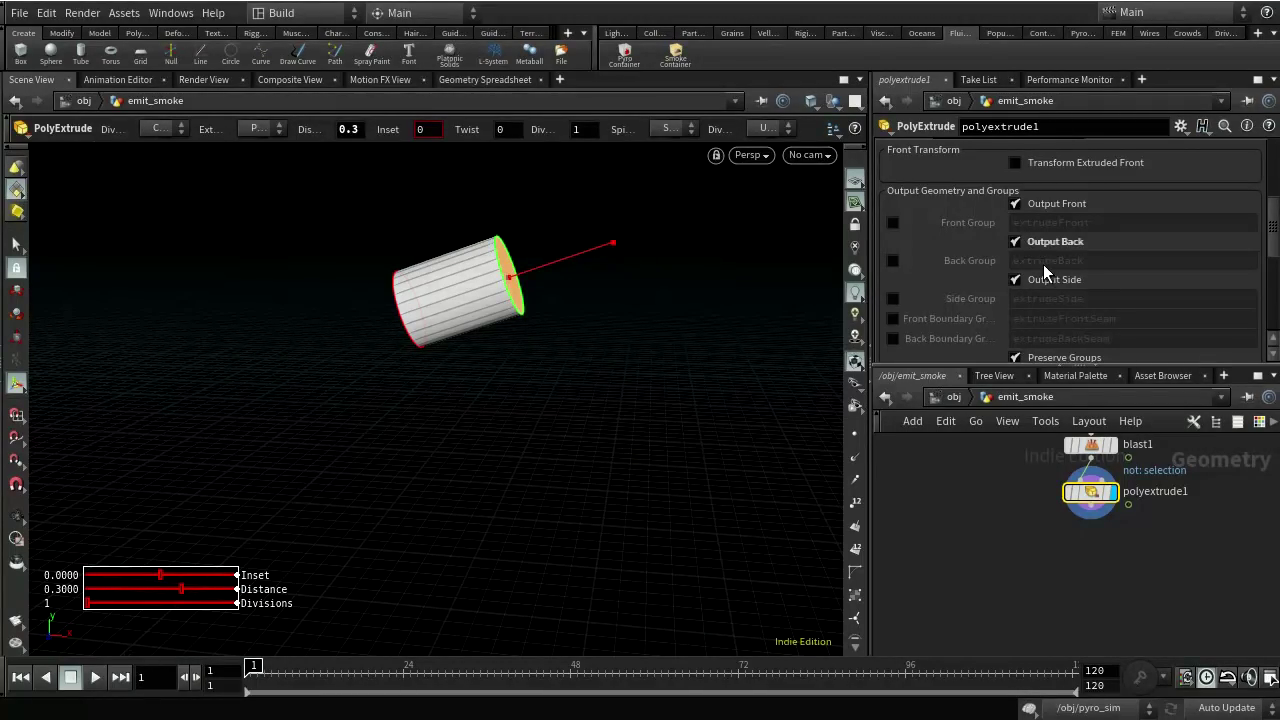
scroll(1043, 270, up, 2)
scroll(1043, 264, up, 3)
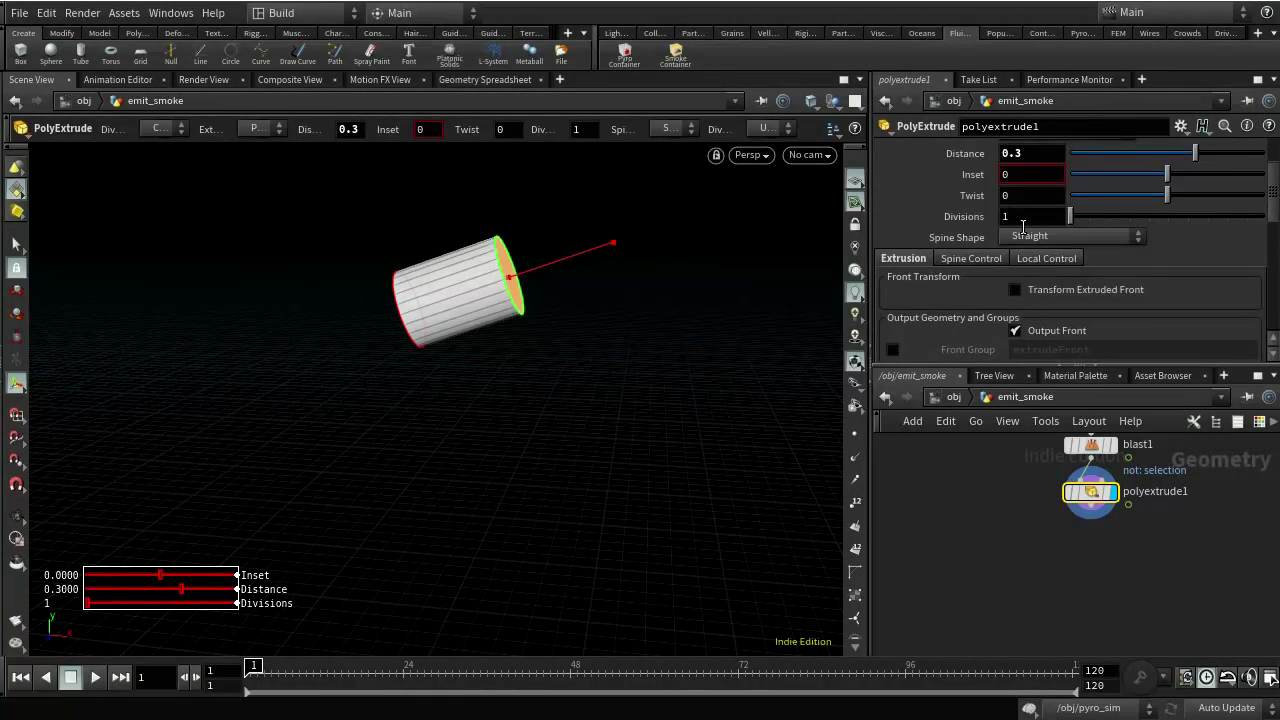
- Set the PolyExtrude divisions to 5 and save the scene
text(5)
key(Return)
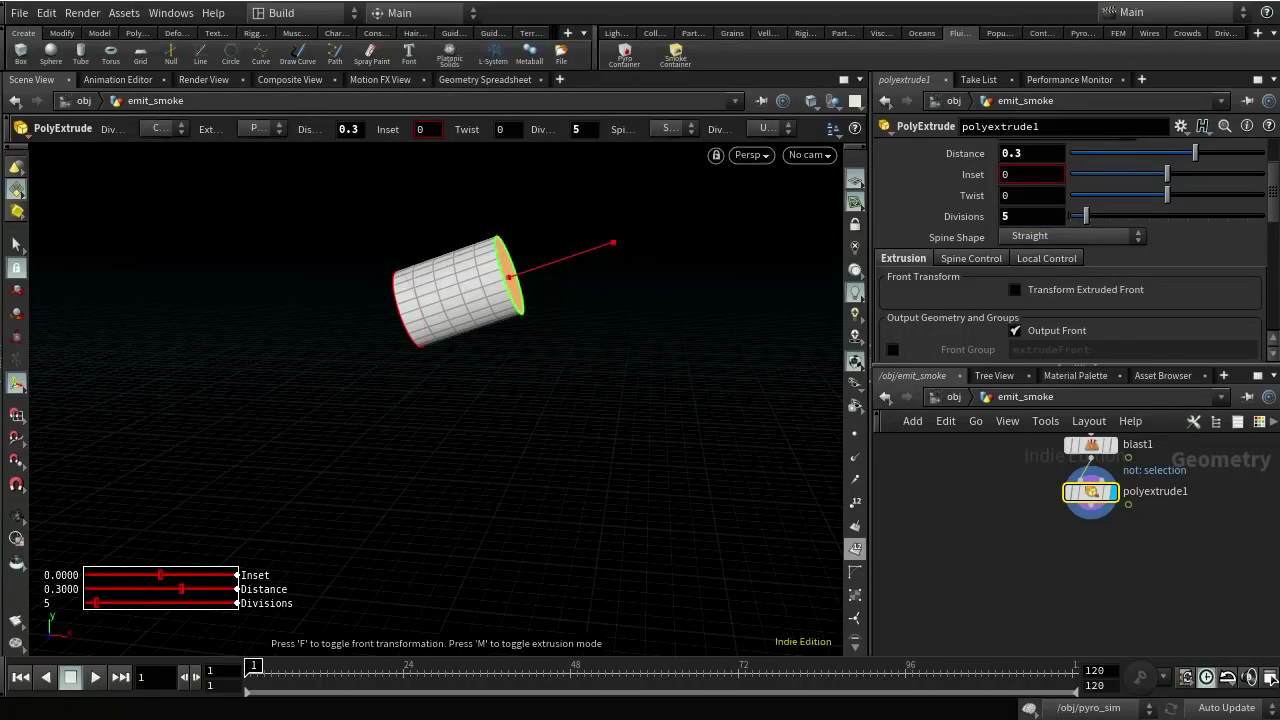
key(ctrl+s)
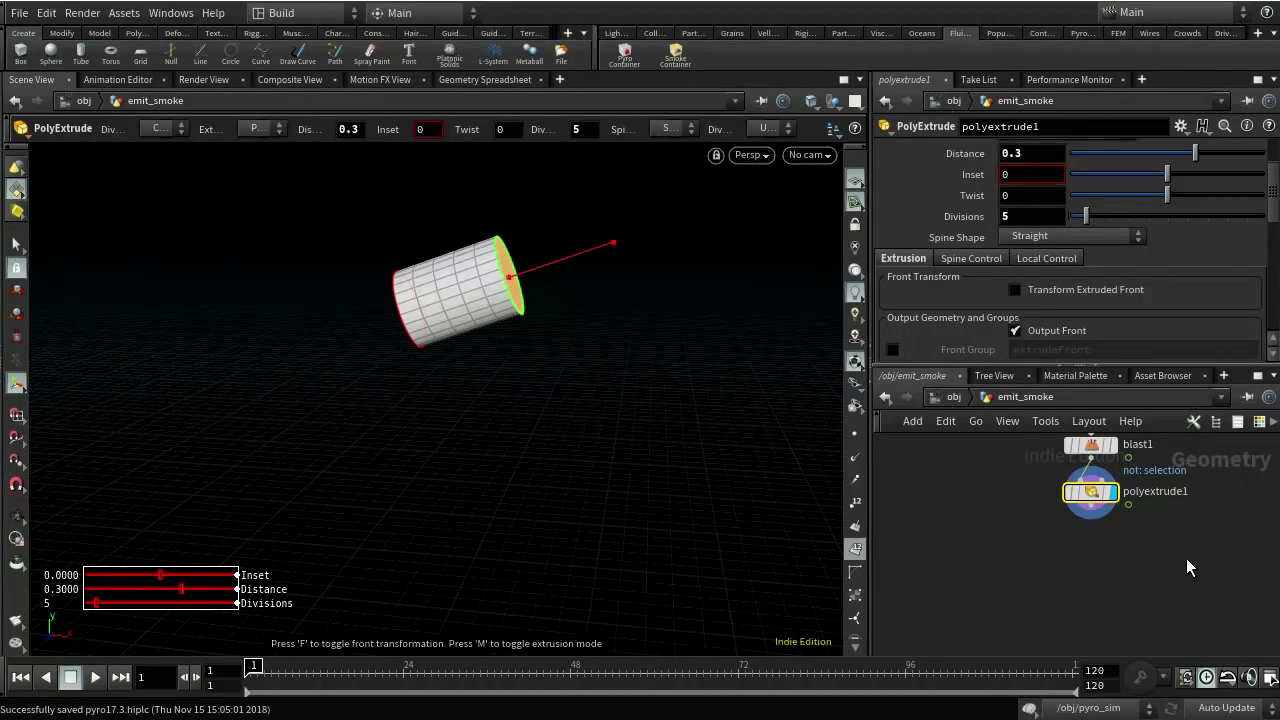
- Turn on the template display of the alembic1 node to show the rocket as a wireframe alongside the cylinder
middle_drag(1162, 538, 1128, 620)
mouse_move(1087, 487)
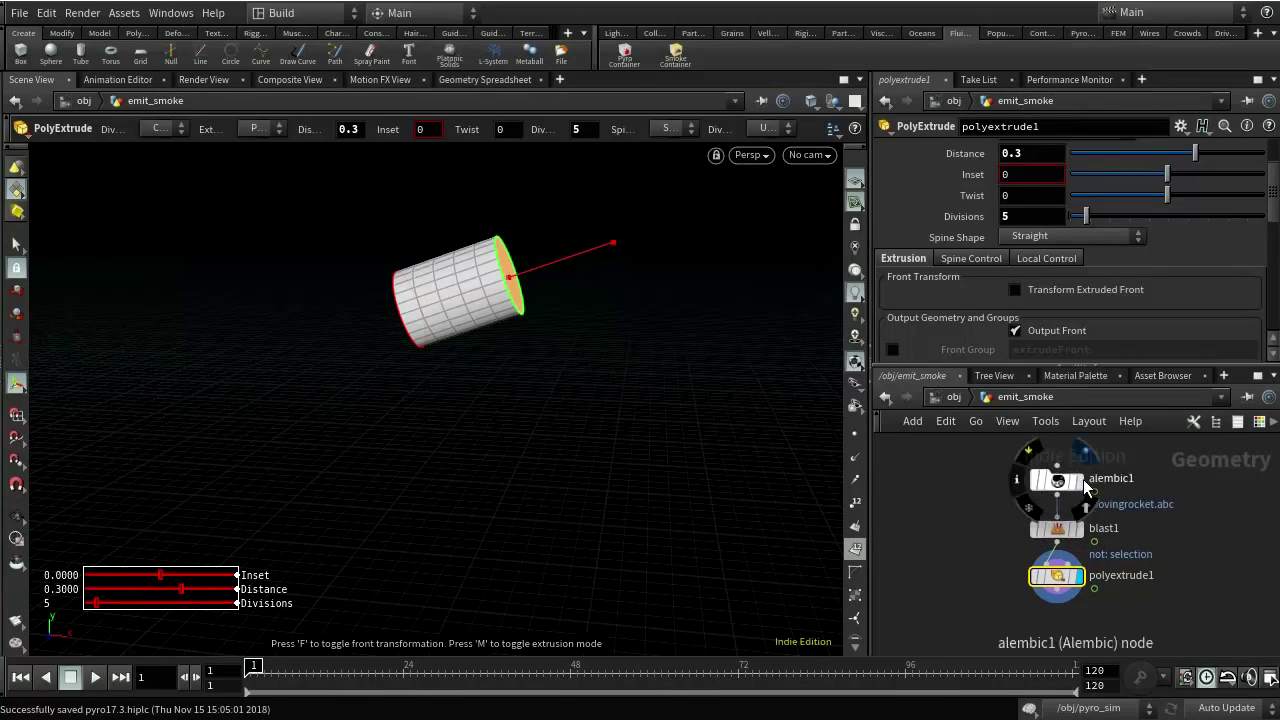
click(1080, 484)
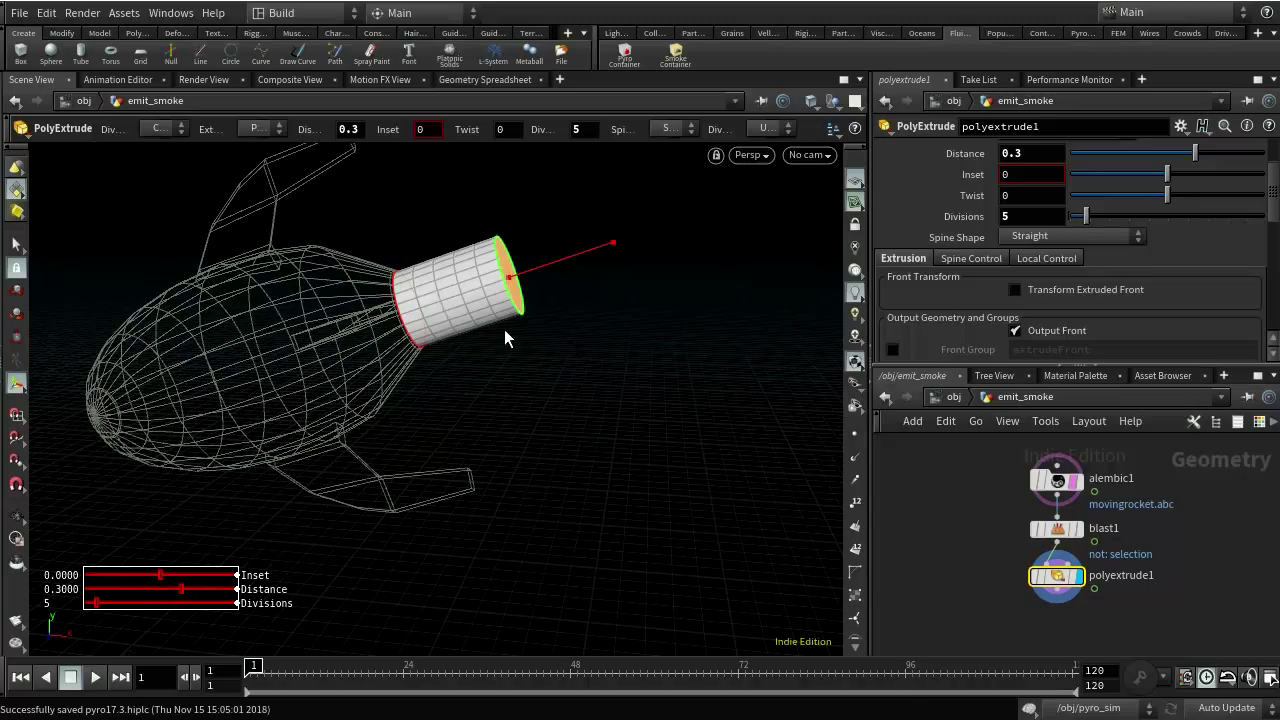
- At object level, run Source from Volumes with emit_smoke as the source, emitting into the pyro container
click(1000, 34)
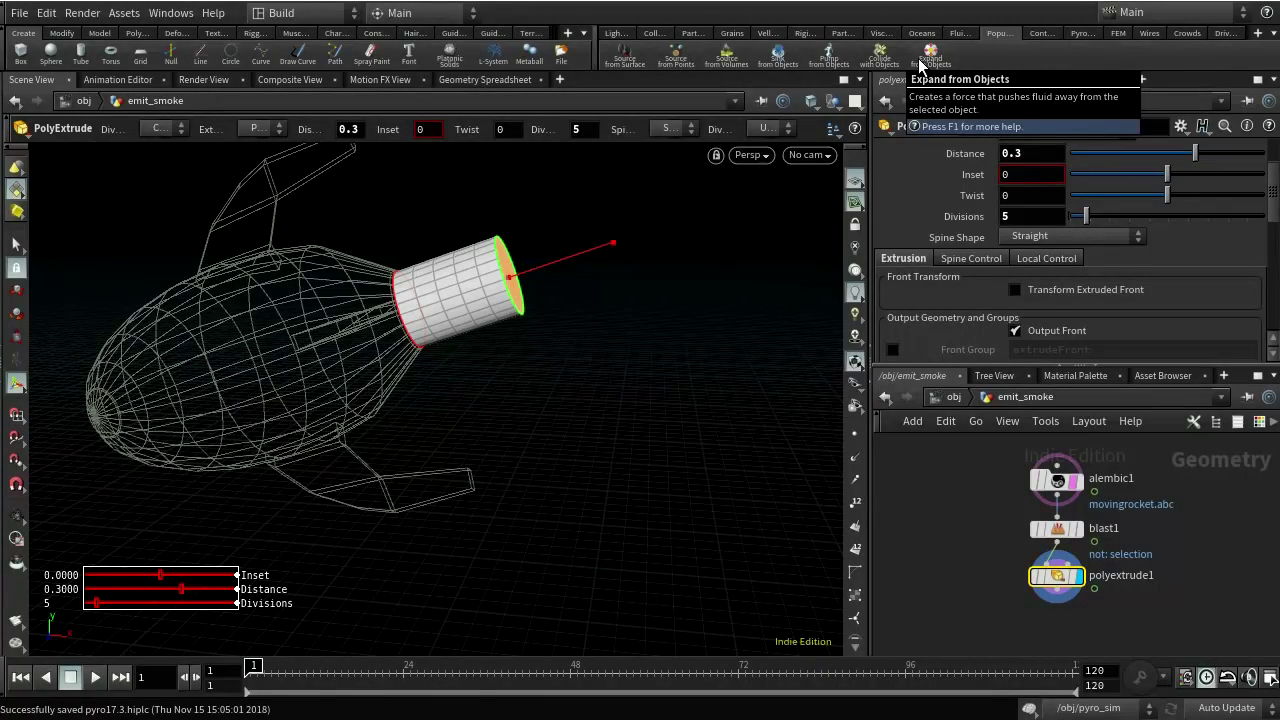
click(954, 398)
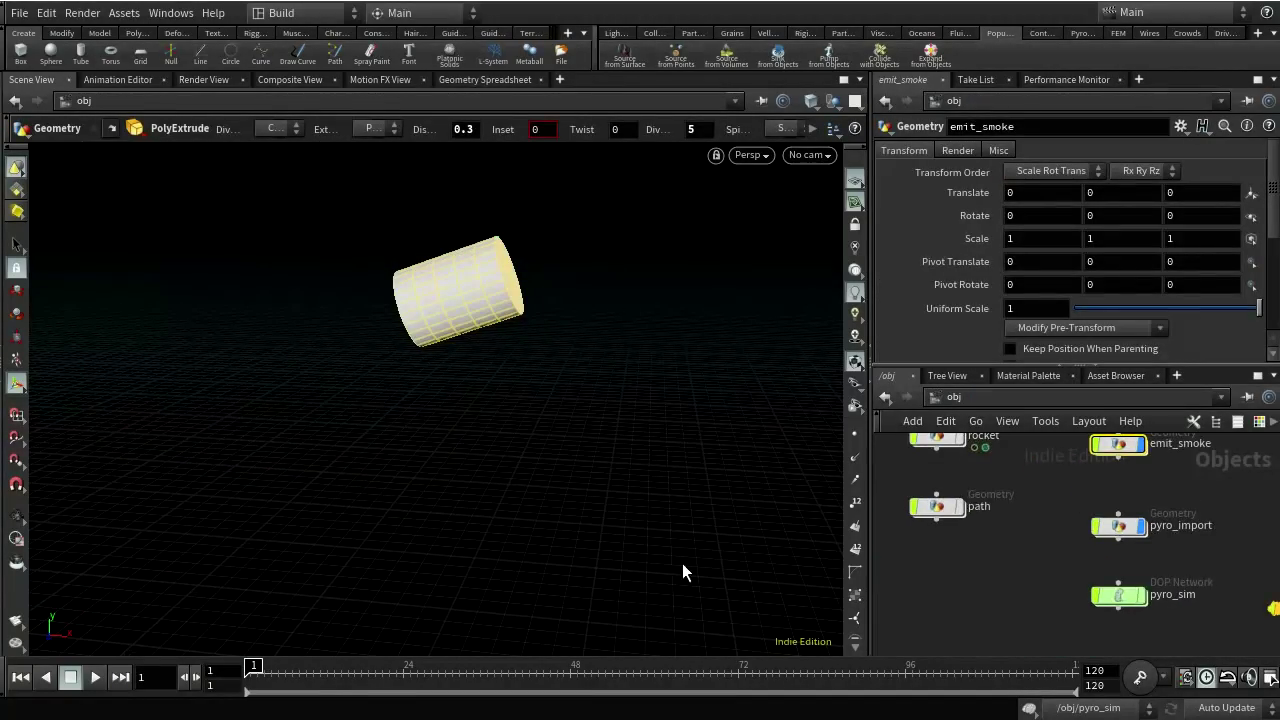
key(Escape)
drag(727, 416, 594, 454)
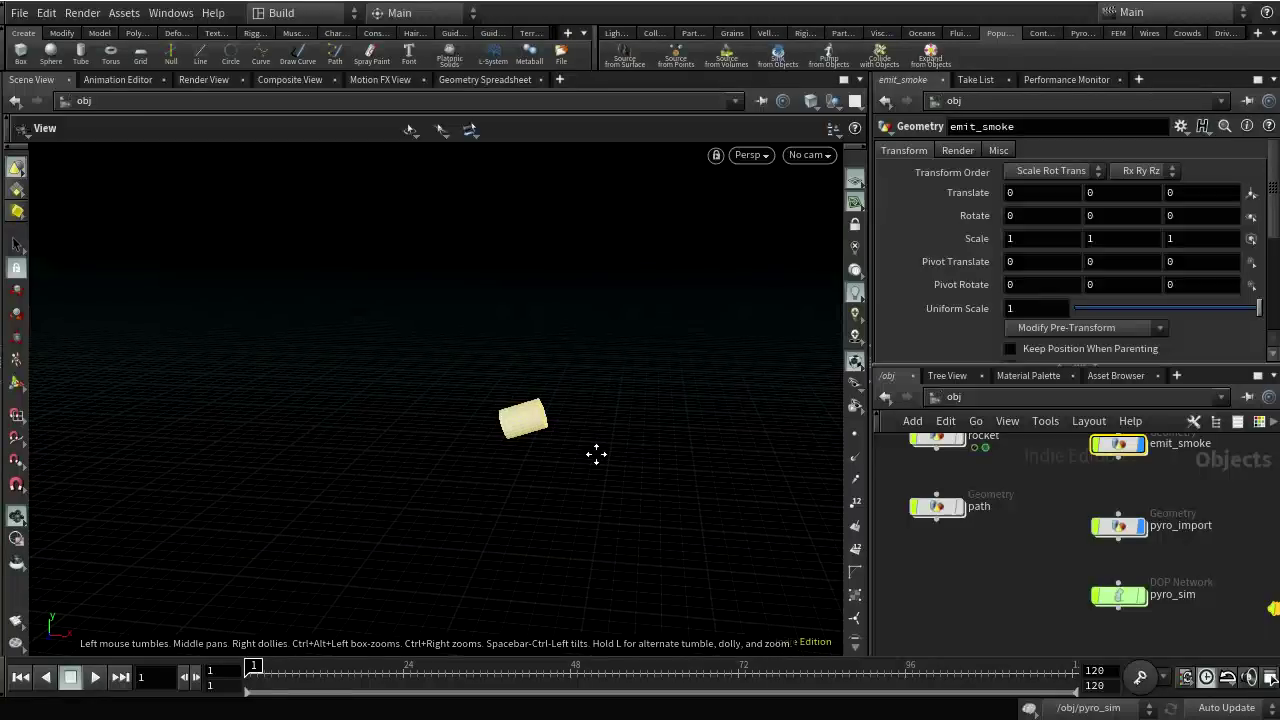
key(Return)
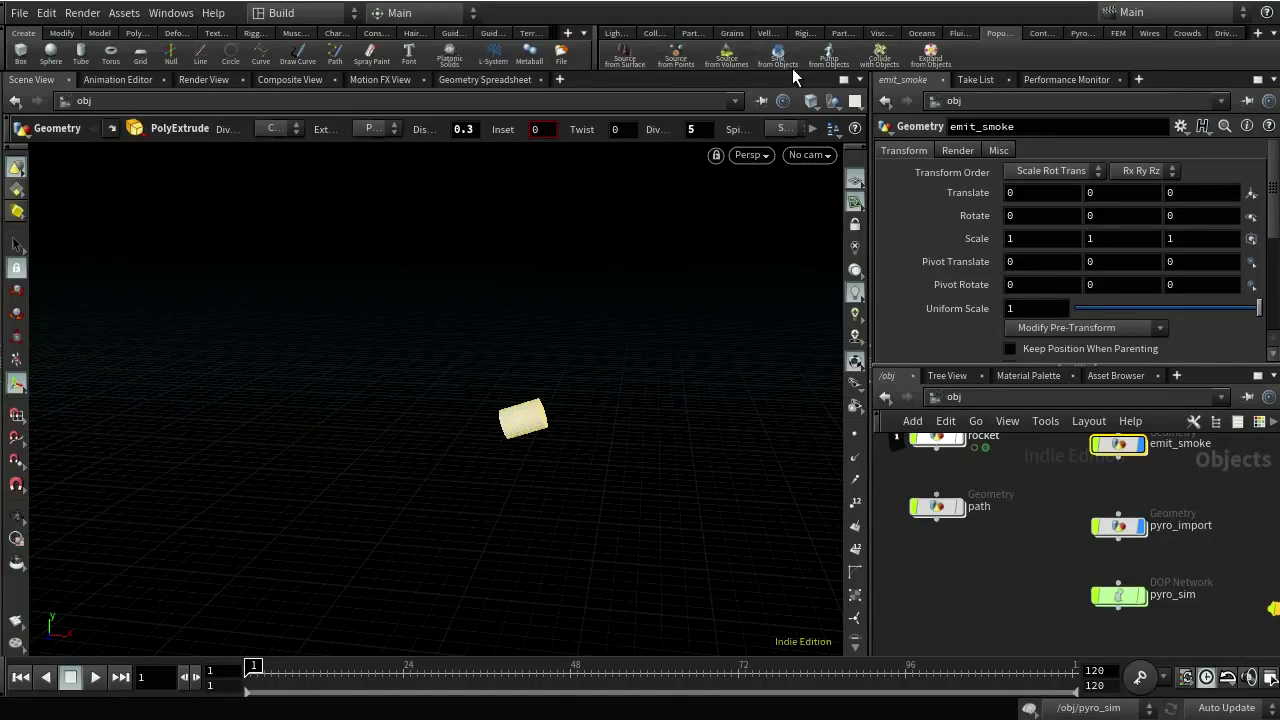
click(724, 54)
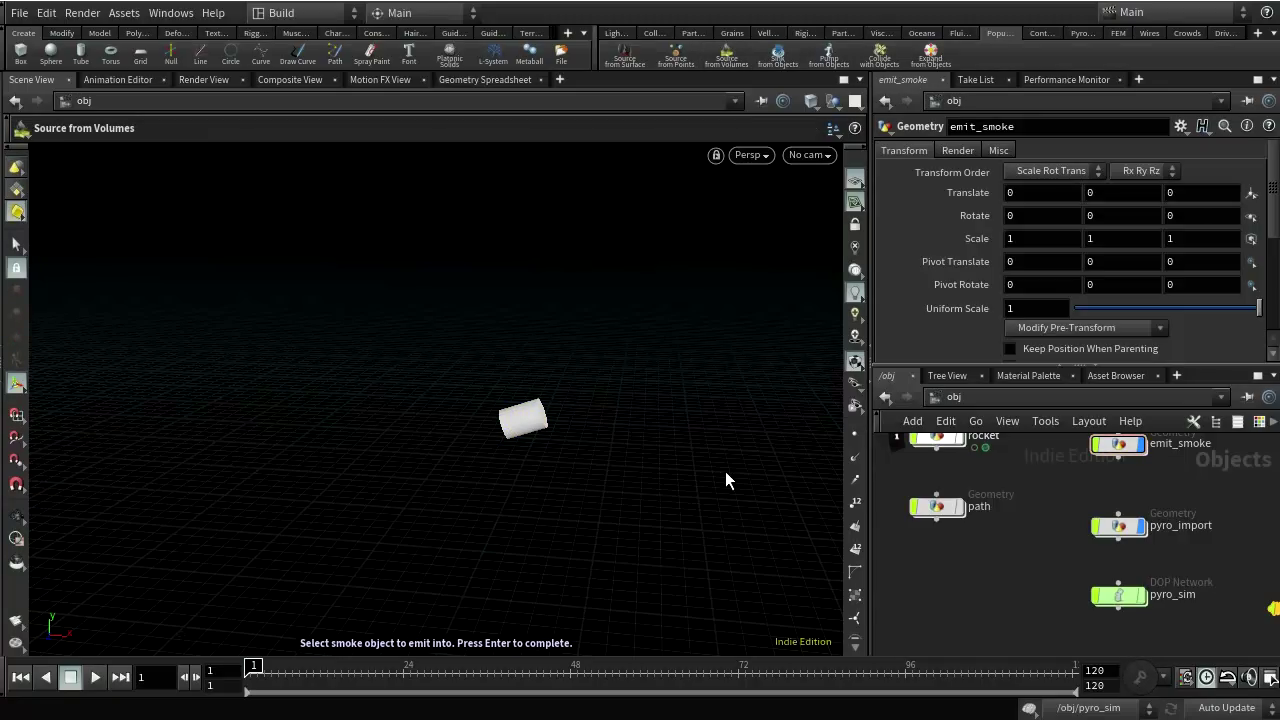
key(Escape)
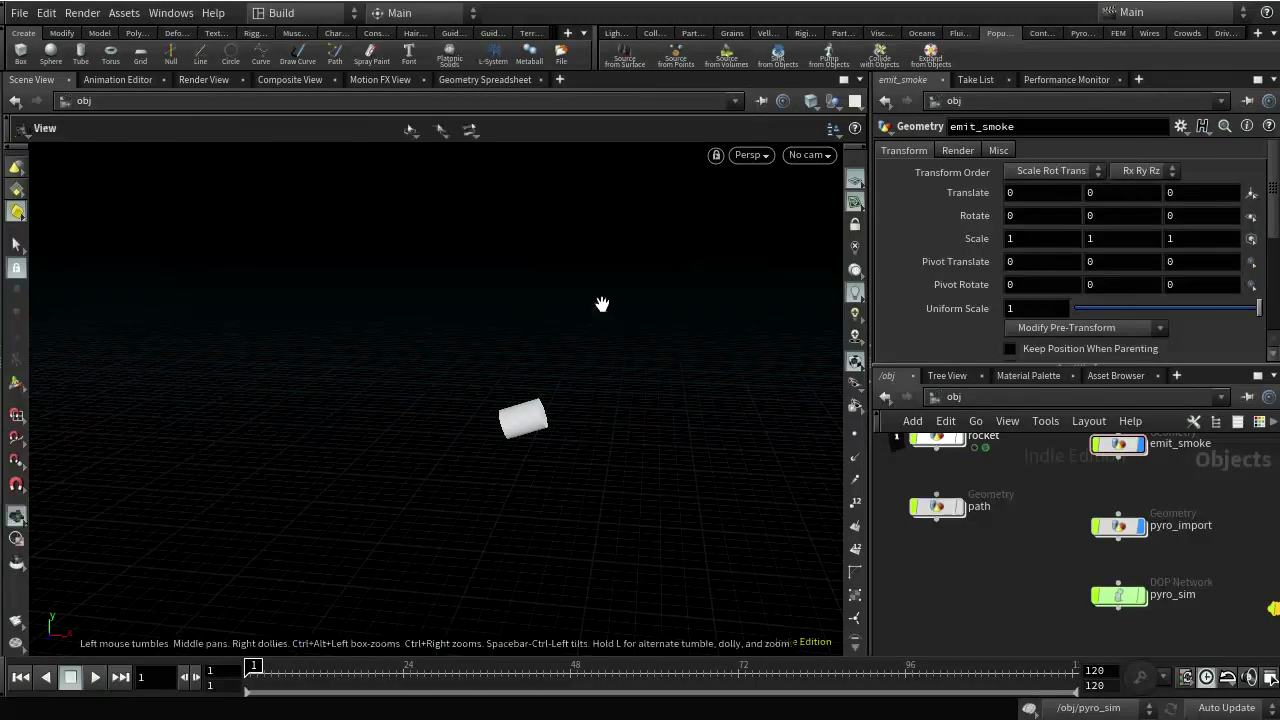
drag(603, 303, 659, 320)
key(q)
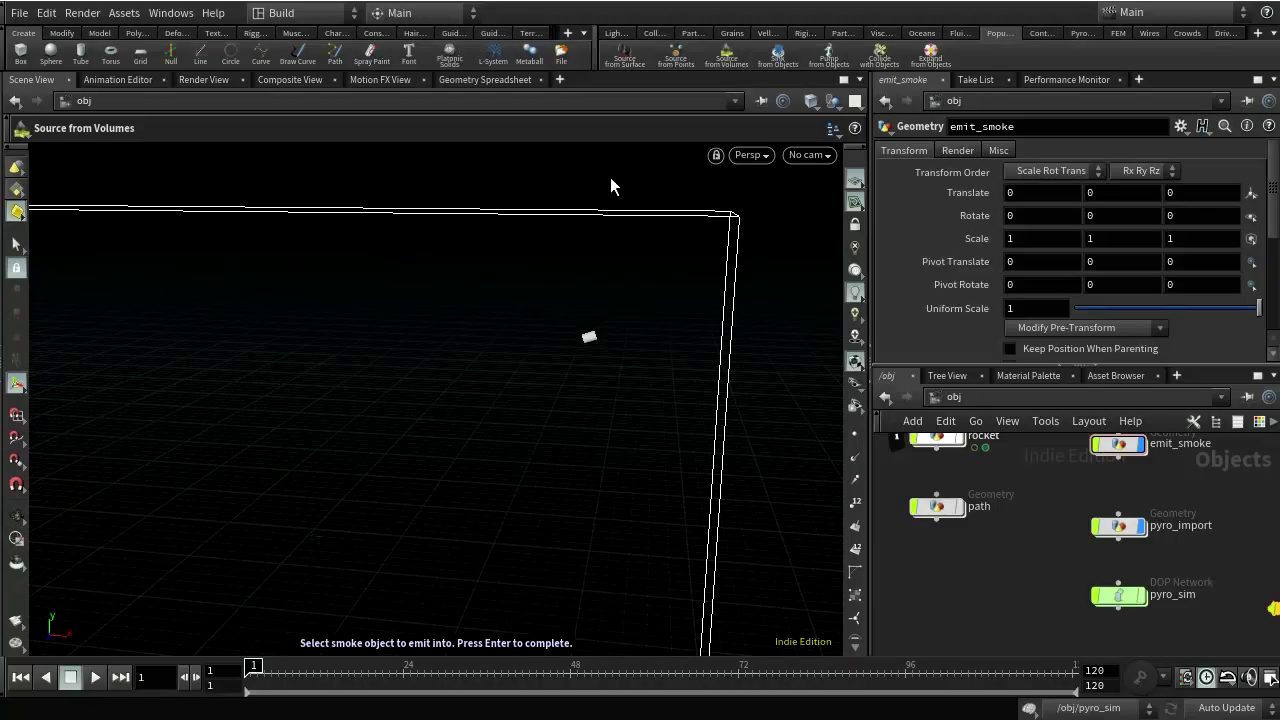
drag(610, 177, 648, 247)
key(Return)
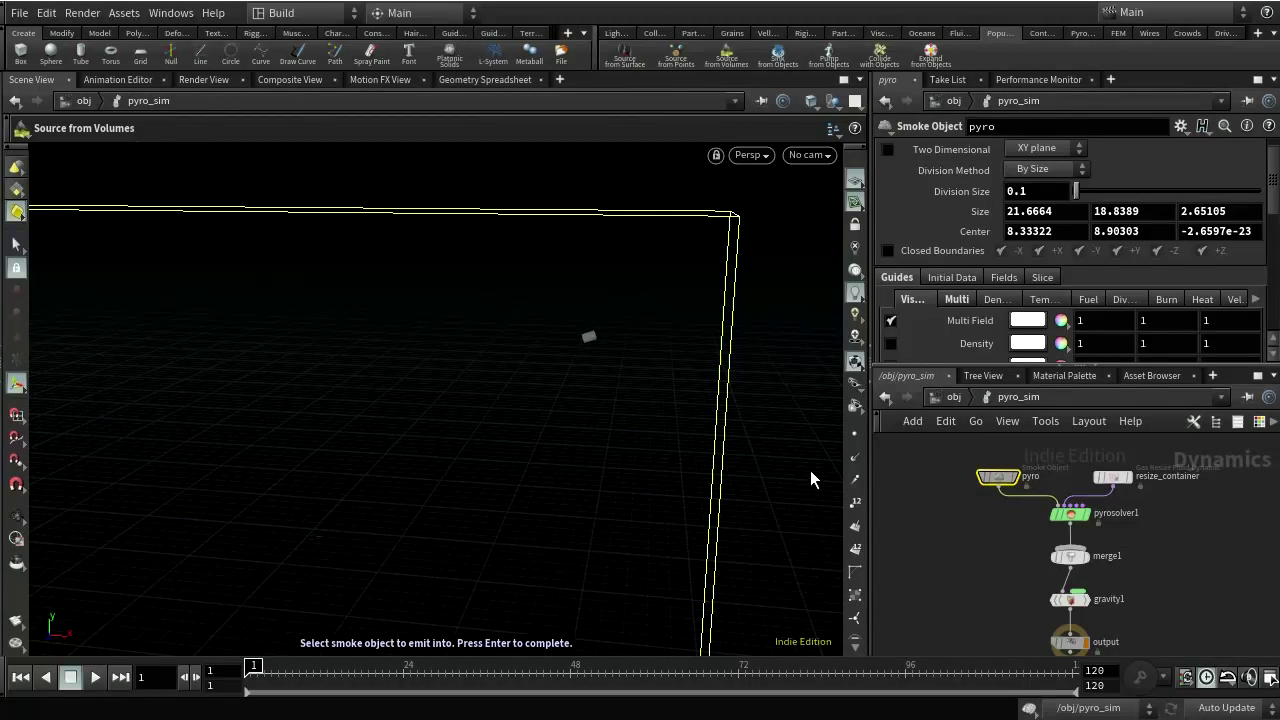
key(Return)
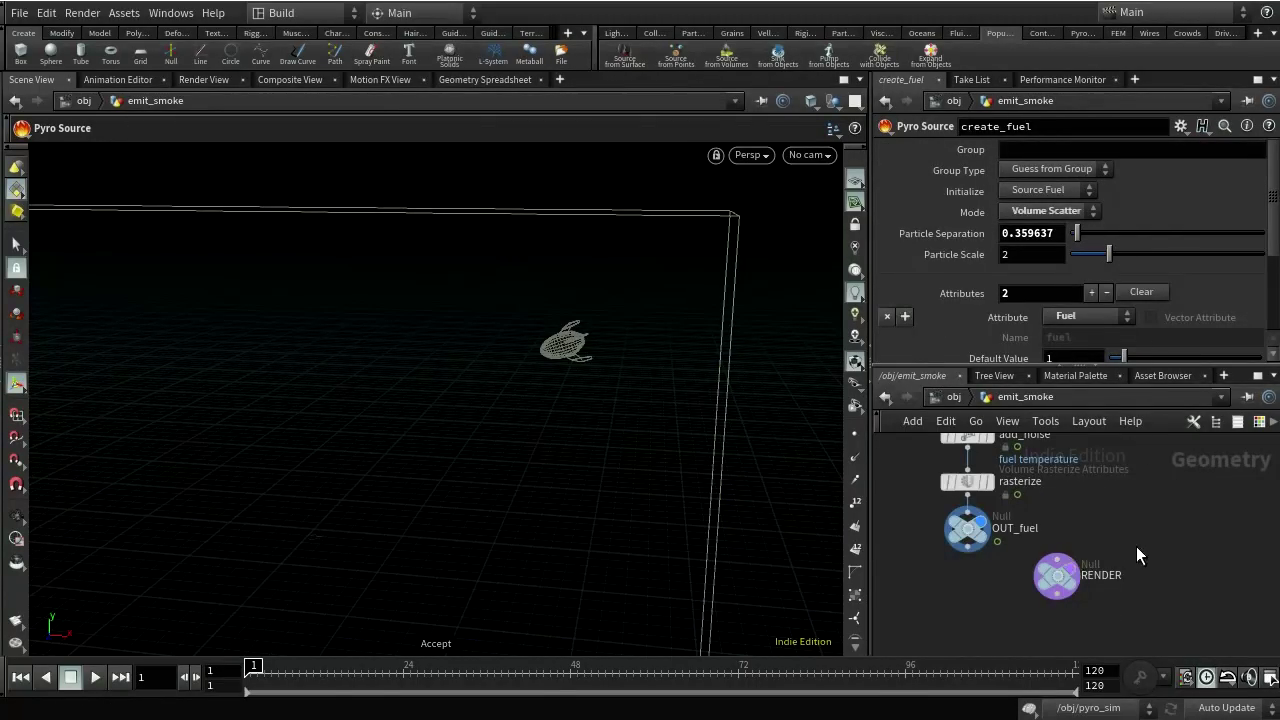
- Examine the create_fuel, add_noise, rasterize and OUT_fuel node chain inside emit_smoke
key(f)
middle_drag(1176, 491, 1162, 576)
click(954, 397)
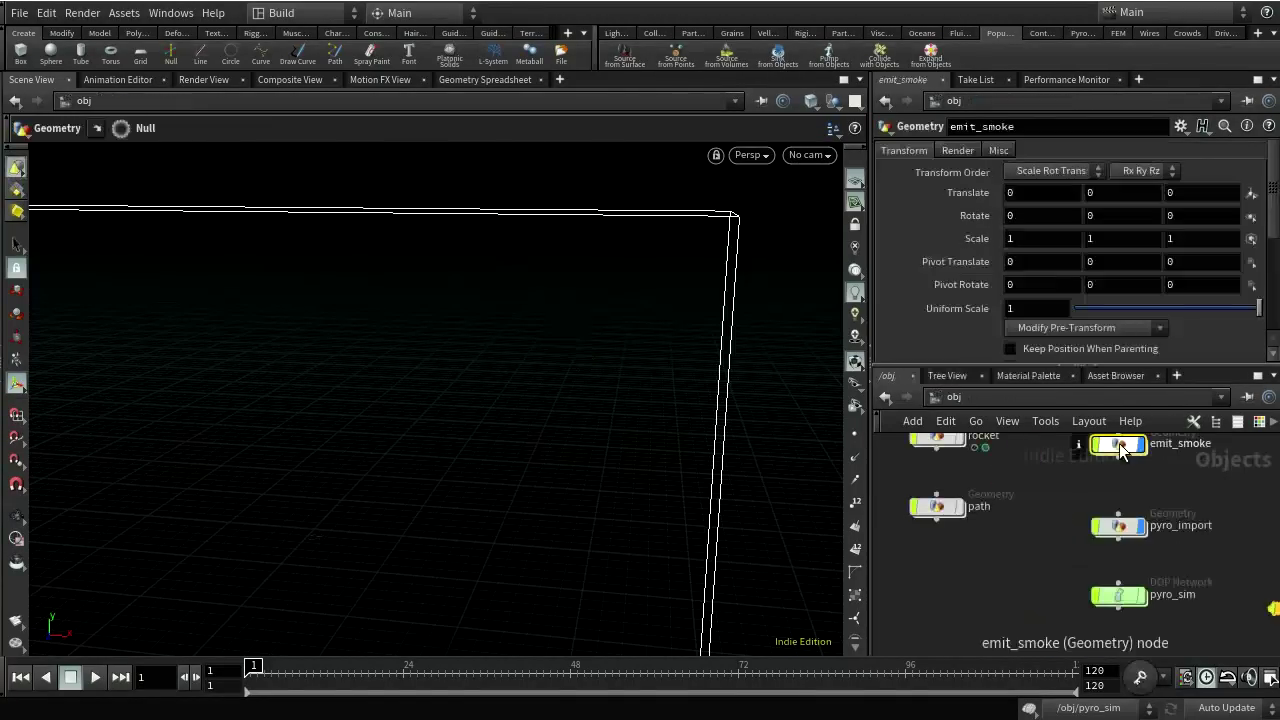
double_click(1125, 448)
scroll(1175, 528, down, 1)
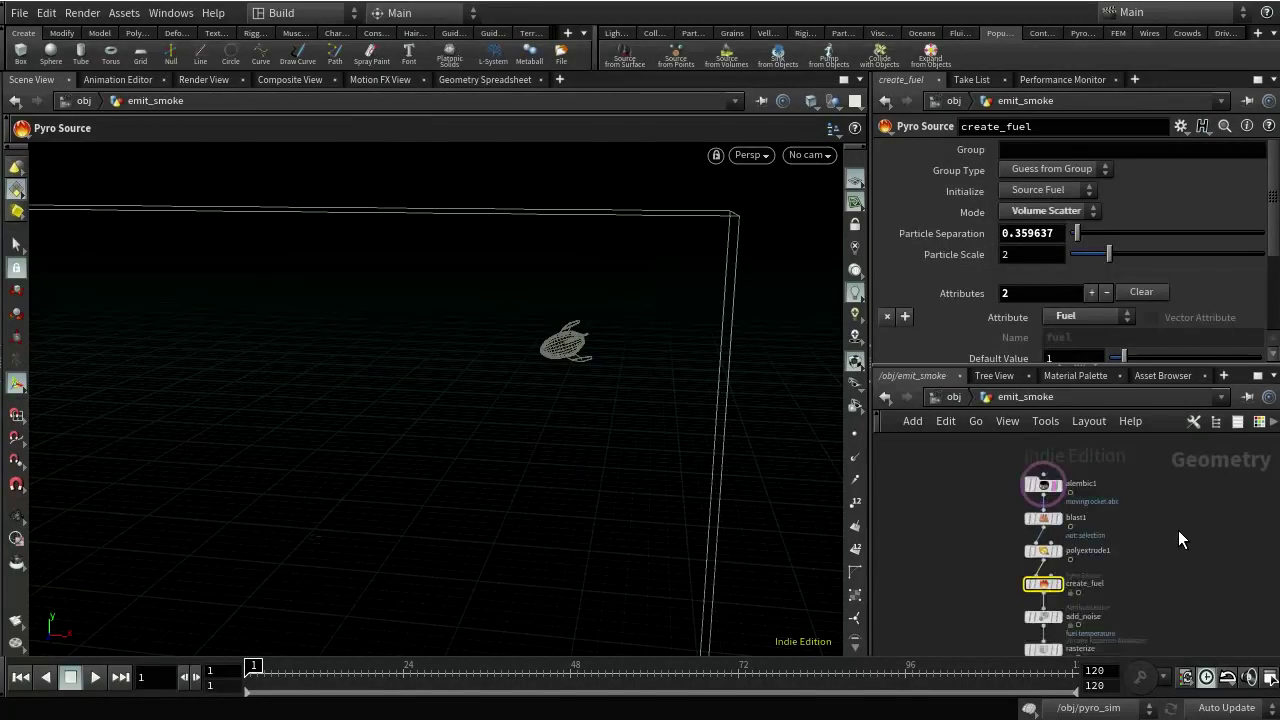
middle_drag(1187, 560, 1242, 500)
scroll(1114, 506, up, 3)
scroll(1250, 568, up, 1)
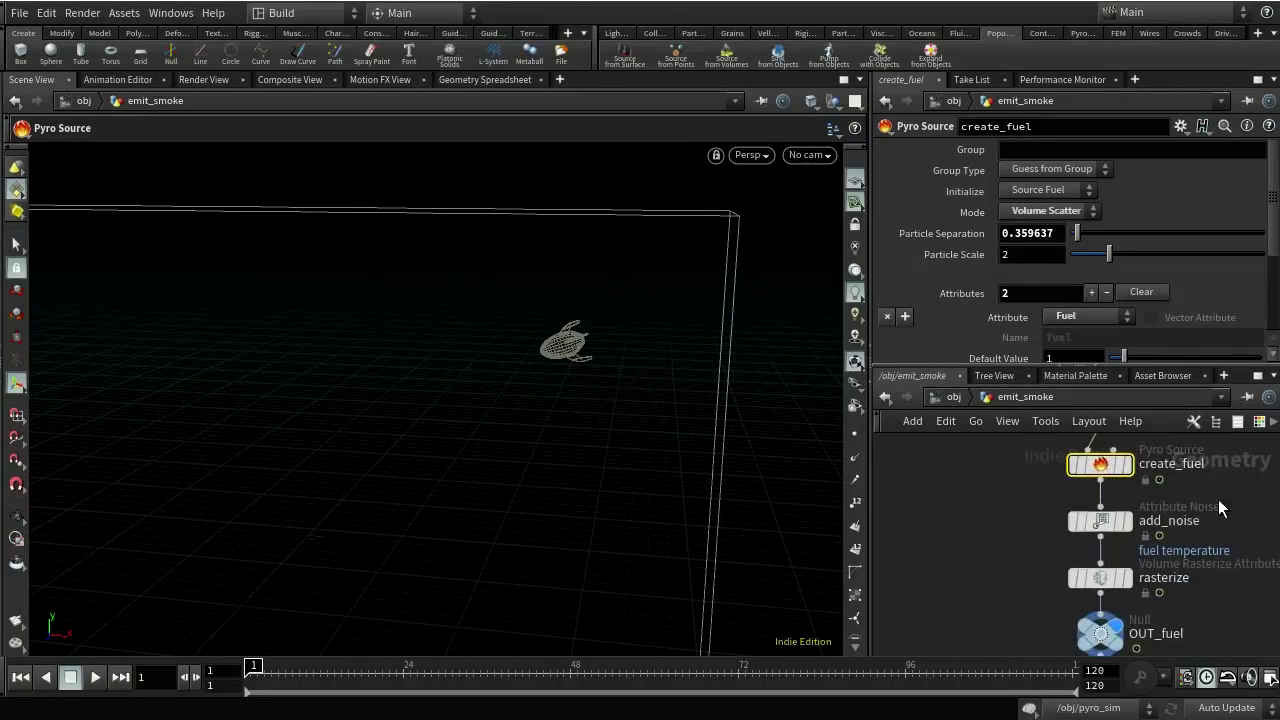
mouse_move(1122, 505)
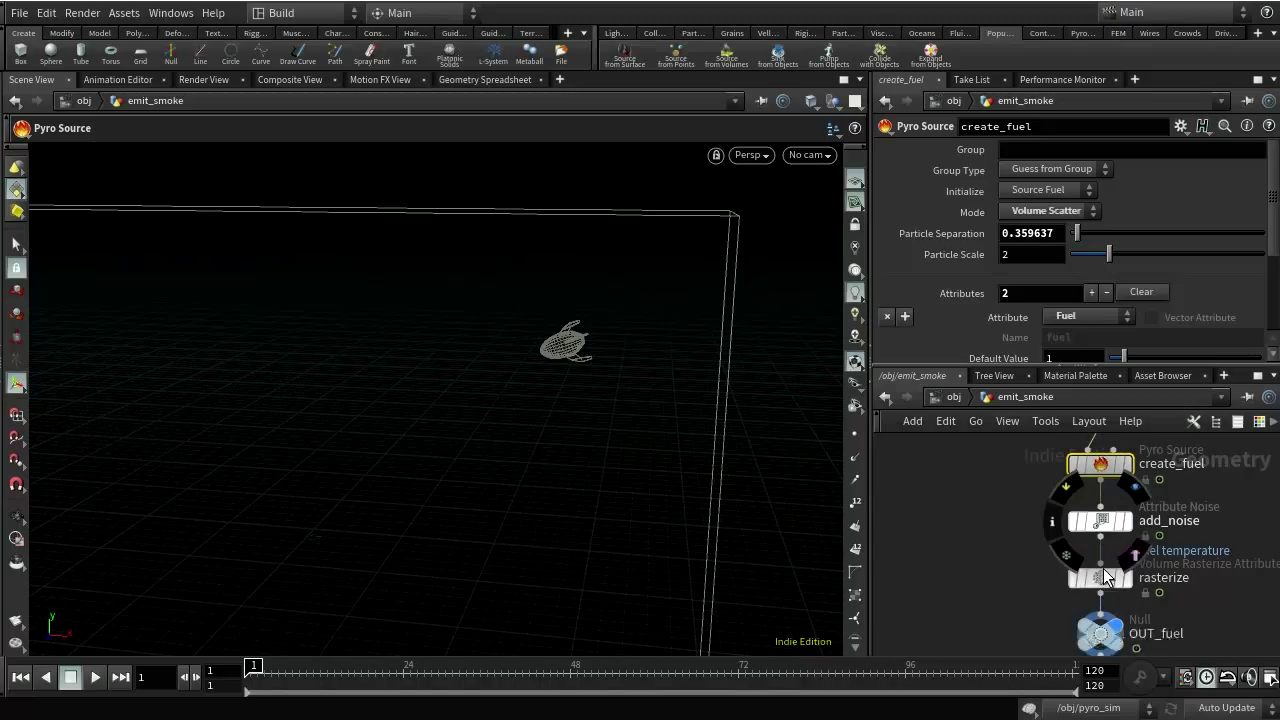
mouse_move(1100, 628)
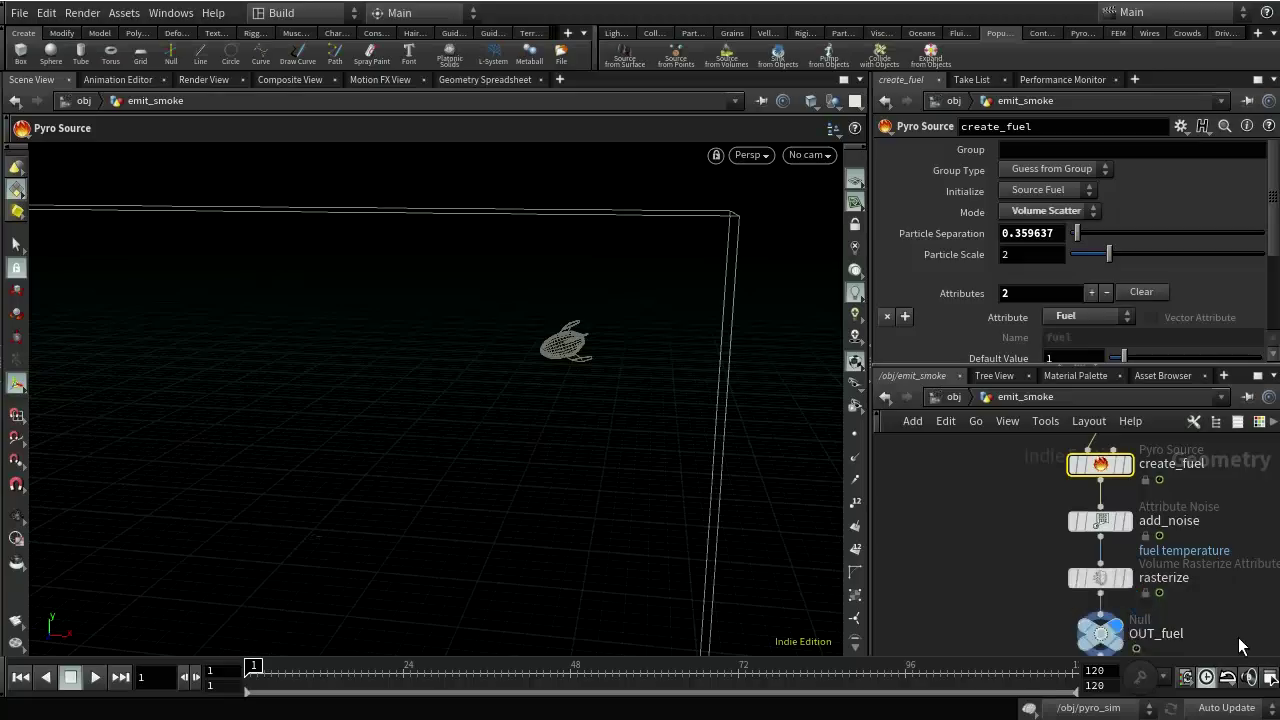
key(u)
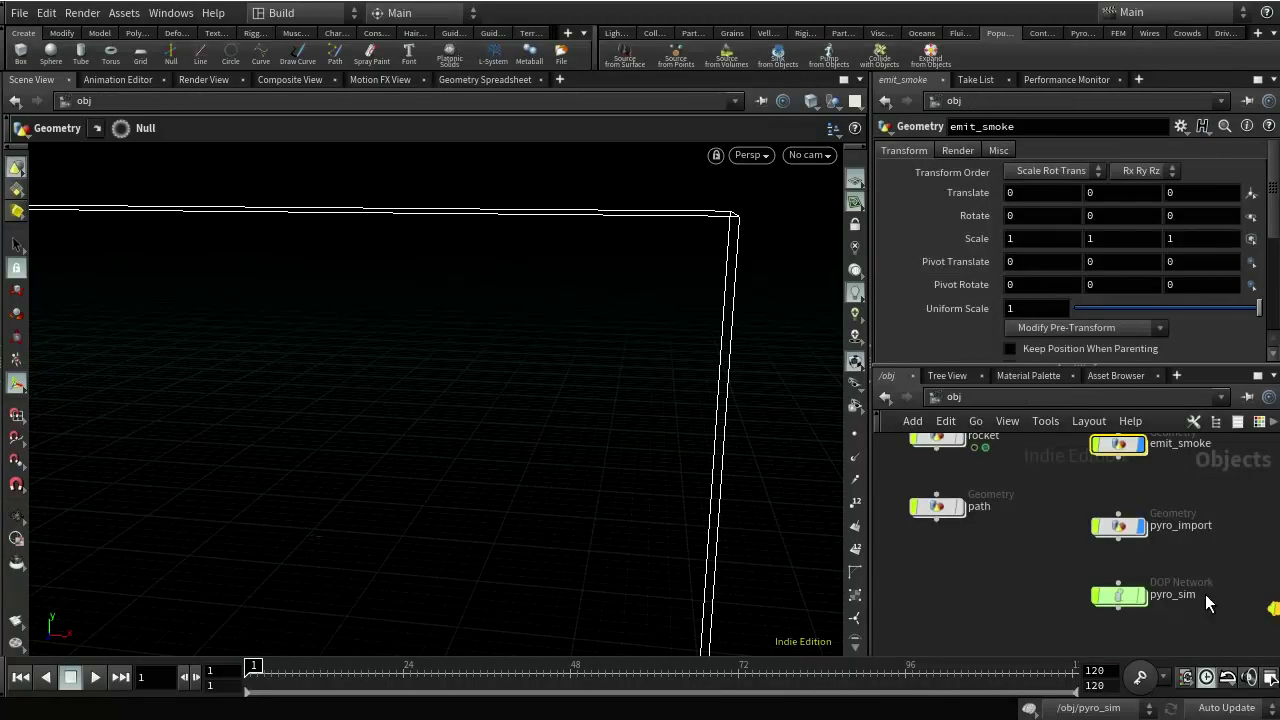
- Inspect the settings of the source_fuel_from_emit_smoke volume source inside the pyro_sim network
double_click(1121, 594)
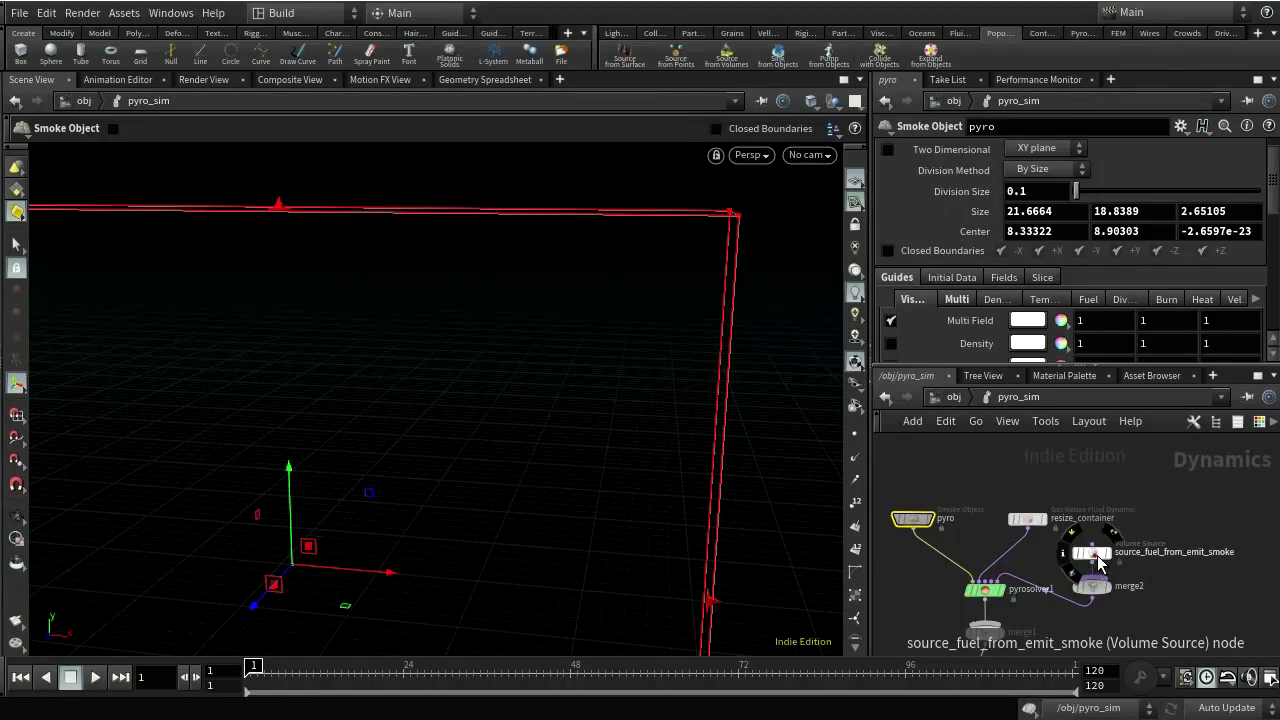
click(1095, 556)
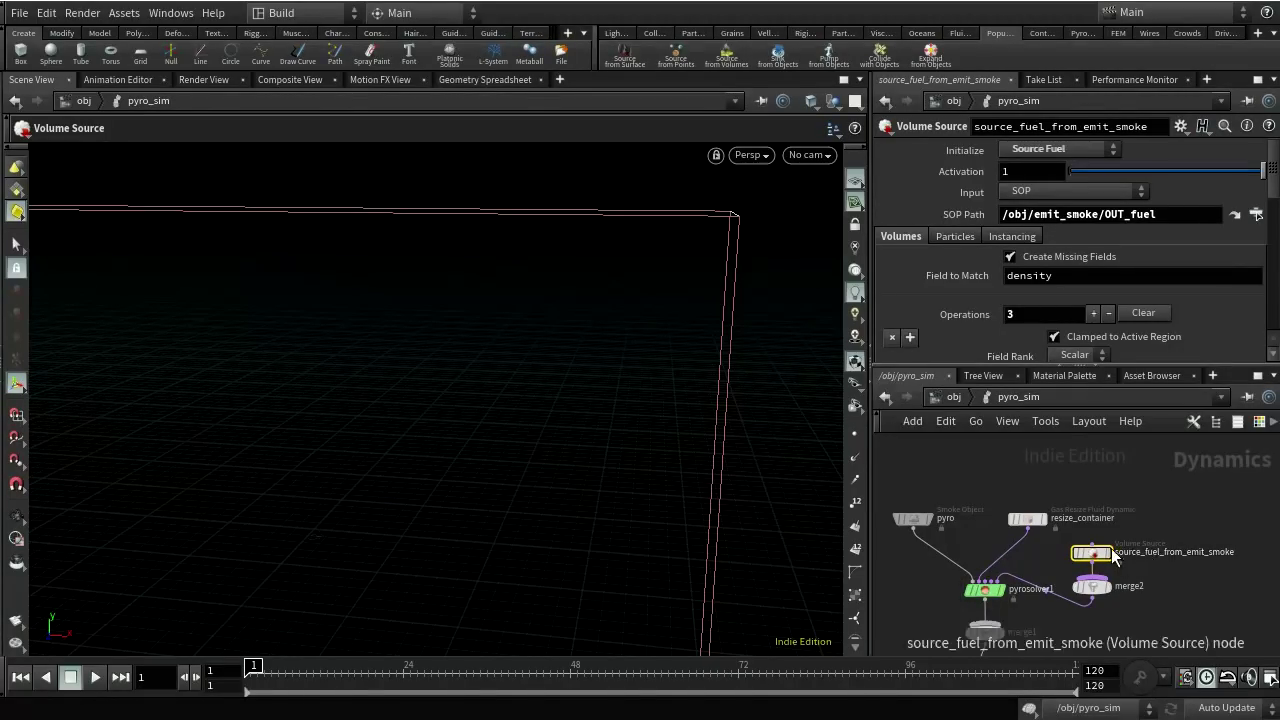
click(960, 398)
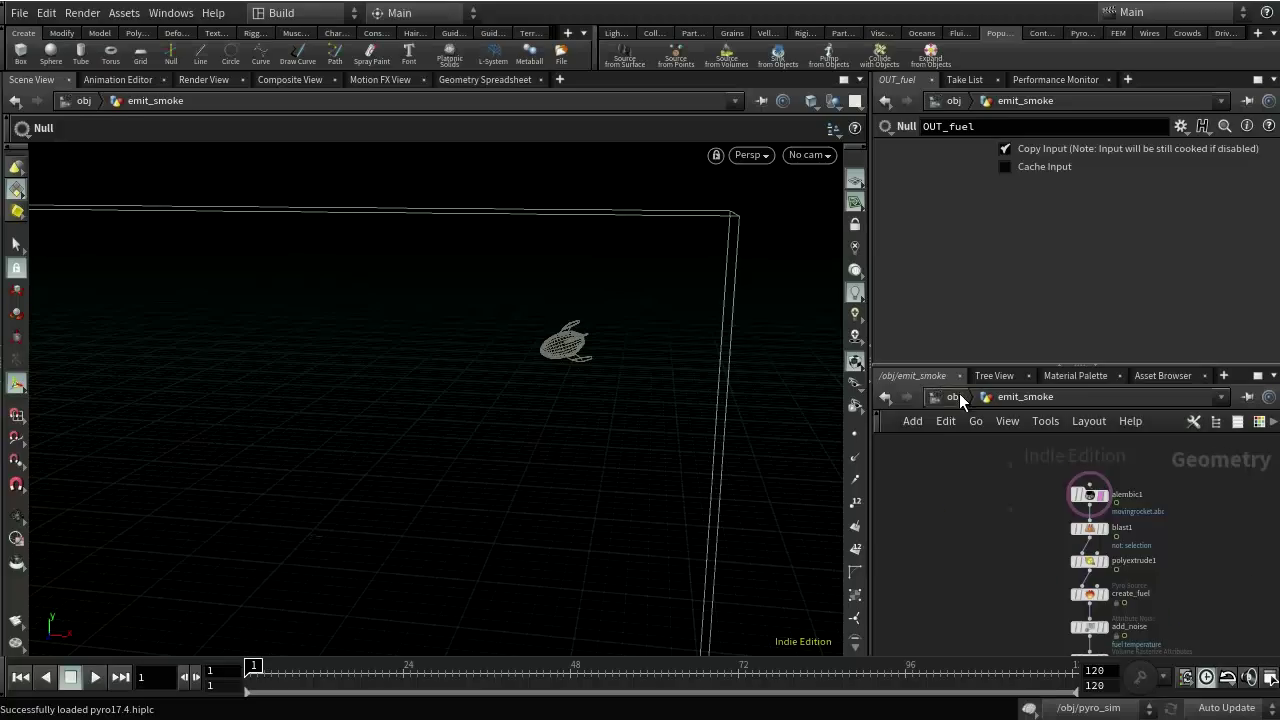
- Return to emit_smoke and review its geometry nodes and the parameters of create_fuel, add_noise and rasterize
click(959, 396)
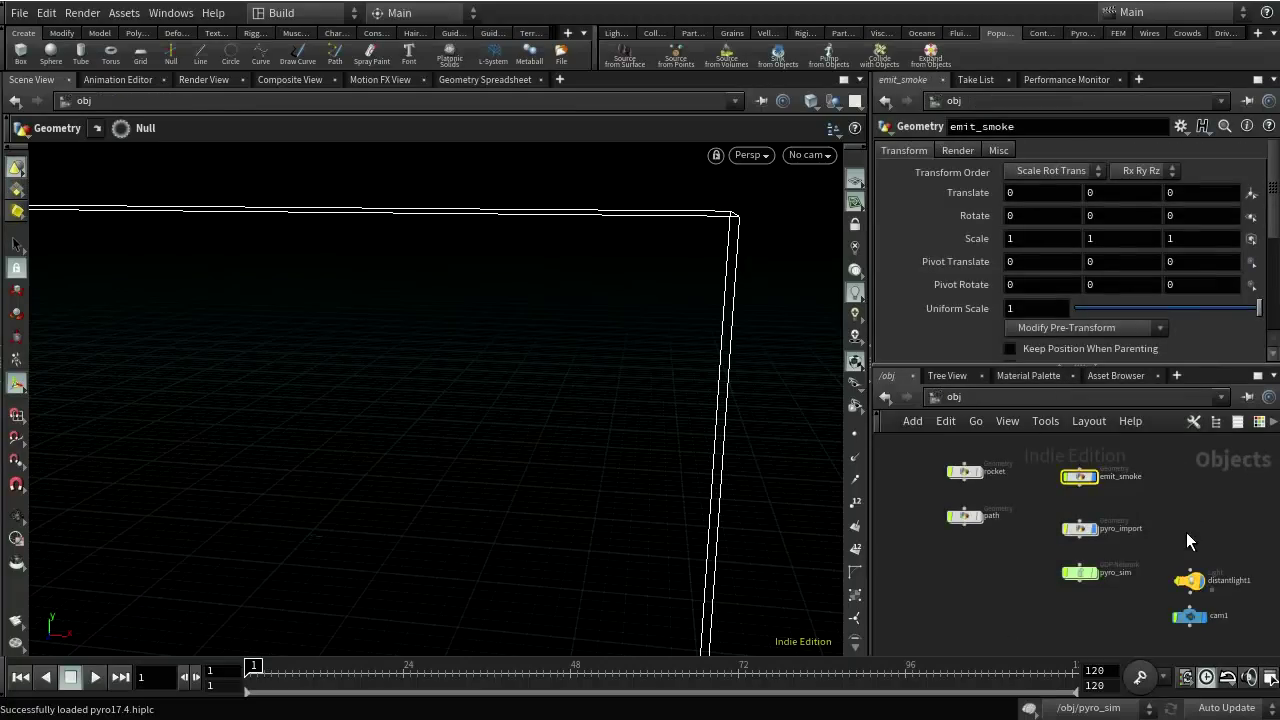
double_click(1085, 476)
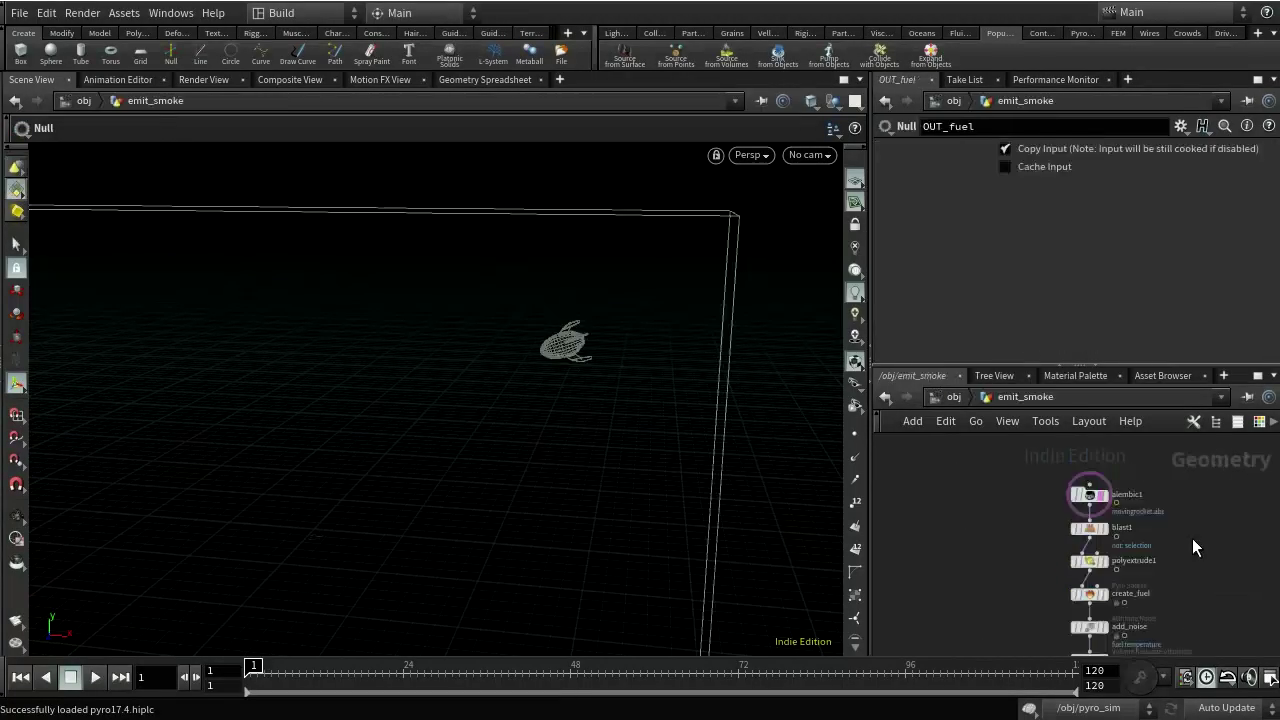
scroll(1190, 564, up, 3)
scroll(1215, 575, down, 2)
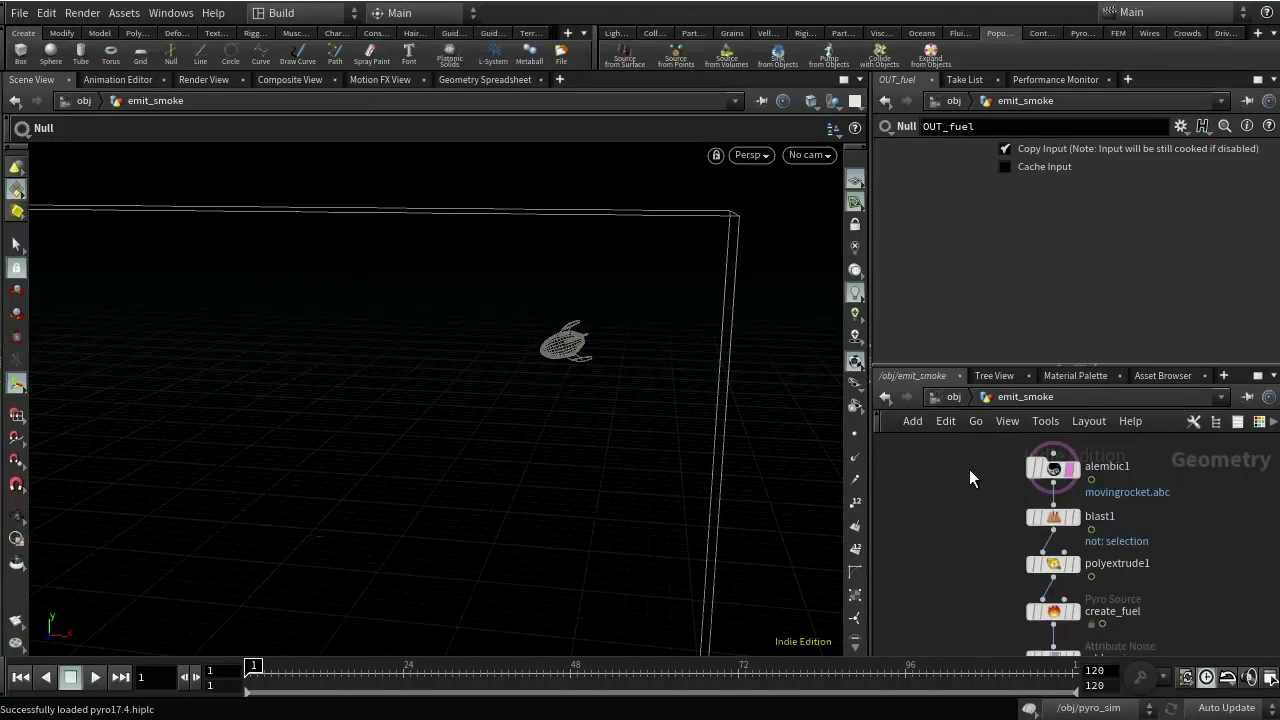
drag(969, 469, 1111, 568)
middle_drag(1201, 609, 1180, 516)
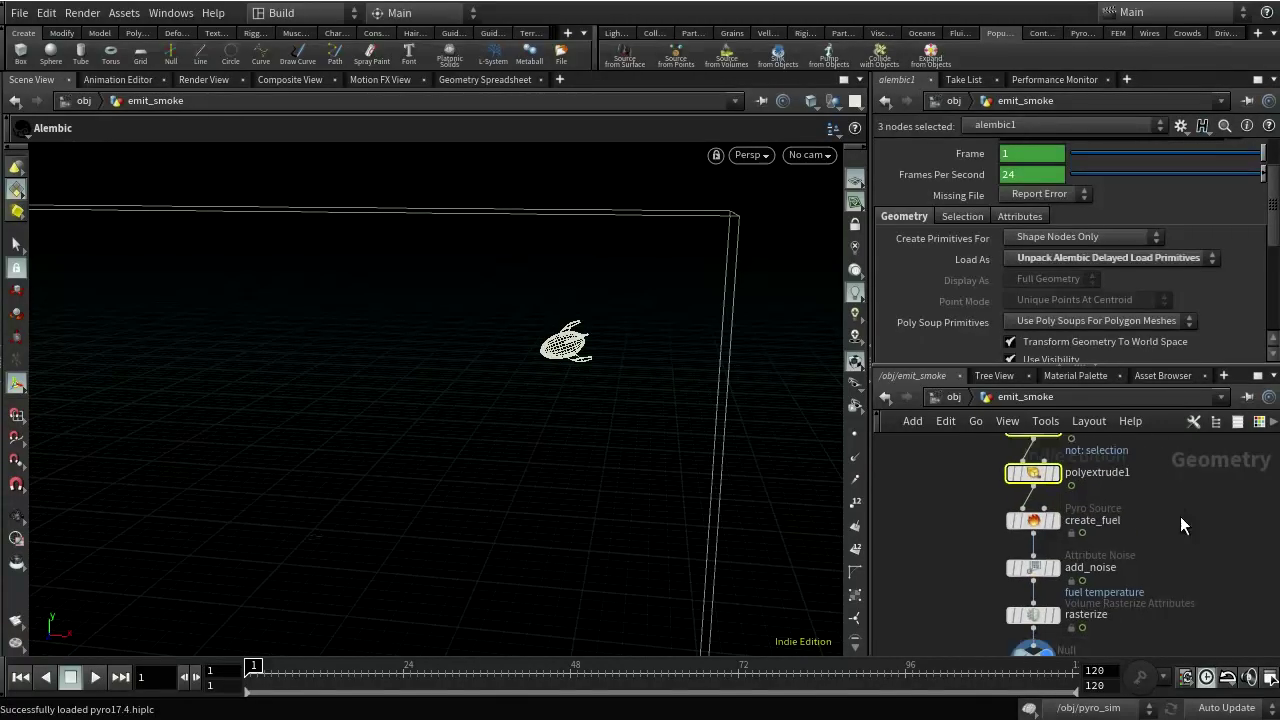
click(1033, 520)
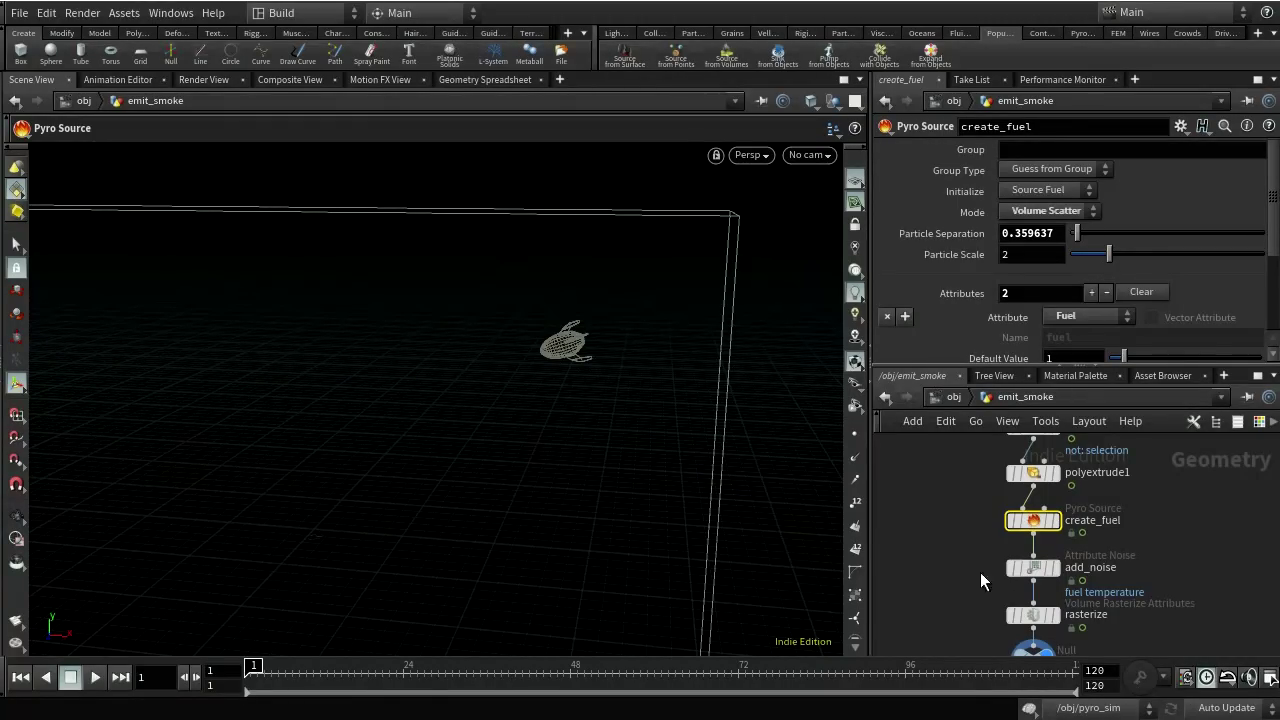
click(1033, 568)
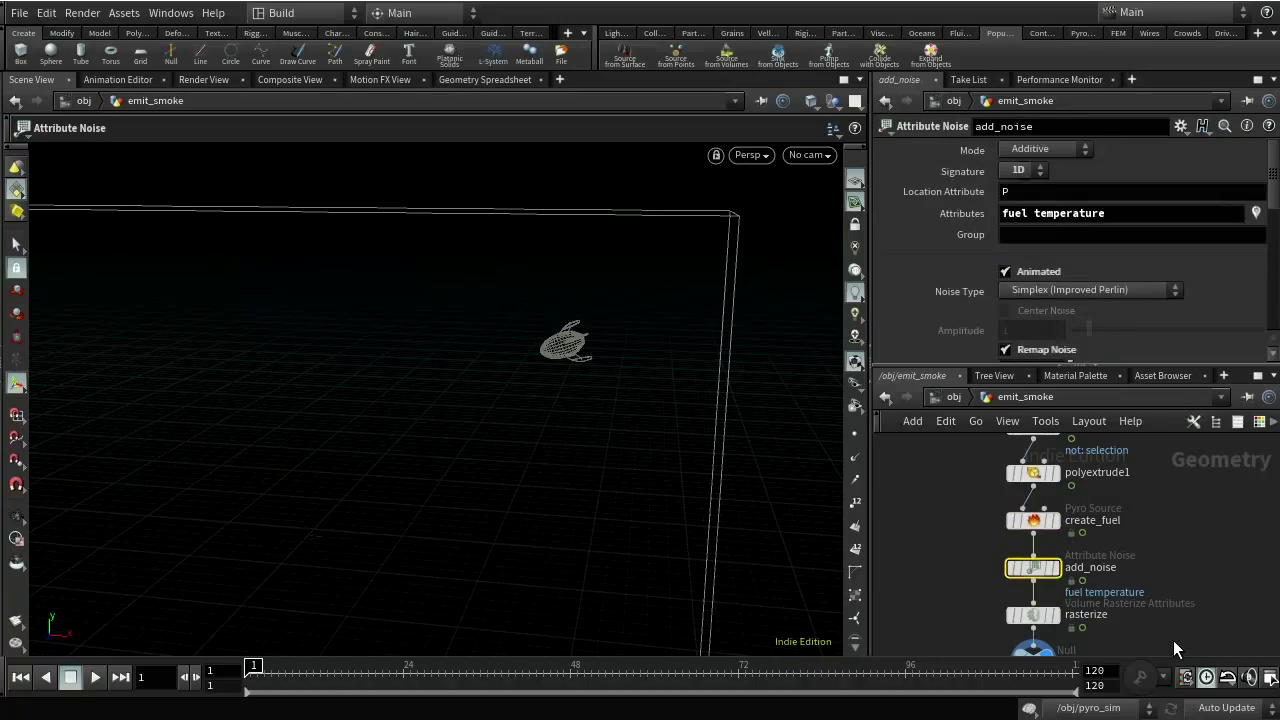
click(1033, 614)
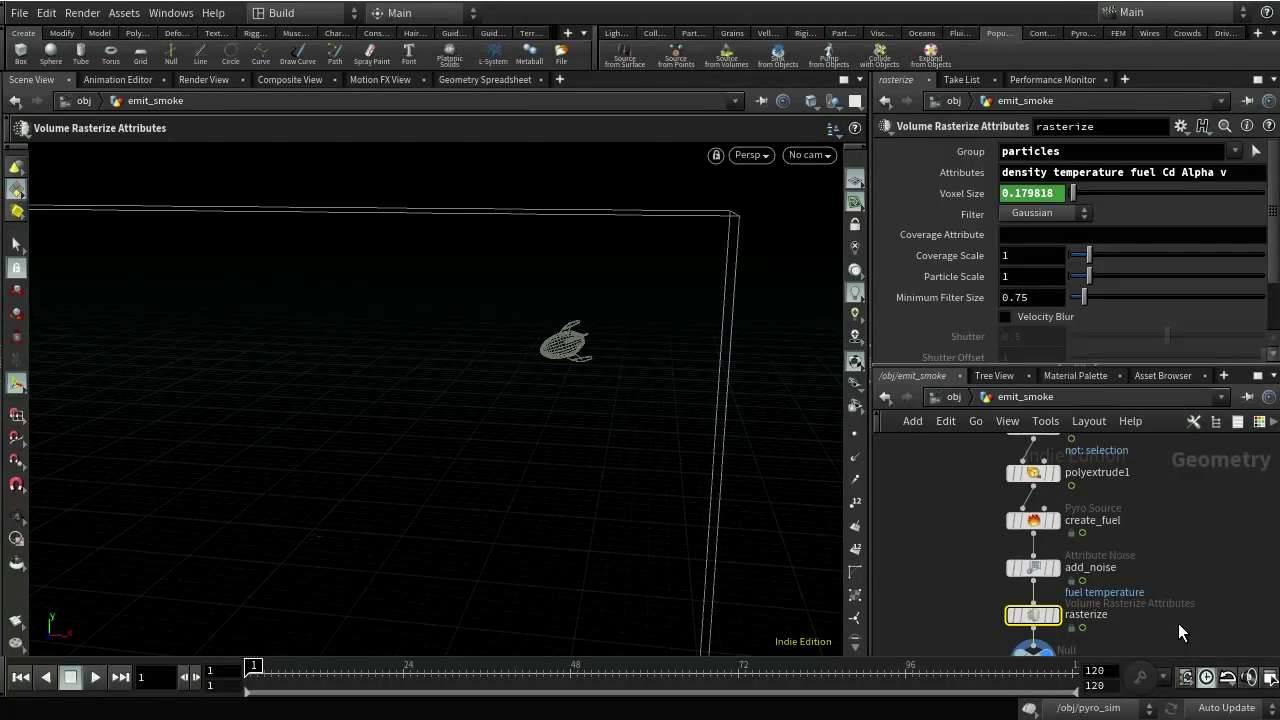
click(1030, 521)
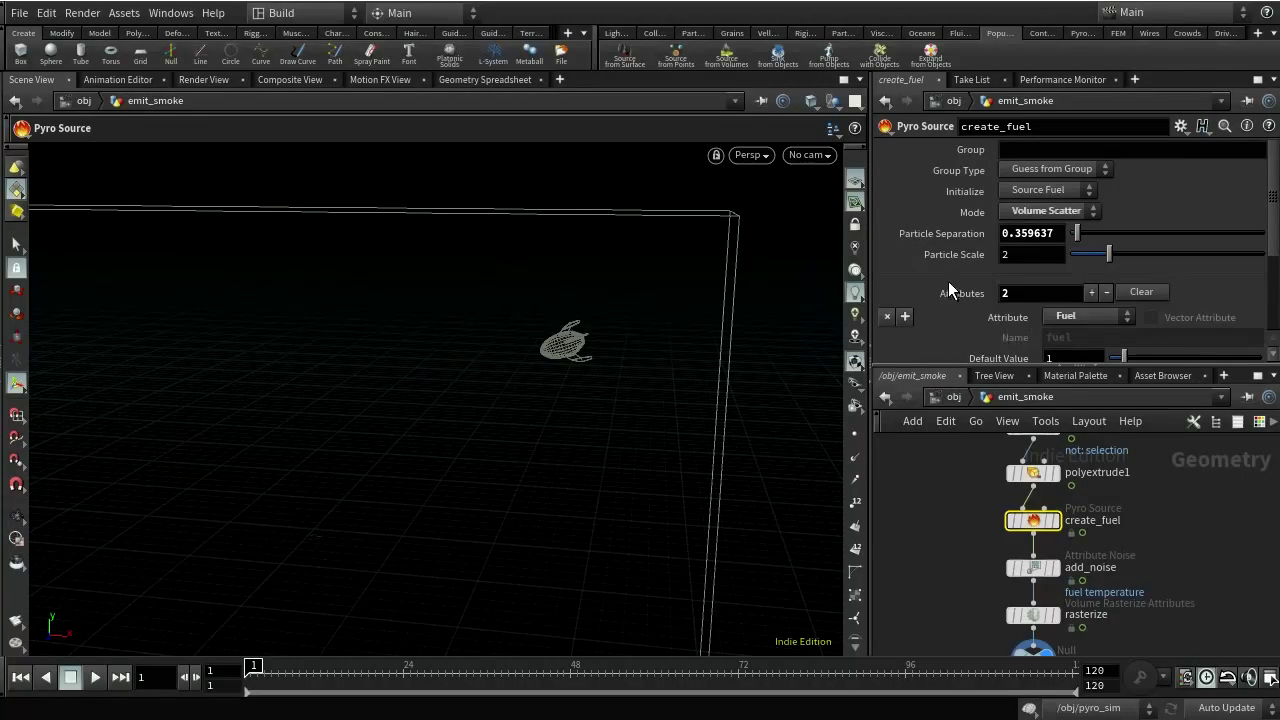
- Display the polyextrude1 node, frame its cylinder in the view and hide all other objects
scroll(1185, 490, down, 3)
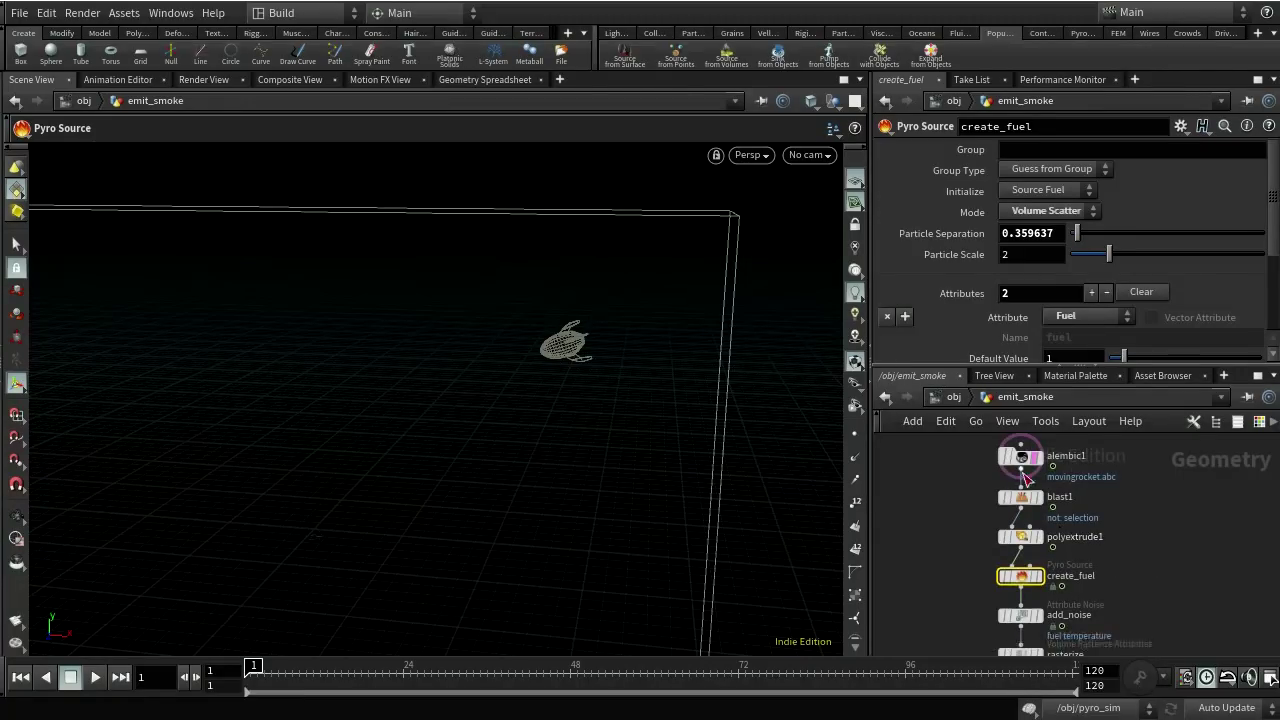
mouse_move(1035, 540)
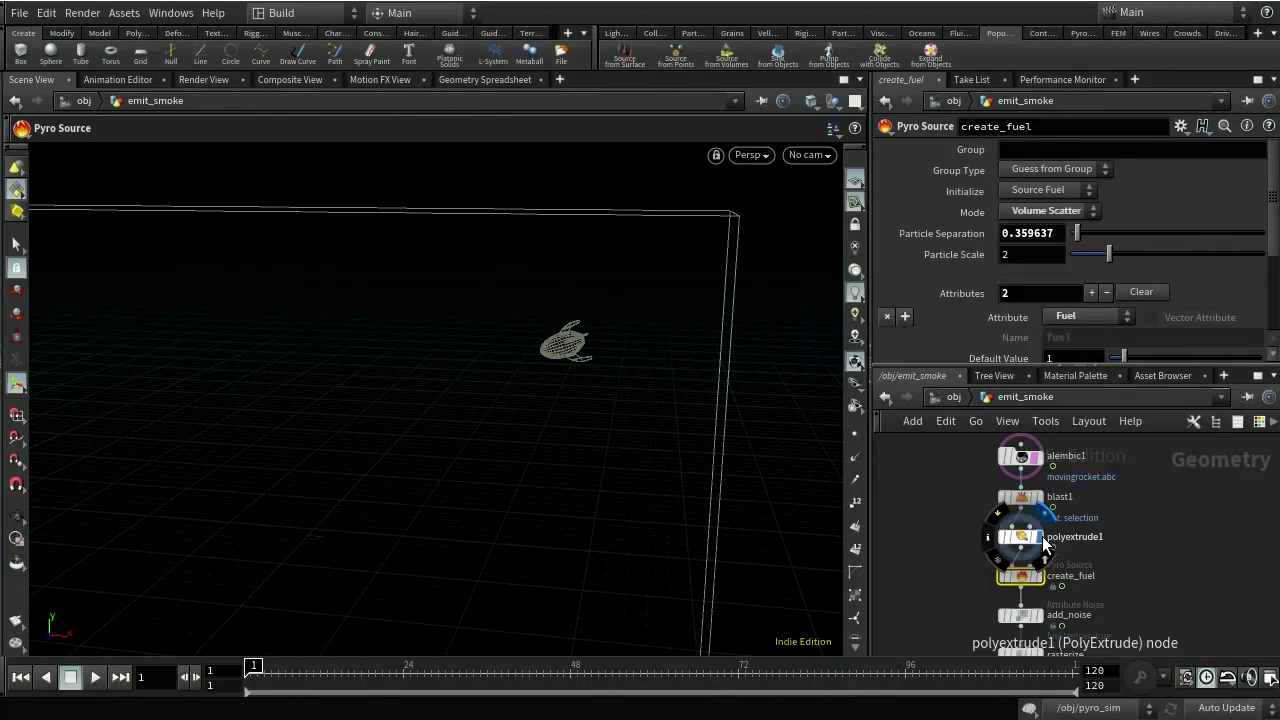
click(1023, 534)
key(space+f)
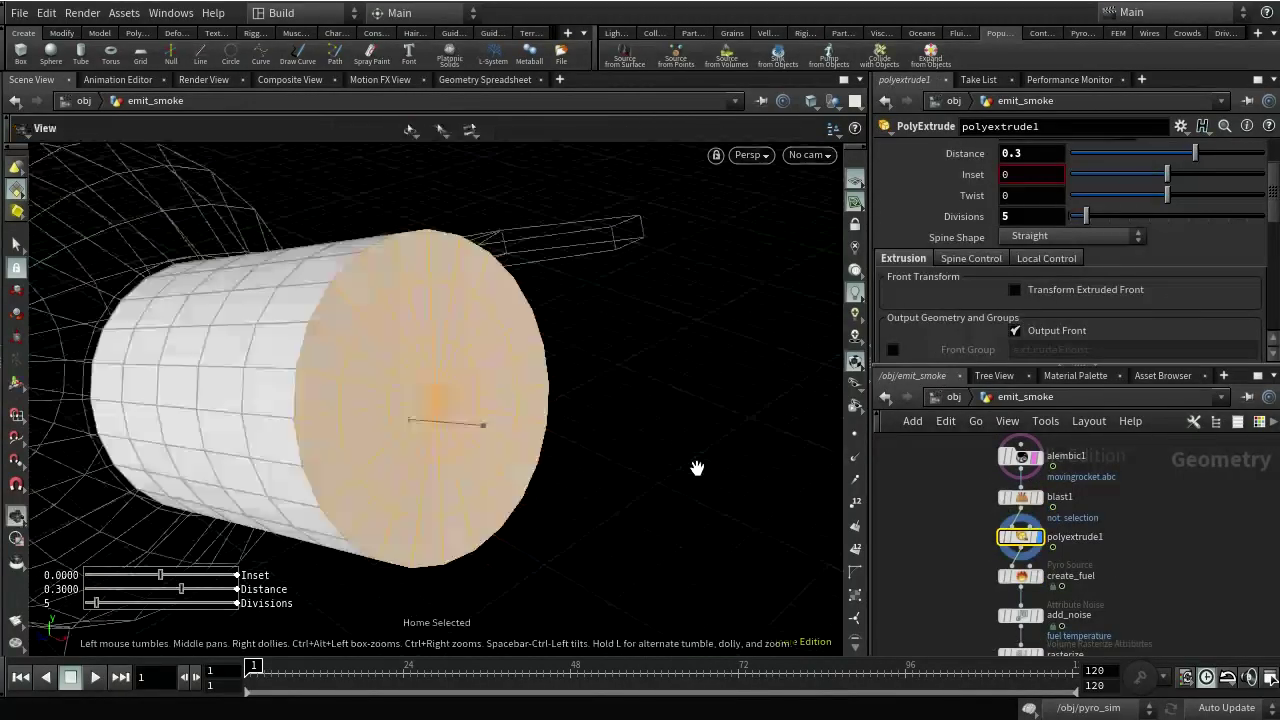
click(828, 103)
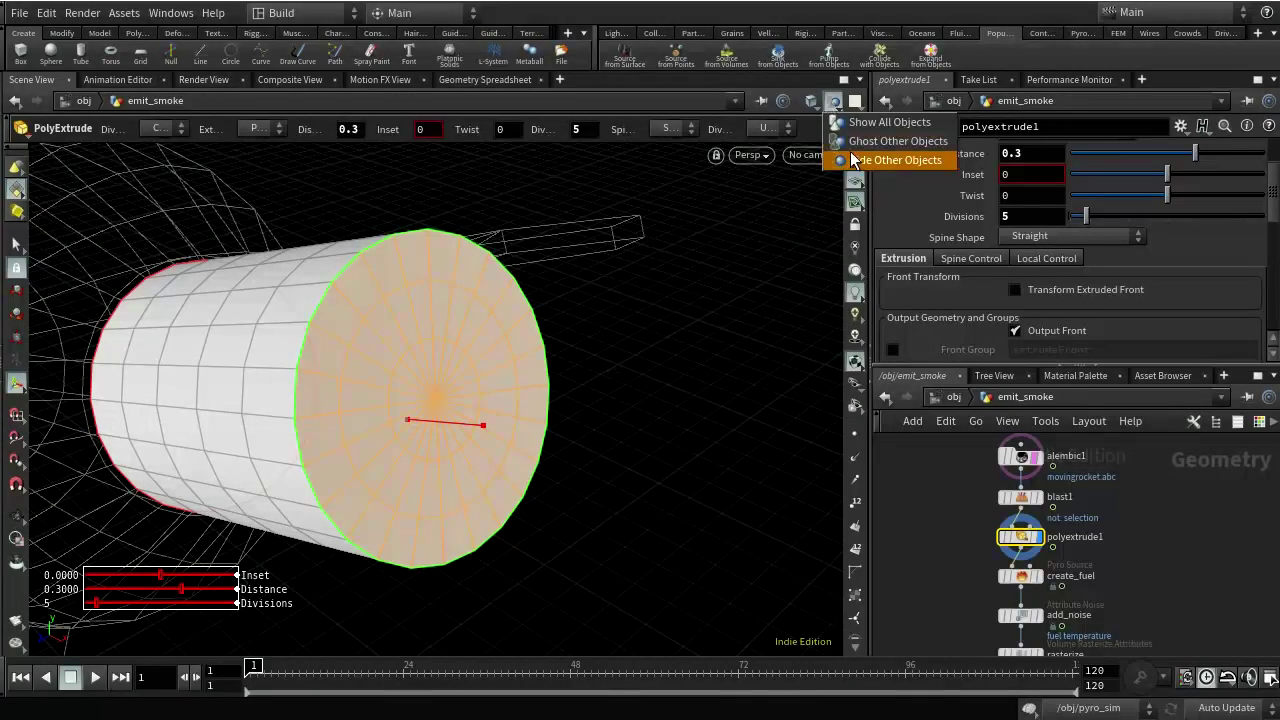
click(860, 162)
drag(675, 454, 720, 429)
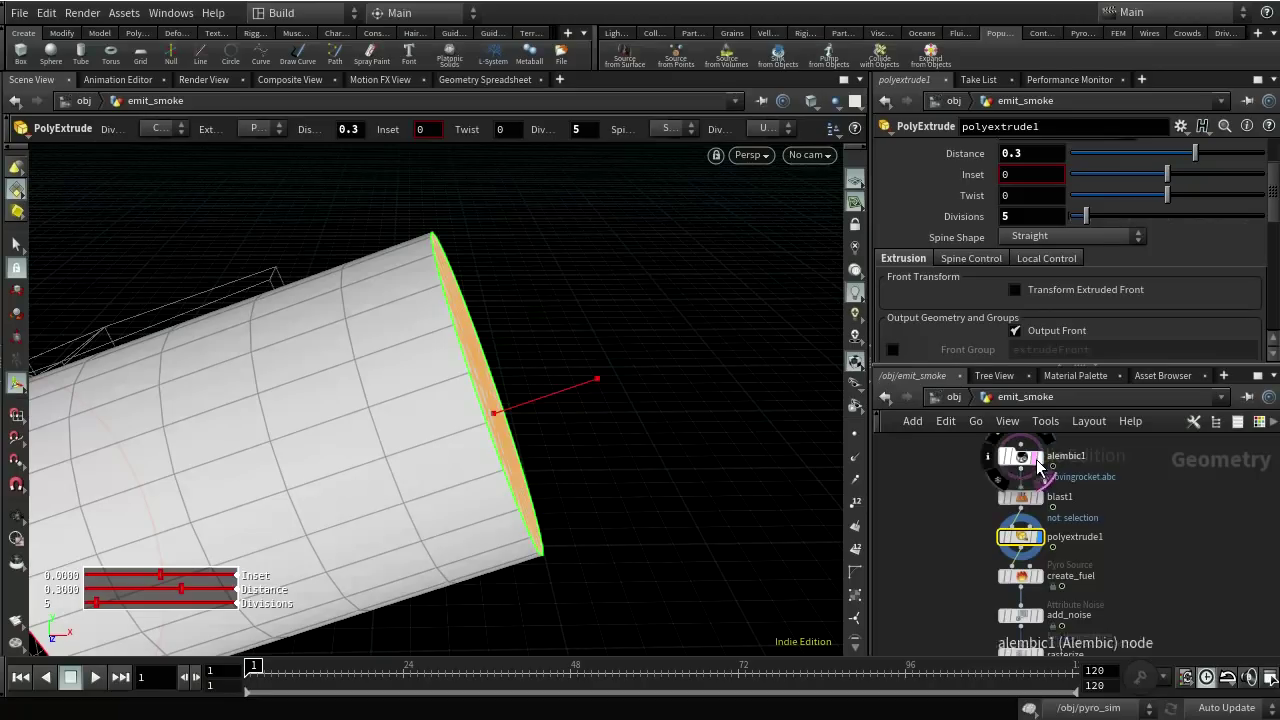
- Display the create_fuel node with its Mode set to Volume Scatter and check its node info
key(Escape)
drag(614, 457, 640, 506)
key(Return)
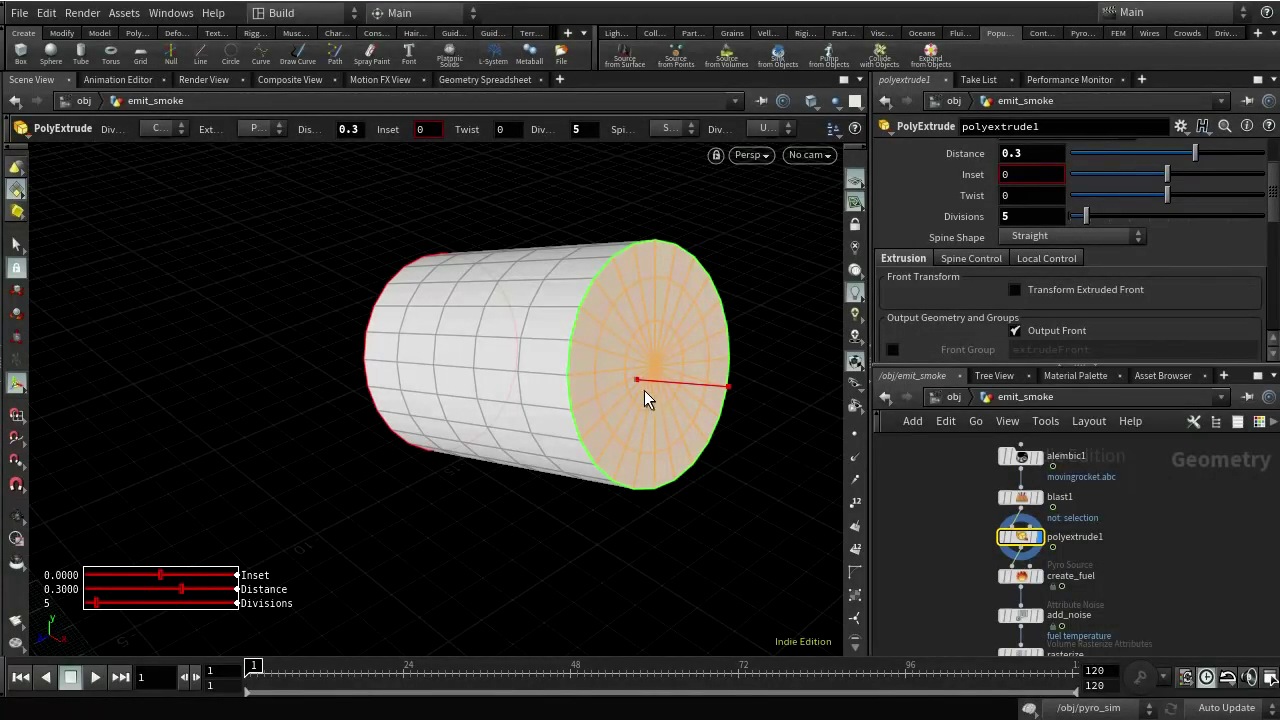
click(1020, 577)
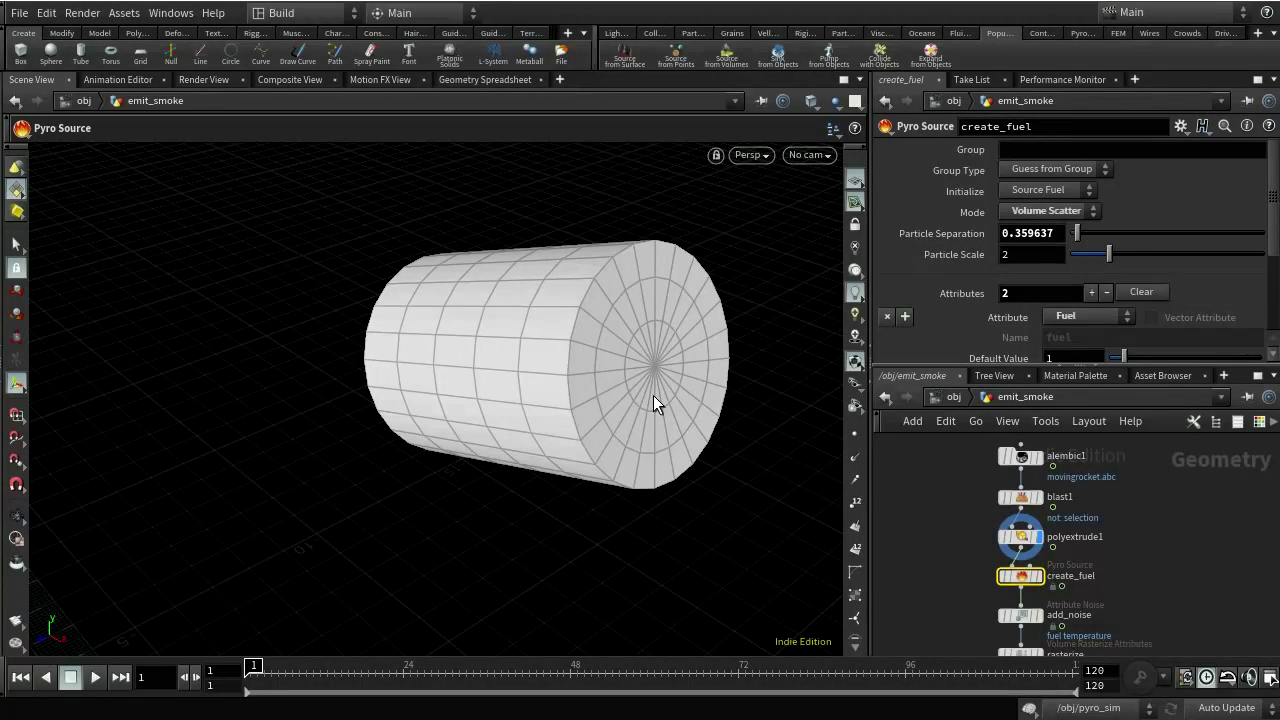
click(1078, 214)
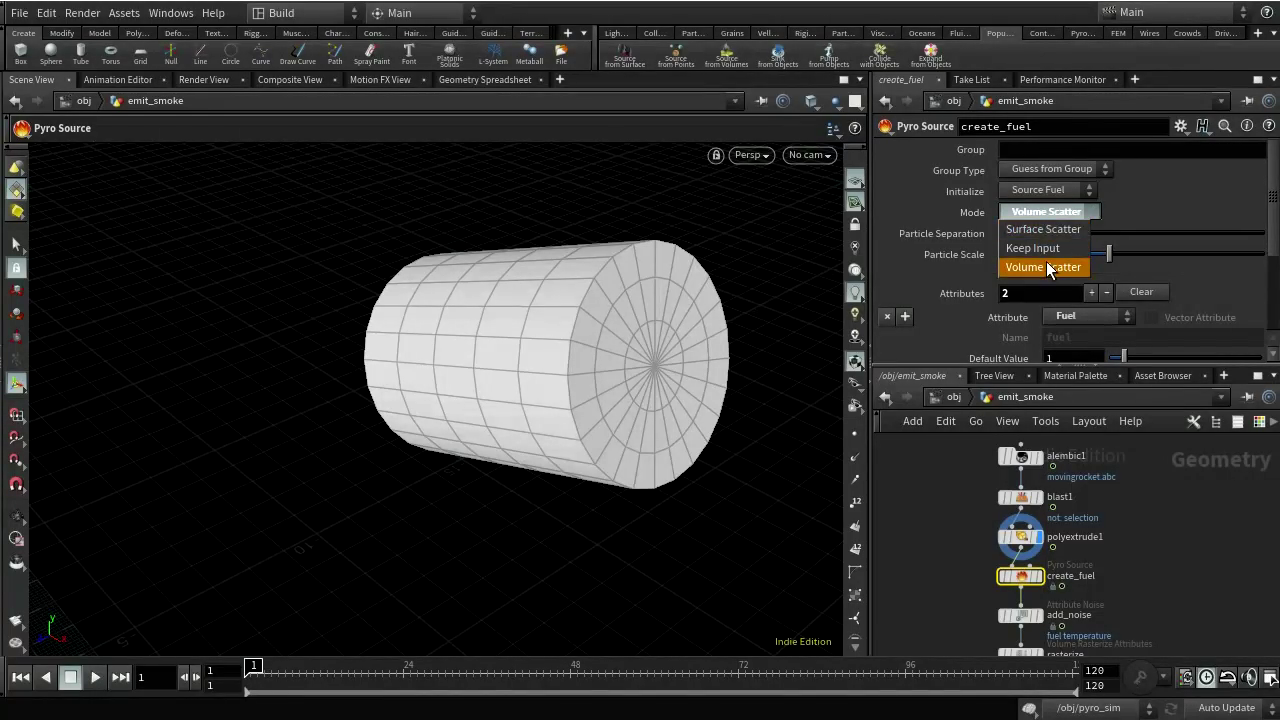
click(1046, 265)
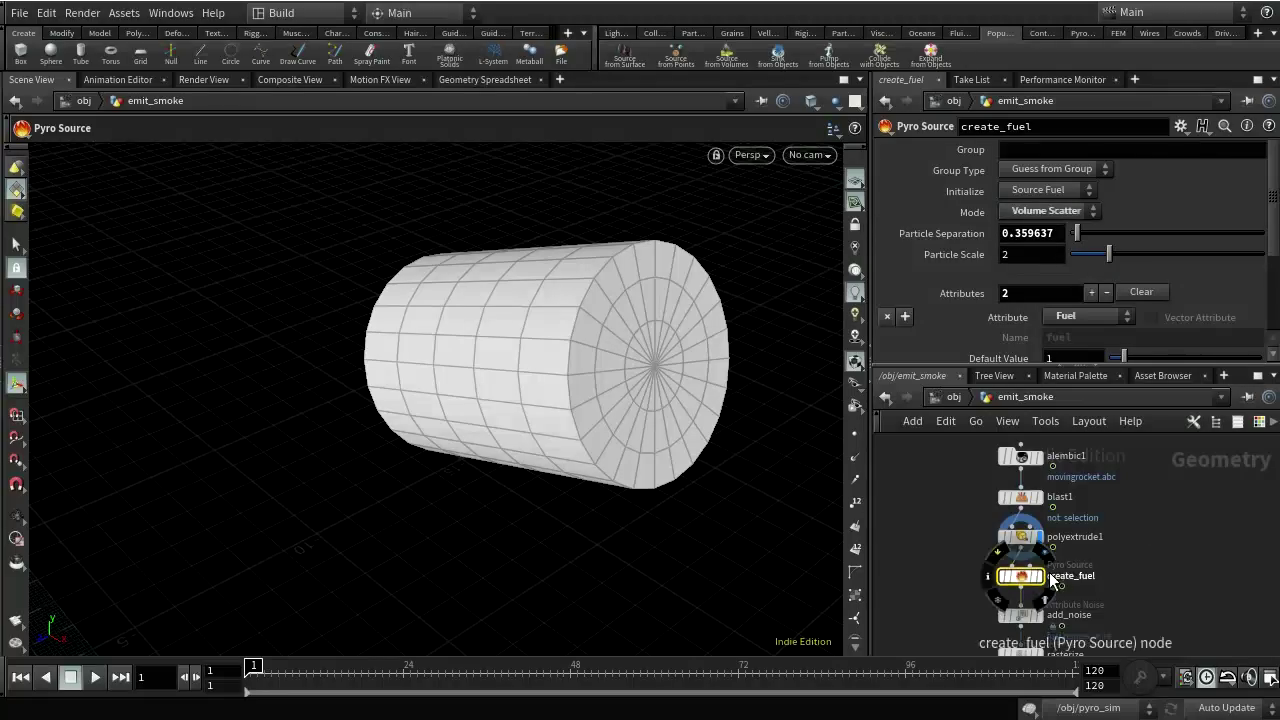
click(1037, 580)
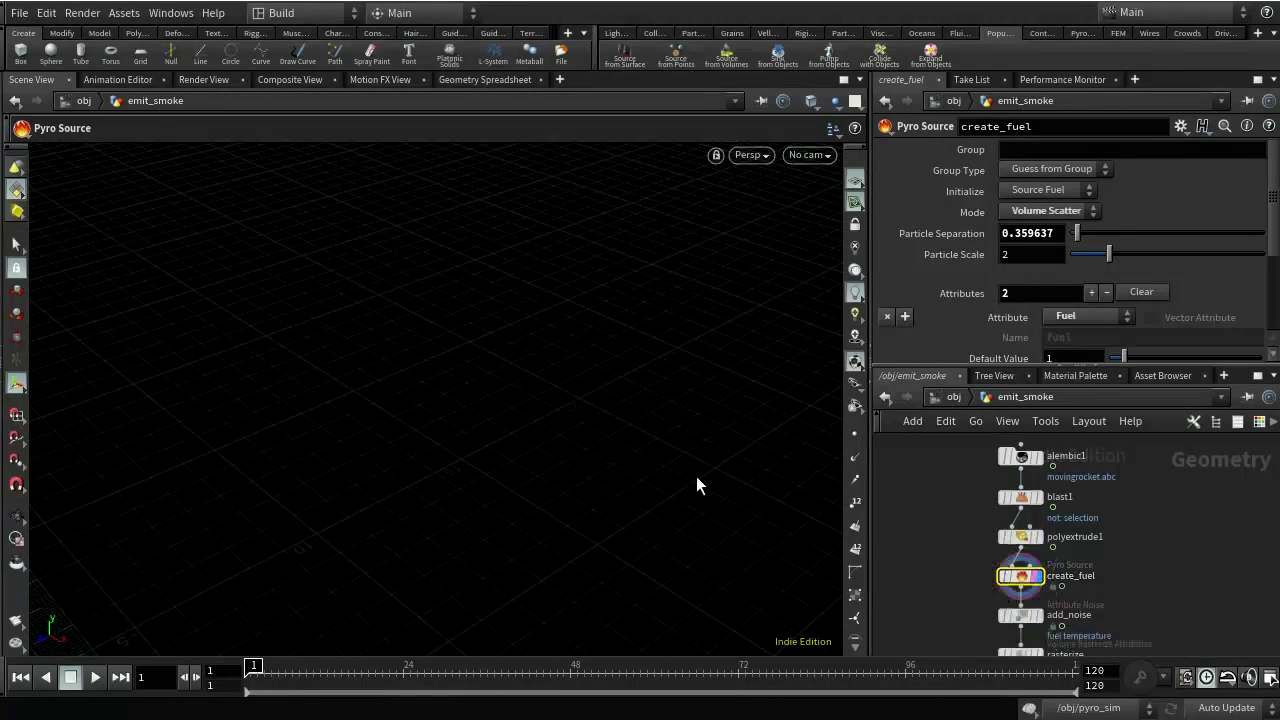
key(Escape)
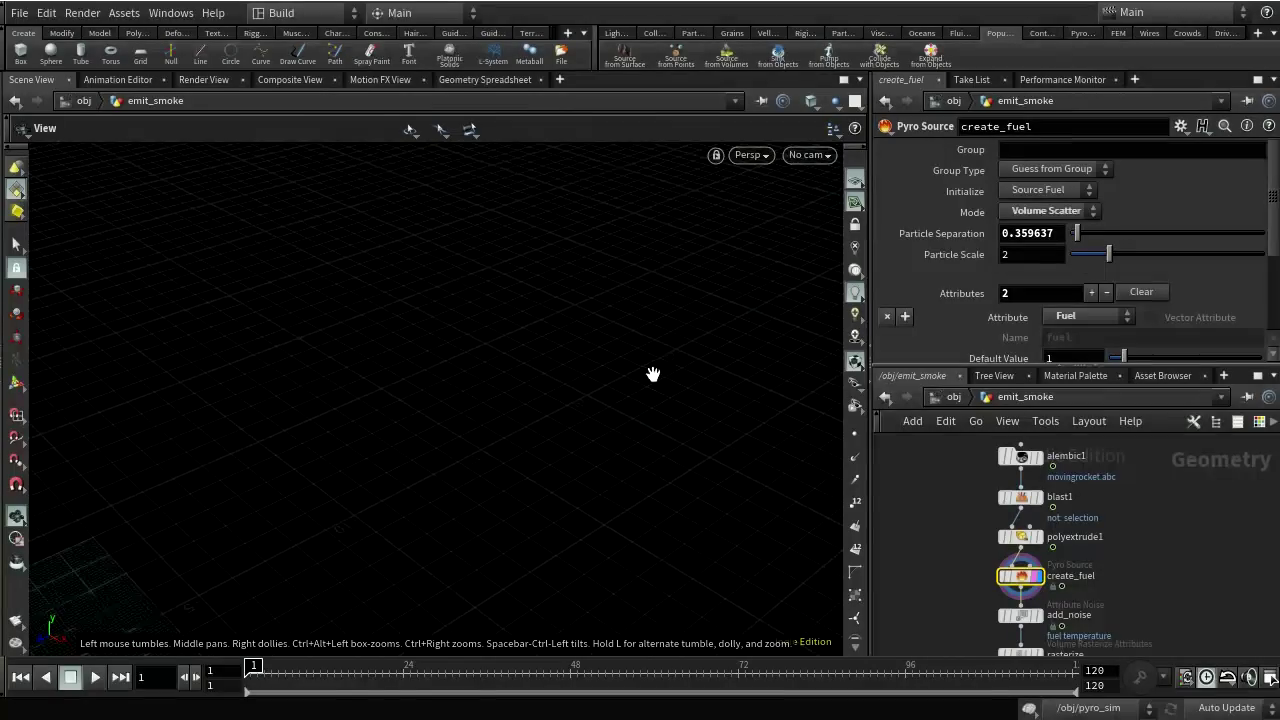
key(Return)
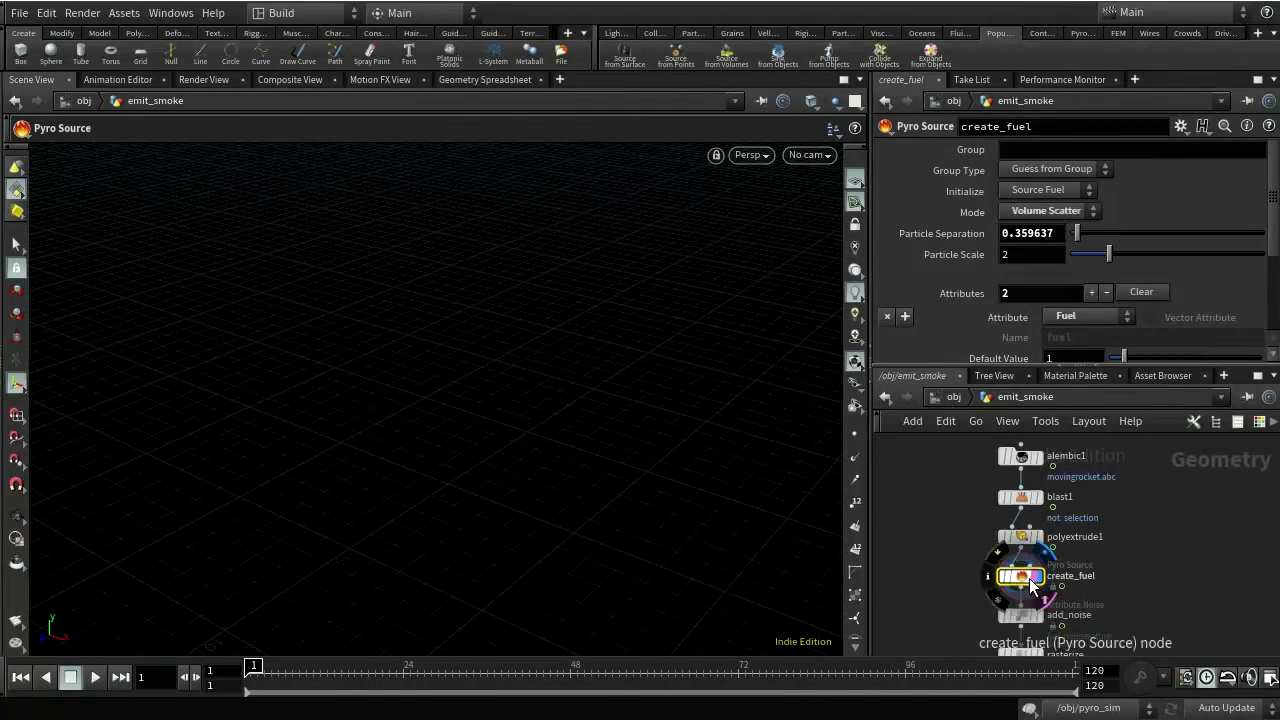
middle_click(1030, 582)
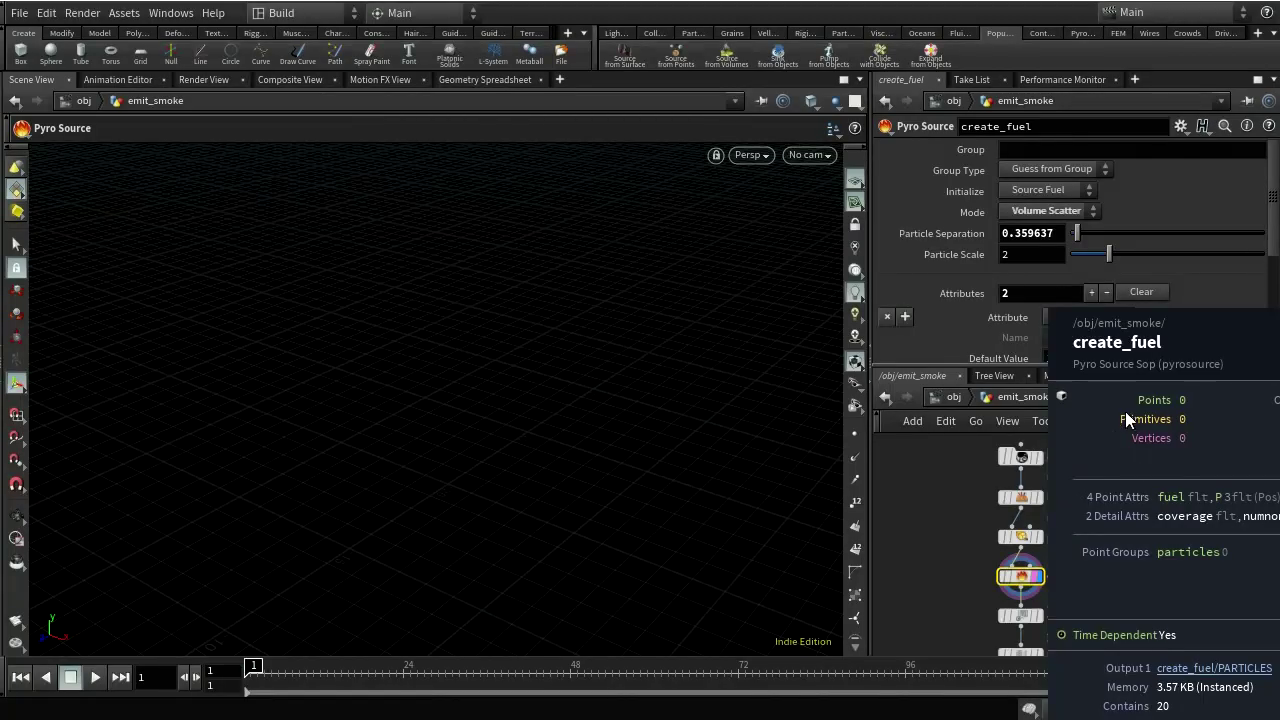
- Set the Particle Separation of create_fuel to 0.05
click(1058, 236)
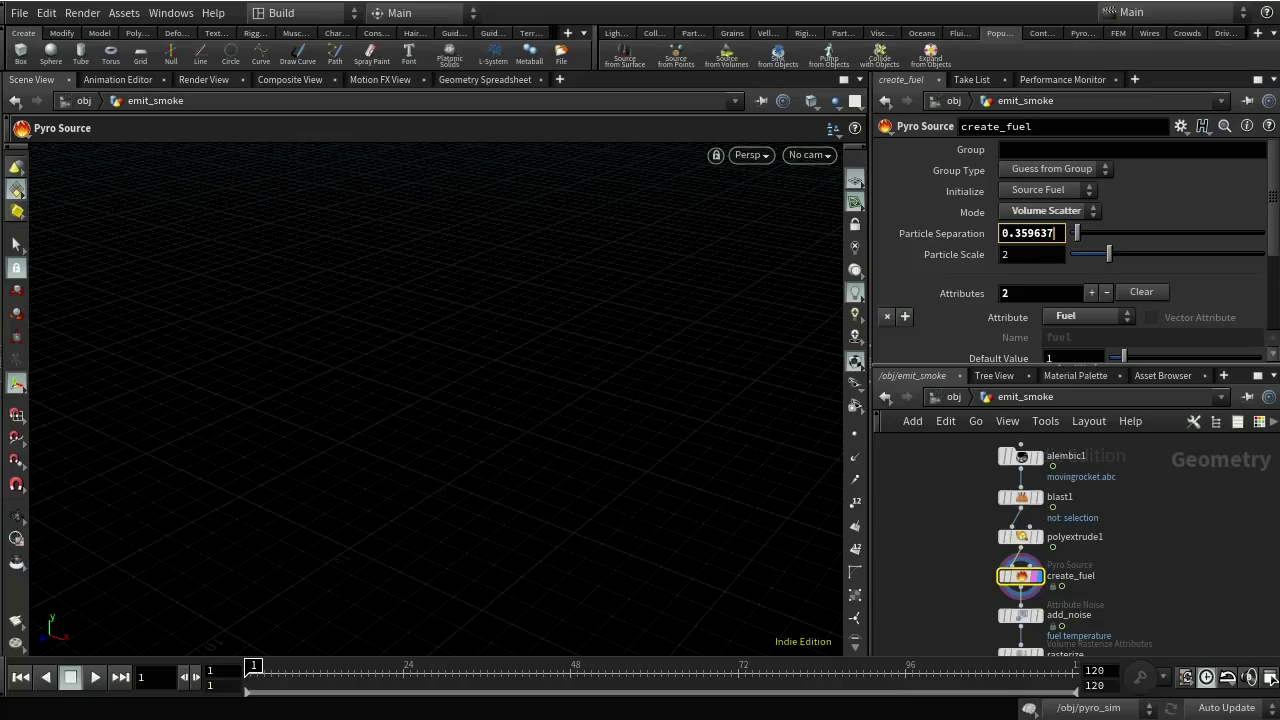
key(BackSpace)
key(BackSpace)
key(BackSpace)
key(BackSpace)
key(BackSpace)
key(BackSpace)
text(05)
key(Return)
- Review the Fuel and Temperature attribute settings of create_fuel, then save the scene
scroll(1081, 280, down, 5)
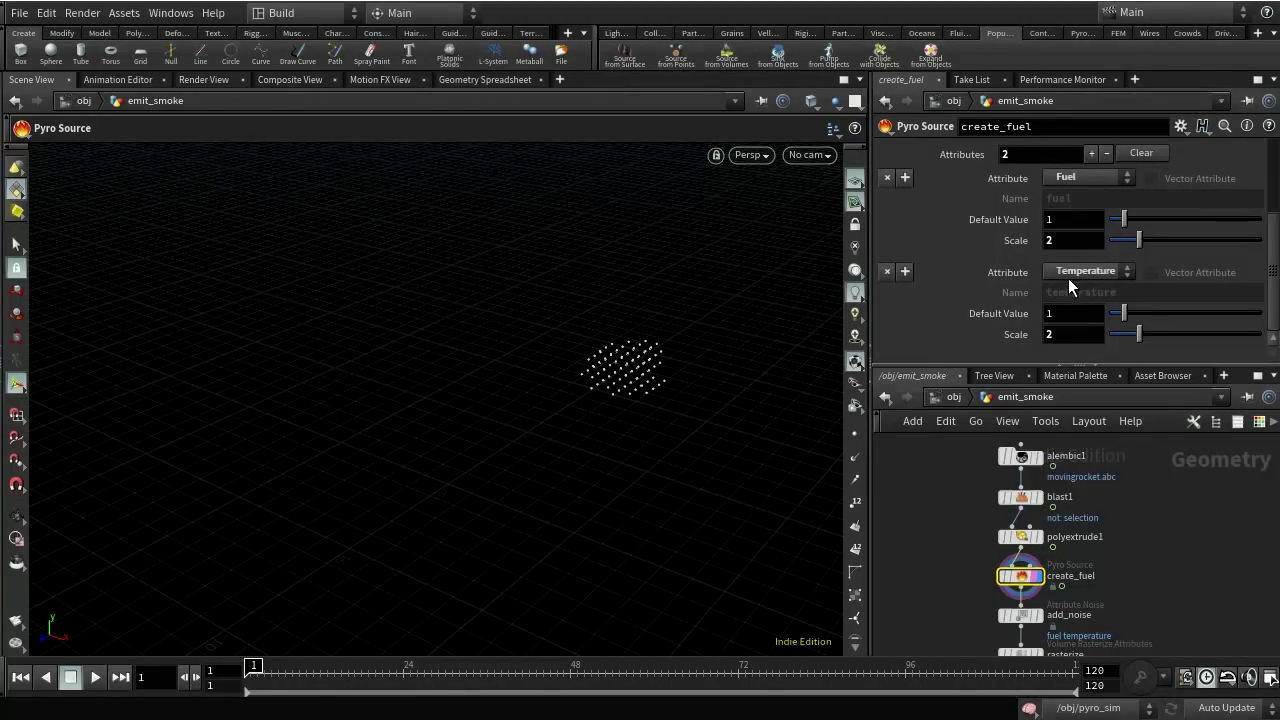
middle_click(1021, 585)
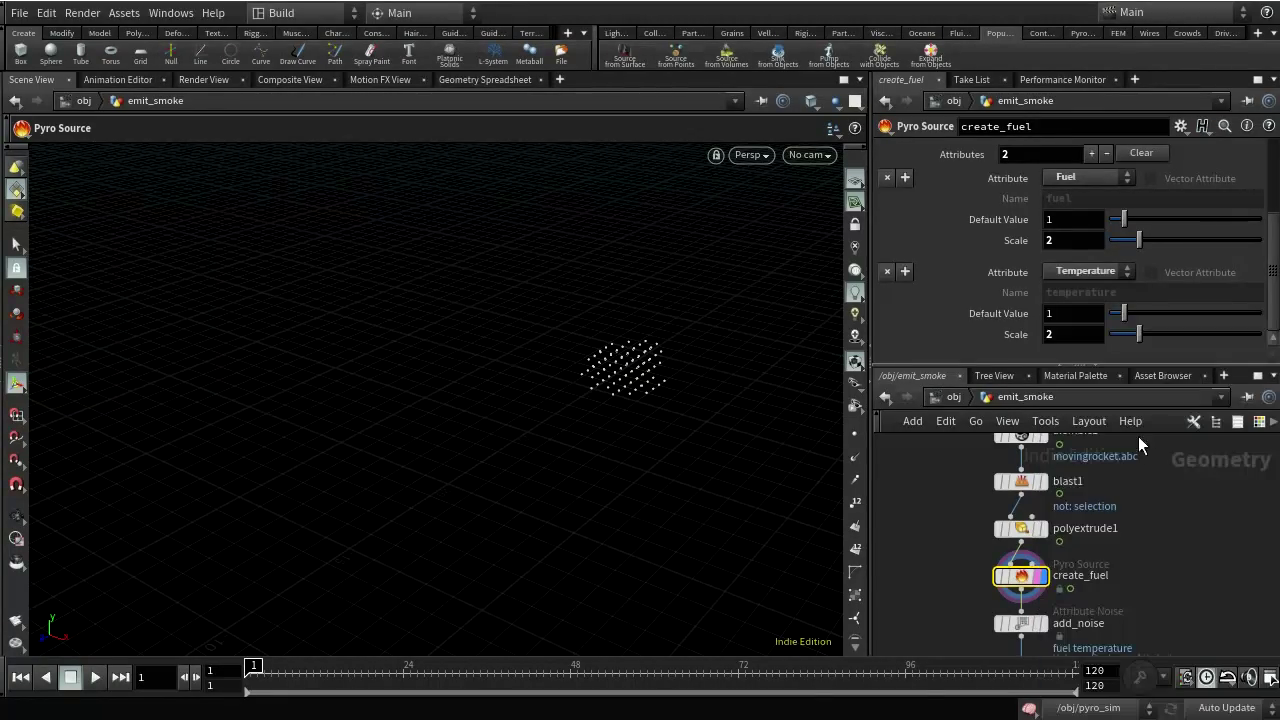
scroll(1055, 252, up, 1)
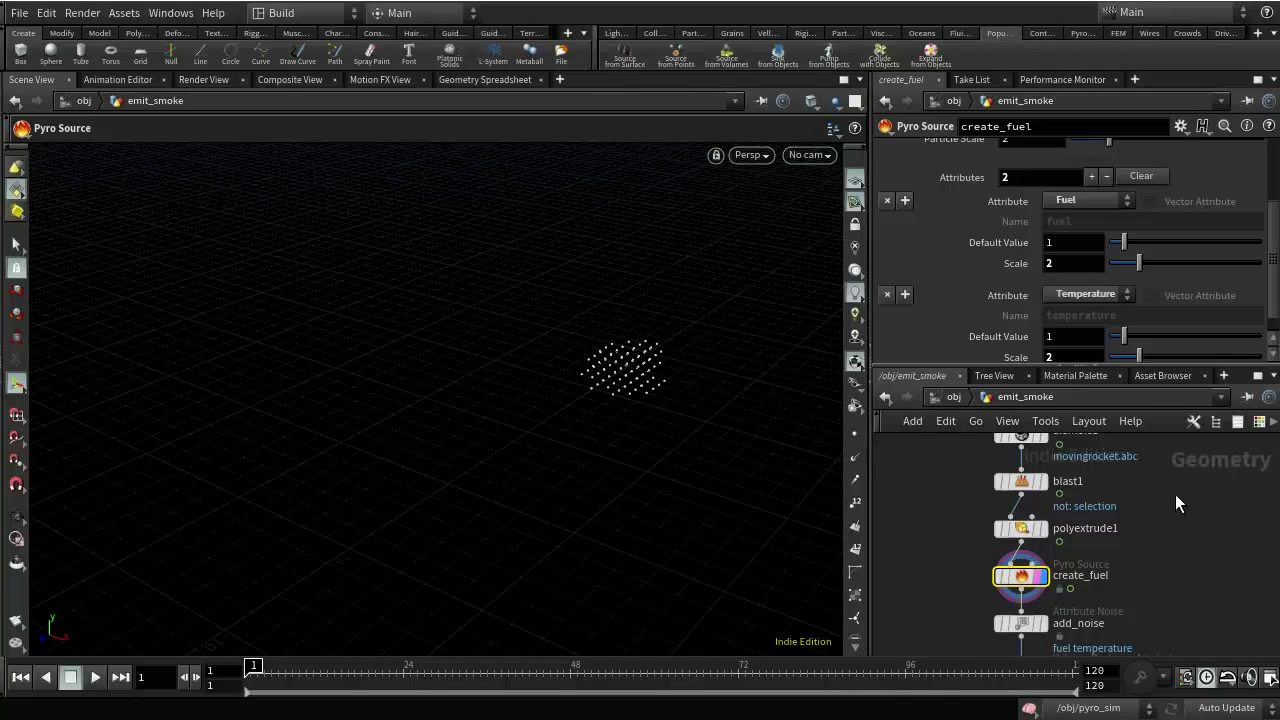
scroll(940, 210, up, 3)
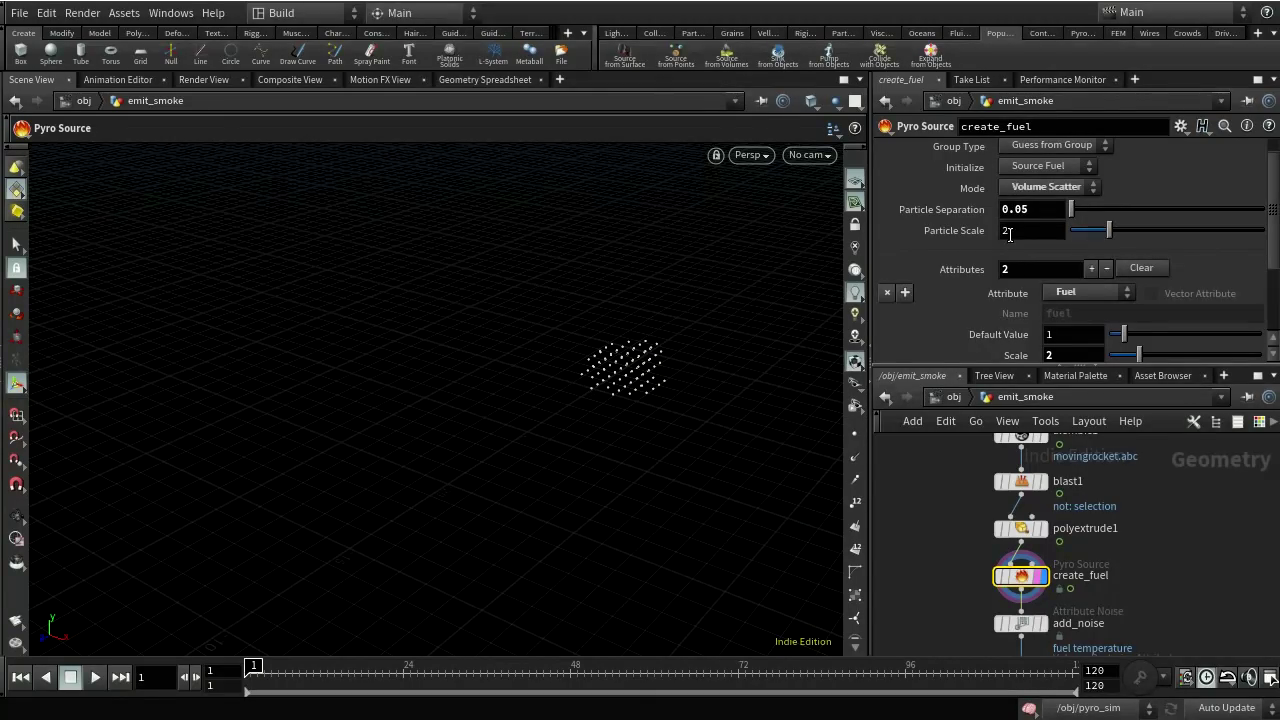
key(ctrl+s)
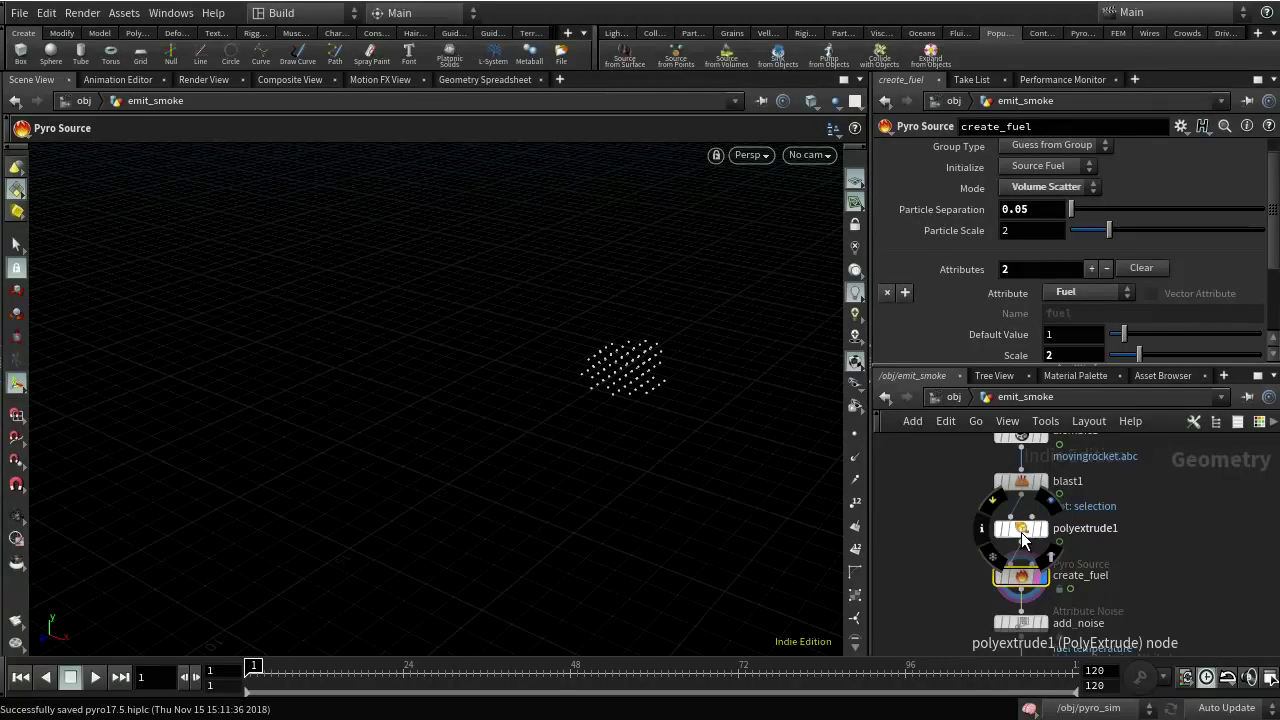
- Change the Mode of create_fuel to Keep Input so it uses the extruded cylinder's own points
click(1060, 187)
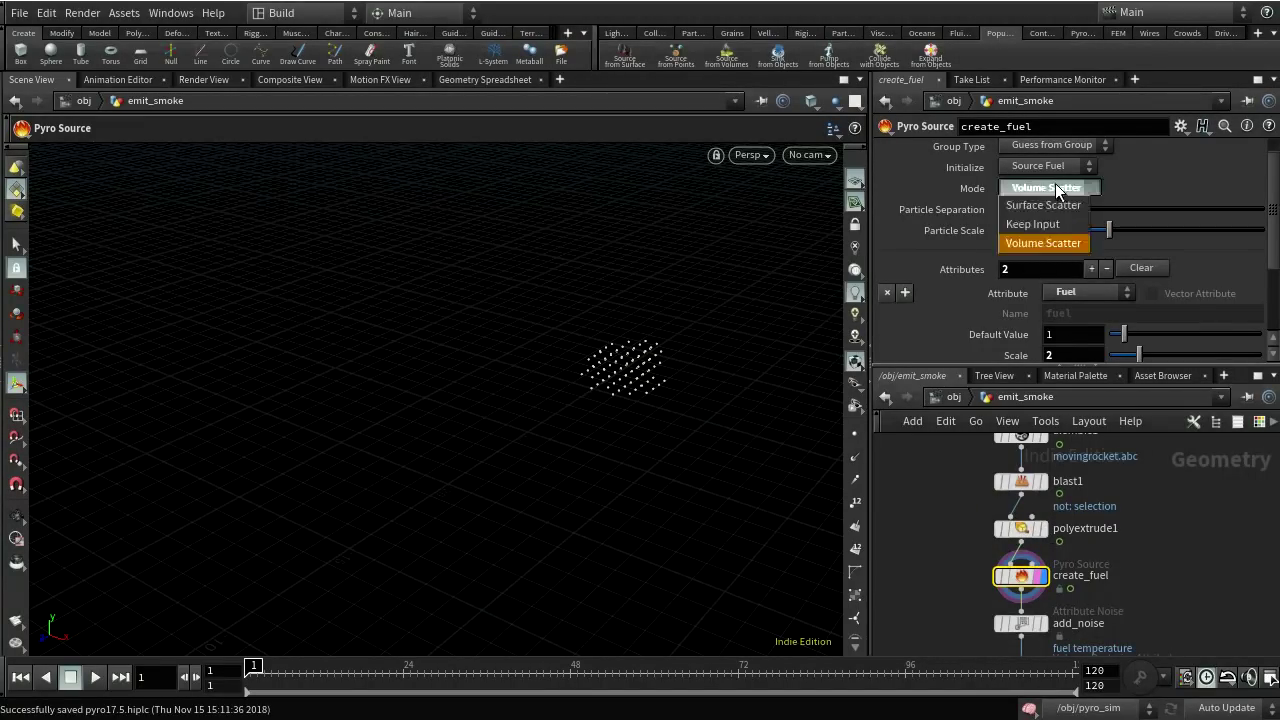
click(1040, 224)
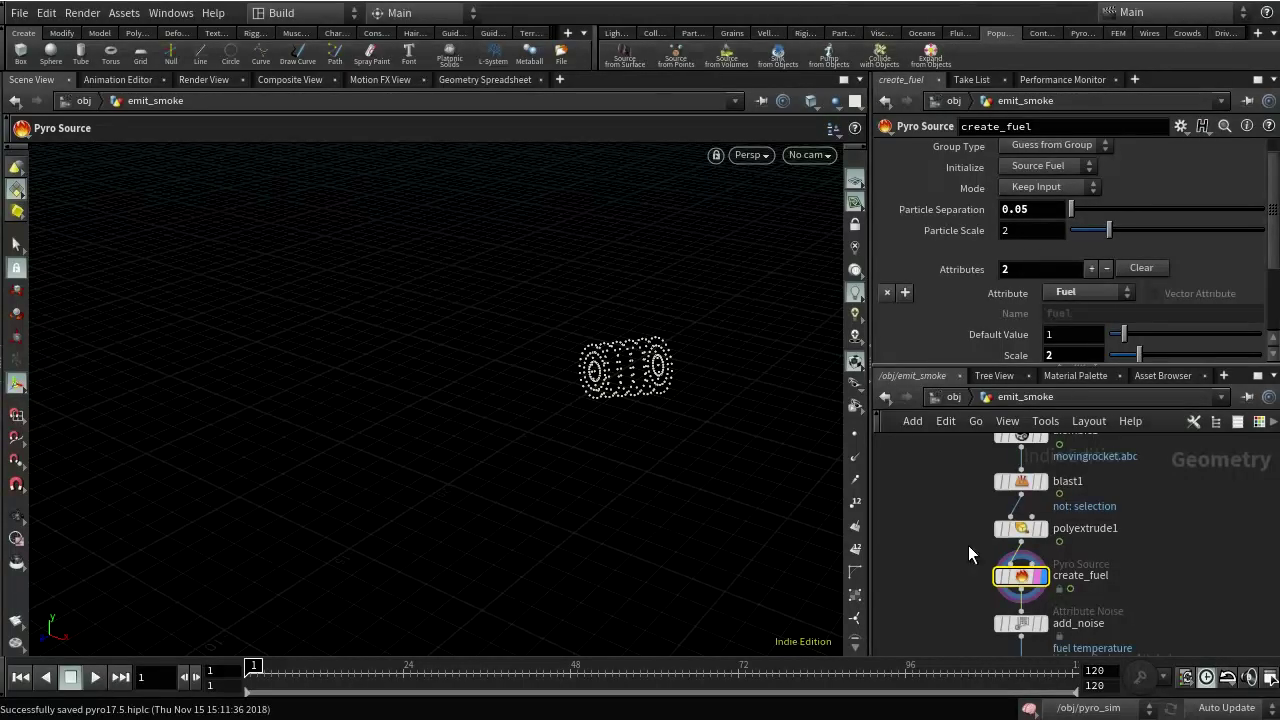
mouse_move(1036, 592)
scroll(1031, 586, up, 2)
click(990, 576)
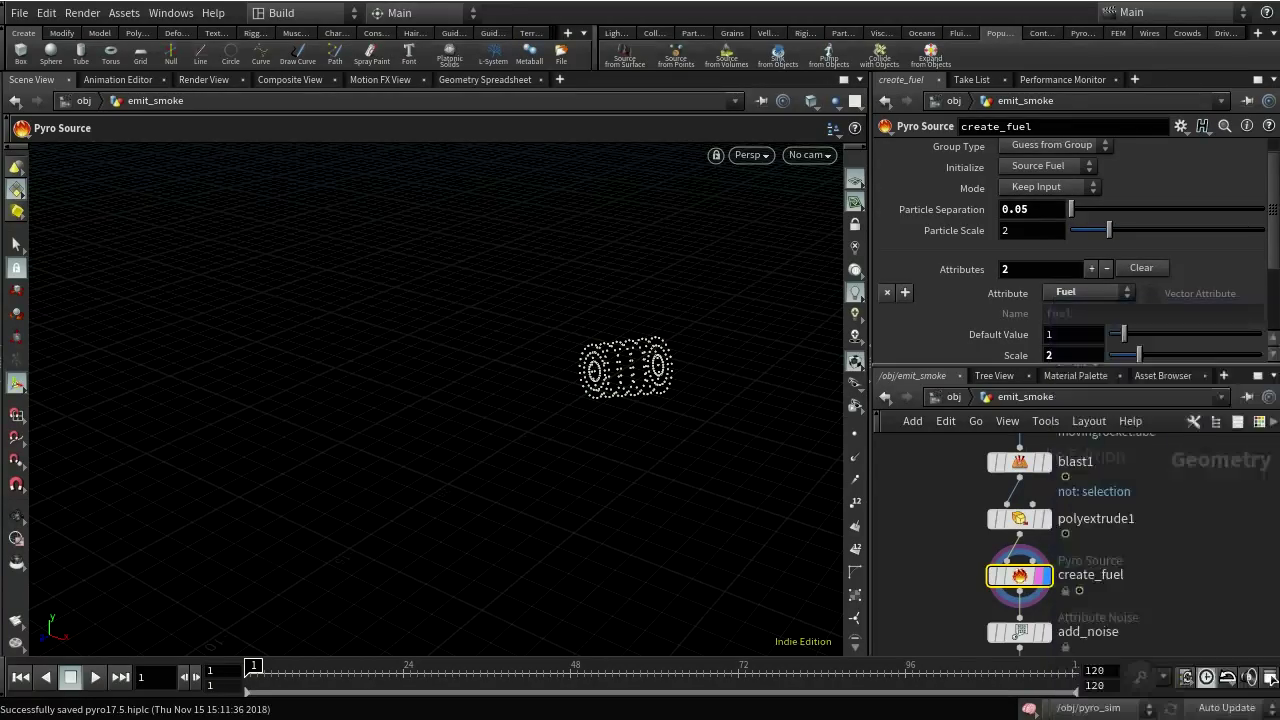
- Inspect the add_noise node's attributes, noise range, distribution and element size settings
scroll(1153, 555, down, 2)
middle_drag(1197, 578, 1167, 503)
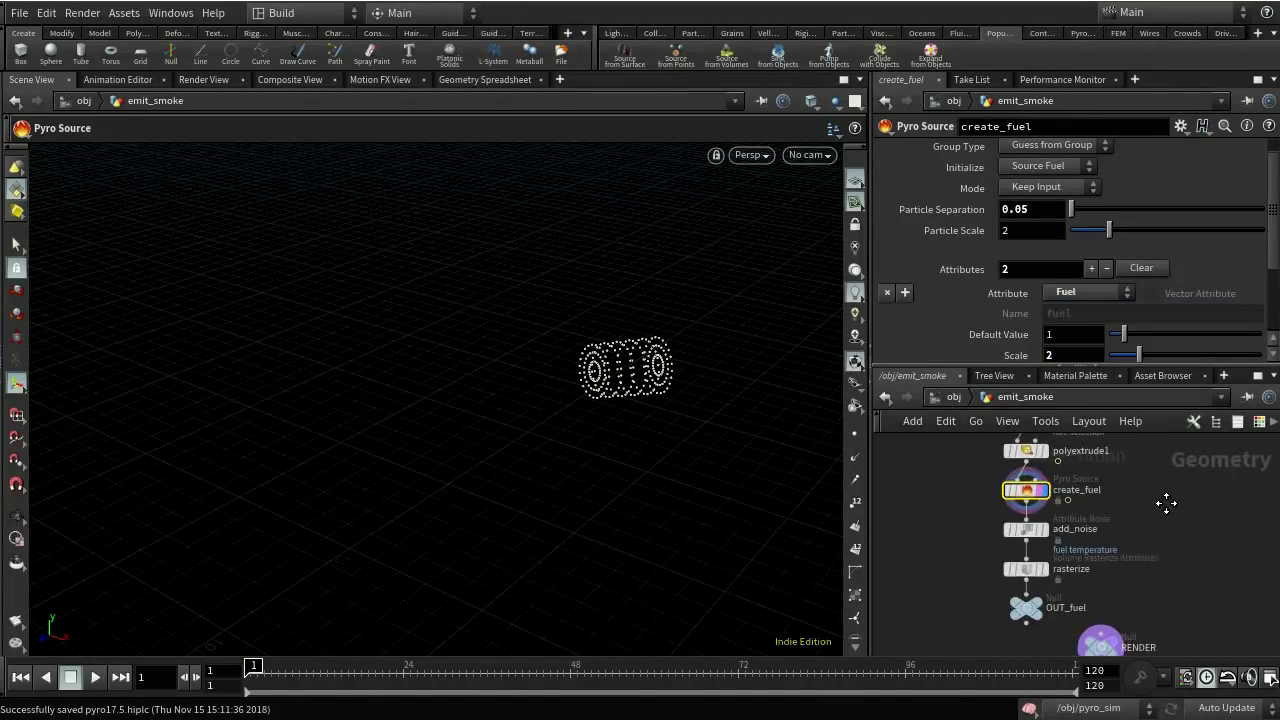
scroll(1143, 583, up, 5)
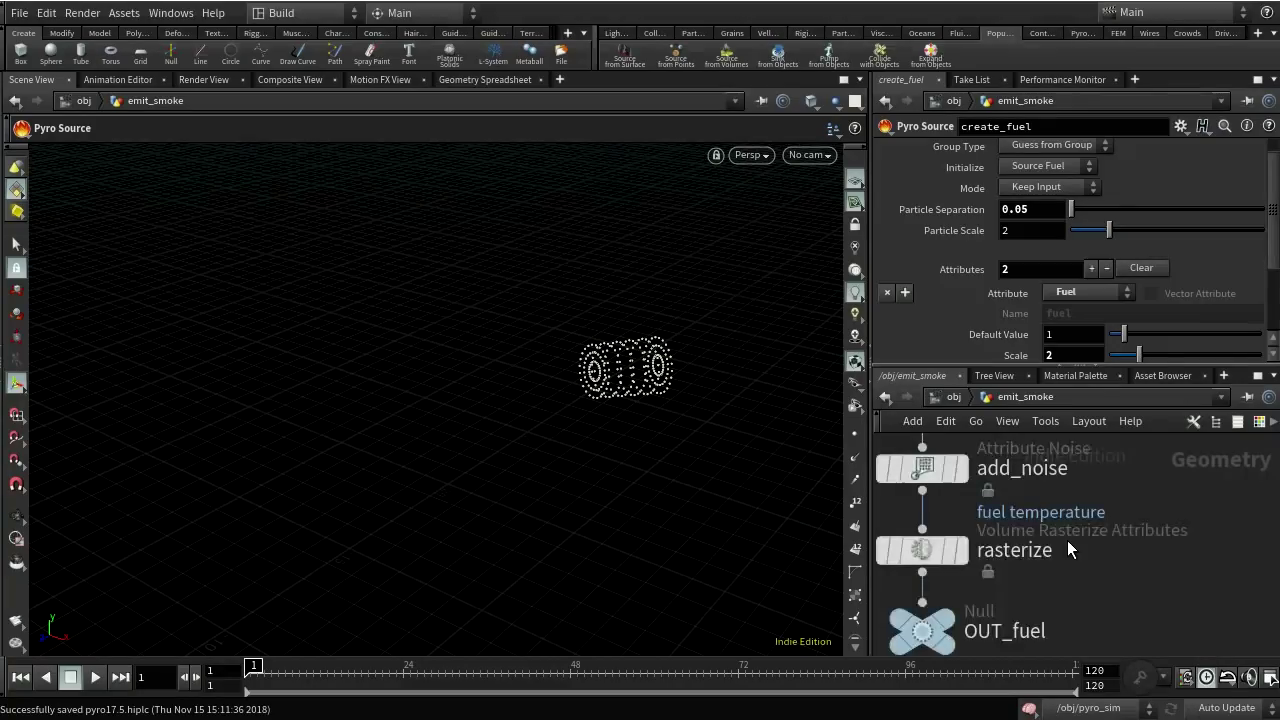
click(991, 515)
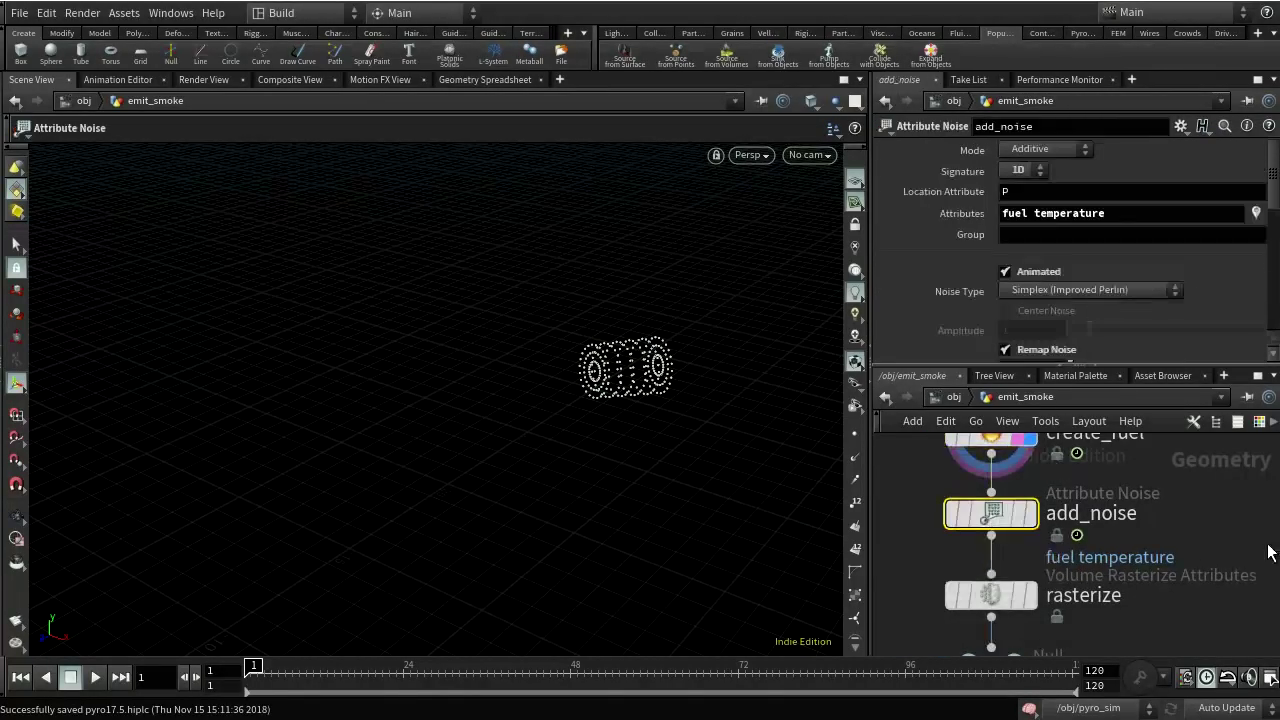
scroll(1108, 222, down, 10)
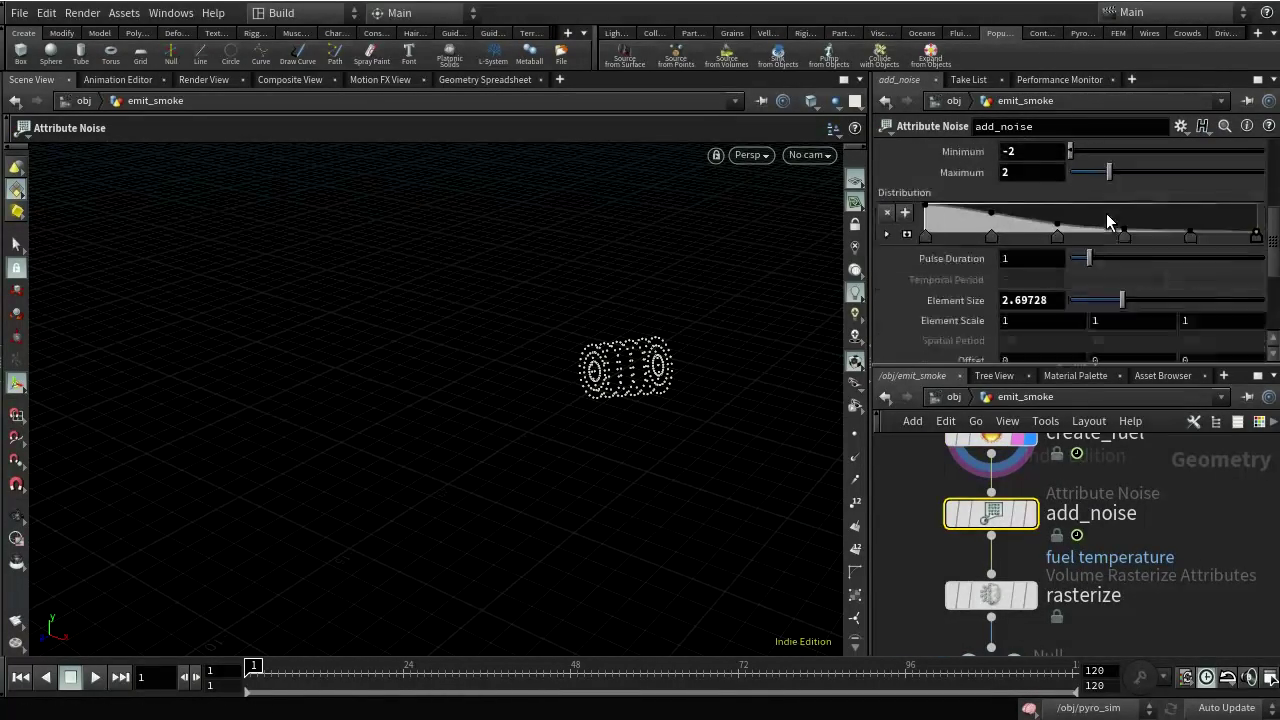
scroll(1101, 208, up, 6)
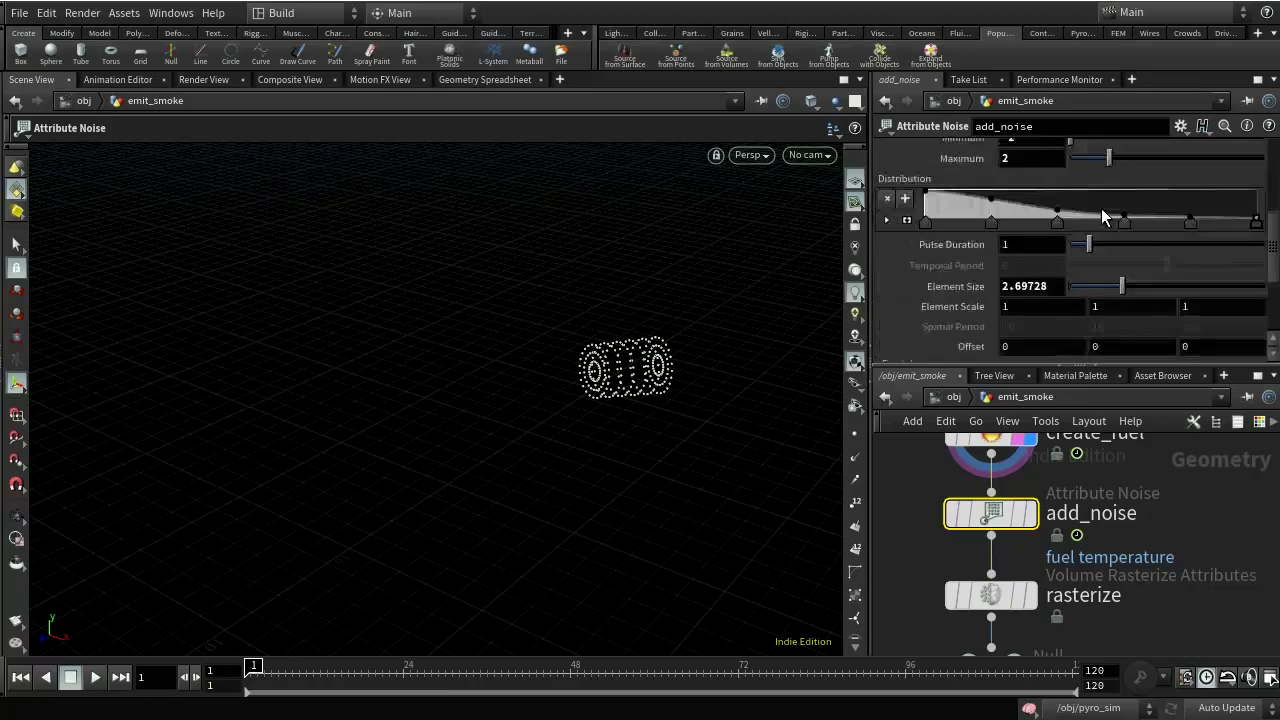
- Inspect the rasterize node's attribute list, including the v attribute, and check its node info
click(992, 596)
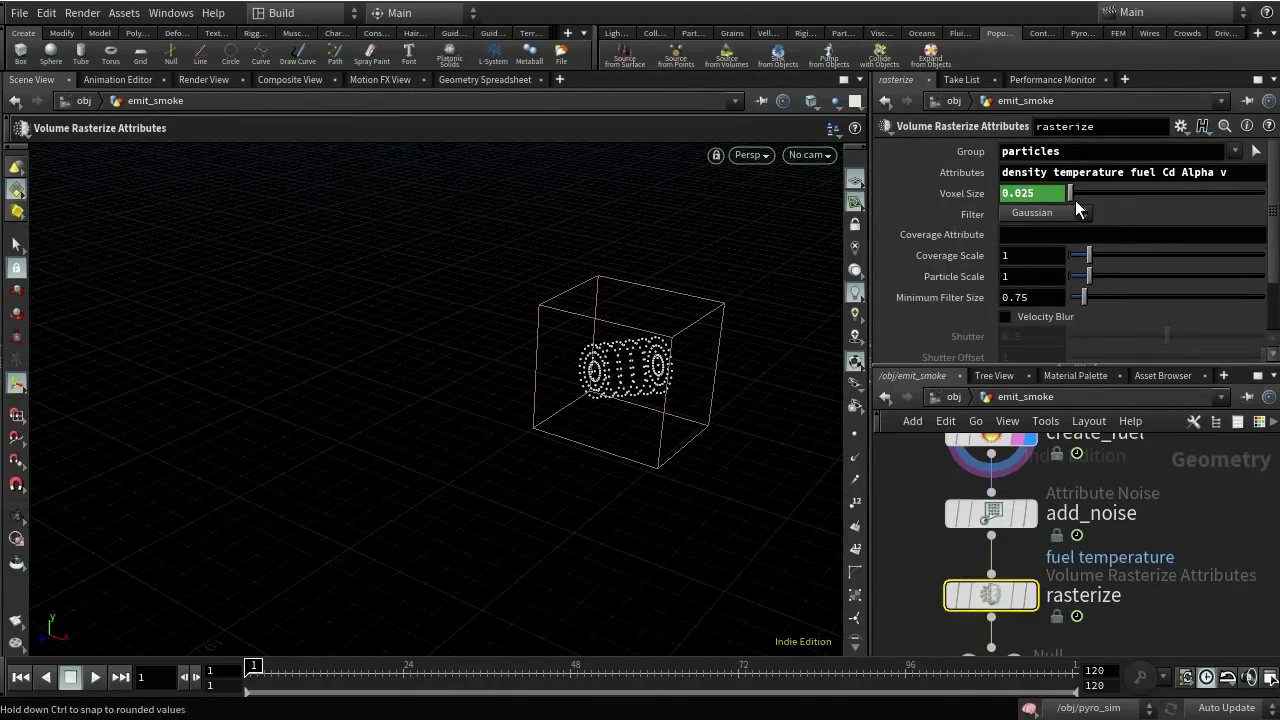
click(1222, 175)
text(v)
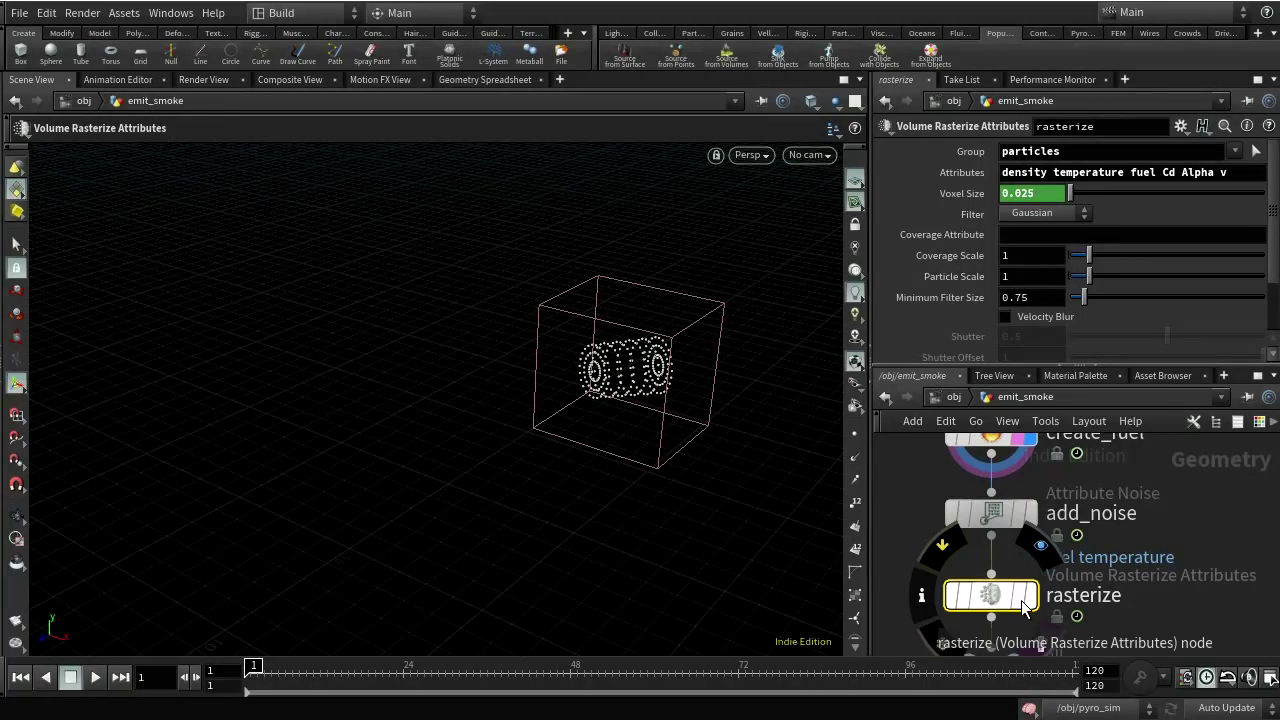
middle_click(991, 603)
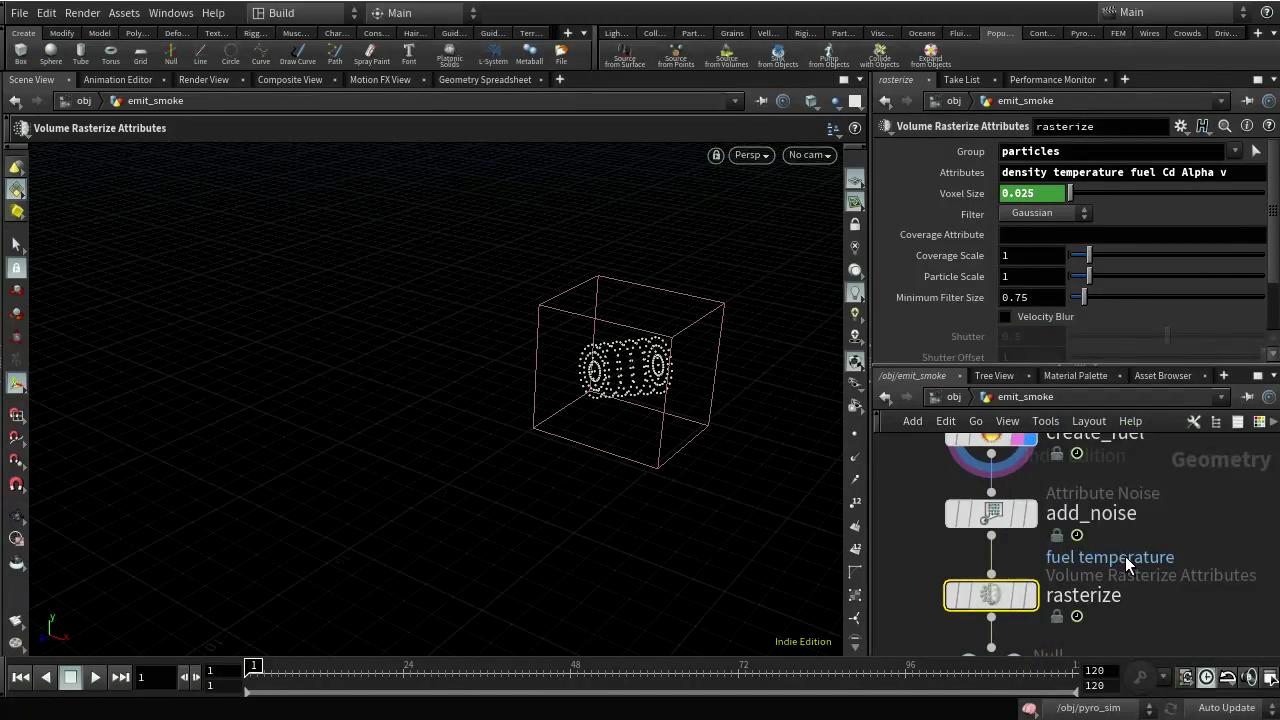
middle_drag(1154, 627, 1160, 588)
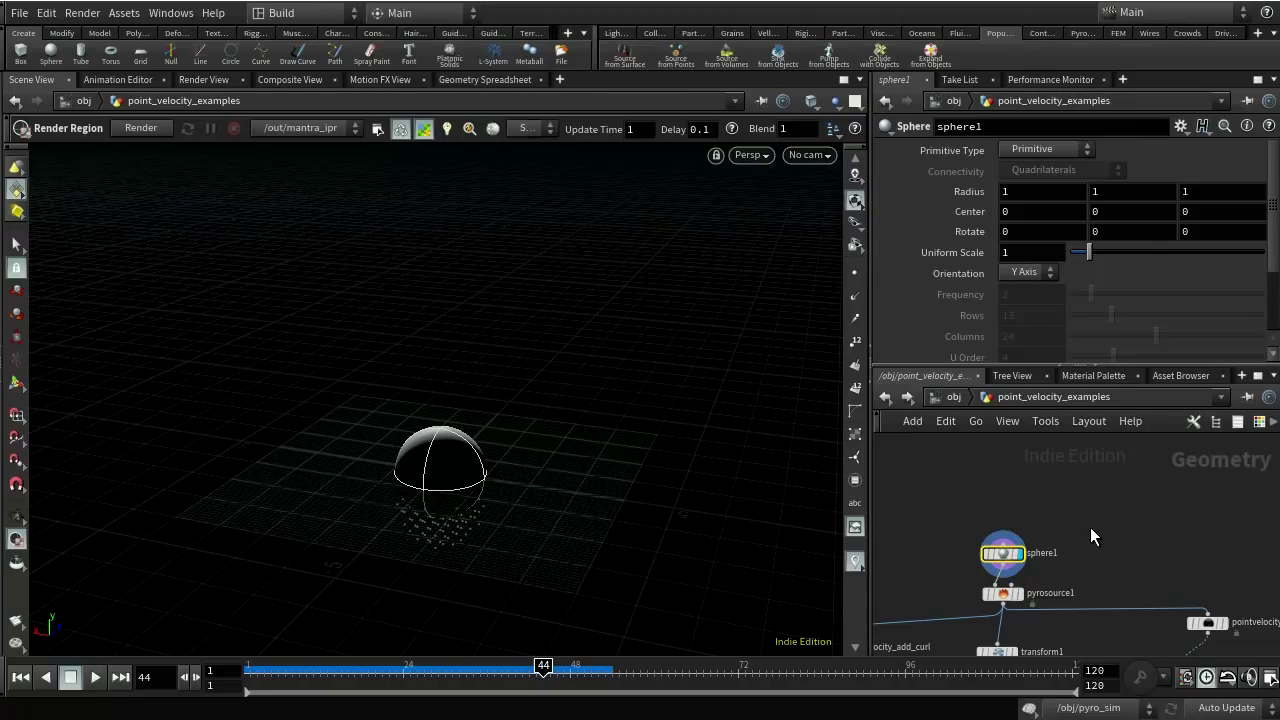
- Display the pyrosource1 node in the point_velocity_examples network and view its scattered points
middle_drag(1114, 557, 1184, 505)
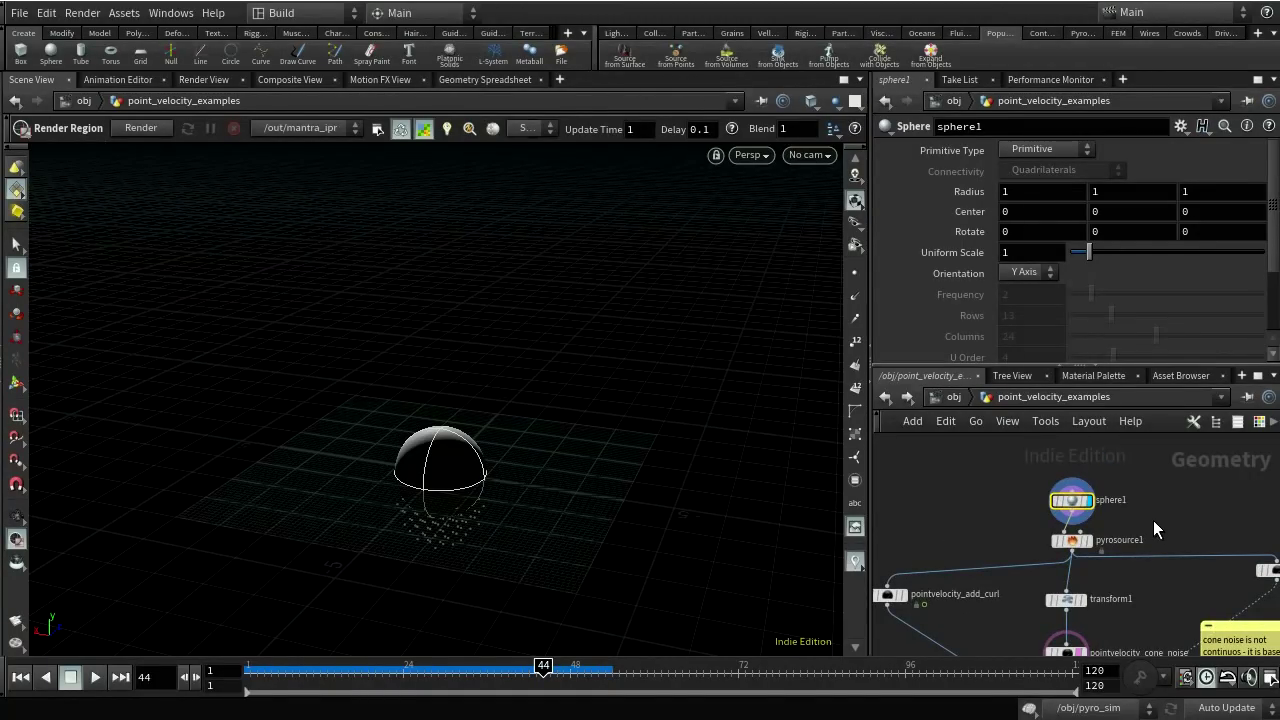
scroll(1150, 523, up, 2)
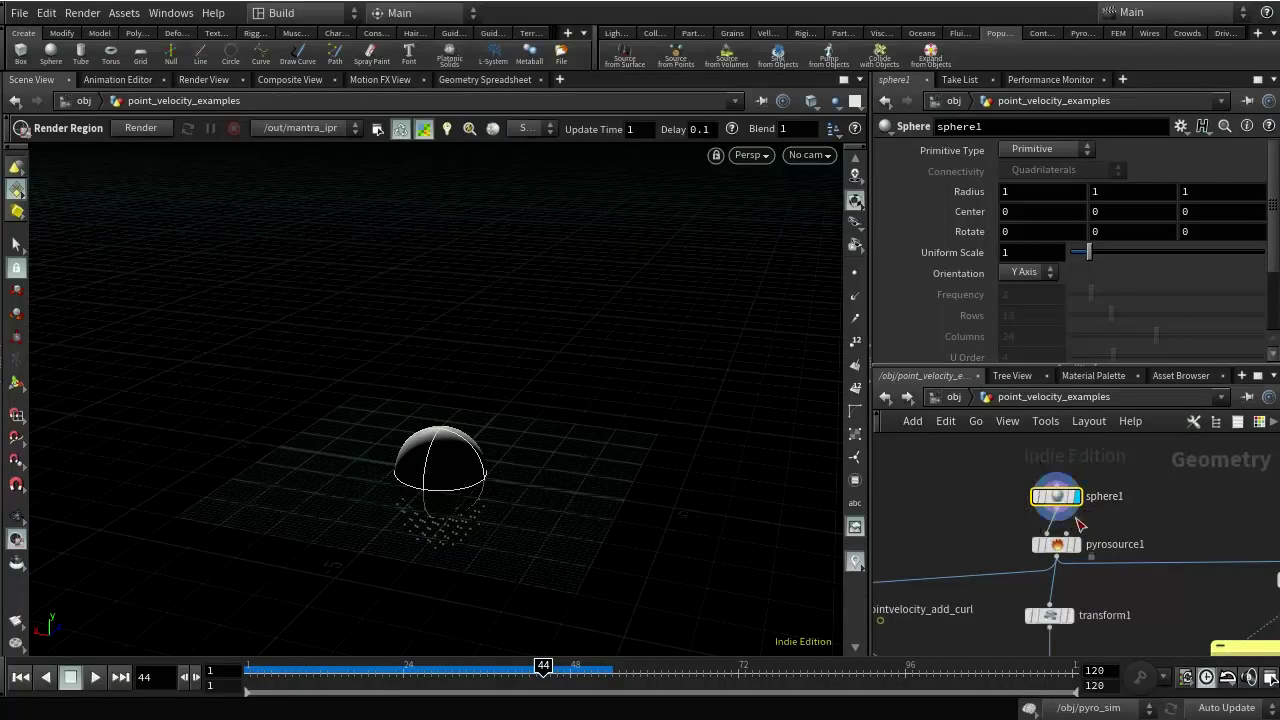
click(1056, 544)
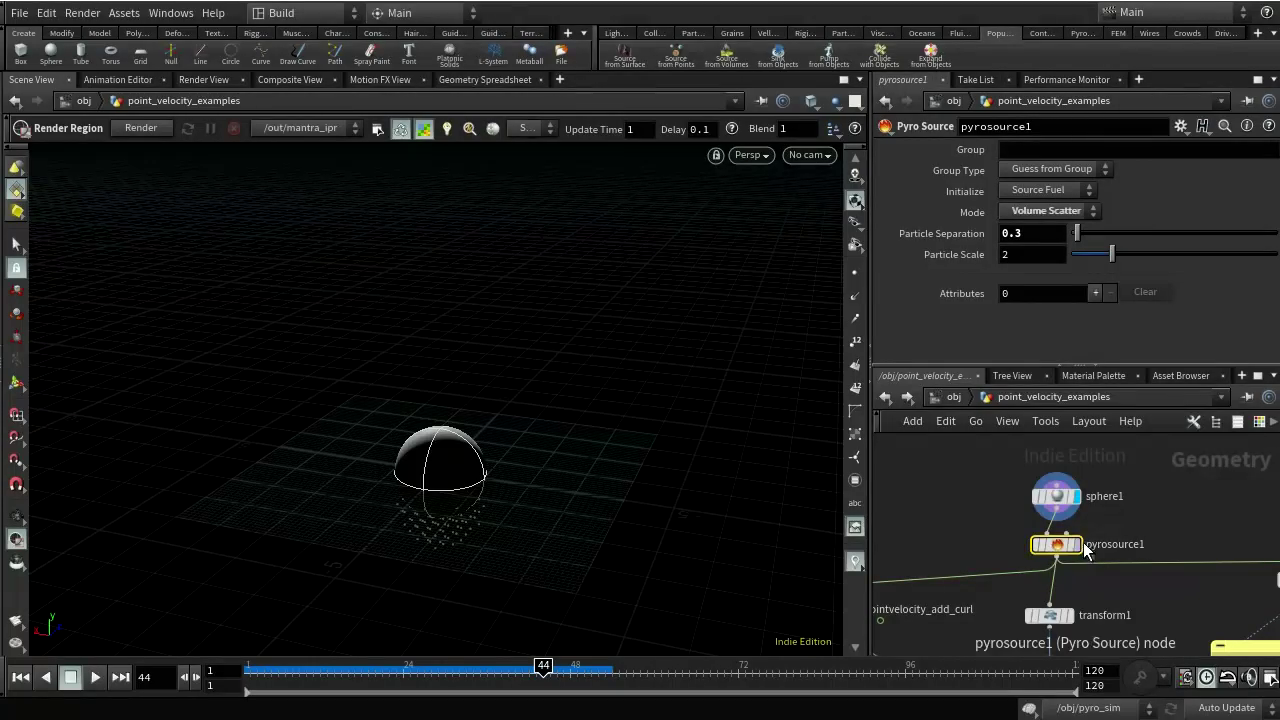
click(1076, 544)
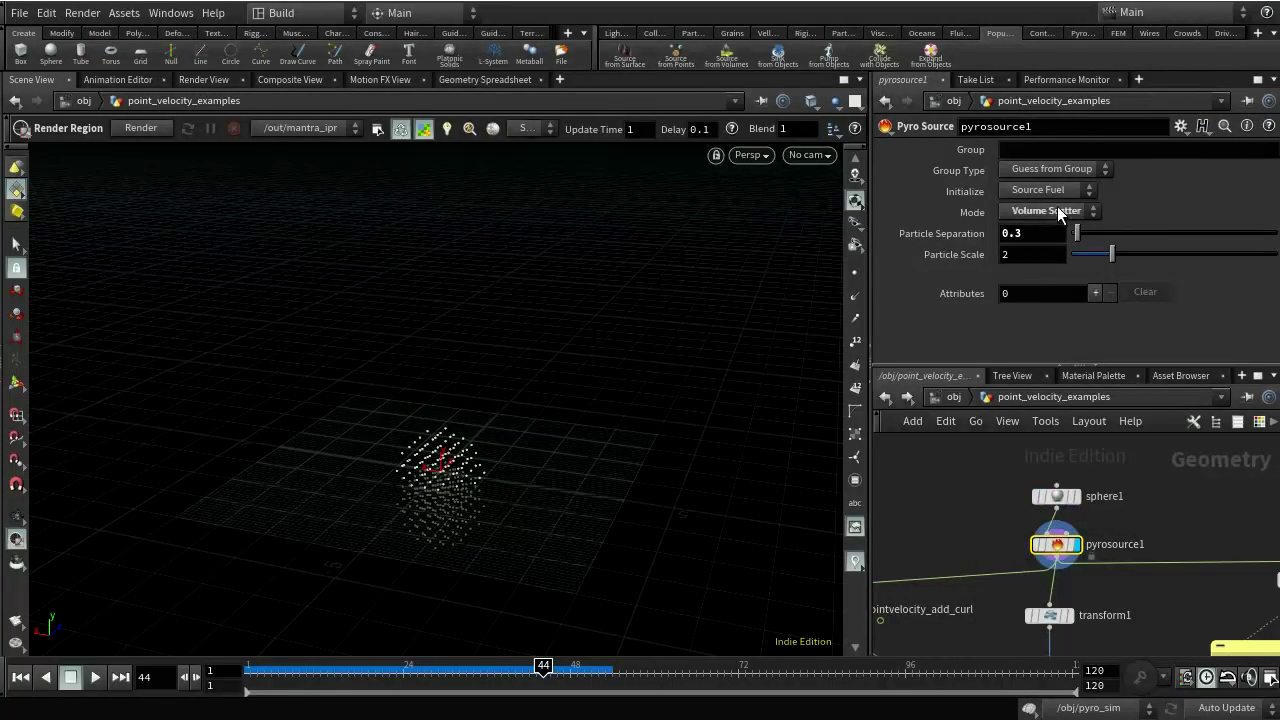
mouse_move(569, 542)
mouse_down()
mouse_move(591, 466)
mouse_move(586, 523)
mouse_up()
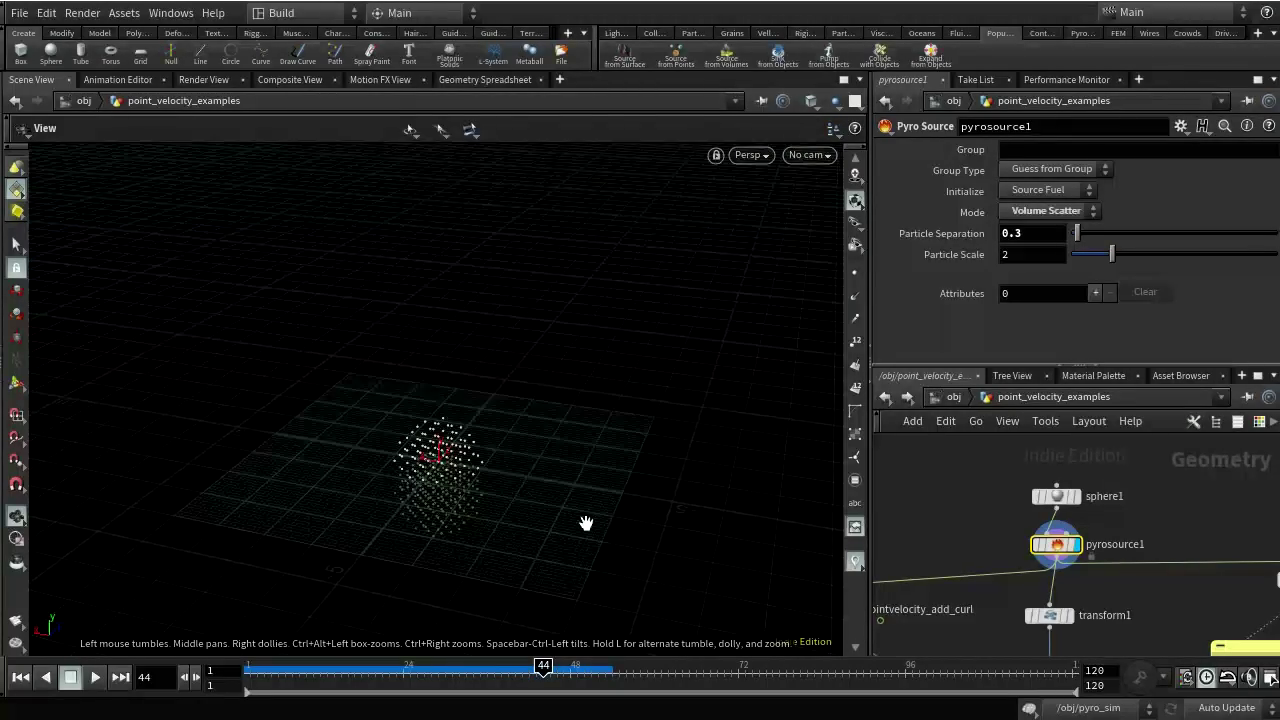
- Show switch1's velocity vectors with pointvelocity_add_curl as its selected input
middle_drag(1165, 614, 1184, 420)
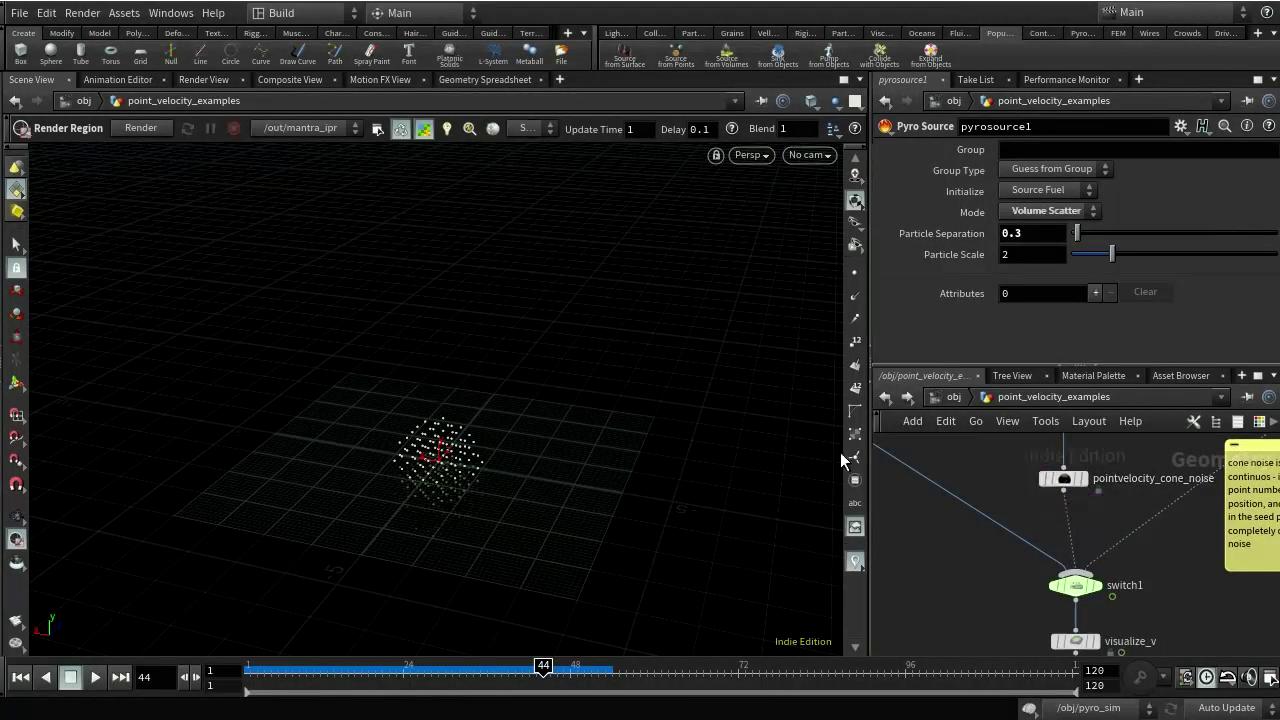
key(Escape)
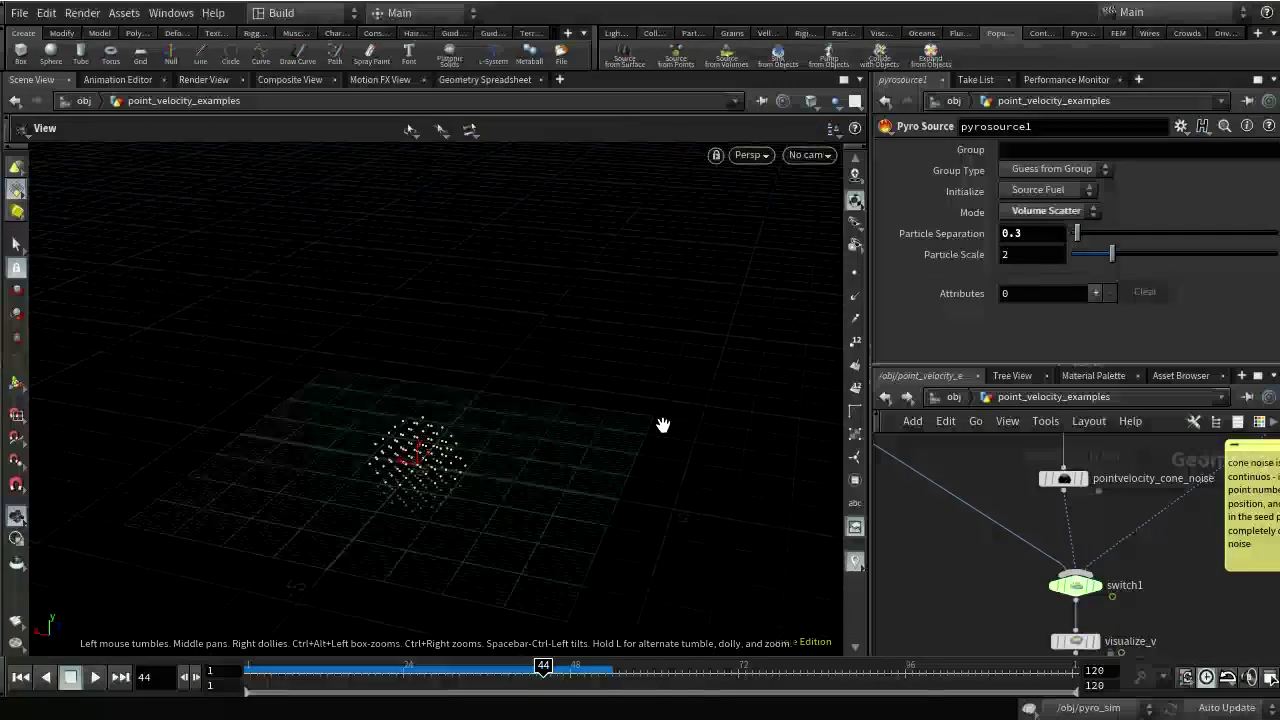
drag(666, 429, 736, 453)
key(ctrl+z)
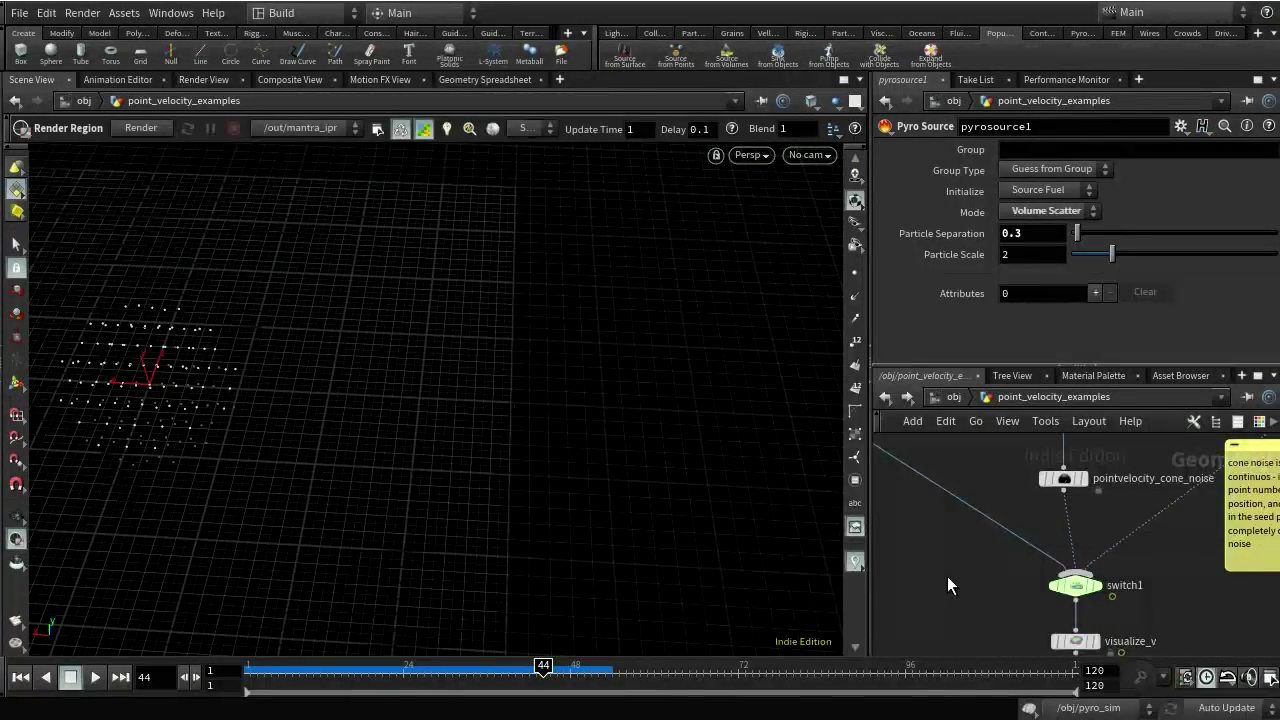
middle_drag(947, 576, 1056, 611)
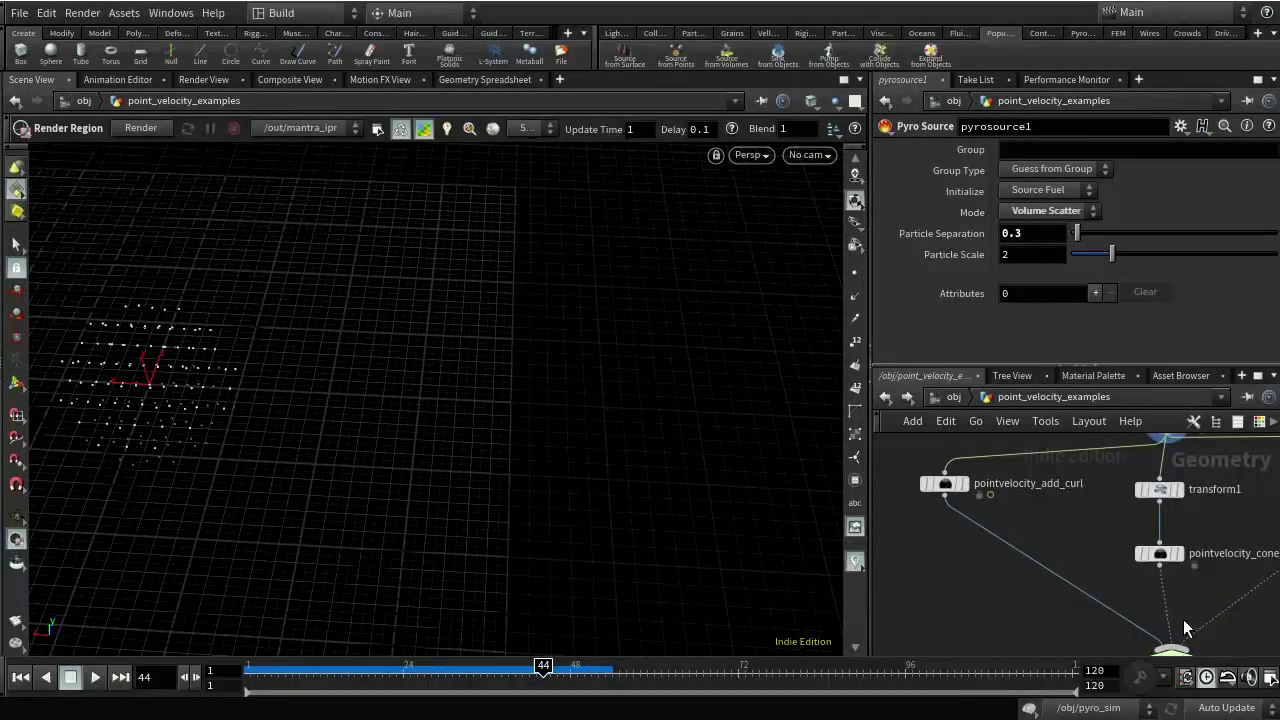
mouse_move(972, 492)
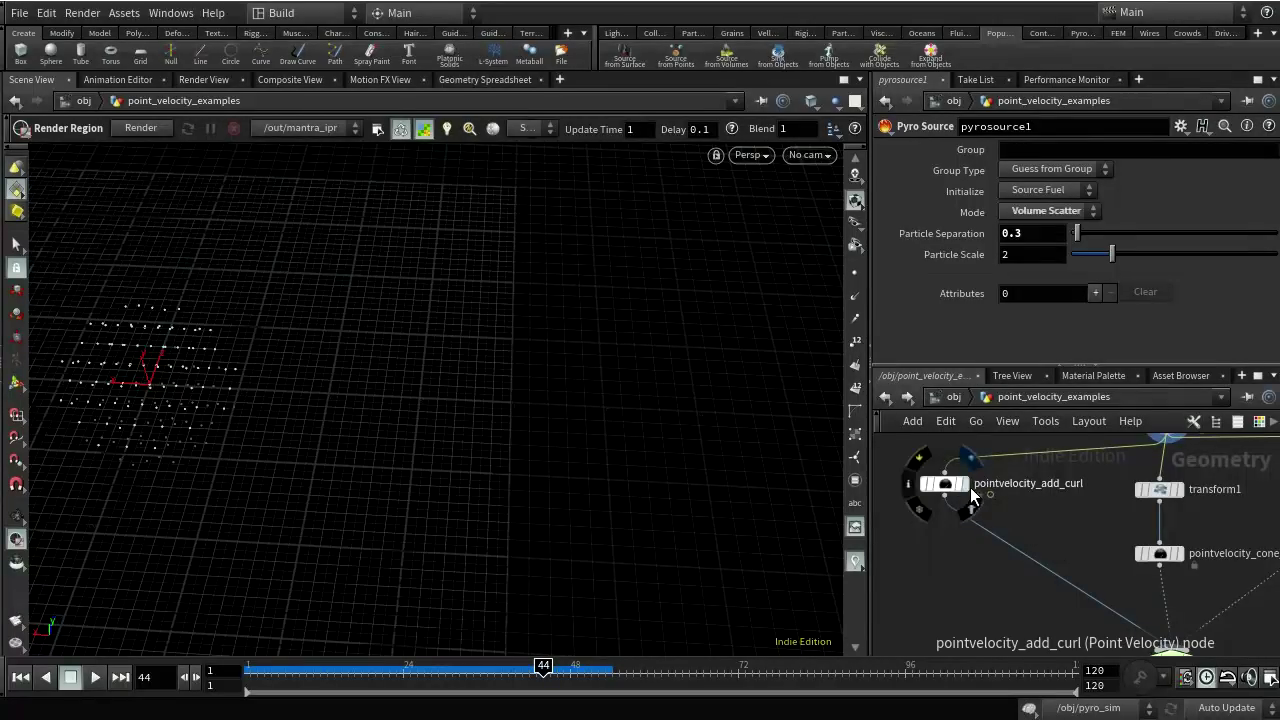
click(1170, 650)
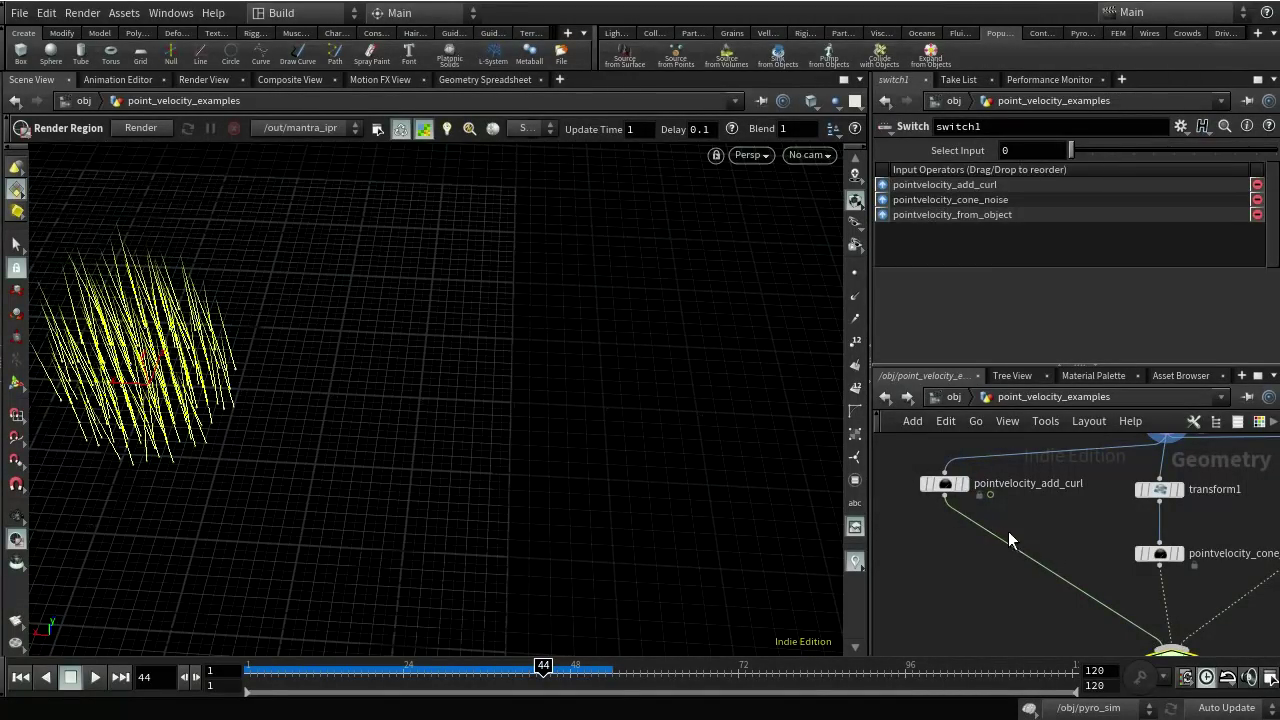
drag(645, 325, 374, 429)
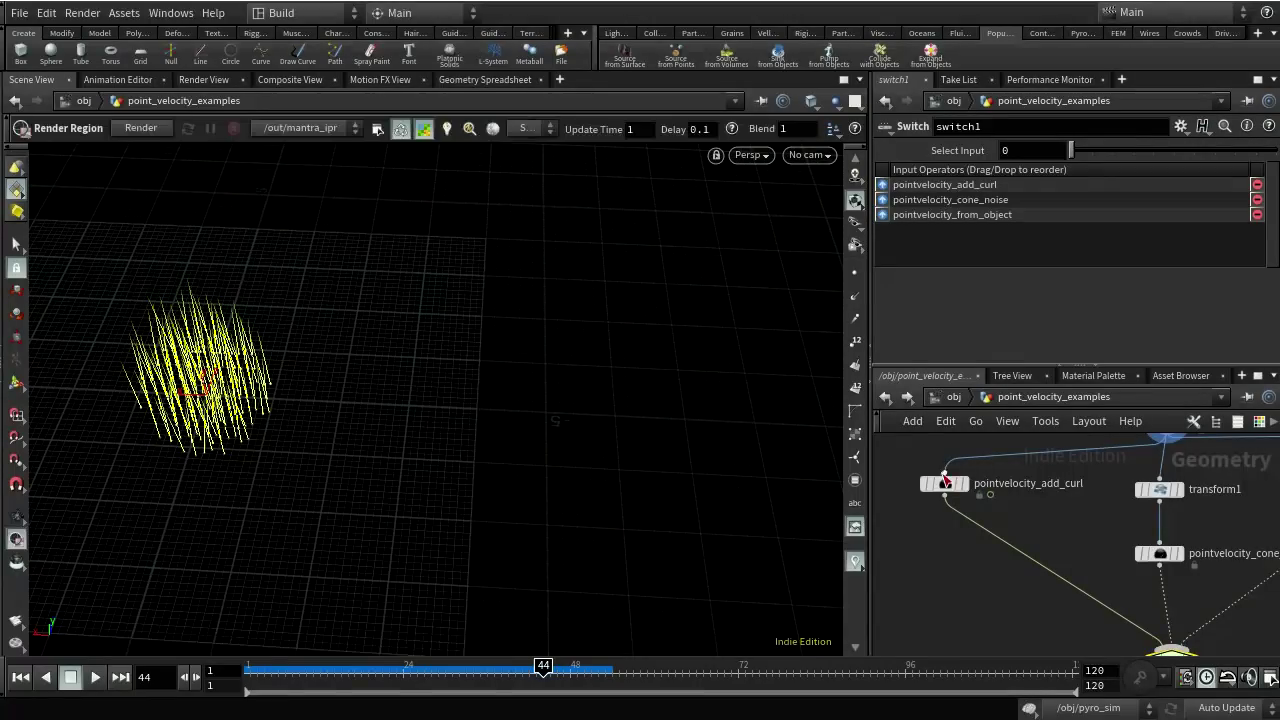
- Toggle Add Curl Noise off and on in pointvelocity_add_curl and frame the points to compare their velocity vectors
click(940, 483)
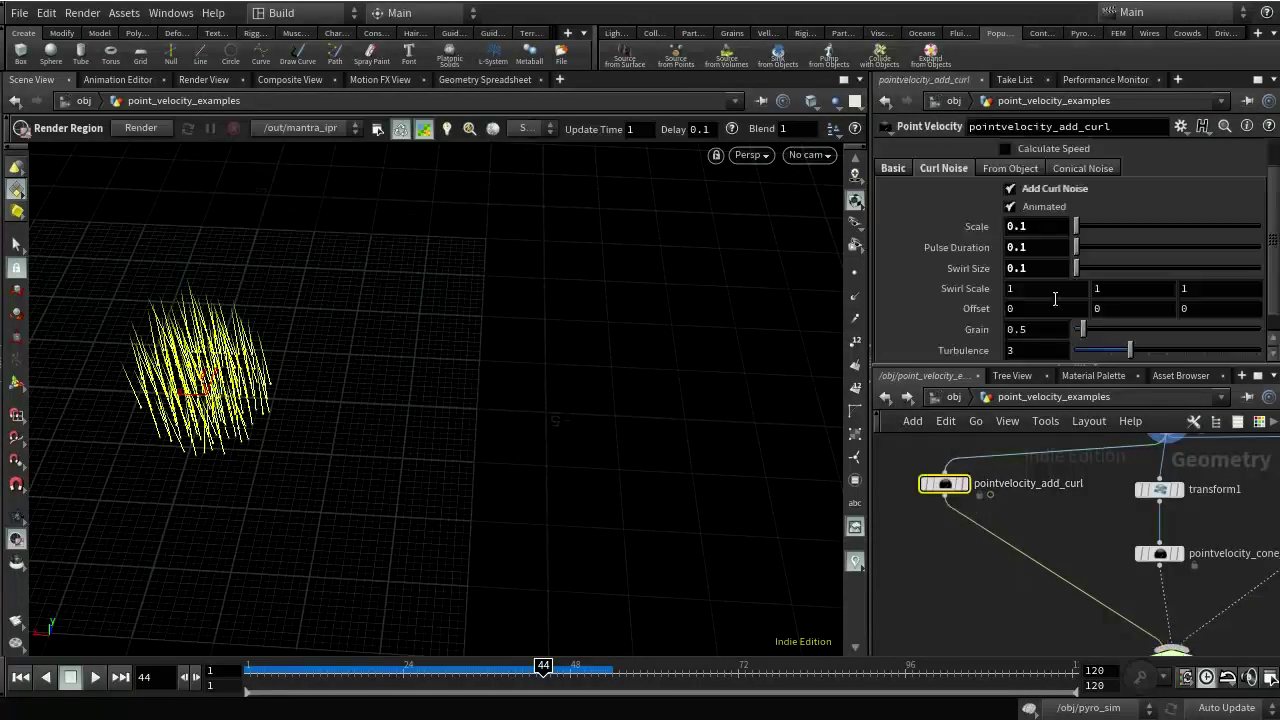
scroll(973, 220, up, 2)
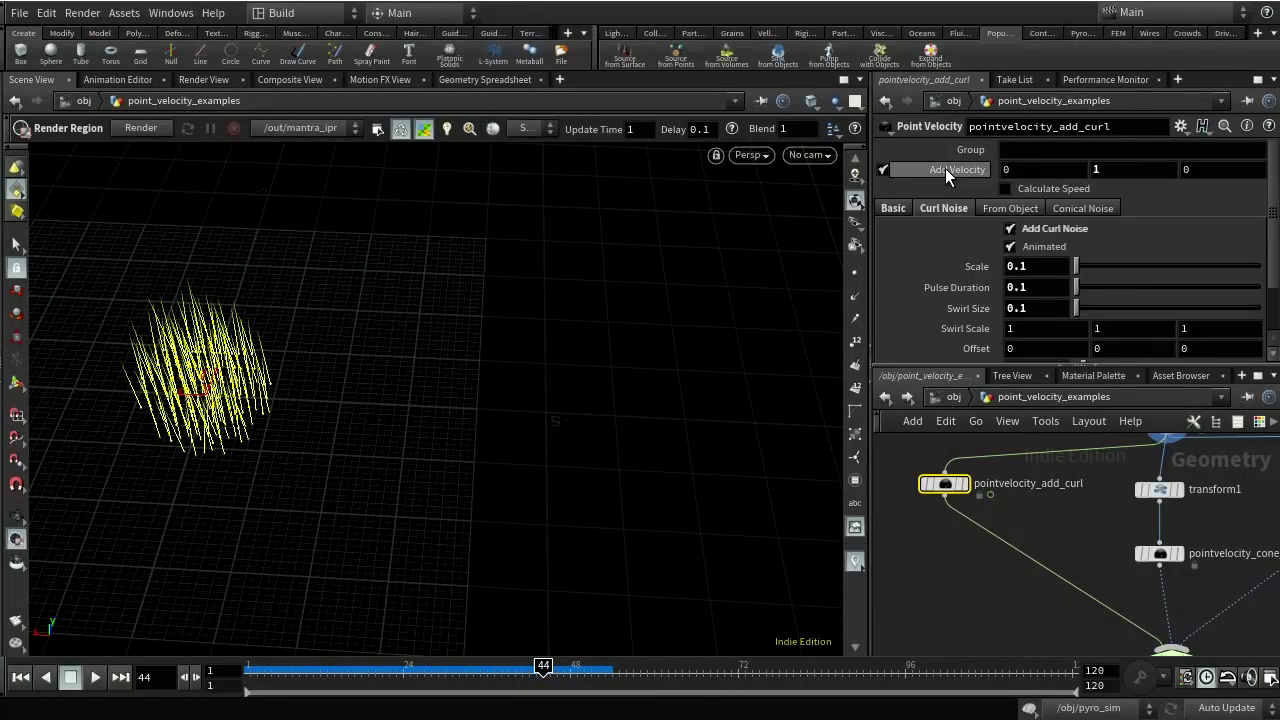
click(1011, 228)
click(1011, 228)
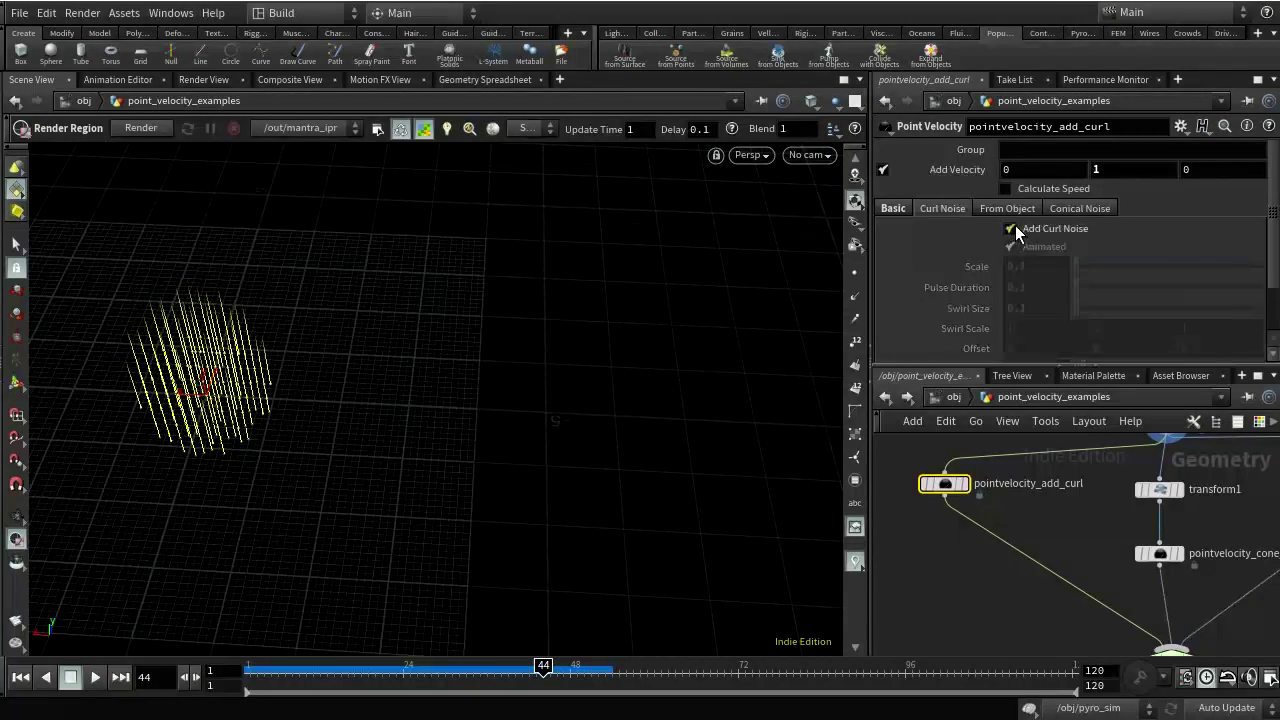
key(Escape)
drag(329, 417, 346, 363)
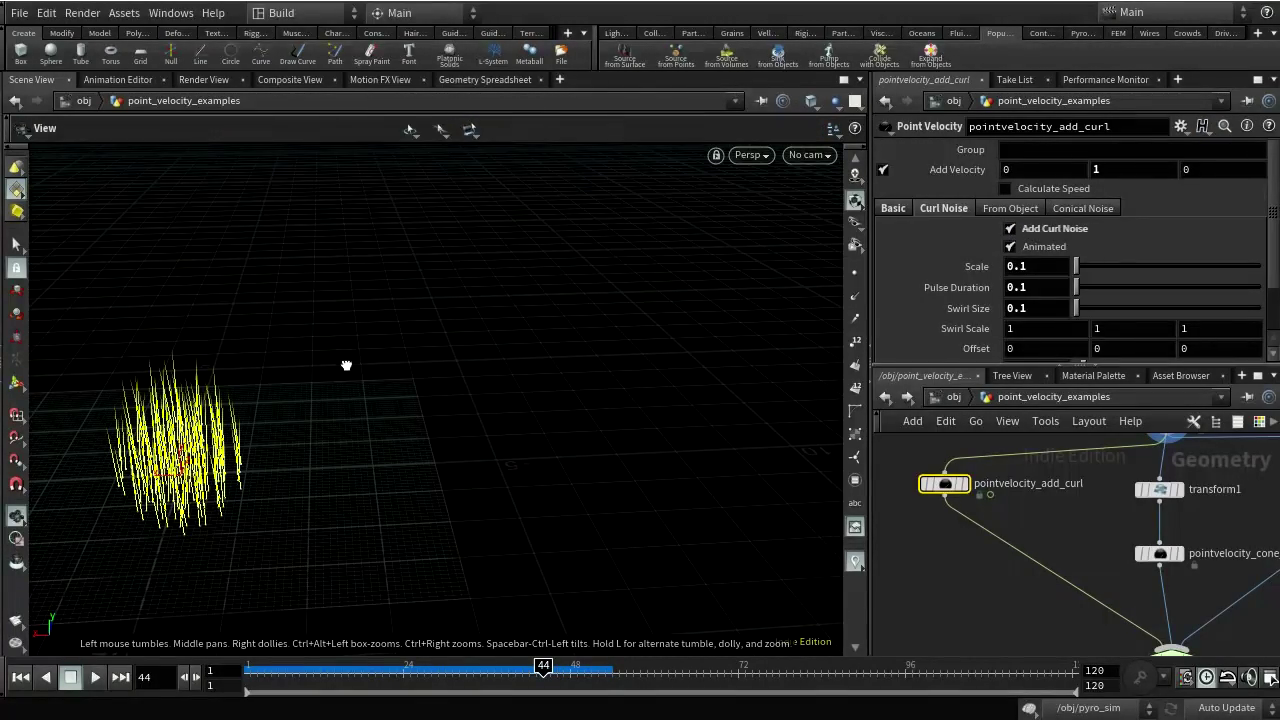
key(g)
scroll(474, 357, down, 4)
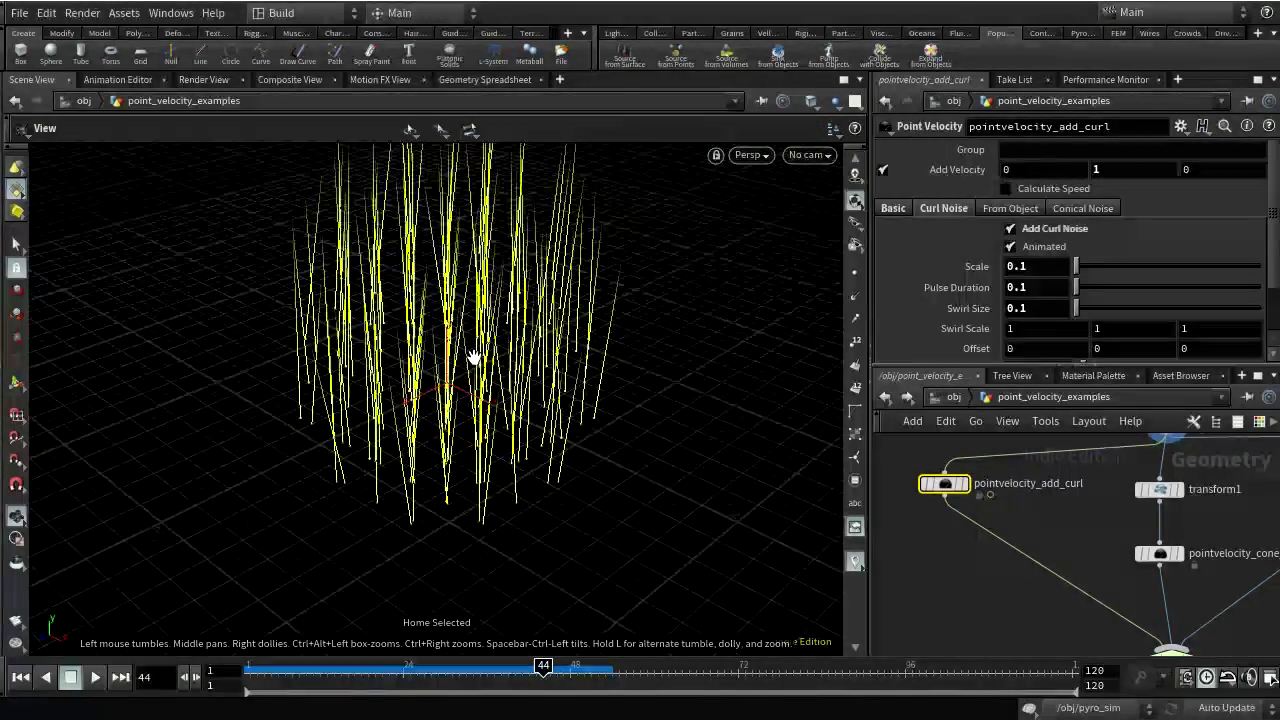
drag(474, 357, 583, 394)
key(Escape)
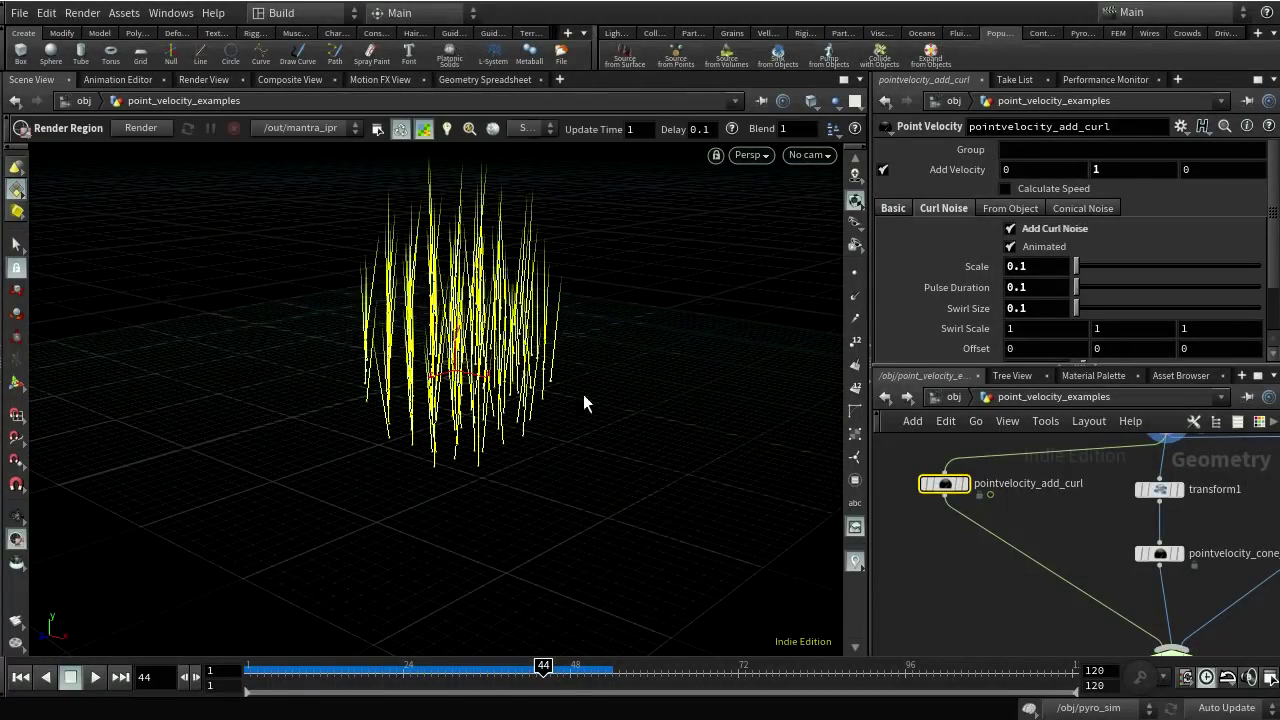
- Test the curl noise Scale and scrub the early frames to check the animated velocities, ending on frame 1
middle_click(1053, 266)
middle_drag(1053, 266, 1050, 296)
drag(268, 668, 333, 665)
drag(256, 665, 252, 665)
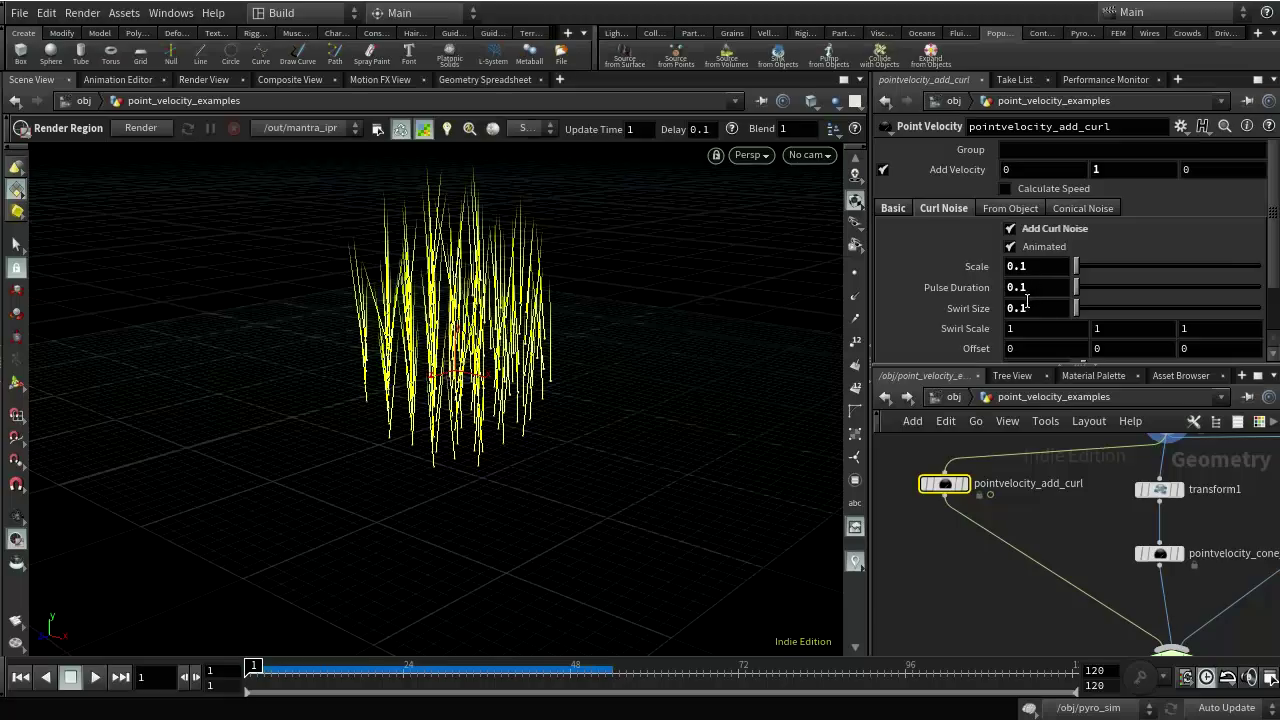
- Set the curl noise Pulse Duration to 2 and scrub the first frames to check the animation speed
click(1030, 288)
text(2)
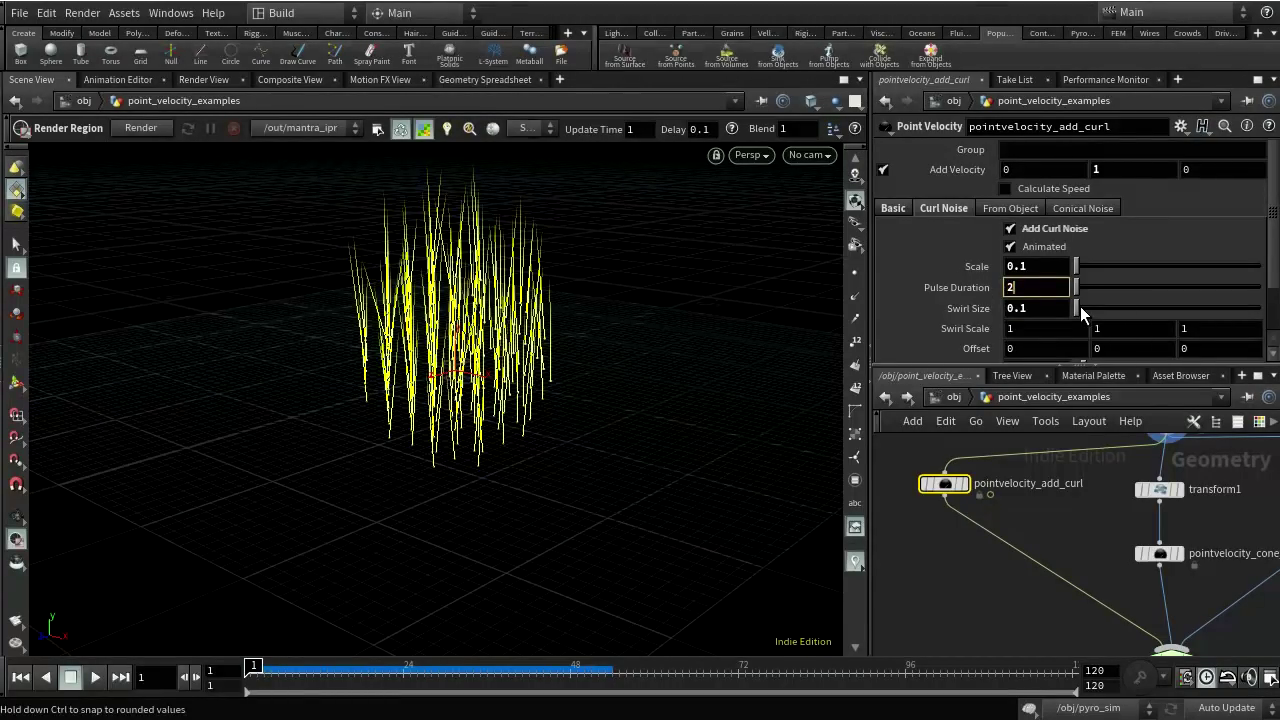
key(Return)
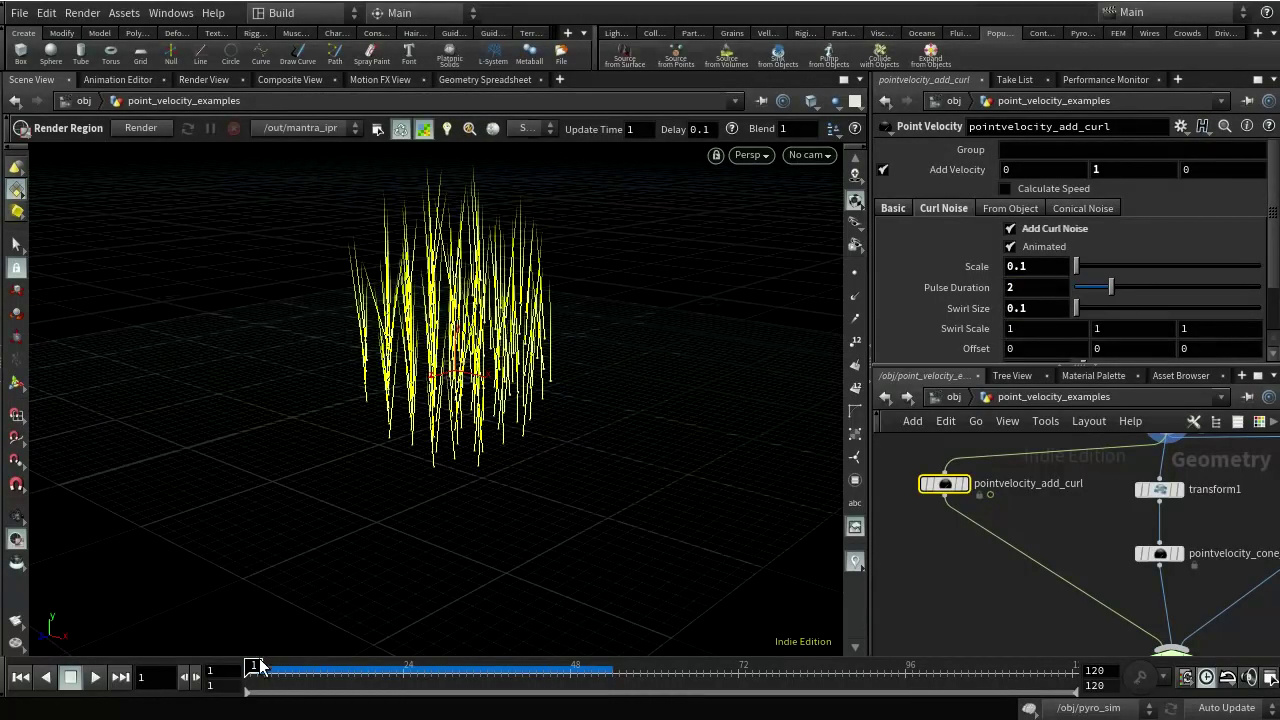
mouse_move(263, 666)
mouse_down()
mouse_move(597, 670)
mouse_move(253, 670)
mouse_up()
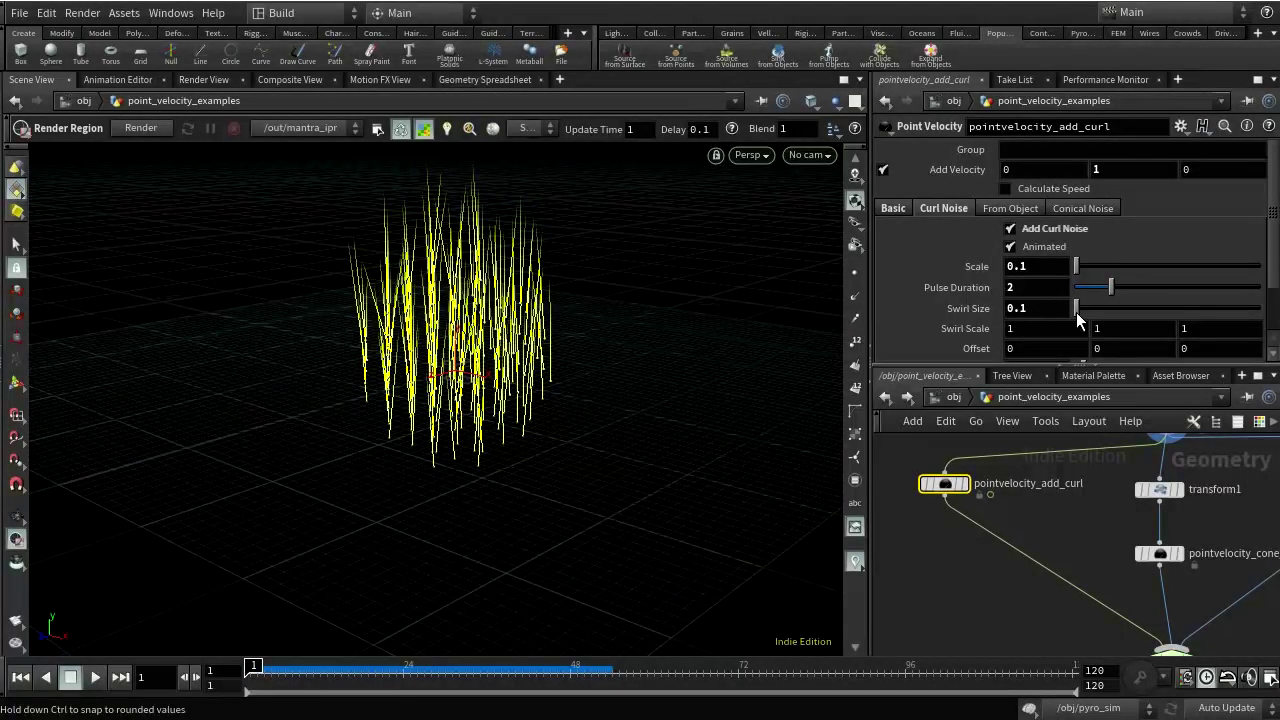
- Compare the curl noise with a Swirl Size of 10 and reduce the Swirl Size to 0.05
drag(1076, 312, 1275, 310)
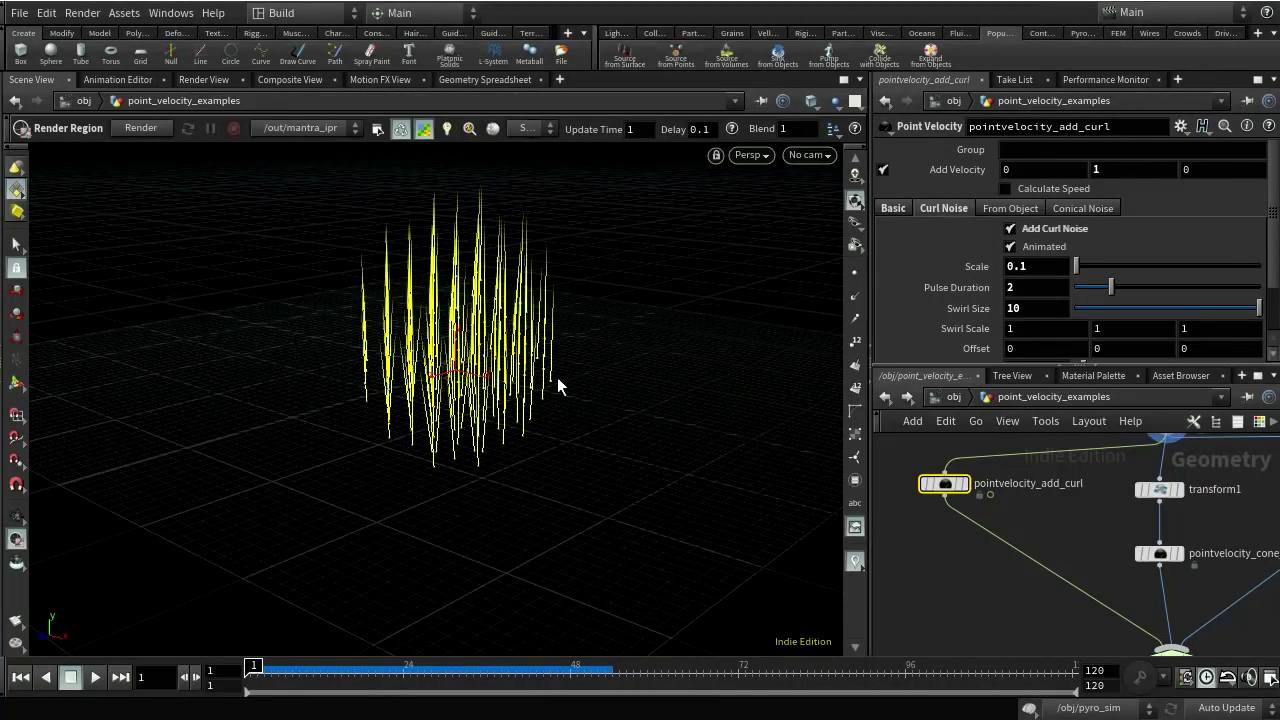
drag(1258, 309, 1075, 318)
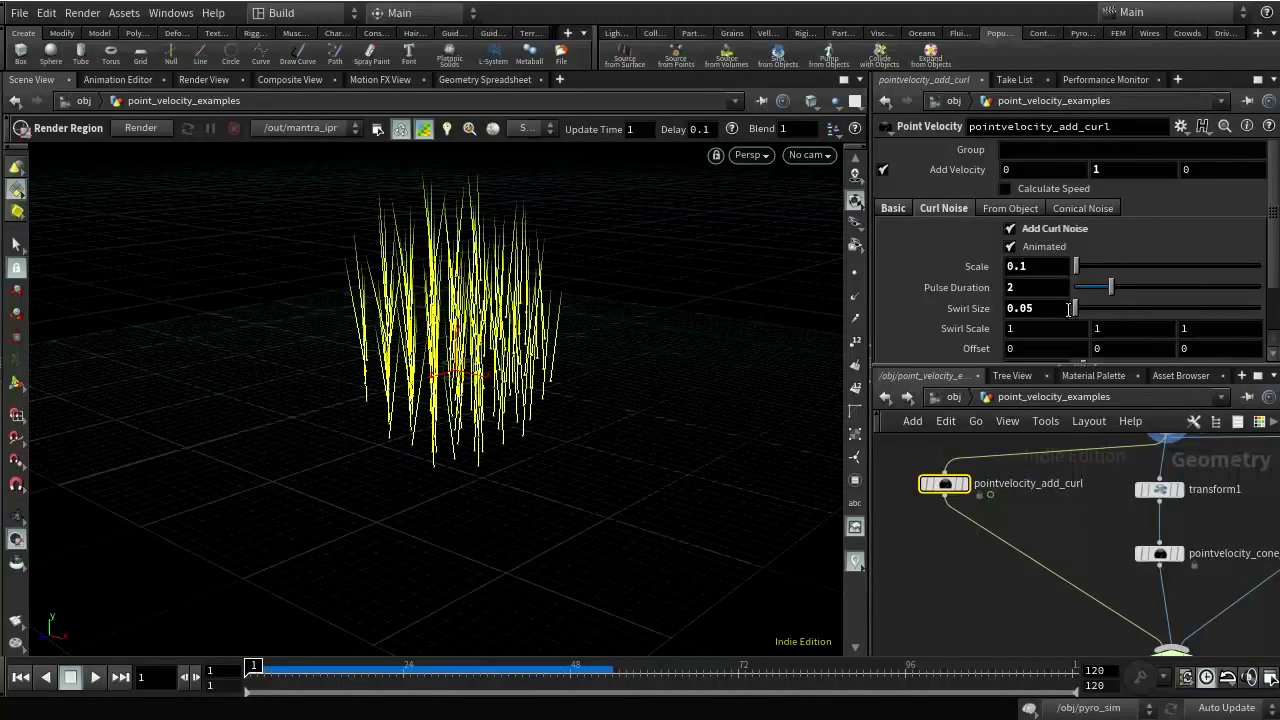
scroll(1081, 320, down, 2)
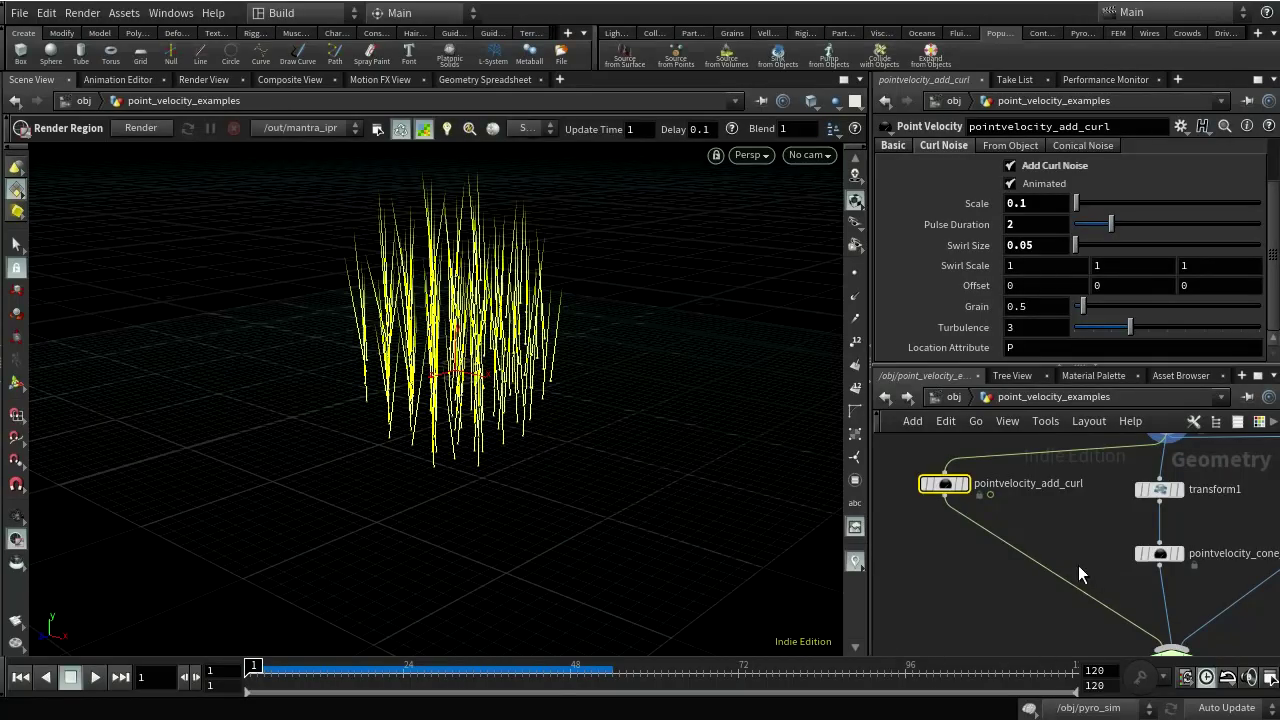
- View the conical noise settings of pointvelocity_add_curl and set switch1's Select Input to 1
middle_drag(1065, 542, 1081, 619)
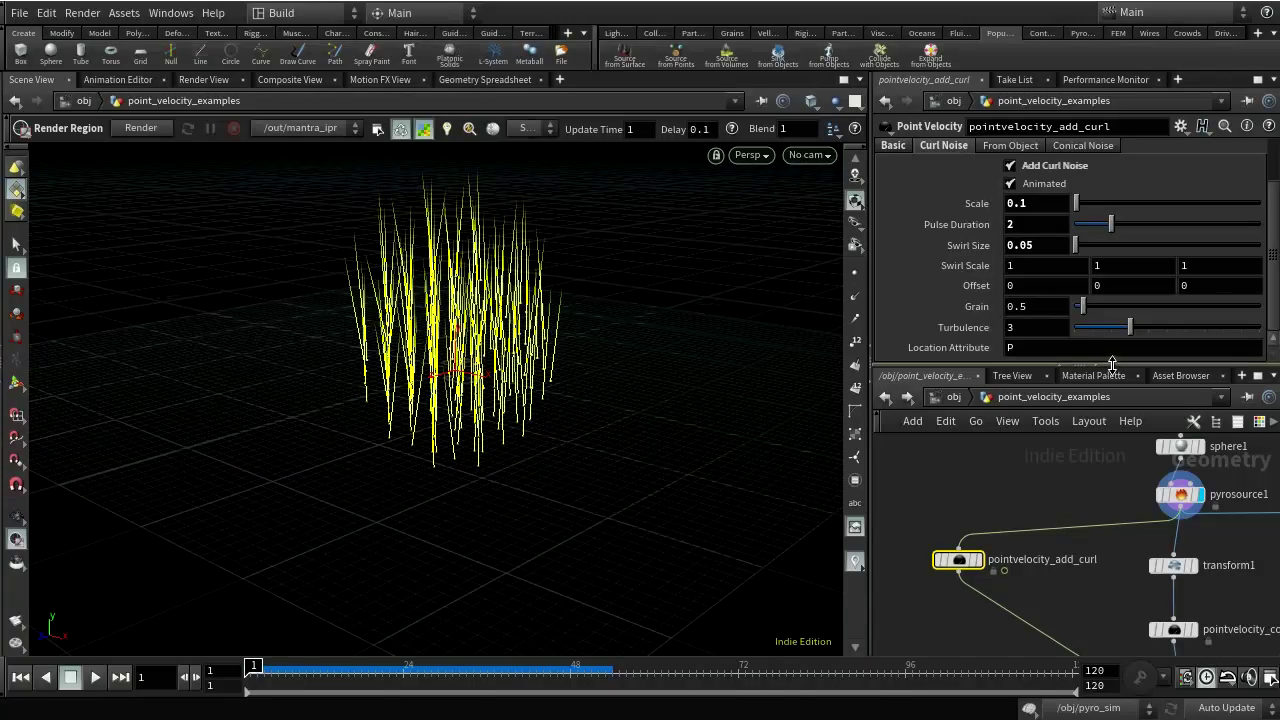
click(1064, 142)
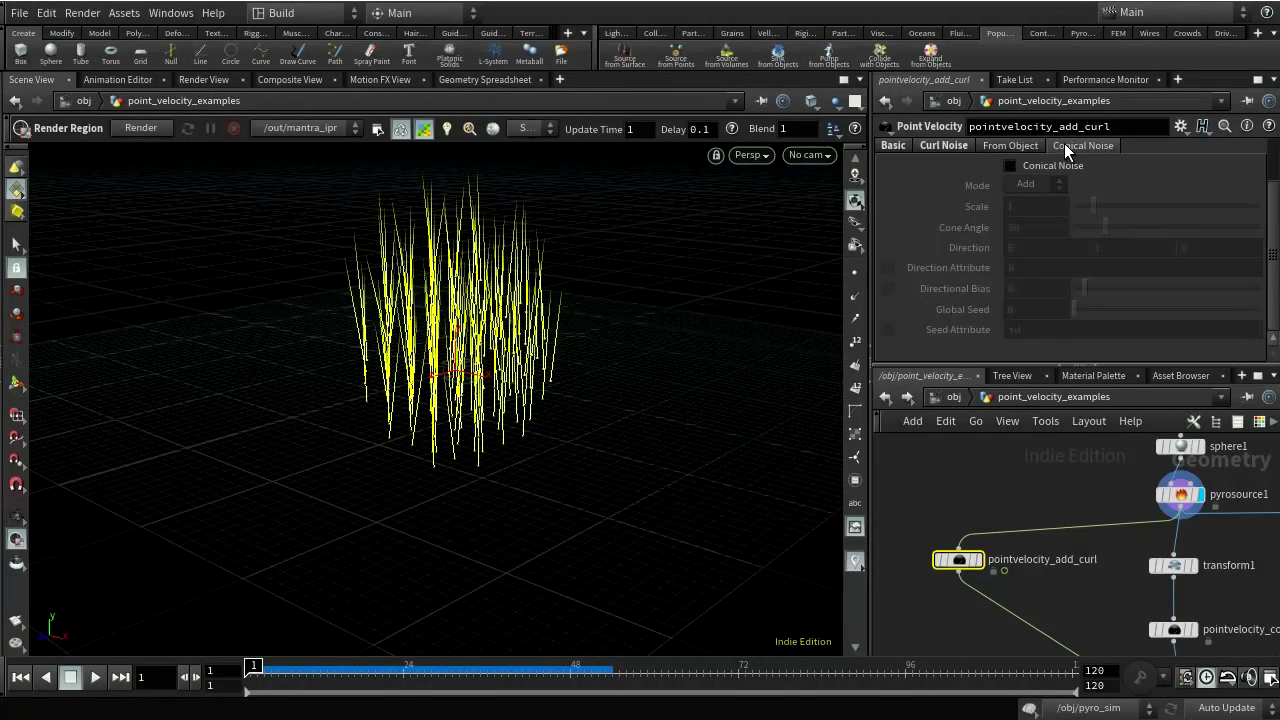
scroll(1111, 643, down, 5)
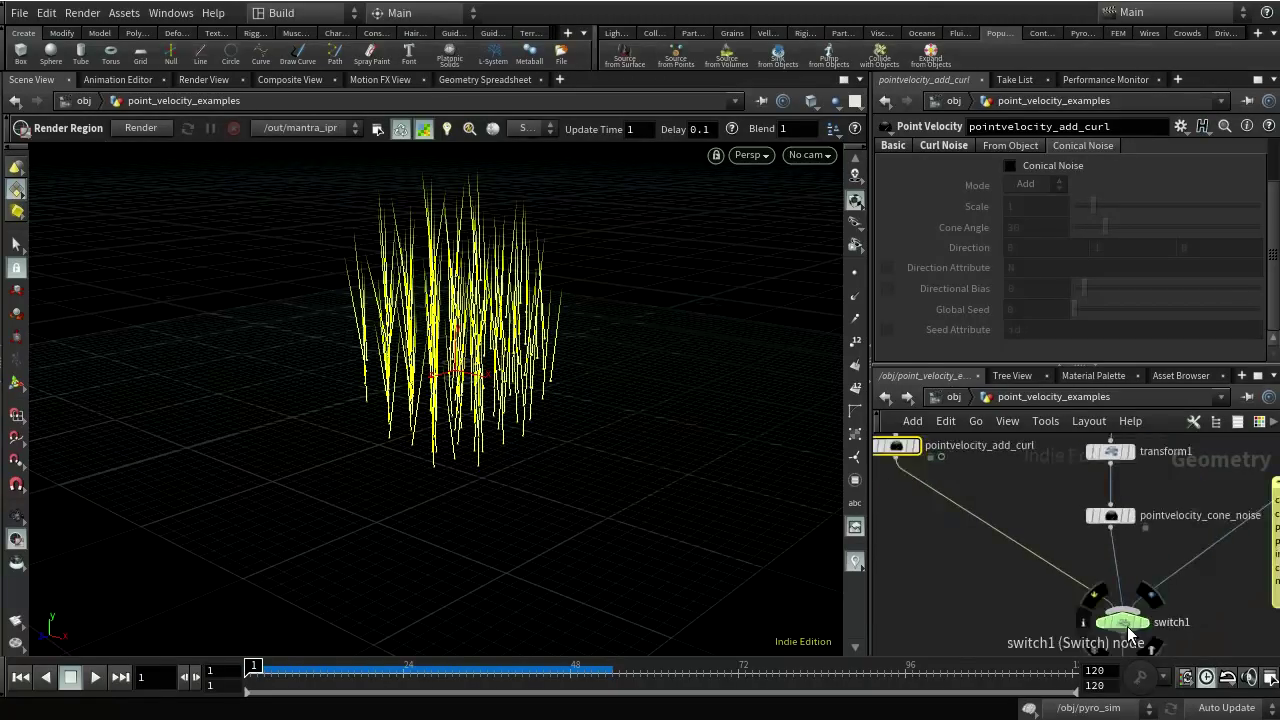
click(1124, 624)
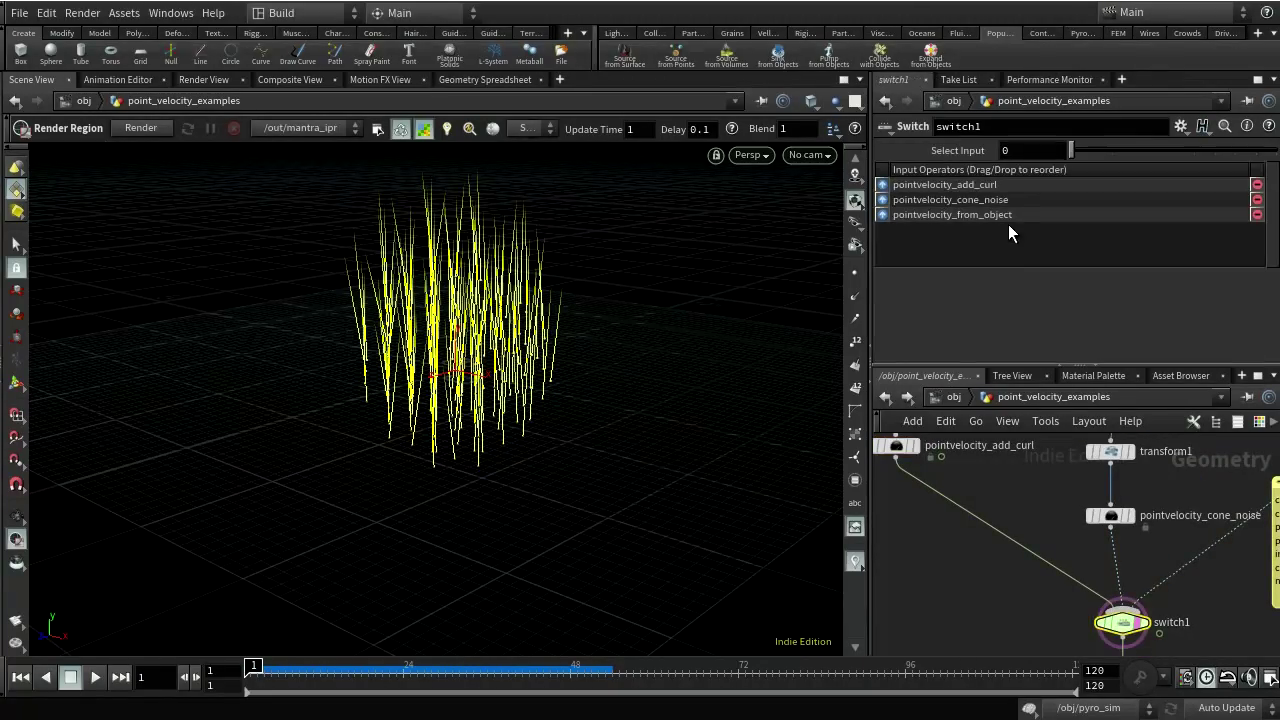
click(1089, 149)
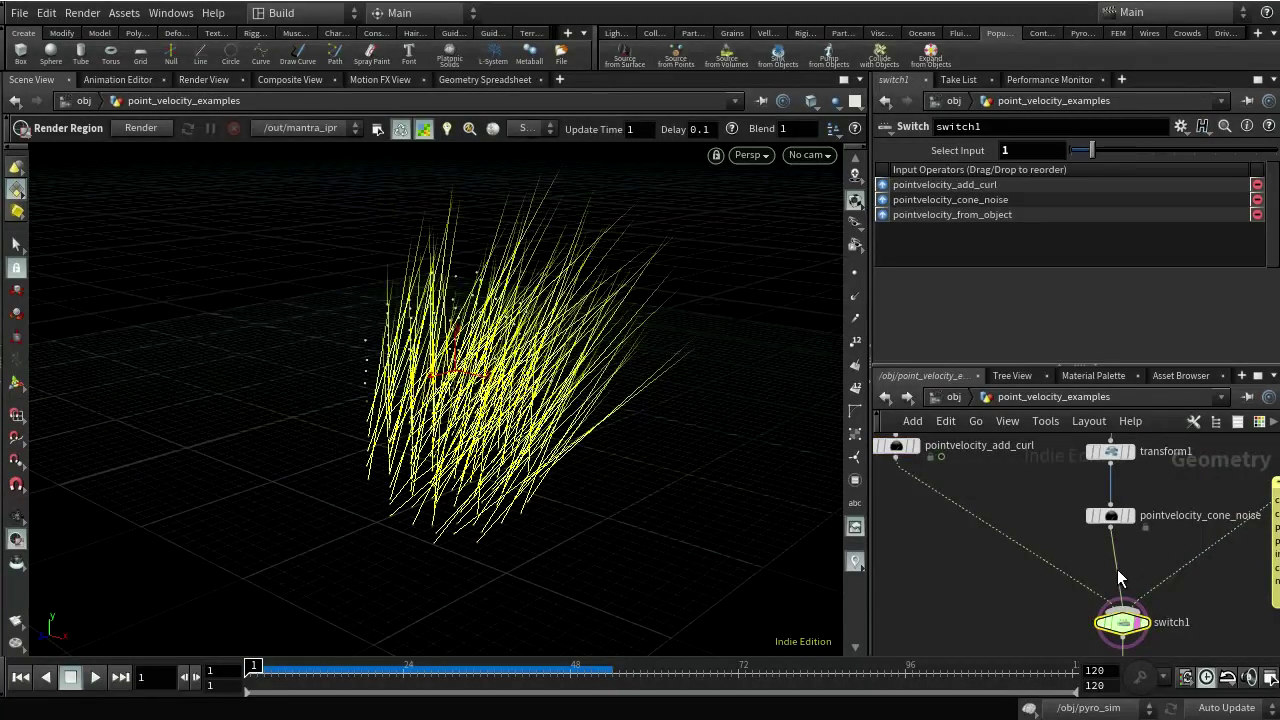
- Disable Add Velocity in pointvelocity_cone_noise so only the conical noise drives the velocities
middle_drag(1157, 565, 1107, 574)
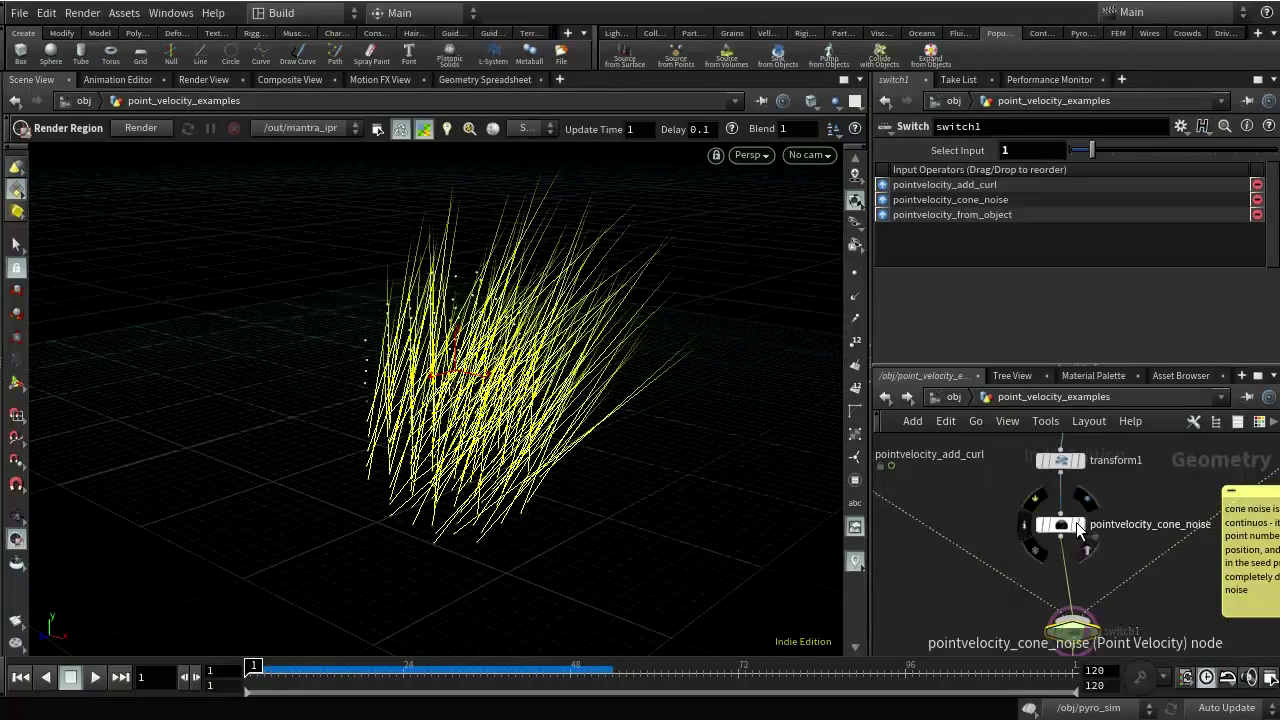
click(1057, 522)
scroll(1064, 265, up, 2)
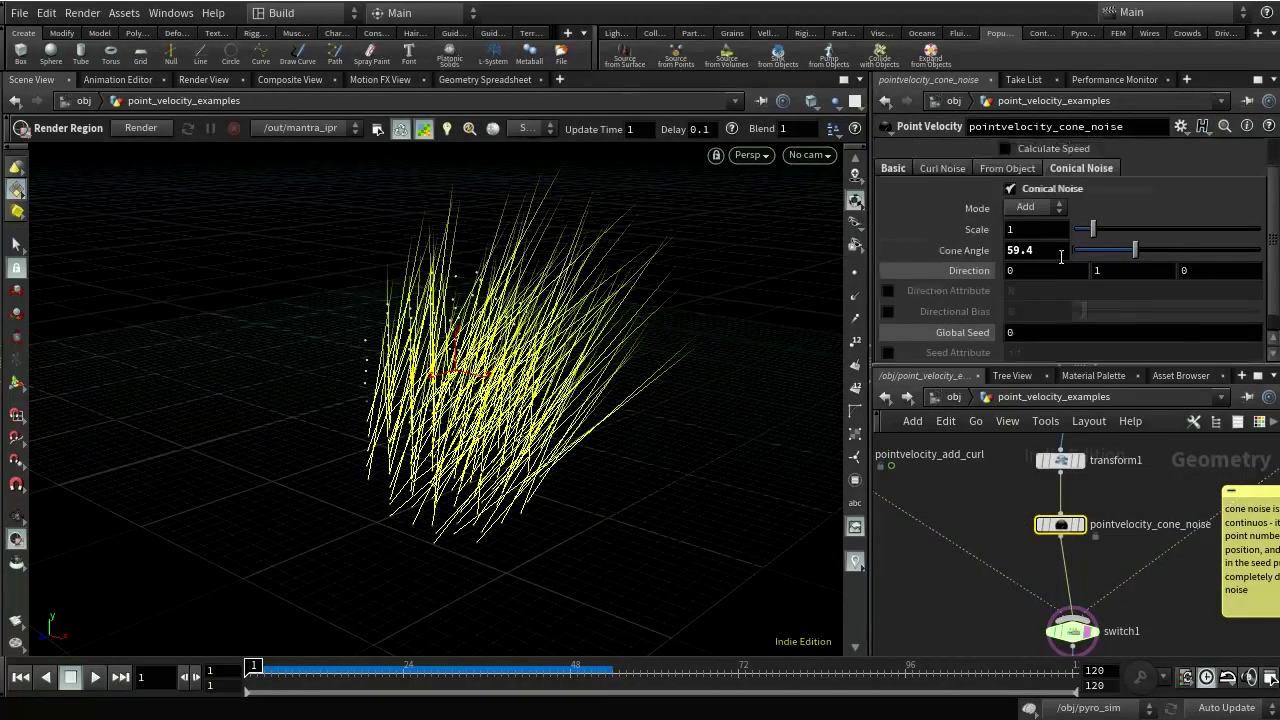
scroll(1061, 256, up, 2)
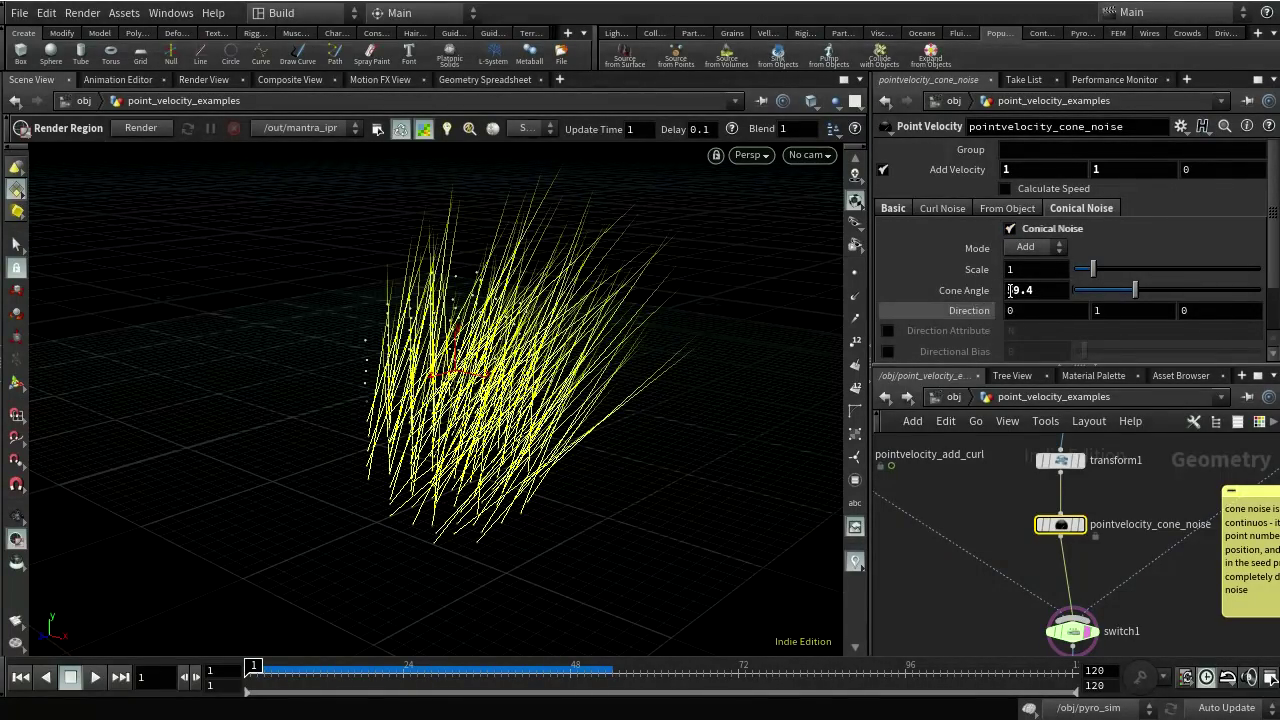
click(883, 170)
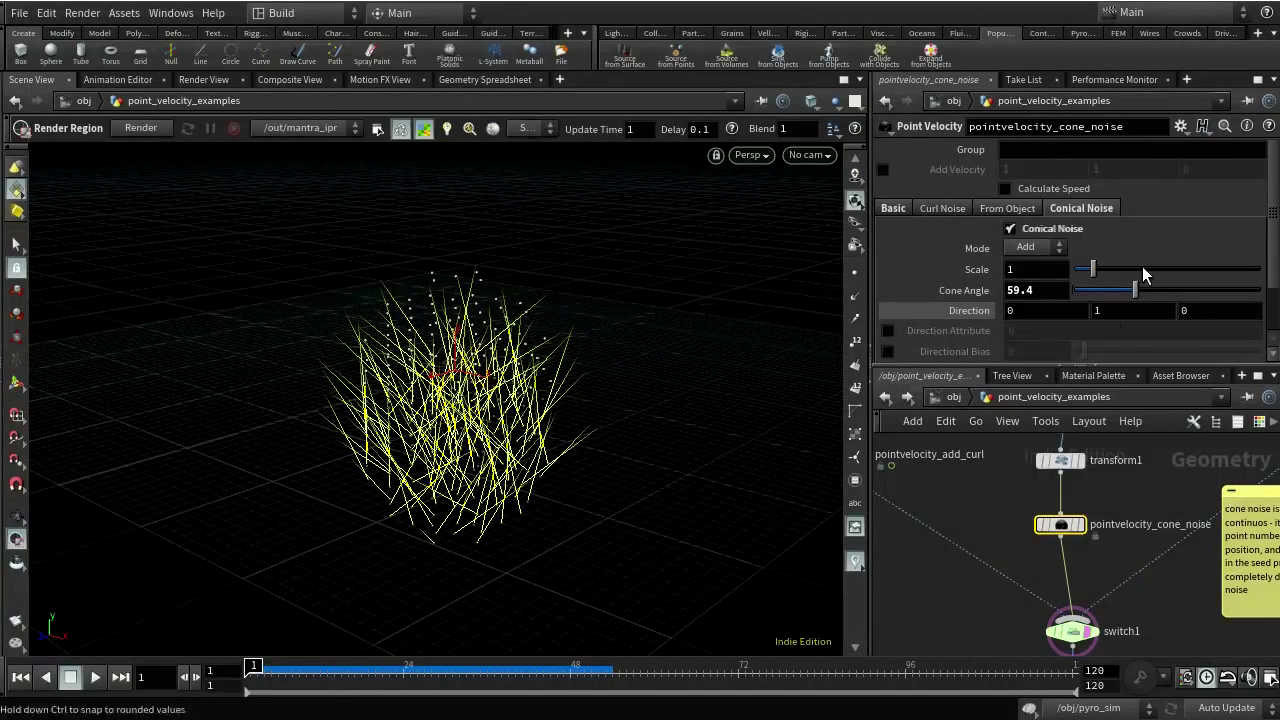
- Set the conical noise Cone Angle to 0 for comparison and raise it to 20.2
double_click(1018, 290)
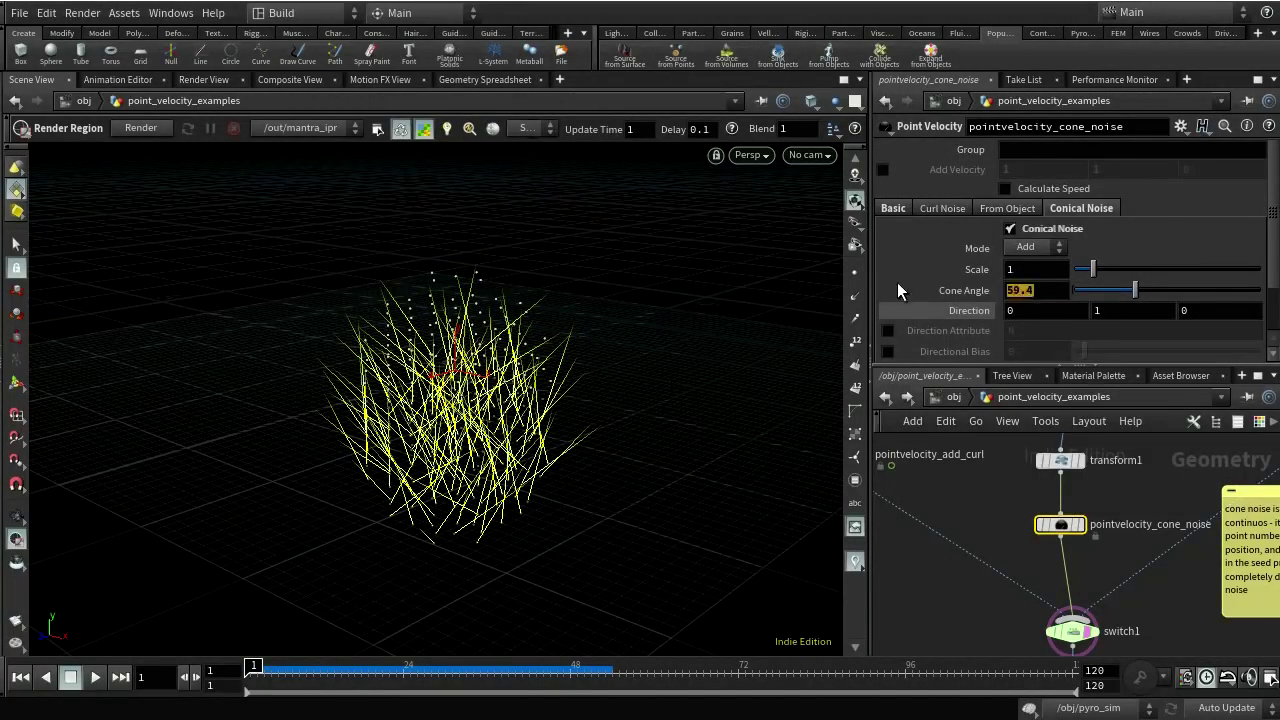
text(0)
key(Return)
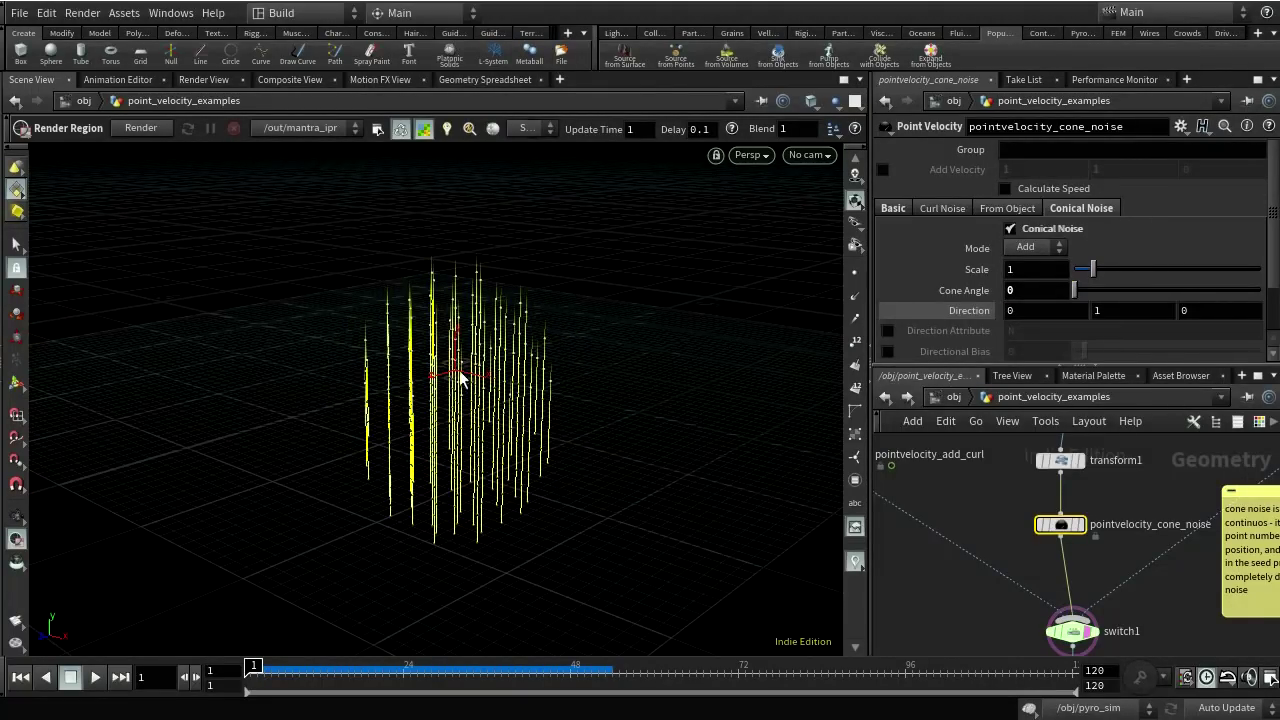
middle_drag(1016, 290, 1120, 290)
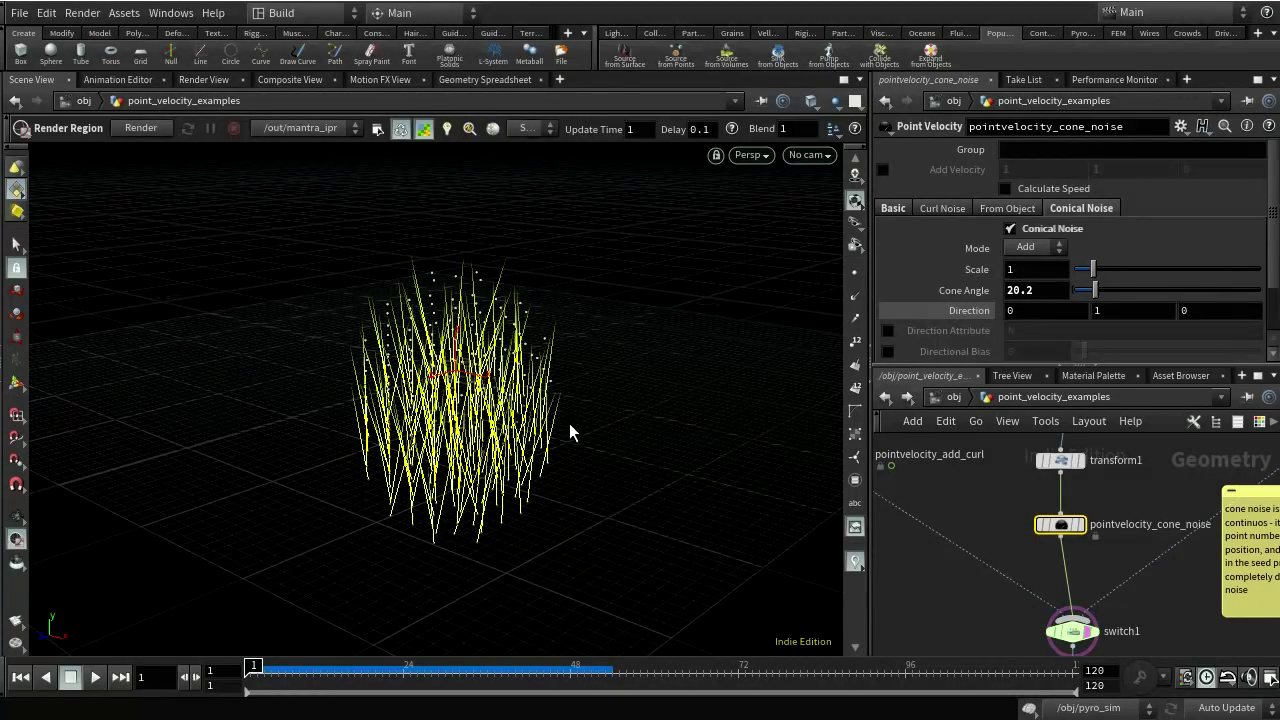
- Review the remaining conical noise settings, check transform1's translation, and display pointvelocity_cone_noise
scroll(1057, 281, down, 3)
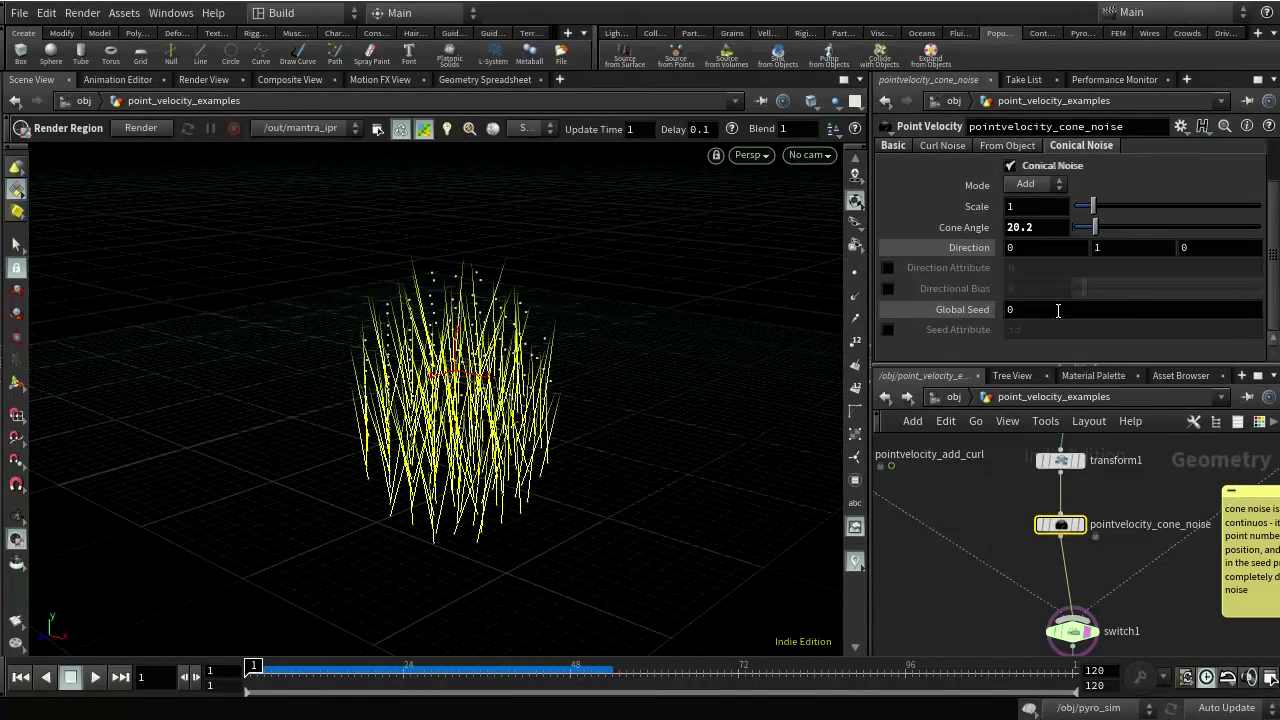
mouse_move(1072, 460)
click(1062, 460)
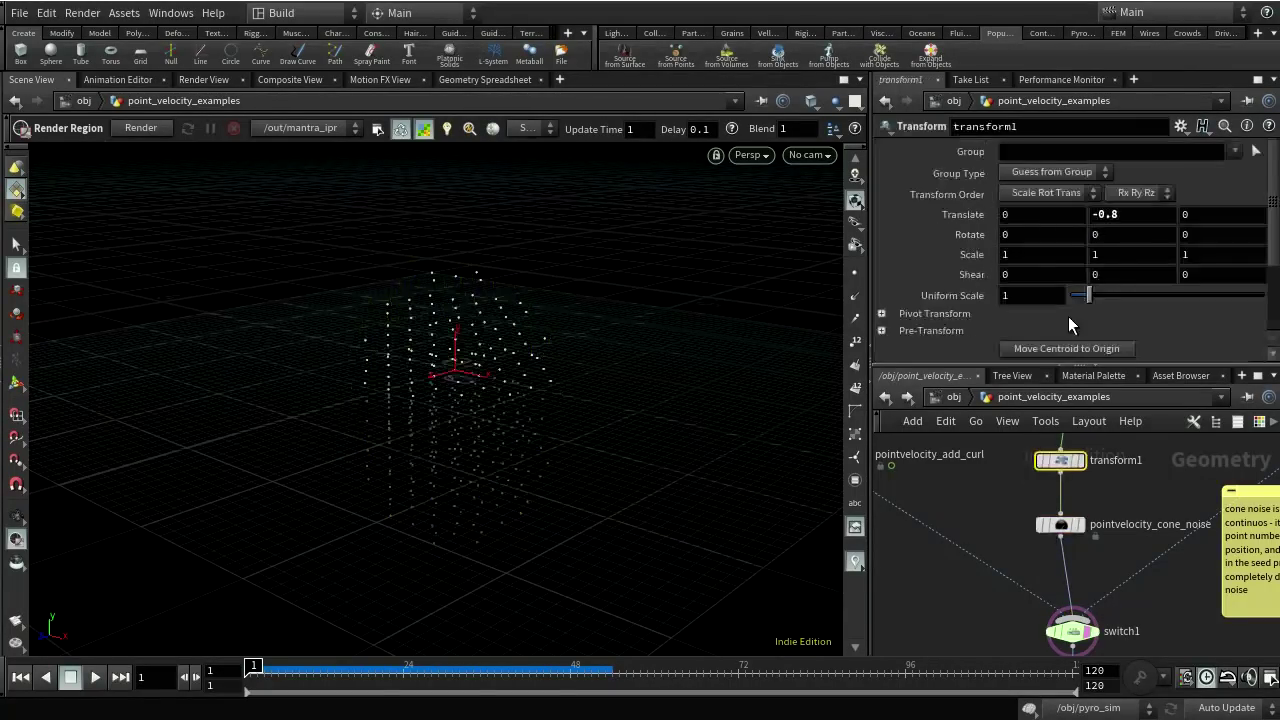
middle_click(1121, 225)
click(1081, 526)
click(1060, 524)
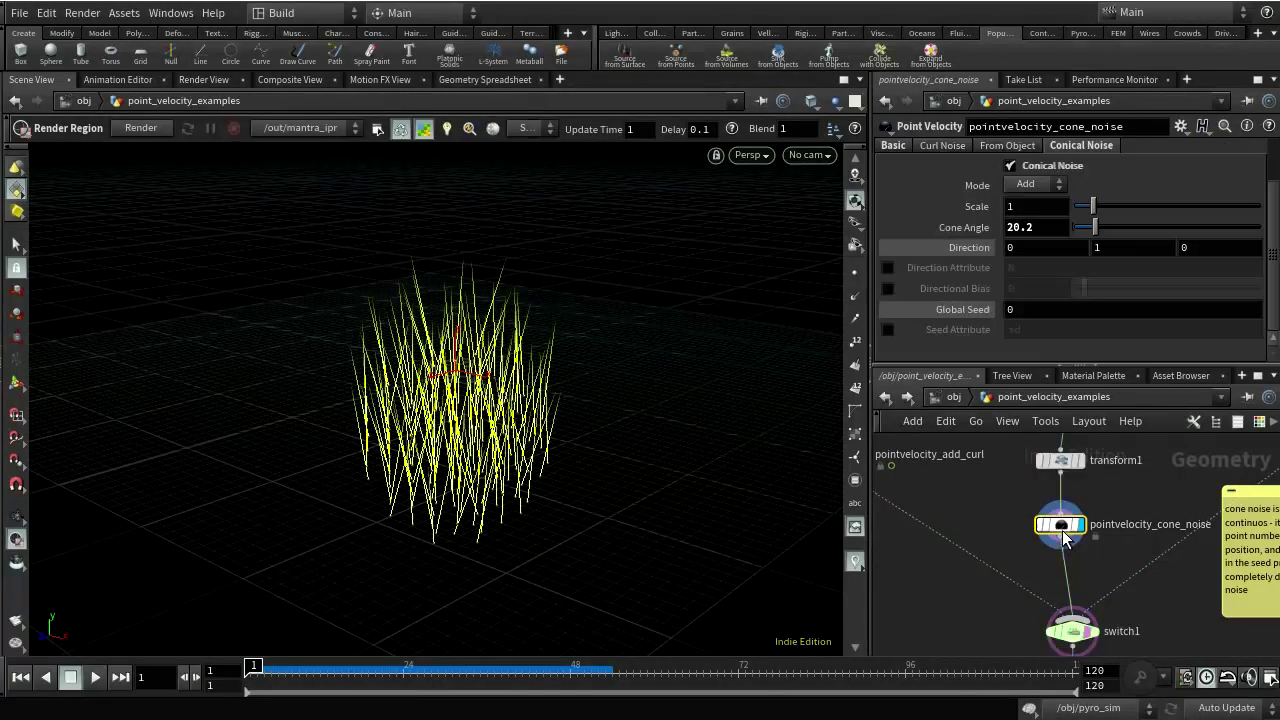
- Check transform1's translation and set the conical noise Global Seed of pointvelocity_cone_noise to $T
click(1060, 460)
middle_drag(1131, 210, 1204, 370)
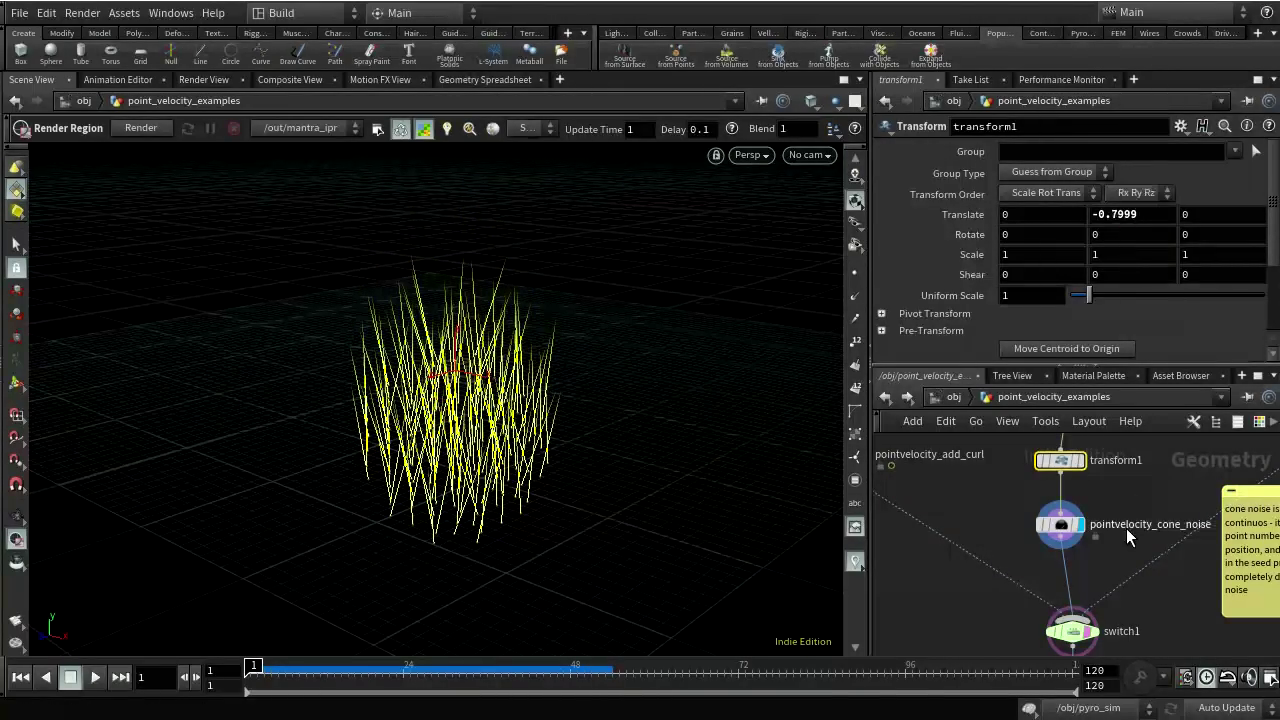
click(1066, 522)
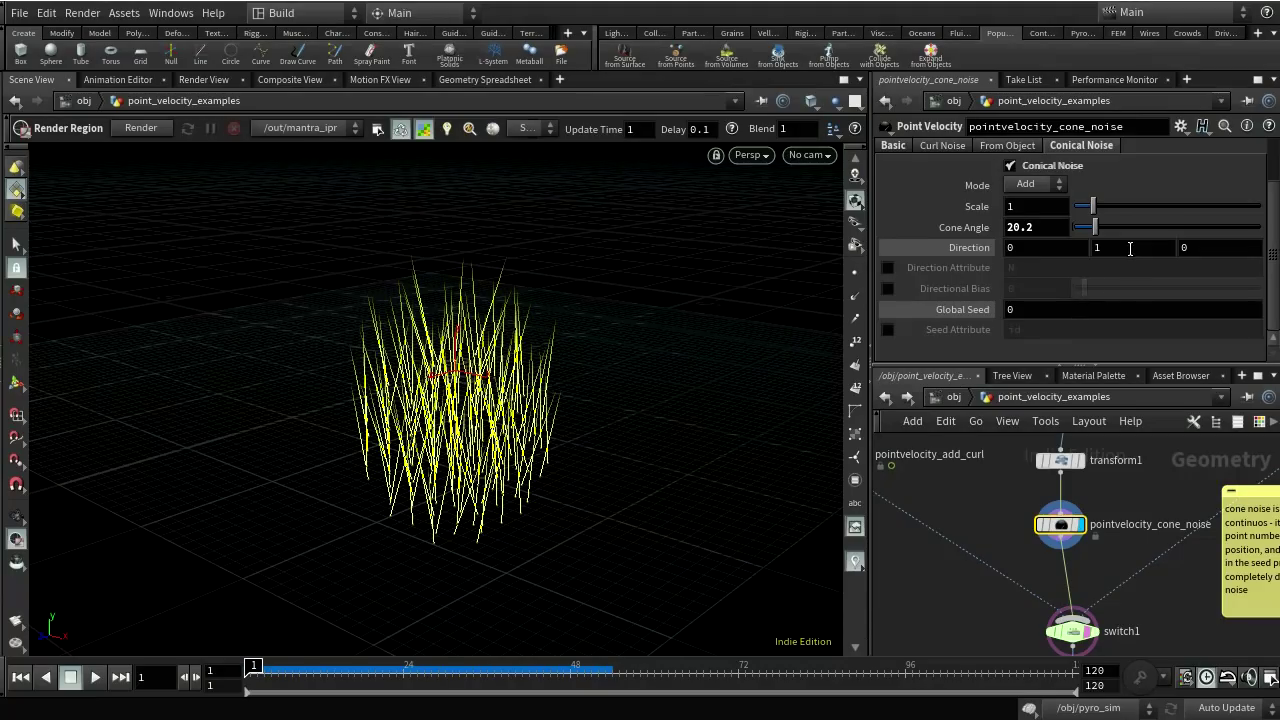
click(1025, 310)
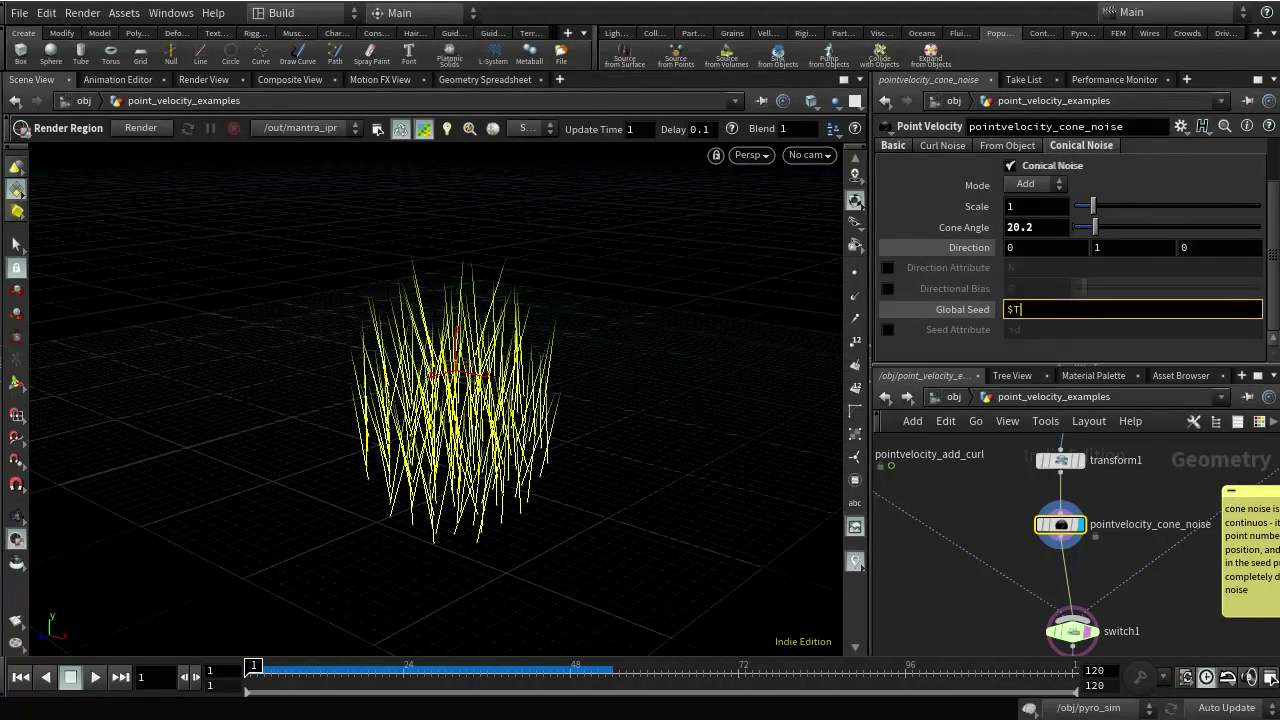
key(Return)
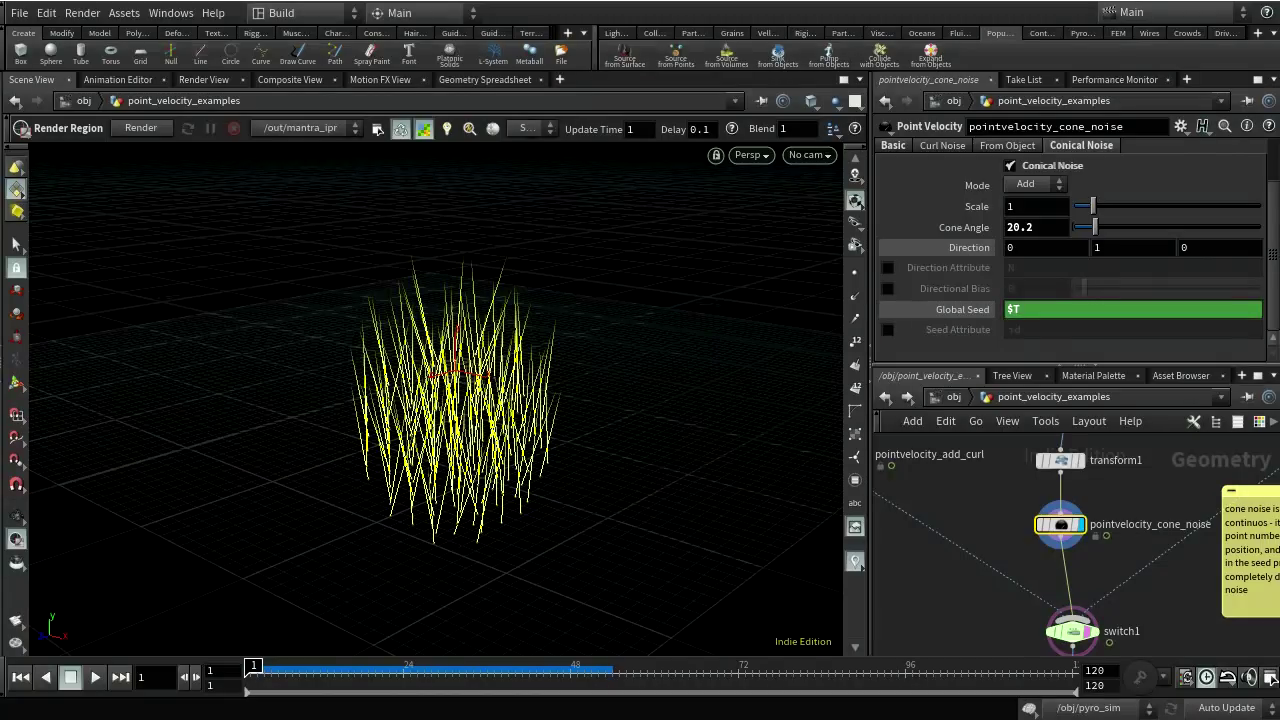
- Advance frame by frame to frame 7 to examine the conical noise changing over time, and return to frame 1
click(197, 679)
click(197, 679)
click(197, 679)
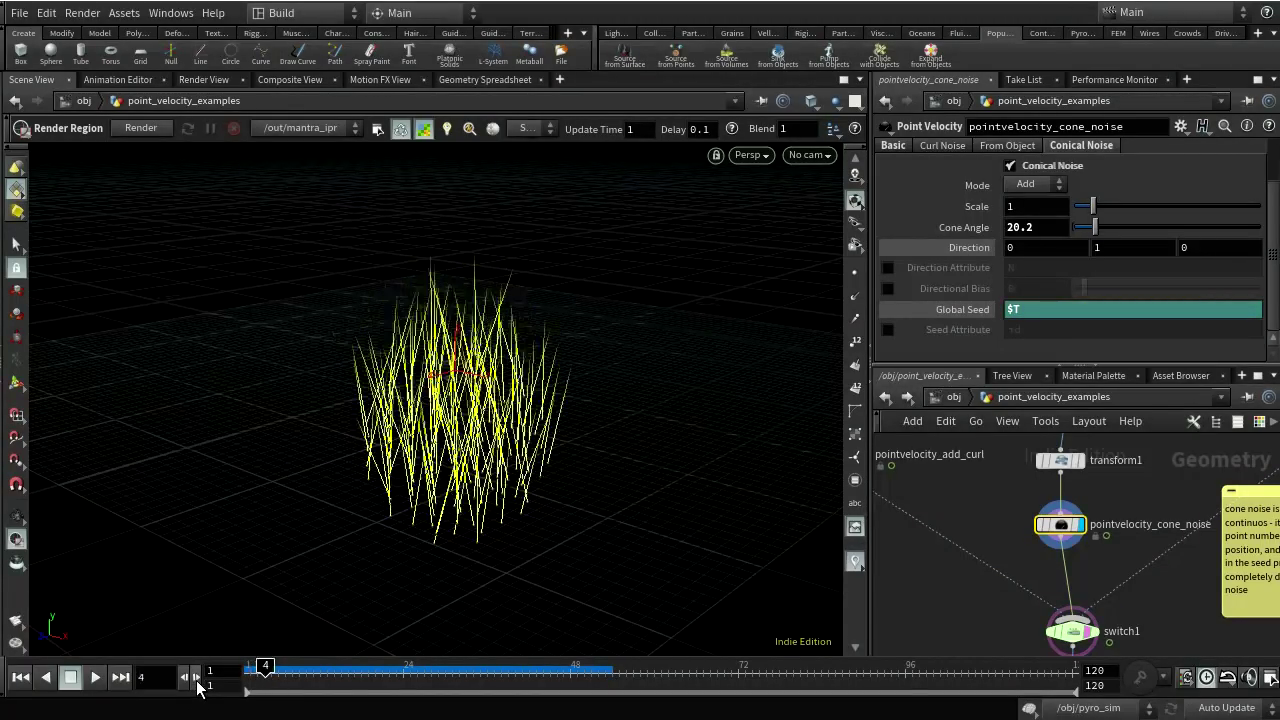
click(197, 679)
click(197, 679)
click(197, 679)
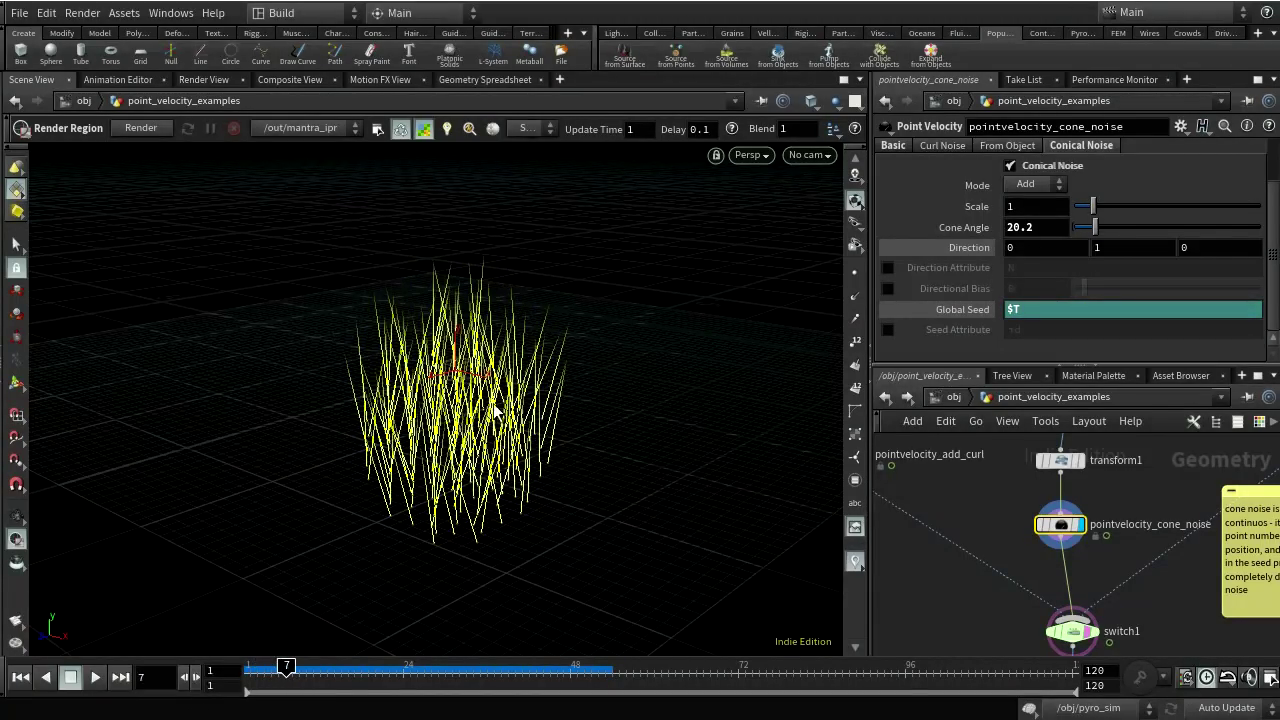
click(245, 668)
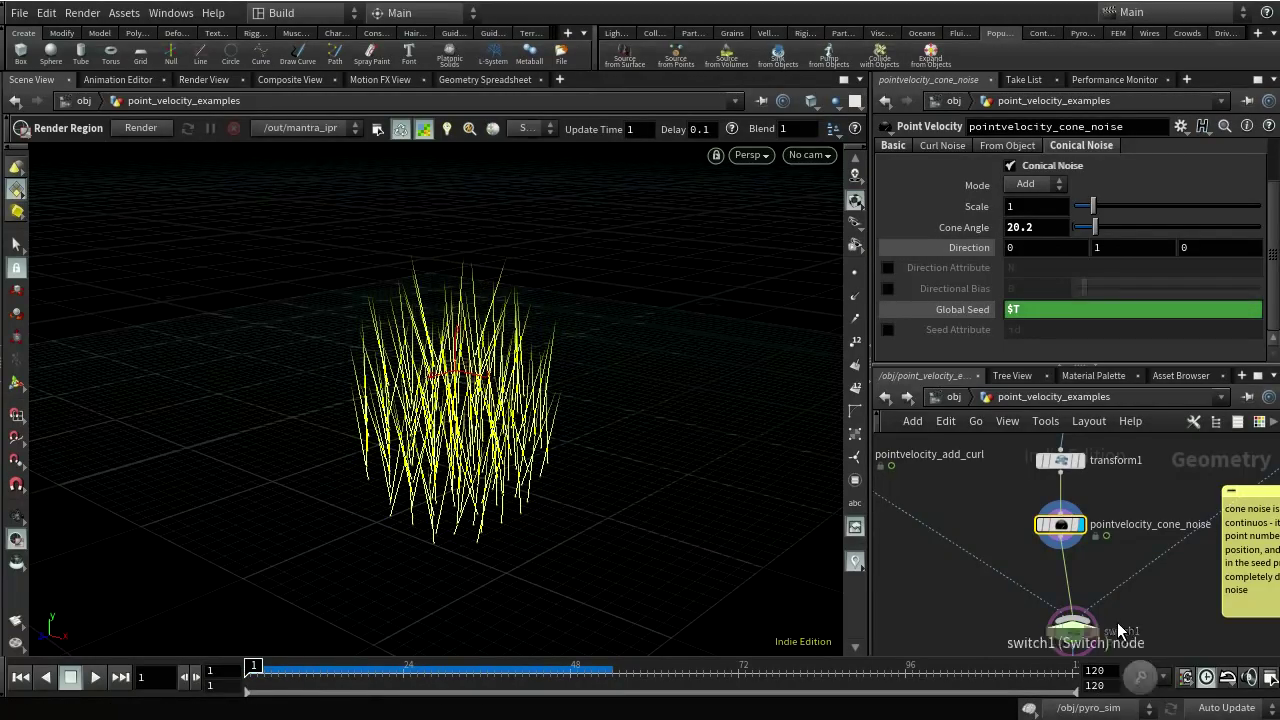
- Disable Conical Noise on pointvelocity_cone_noise and set switch1's Select Input to 2
click(1009, 165)
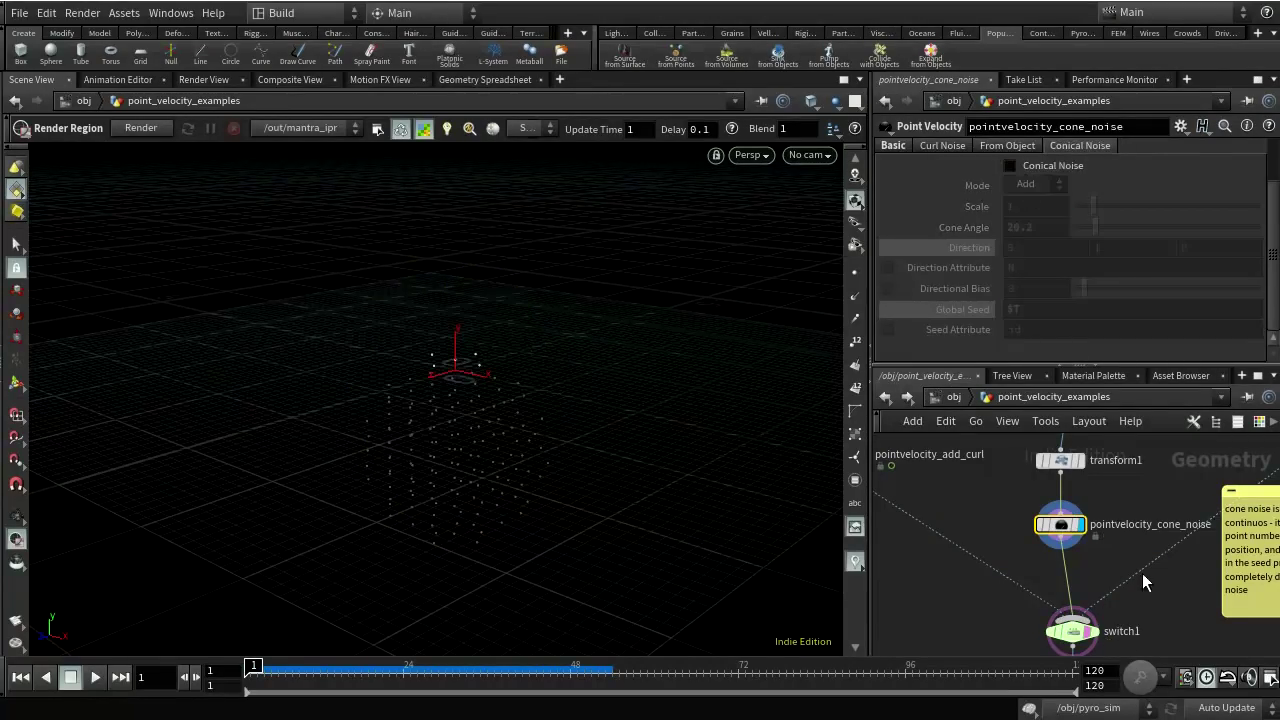
middle_drag(1120, 600, 1022, 610)
click(999, 642)
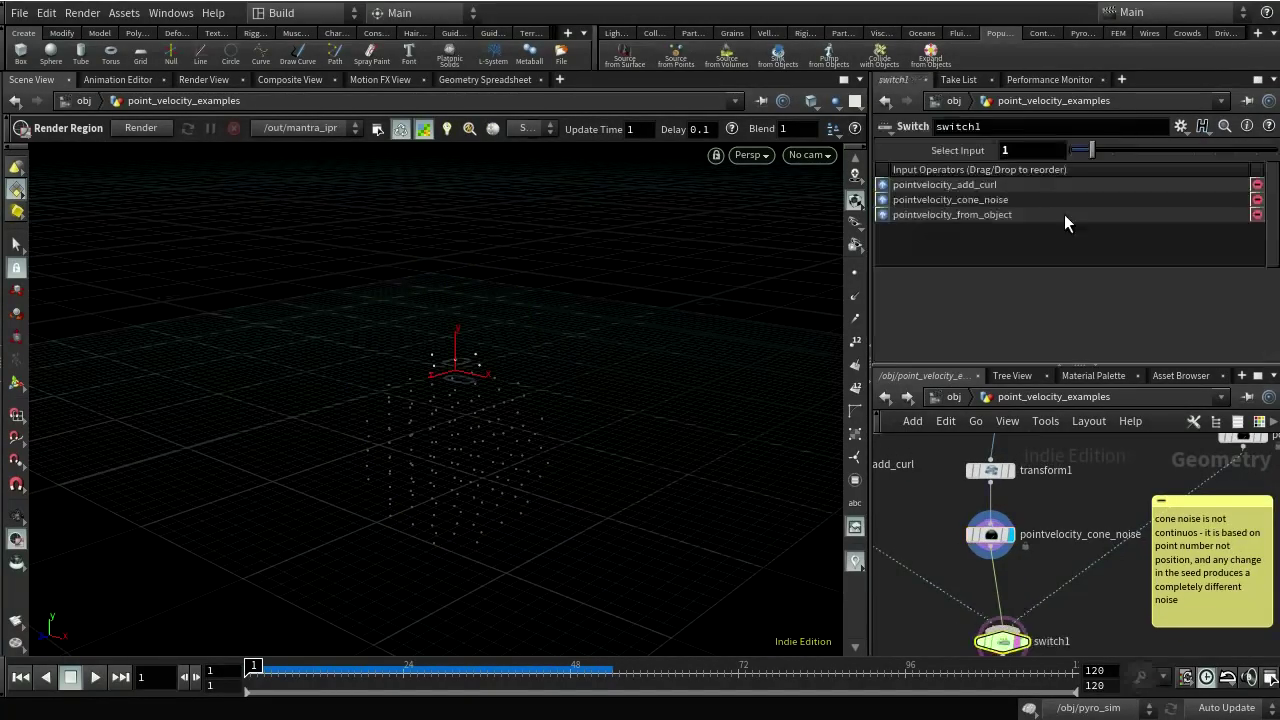
drag(1103, 153, 1119, 152)
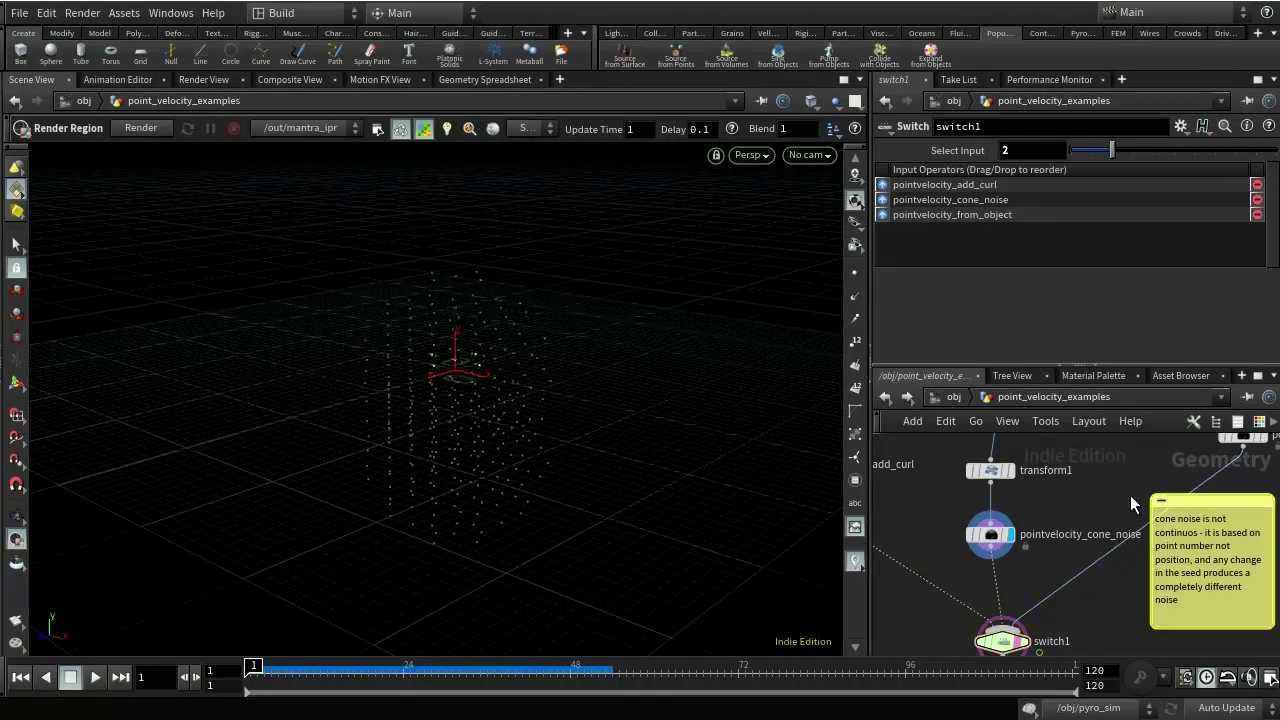
- Examine the From Object settings of pointvelocity_from_object and the constraint settings of the rocket object it references
middle_drag(1130, 495, 1010, 580)
click(1125, 522)
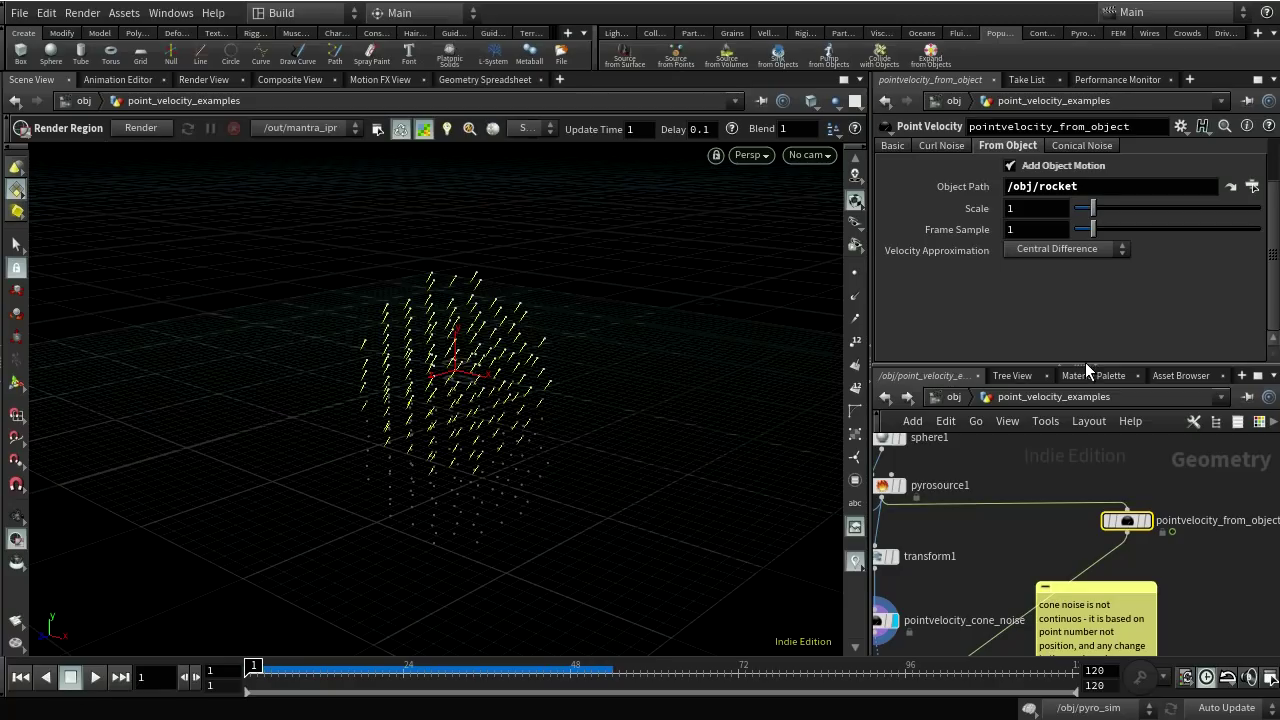
click(957, 397)
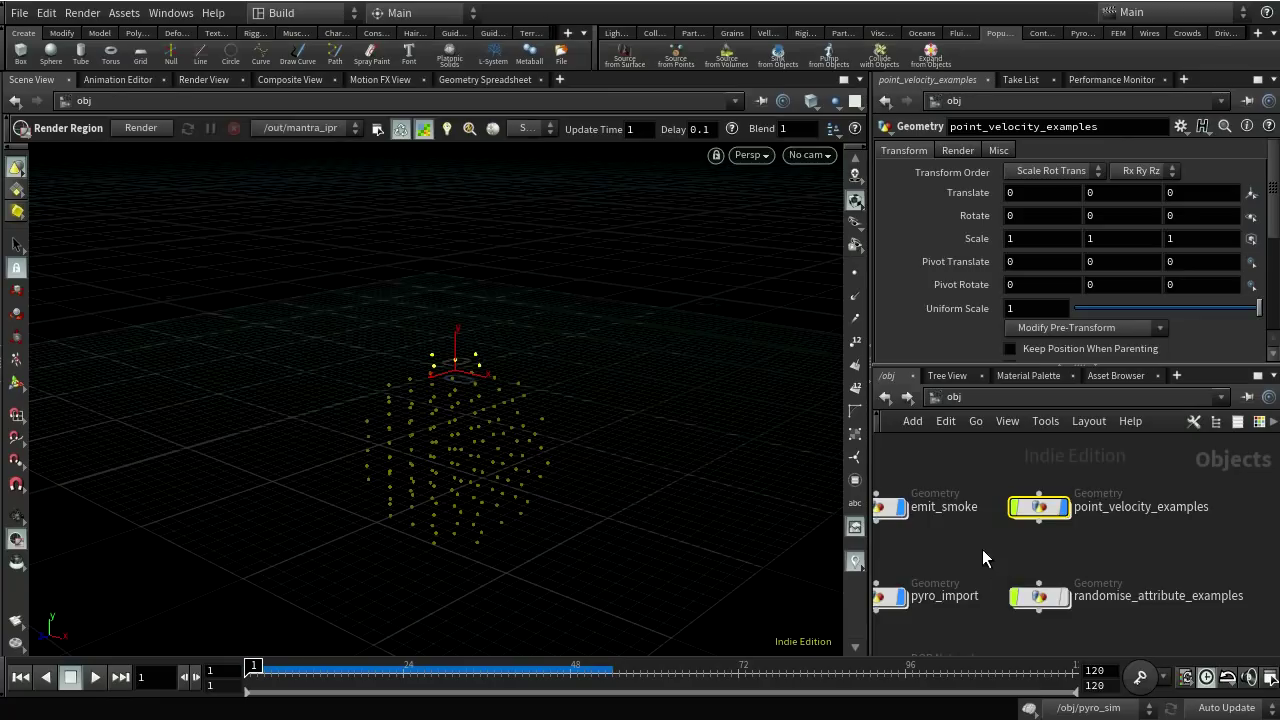
middle_drag(982, 549, 1226, 569)
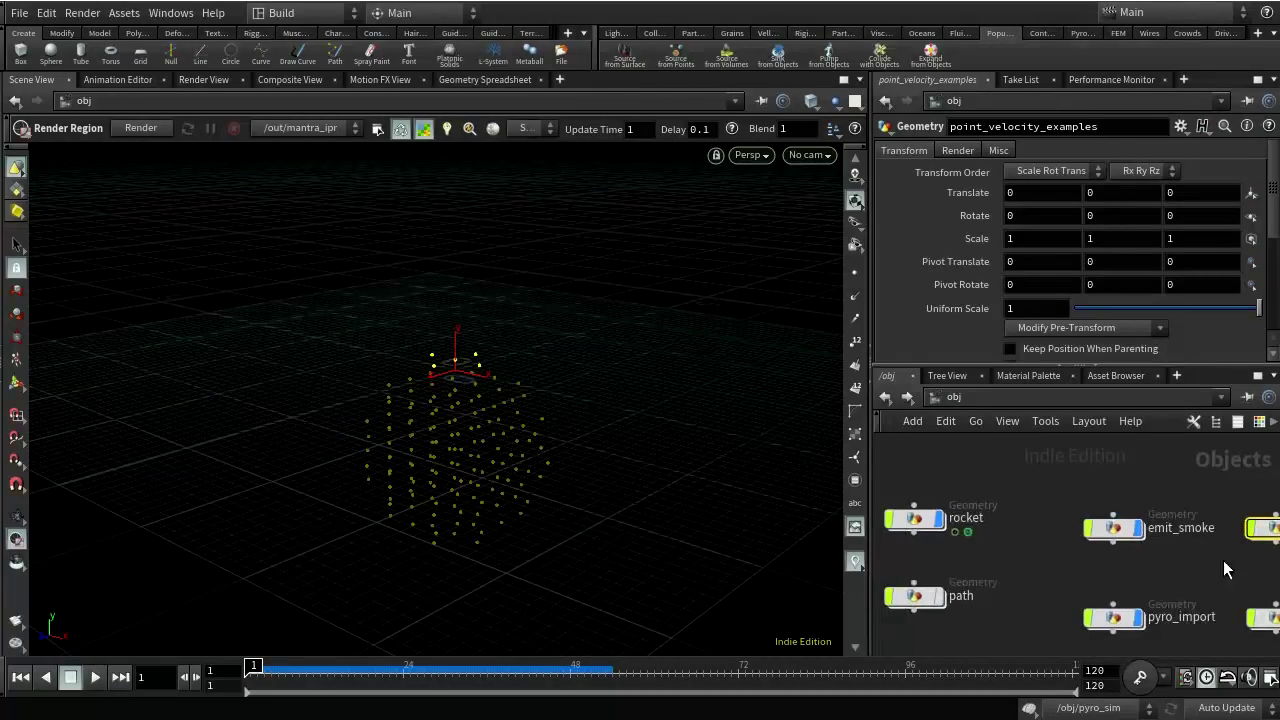
middle_drag(1033, 568, 1167, 556)
click(1030, 507)
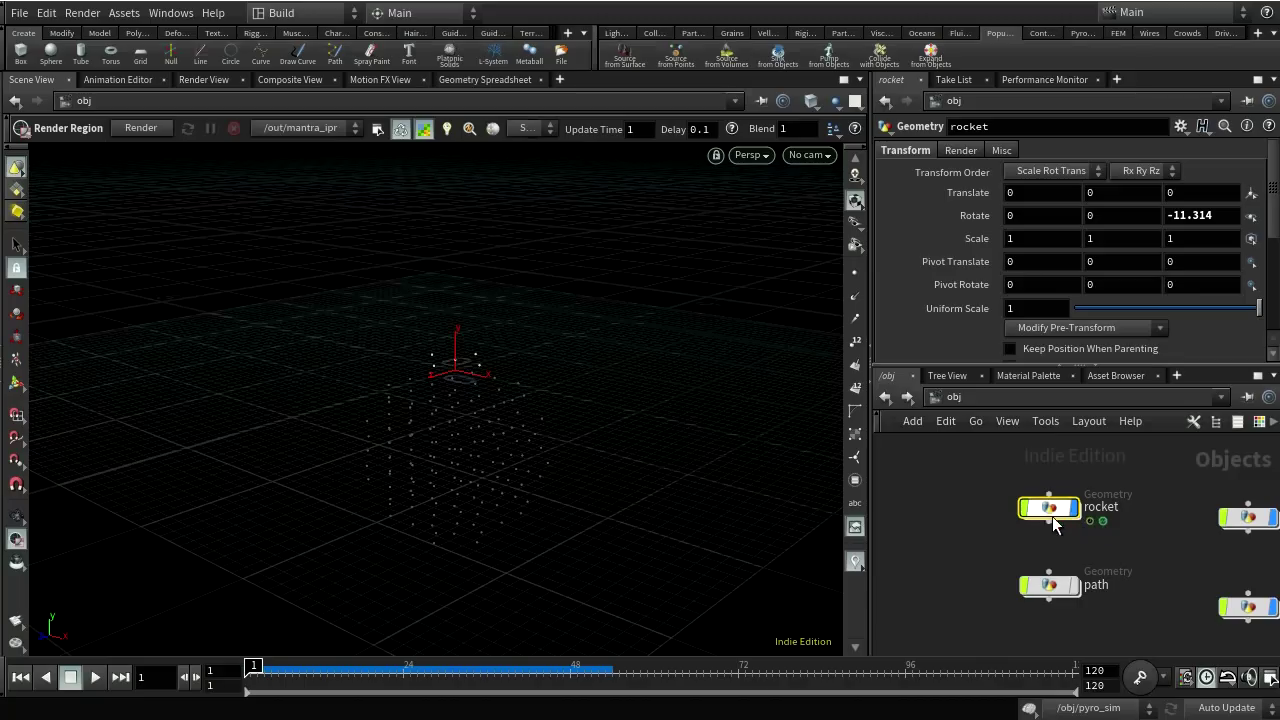
scroll(1107, 346, down, 5)
scroll(1098, 350, up, 3)
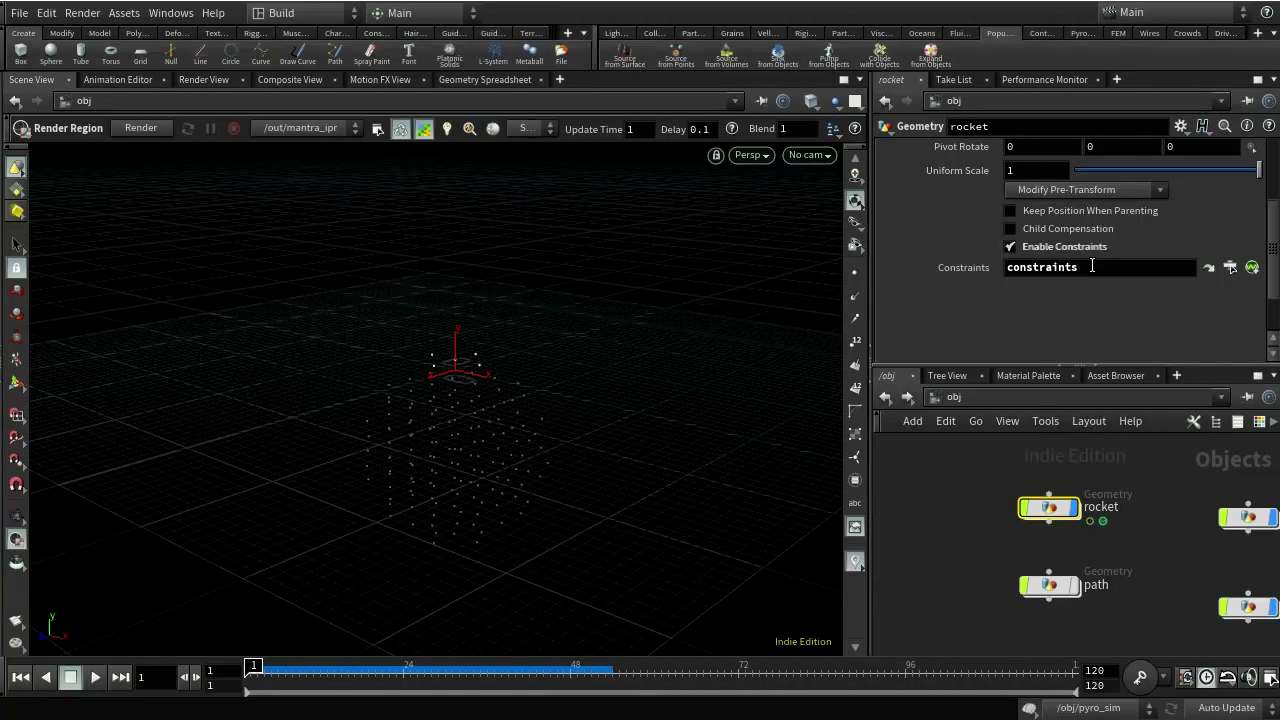
- Return to point_velocity_examples and scrub the timeline to examine the velocities driven by the rocket's motion, ending at frame 1
mouse_move(1052, 512)
middle_drag(1184, 528, 985, 586)
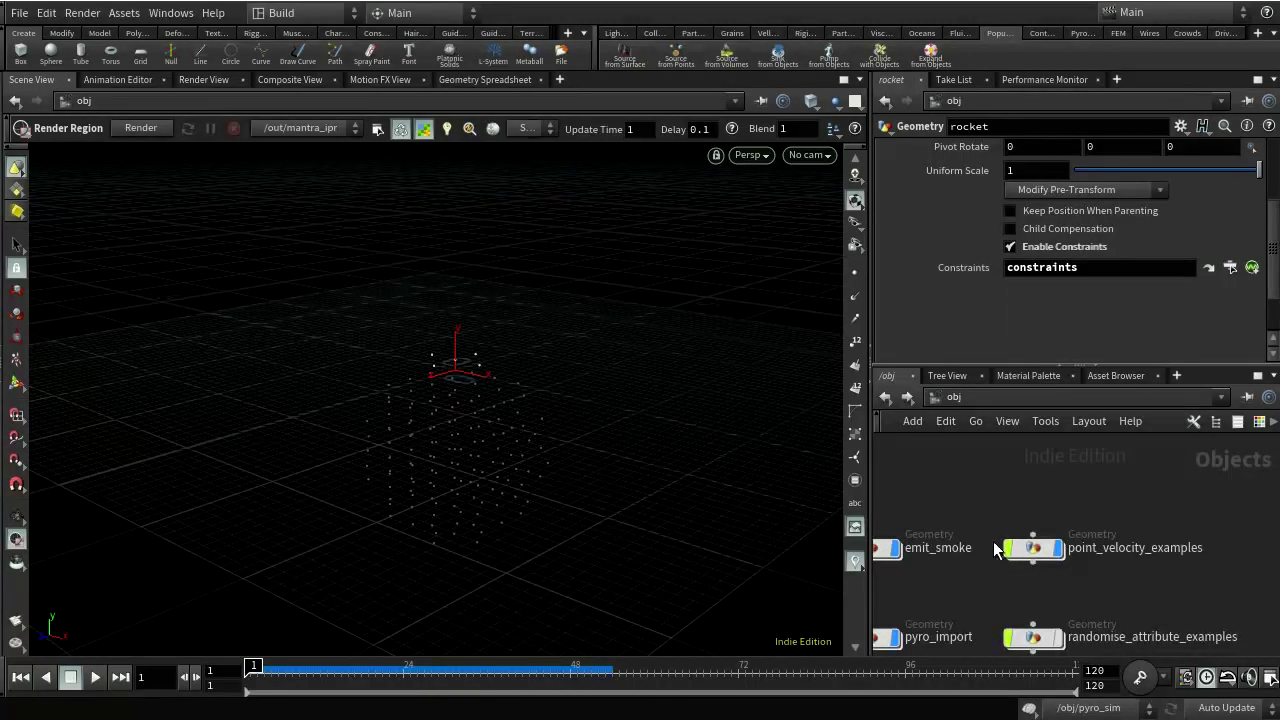
double_click(1033, 548)
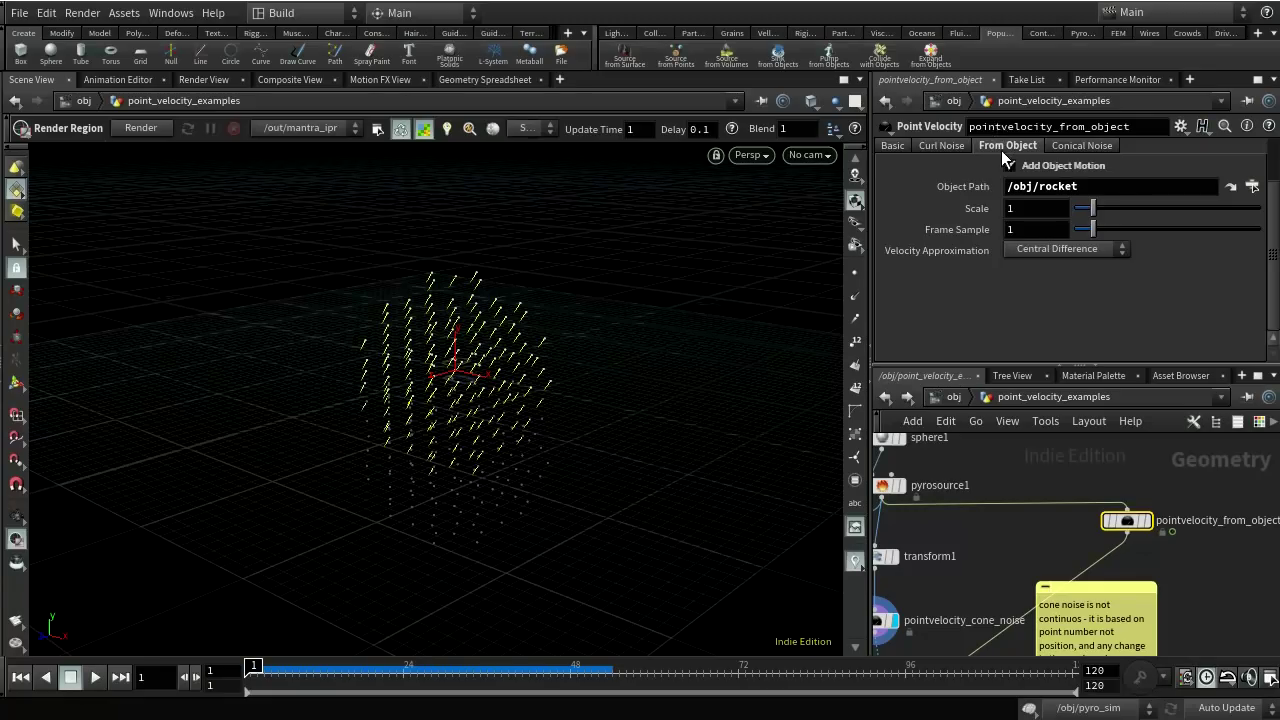
scroll(1003, 151, up, 2)
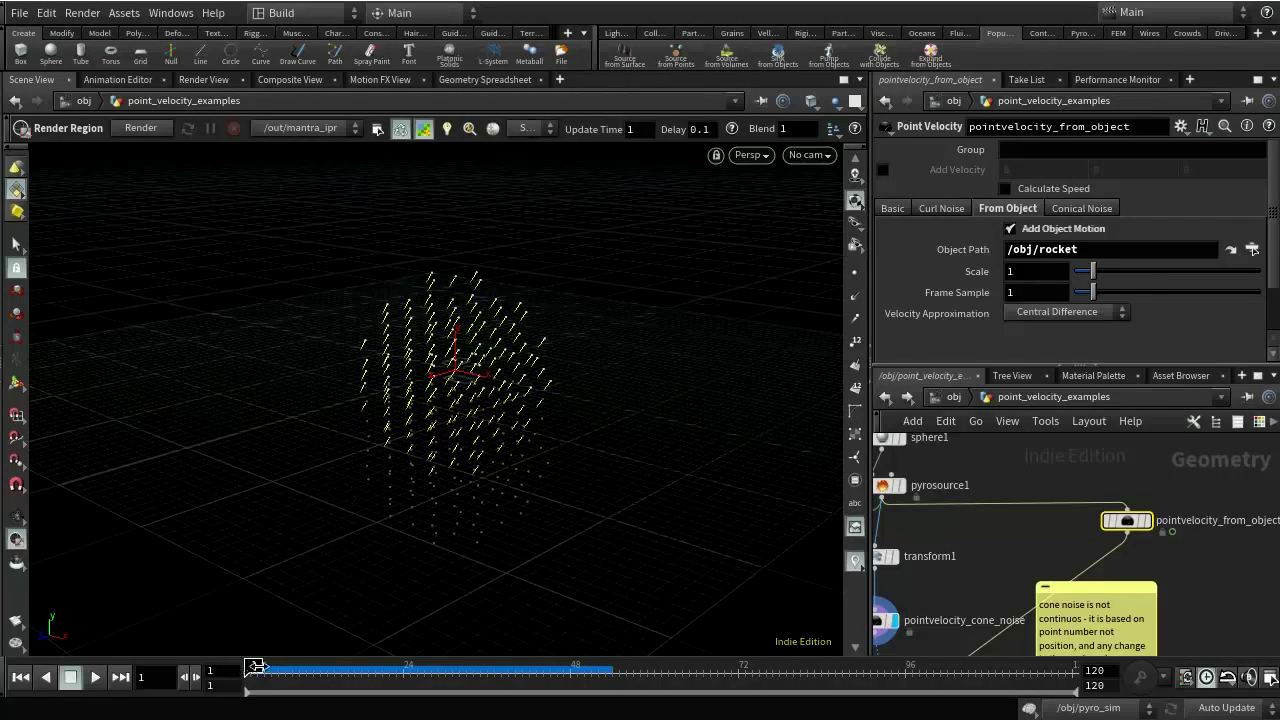
mouse_move(256, 667)
mouse_down()
mouse_move(584, 677)
mouse_move(254, 677)
mouse_up()
middle_drag(996, 559, 1090, 613)
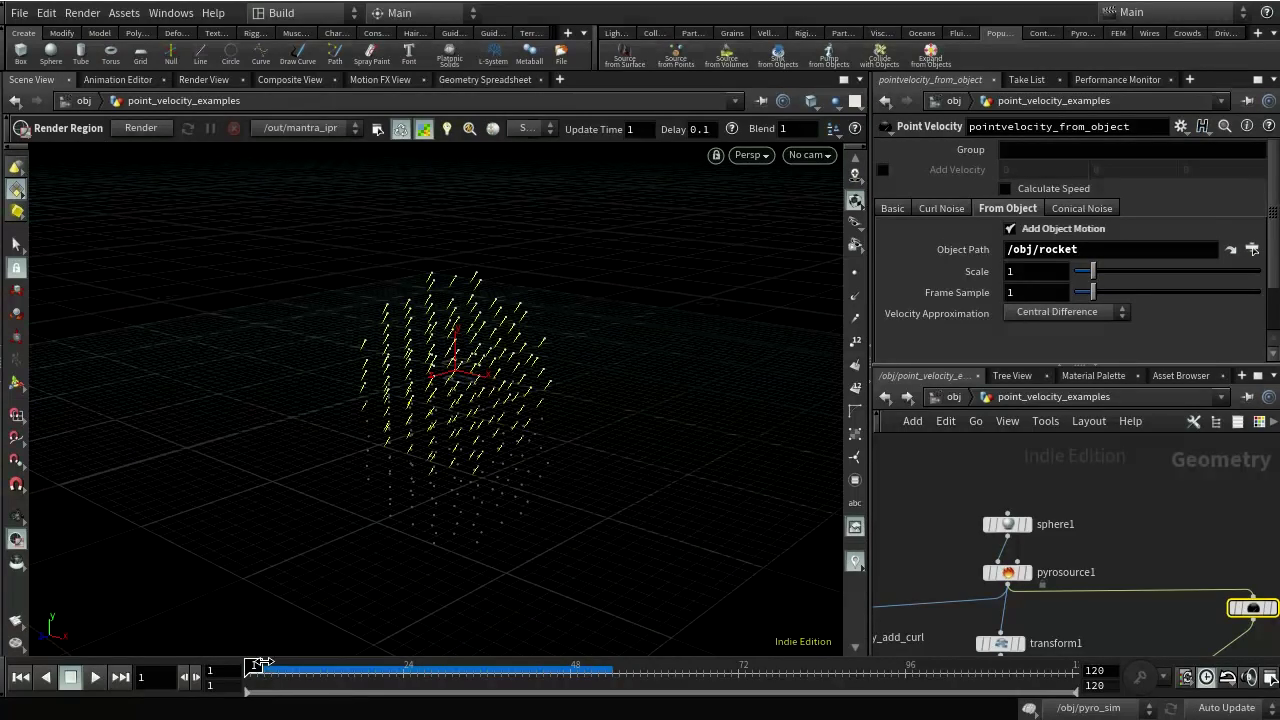
drag(260, 676, 383, 677)
drag(462, 702, 253, 680)
middle_drag(1229, 571, 1094, 353)
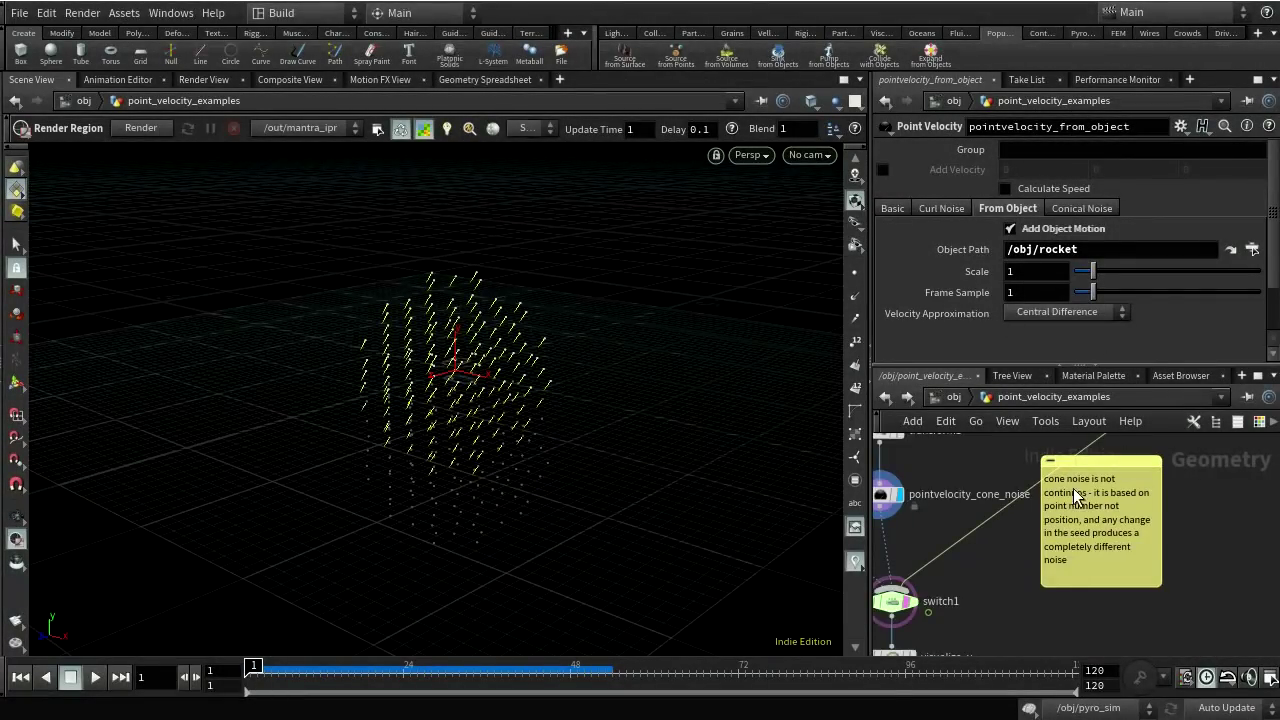
- Bypass the add_noise node between create_fuel and rasterize in the emit_smoke network
scroll(1063, 603, up, 3)
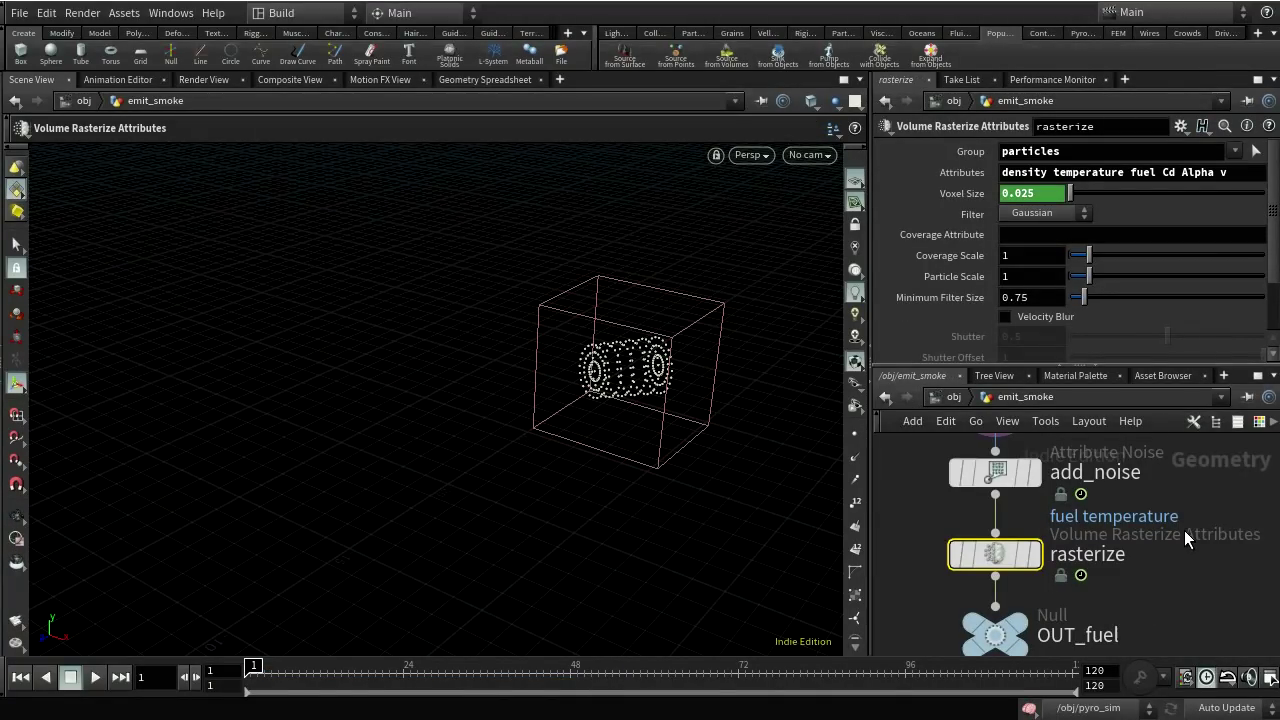
scroll(1188, 526, up, 3)
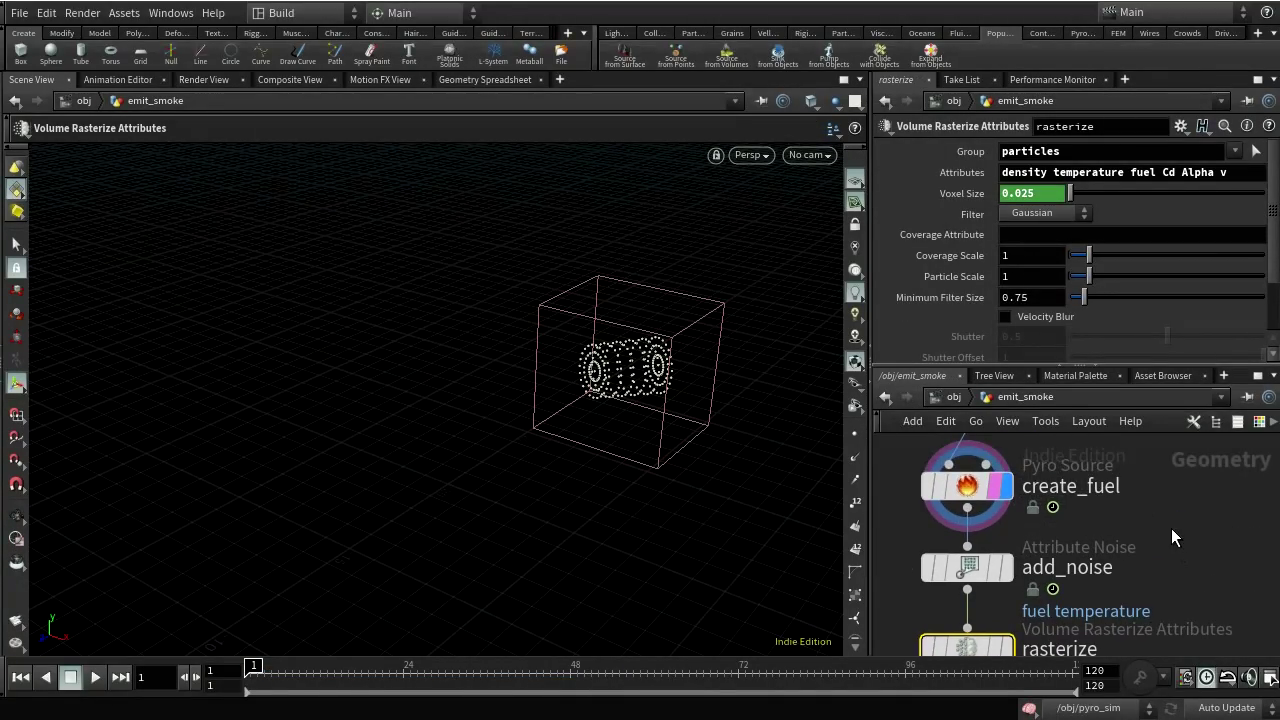
middle_drag(1171, 540, 1212, 517)
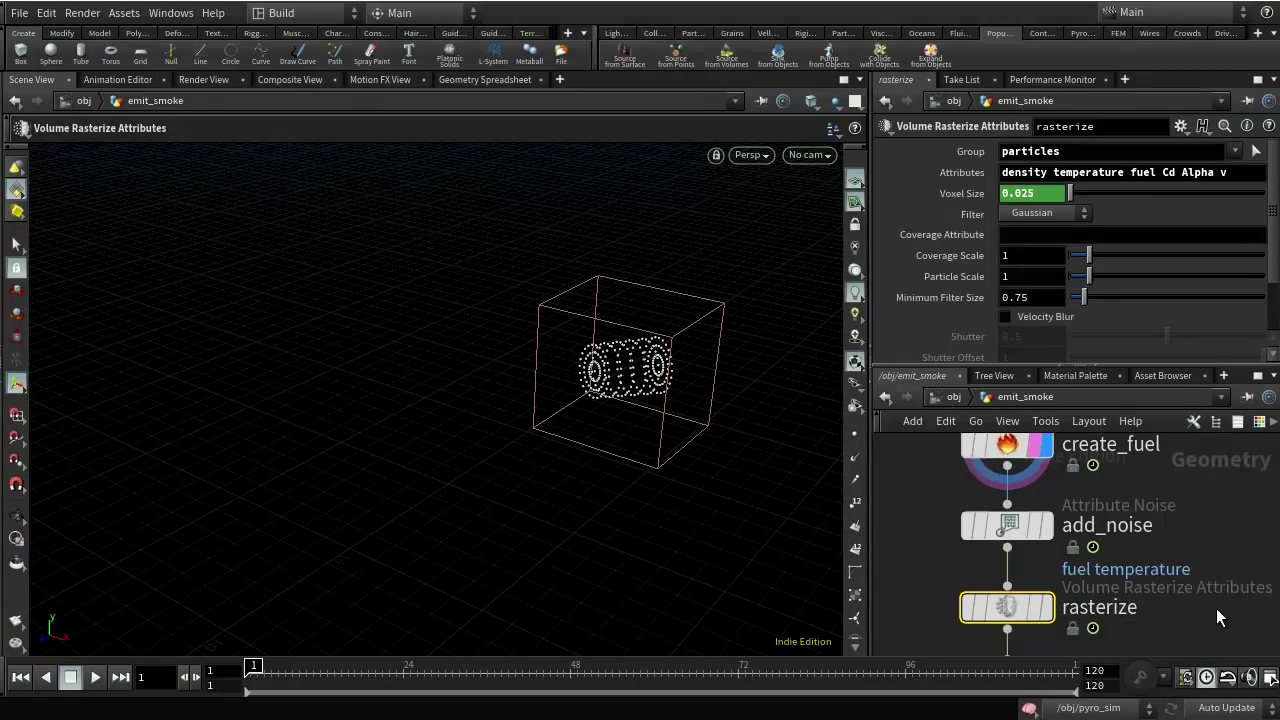
mouse_move(978, 565)
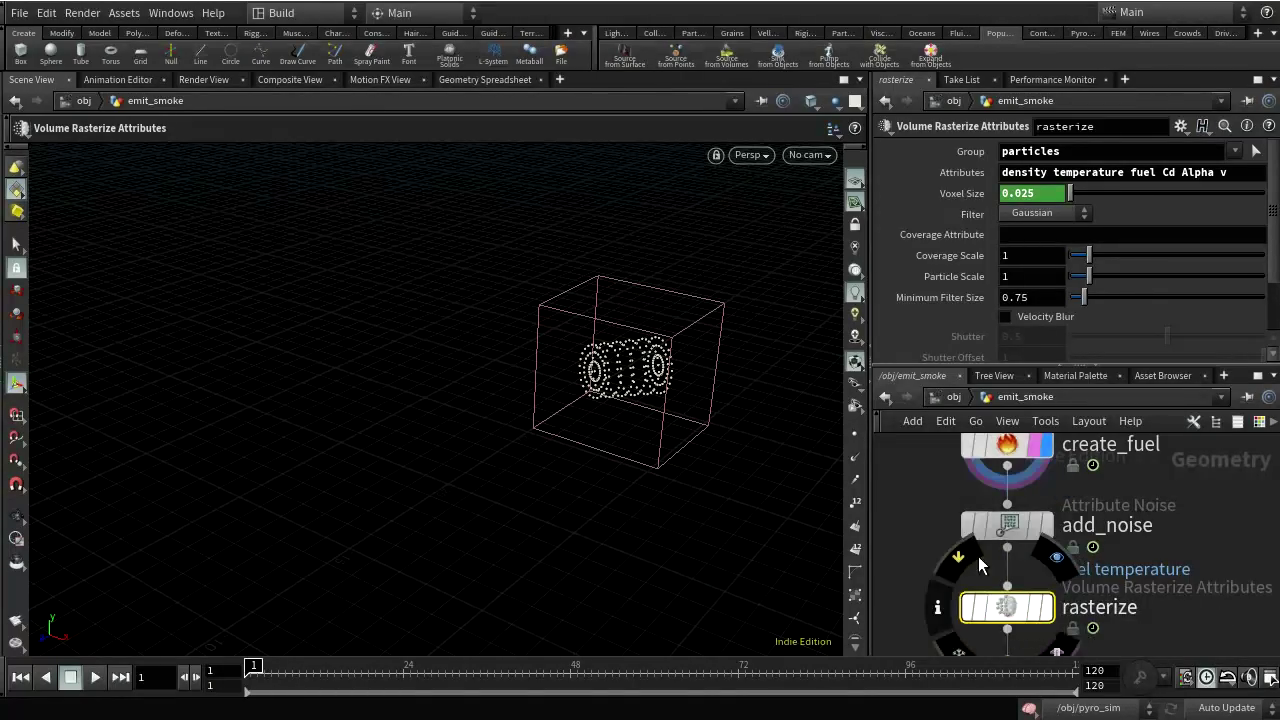
click(968, 525)
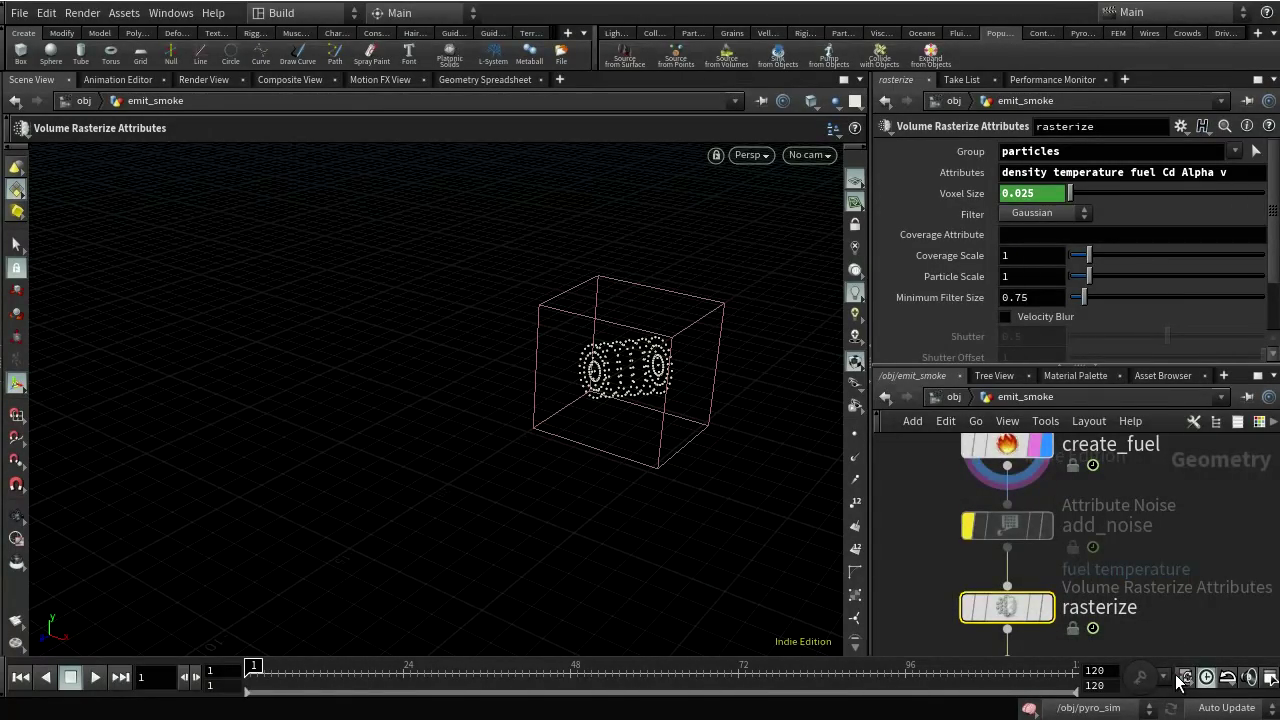
- Open the pyro_sim network and check the SOP path of source_fuel_from_emit_smoke
mouse_move(997, 535)
click(957, 400)
double_click(1078, 578)
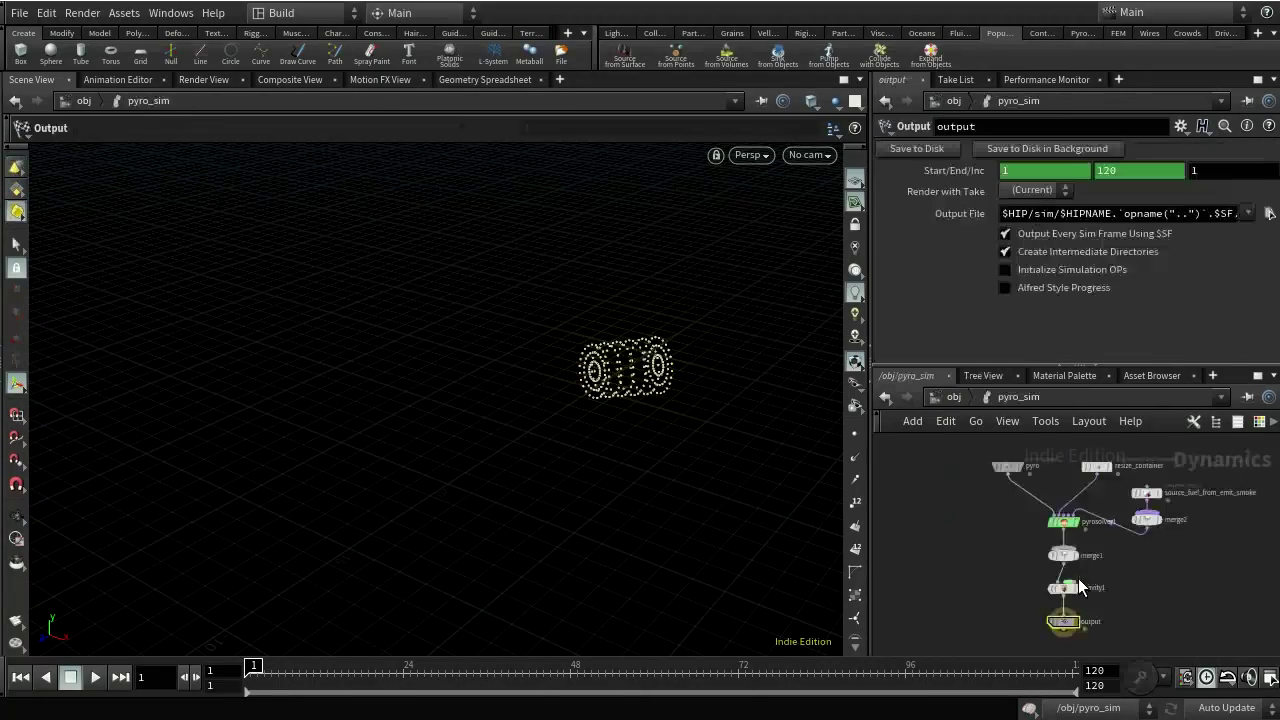
scroll(1200, 550, up, 3)
middle_drag(1200, 550, 1150, 633)
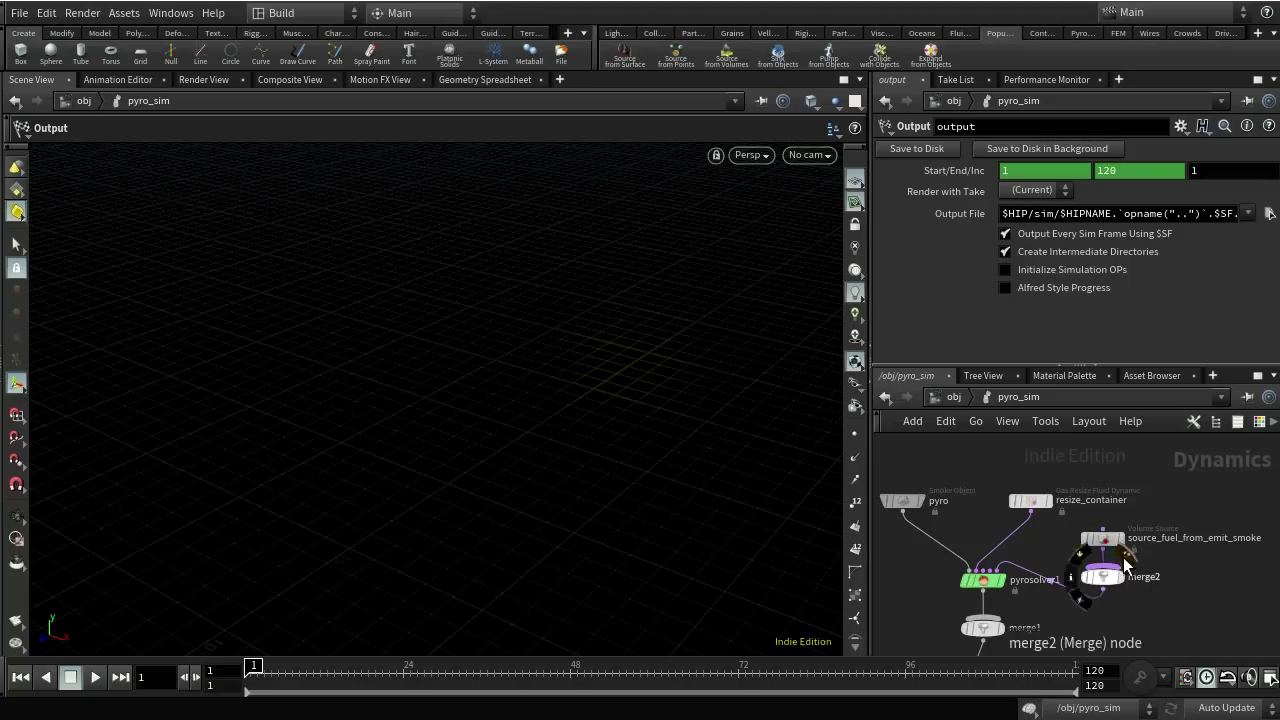
click(1104, 540)
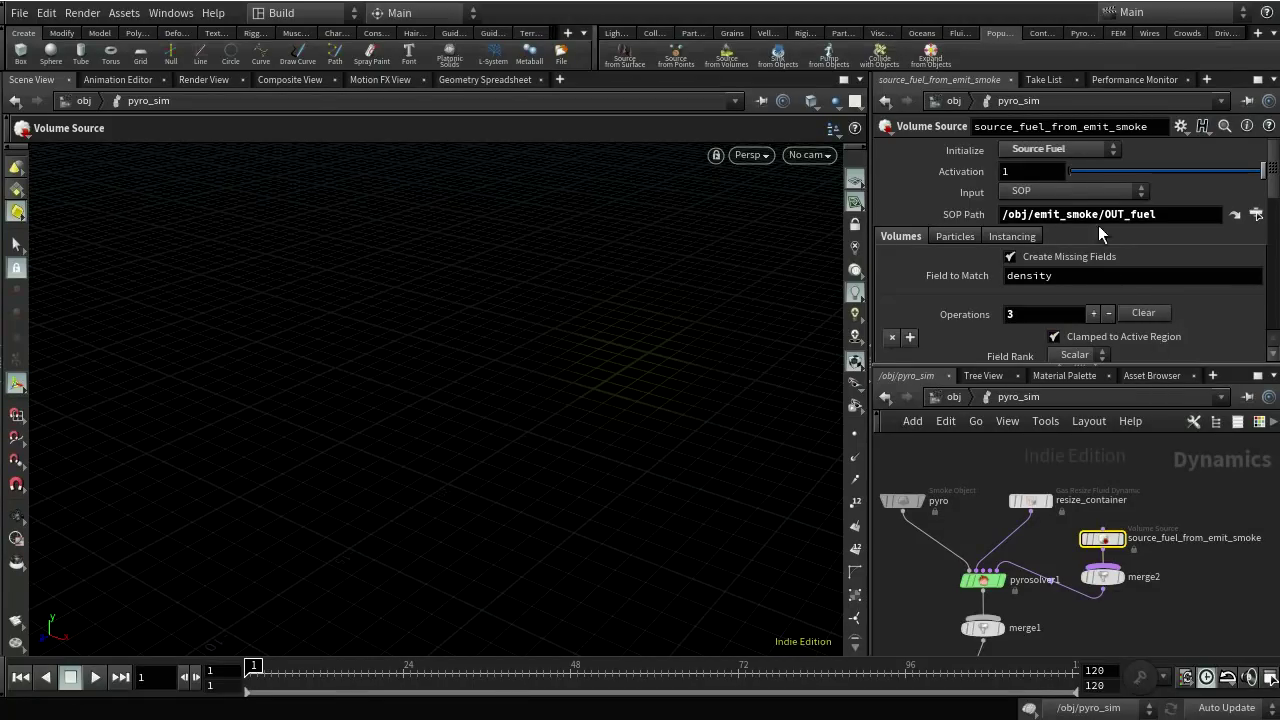
click(1156, 216)
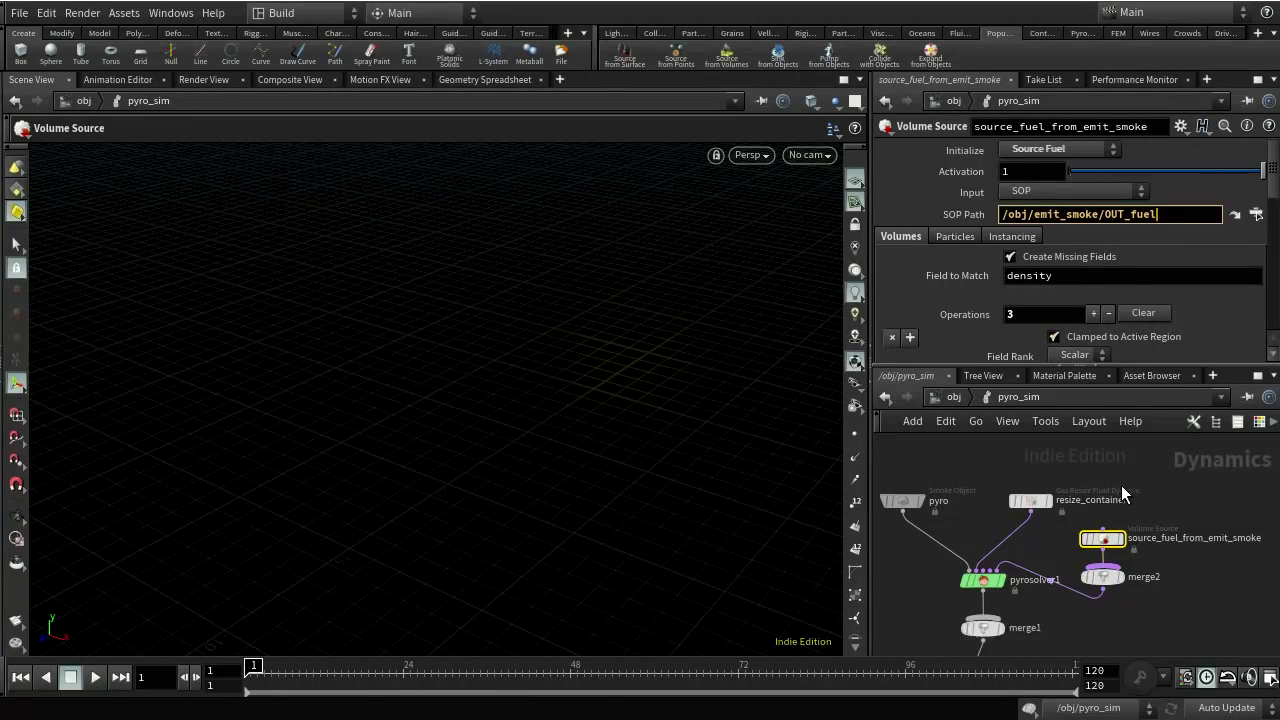
- Review the fuel, temperature and velocity field operations of source_fuel_from_emit_smoke
scroll(1107, 358, down, 3)
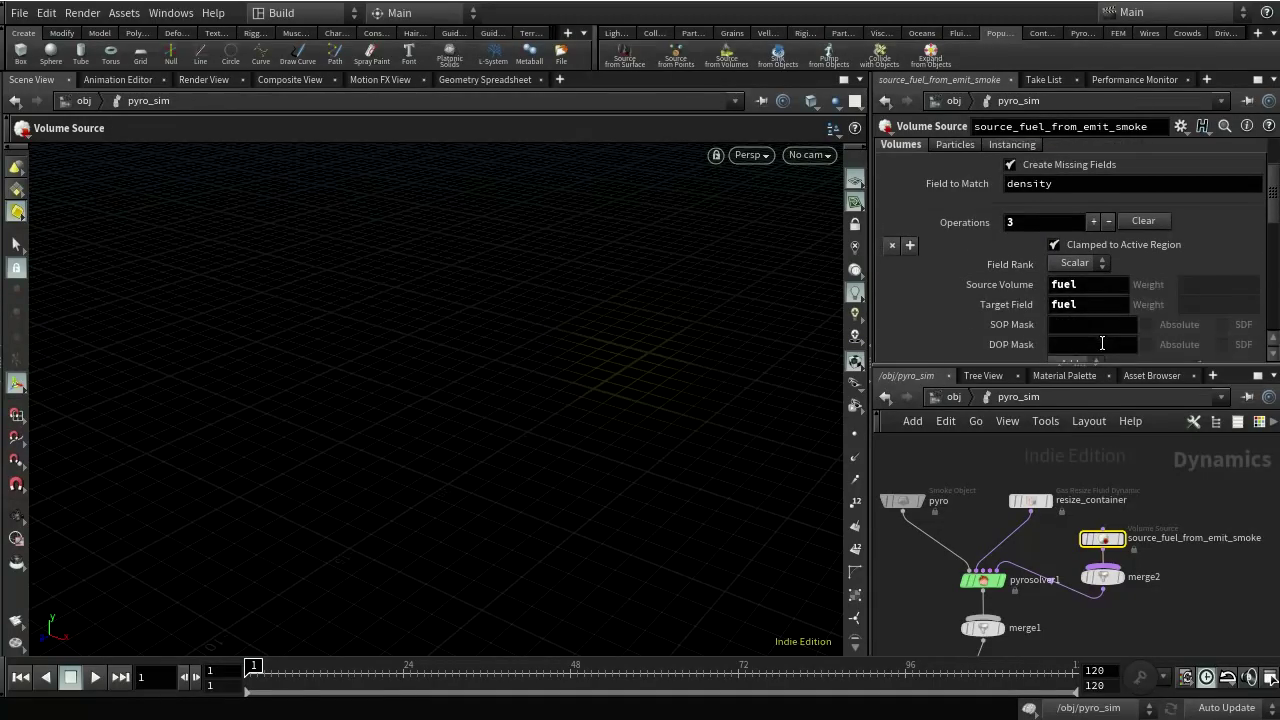
scroll(1105, 323, down, 7)
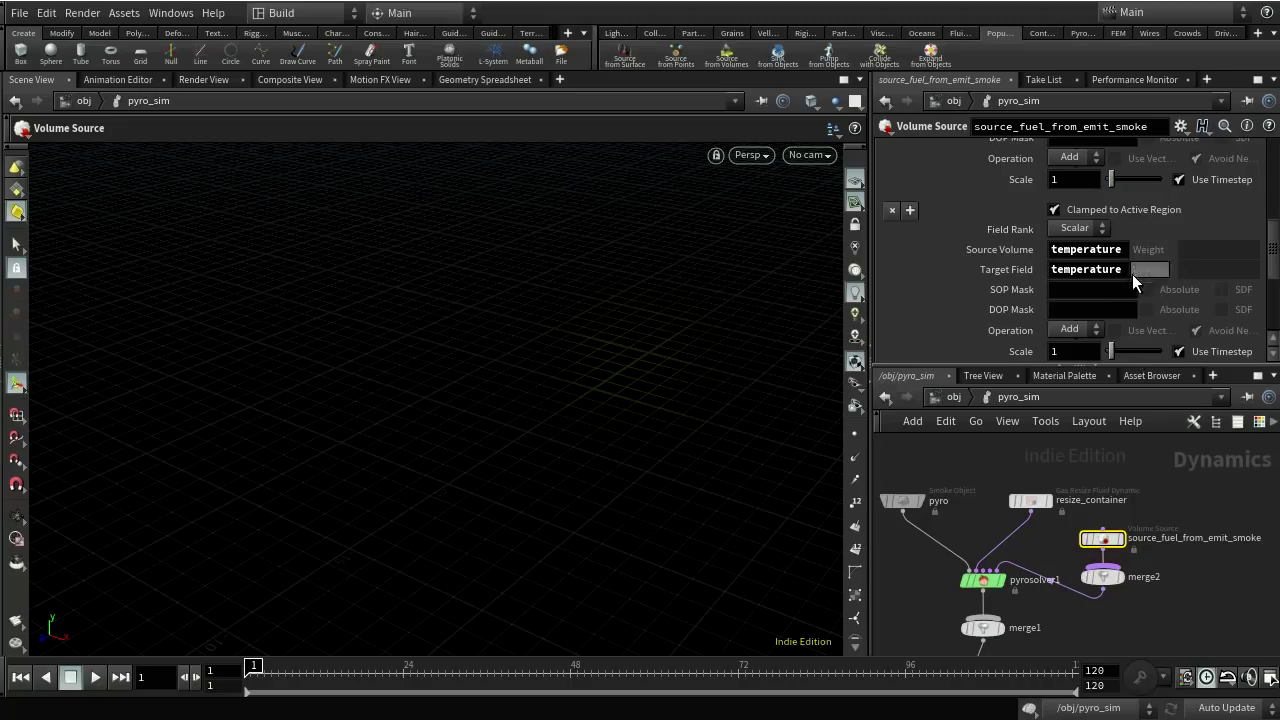
scroll(1127, 280, down, 2)
scroll(1121, 286, down, 5)
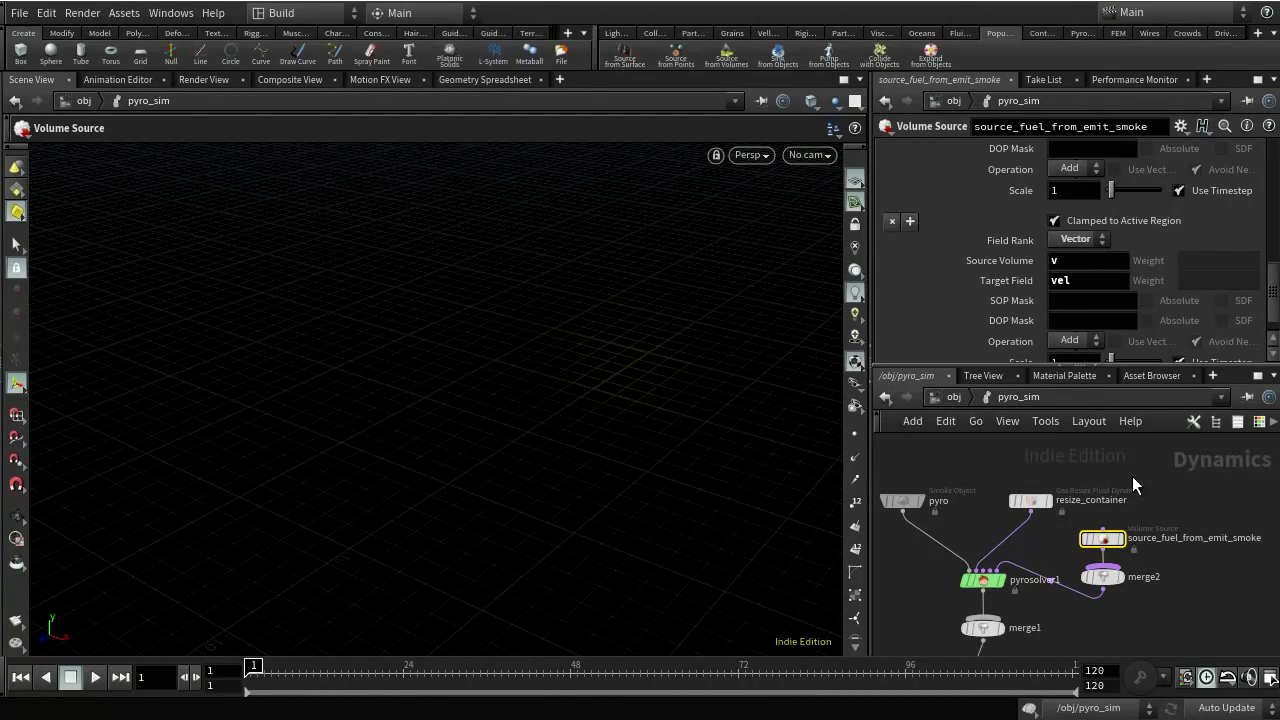
scroll(1039, 349, down, 1)
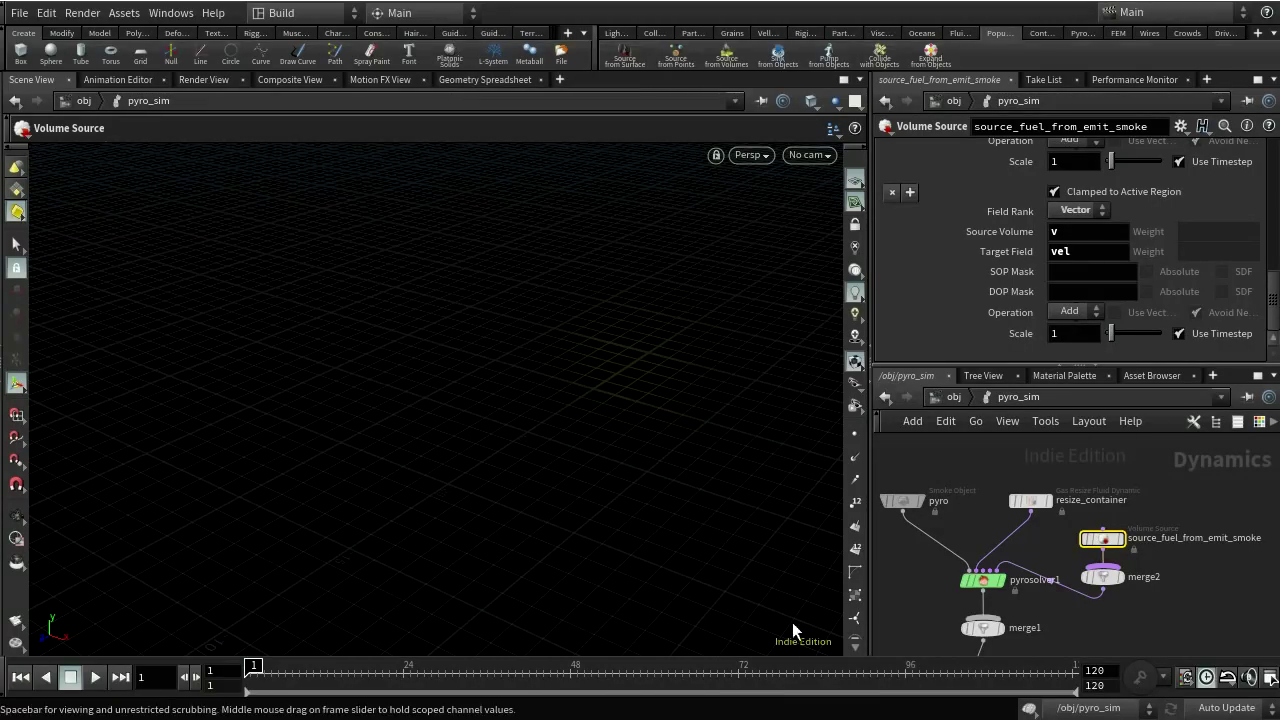
- Disable the Multi Field guide visualization on the pyro smoke object
click(905, 502)
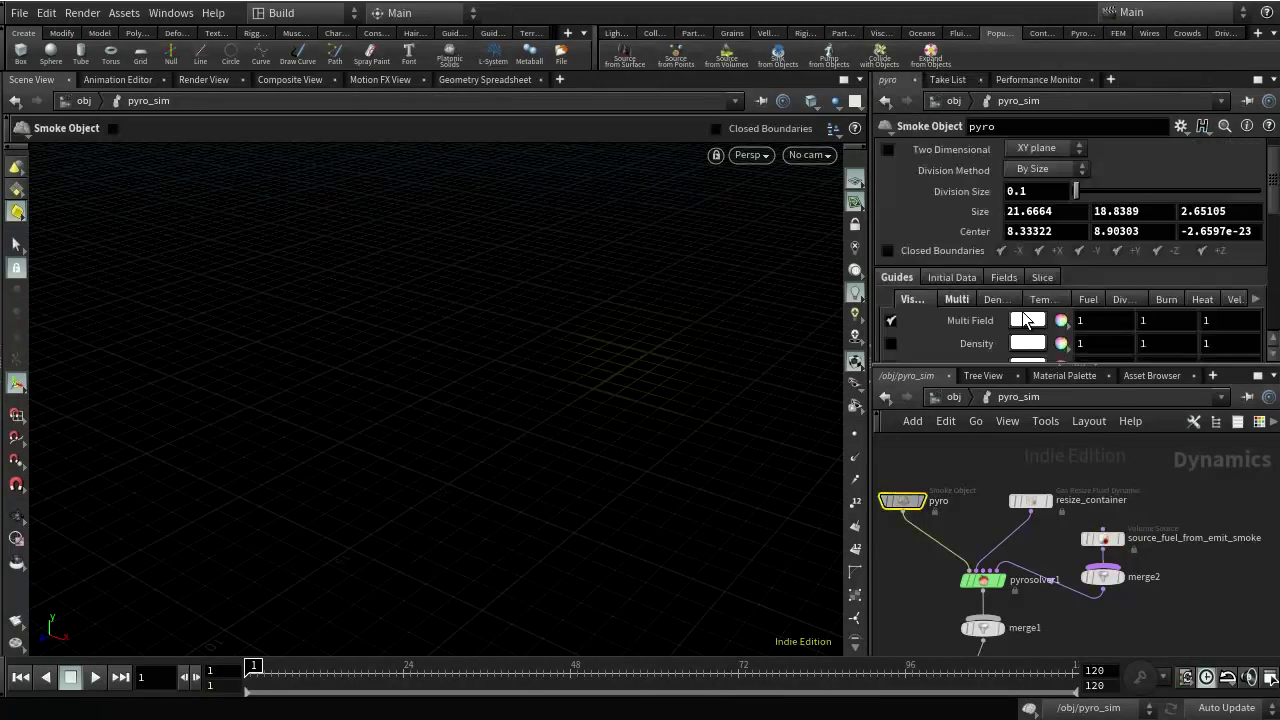
scroll(956, 294, down, 2)
click(888, 259)
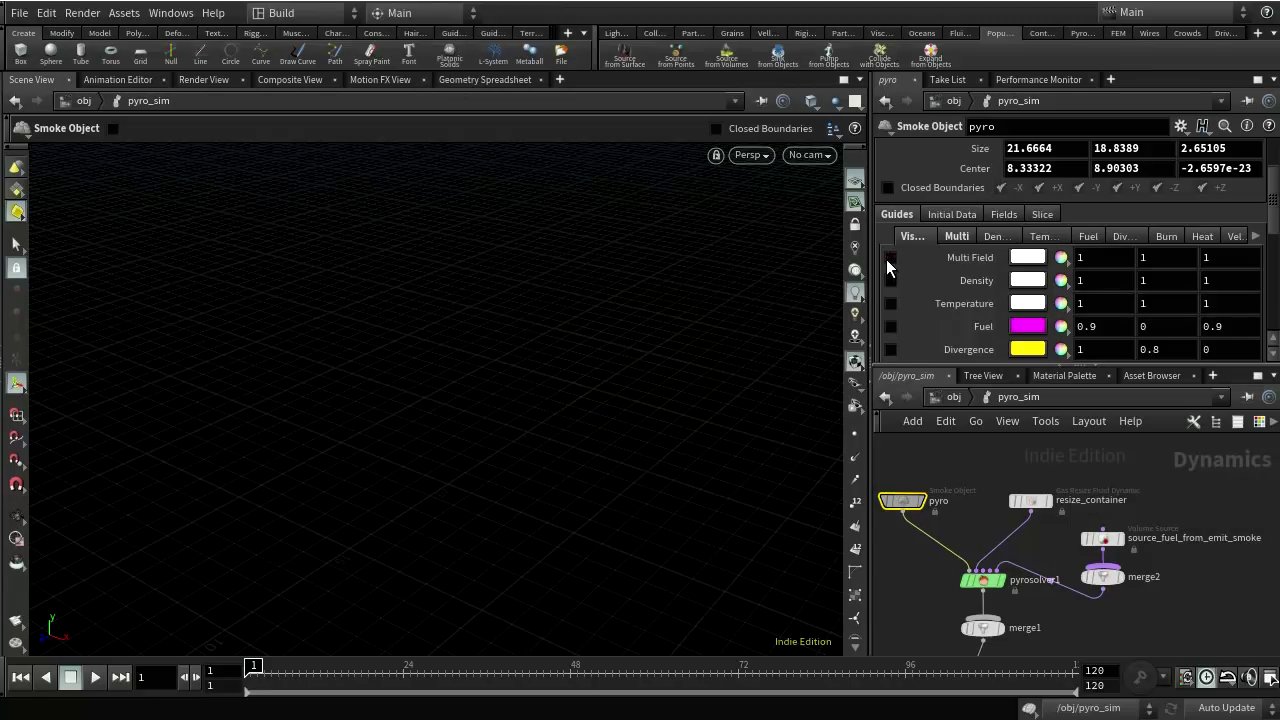
- Enable the Fuel guide visualization on the pyro smoke object
click(889, 327)
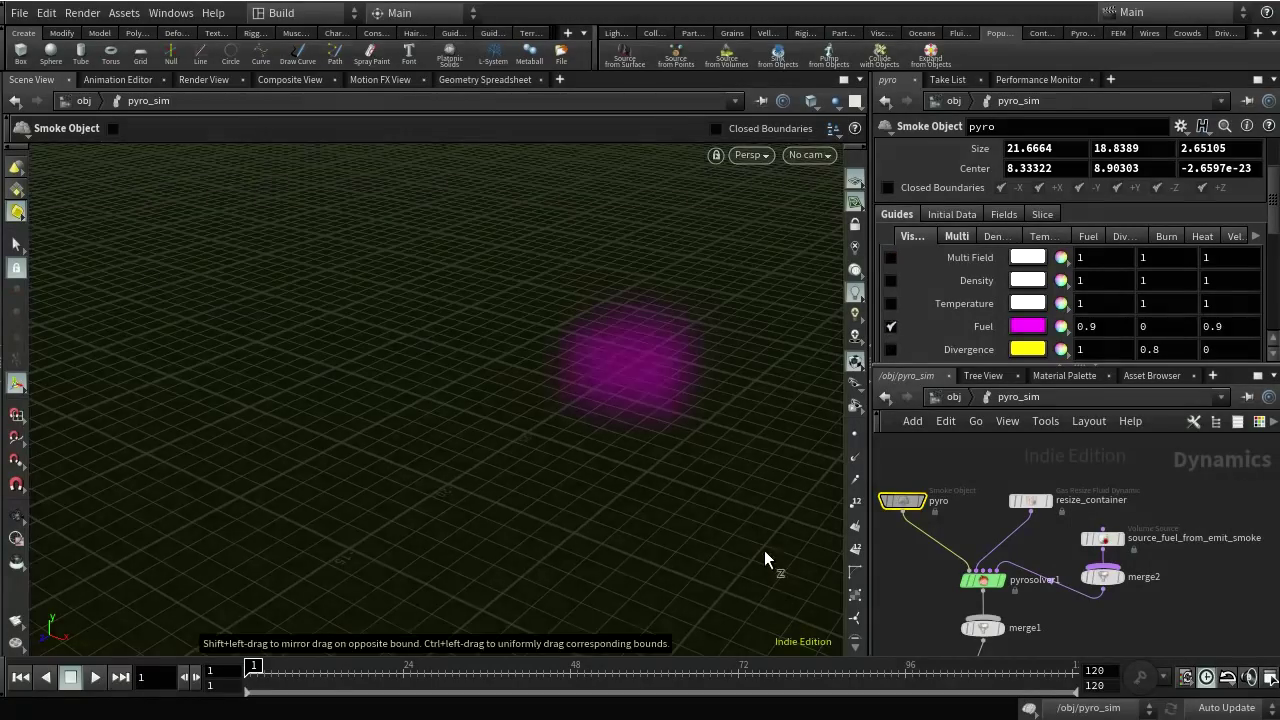
key(Escape)
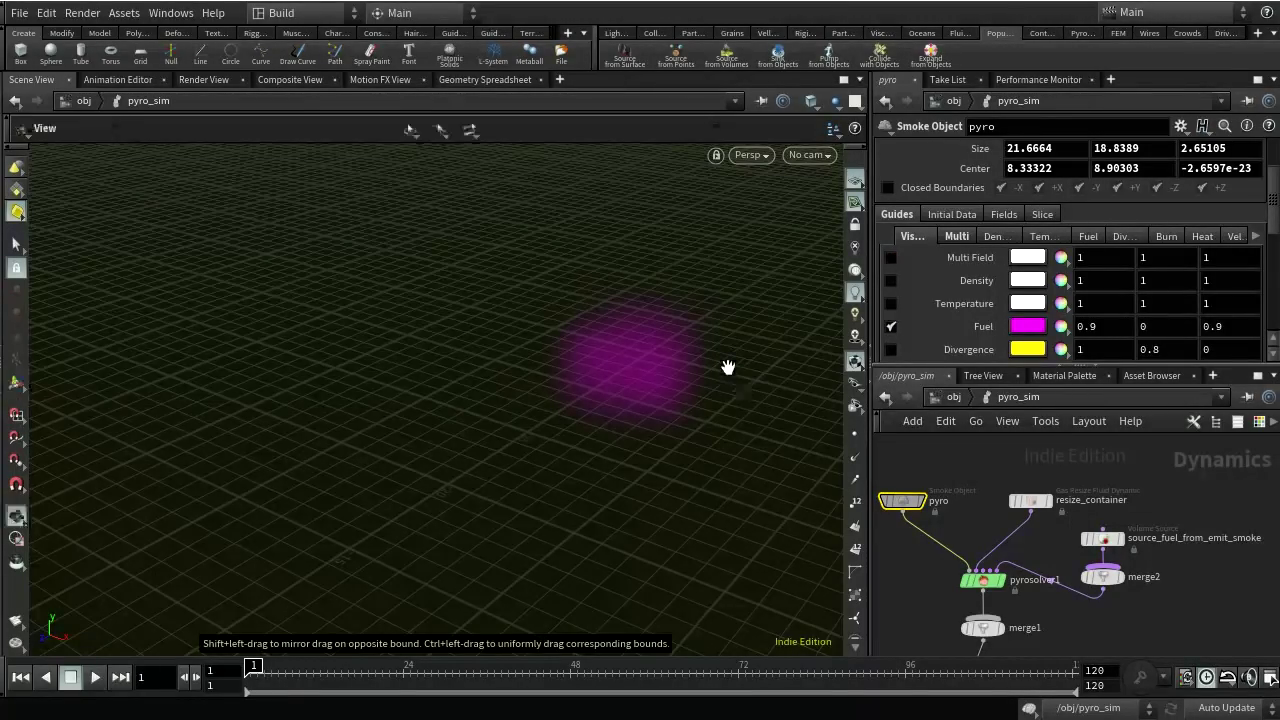
scroll(723, 367, down, 5)
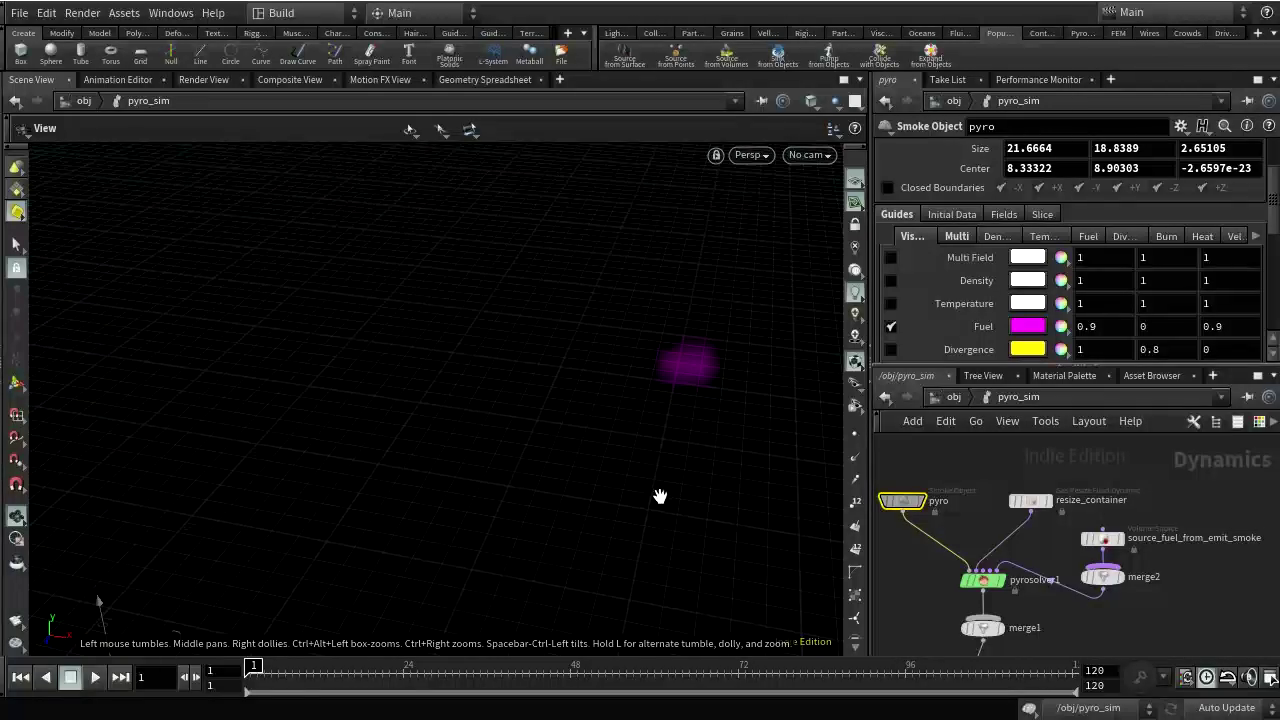
middle_drag(700, 489, 608, 473)
key(Return)
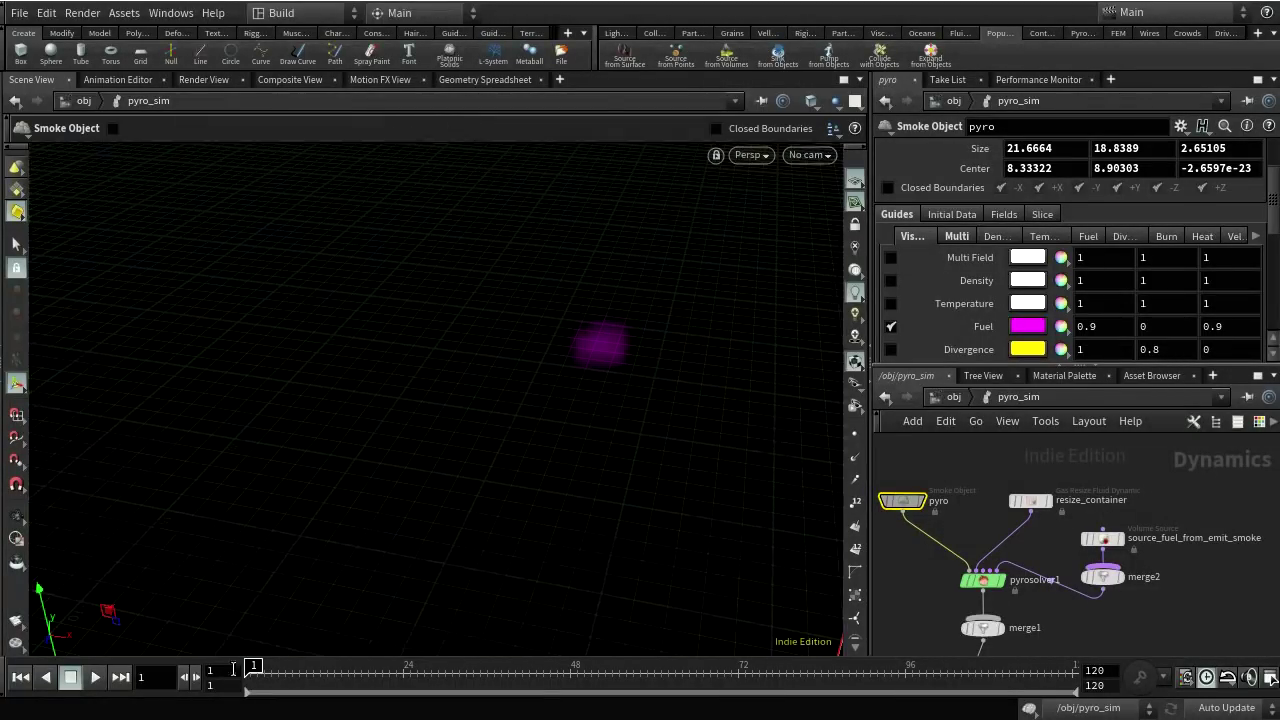
- Advance the simulation frame by frame to frame 32 to watch how the fuel is emitted along the rocket's path
click(195, 677)
click(195, 677)
click(196, 678)
click(201, 683)
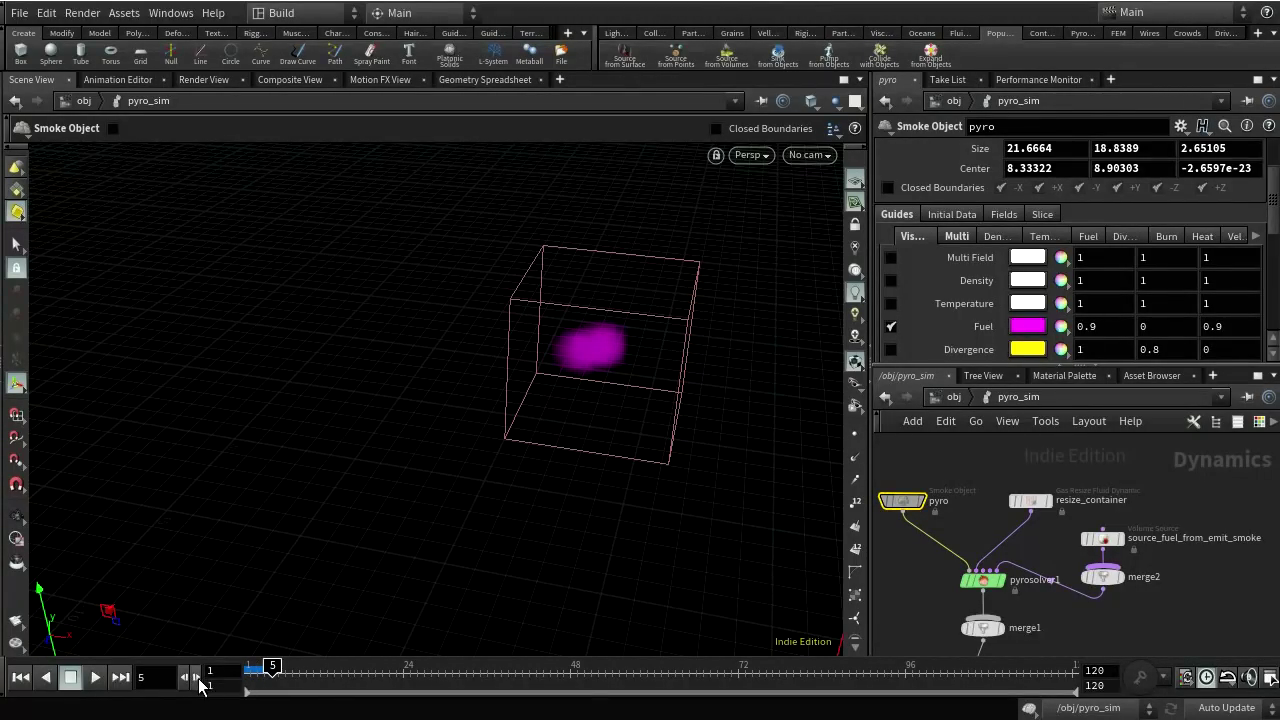
click(196, 678)
click(196, 678)
click(196, 678)
click(196, 678)
click(196, 678)
click(196, 678)
click(196, 678)
click(196, 678)
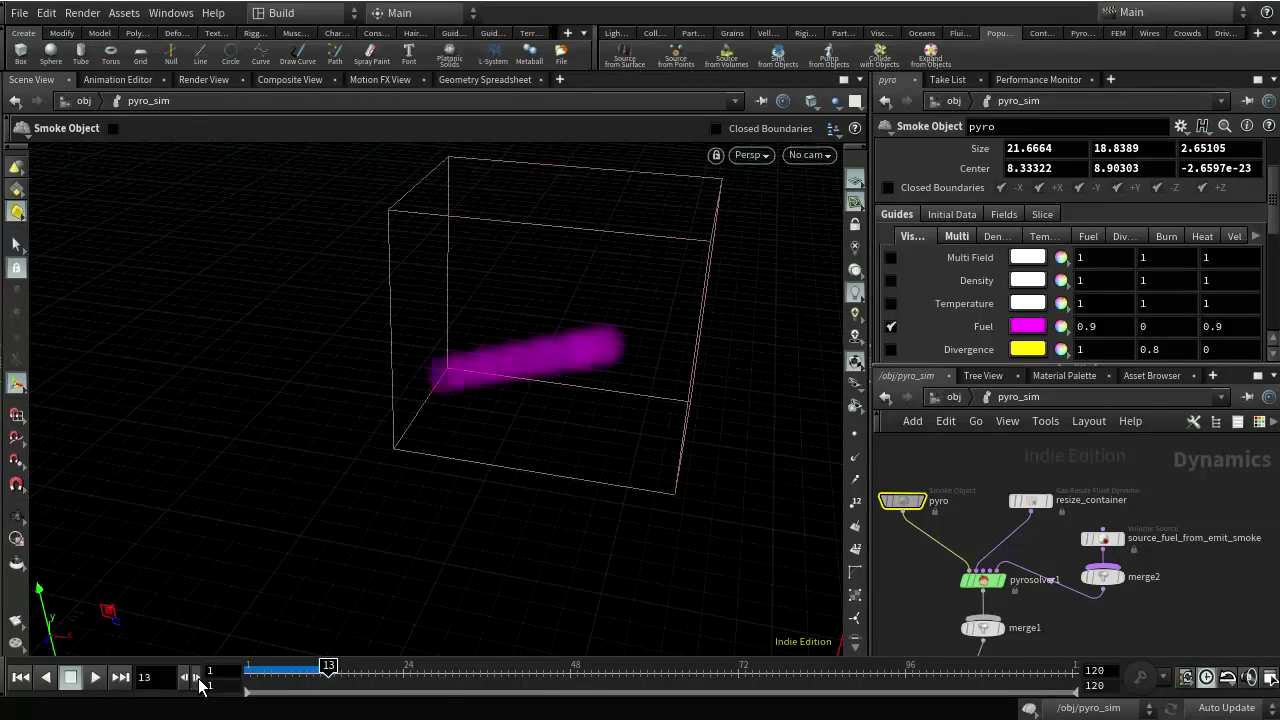
click(196, 678)
click(196, 678)
click(196, 678)
click(196, 678)
click(196, 678)
click(196, 678)
click(196, 678)
click(196, 678)
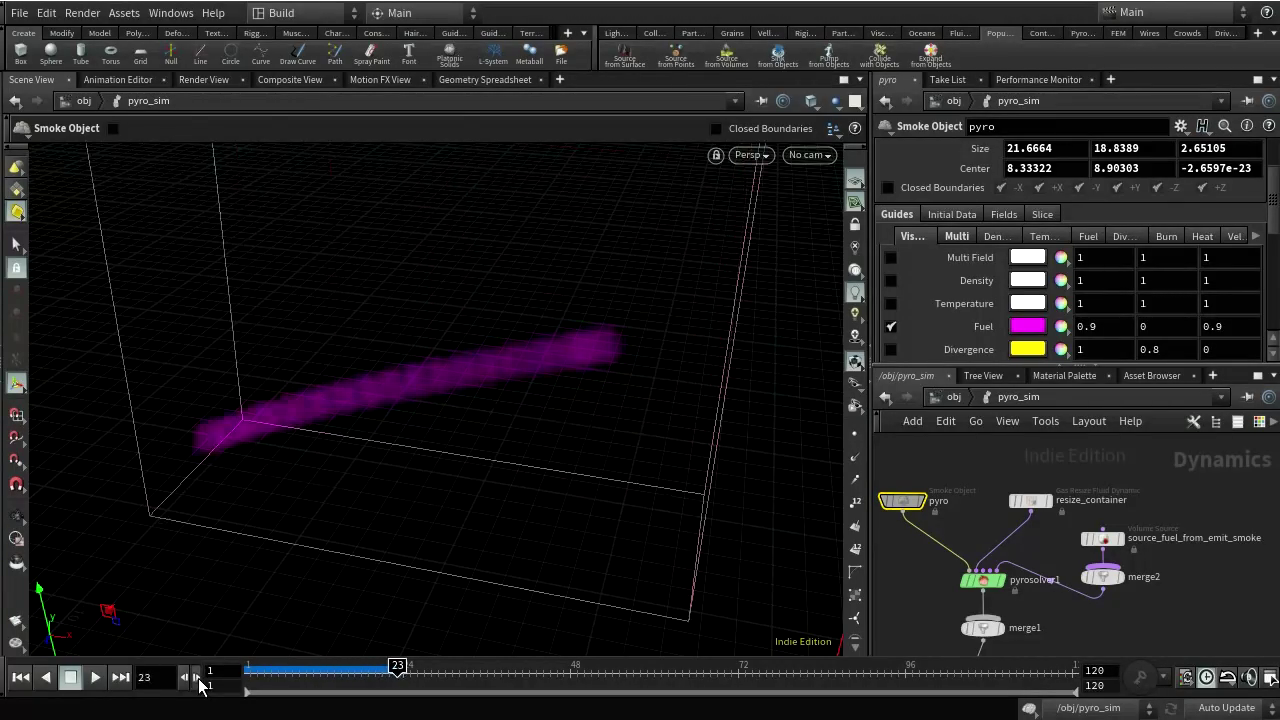
click(196, 678)
click(196, 678)
click(196, 678)
click(196, 678)
click(196, 678)
click(196, 678)
click(196, 678)
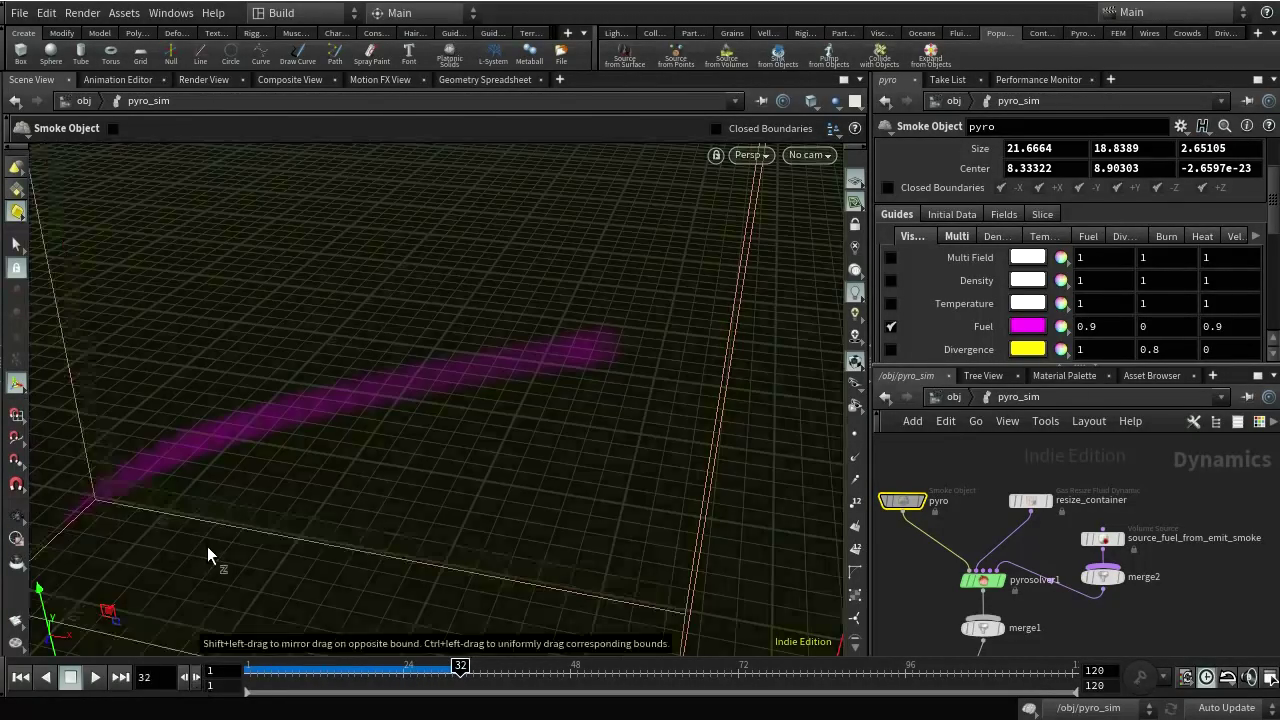
- Examine the fuel trail at frame 32 up close and from several angles, together with its surrounding container
key(Escape)
drag(589, 573, 686, 457)
key(Return)
scroll(469, 523, up, 6)
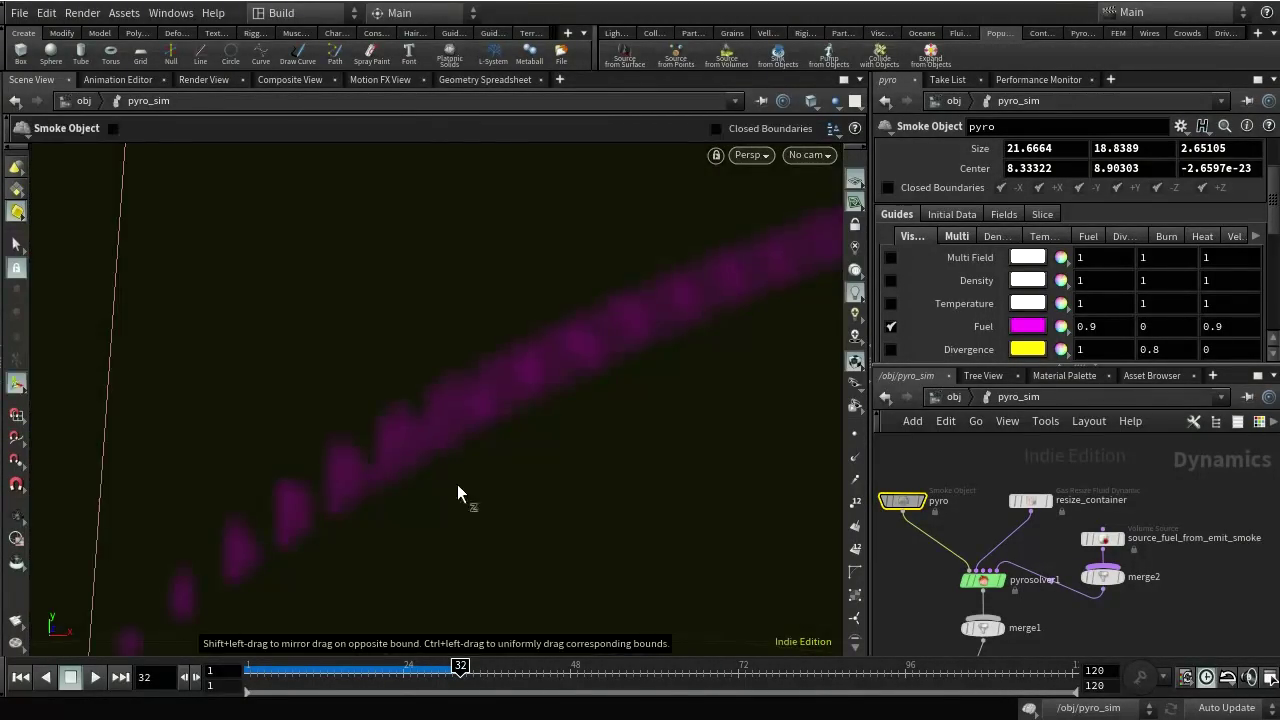
scroll(480, 478, down, 3)
scroll(708, 355, down, 5)
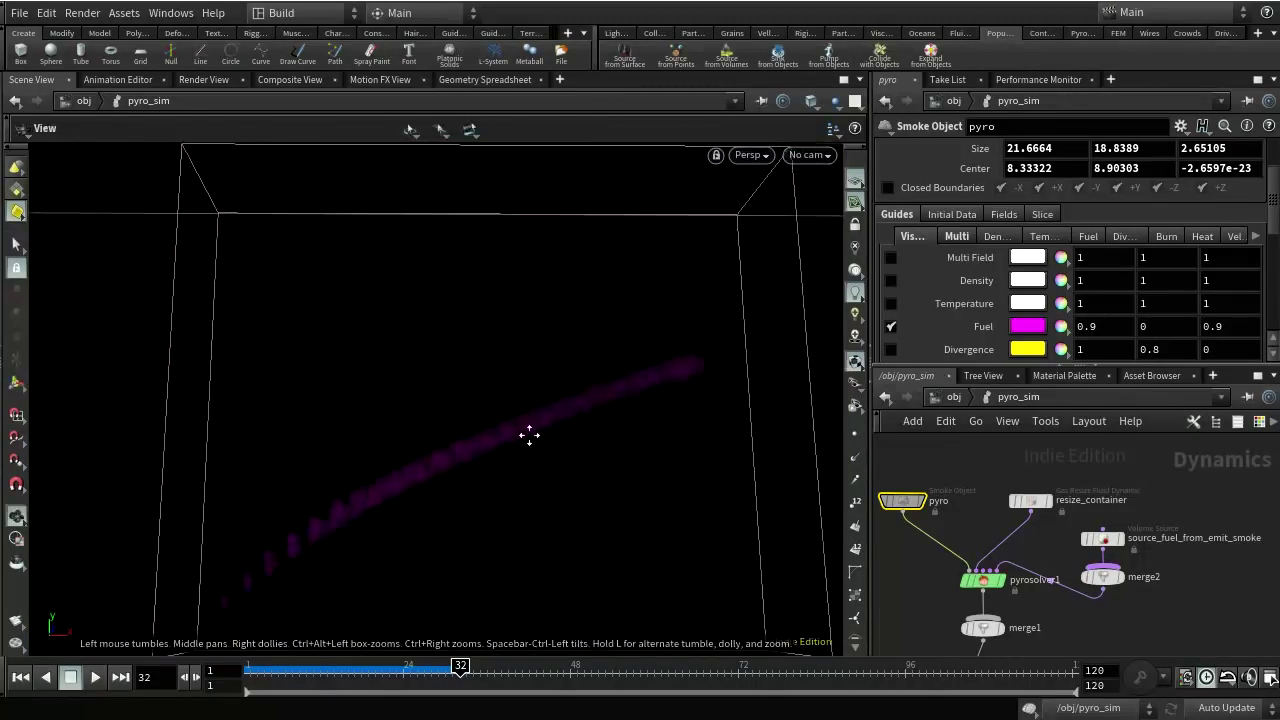
key(Return)
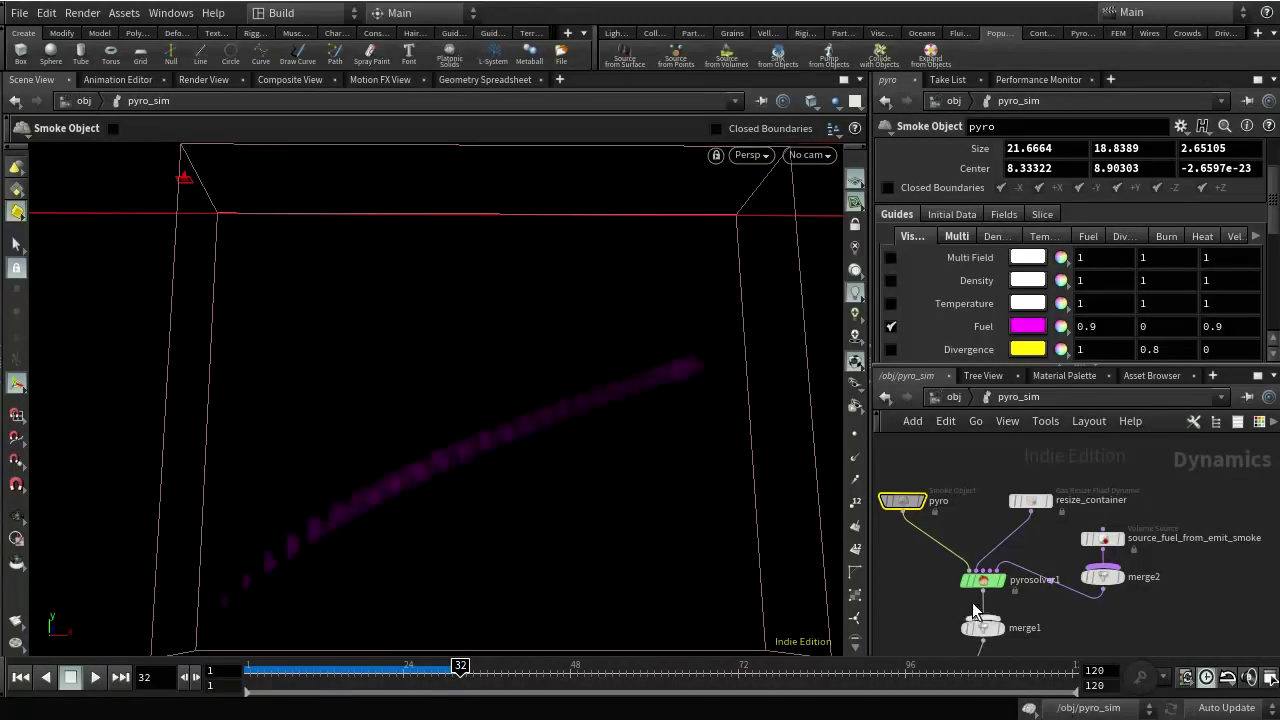
key(Escape)
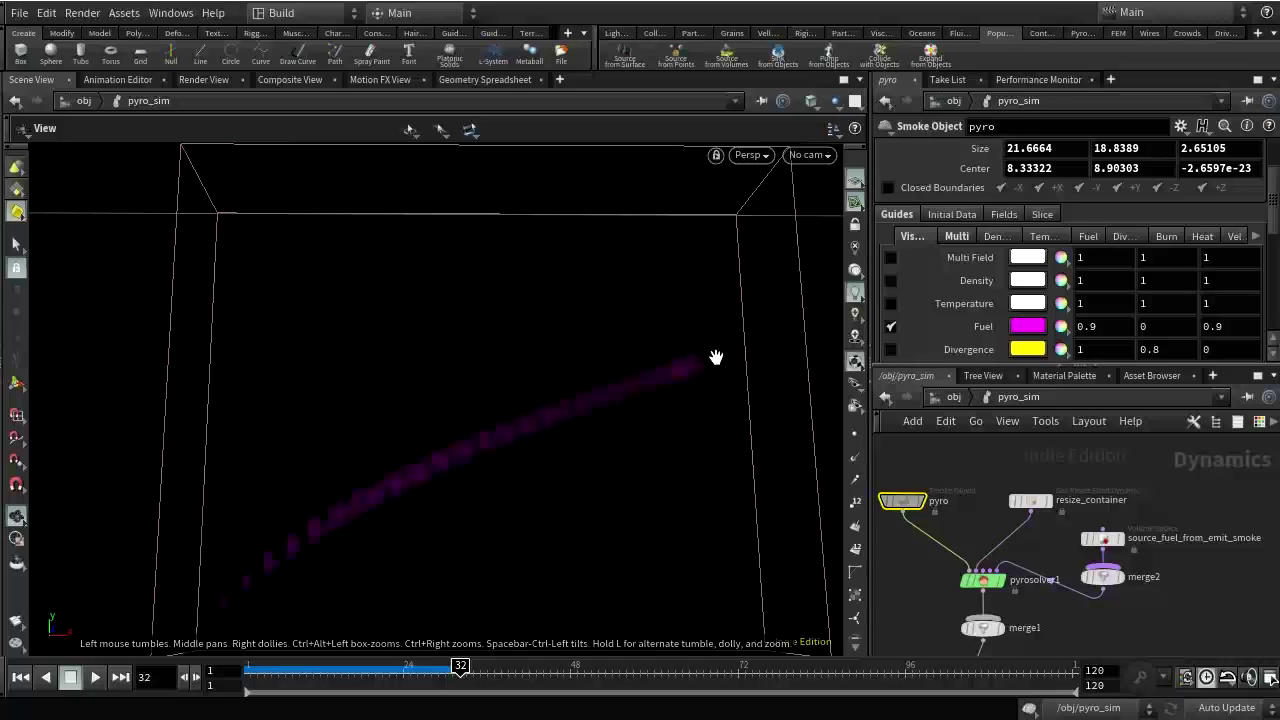
drag(714, 360, 686, 409)
key(Return)
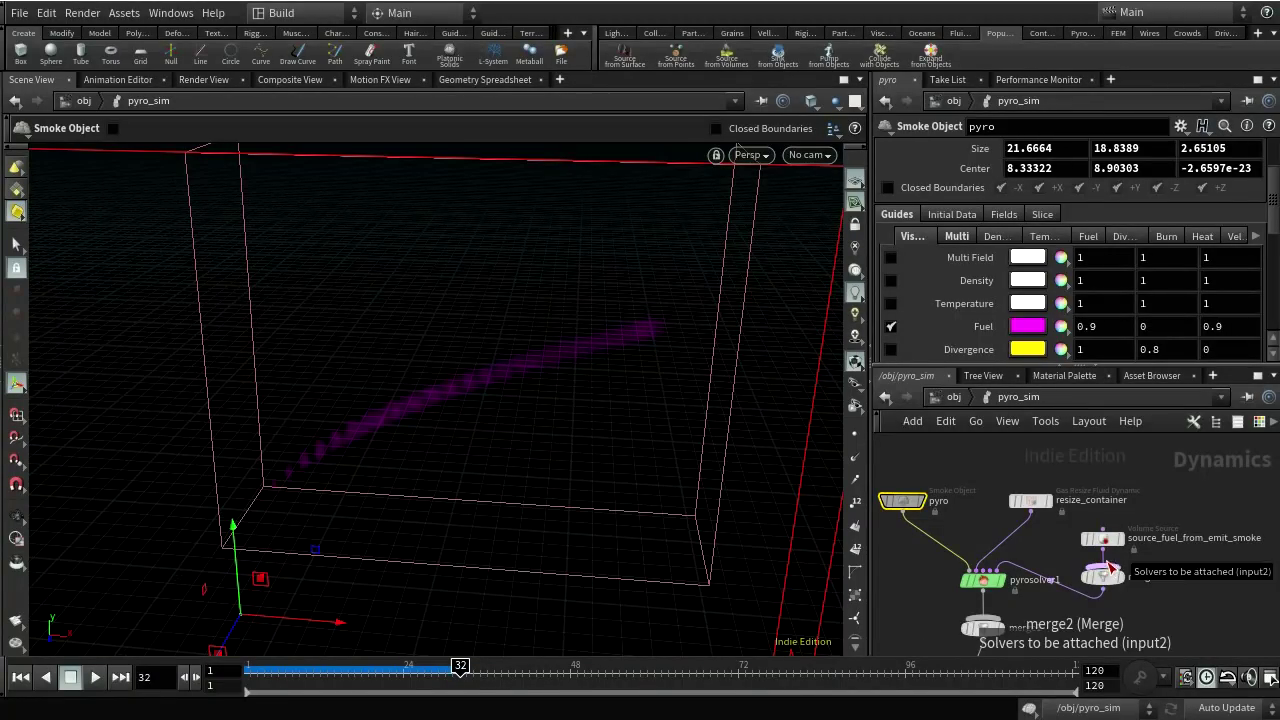
- Select the resize_container node and review its bounds and reference field settings
drag(972, 461, 1060, 524)
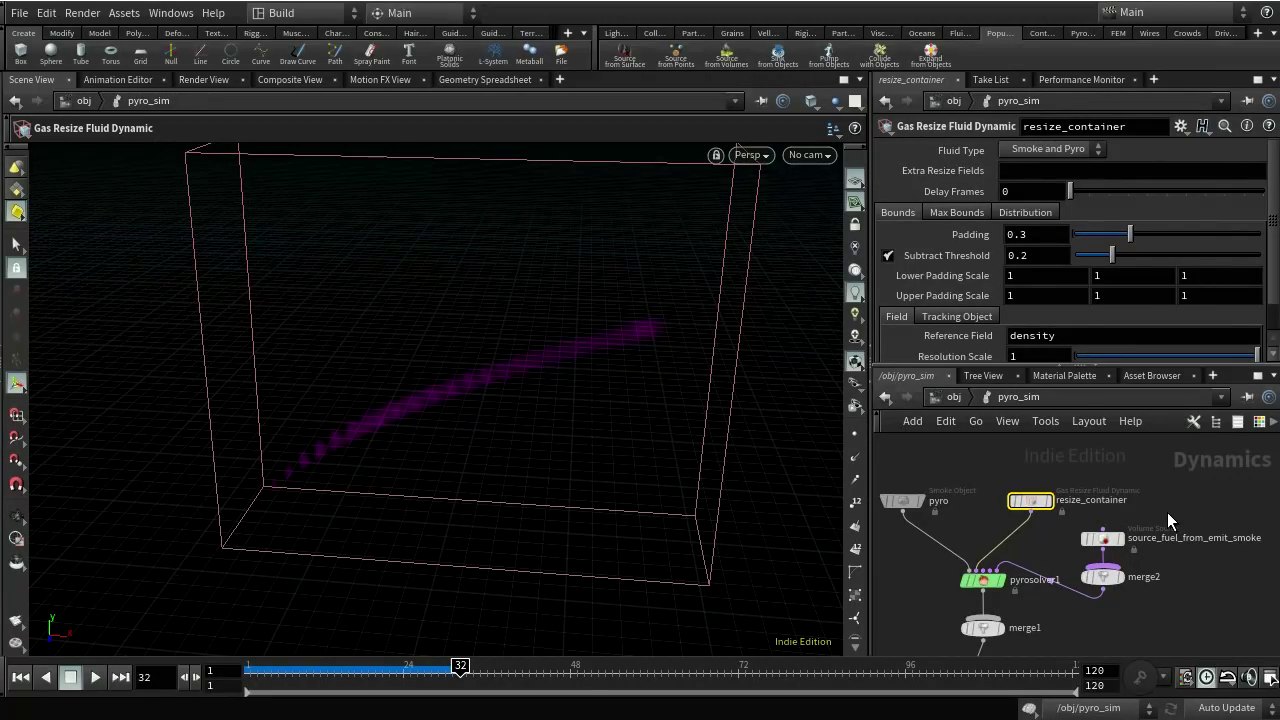
scroll(1265, 315, down, 1)
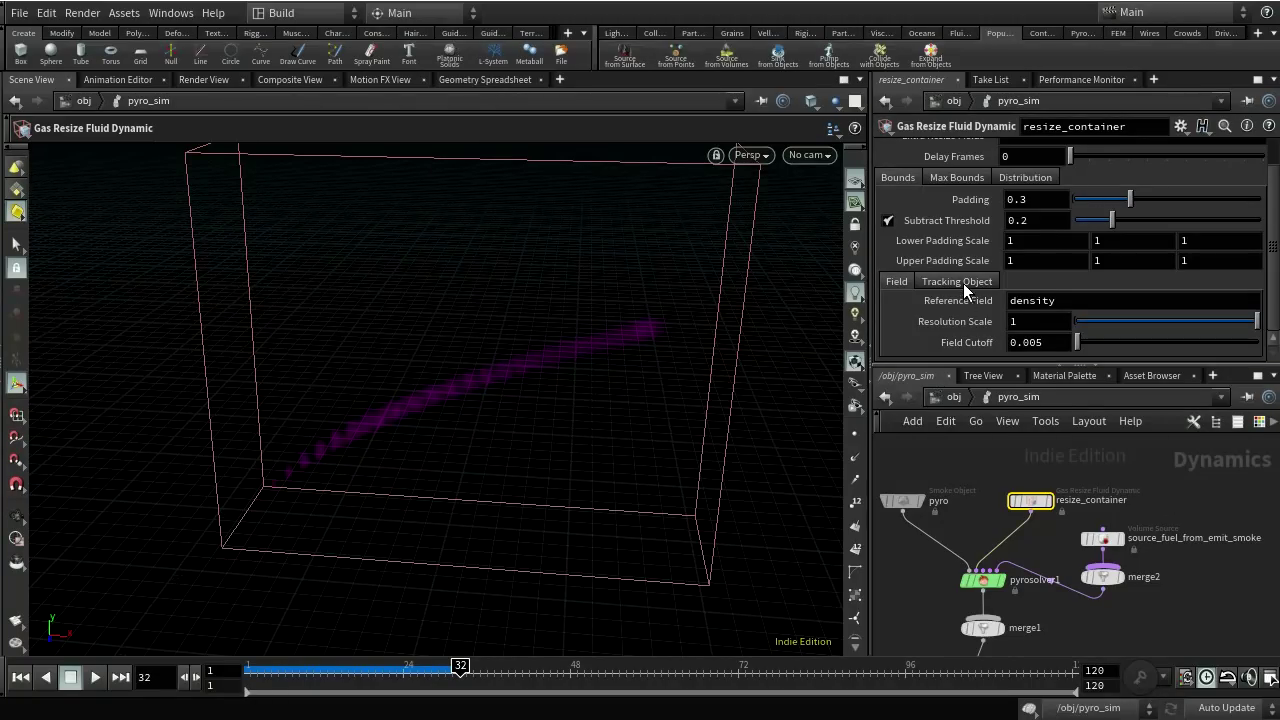
- Open the emit_smoke network and move alembic1, blast1 and polyextrude1 upward to make room above create_fuel
click(957, 396)
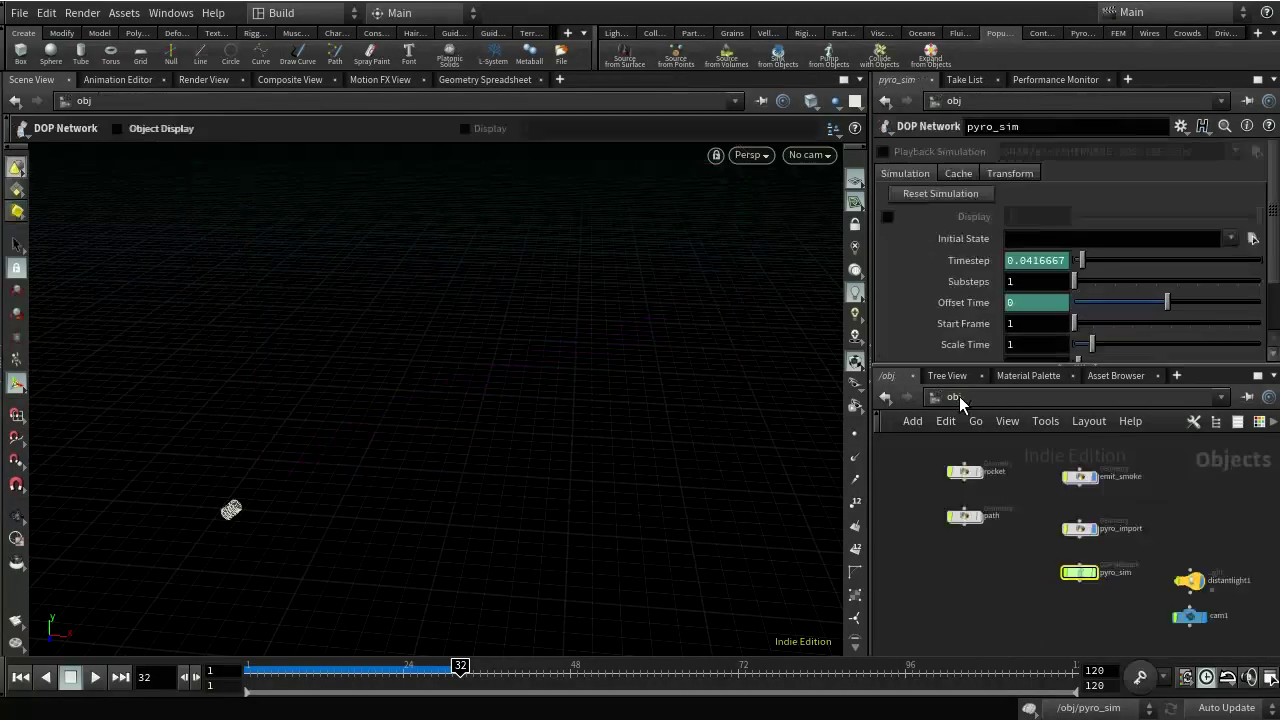
double_click(1088, 487)
scroll(1156, 551, up, 2)
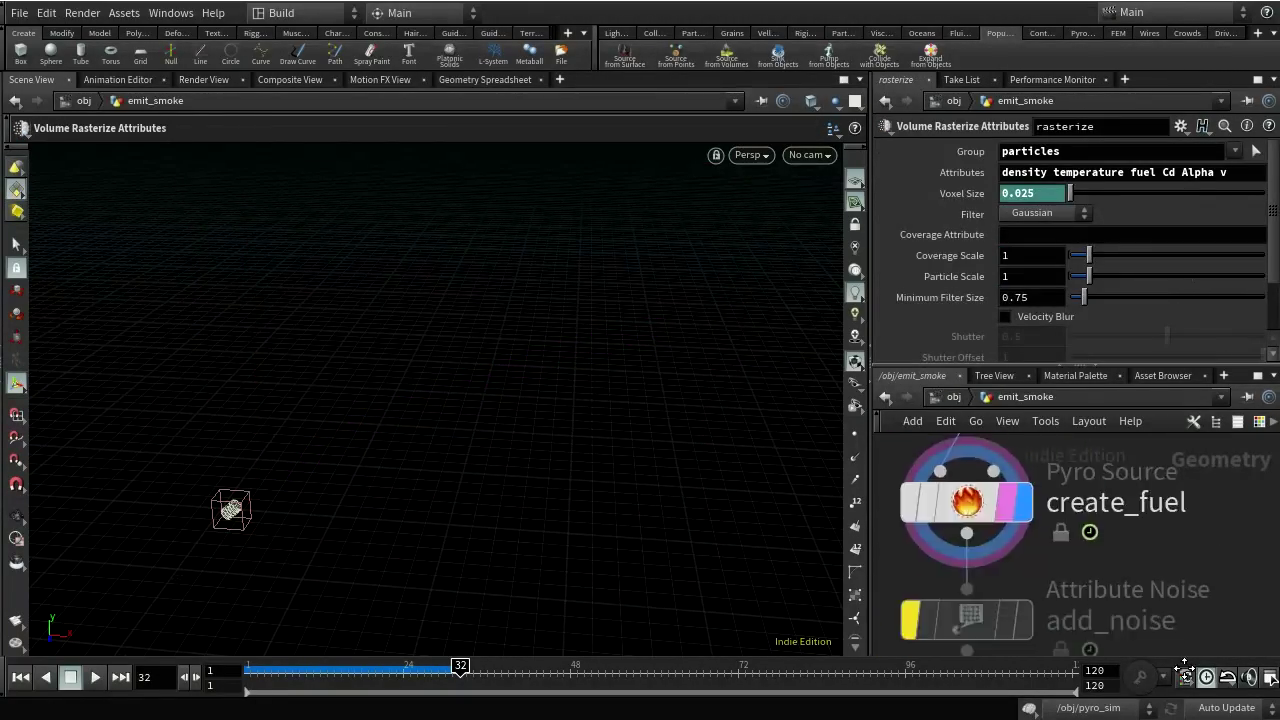
scroll(1156, 551, down, 3)
scroll(1210, 595, down, 3)
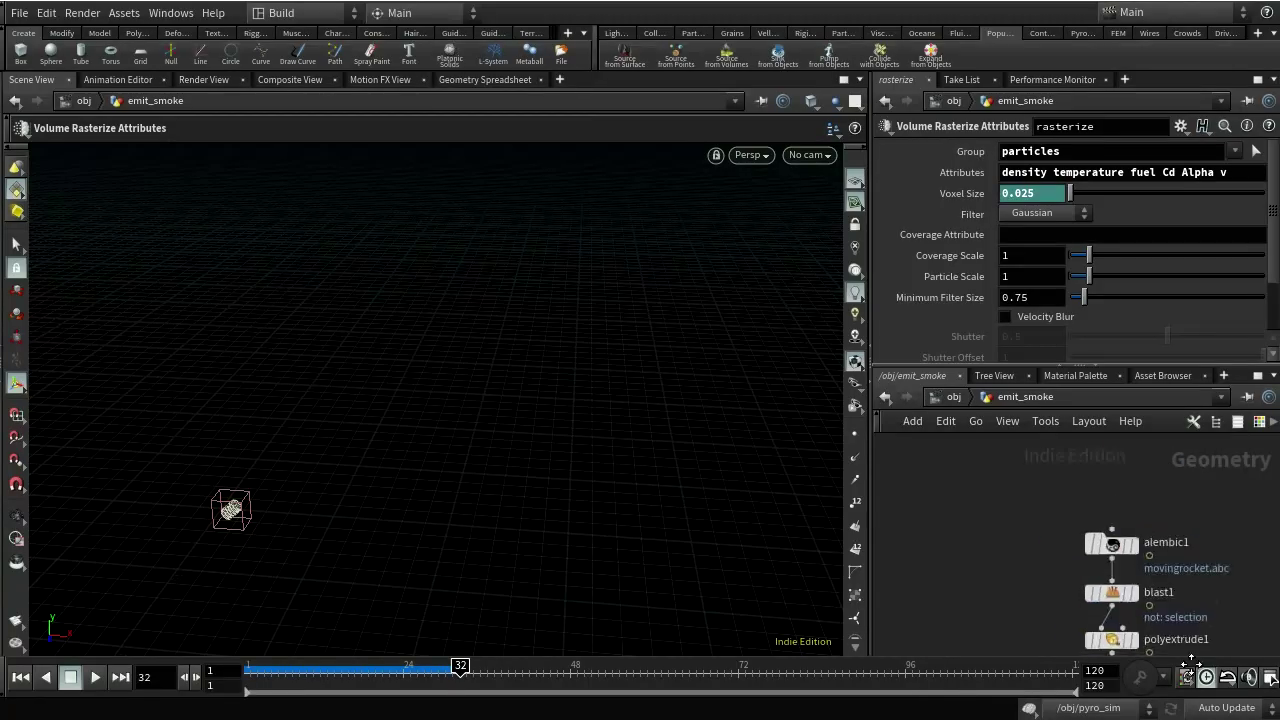
drag(1047, 505, 1166, 690)
double_click(1178, 594)
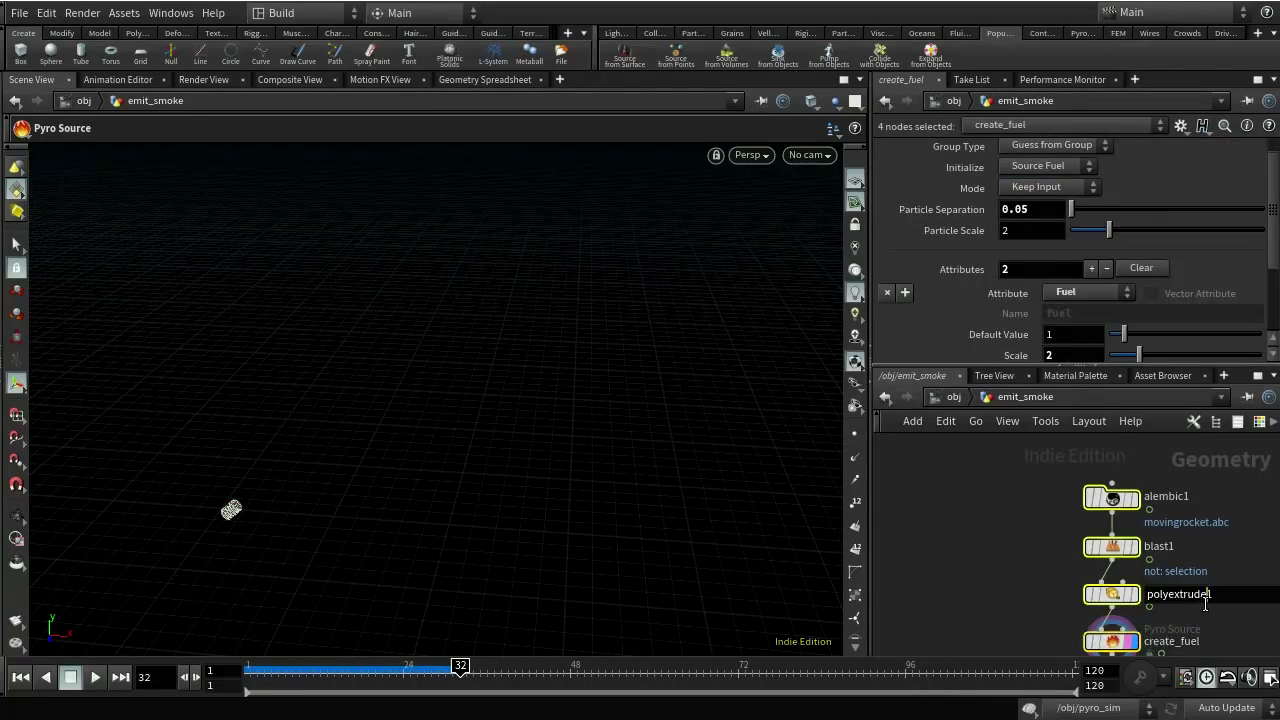
drag(1060, 467, 1186, 606)
drag(1112, 594, 1112, 518)
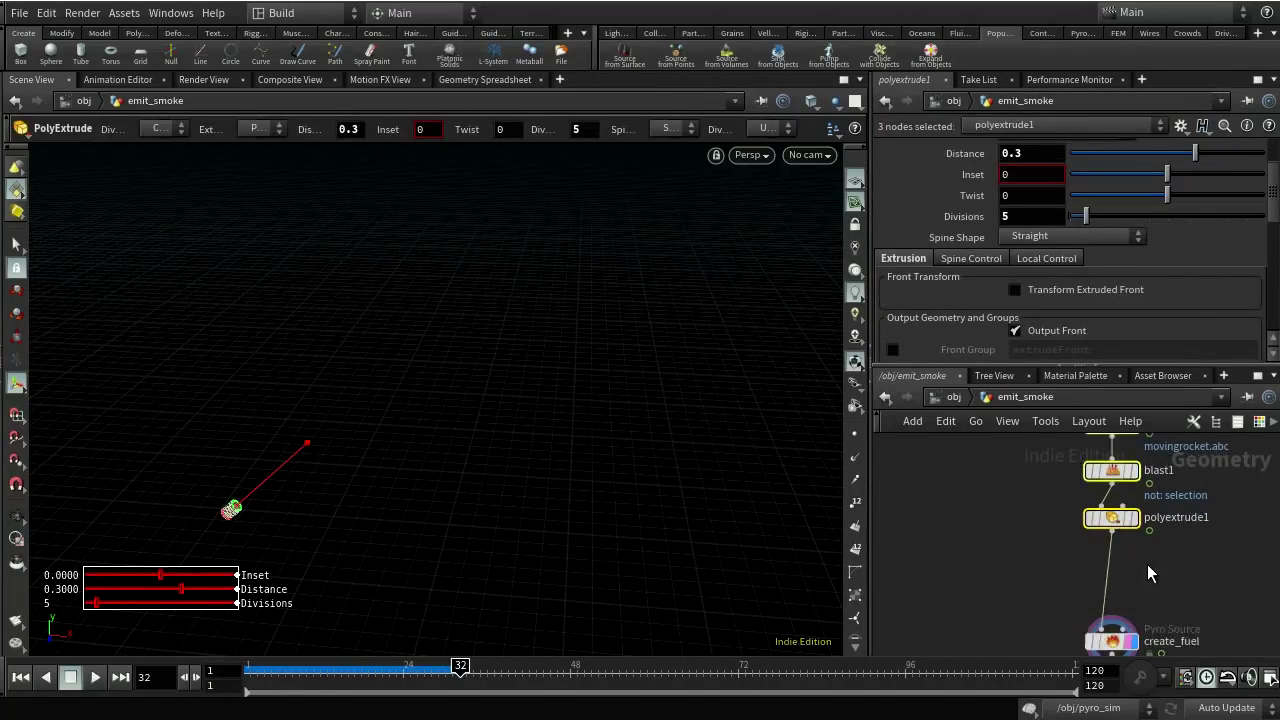
- Insert a Null node between polyextrude1 and create_fuel and name it GEO
key(Tab)
text(nu)
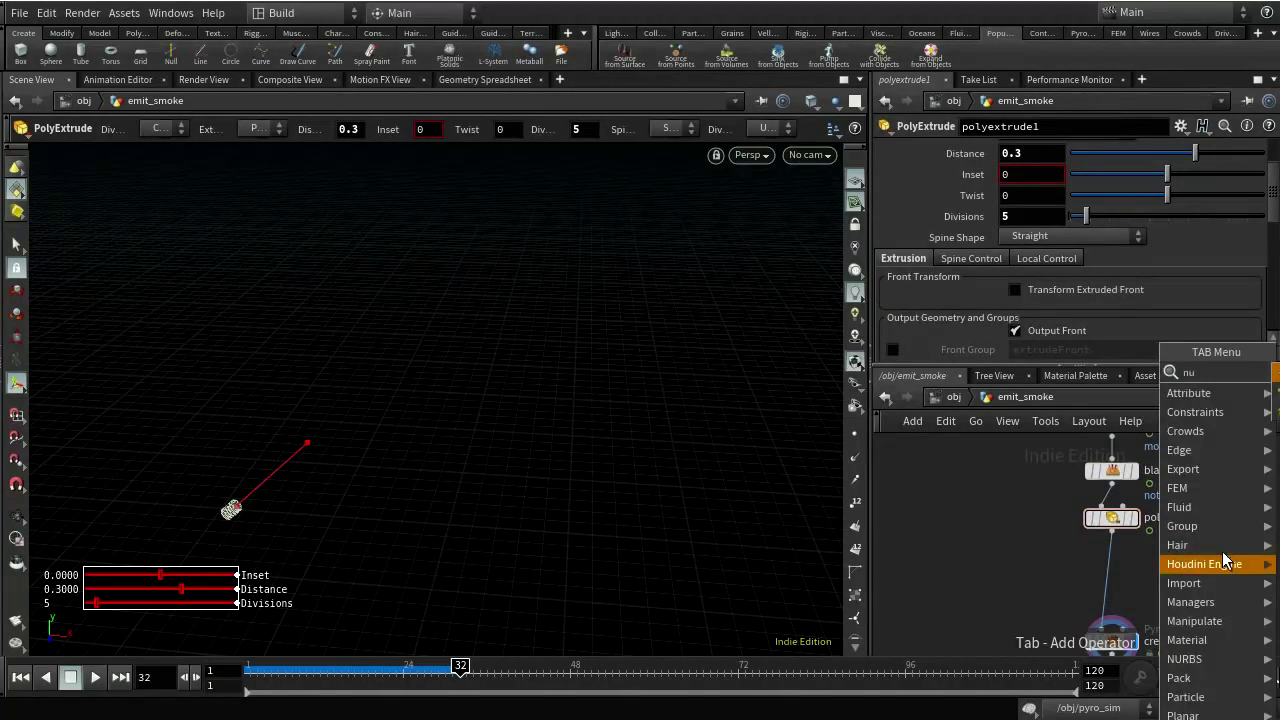
key(Return)
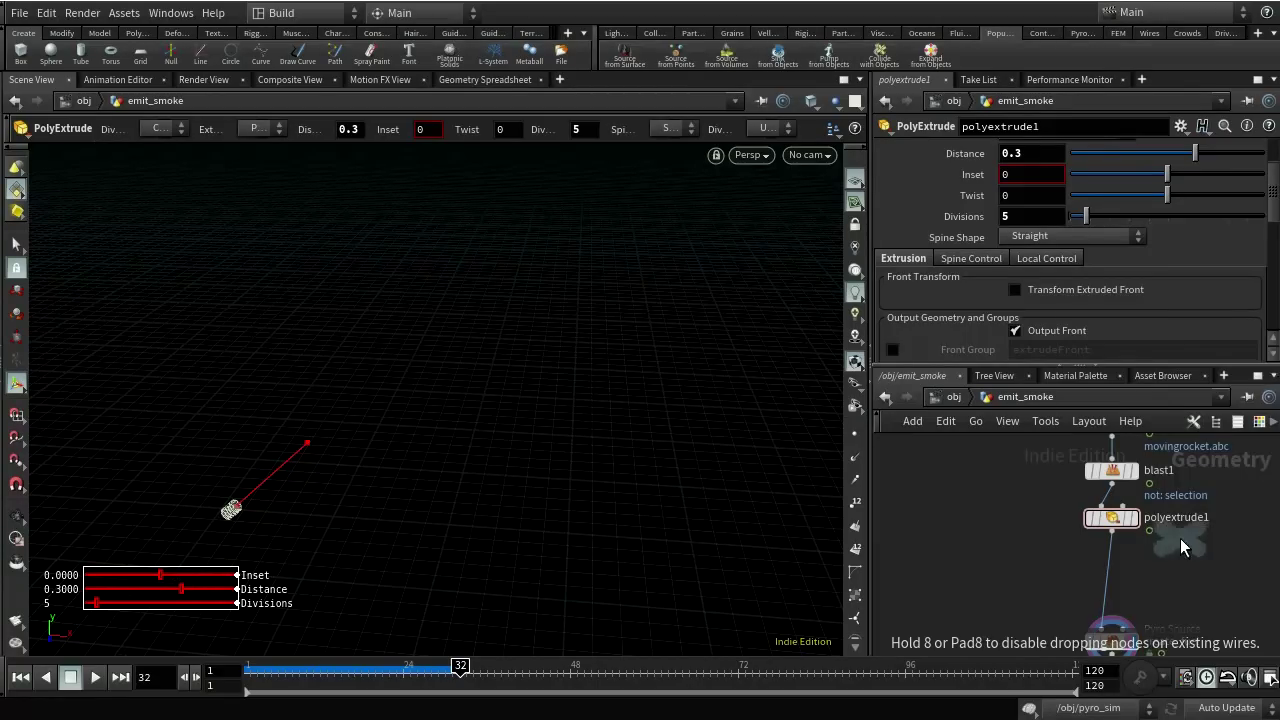
click(1105, 582)
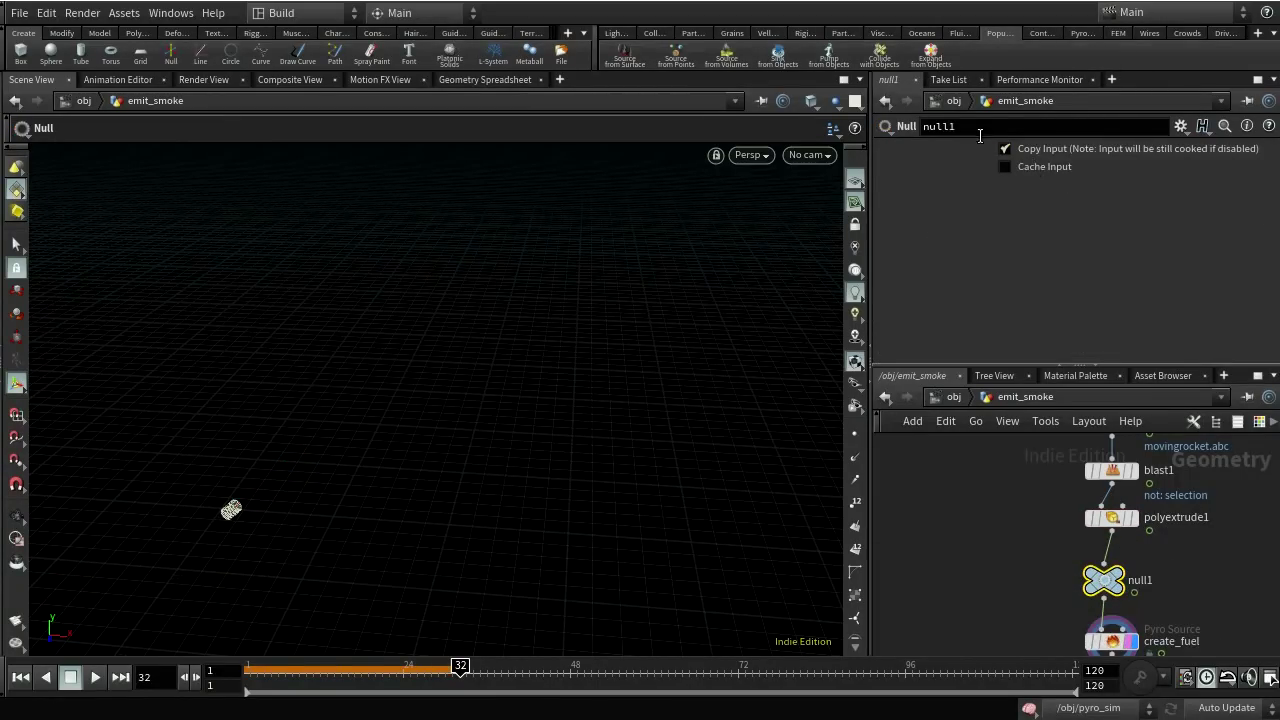
double_click(945, 126)
text(GEO)
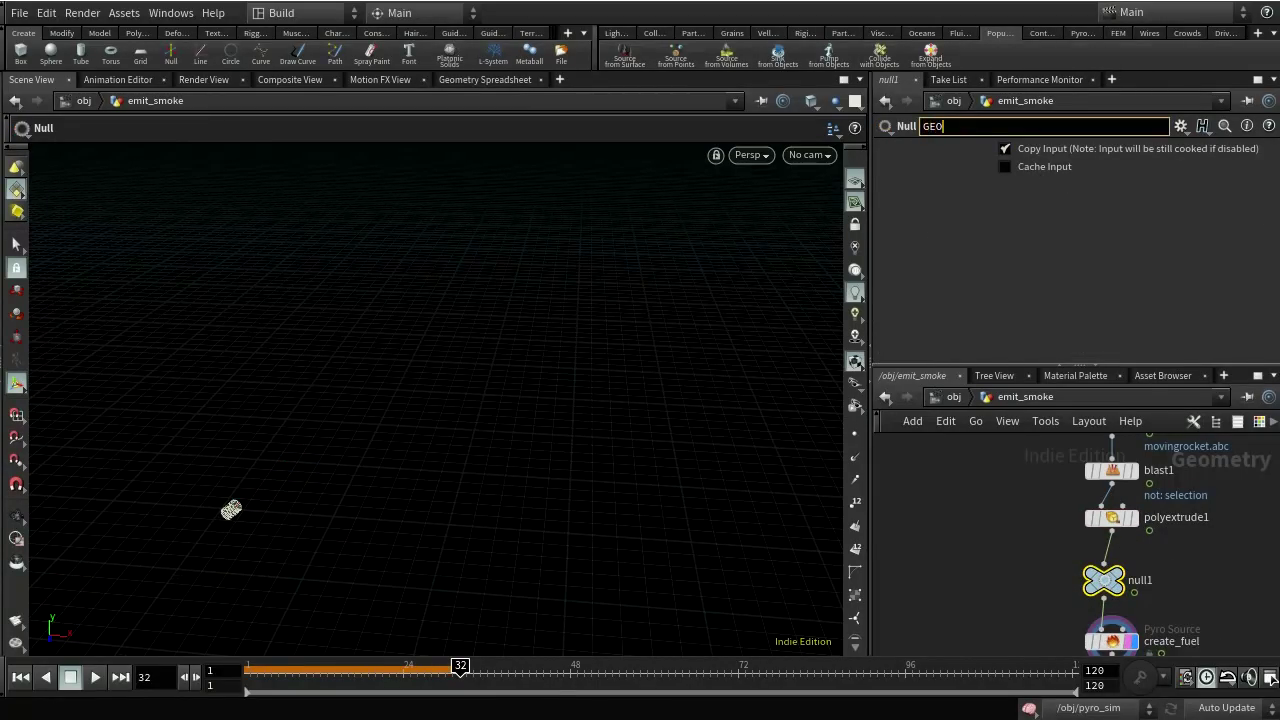
key(Return)
- Return to the pyro_sim network, rewind to frame 1 and examine the initial container around the fuel source
click(950, 396)
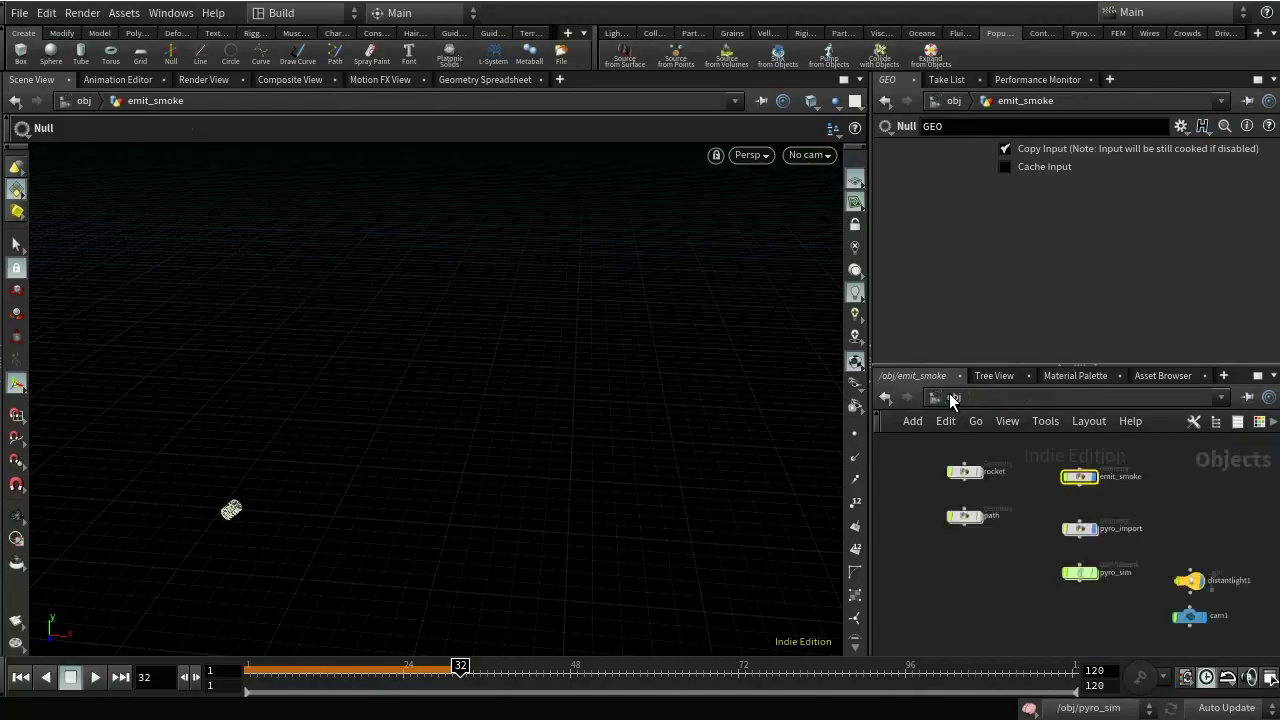
double_click(1080, 572)
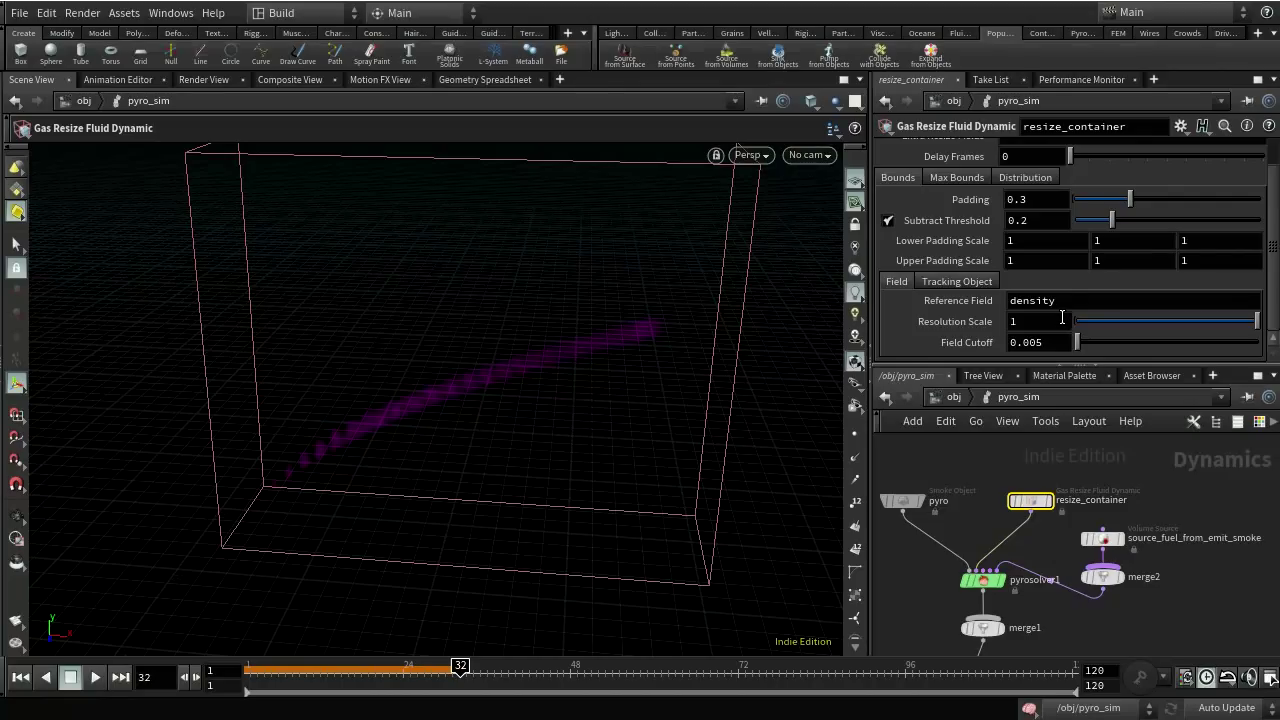
key(Escape)
scroll(752, 425, down, 8)
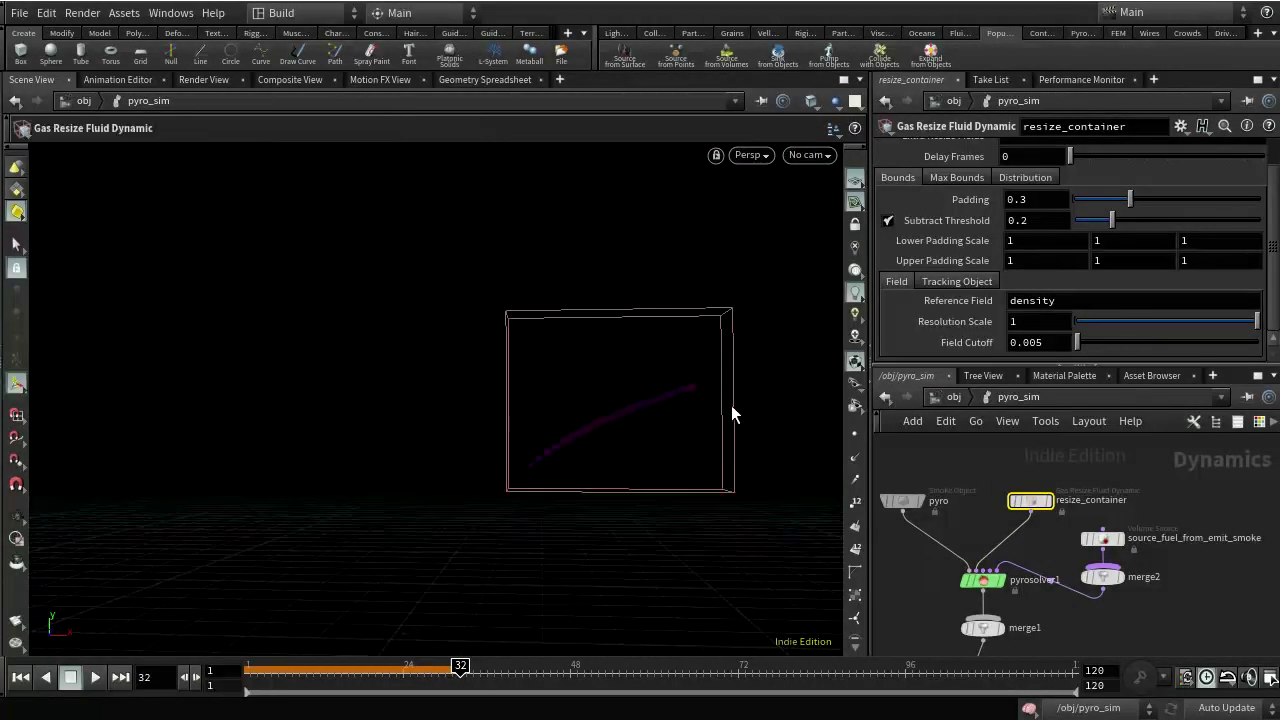
key(Return)
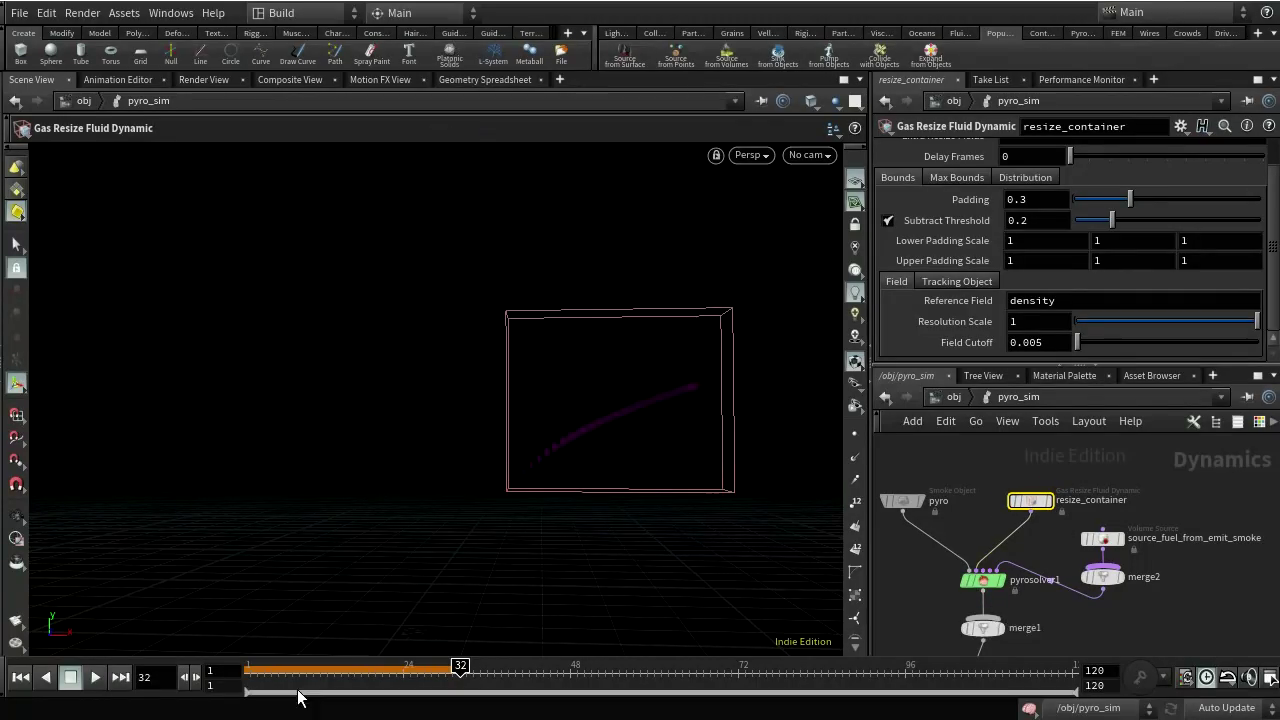
key(ctrl+Up)
key(Escape)
scroll(505, 480, down, 3)
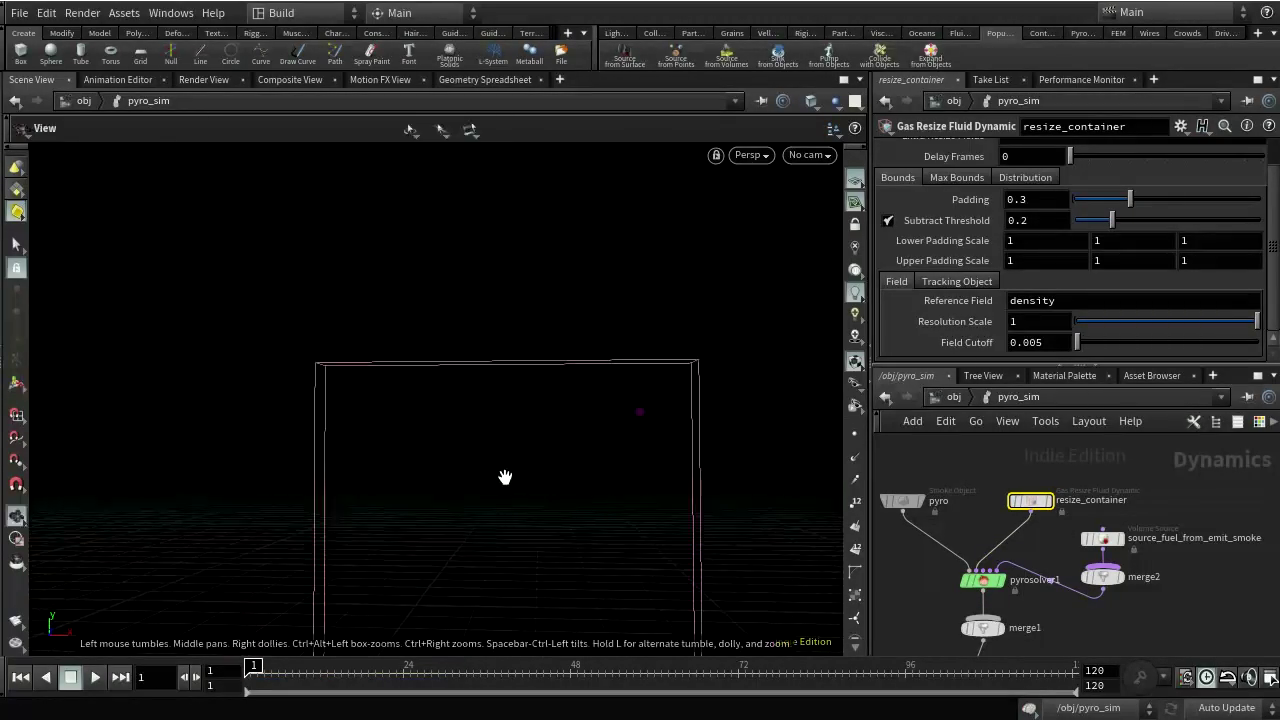
middle_drag(506, 471, 514, 337)
drag(514, 337, 654, 549)
key(Return)
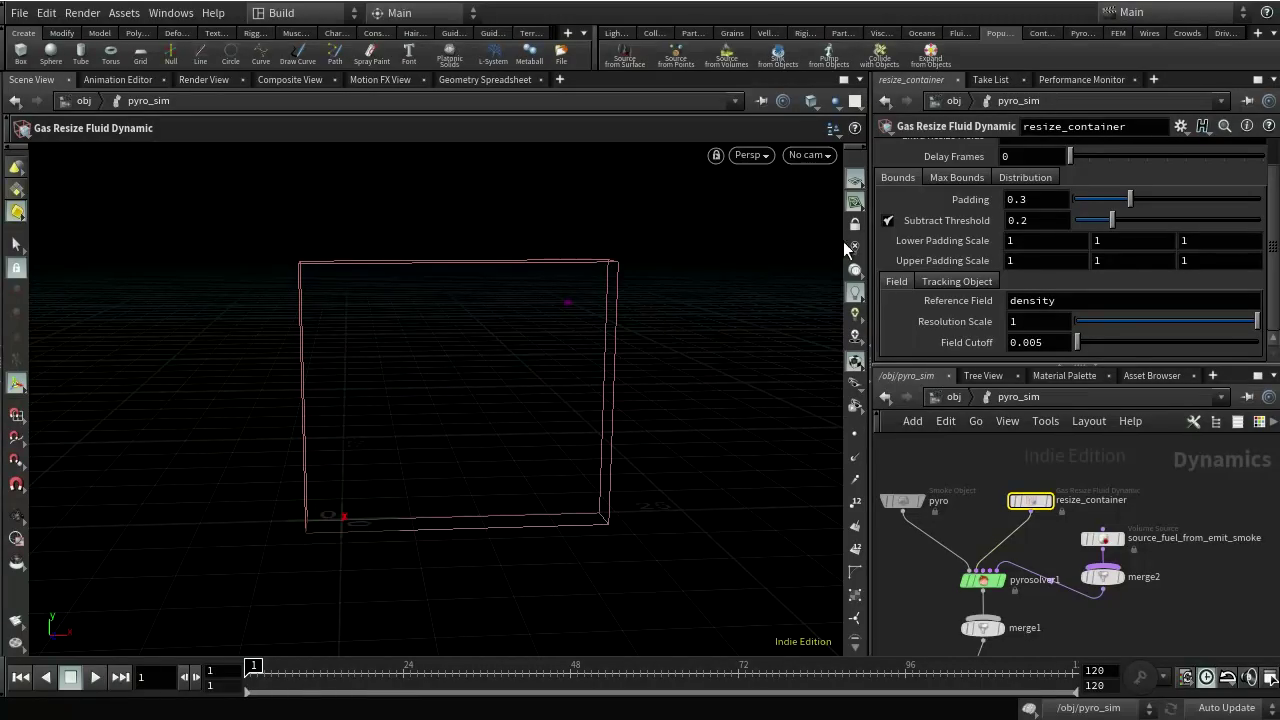
- Enable Track By Object on the resize_container node, using a Sop as the tracking source
click(950, 285)
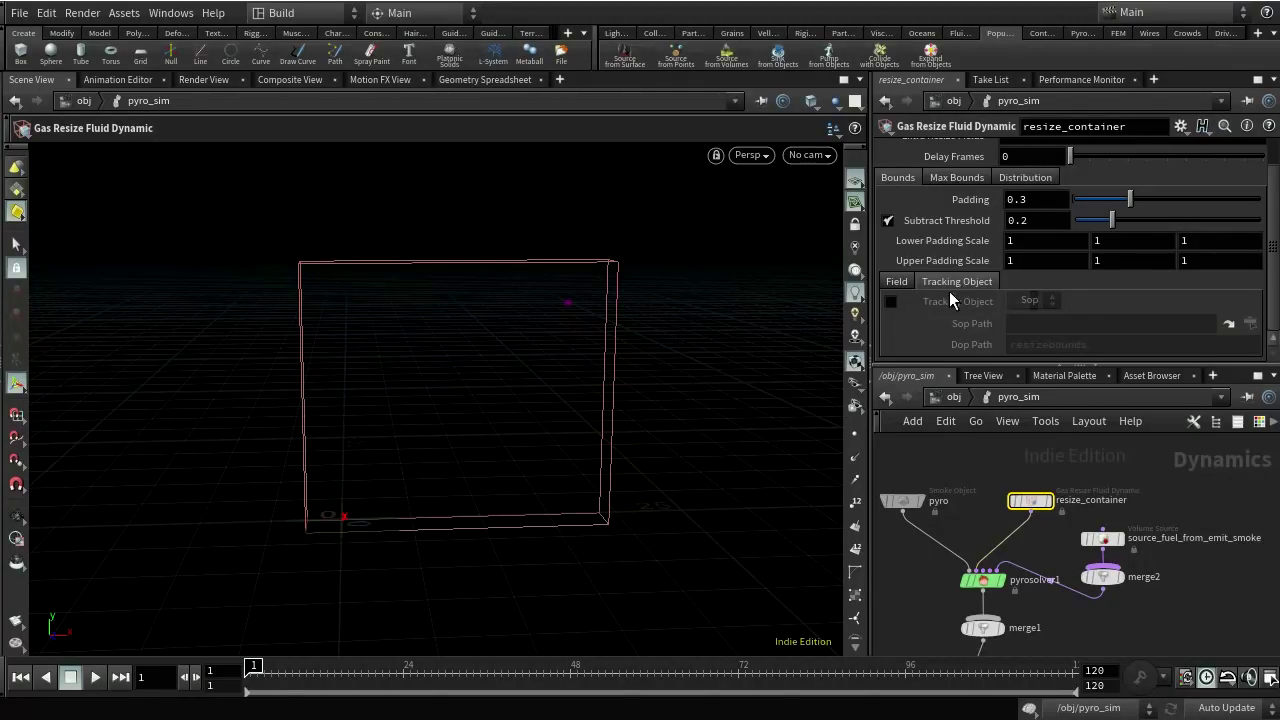
click(888, 302)
click(1049, 304)
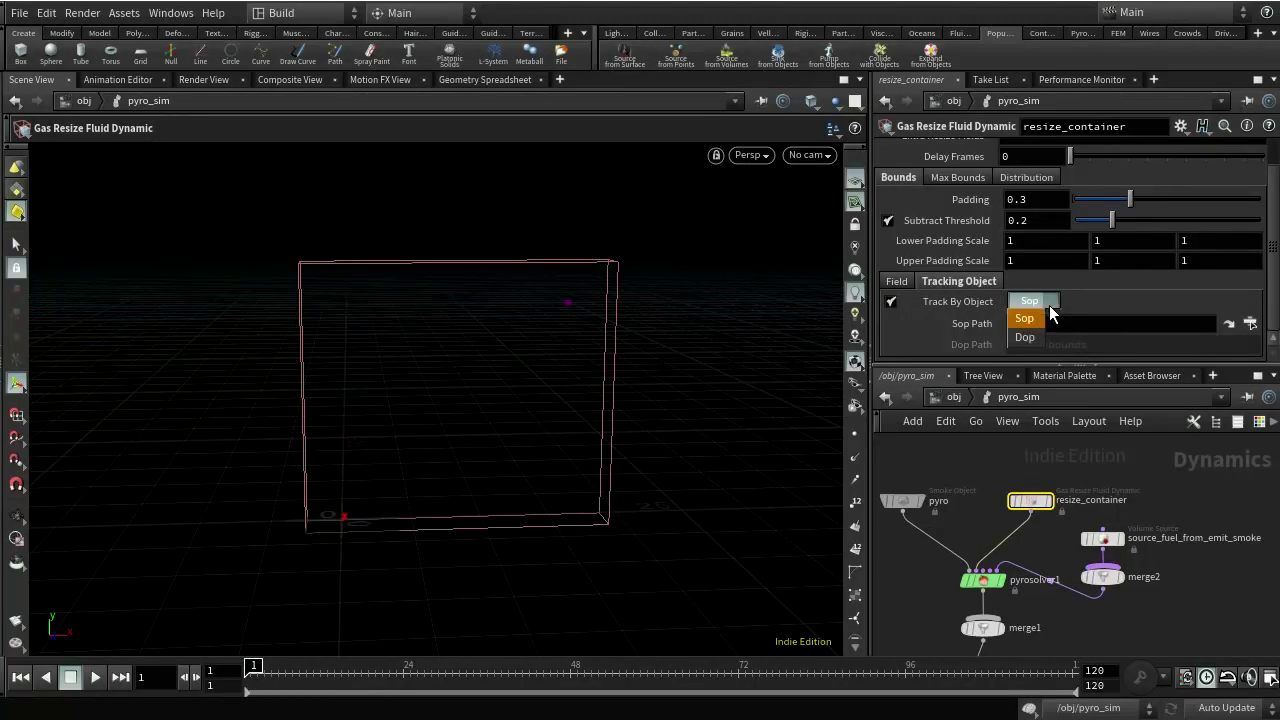
click(1024, 319)
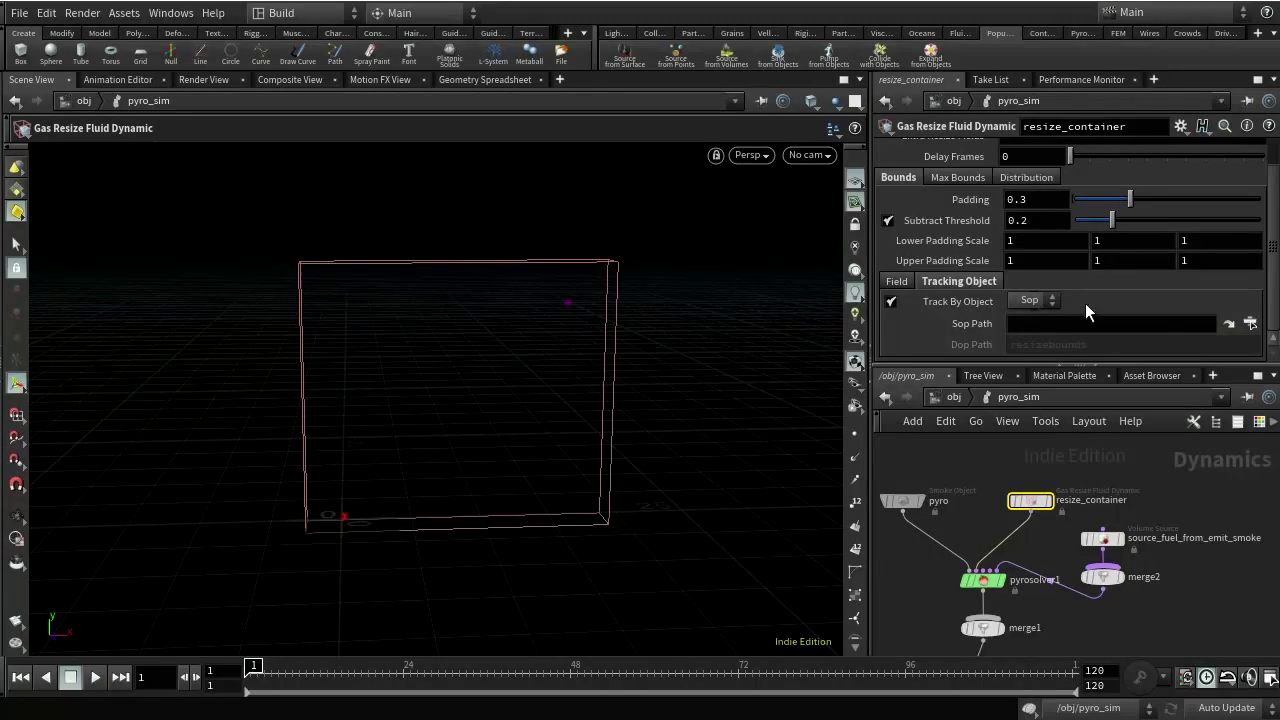
- Choose the GEO null inside emit_smoke as the tracked geometry, giving the Sop Path /obj/emit_smoke/GEO
click(1250, 323)
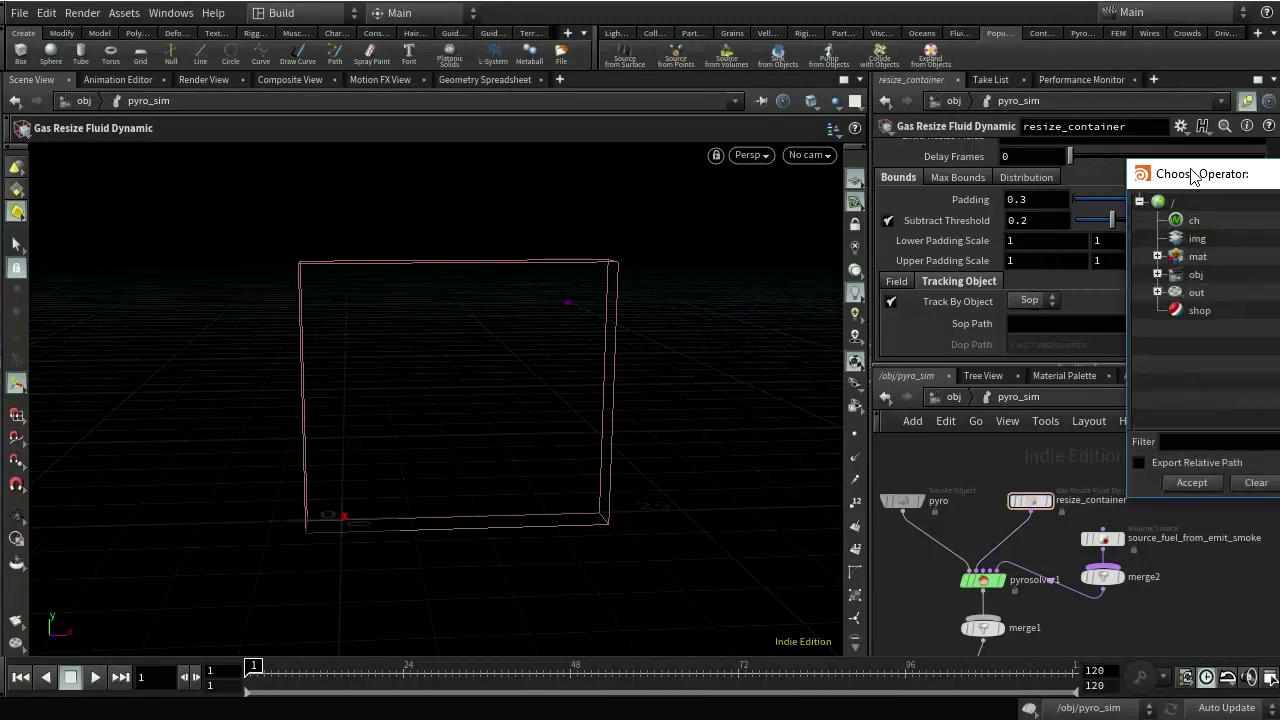
drag(1193, 177, 1047, 174)
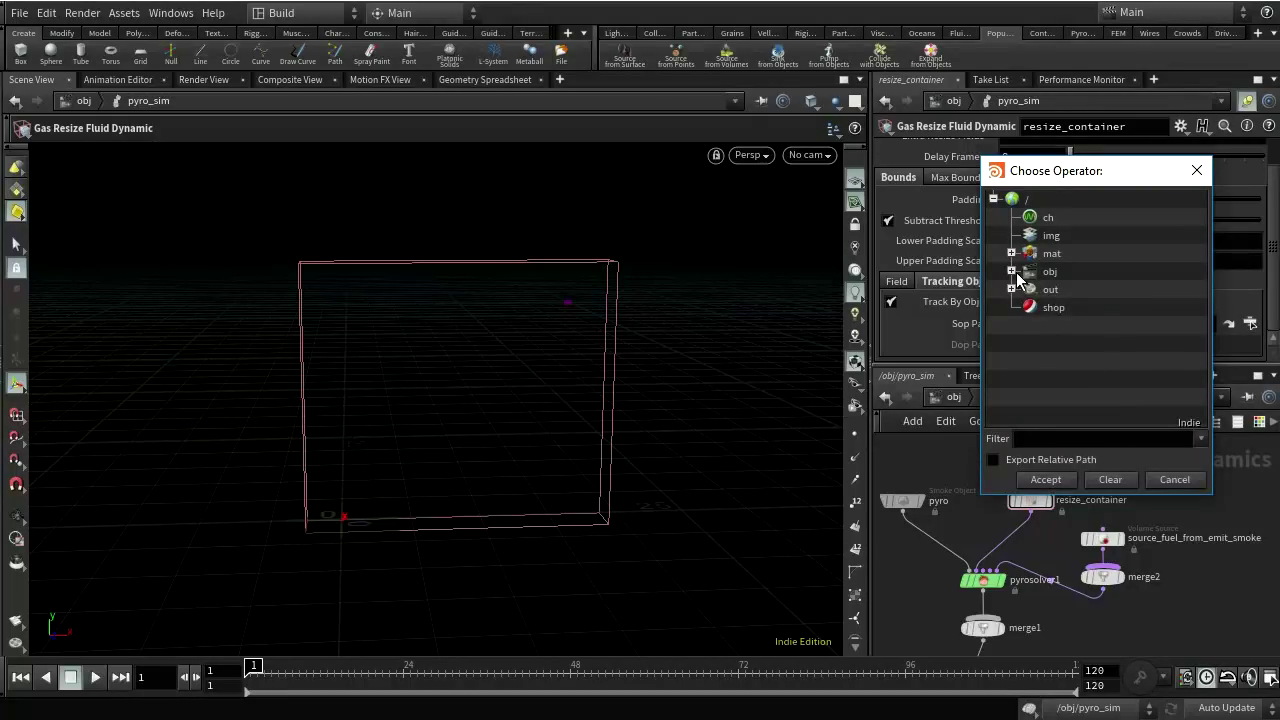
click(1012, 272)
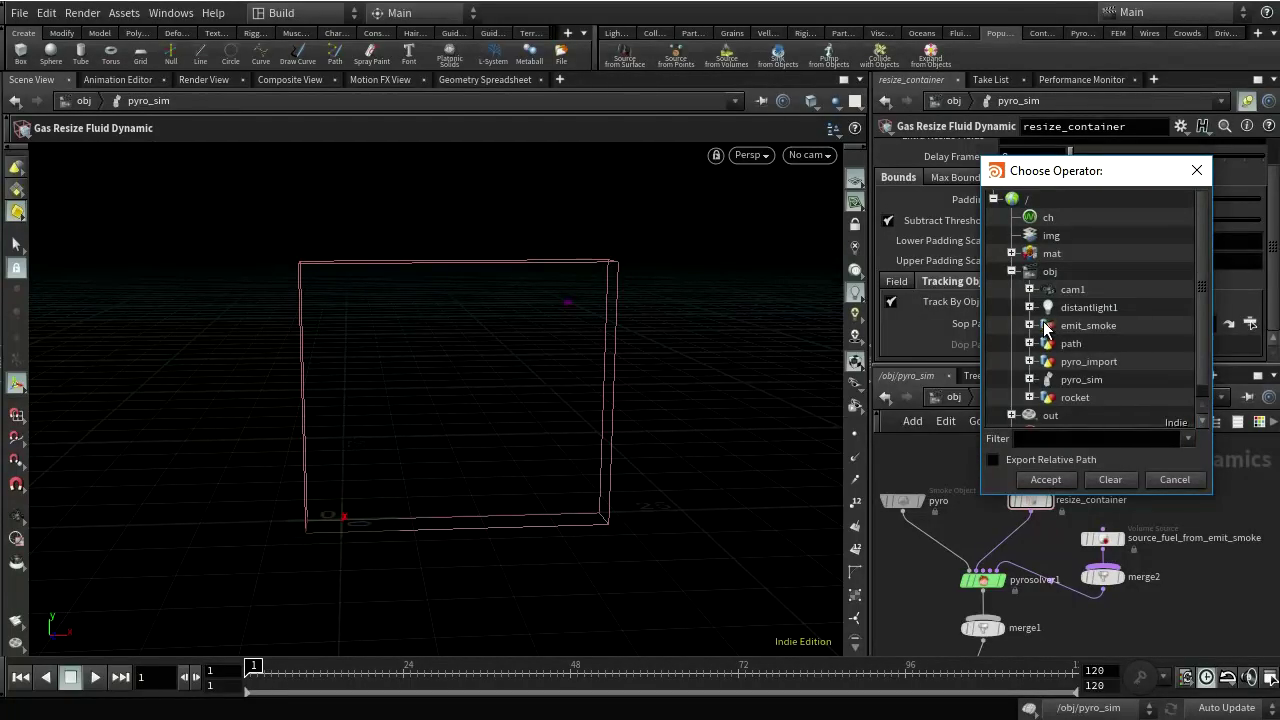
click(1030, 325)
click(1097, 343)
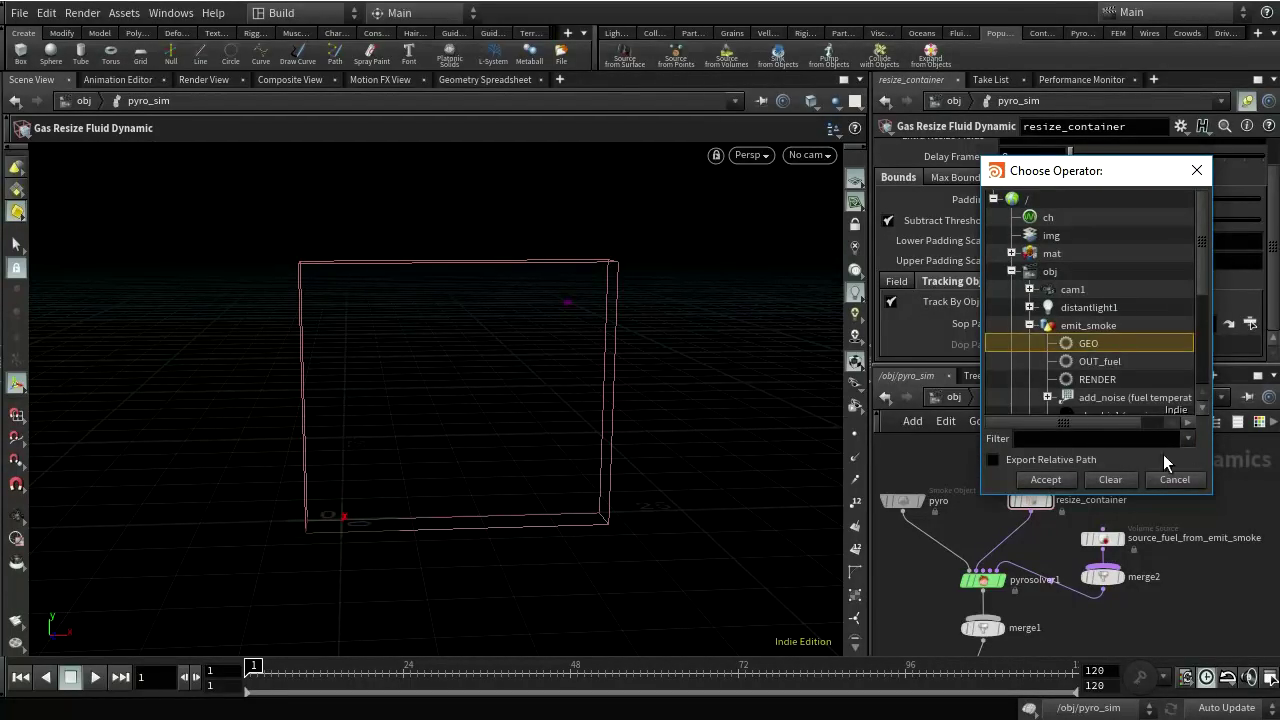
click(1046, 480)
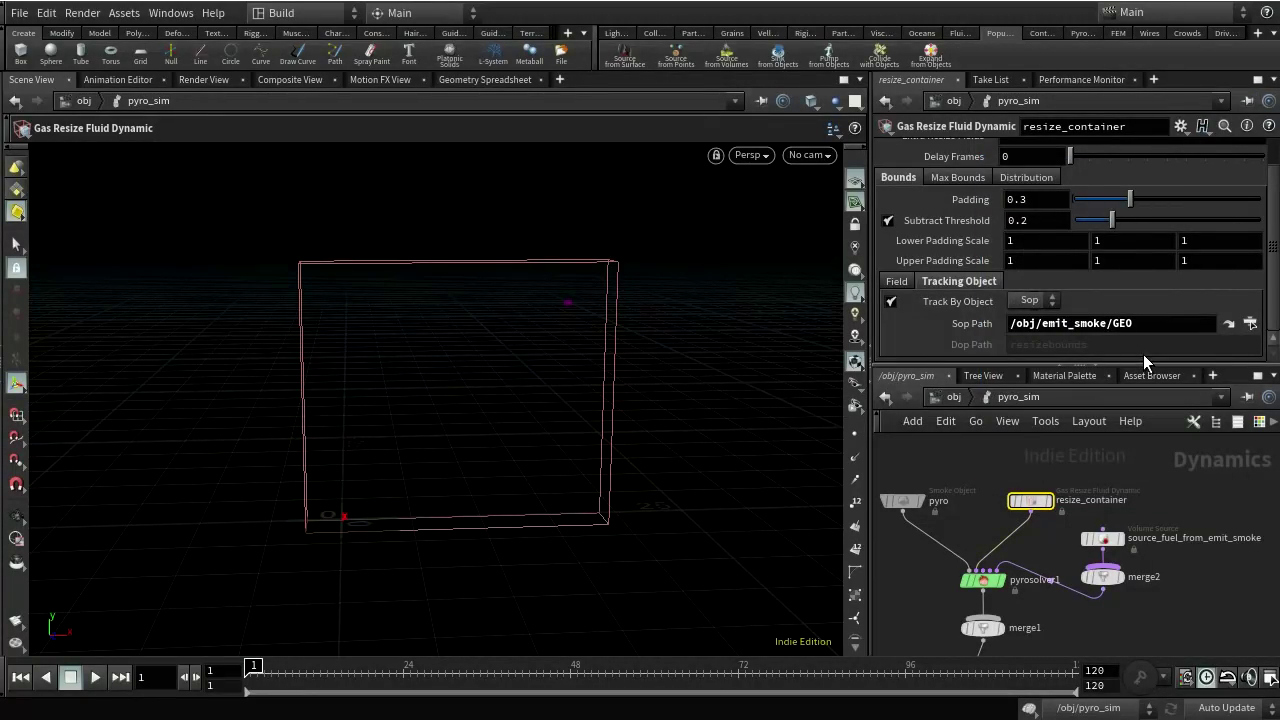
- Play the simulation to about frame 48 and examine how the container follows the fuel trail up close
click(96, 678)
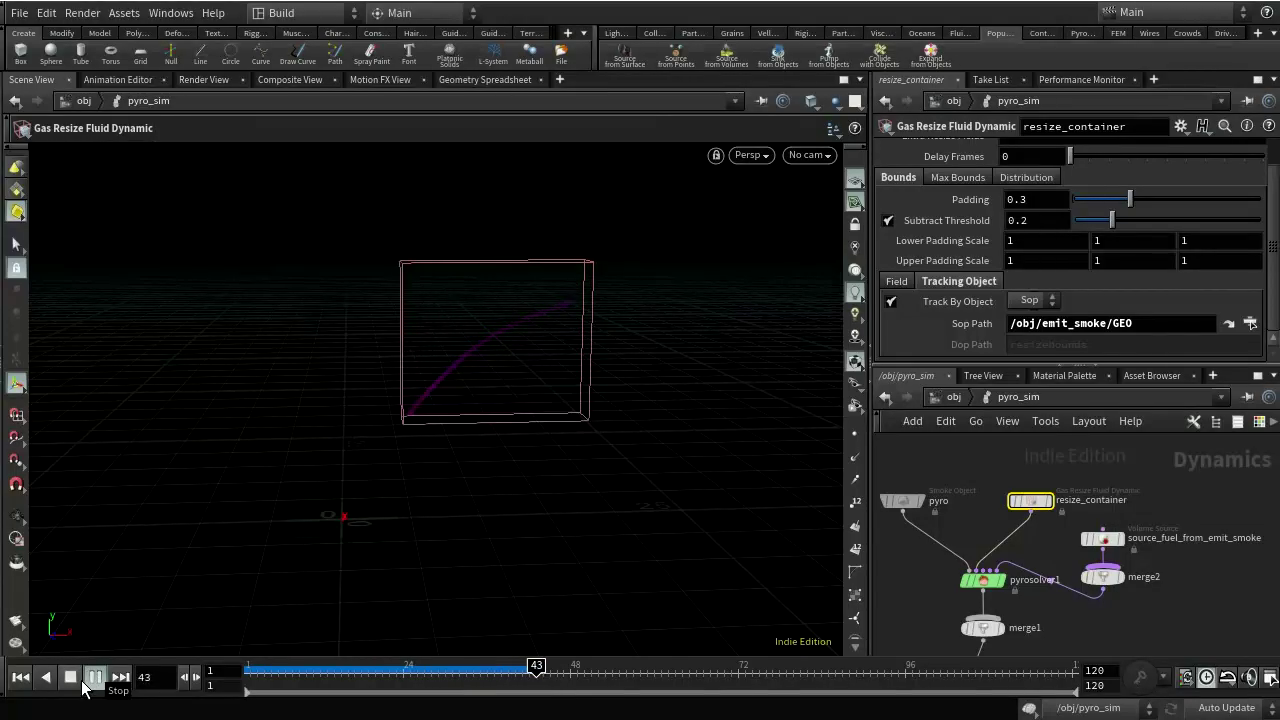
click(90, 678)
scroll(420, 512, up, 3)
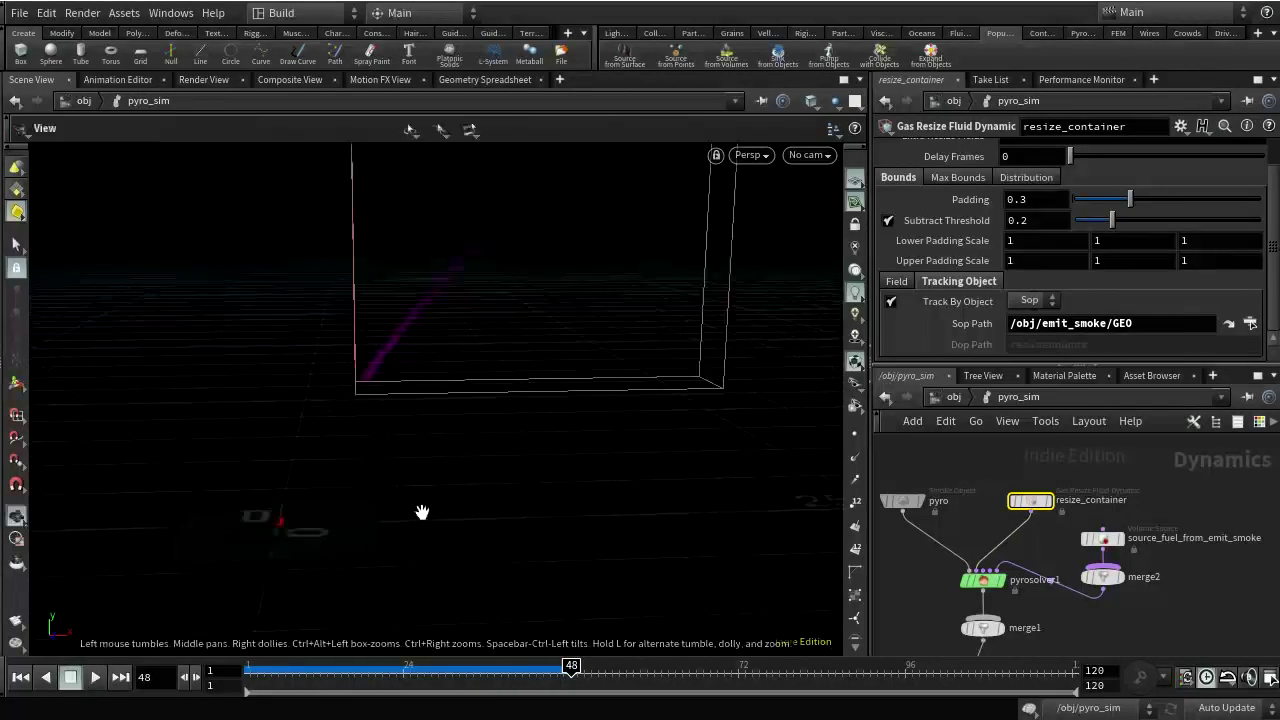
drag(420, 509, 445, 380)
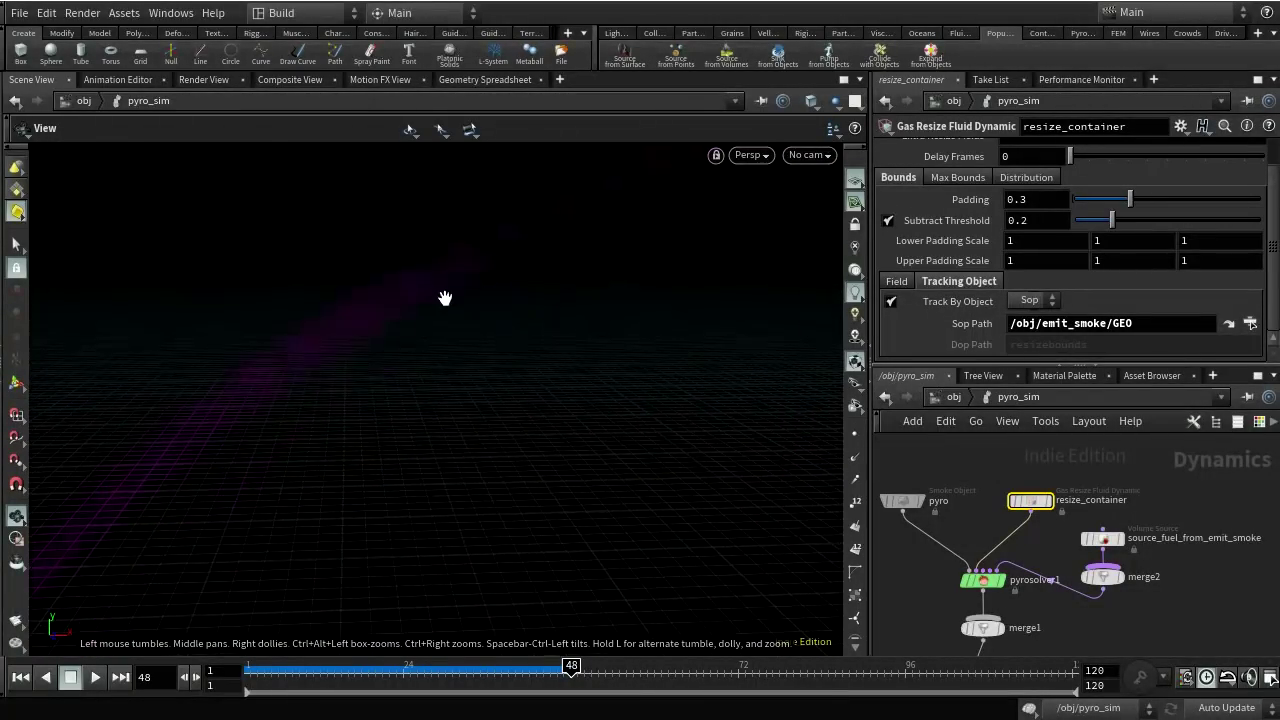
drag(506, 234, 440, 570)
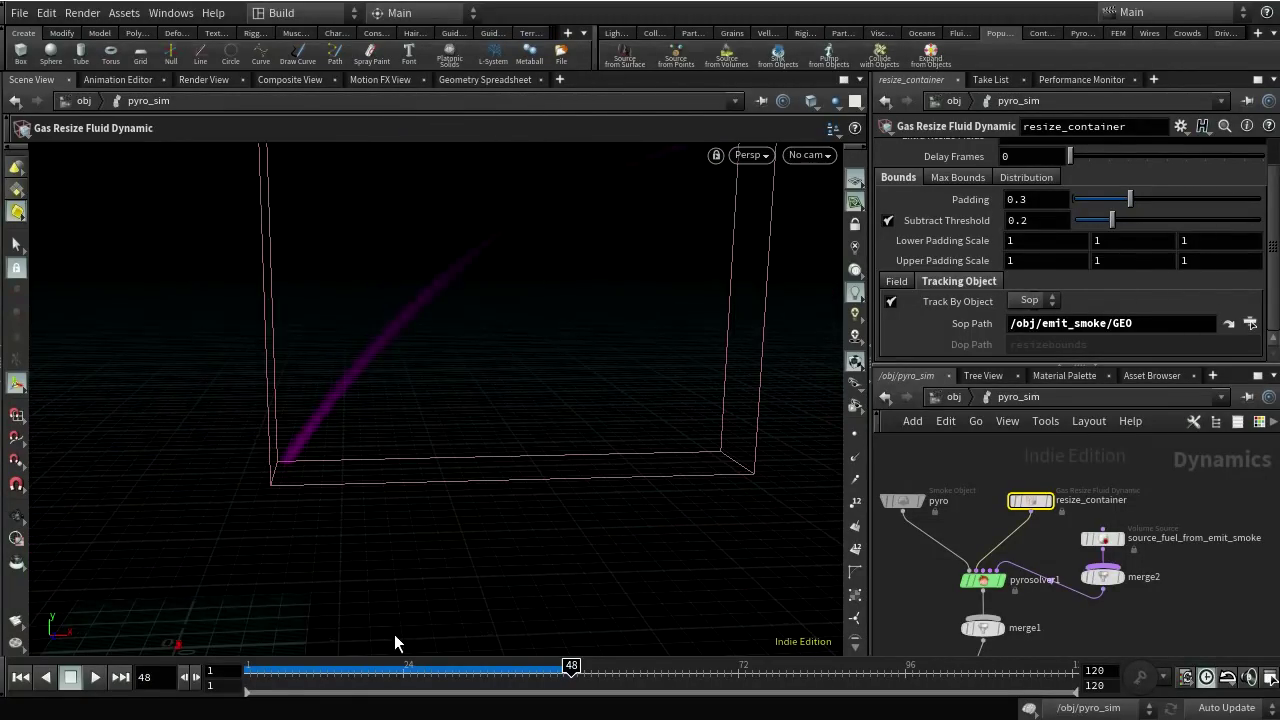
- Continue the simulation playback to check the container, return to frame 1 and save the scene
click(92, 678)
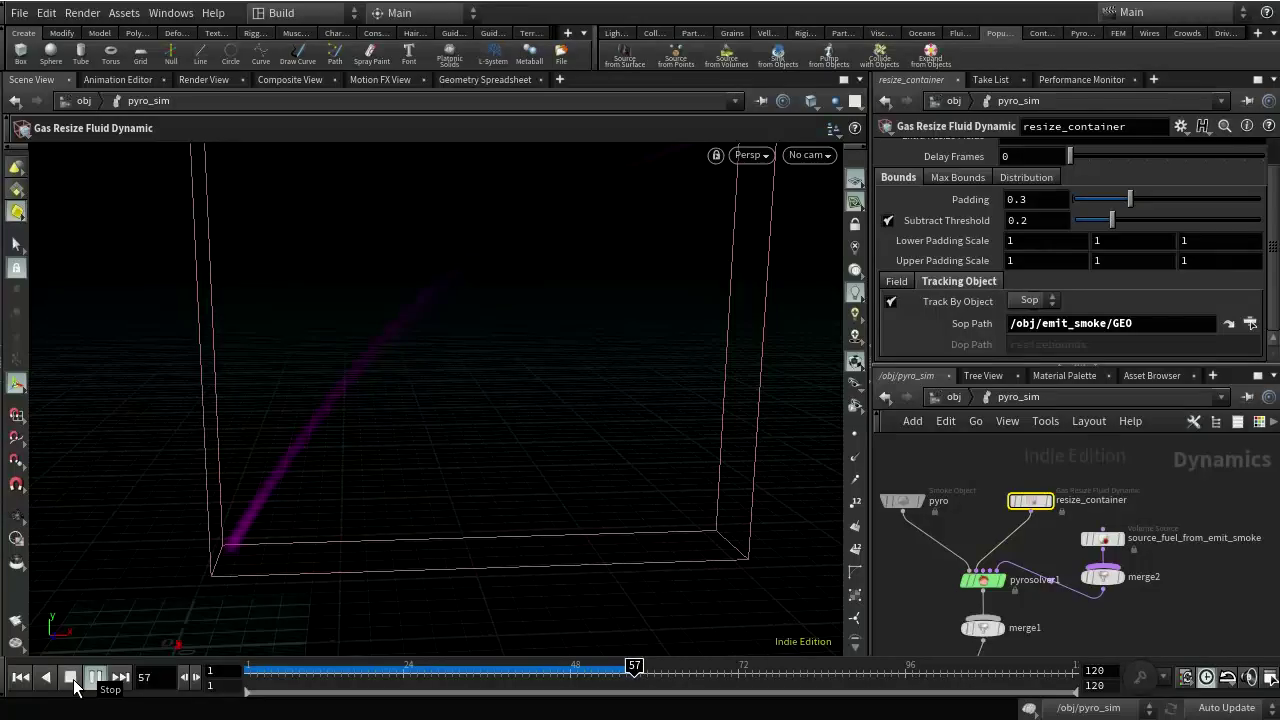
click(70, 677)
click(20, 677)
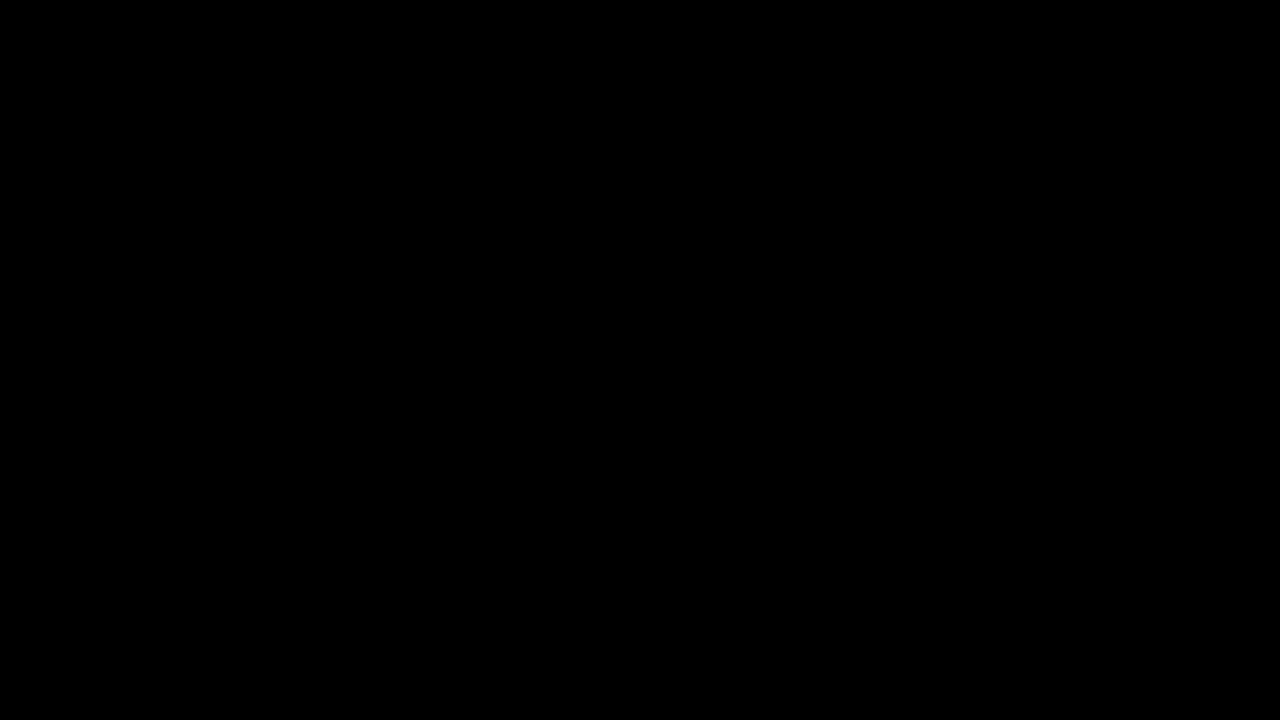
key(ctrl+s)
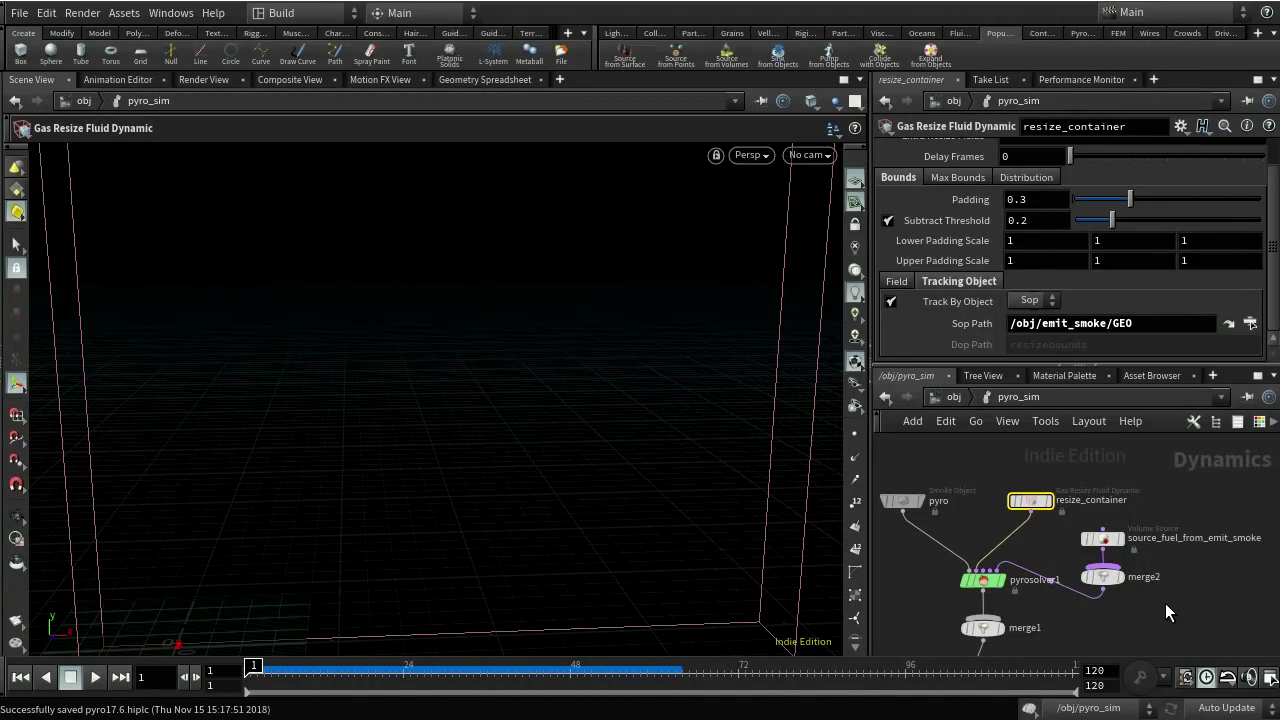
- Open the emit_smoke network, display the GEO null and check its emitter geometry at the start of the timeline
click(950, 397)
double_click(1086, 478)
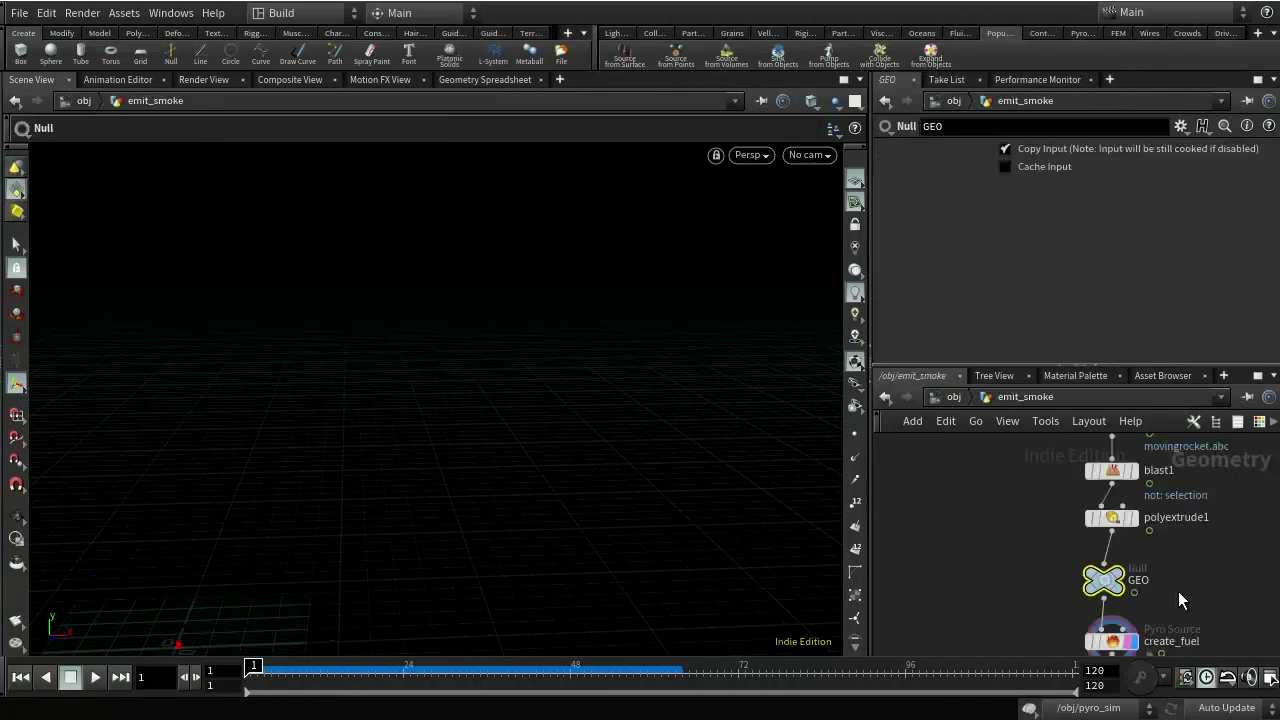
scroll(1189, 541, down, 3)
middle_drag(1197, 497, 1135, 509)
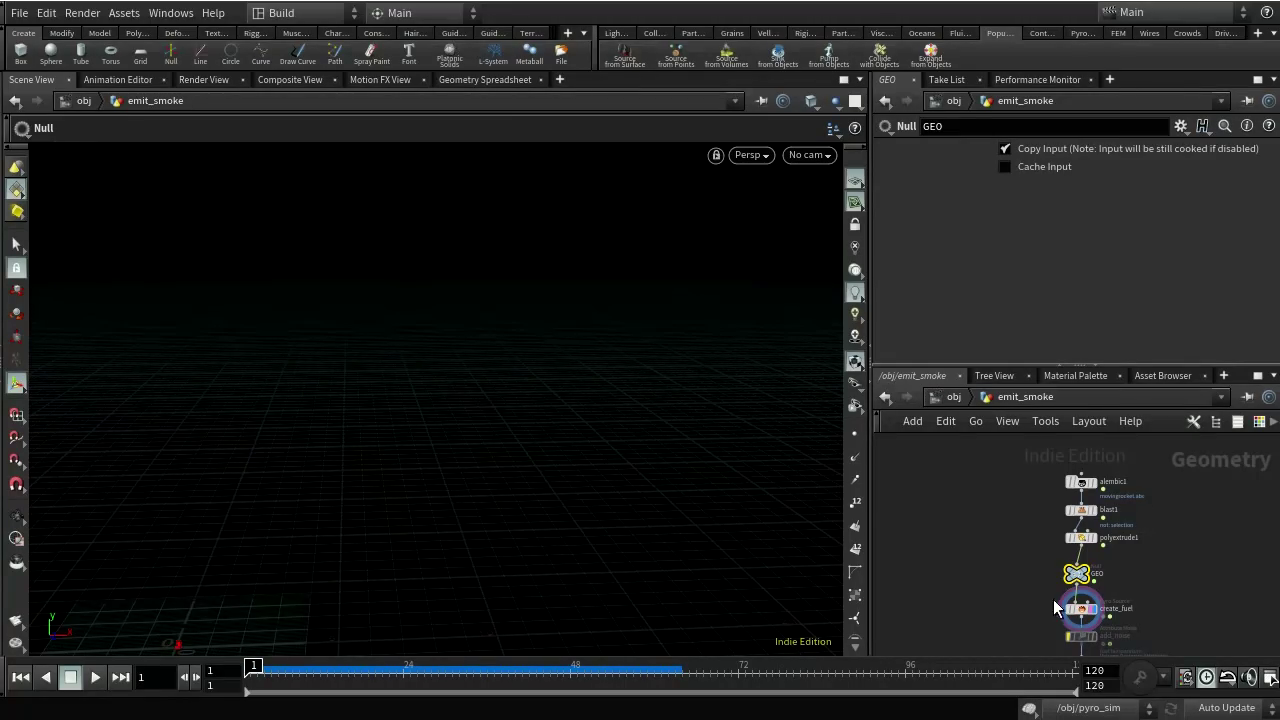
mouse_move(1085, 573)
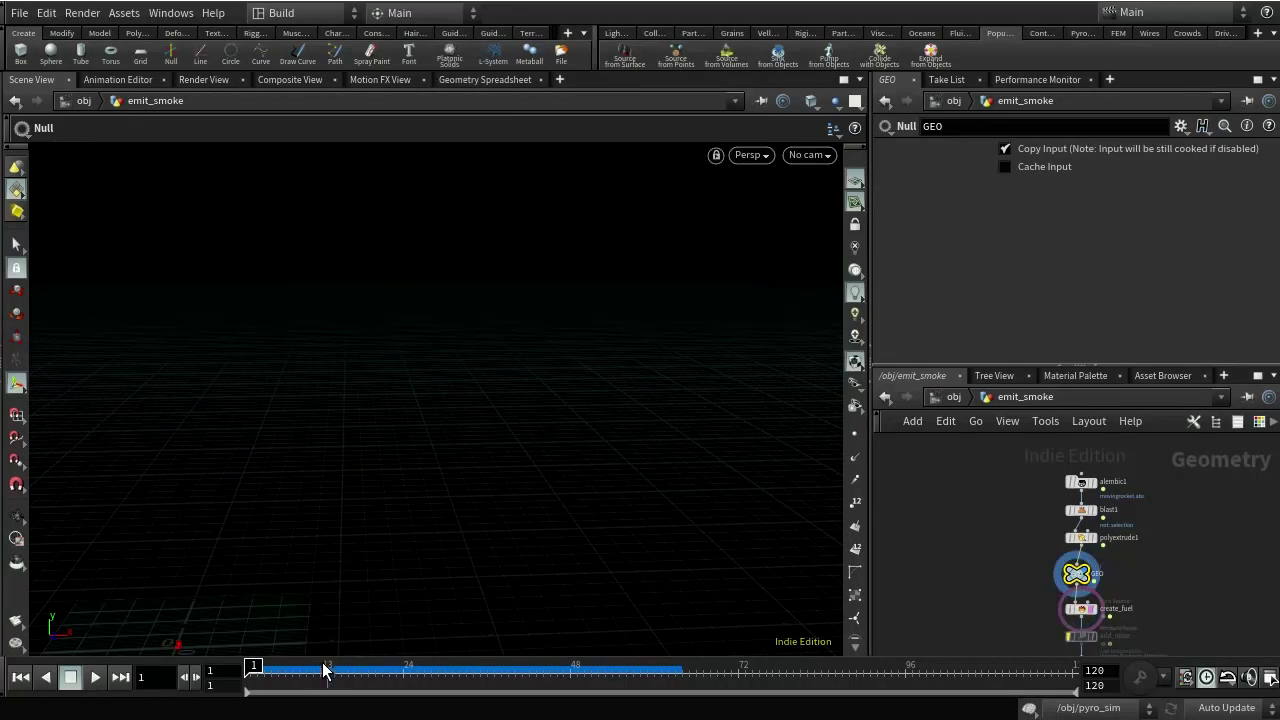
mouse_move(252, 670)
mouse_down()
mouse_move(520, 681)
mouse_move(252, 669)
mouse_up()
- Return to the pyro_sim network, select pyrosolver1 and review its advanced substep settings
click(950, 396)
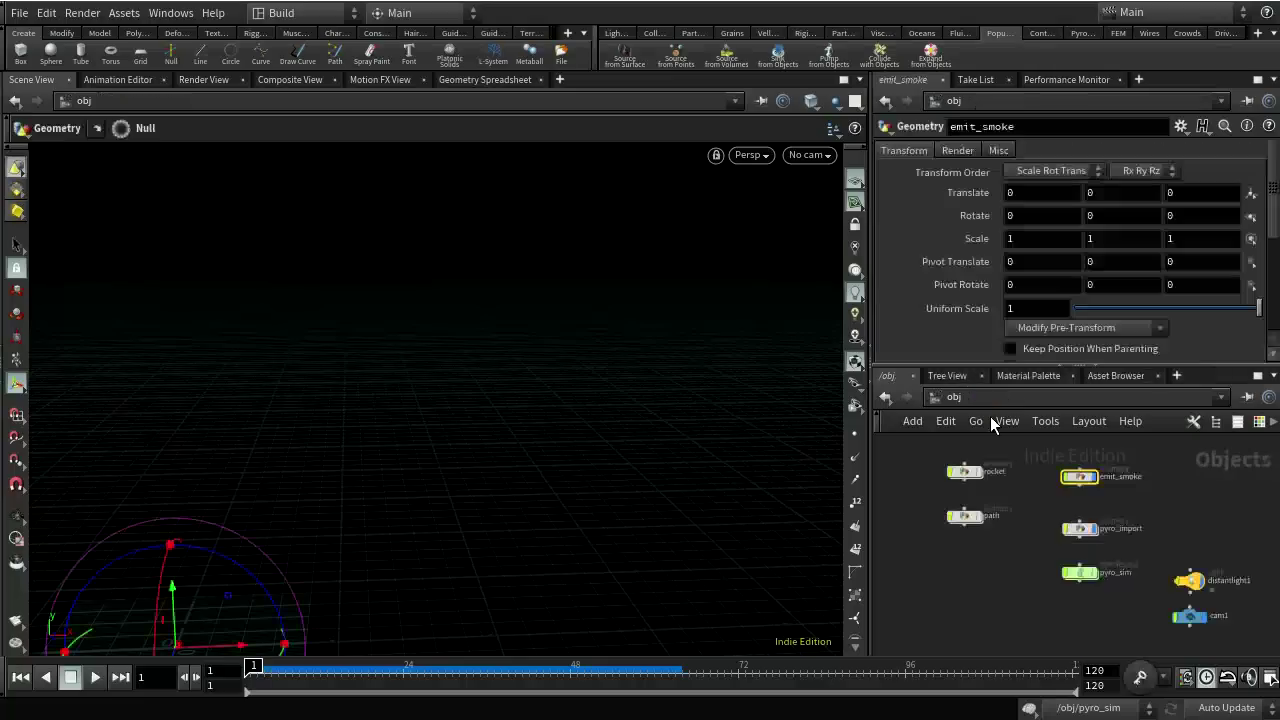
double_click(1078, 571)
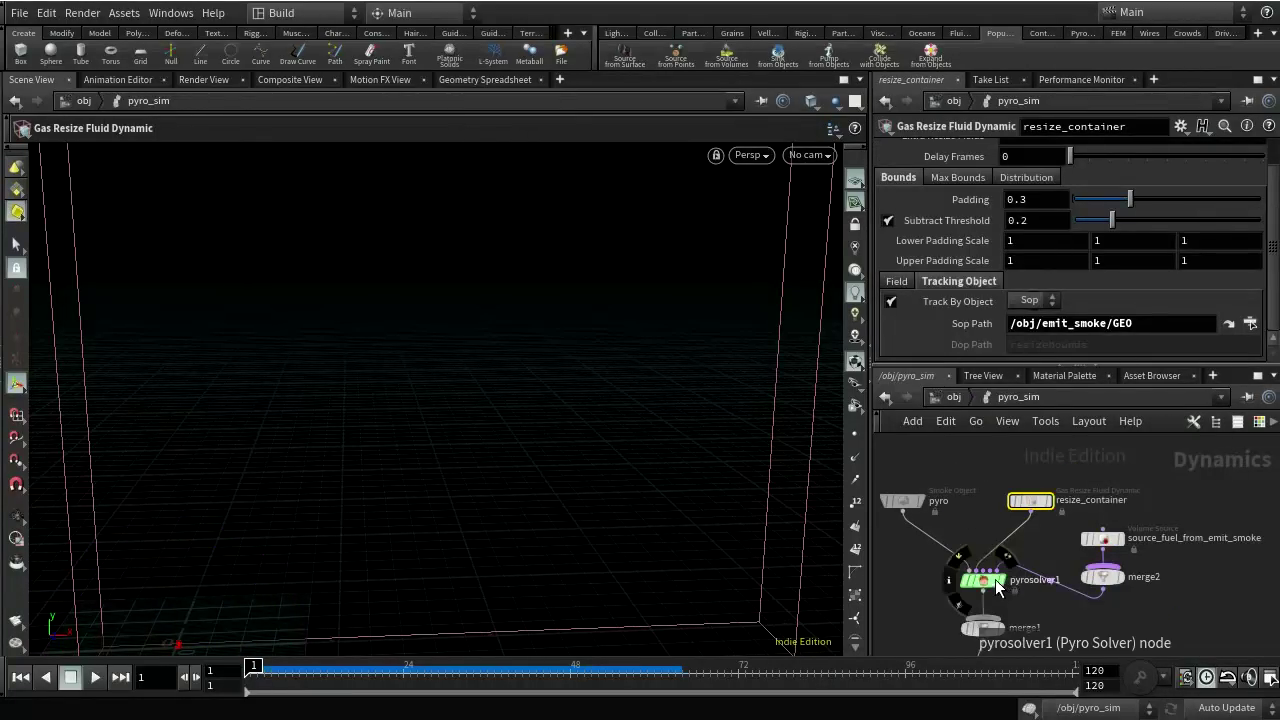
click(988, 576)
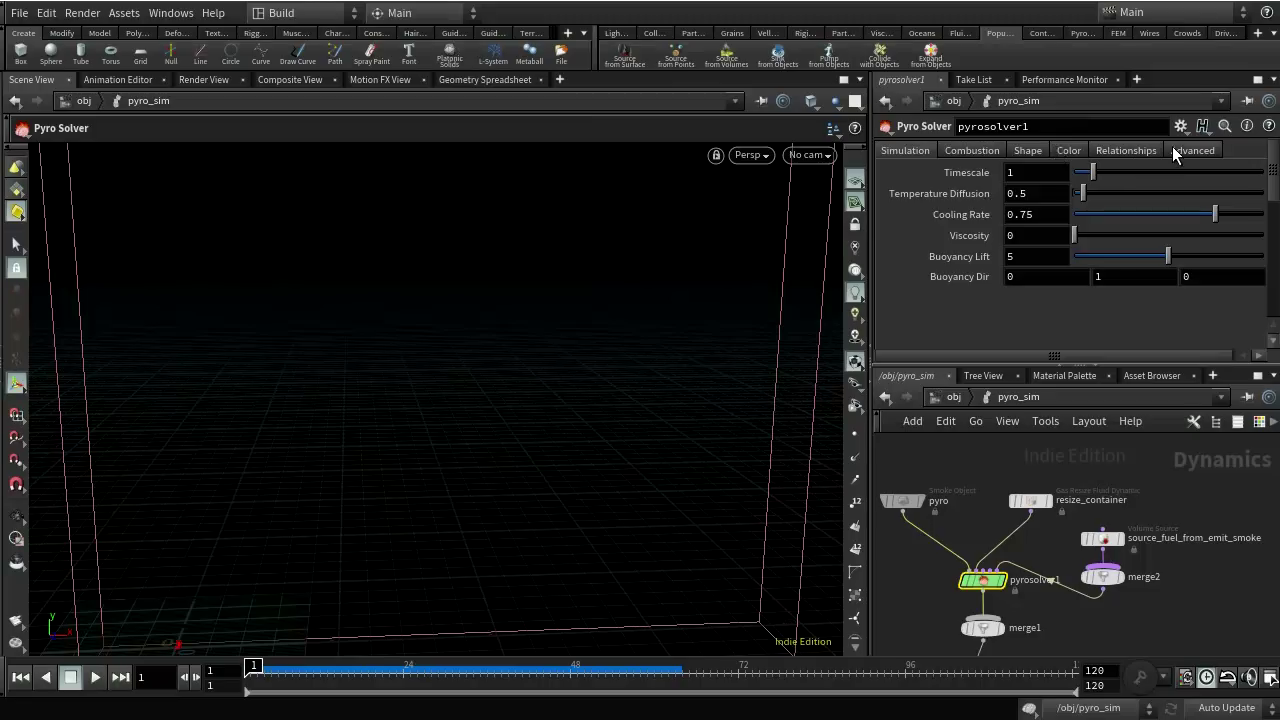
click(1180, 150)
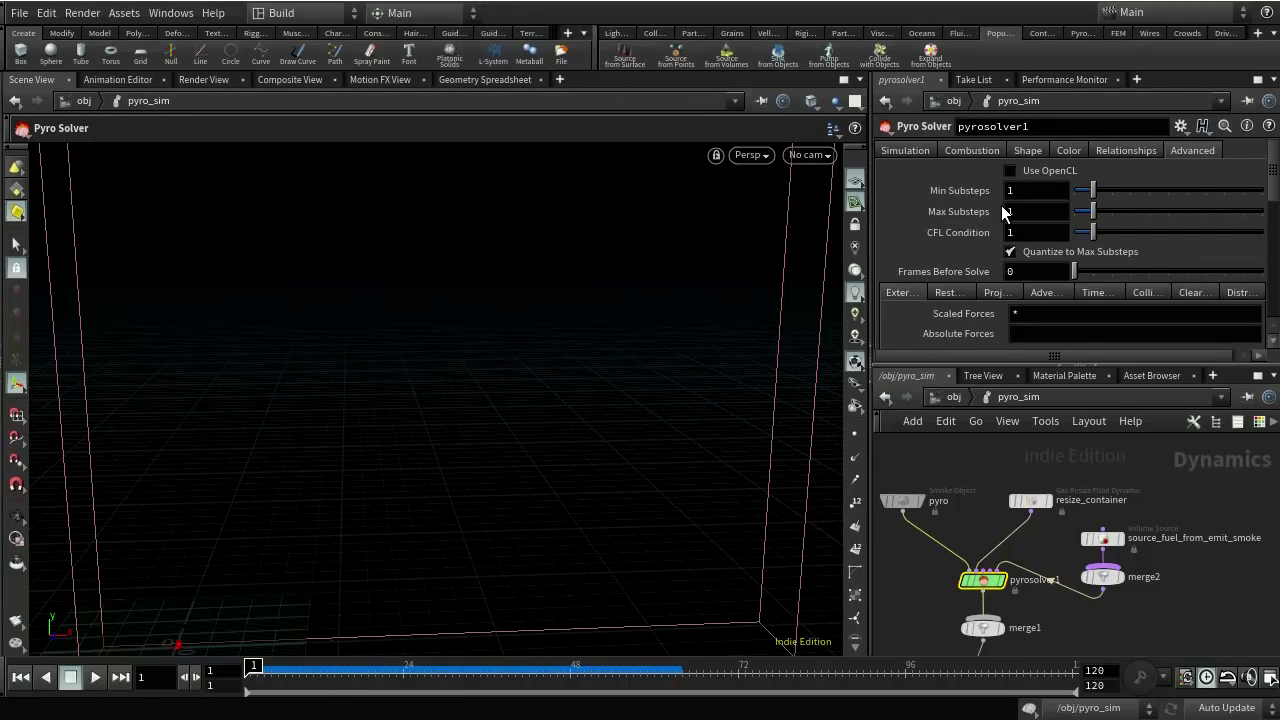
- Open the emit_smoke network, select the rasterize node and examine its Velocity Blur option
click(955, 400)
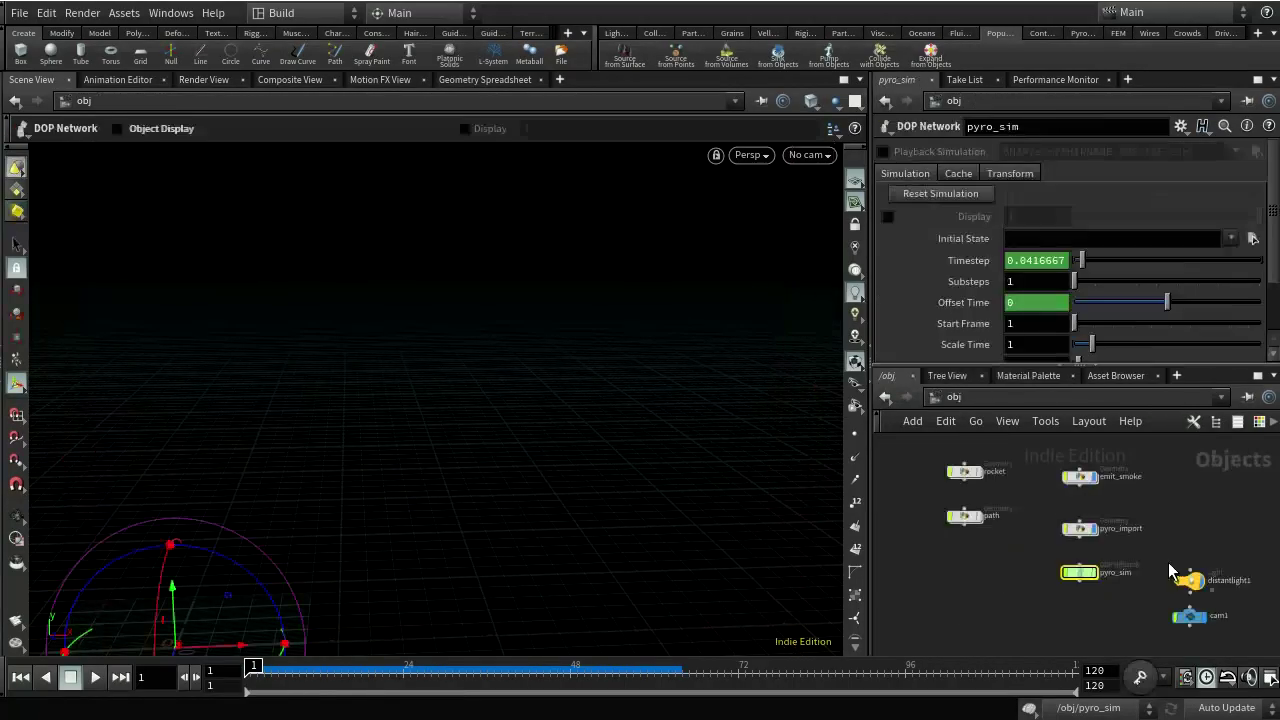
double_click(1080, 478)
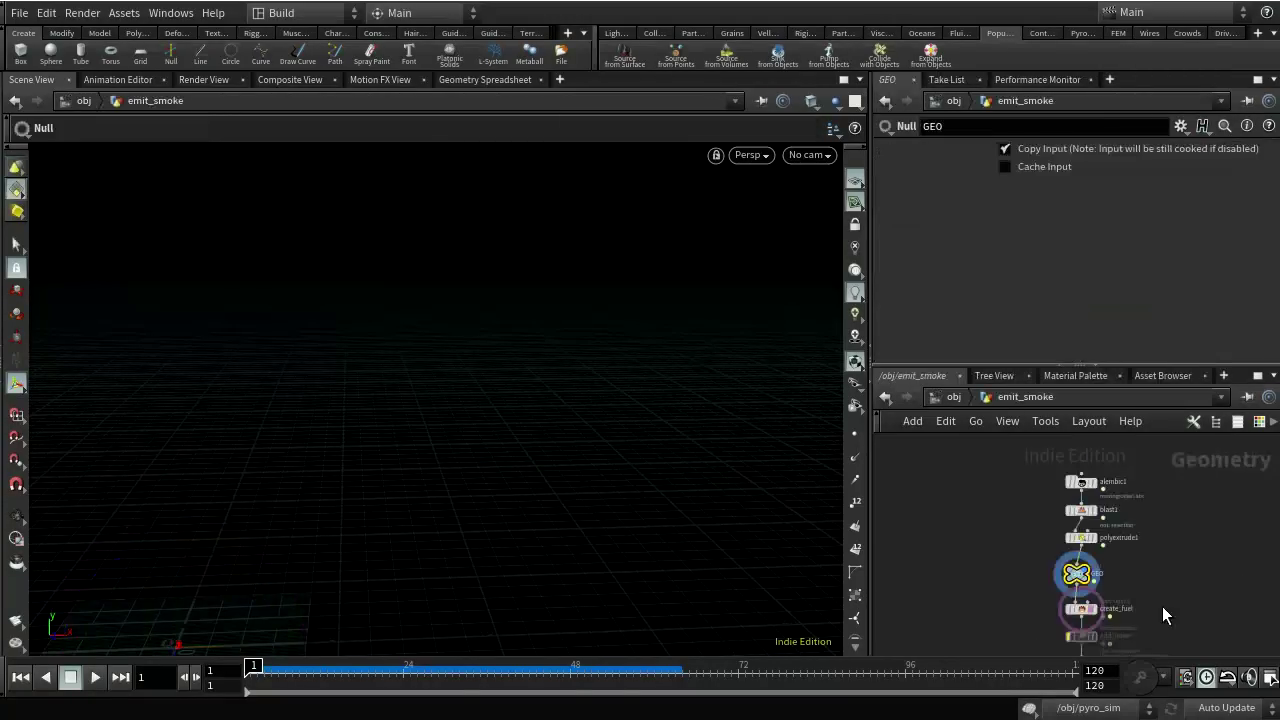
scroll(1162, 606, up, 3)
middle_drag(1116, 612, 1133, 450)
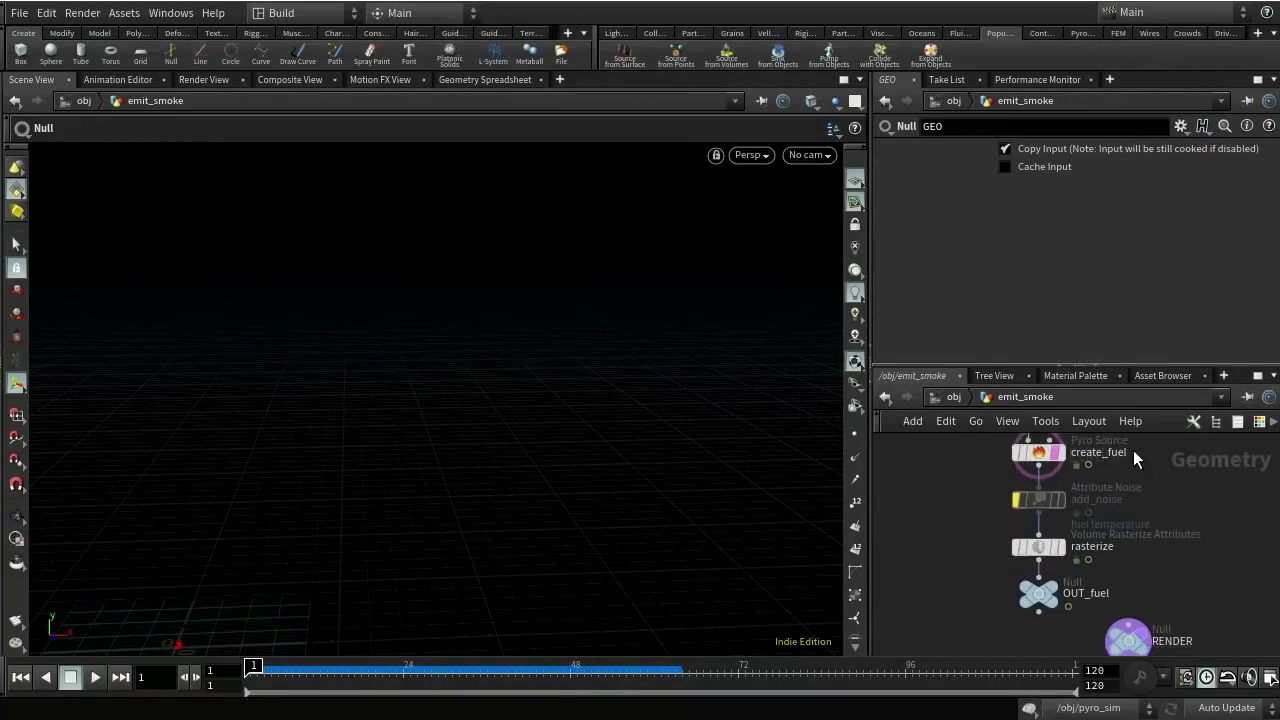
click(1040, 548)
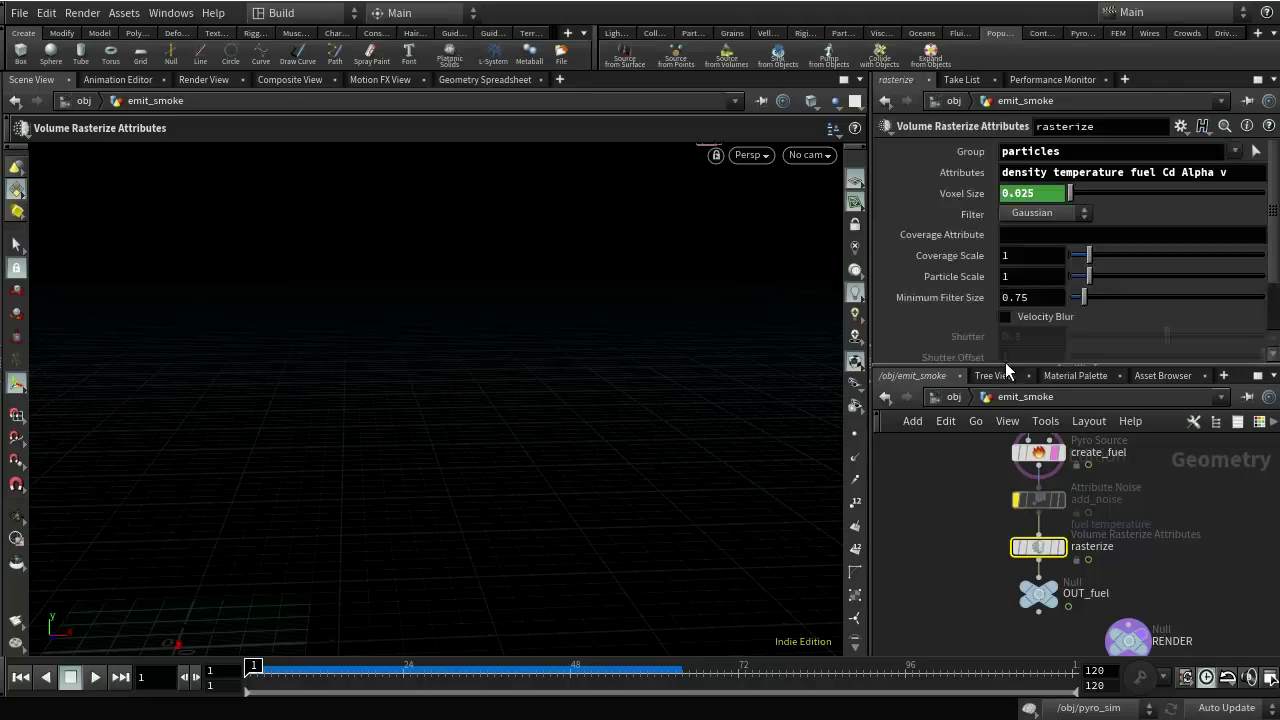
scroll(1039, 250, down, 3)
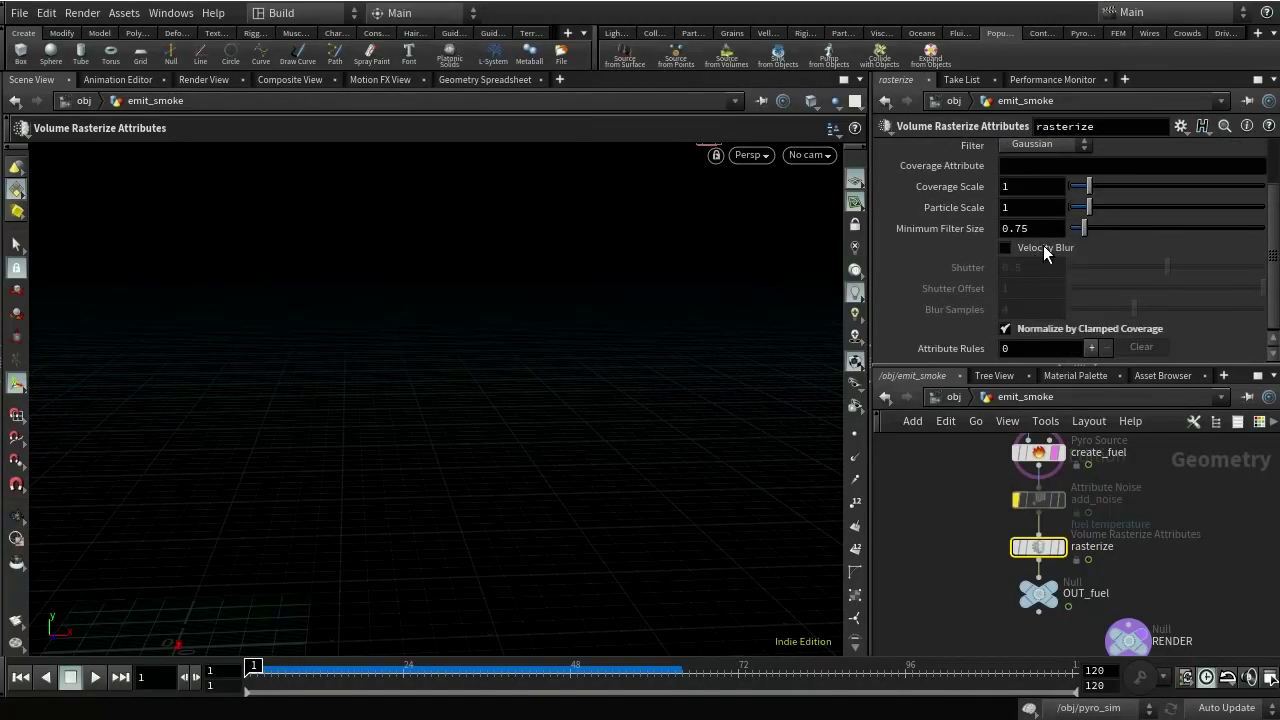
mouse_move(1079, 258)
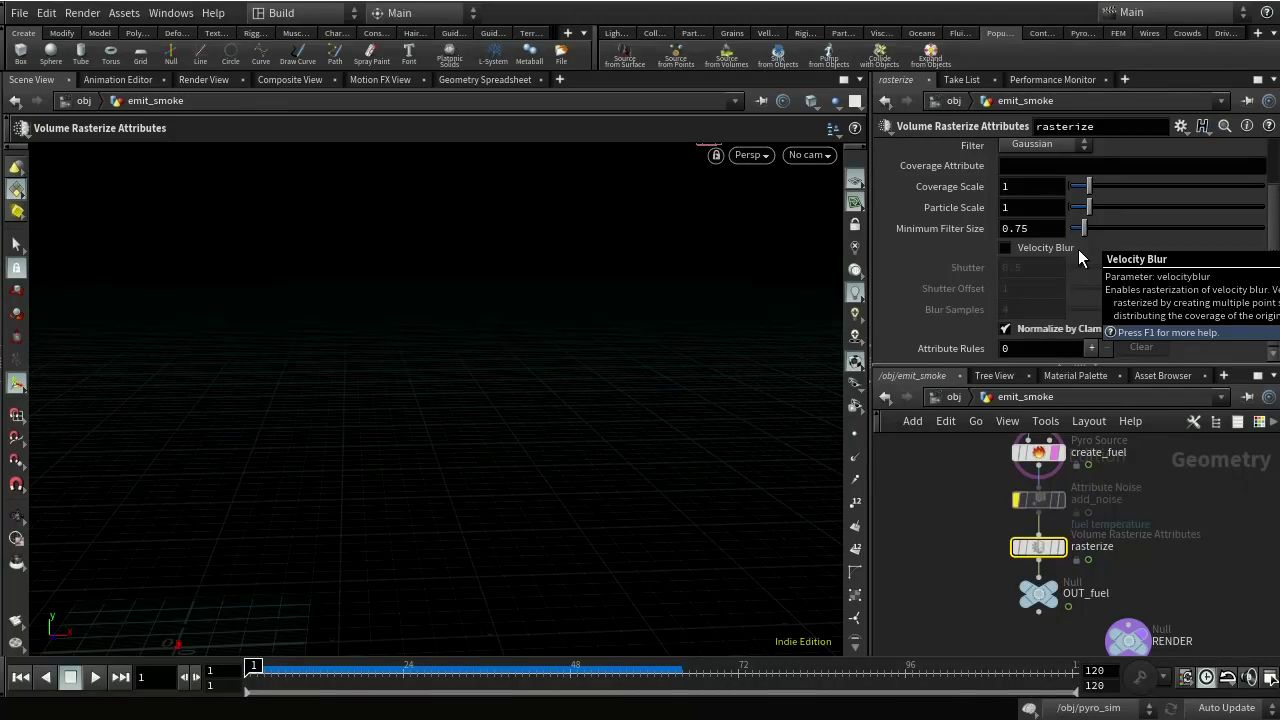
- Save the scene and move alembic1, blast1, polyextrude1 and GEO upward to open a gap above create_fuel
middle_drag(955, 509, 1009, 606)
key(ctrl+s)
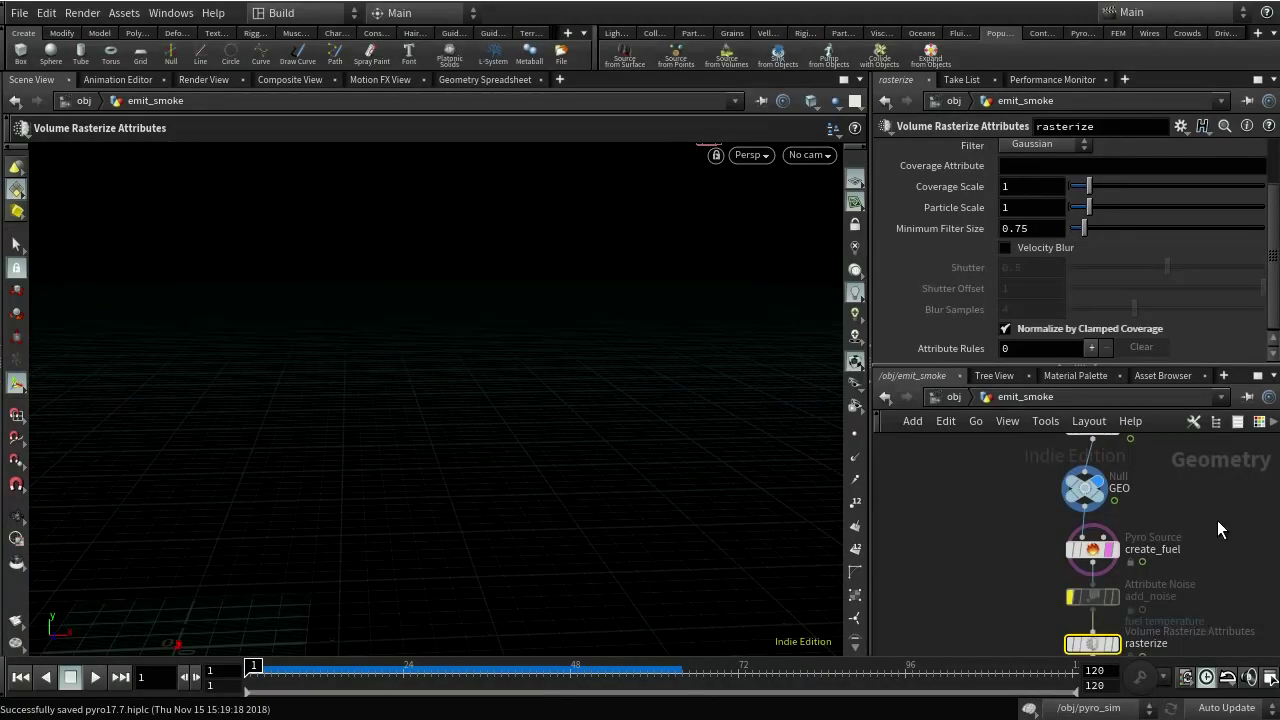
middle_drag(1217, 520, 1220, 569)
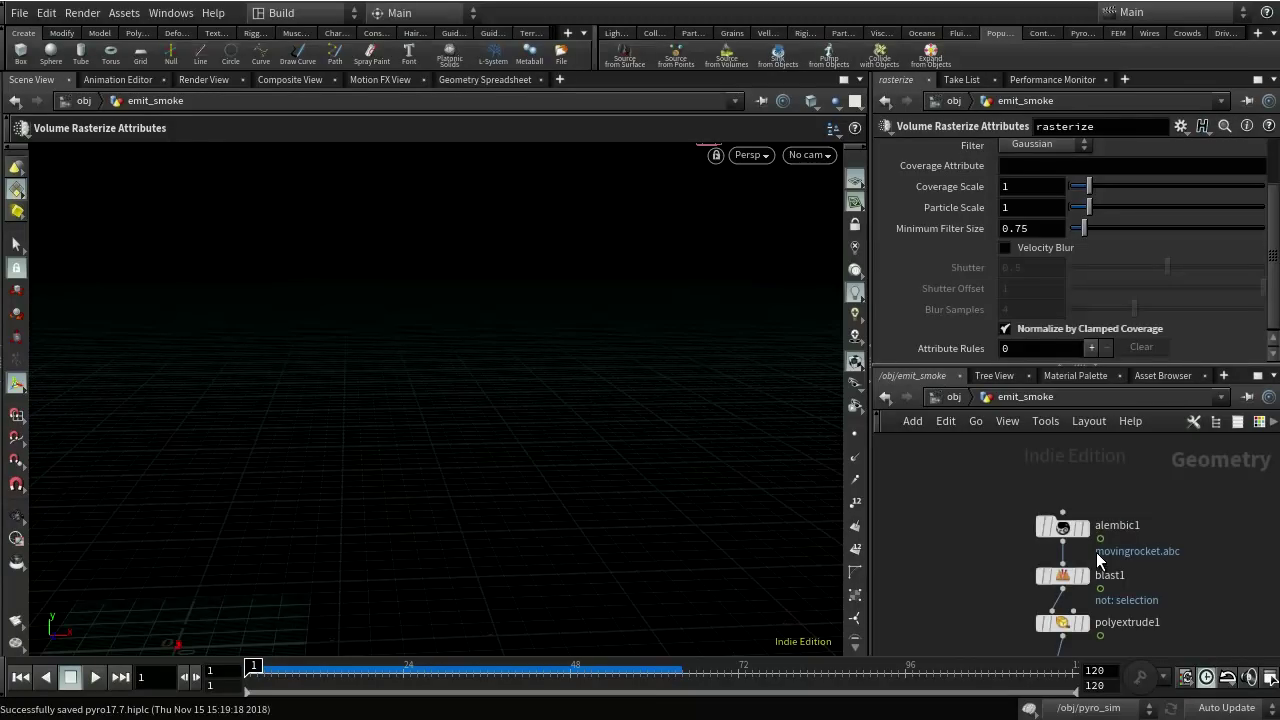
middle_click(1064, 528)
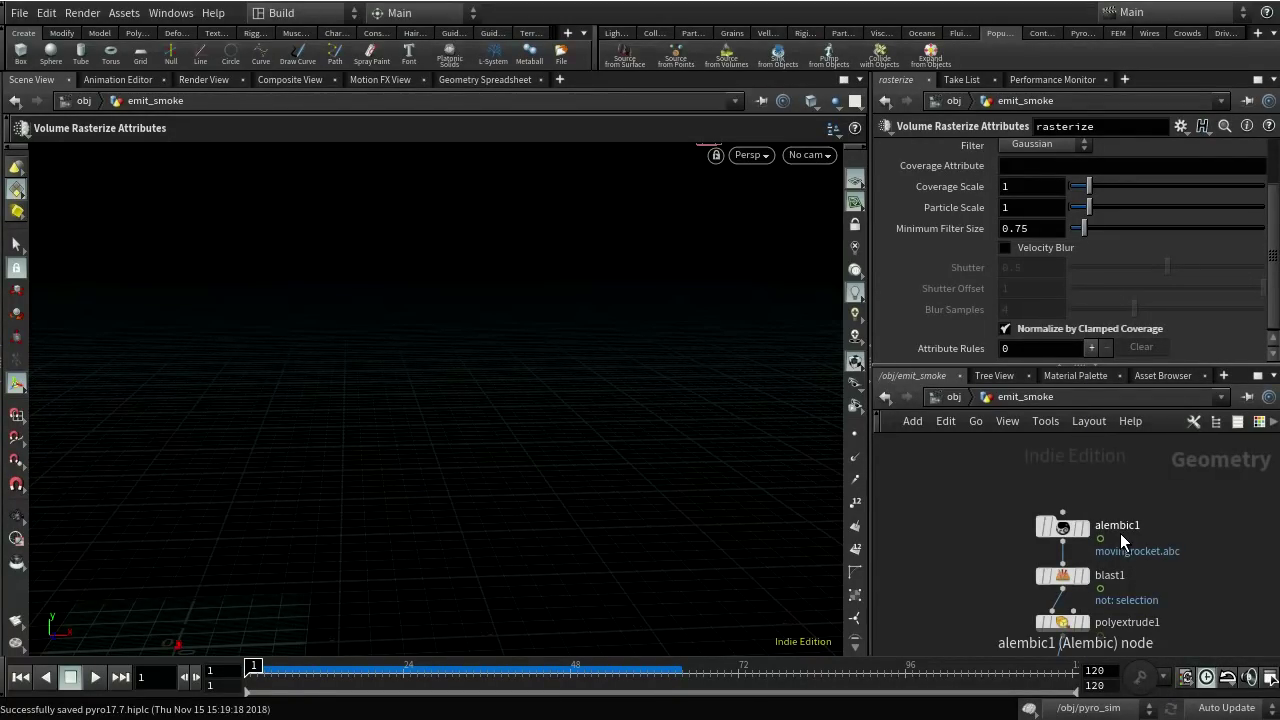
mouse_move(1094, 533)
drag(1071, 528, 1066, 480)
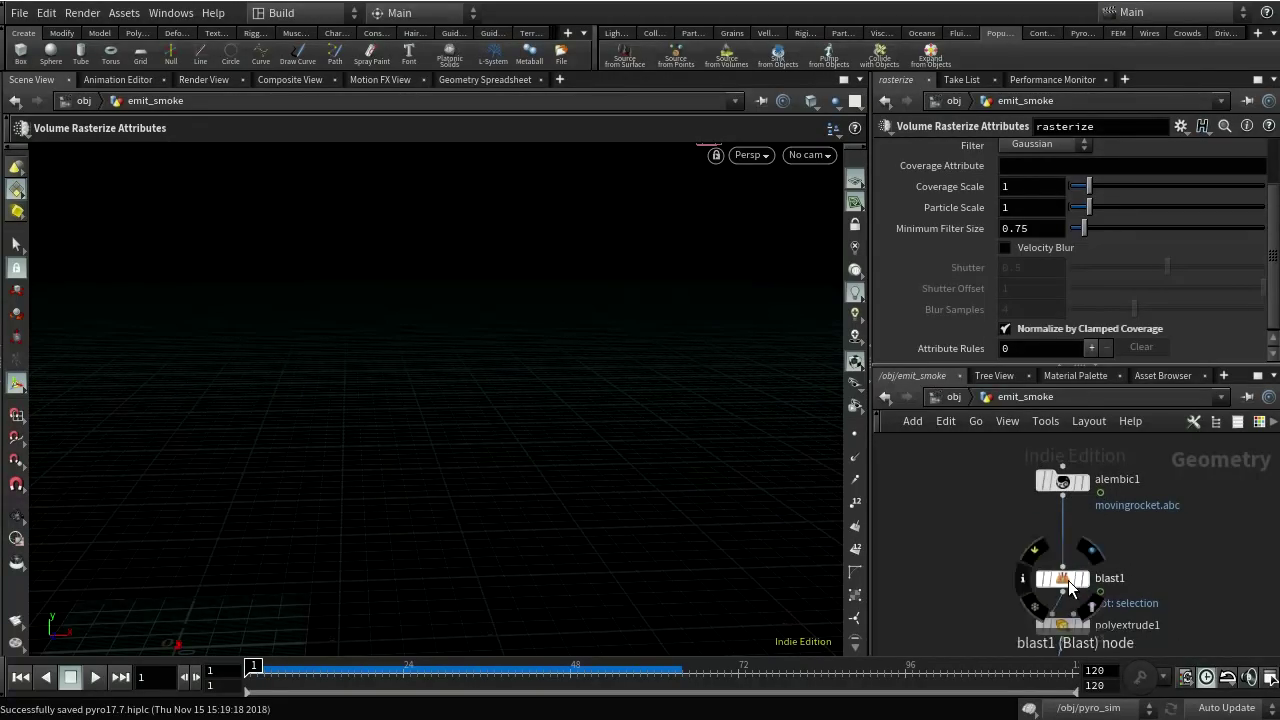
drag(1064, 579, 1064, 534)
drag(1057, 632, 1062, 586)
middle_drag(1149, 633, 1168, 573)
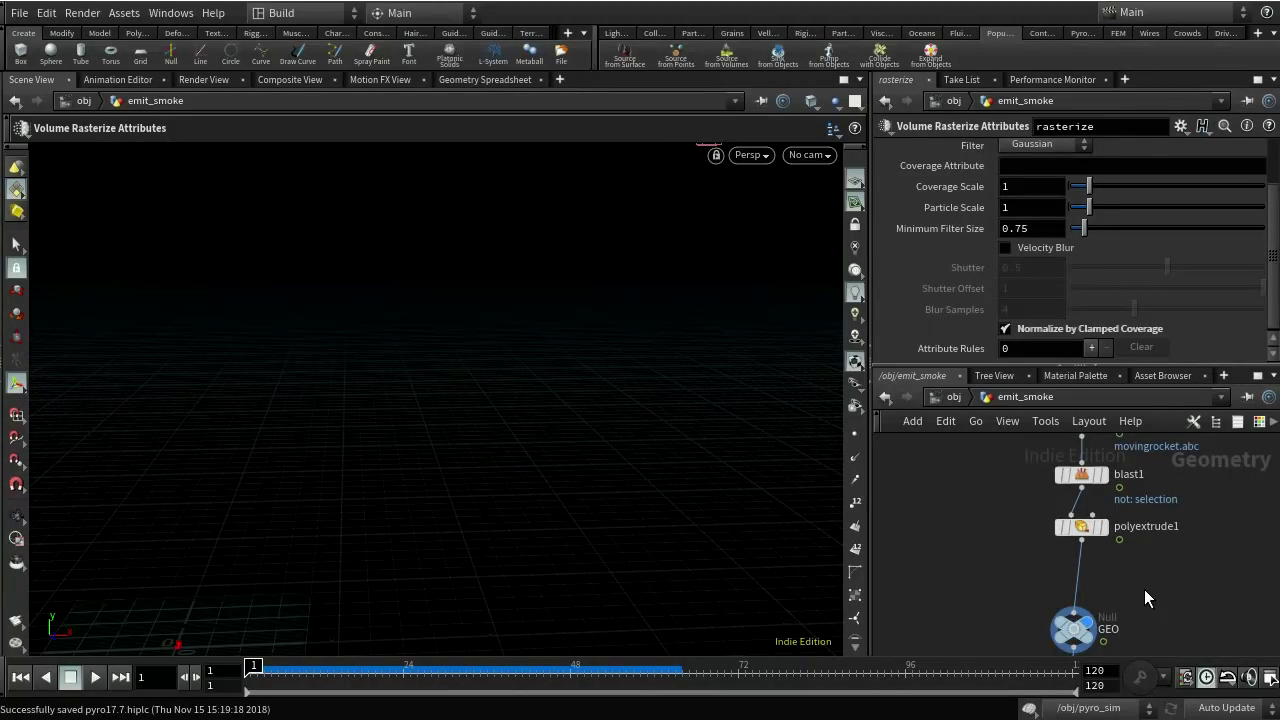
mouse_move(1071, 637)
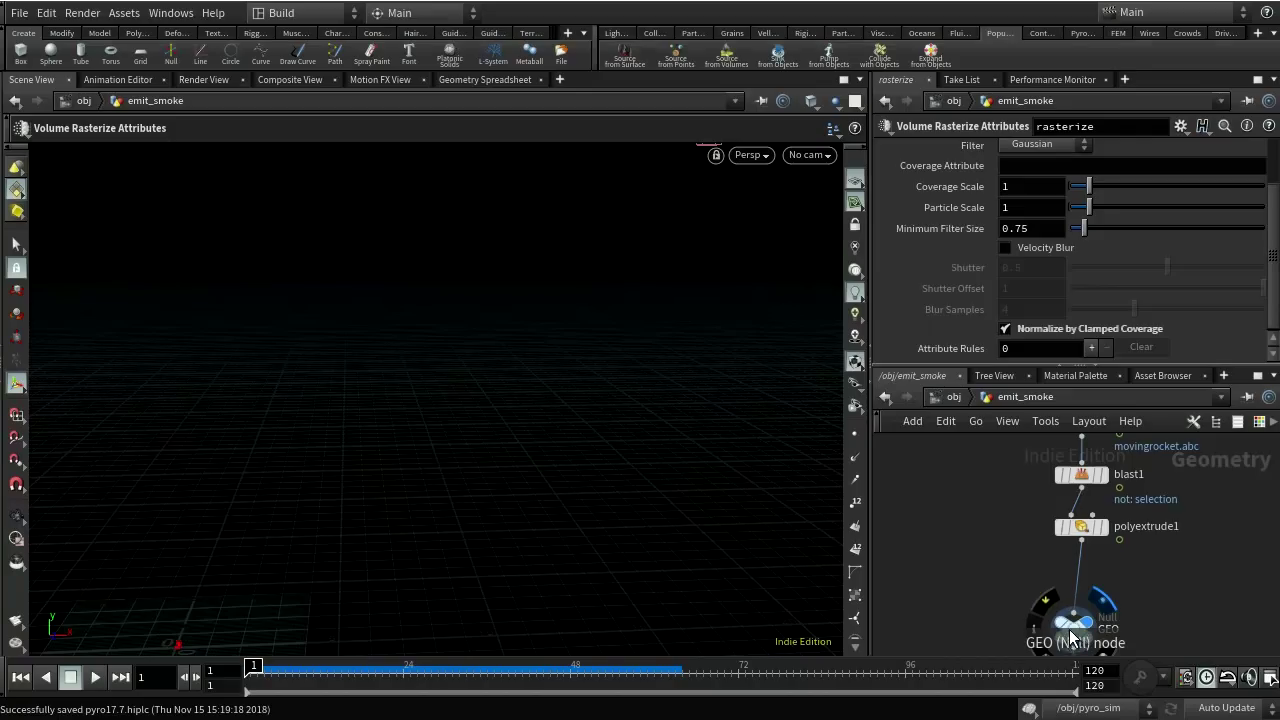
middle_drag(1134, 624, 1182, 538)
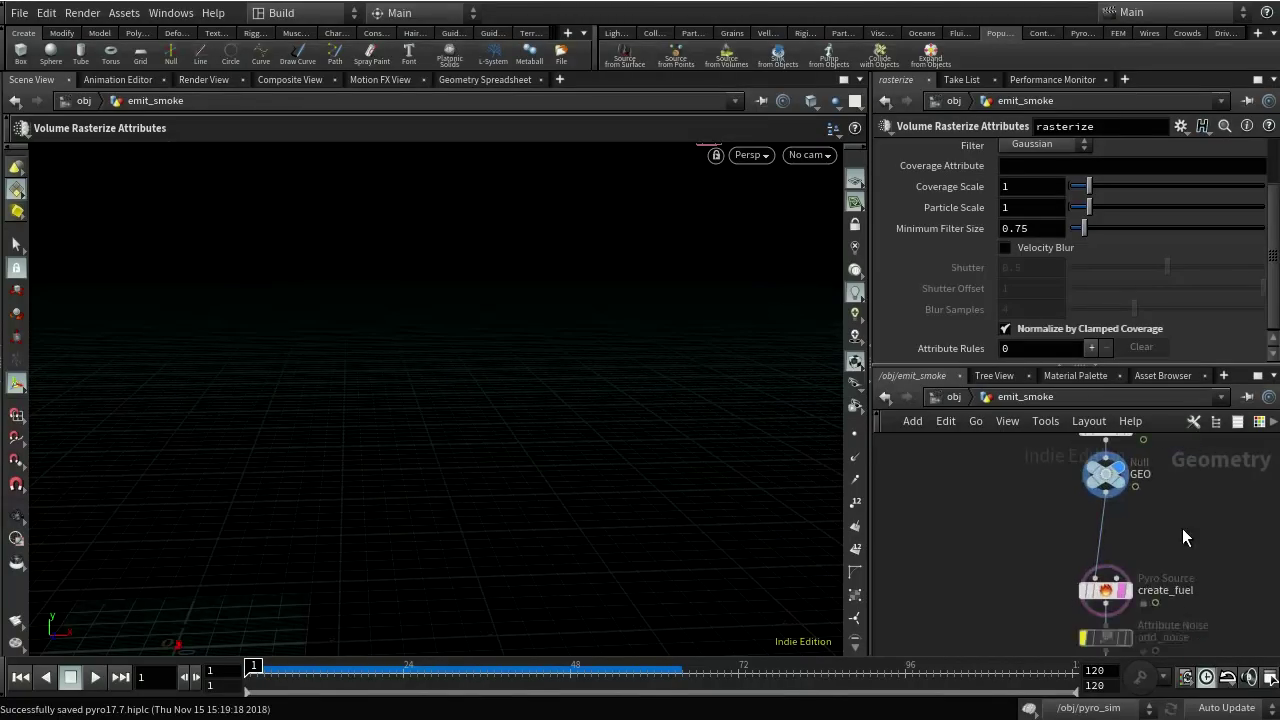
- Move create_fuel up beneath GEO and insert a Point Velocity node between create_fuel and add_noise
drag(1106, 590, 1106, 541)
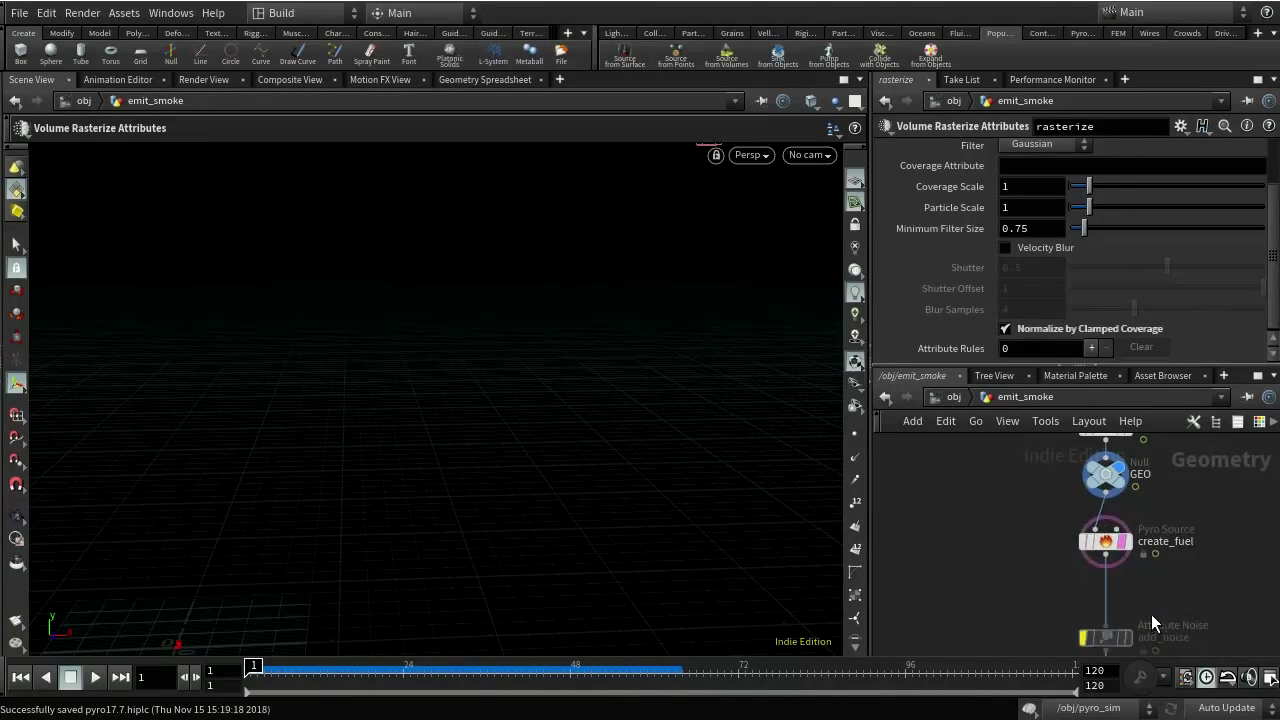
key(Tab)
text(po)
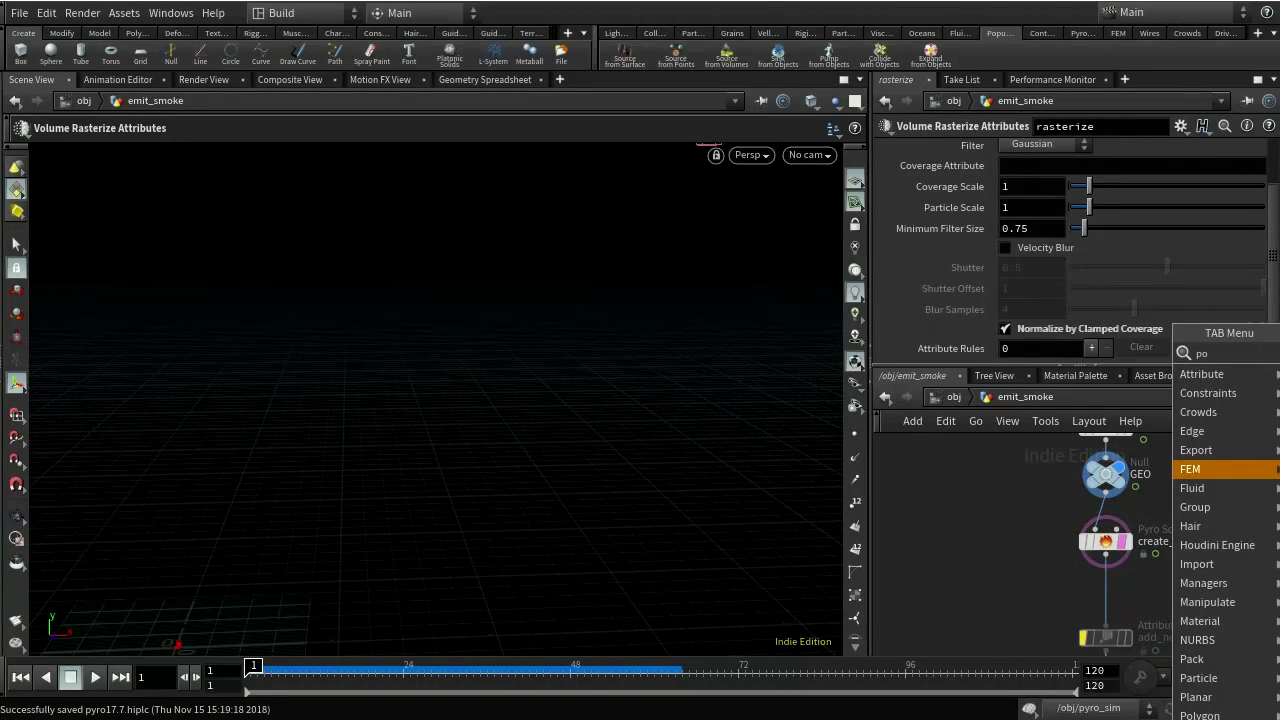
key(Return)
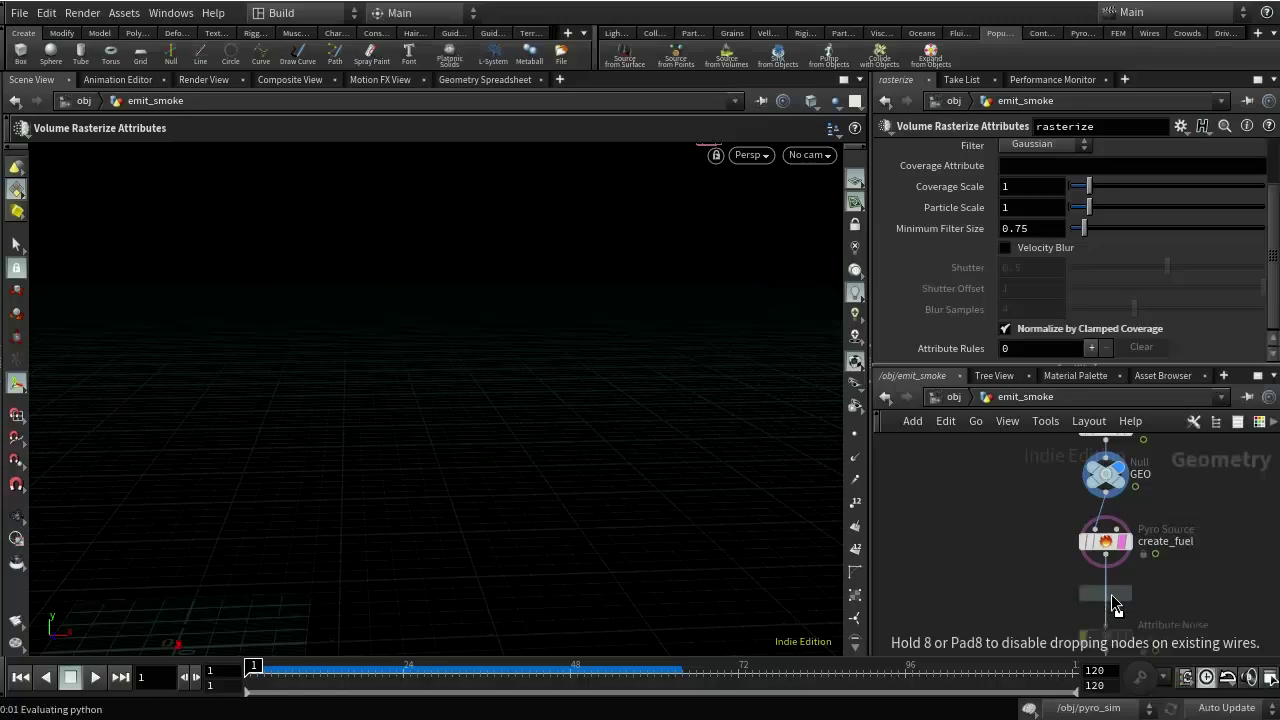
click(1106, 596)
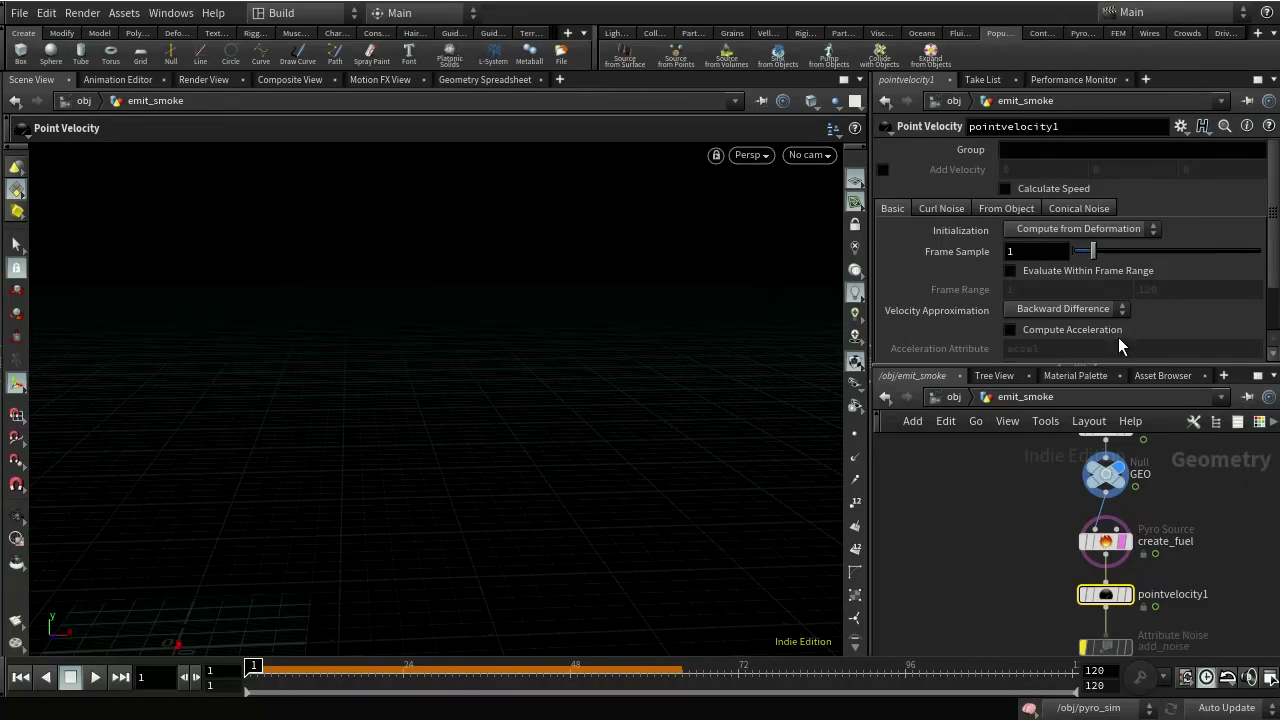
scroll(1173, 488, up, 1)
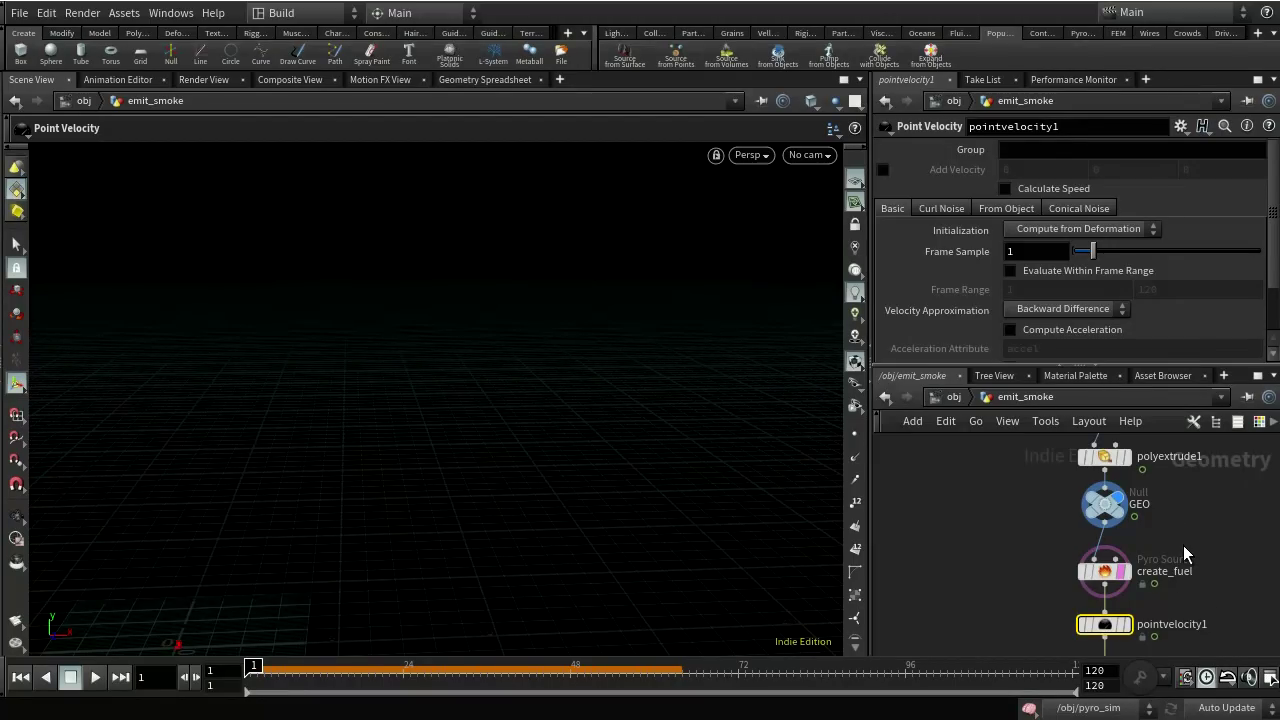
- Insert a Visualize node between pointvelocity1 and add_noise
scroll(1204, 599, down, 3)
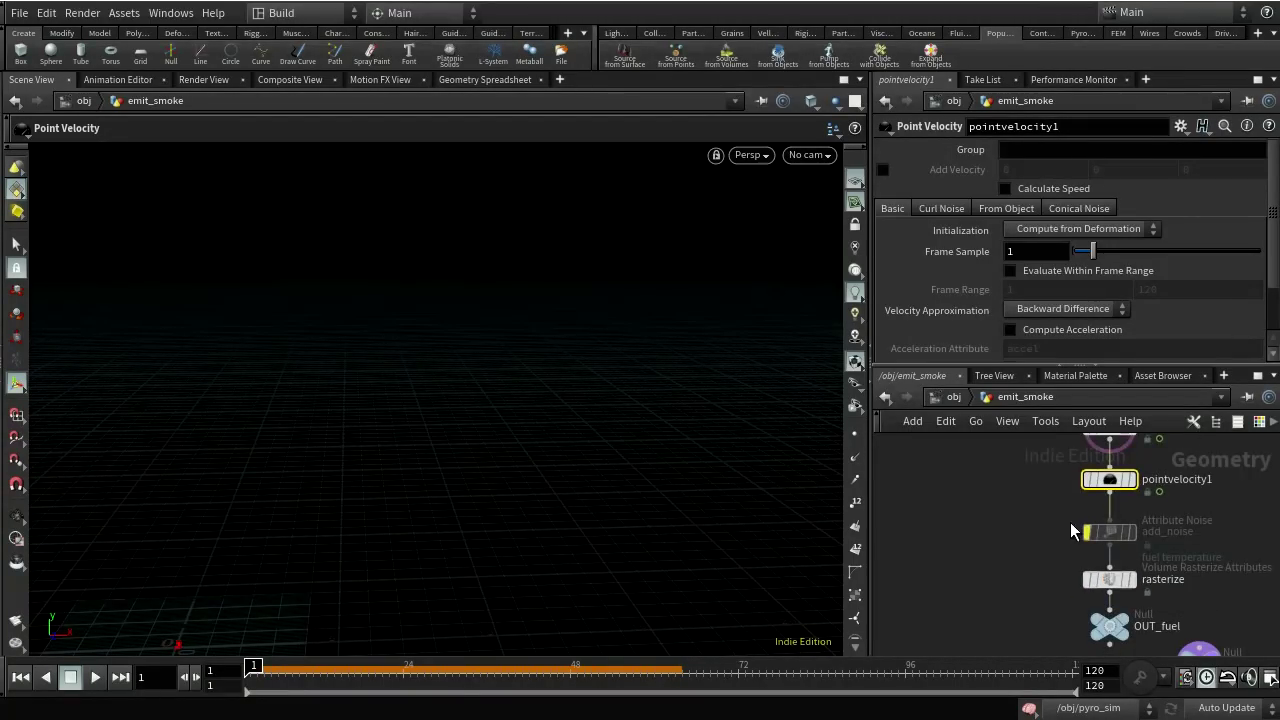
key(Tab)
text(vi)
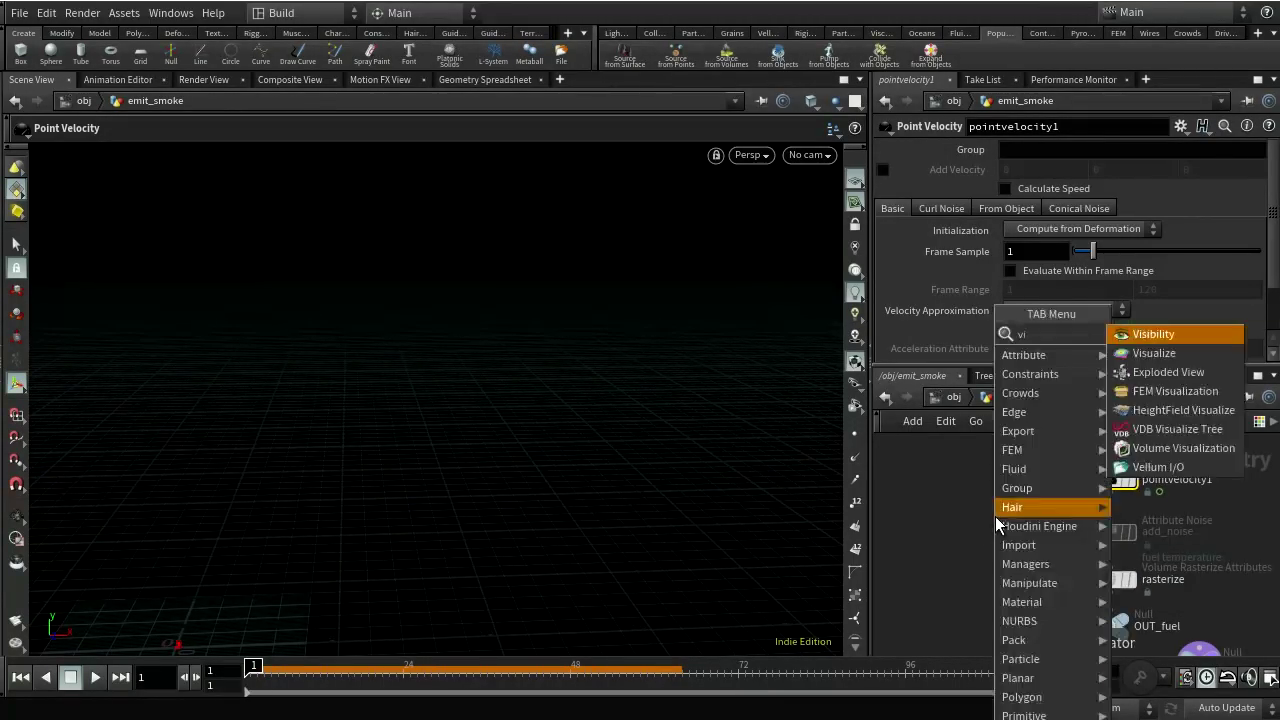
click(1154, 353)
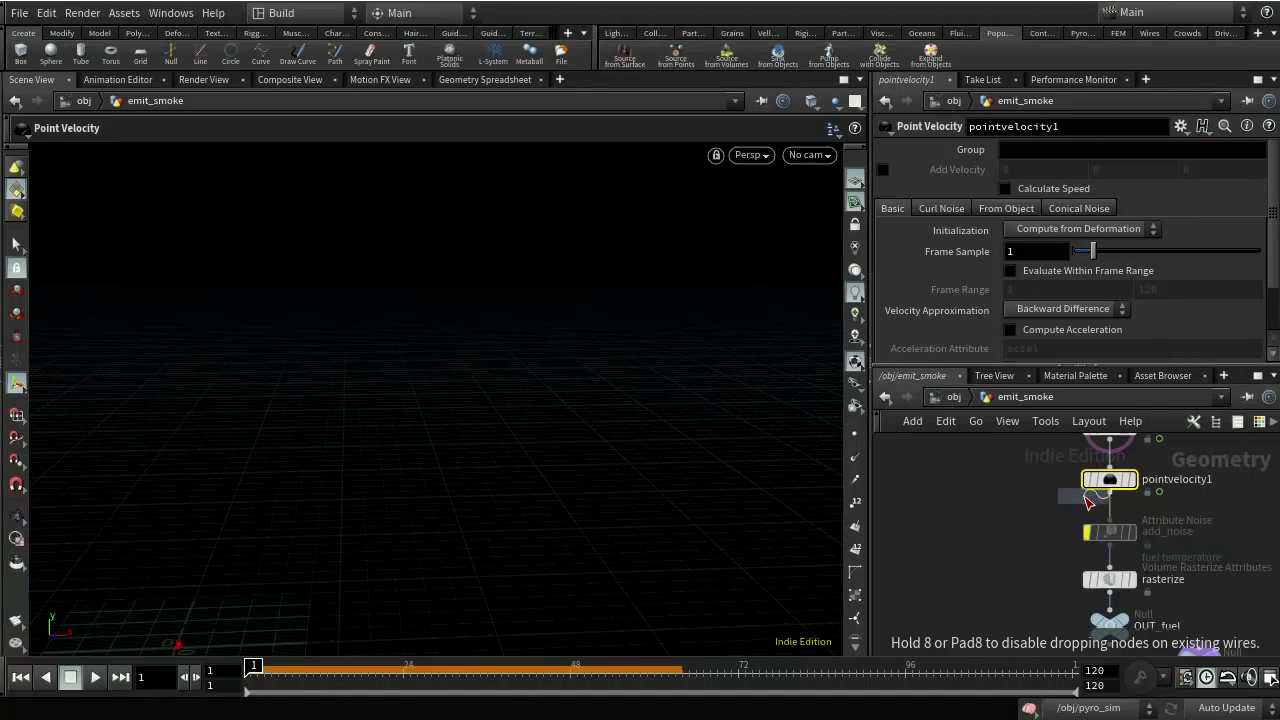
click(1112, 522)
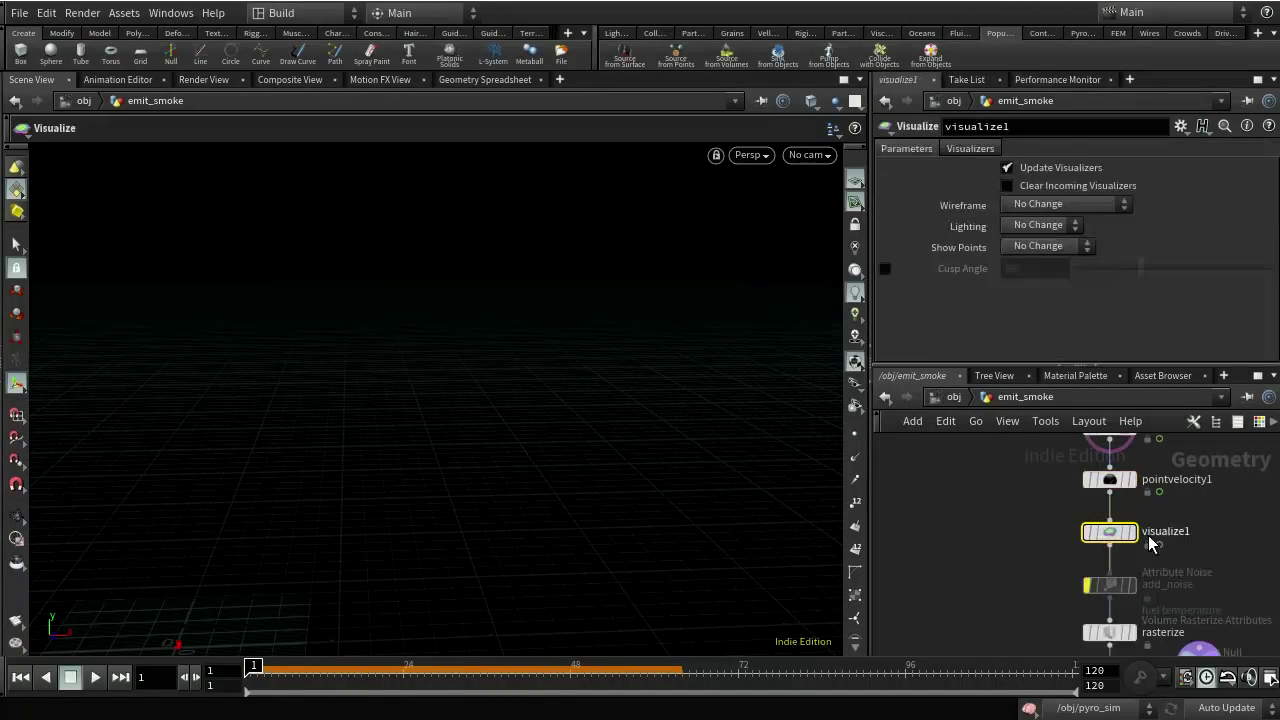
- Add a visualizer to visualize1, naming it v with the label vel
click(980, 148)
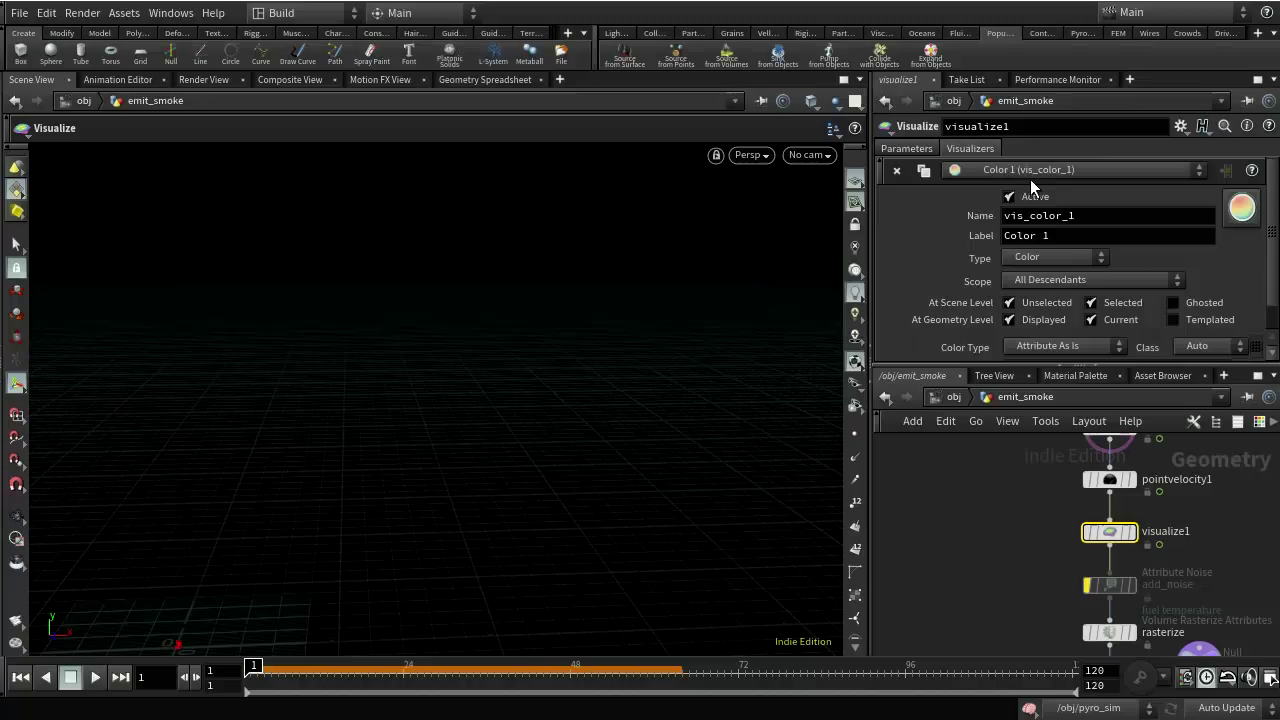
double_click(1100, 215)
text(v)
key(Tab)
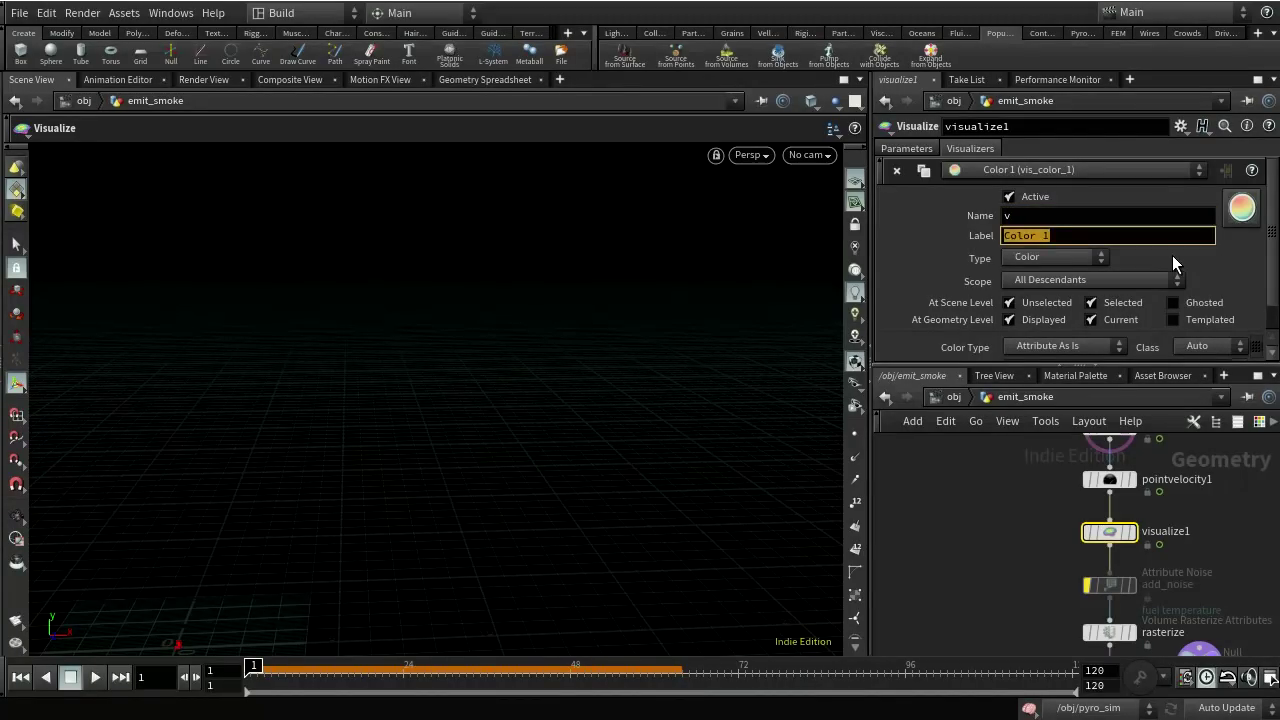
text(f)
key(Return)
text(vel)
key(Return)
scroll(1107, 309, down, 1)
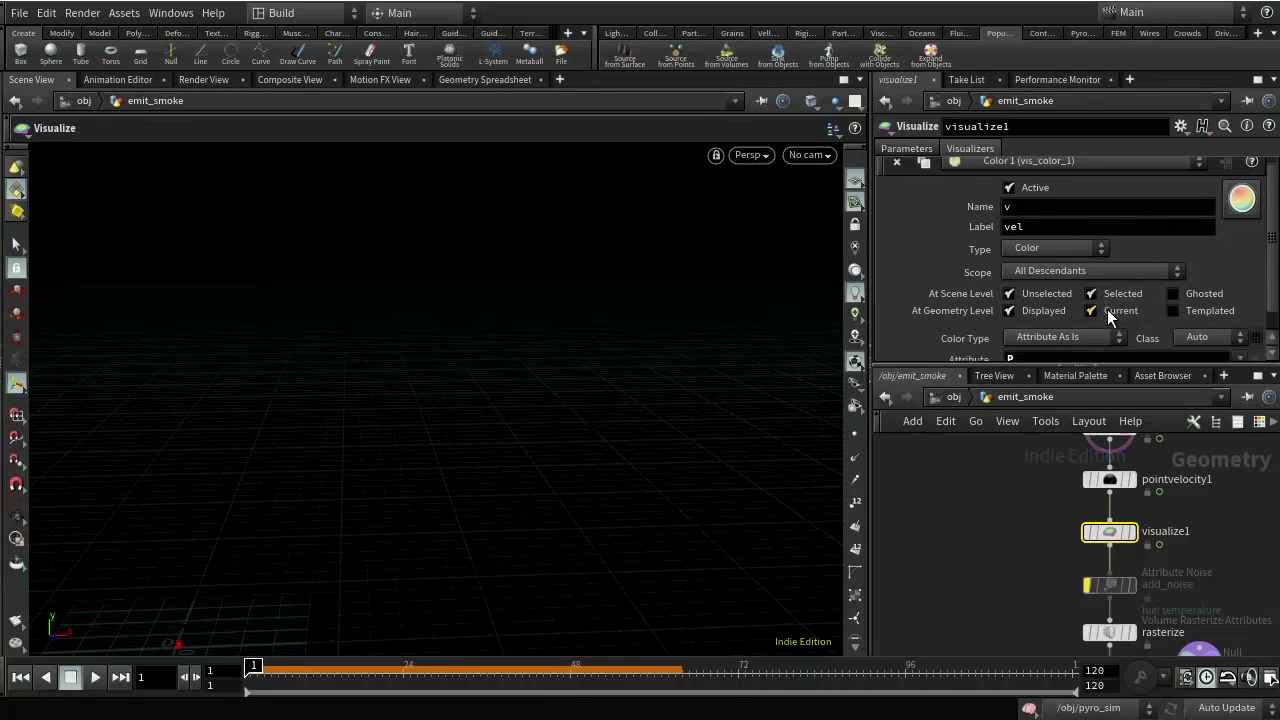
- Set the visualizer's type to Marker and its style to Vector, using the attribute v
click(1040, 248)
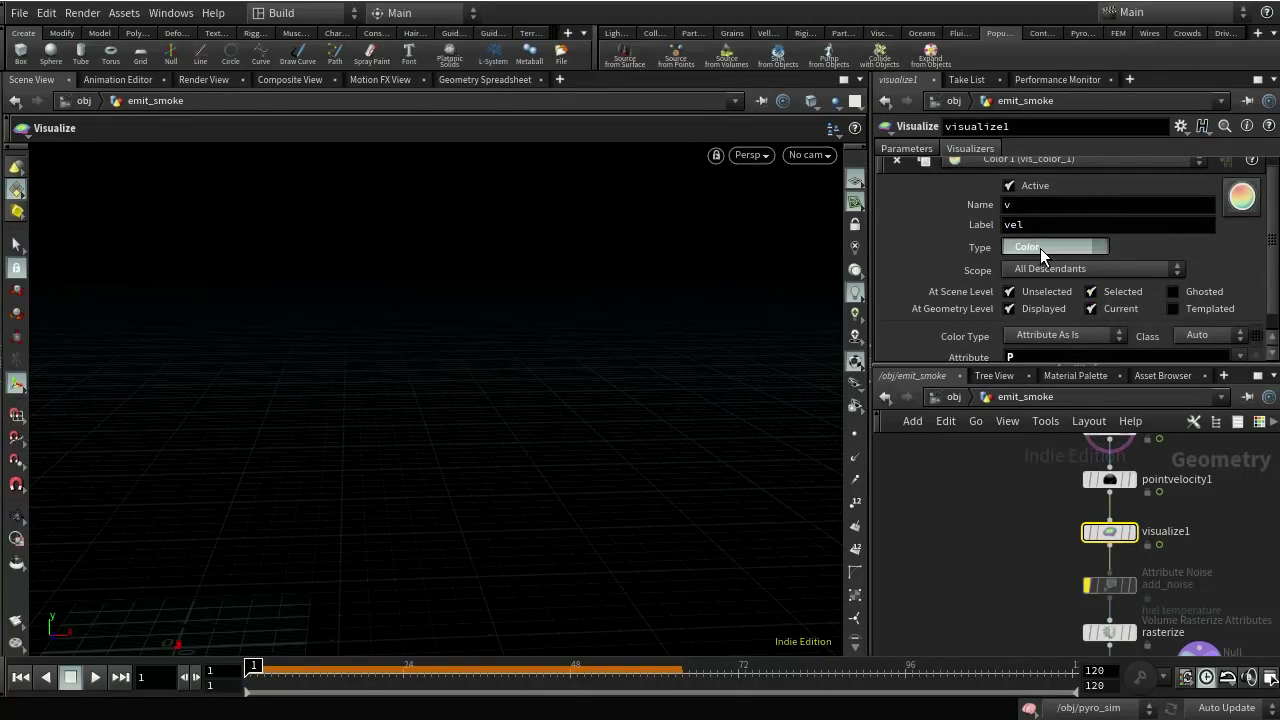
click(1033, 268)
click(1046, 332)
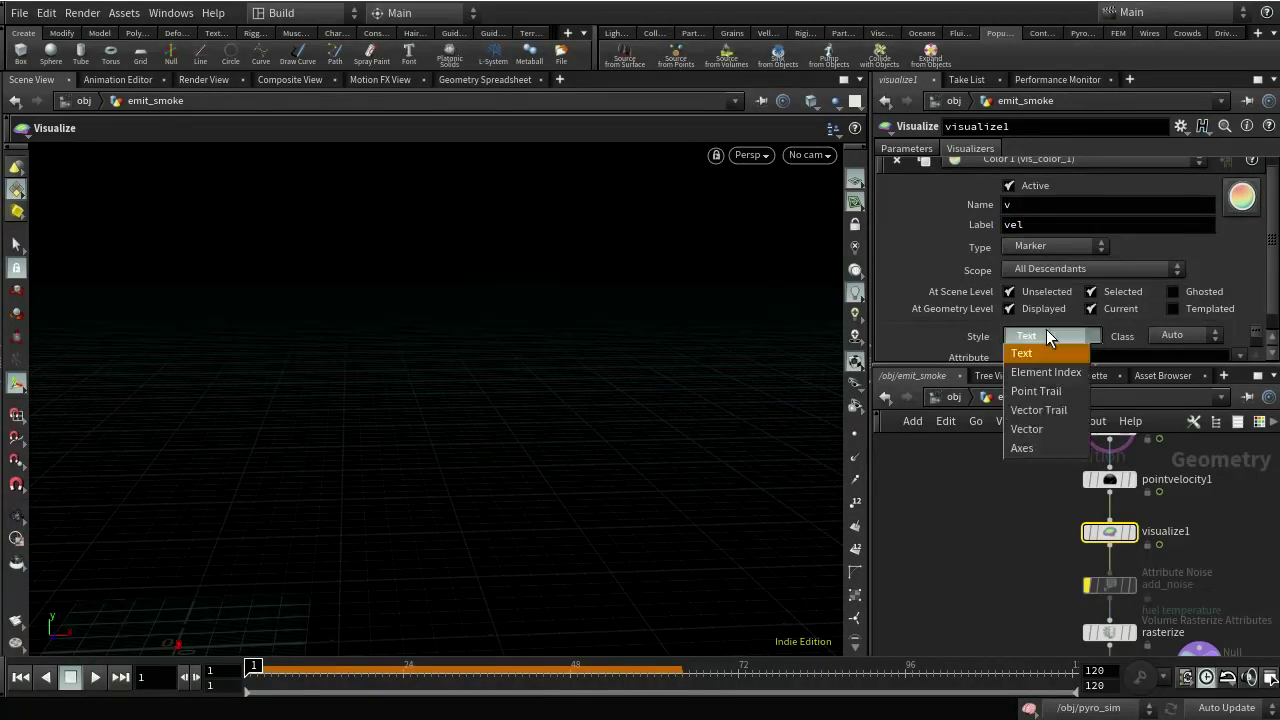
click(1041, 430)
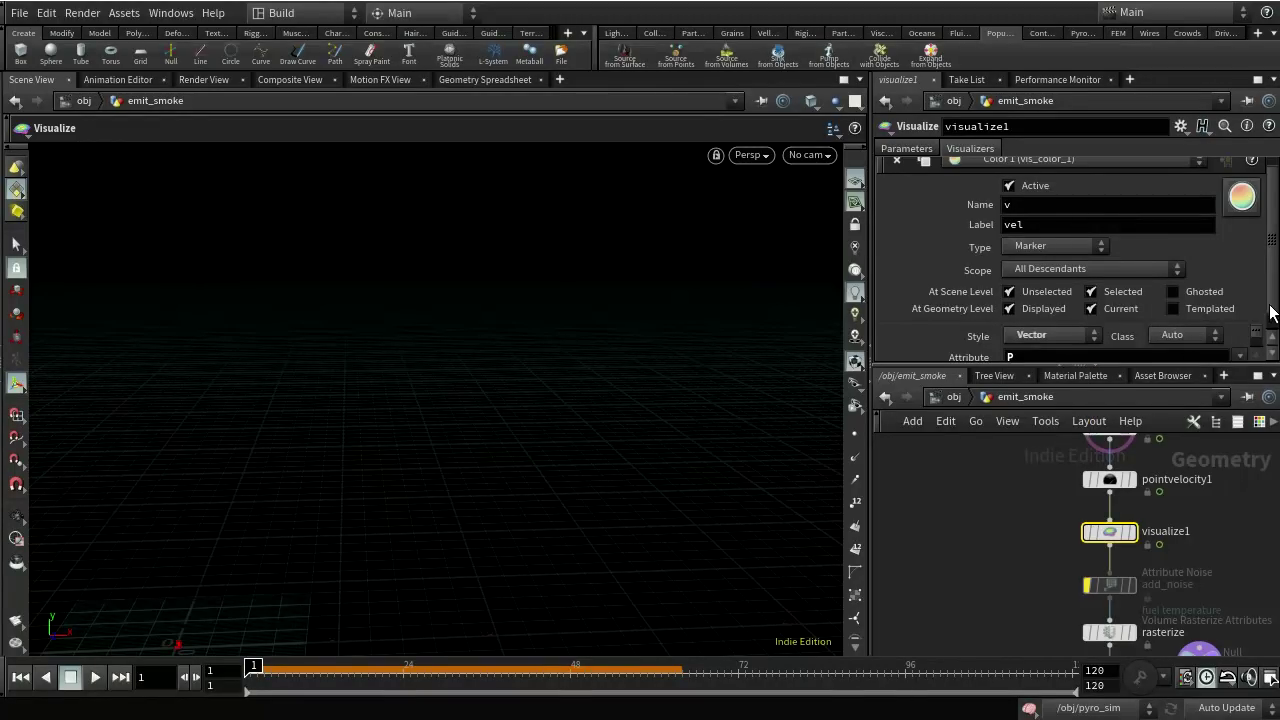
scroll(1192, 360, down, 1)
key(BackSpace)
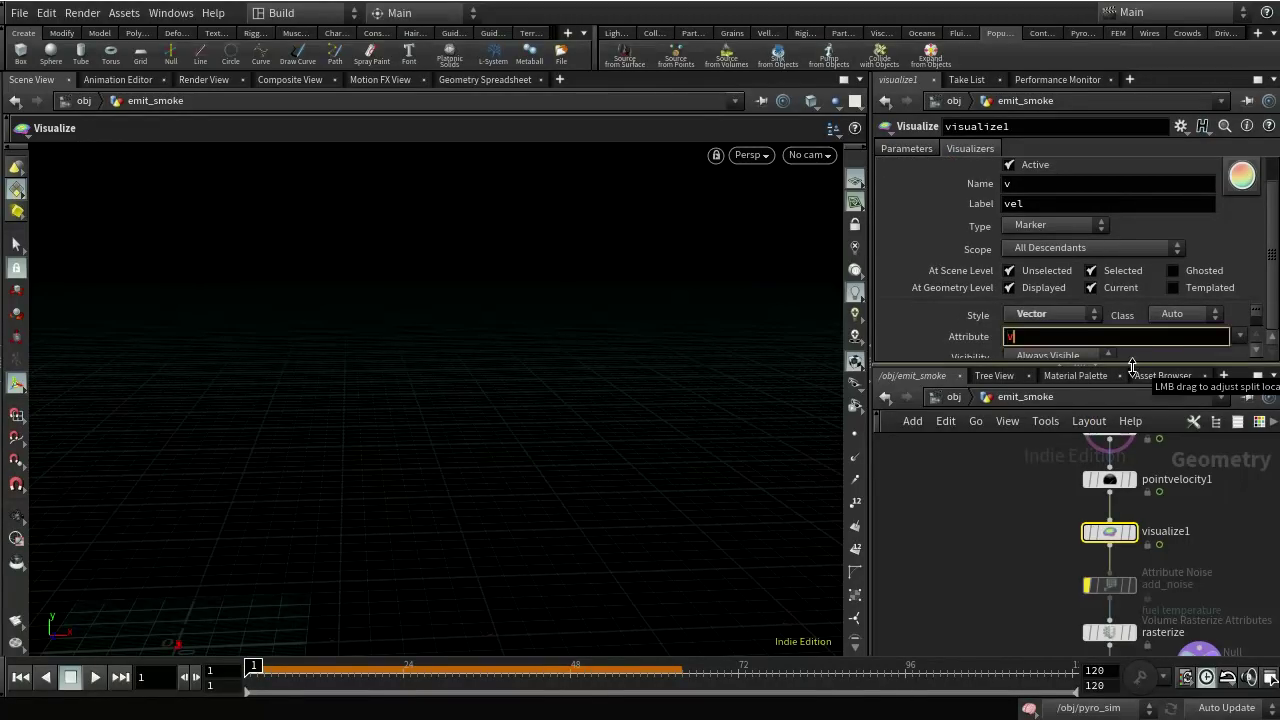
text(v)
key(Return)
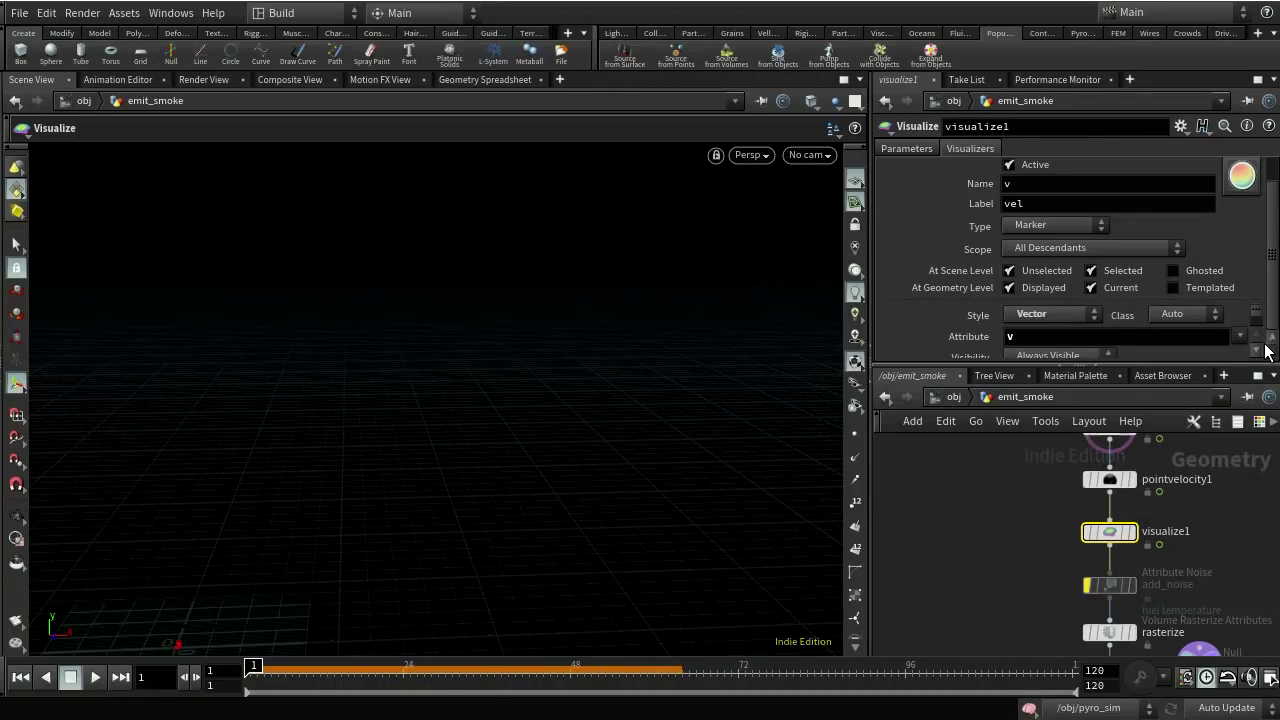
- Set the vector marker's length scale to 0.2 and display visualize1 in the viewport
scroll(1029, 346, down, 3)
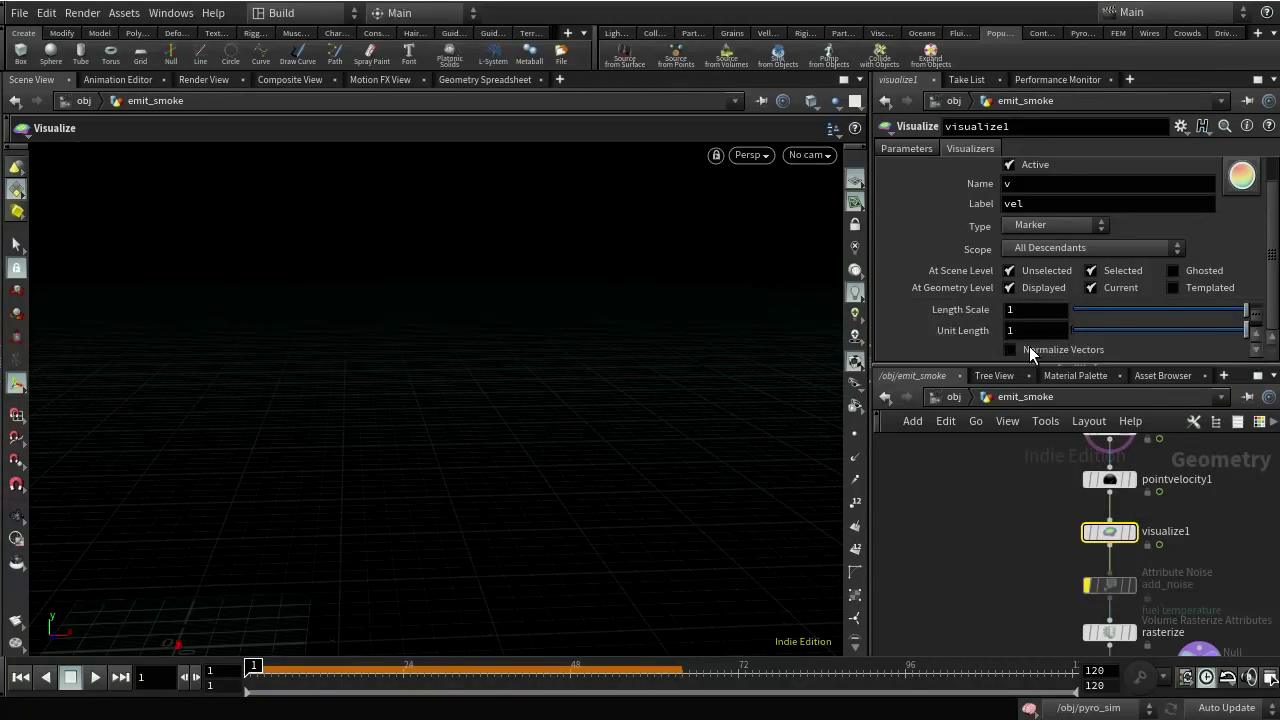
double_click(1017, 311)
text(0.2)
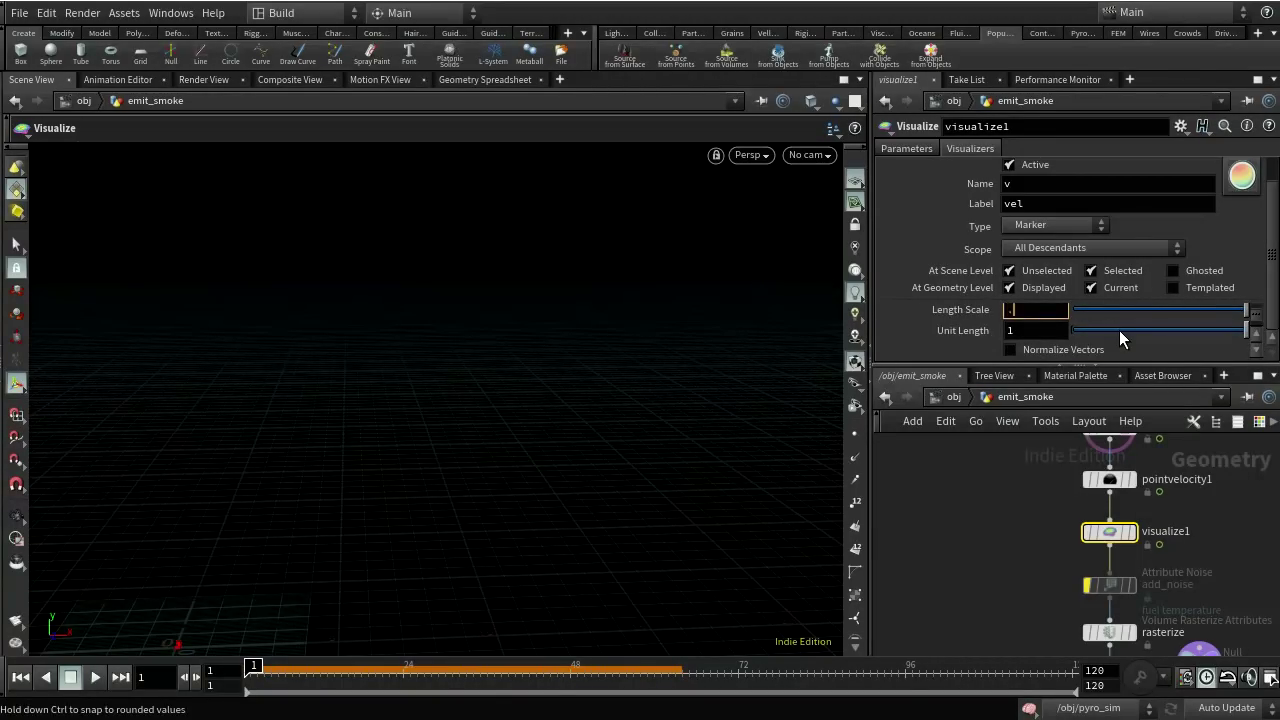
key(Return)
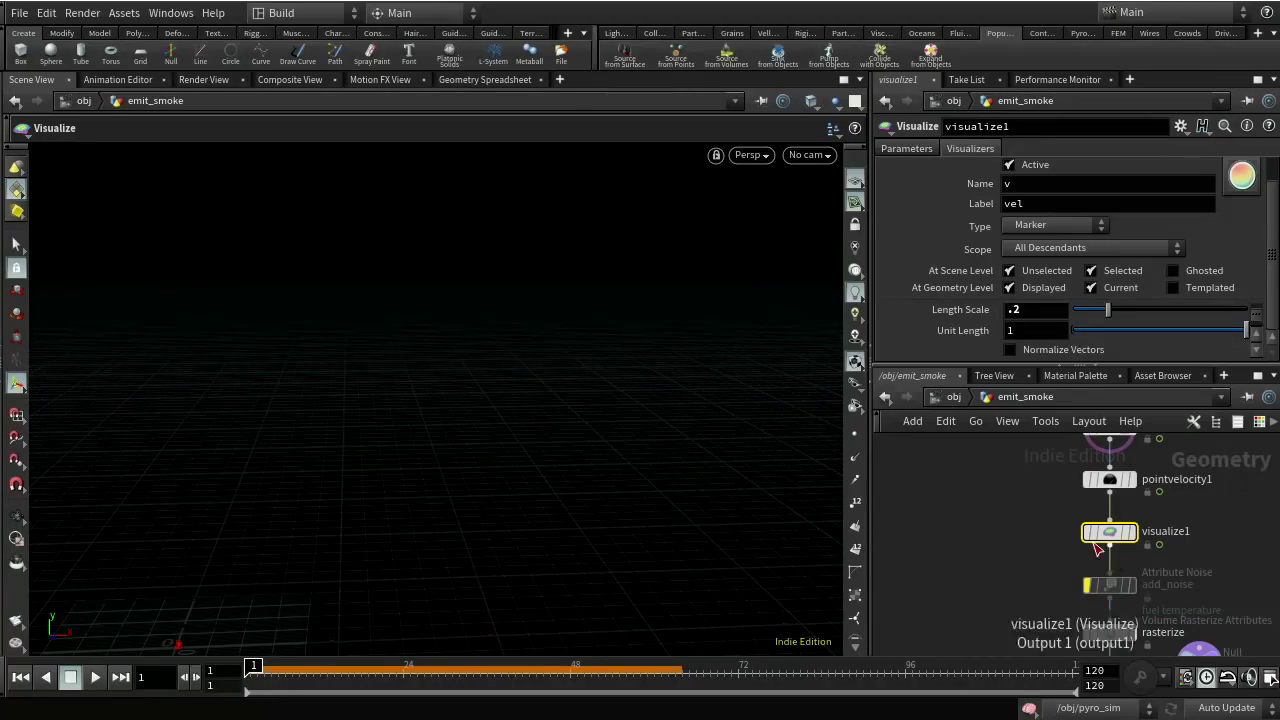
mouse_move(1112, 534)
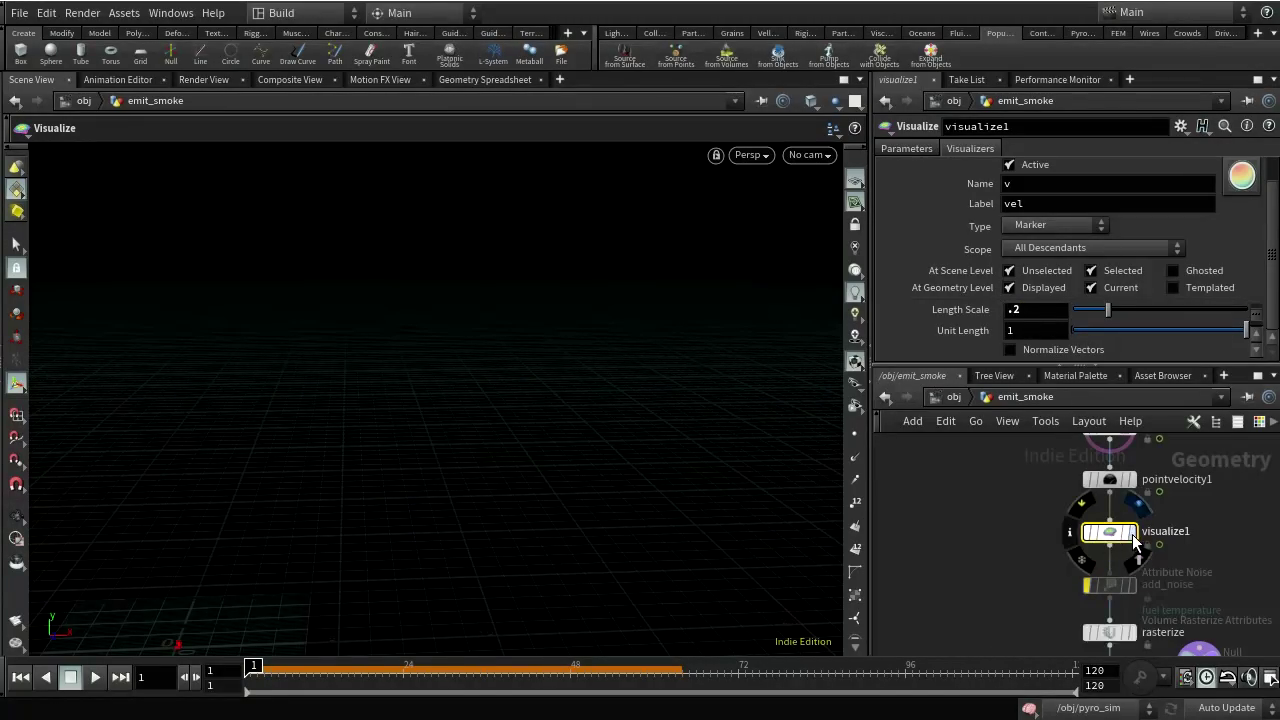
key(Escape)
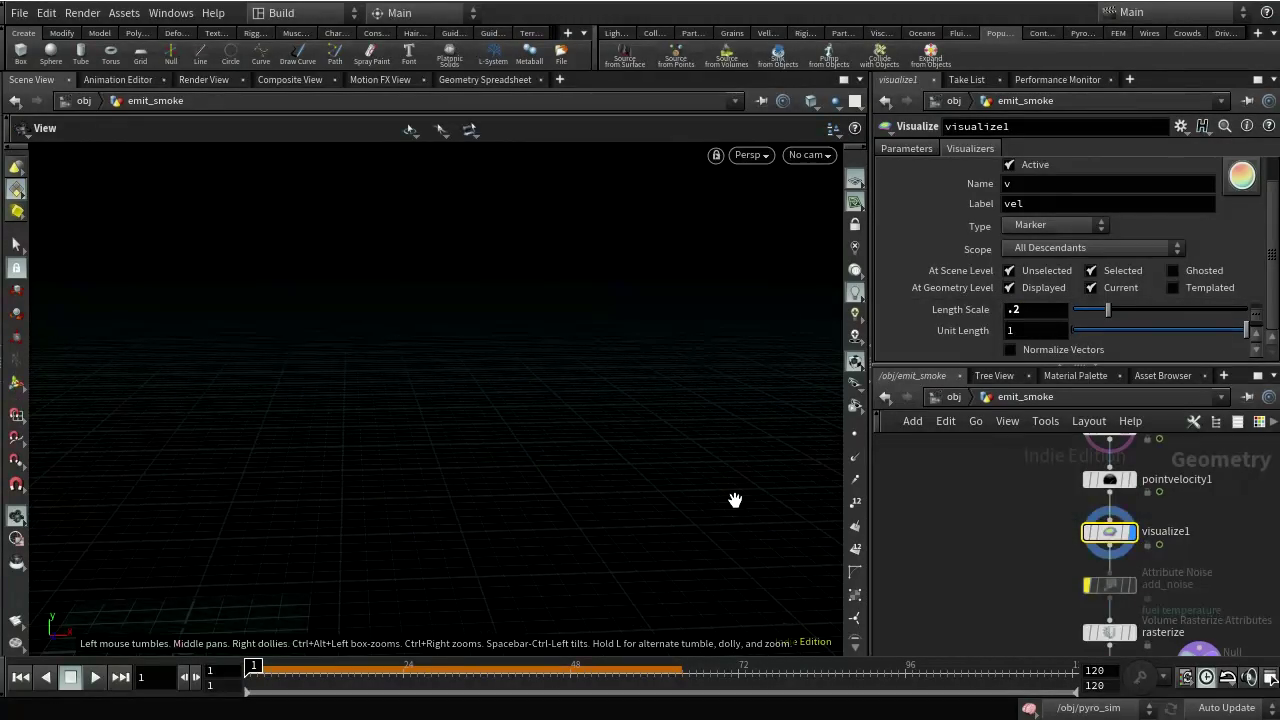
drag(735, 500, 661, 311)
key(Return)
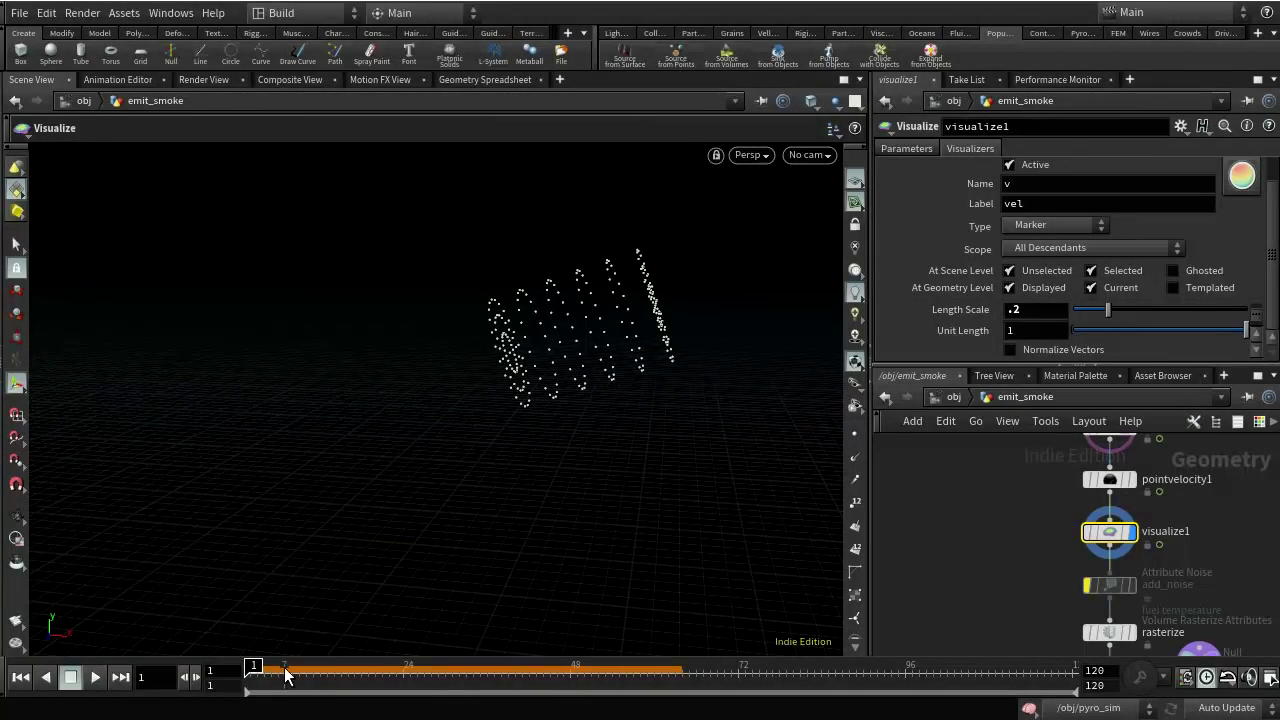
- Step between frames 1 and 3 to compare the velocity vectors on the emitter points
click(196, 678)
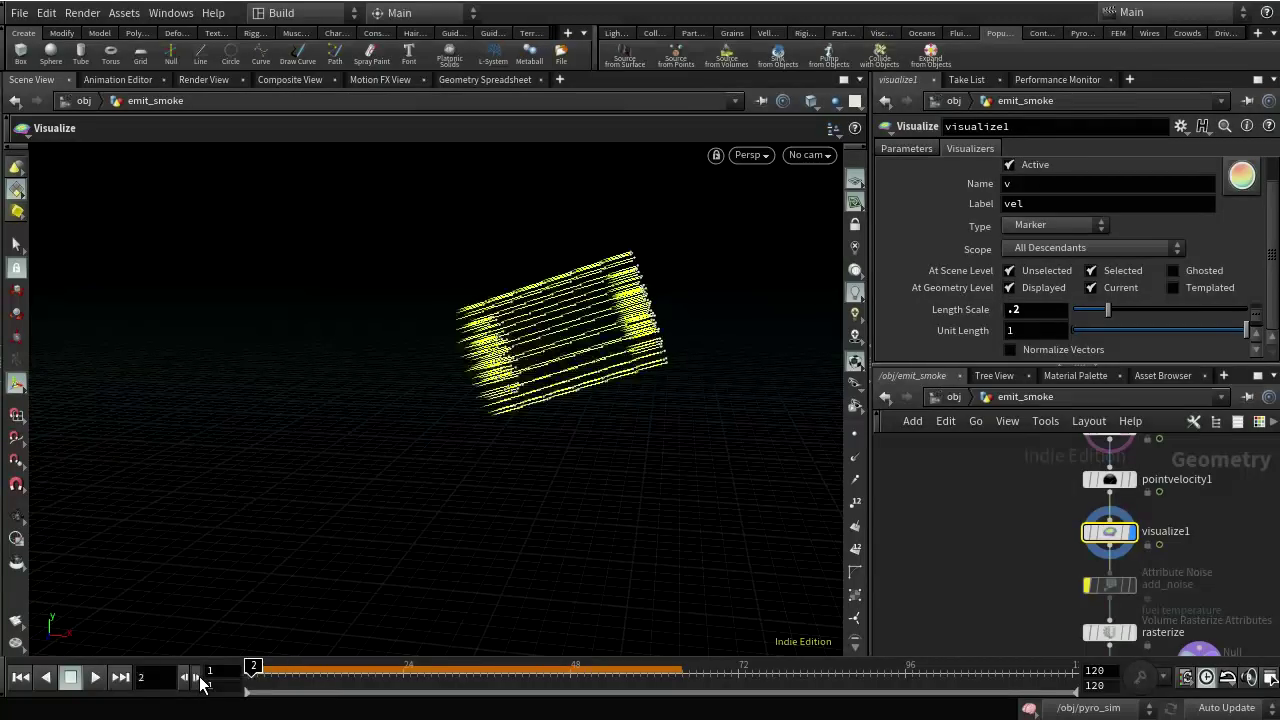
click(196, 678)
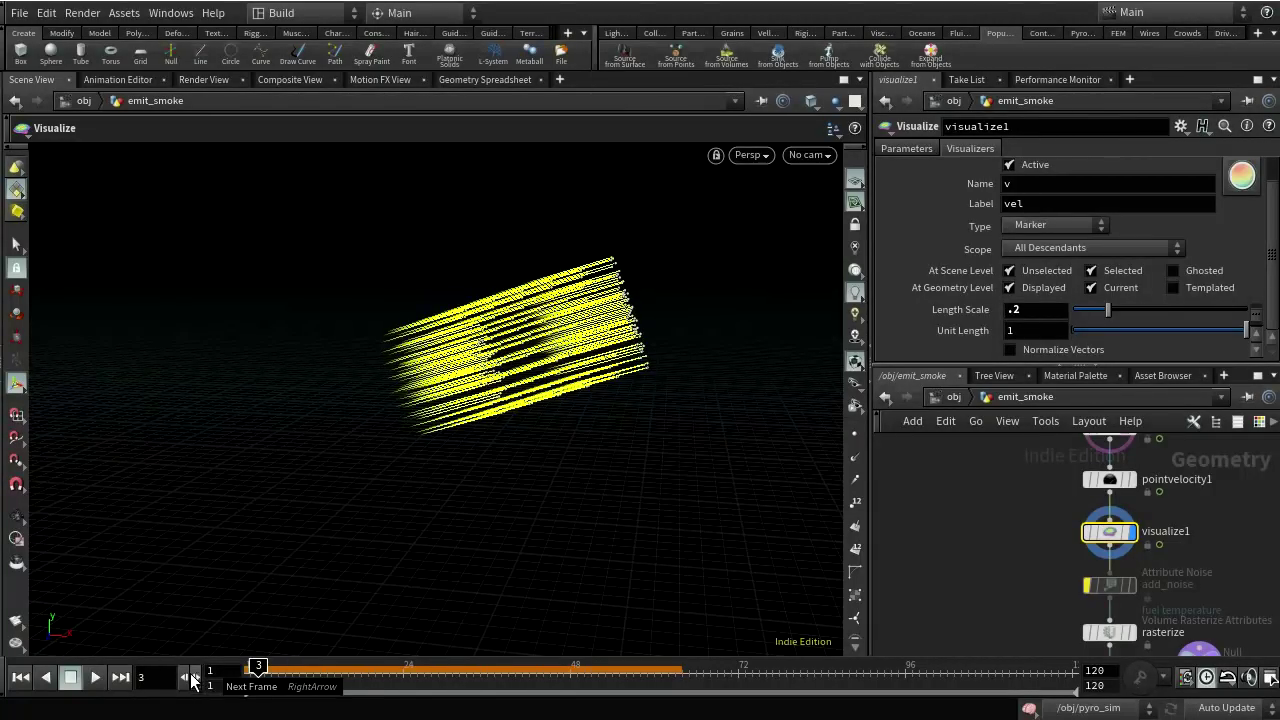
click(185, 678)
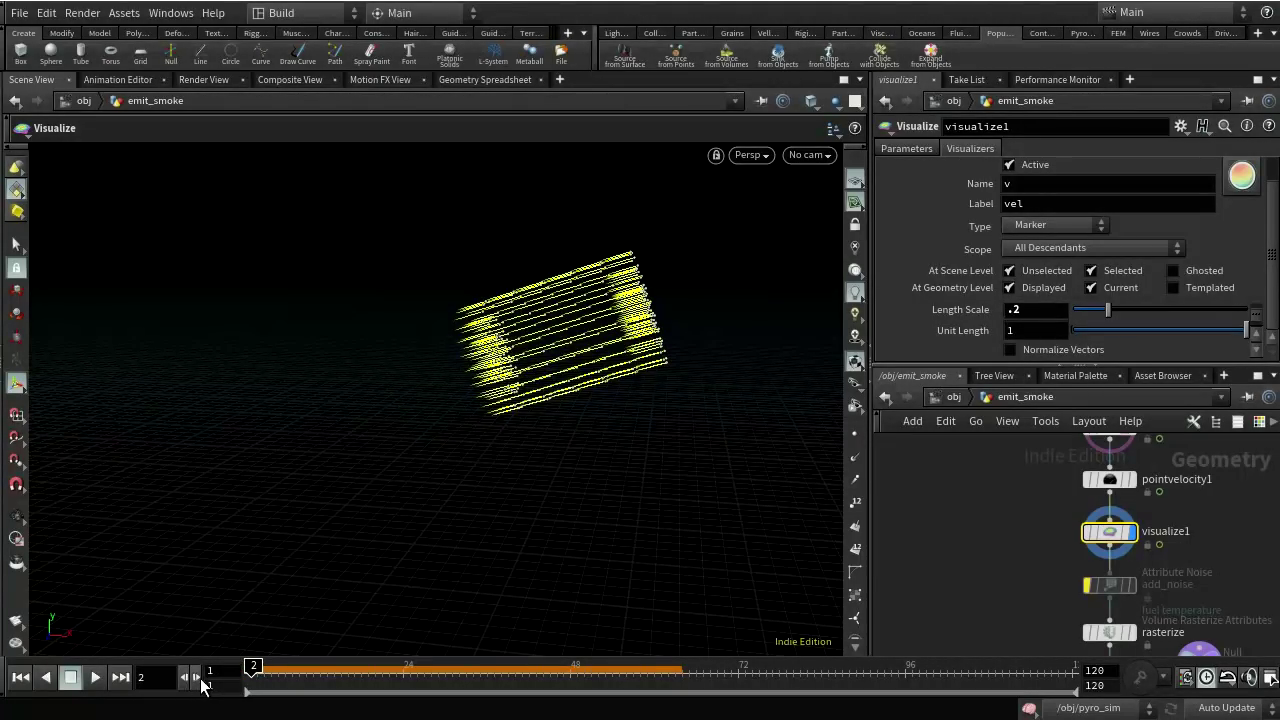
click(187, 678)
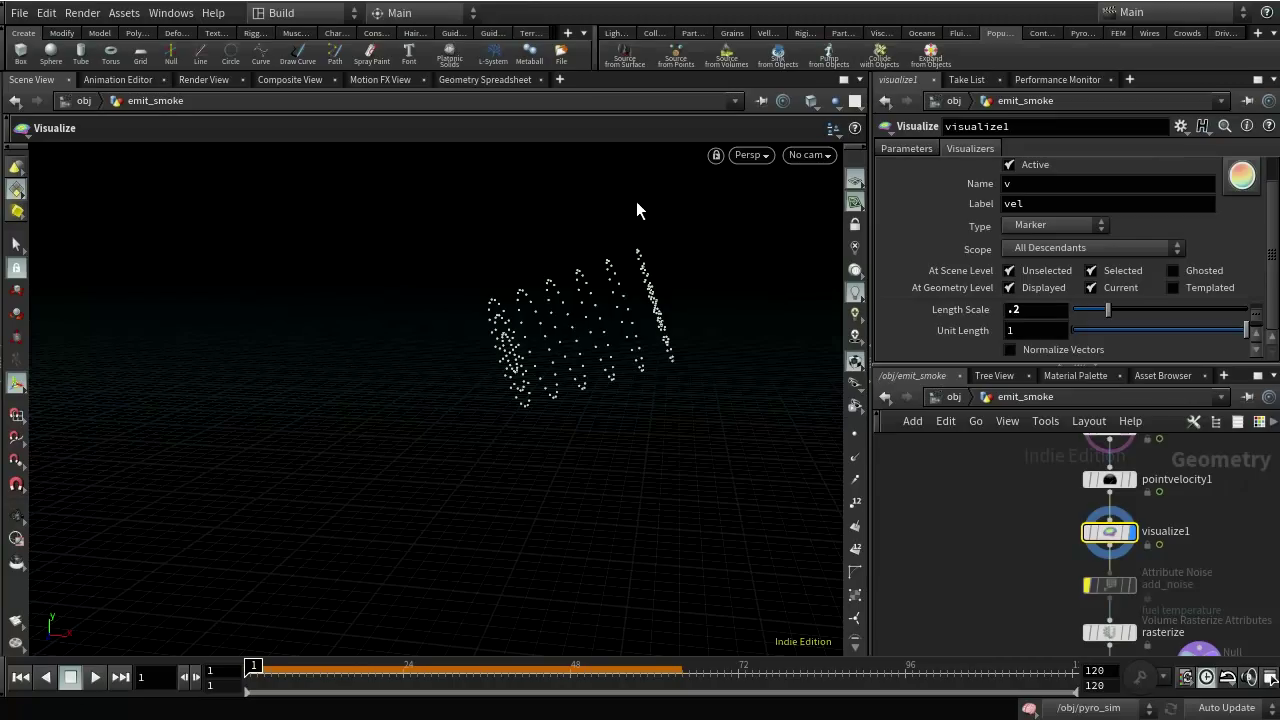
- Advance frame by frame to frame 17 and examine the velocity vectors along the emitter's motion
click(196, 678)
click(196, 678)
click(196, 678)
double_click(196, 678)
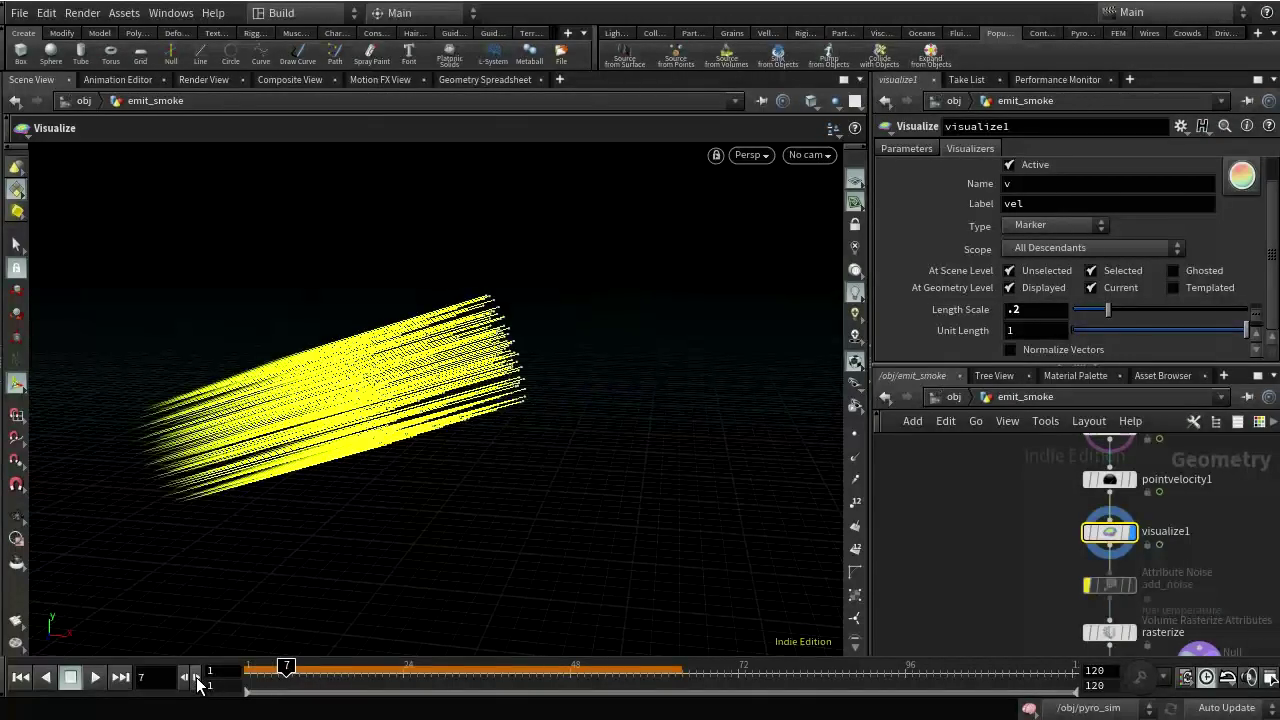
double_click(196, 678)
double_click(197, 679)
triple_click(198, 680)
double_click(198, 680)
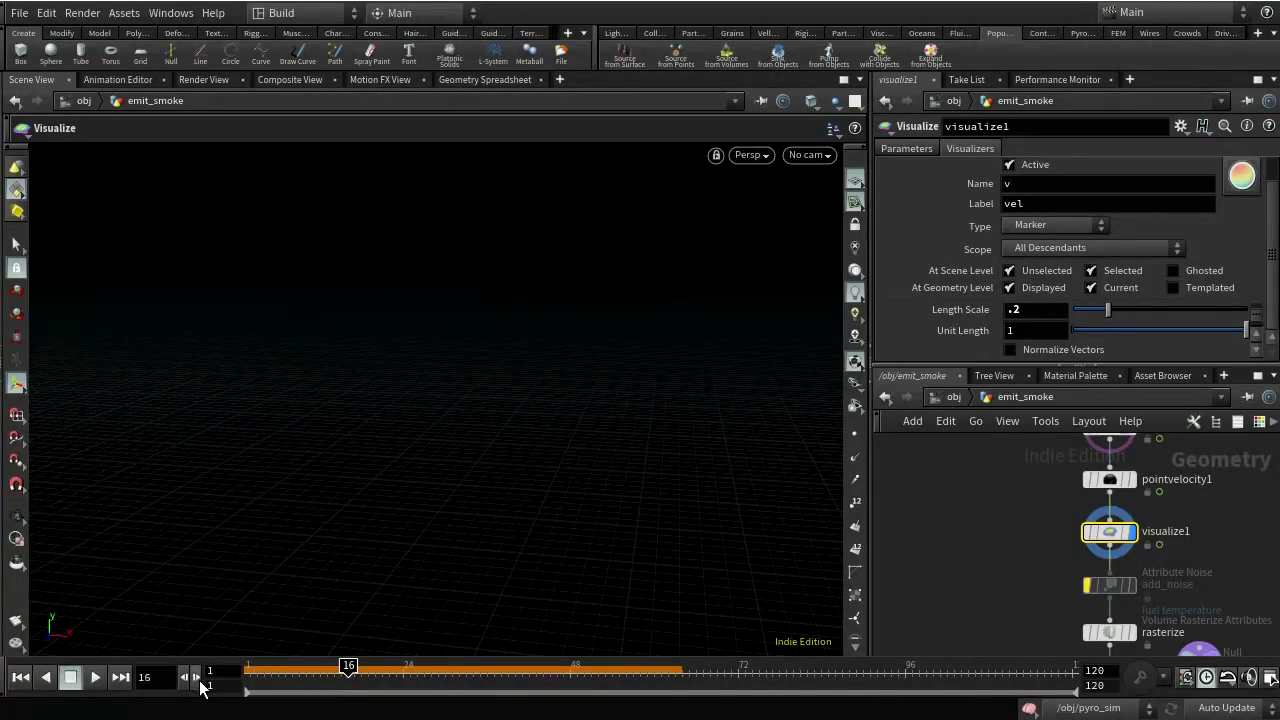
double_click(198, 680)
key(Escape)
right_drag(811, 374, 637, 463)
mouse_move(637, 463)
middle_down()
mouse_move(611, 486)
mouse_move(766, 314)
middle_up()
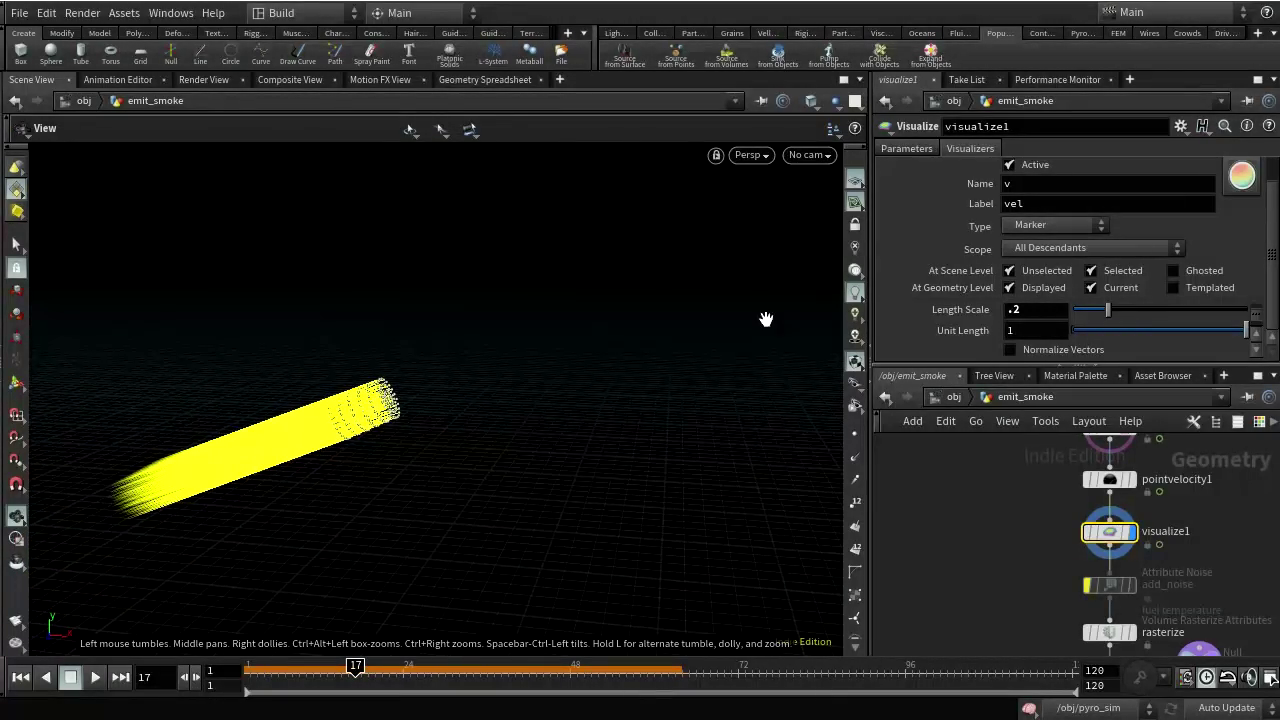
key(Return)
middle_drag(1152, 571, 1133, 626)
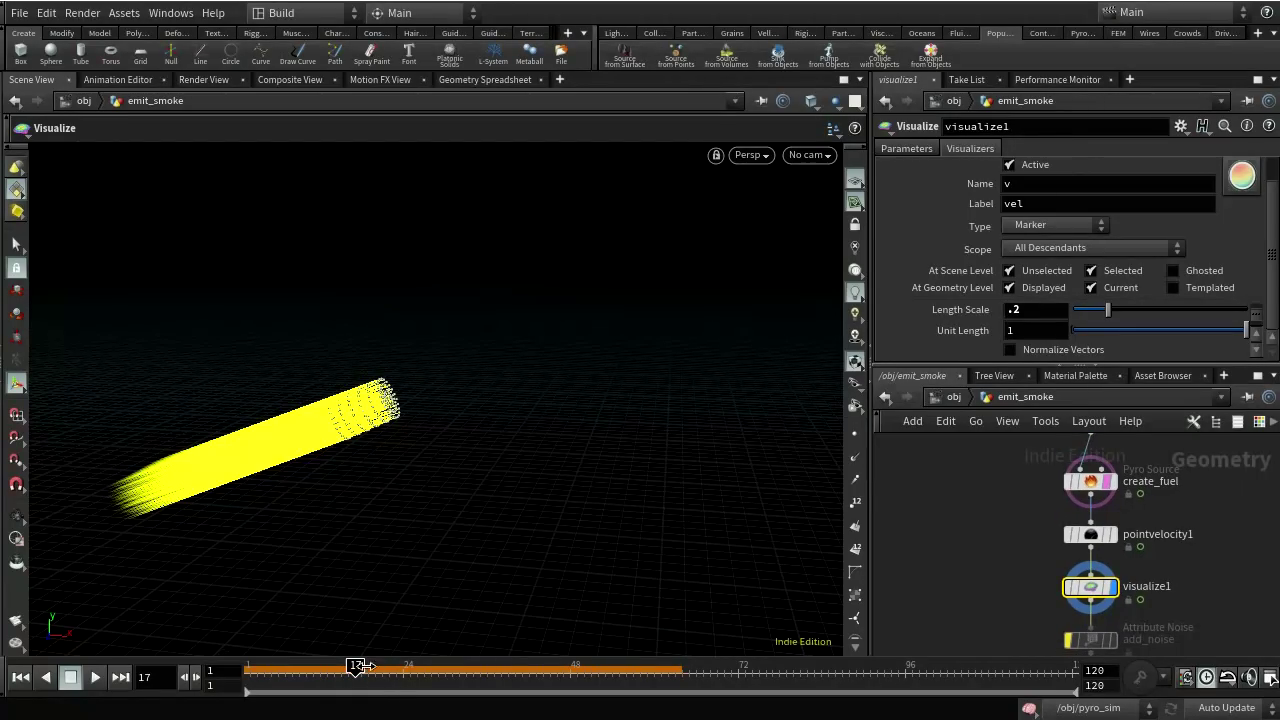
- Return to frame 1, select create_fuel and review its Mode and particle settings
mouse_move(360, 665)
mouse_down()
mouse_move(480, 665)
mouse_move(376, 652)
mouse_move(248, 665)
mouse_move(435, 665)
mouse_move(215, 671)
mouse_up()
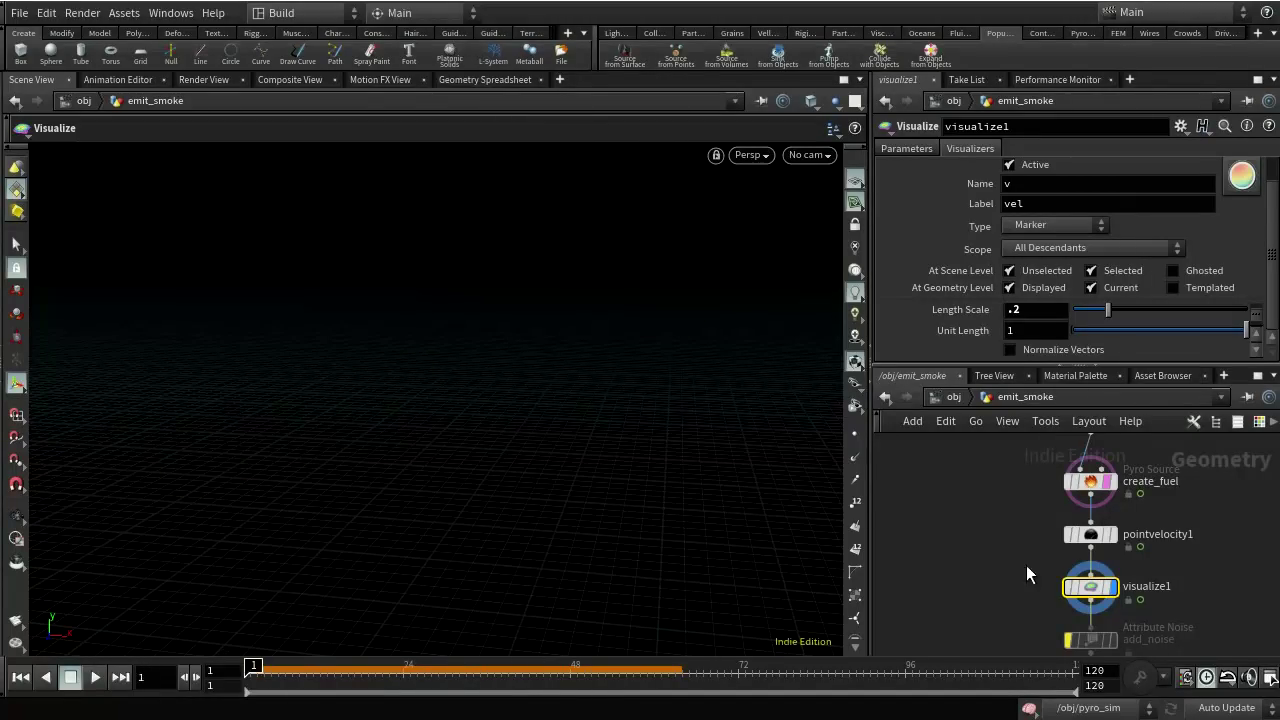
click(1090, 481)
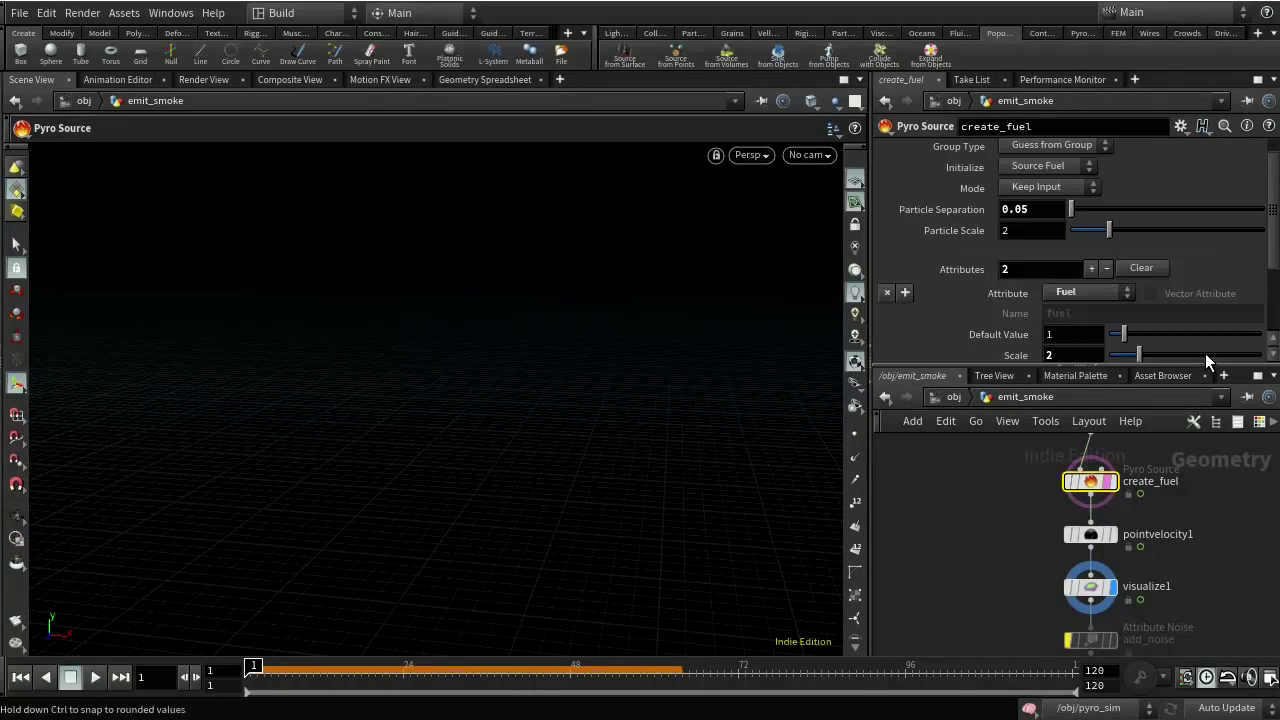
scroll(1150, 290, up, 1)
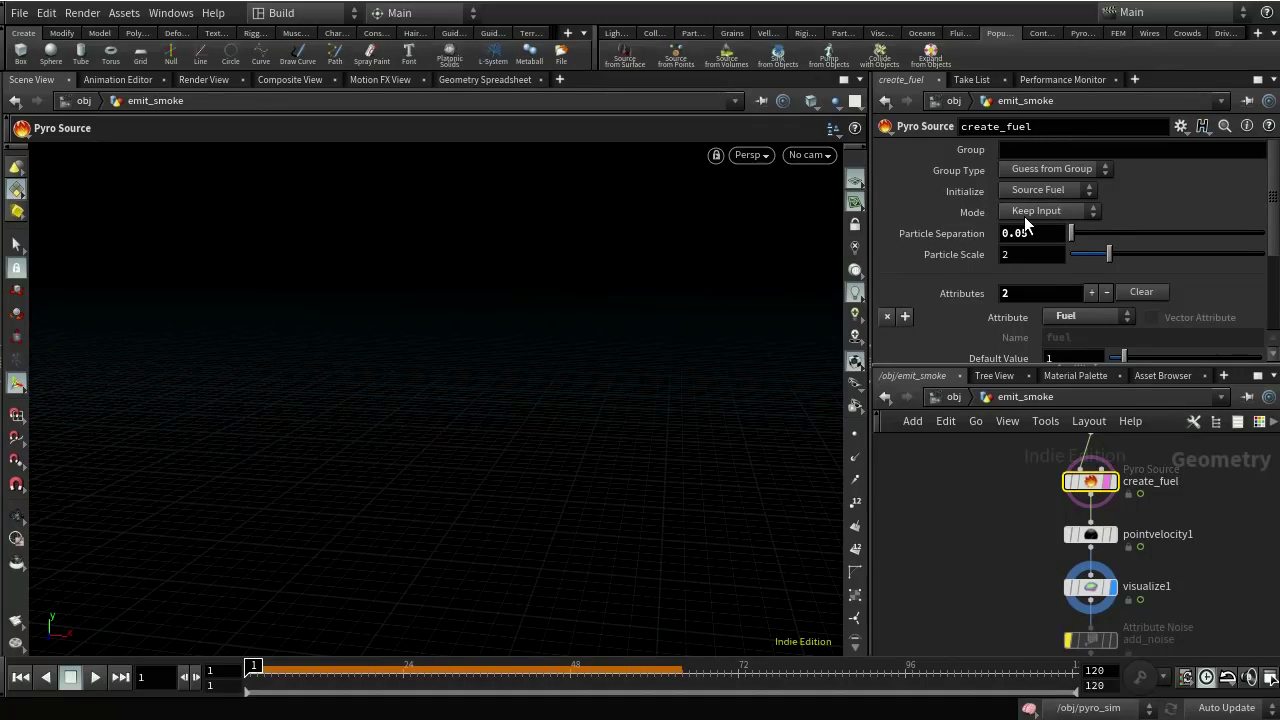
scroll(1237, 556, up, 4)
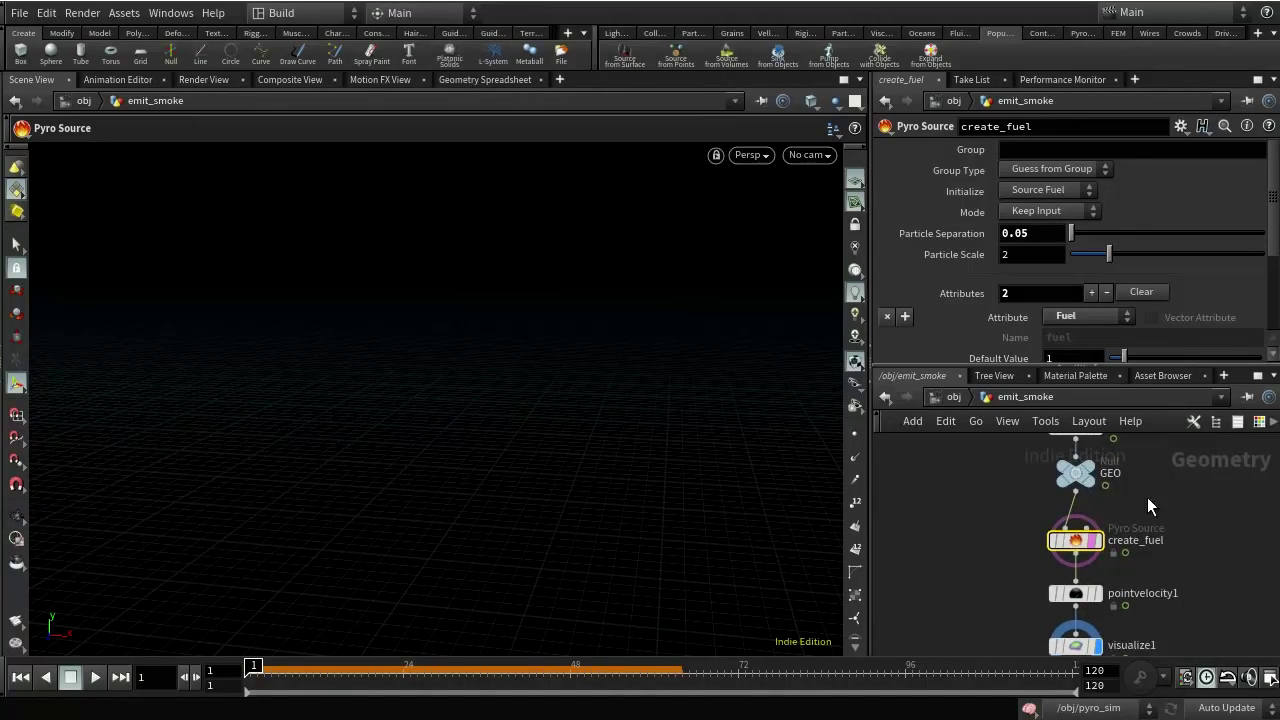
- Try Volume Scatter as create_fuel's Mode and check the velocity vectors at frame 4 before returning to frame 1
mouse_move(1100, 527)
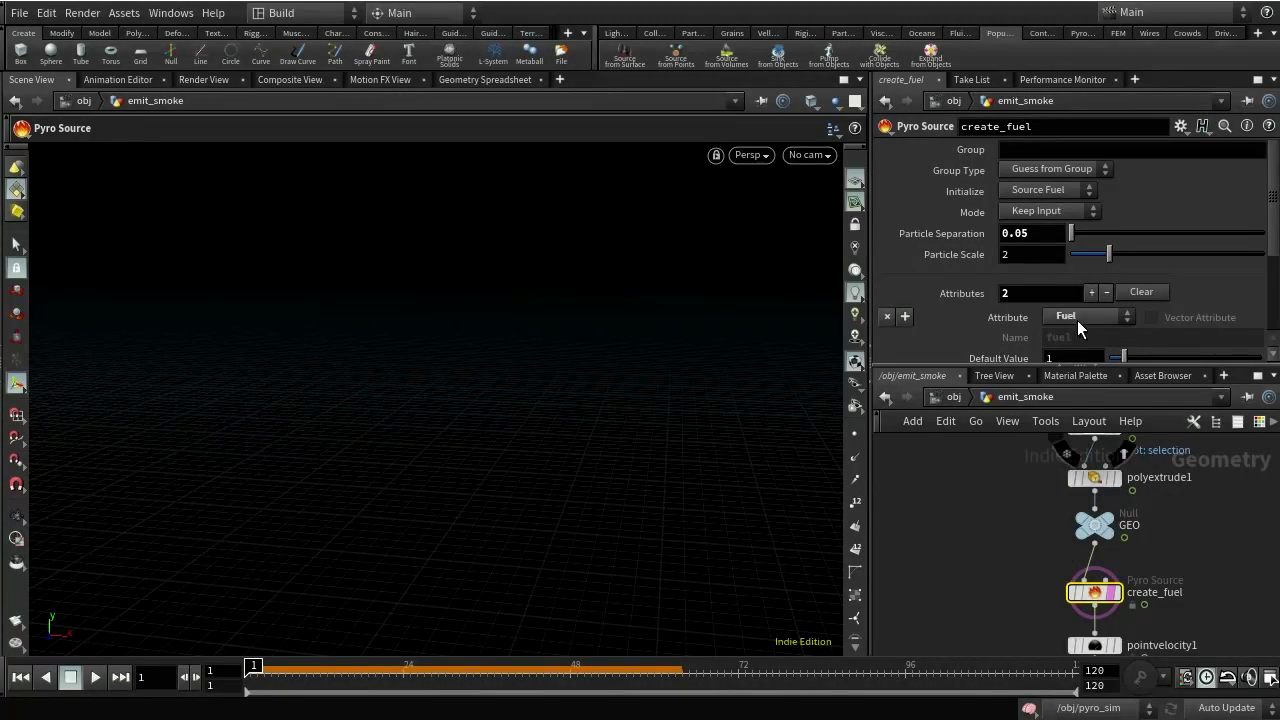
click(1020, 185)
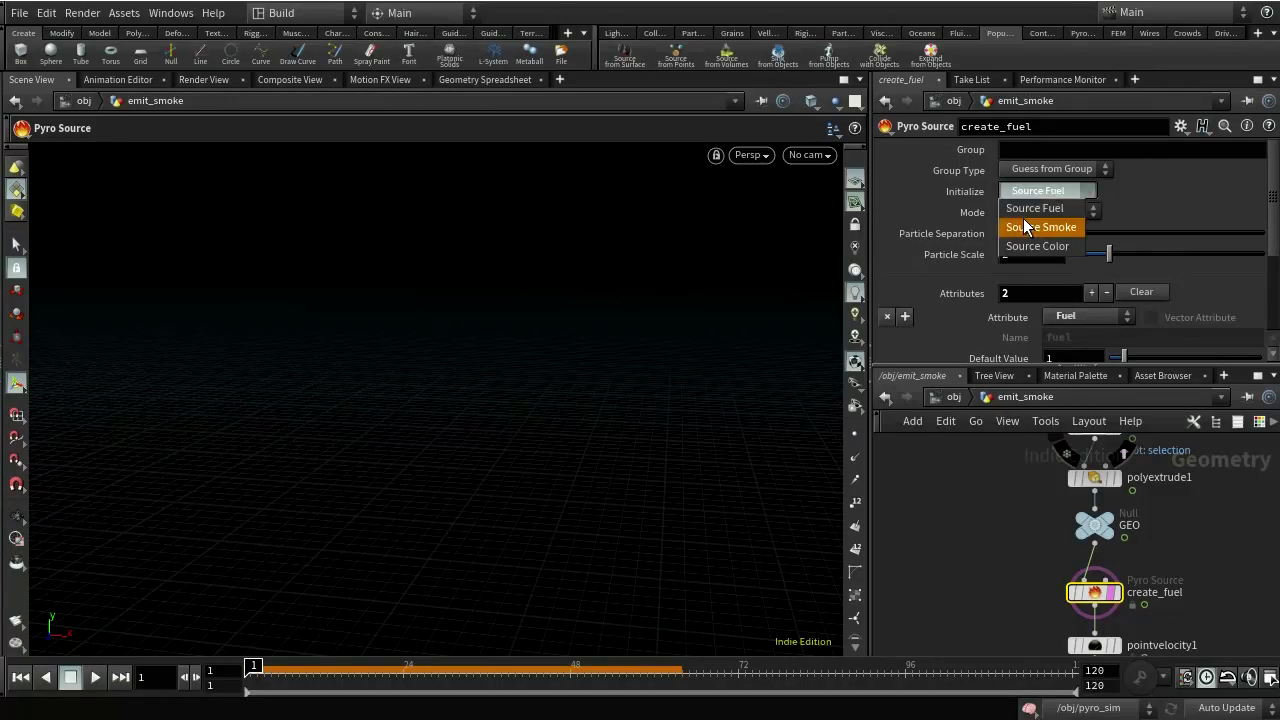
click(1166, 198)
click(1066, 214)
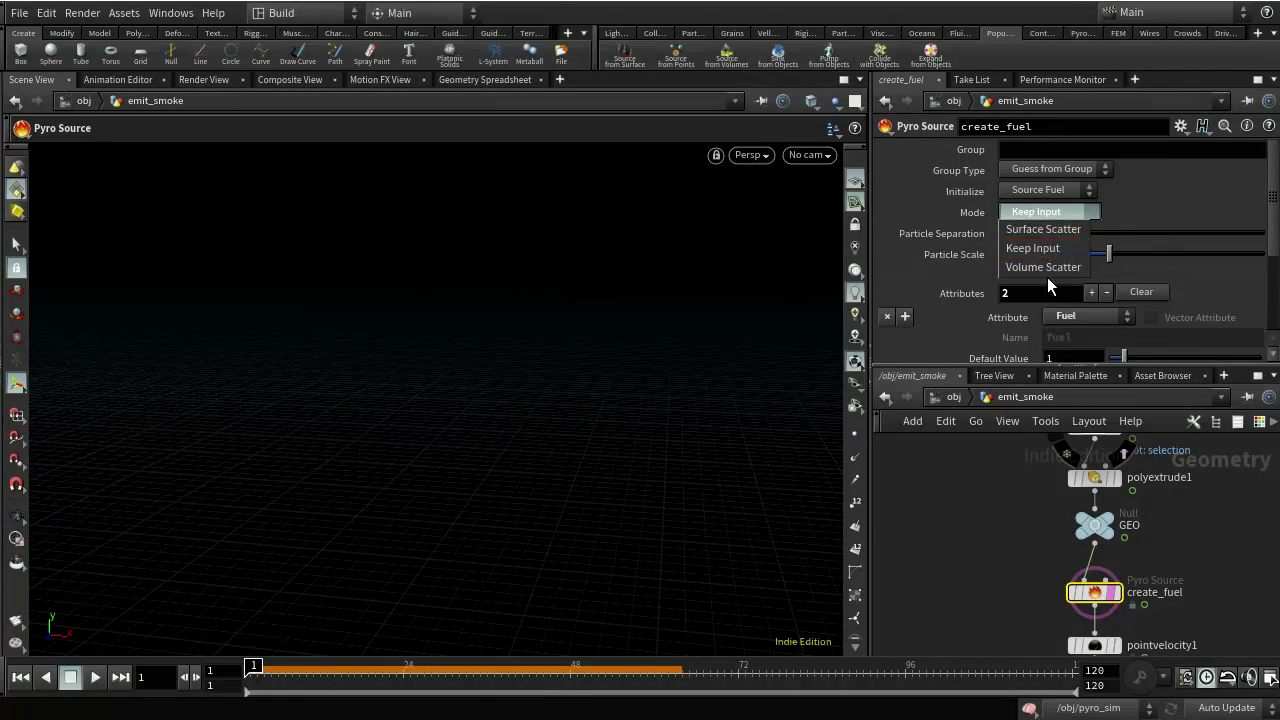
click(1046, 266)
key(space)
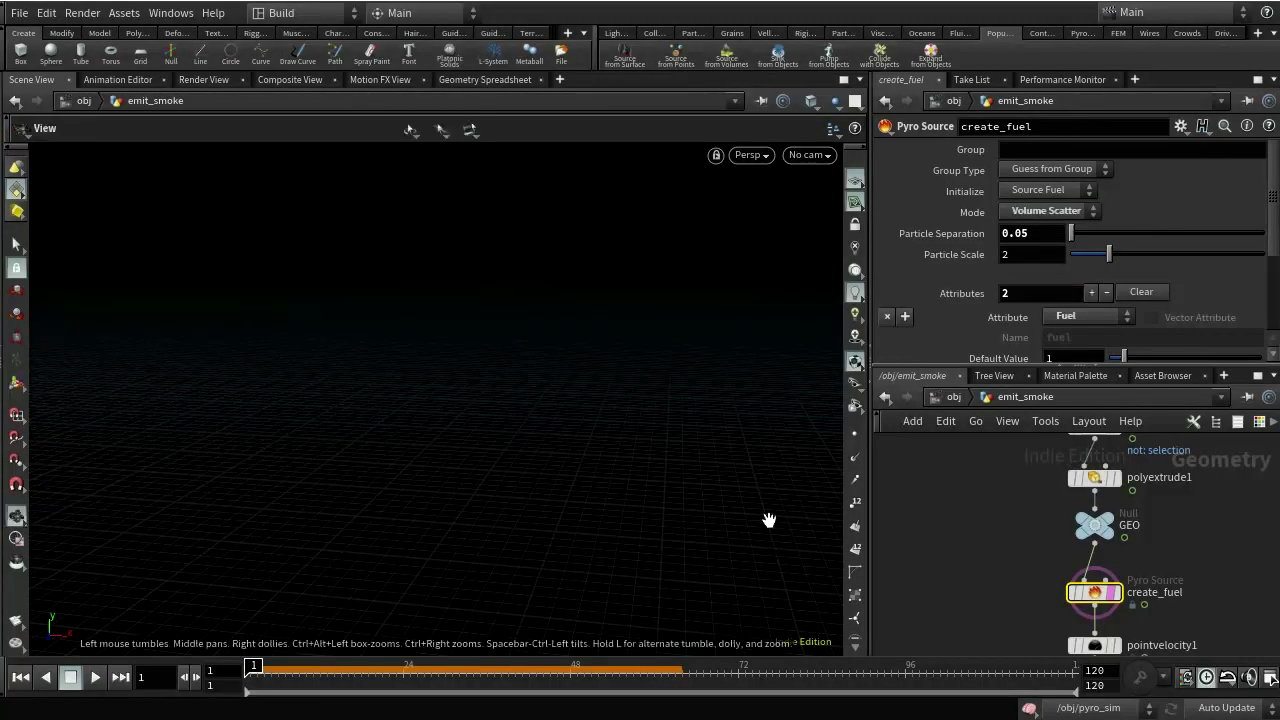
drag(761, 520, 679, 471)
key(Return)
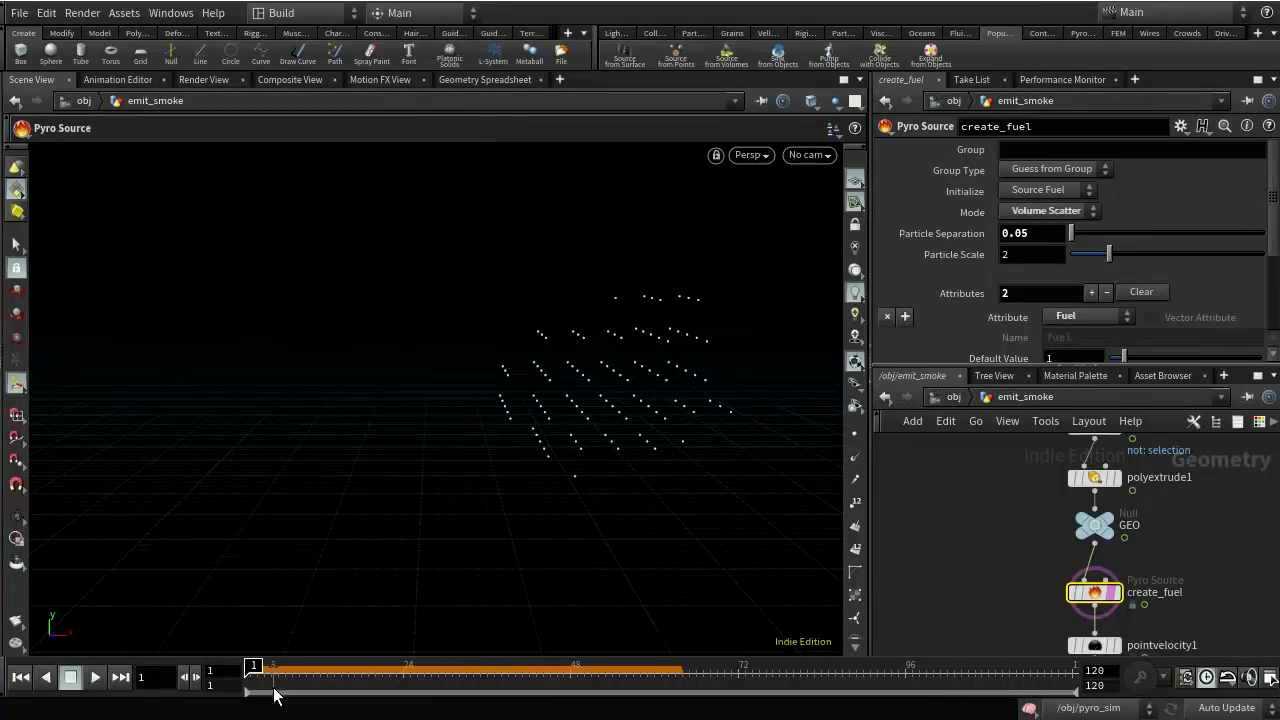
mouse_move(253, 667)
mouse_down()
mouse_move(318, 652)
mouse_move(266, 667)
mouse_up()
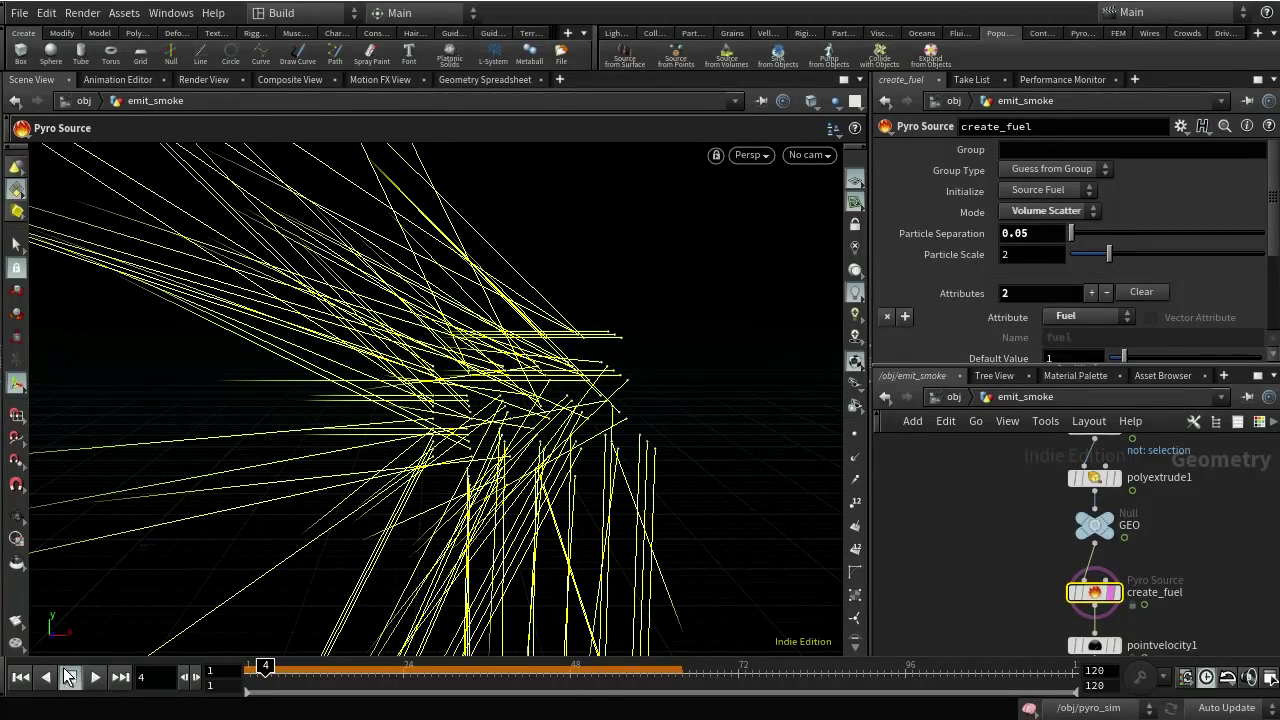
click(20, 677)
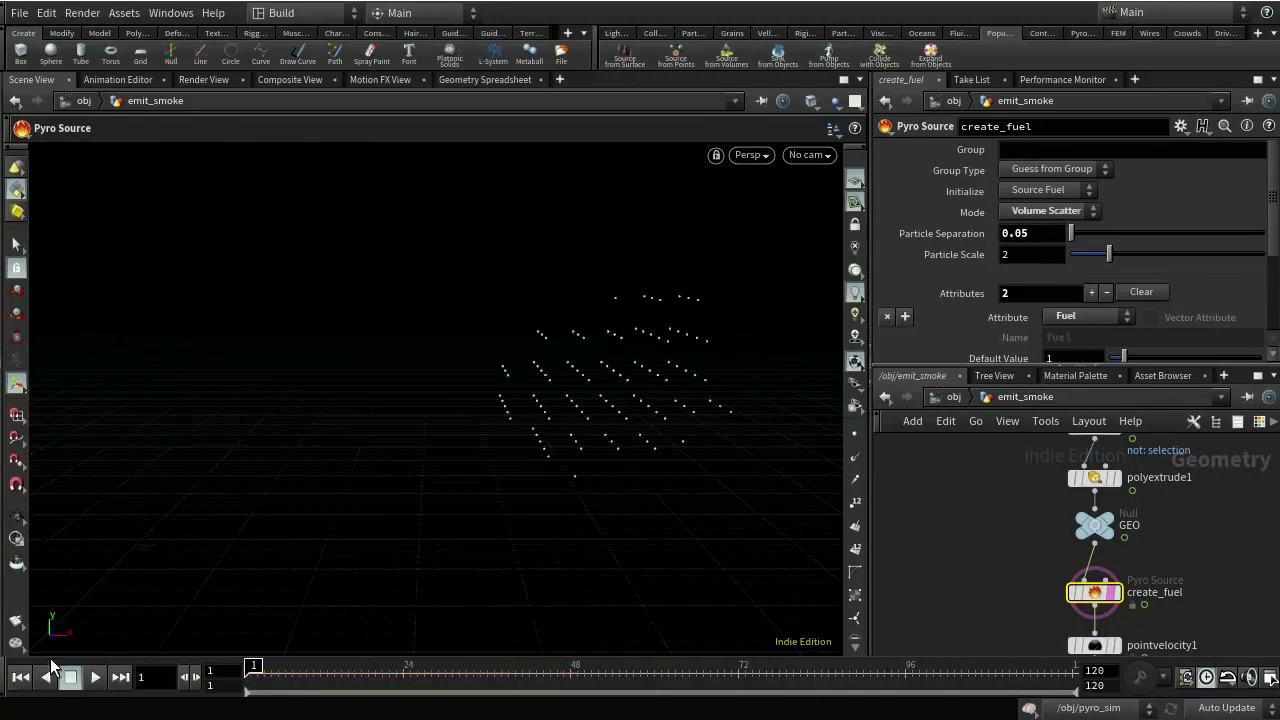
- Set create_fuel's Mode back to Keep Input and check the emitter points around the first frames
click(1040, 211)
click(1037, 255)
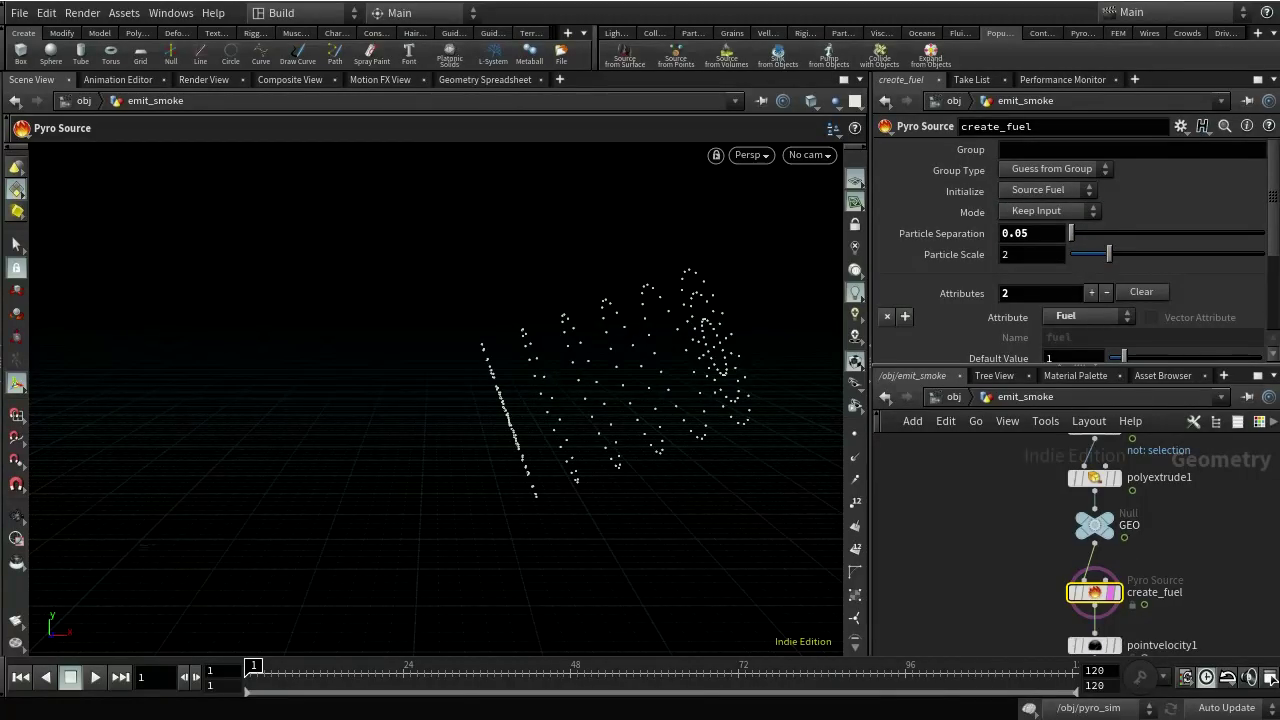
mouse_move(262, 668)
mouse_down()
mouse_move(340, 668)
mouse_move(255, 668)
mouse_up()
- Add a second Point Velocity node beside create_fuel and wire its input from the GEO null
middle_drag(948, 574, 1020, 589)
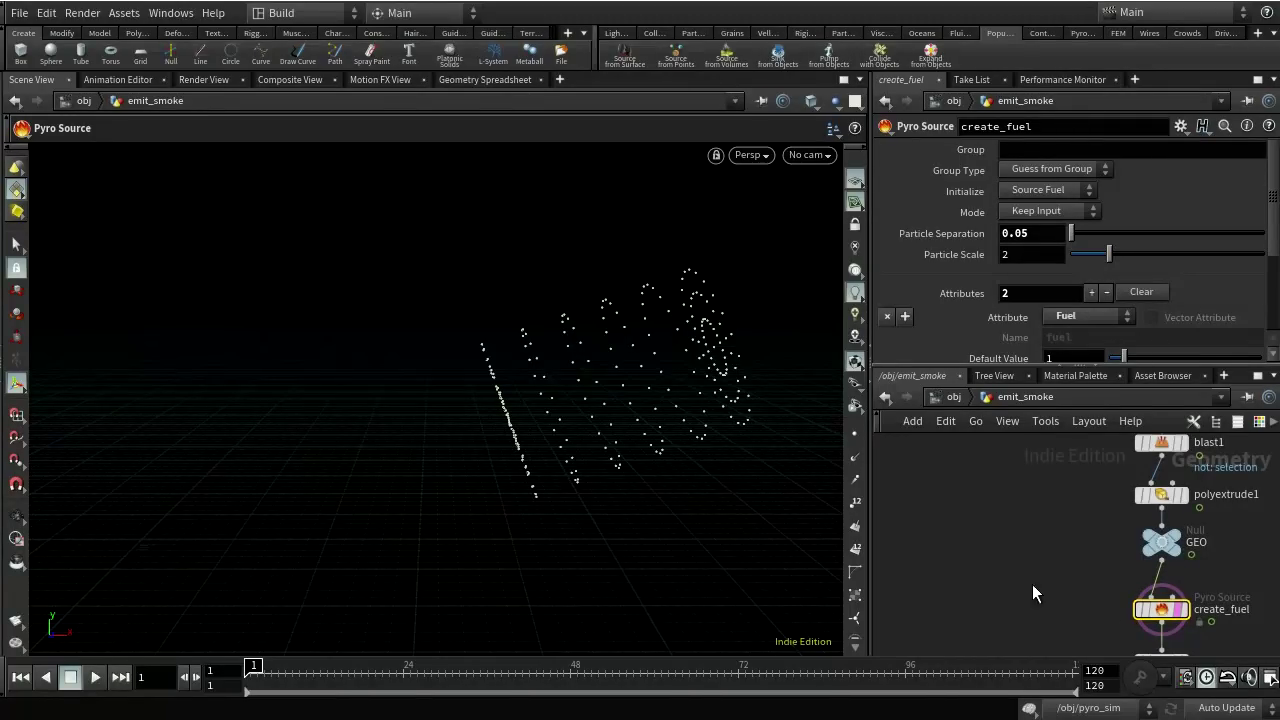
key(Tab)
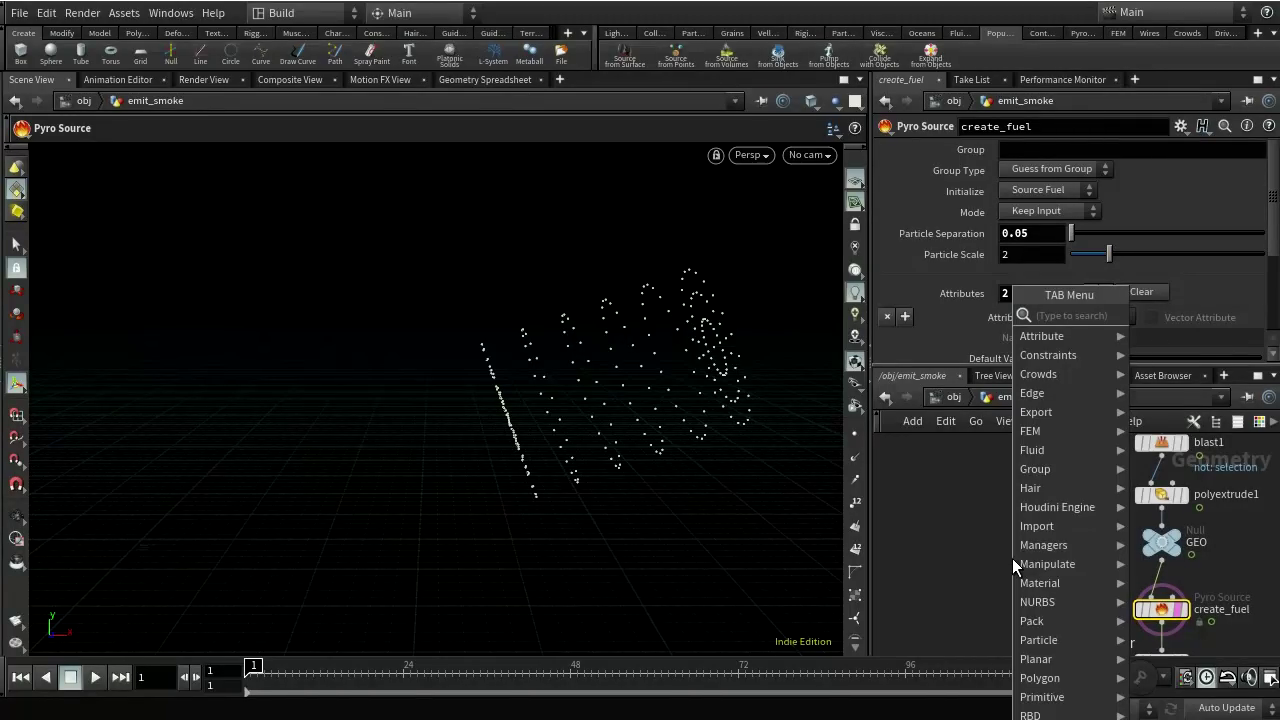
text(poin)
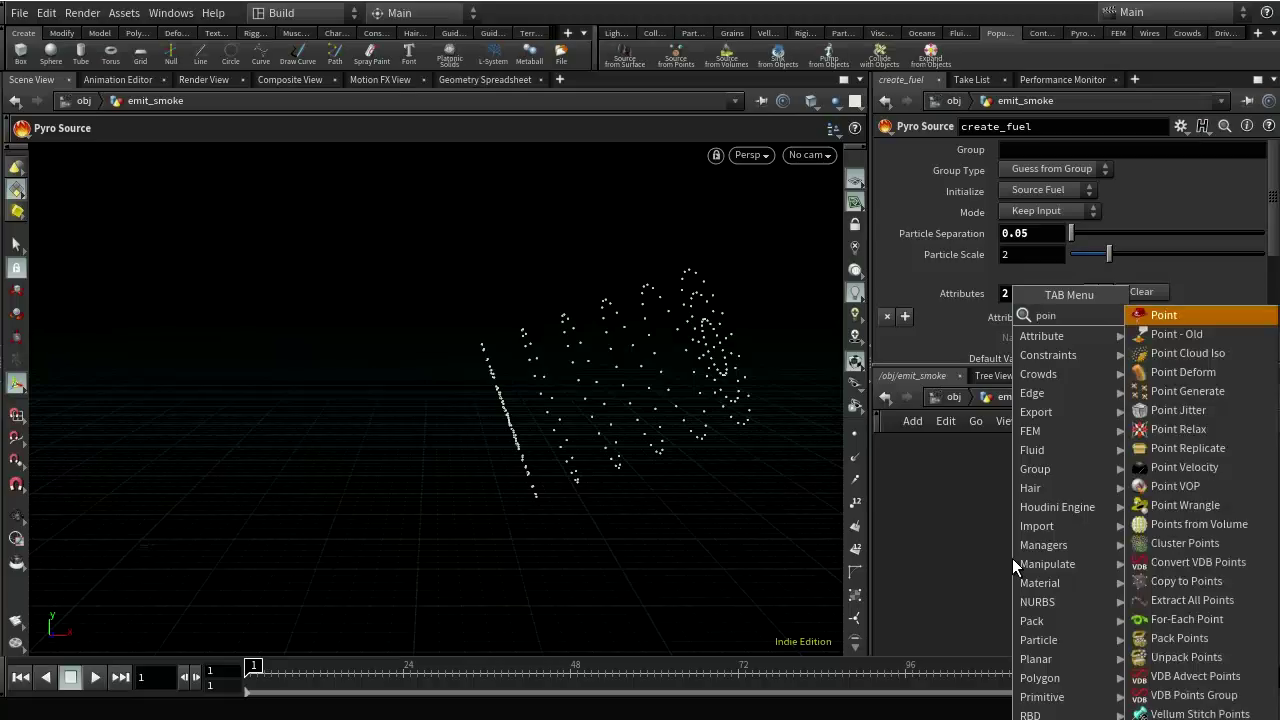
click(1204, 469)
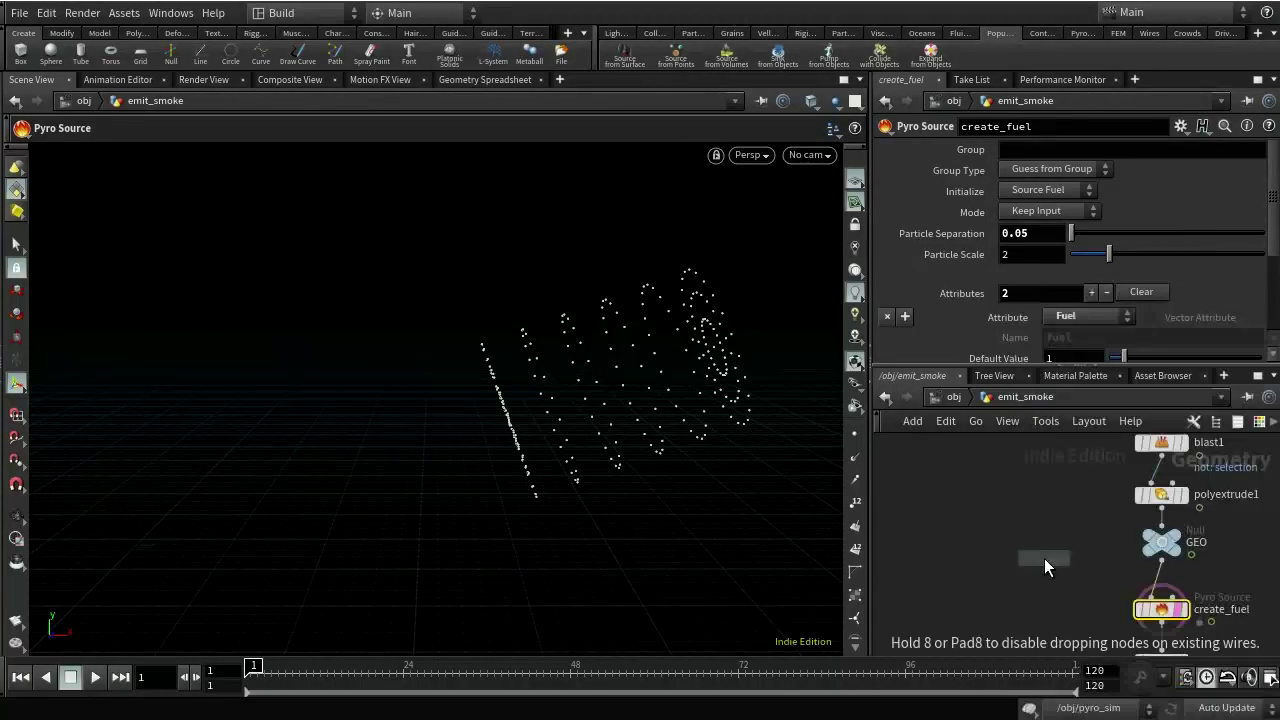
click(1032, 616)
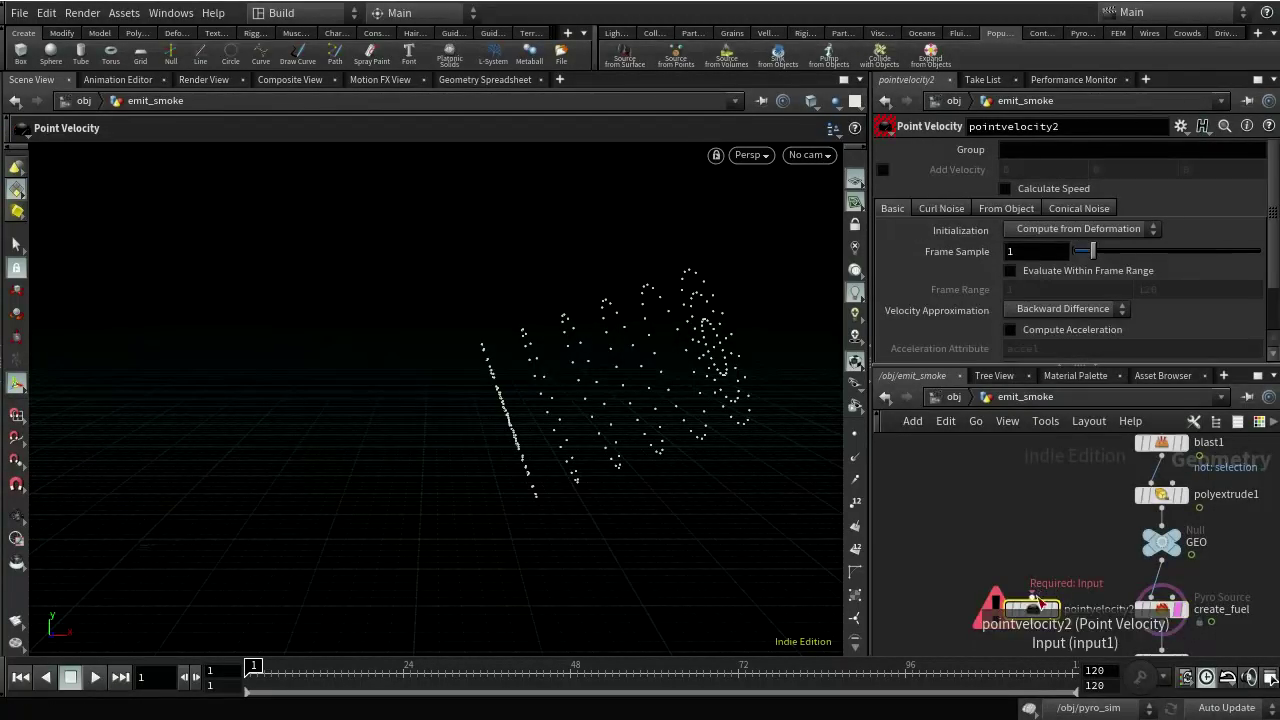
click(1033, 597)
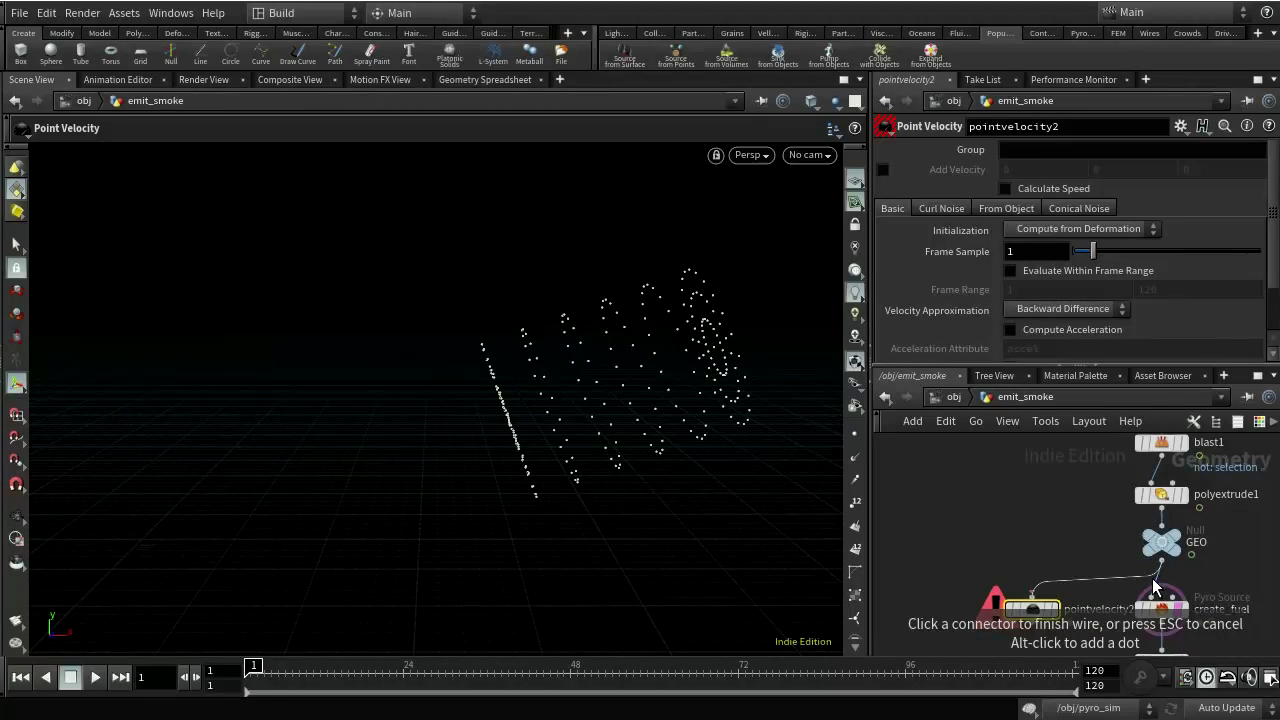
- Connect the GEO null's output to pointvelocity2 and set pointvelocity2 as the displayed node
click(1160, 545)
middle_drag(1051, 557, 1068, 485)
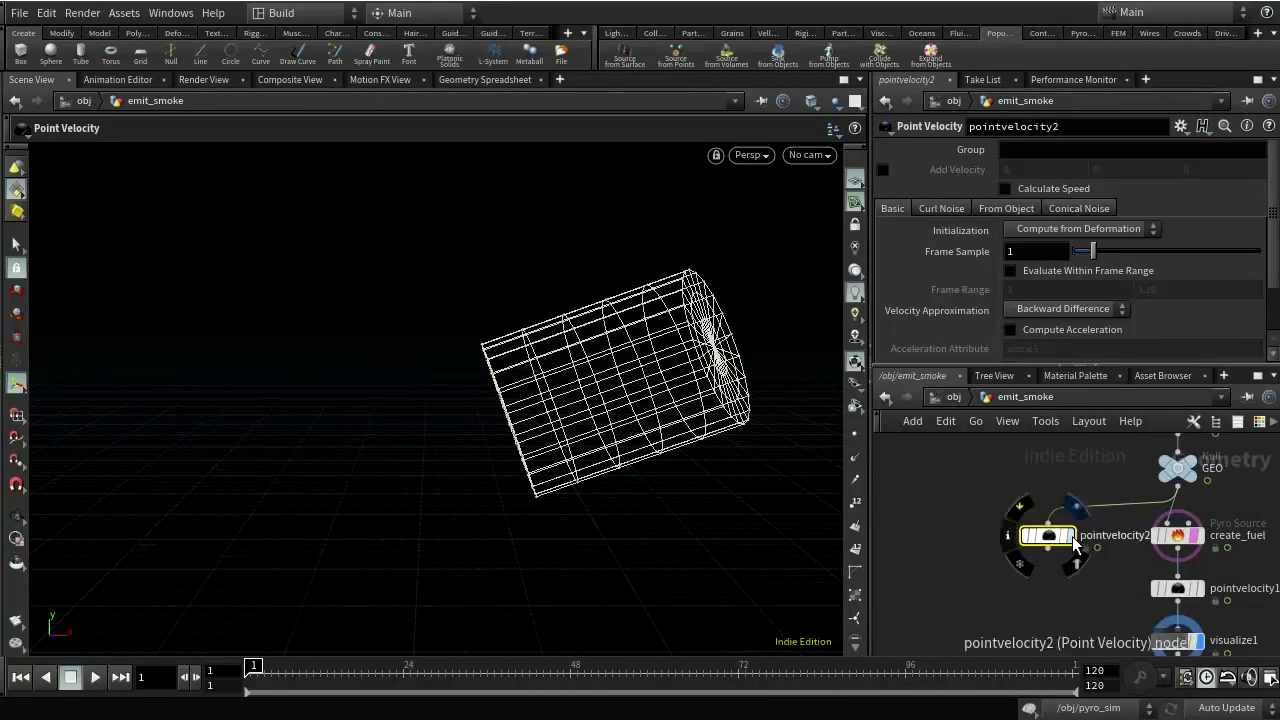
click(1066, 539)
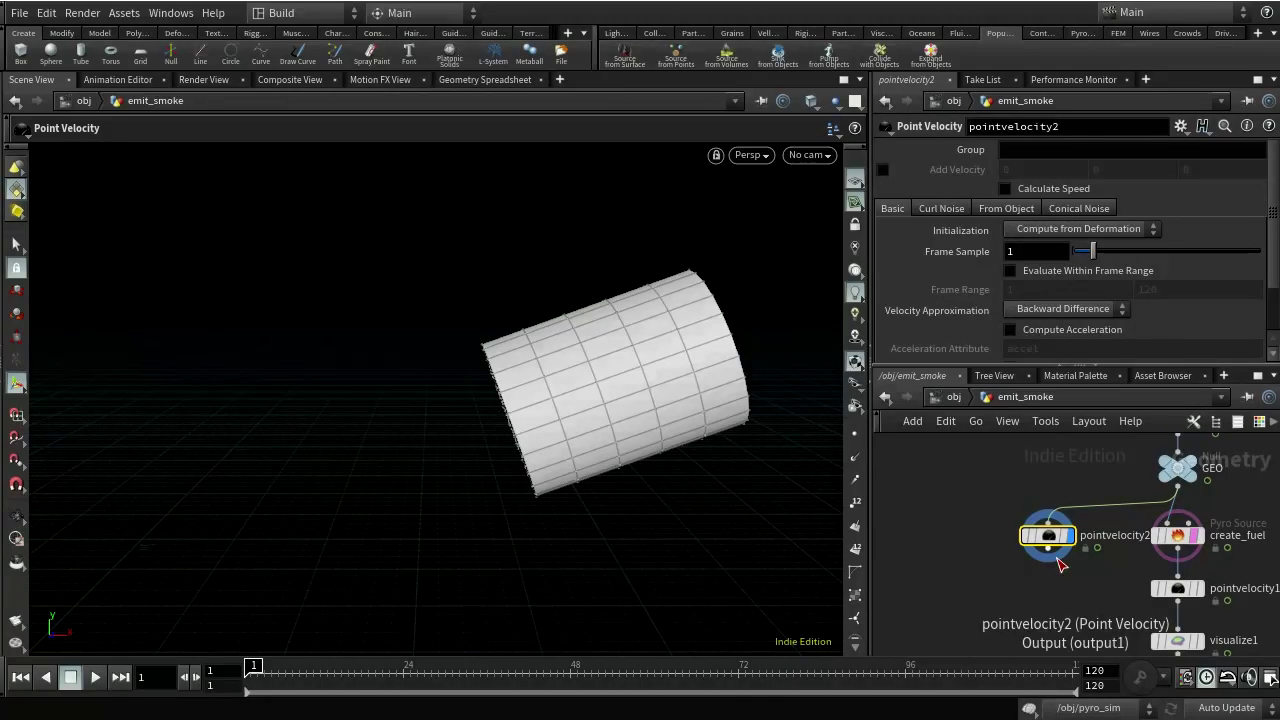
- Add an Attribute Copy node to the network just below pointvelocity2
key(Tab)
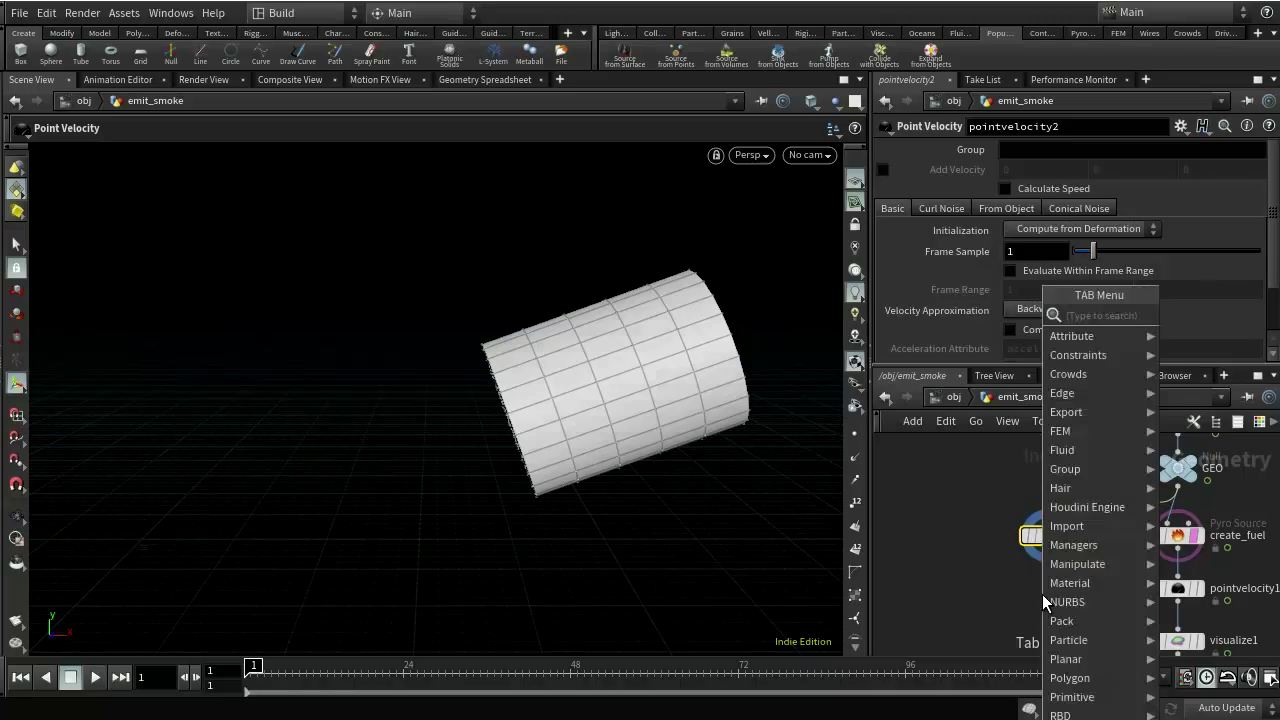
text(attr)
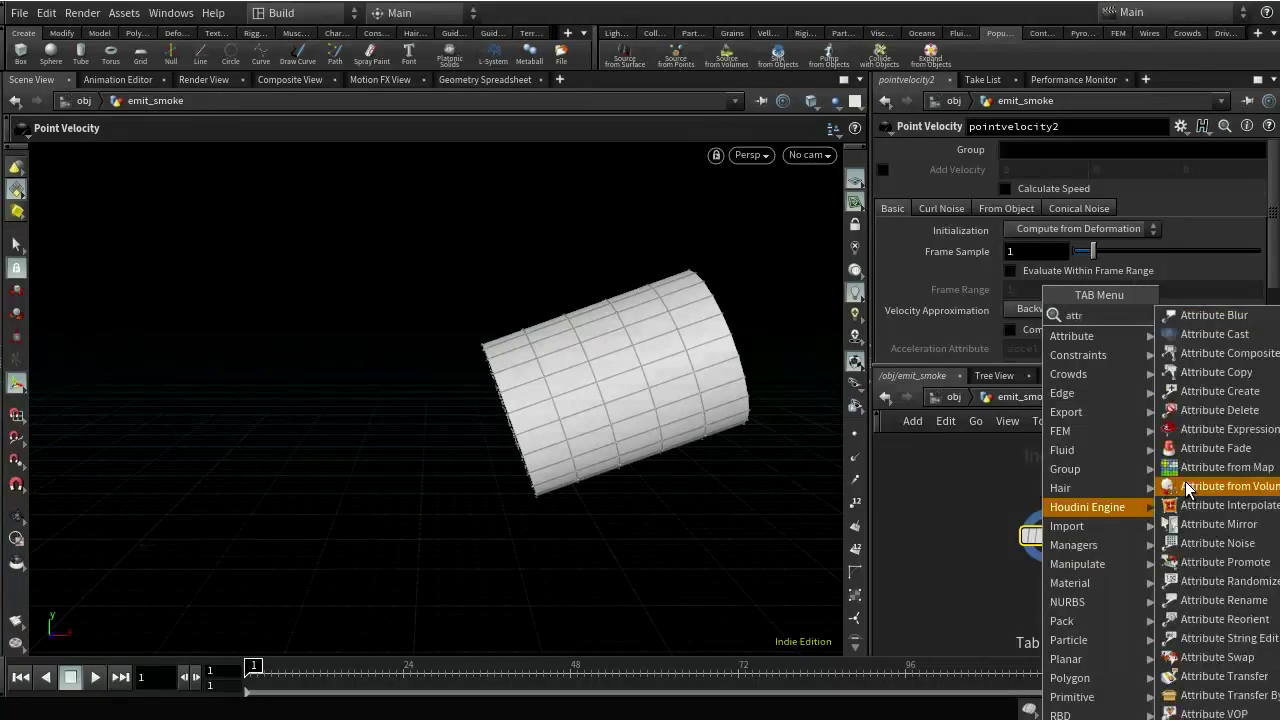
click(1216, 372)
click(1095, 600)
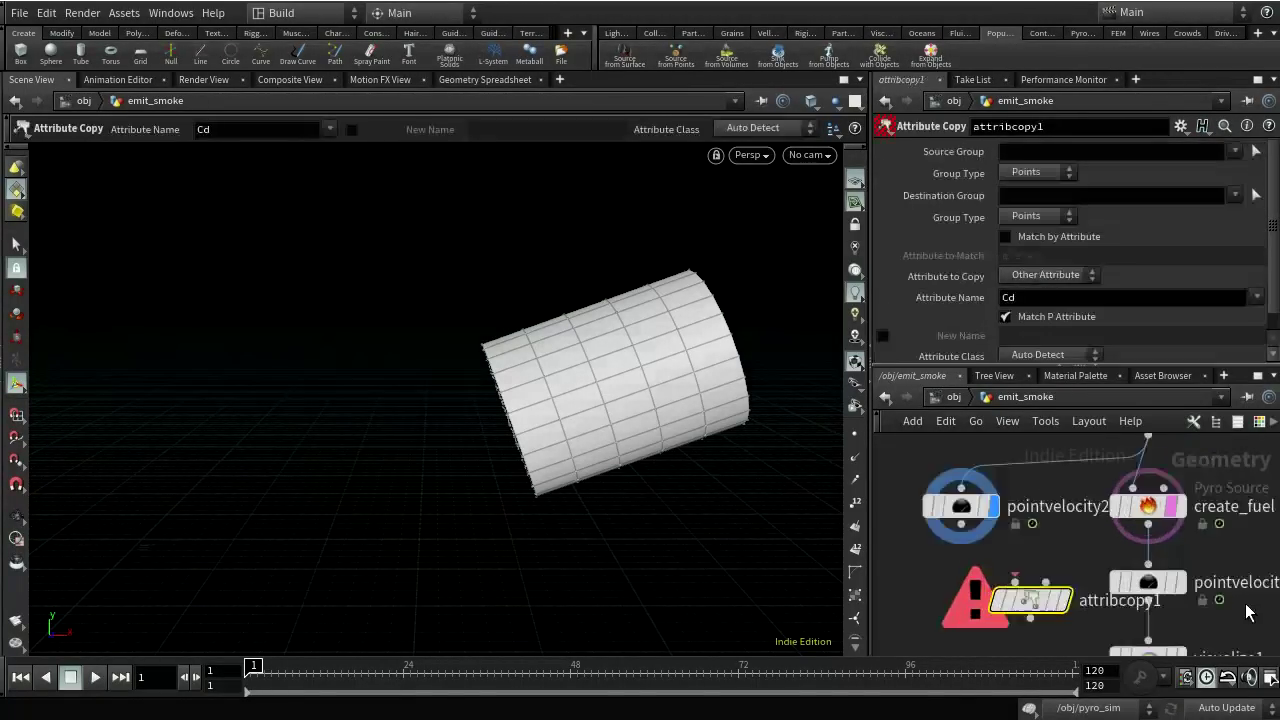
- Wire create_fuel into the first input of attribcopy1 and pointvelocity2 into its second input
scroll(1224, 512, up, 3)
middle_drag(1224, 512, 1244, 480)
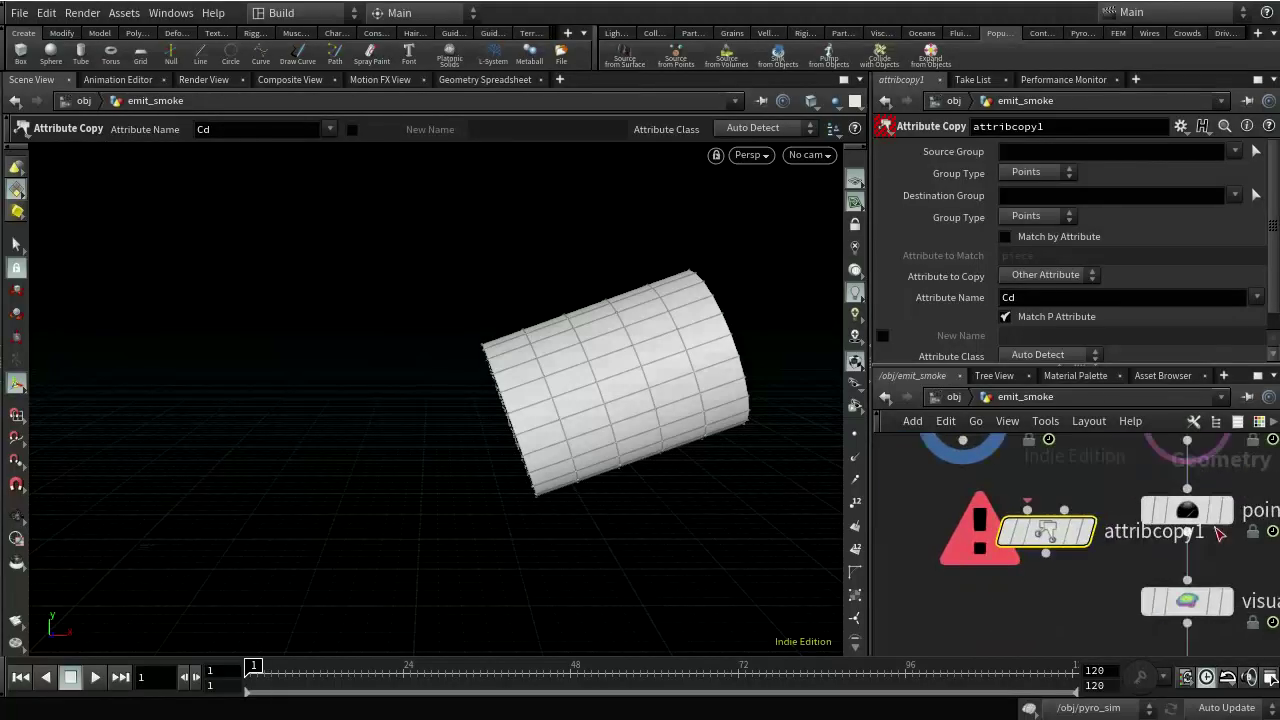
click(1185, 465)
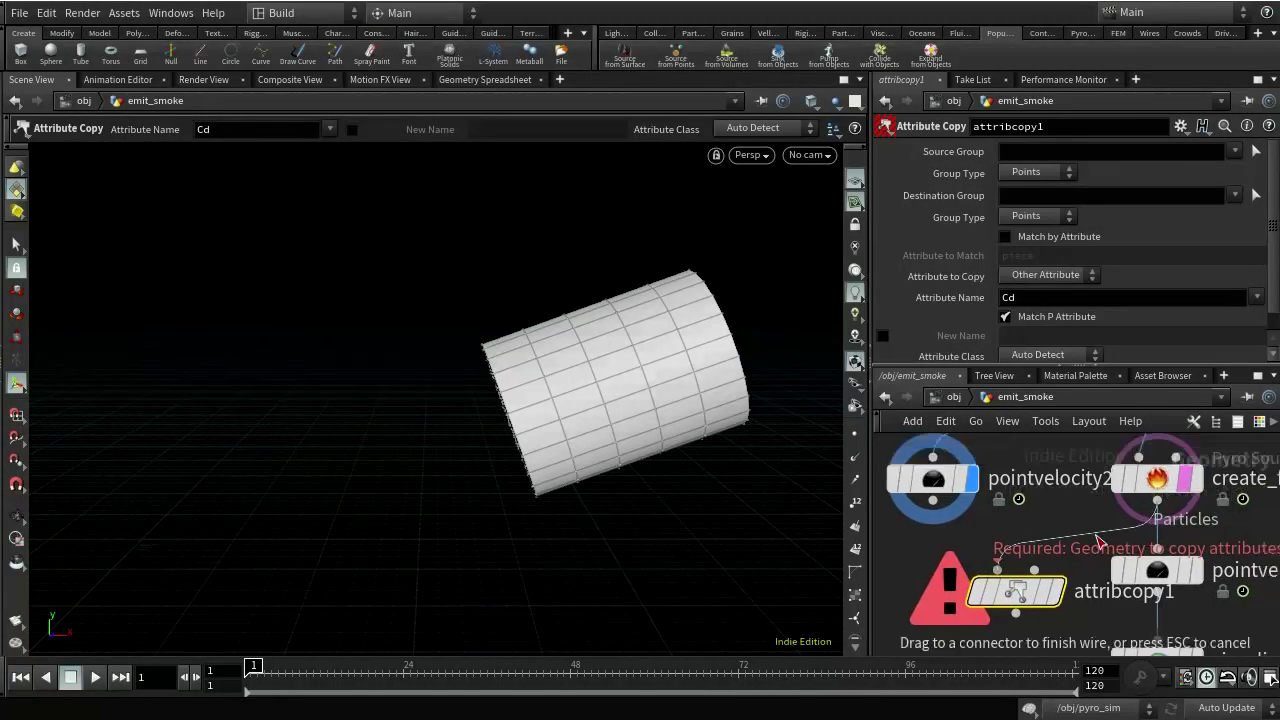
middle_drag(1116, 482, 1086, 542)
click(997, 569)
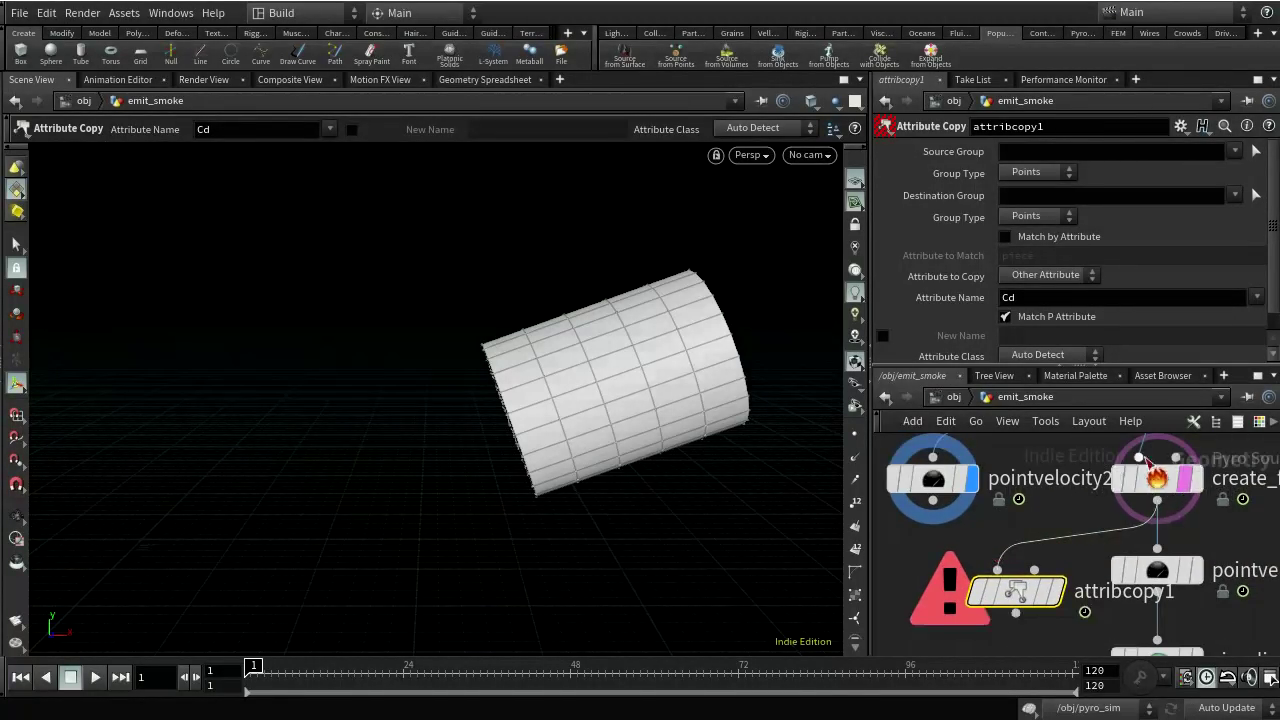
middle_drag(1223, 531, 1196, 510)
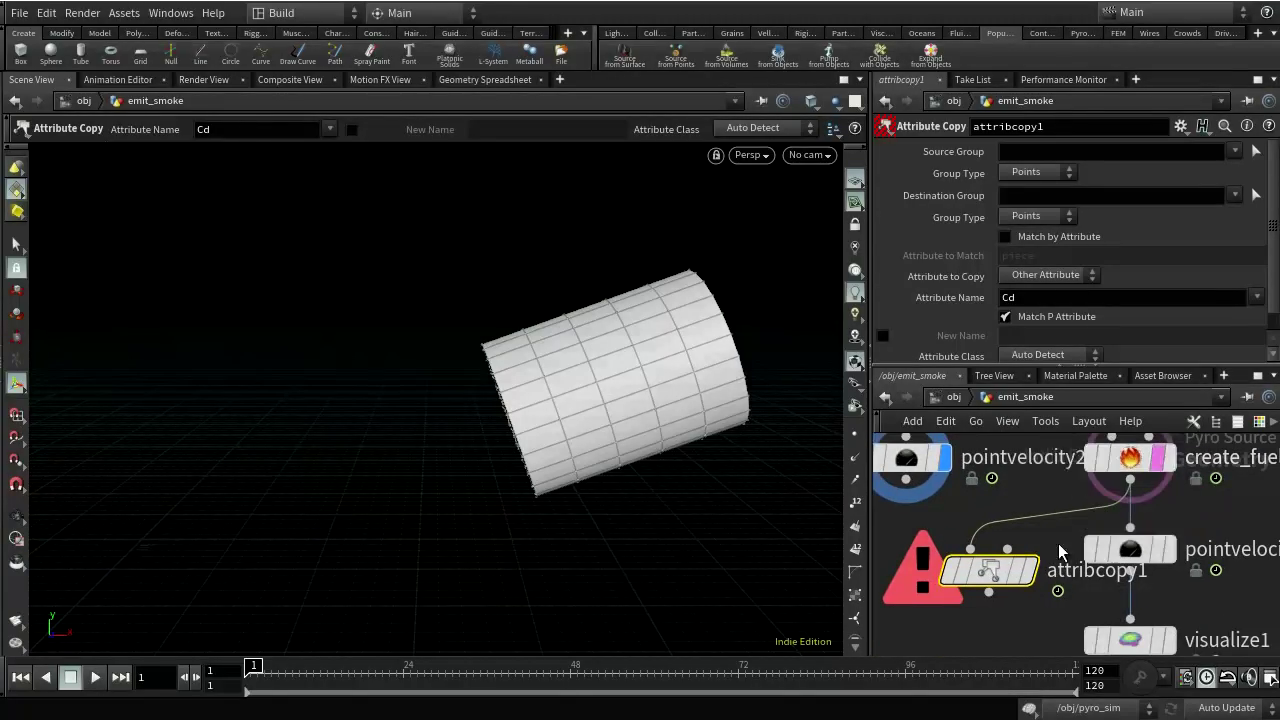
click(906, 480)
click(1005, 548)
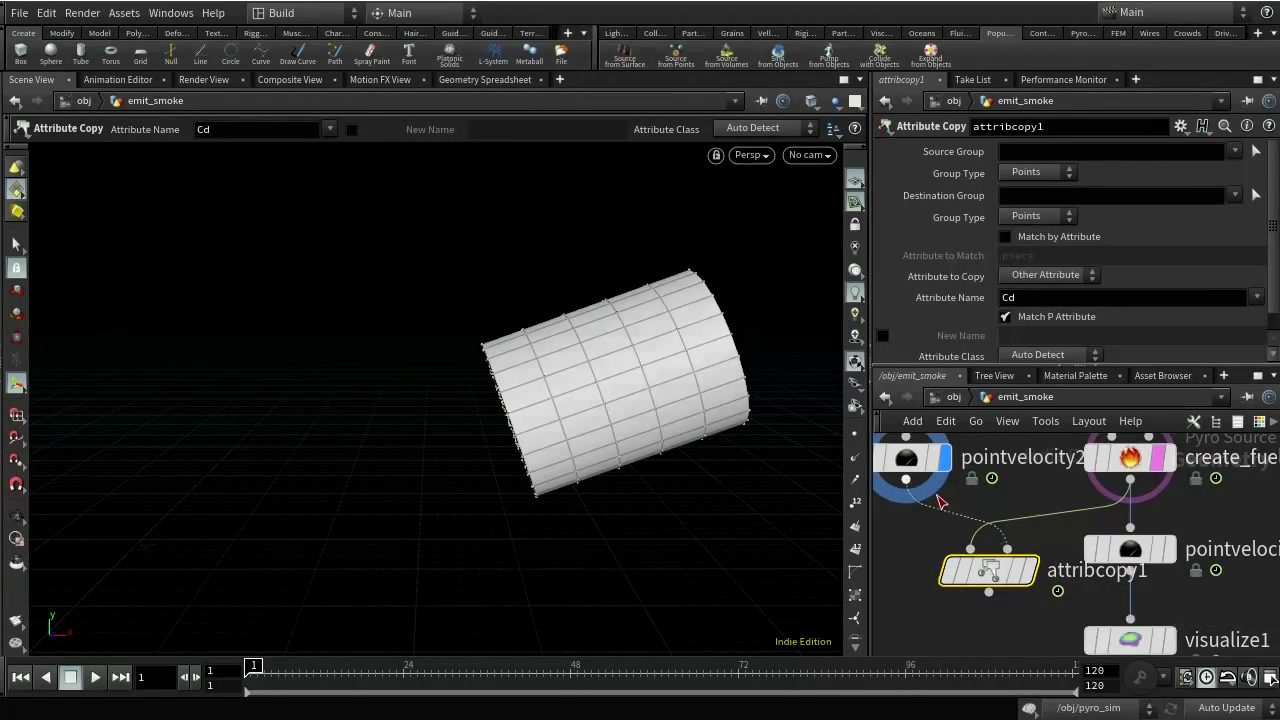
- Display attribcopy1 and set its Attribute Name to v
click(1030, 568)
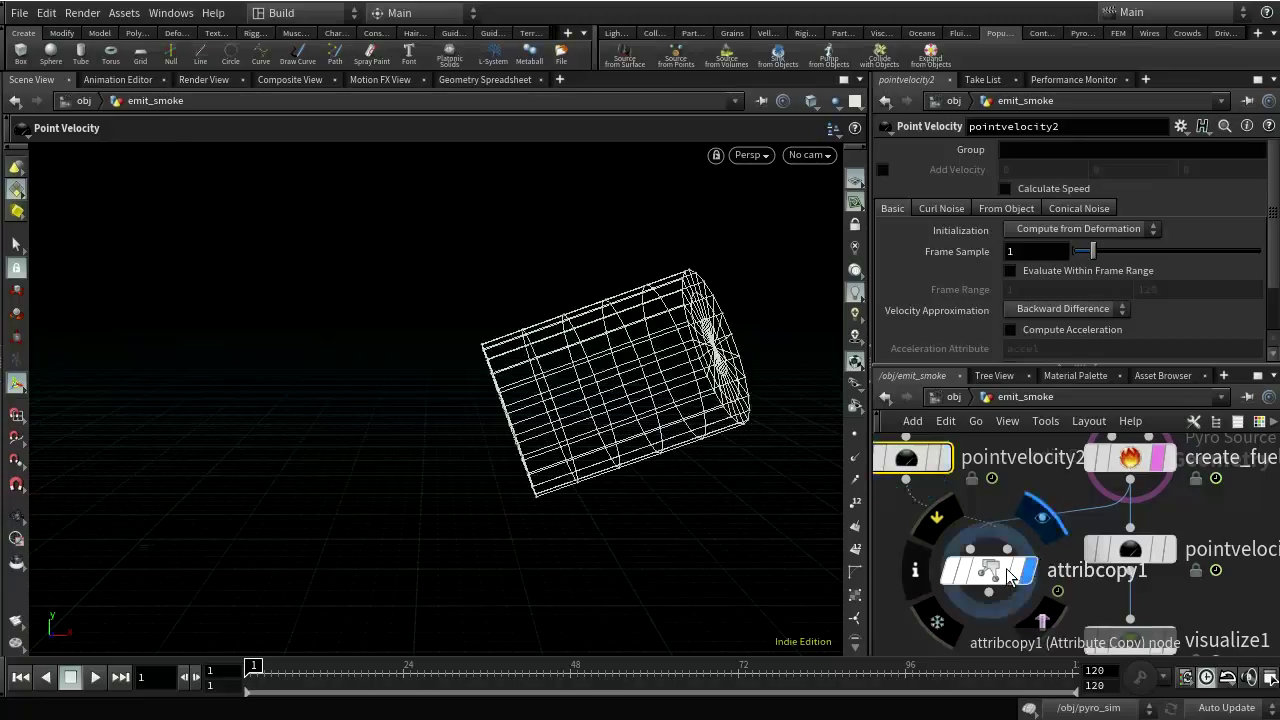
click(1104, 300)
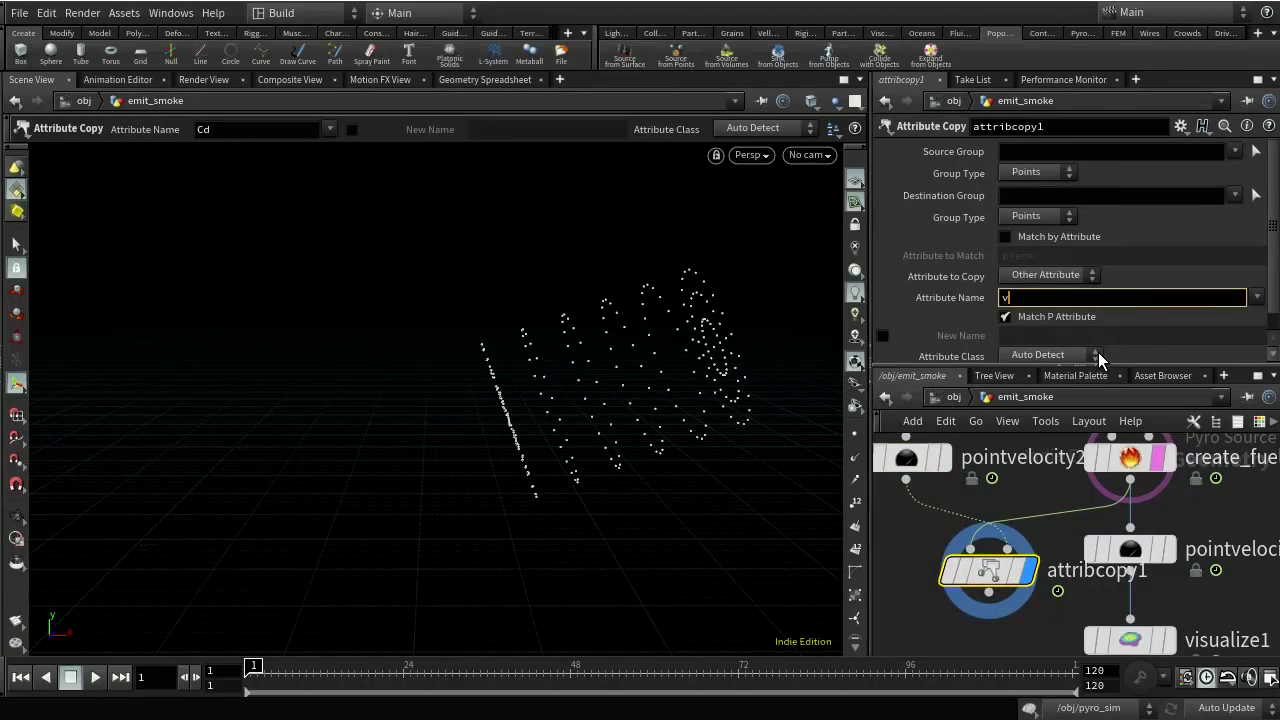
text(v)
key(Return)
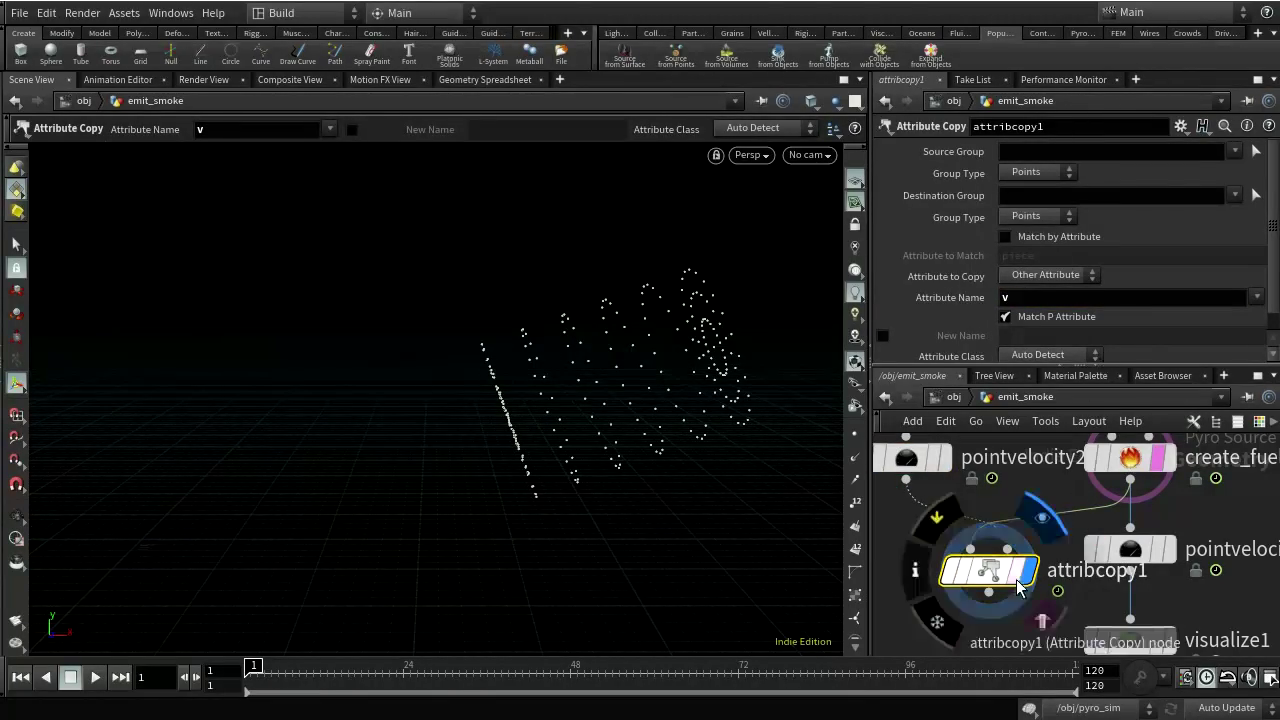
- Feed attribcopy1 into visualize1 in place of pointvelocity1, align it above visualize1, and display visualize1
click(995, 598)
click(1130, 620)
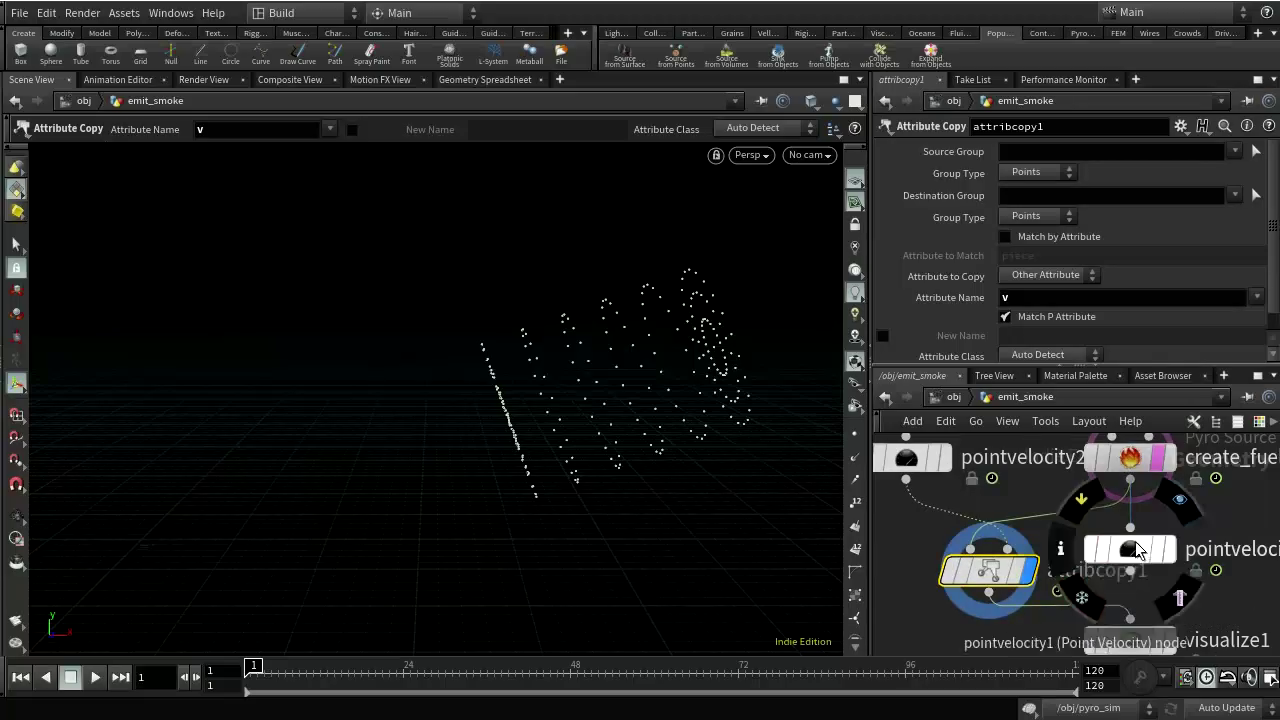
drag(1130, 548, 1264, 558)
middle_drag(1136, 548, 1134, 466)
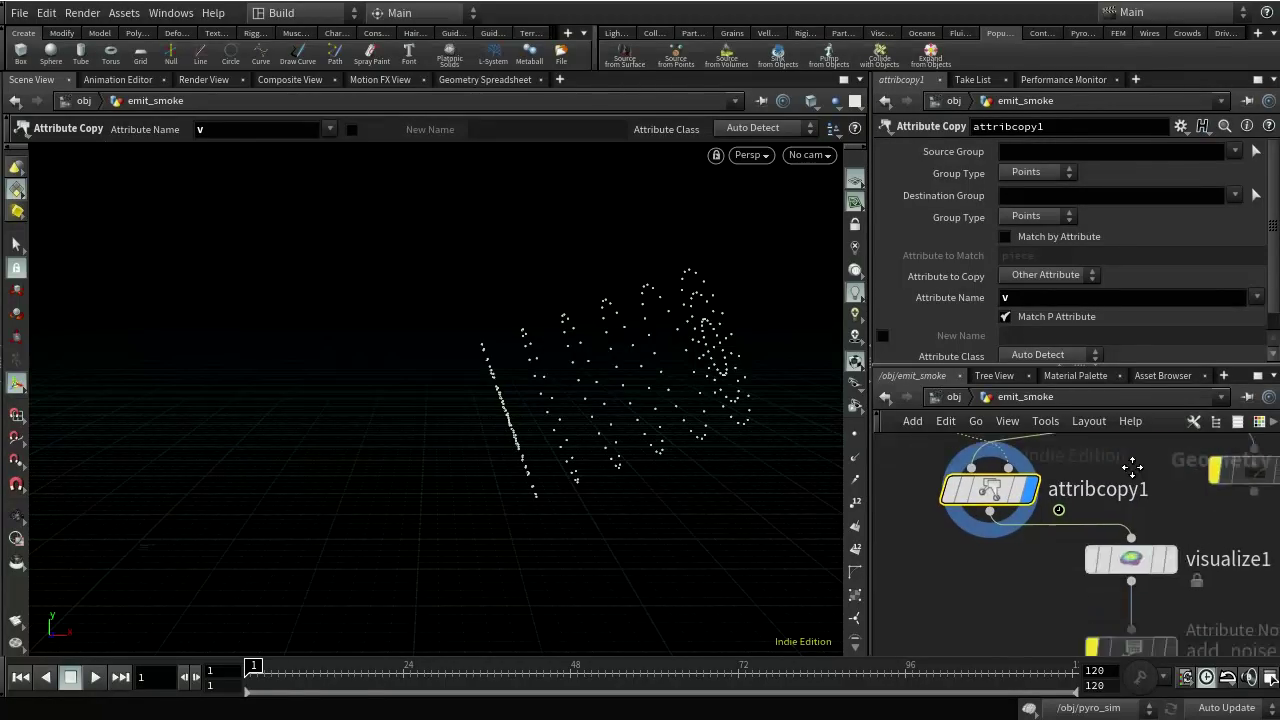
drag(988, 490, 1128, 482)
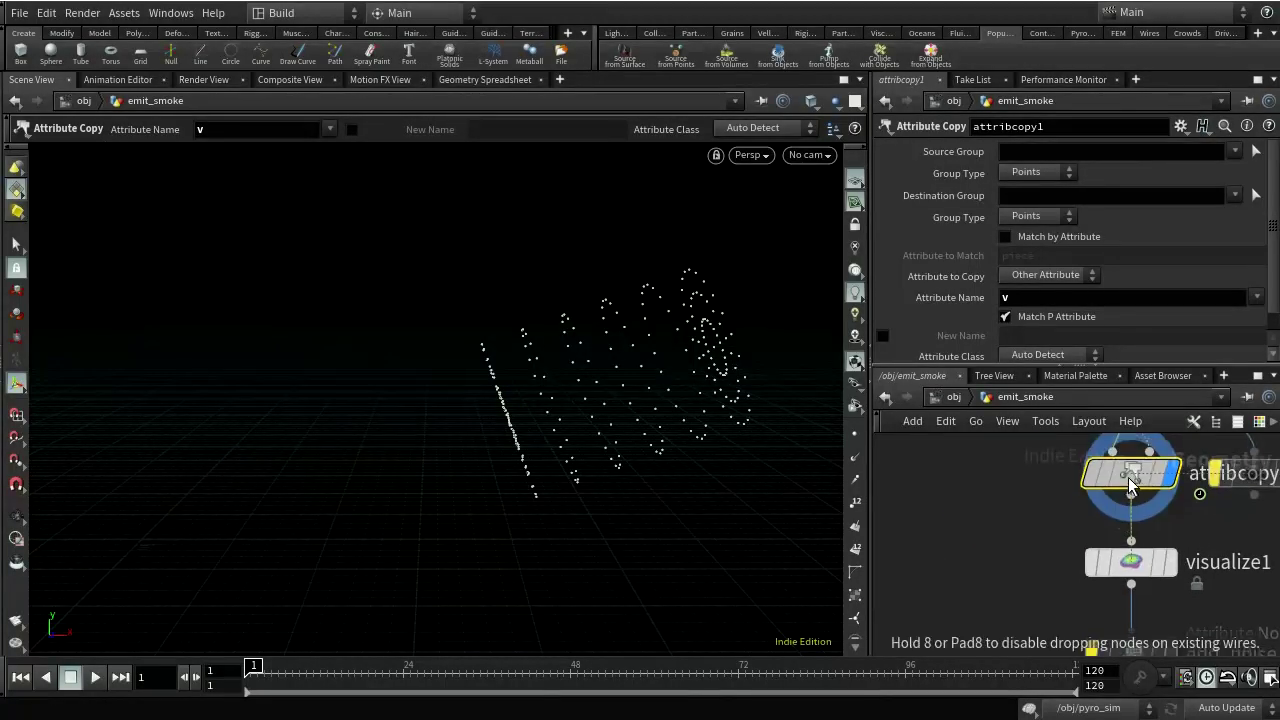
click(1178, 588)
- Set the Mode of the create_fuel Pyro Source to Volume Scatter
middle_drag(1057, 517, 1012, 632)
click(1068, 538)
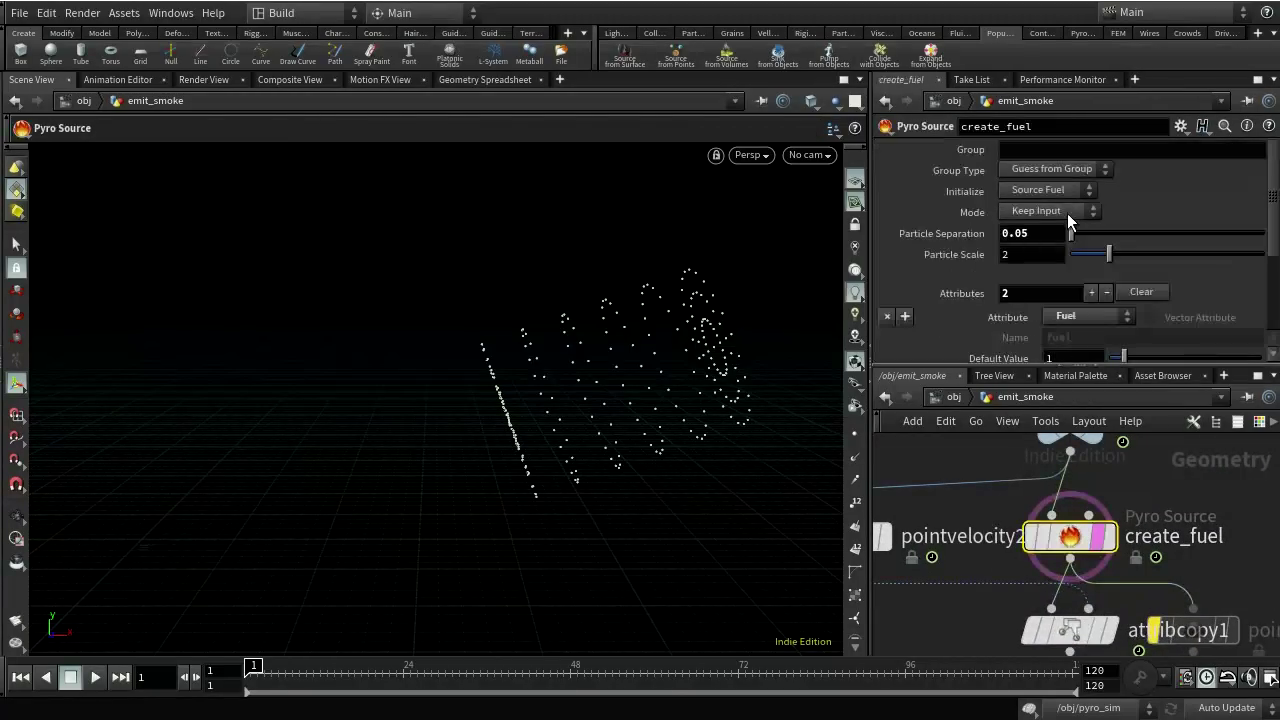
click(1067, 213)
click(1068, 267)
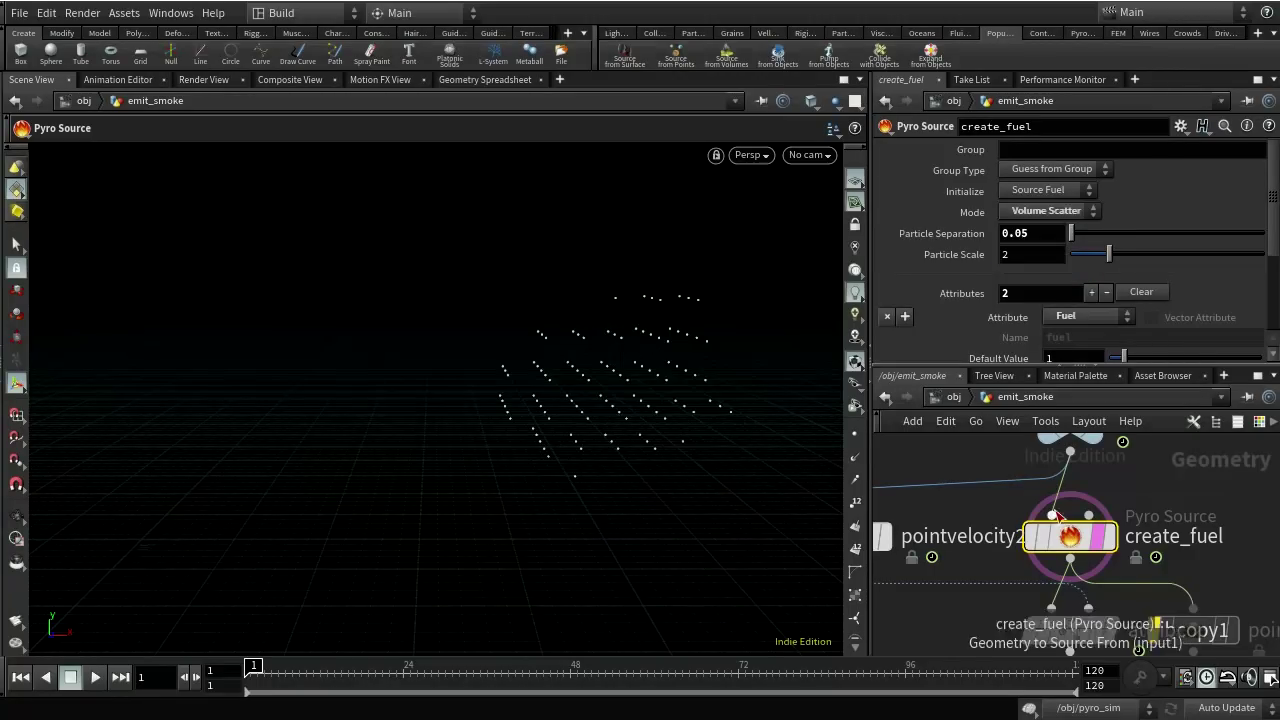
scroll(1170, 590, down, 2)
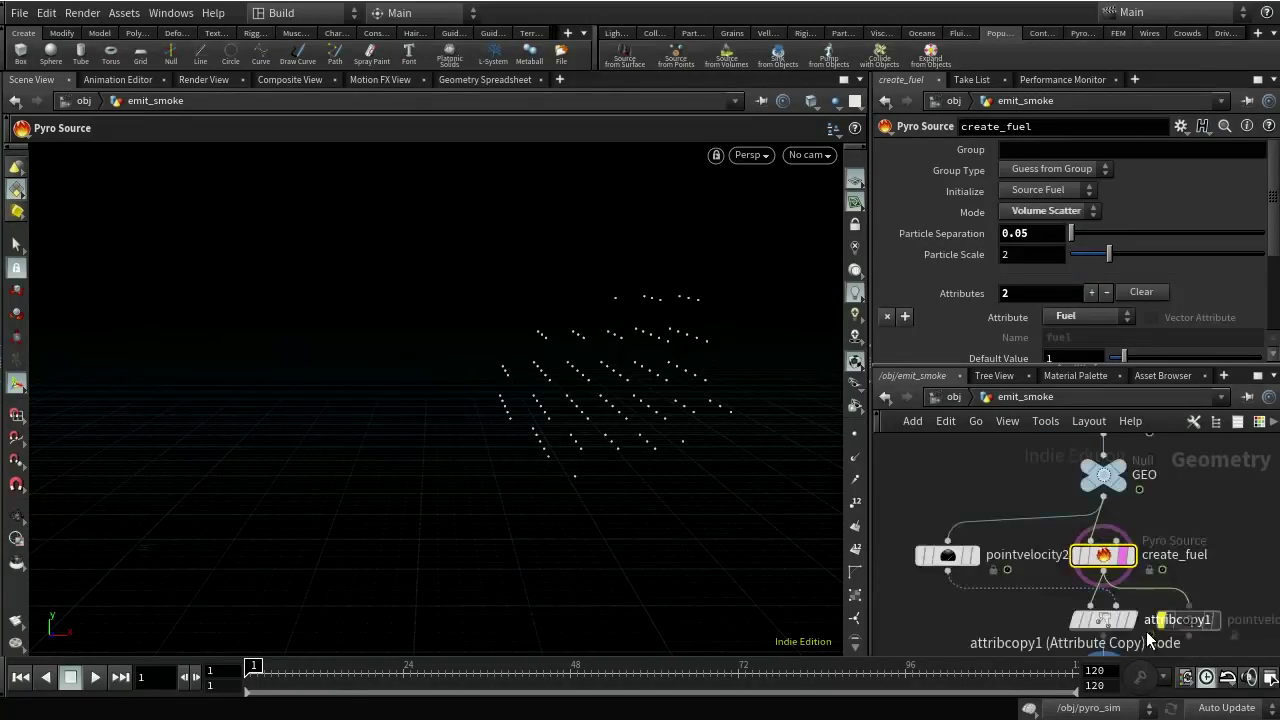
middle_drag(1168, 589, 1158, 505)
mouse_move(1122, 536)
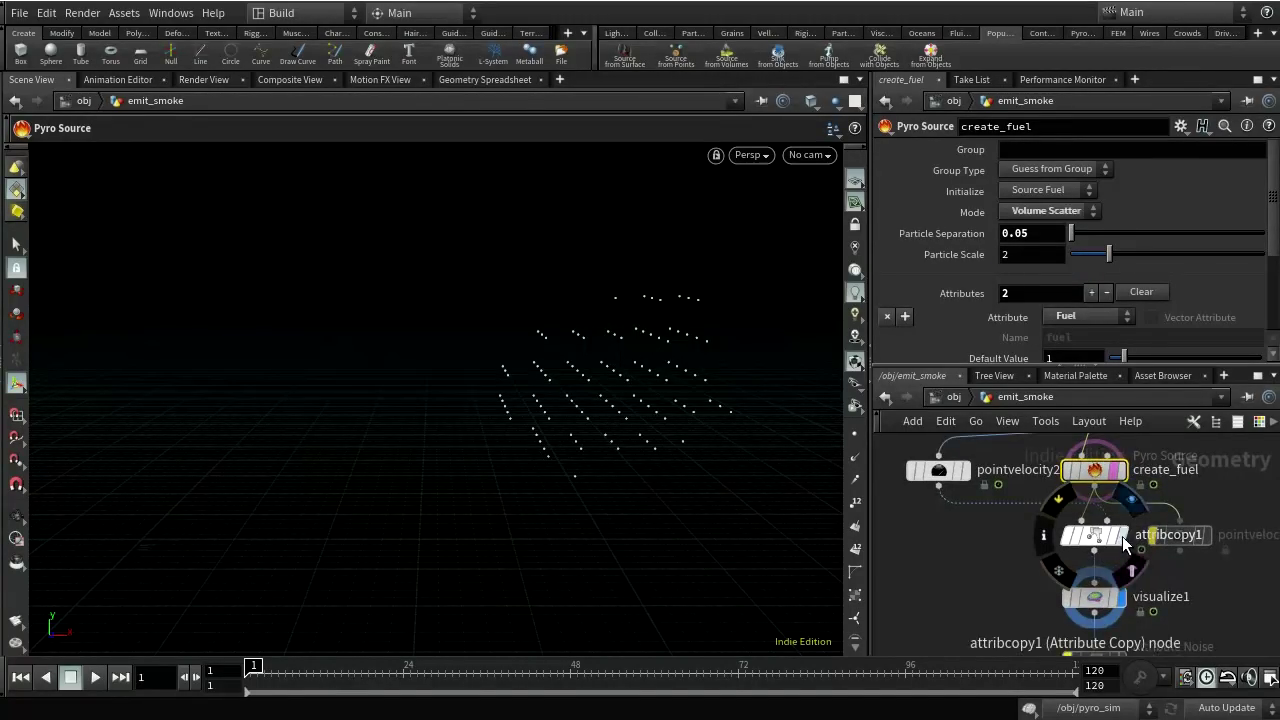
- Select the visualize1 node and save the scene file
click(1094, 597)
mouse_move(245, 677)
mouse_down()
mouse_move(320, 664)
mouse_move(240, 666)
mouse_up()
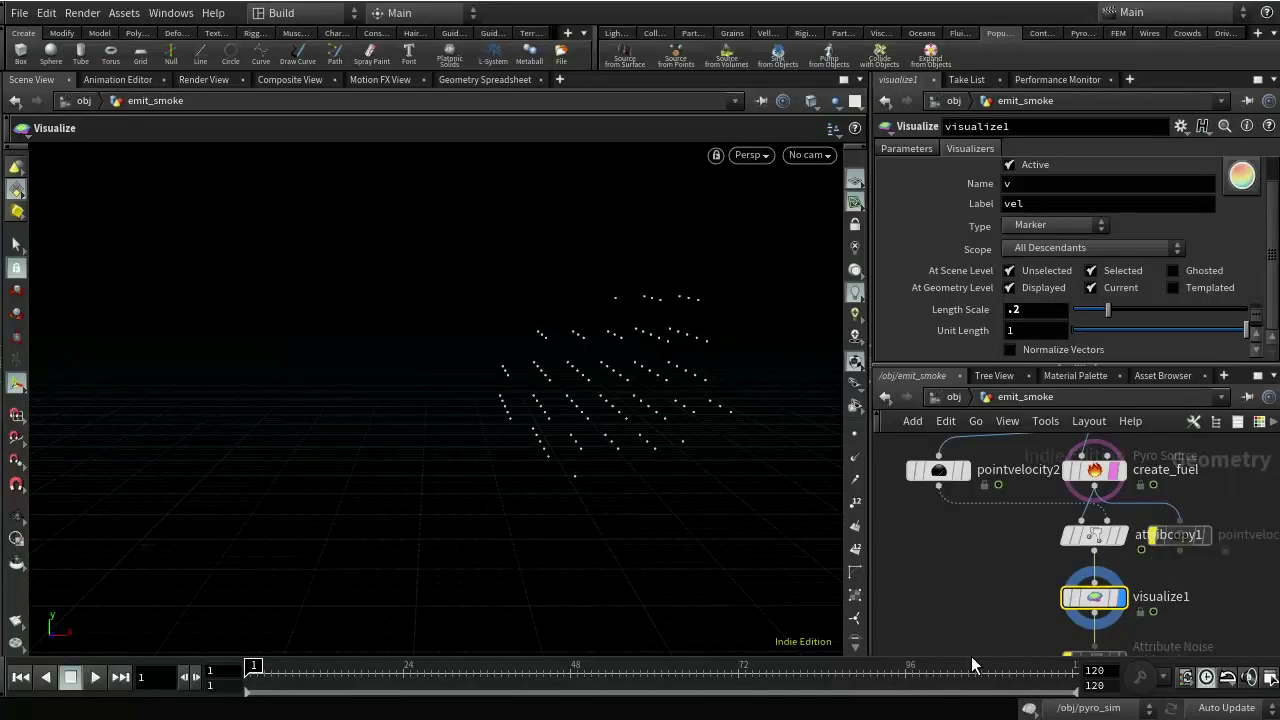
key(ctrl+s)
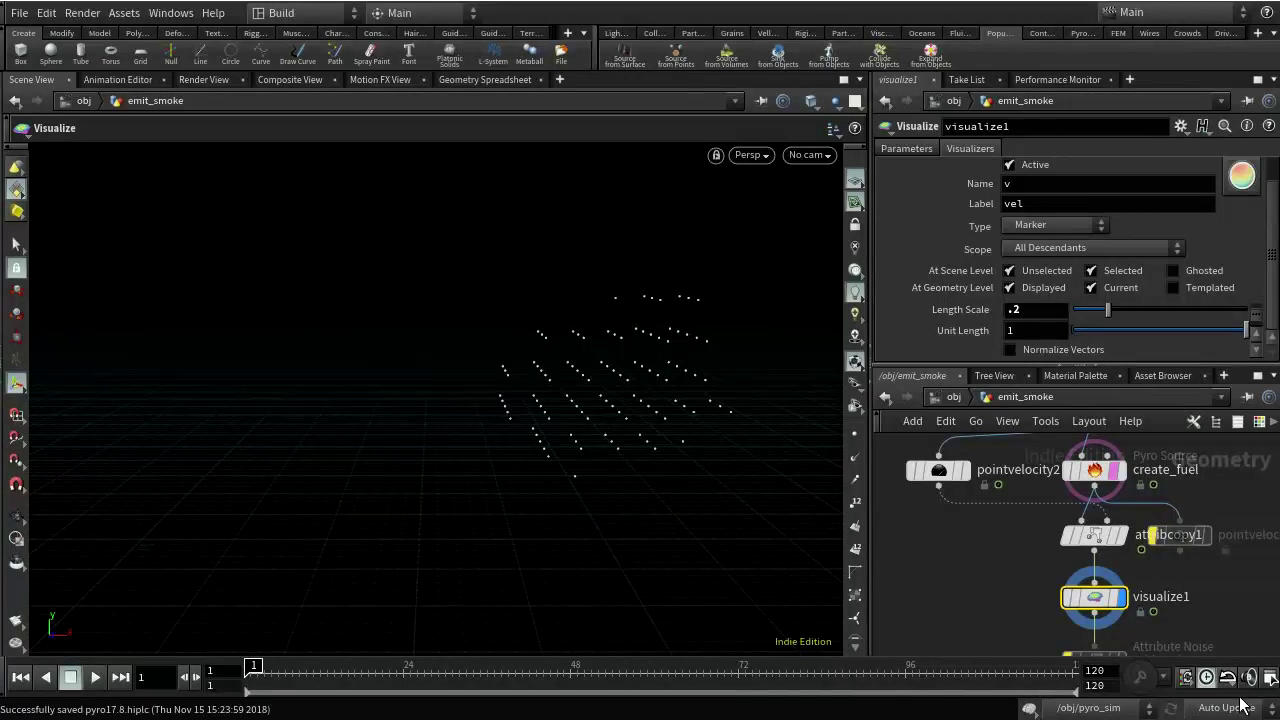
- Enable Velocity Blur on the rasterize node
scroll(1226, 564, down, 1)
middle_drag(1224, 561, 1183, 365)
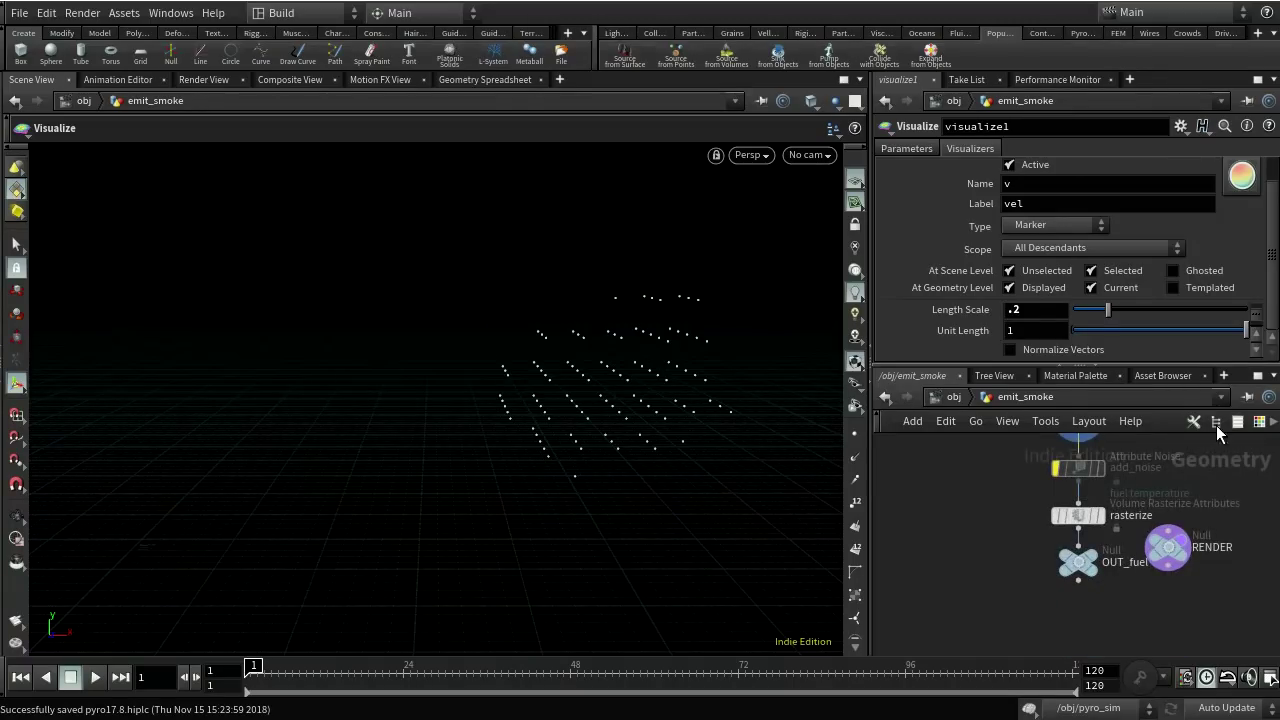
click(1075, 489)
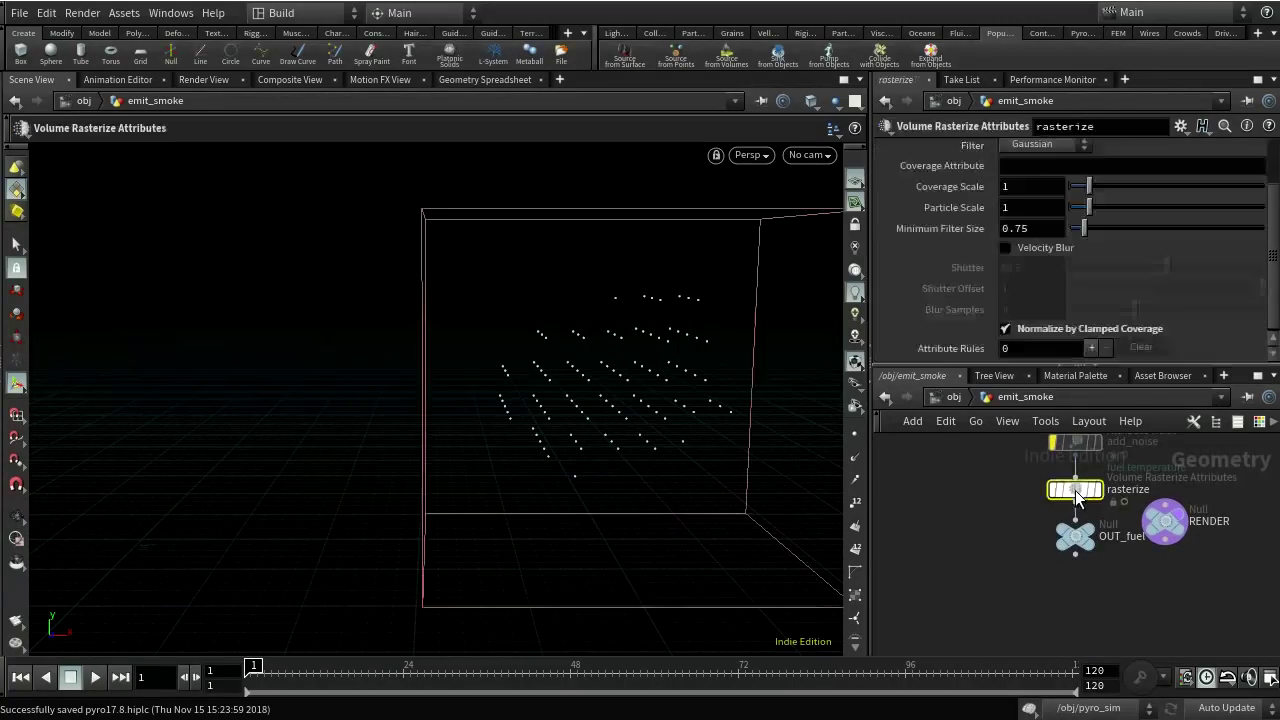
scroll(1115, 252, up, 3)
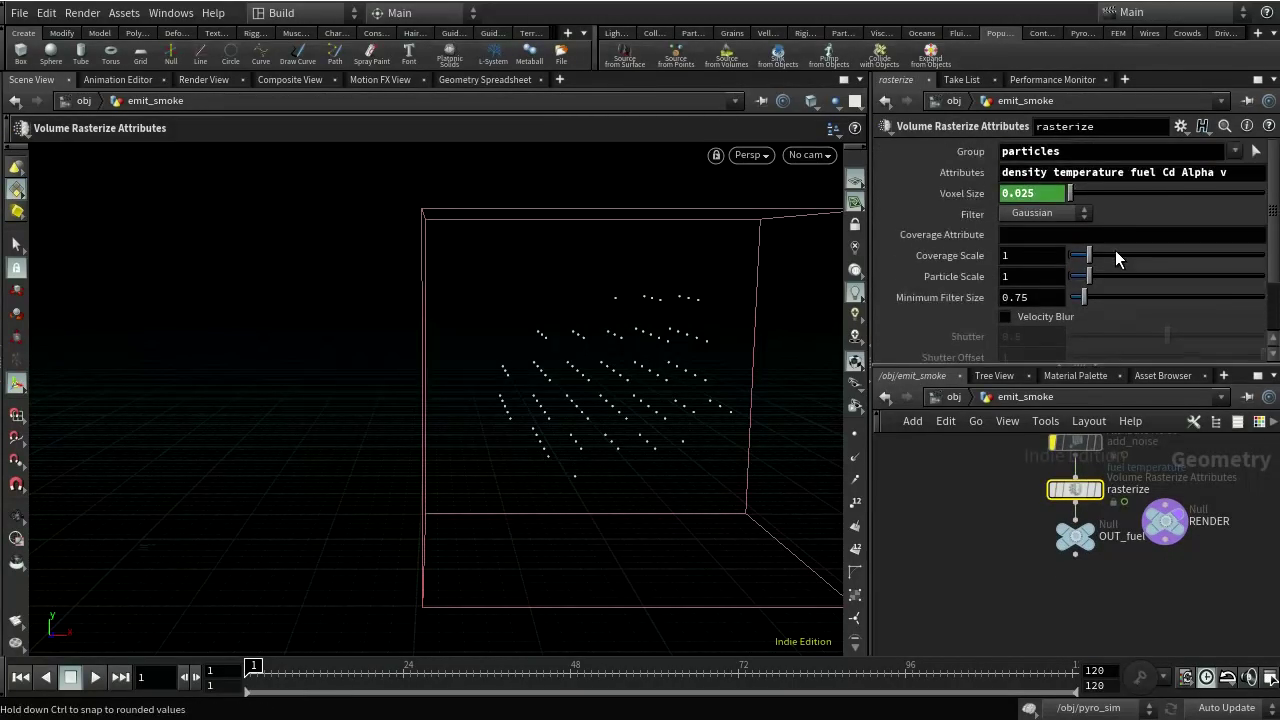
scroll(1040, 282, down, 1)
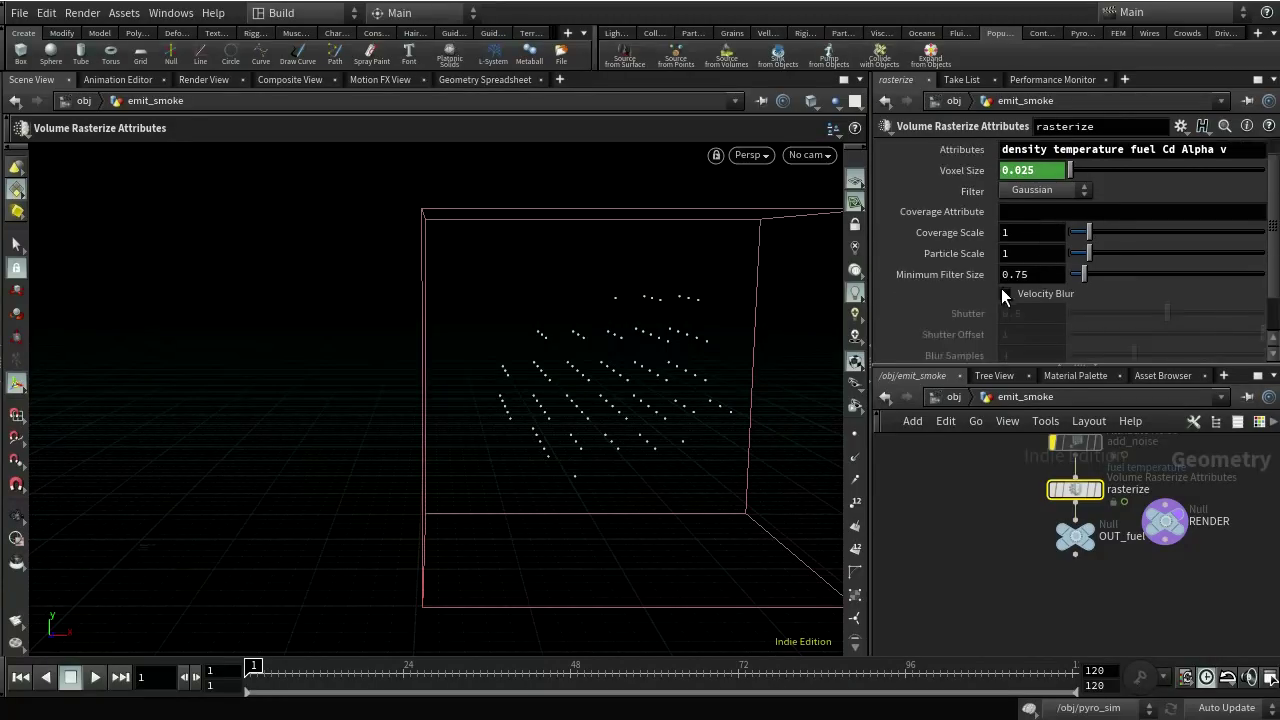
click(1005, 293)
scroll(1010, 290, down, 2)
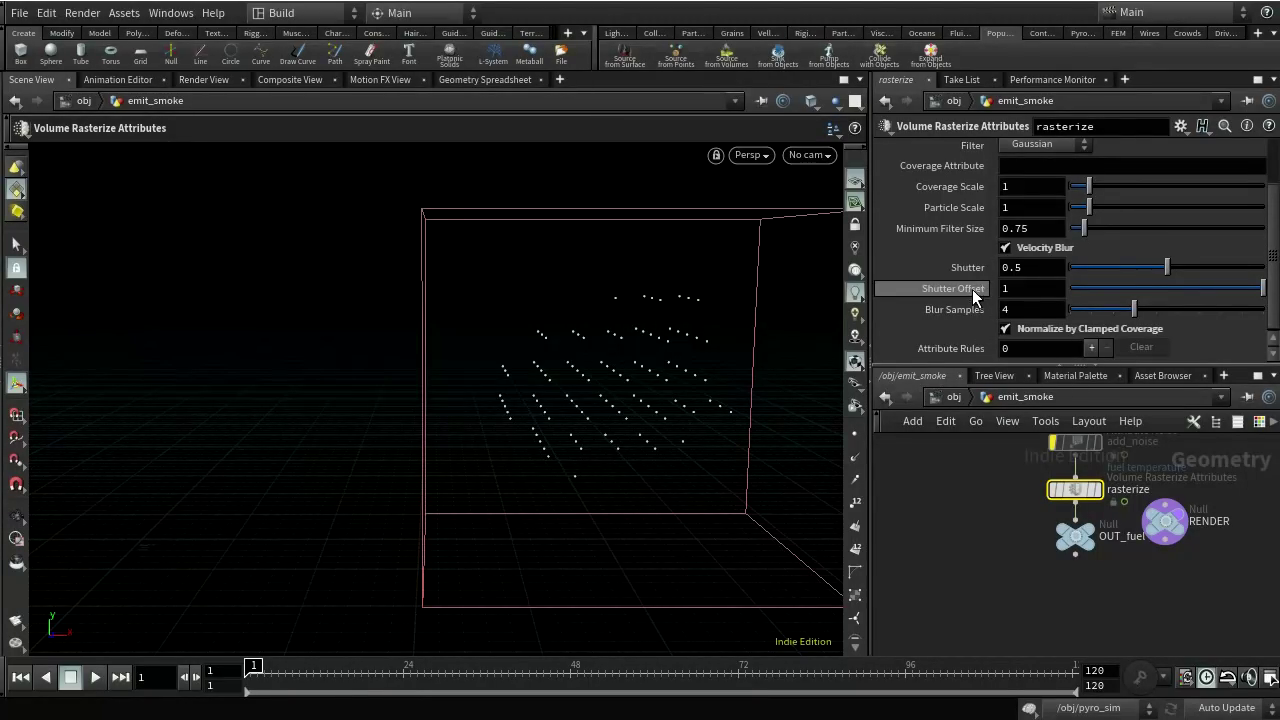
- Display the rasterize node's volume and move the timeline to frame 10
click(1100, 492)
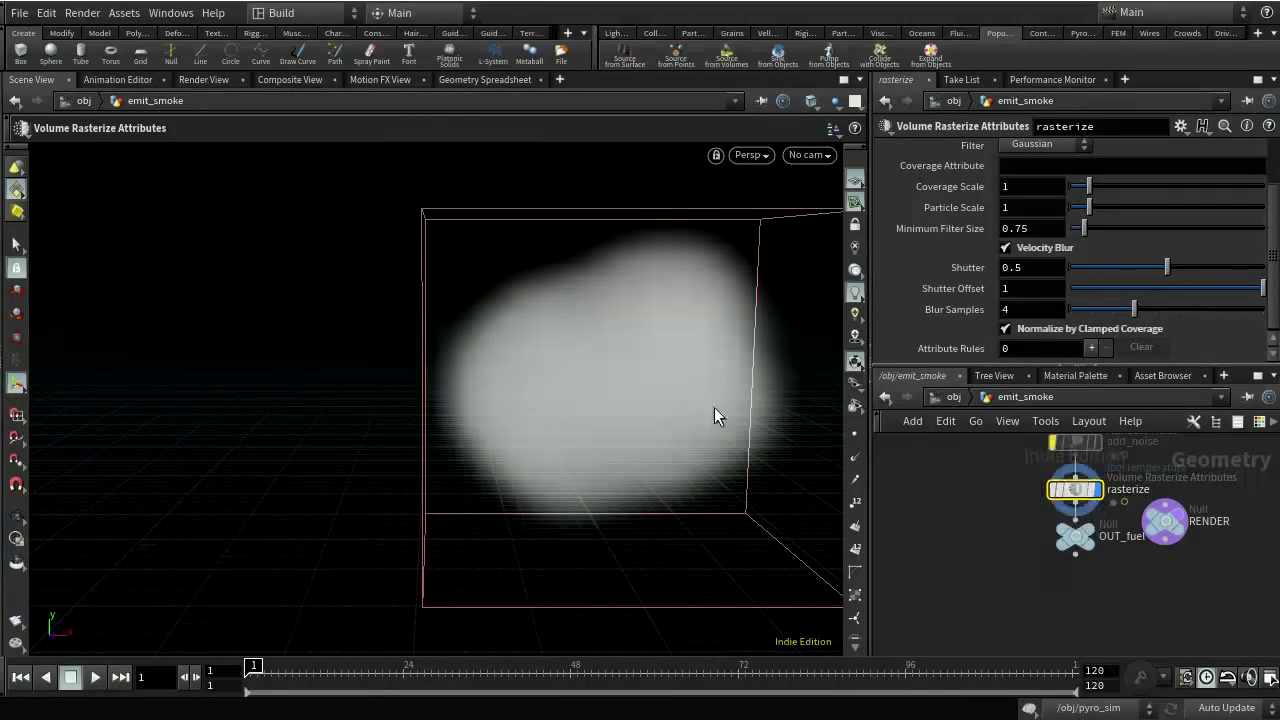
key(Escape)
drag(714, 407, 691, 360)
key(Return)
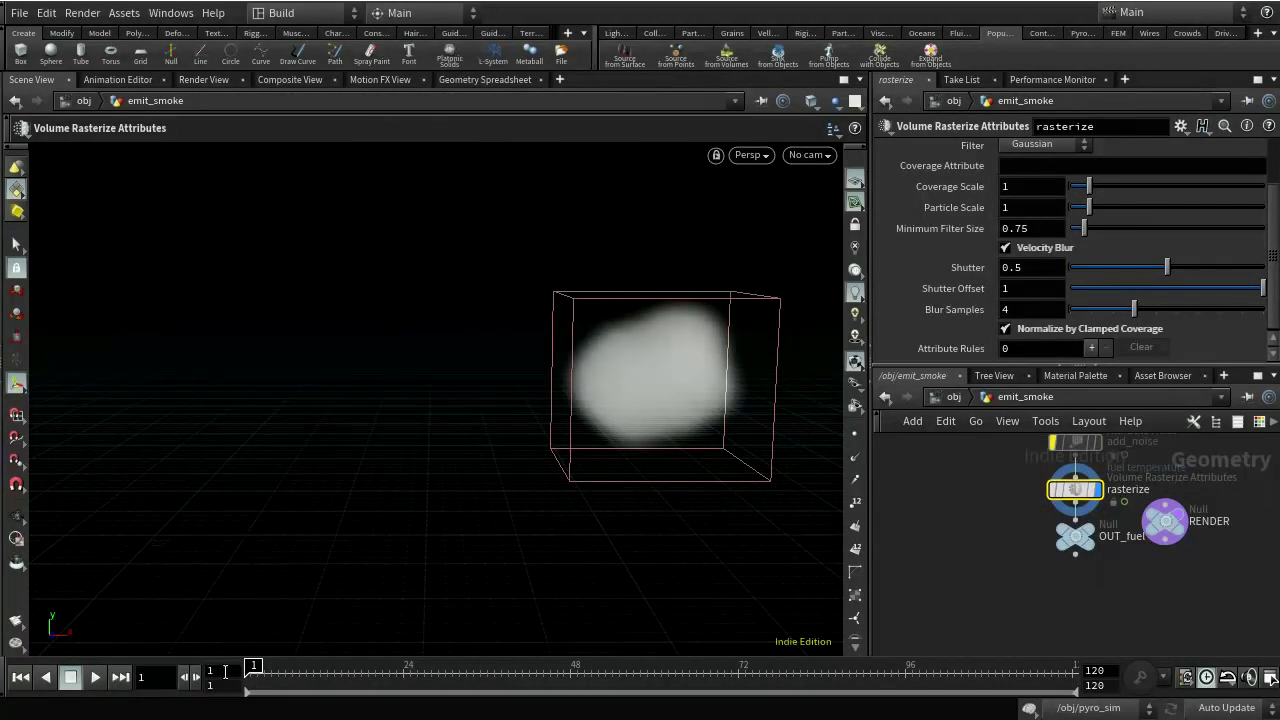
drag(276, 674, 310, 674)
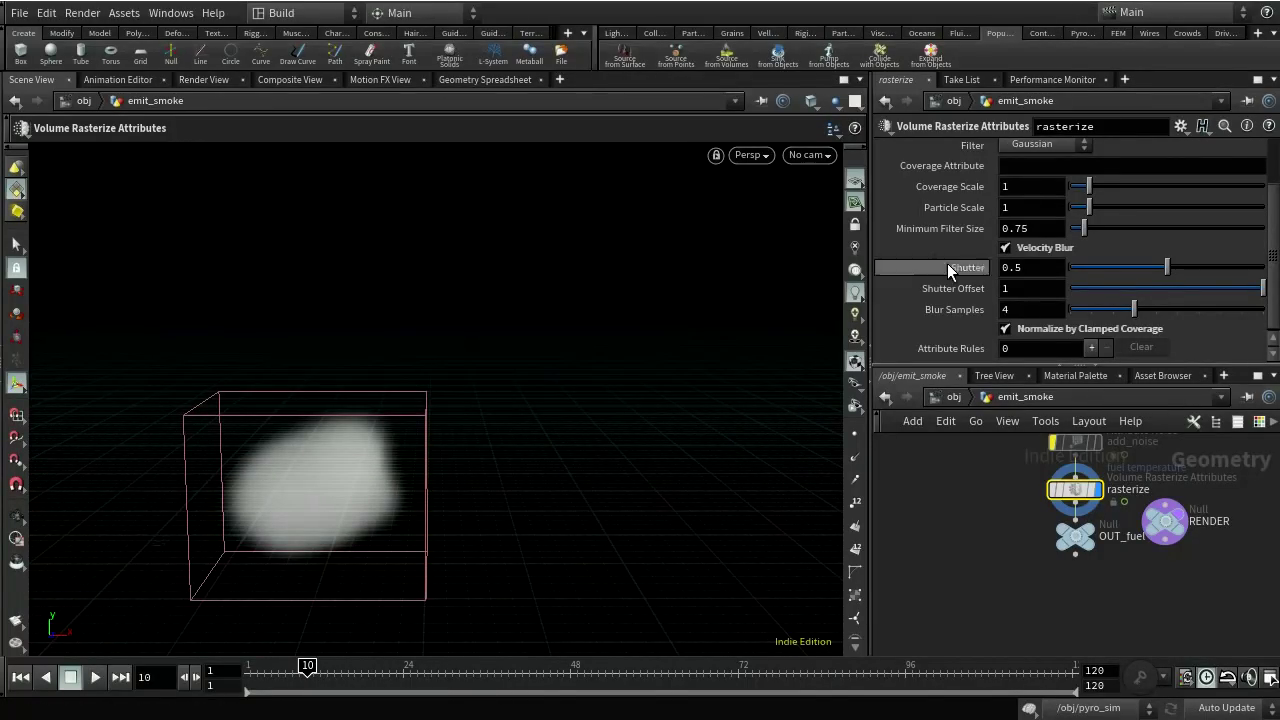
- Set the rasterize node's velocity blur Shutter to 1
mouse_move(957, 275)
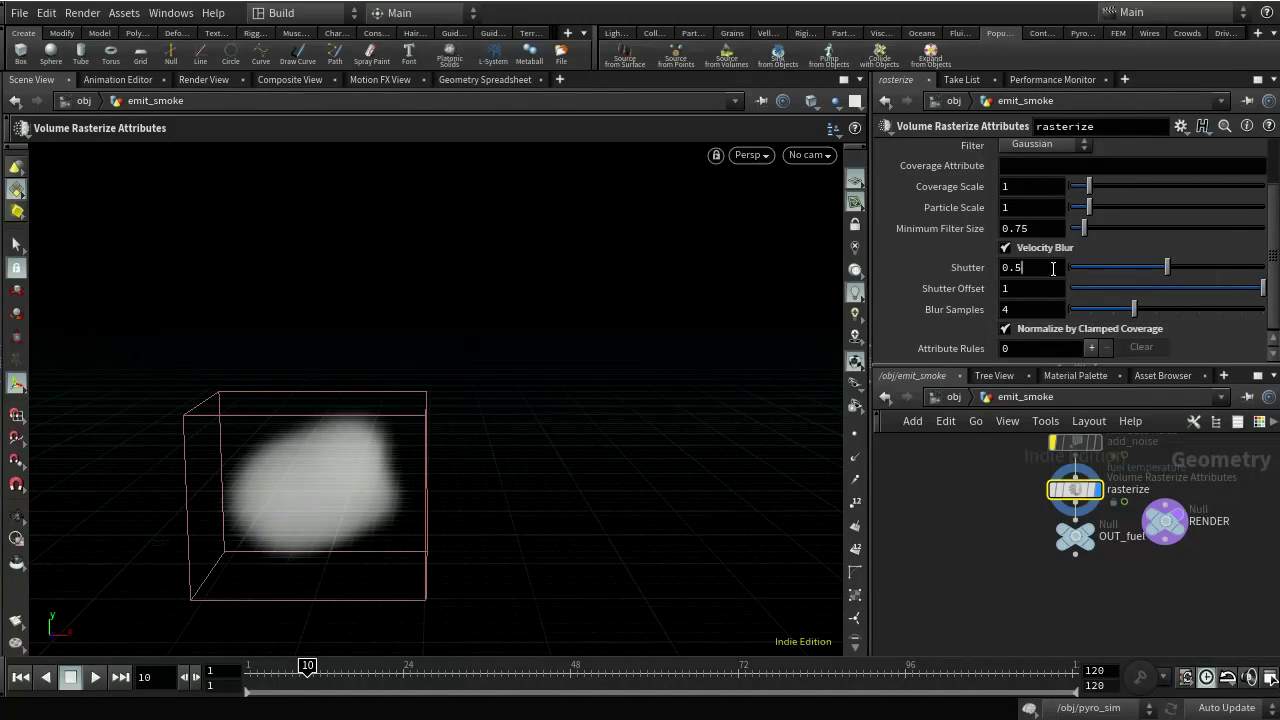
drag(1024, 268, 1007, 268)
text(1)
key(Return)
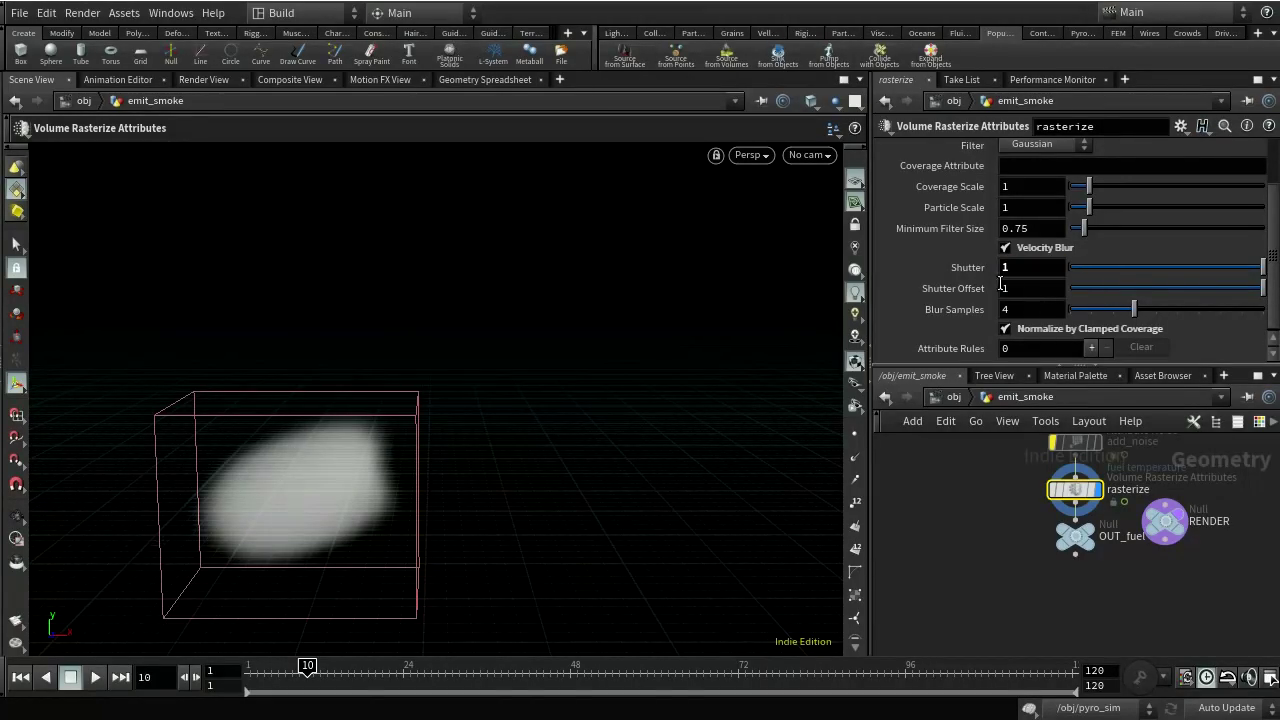
- Try a Shutter value of 1.5 on the rasterize node and restore it to 1
click(1030, 267)
text(.5)
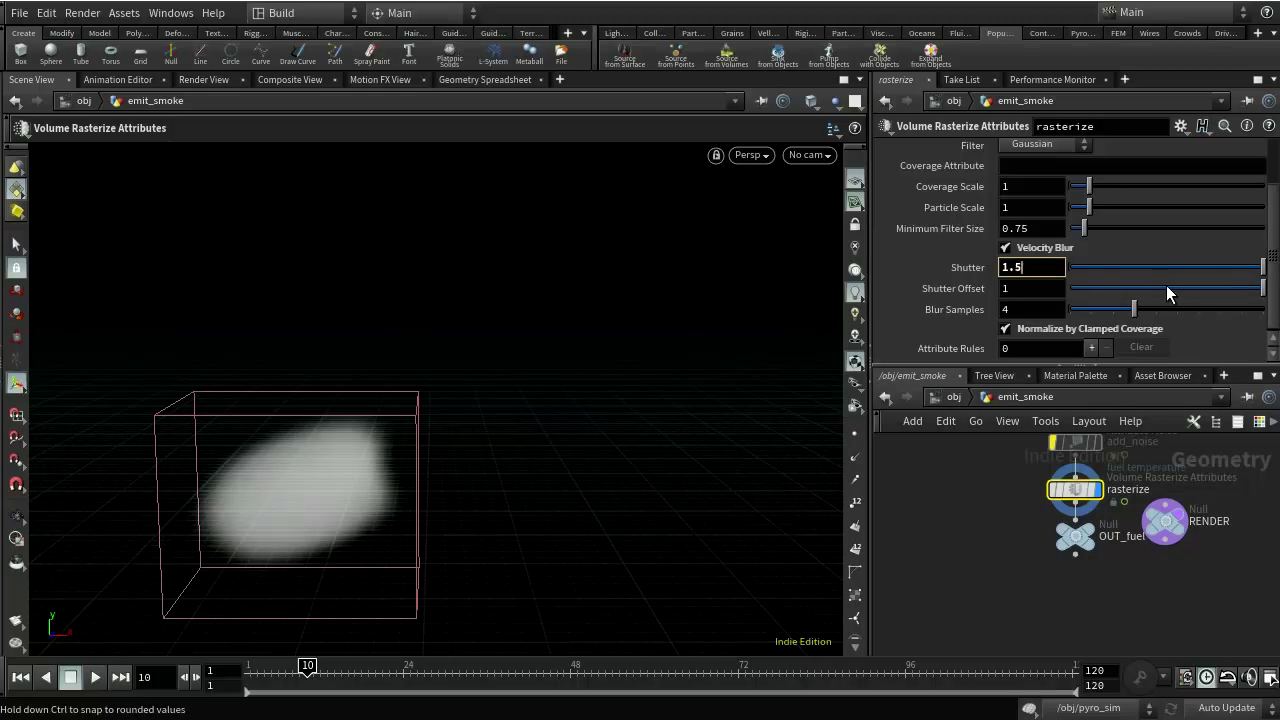
key(Return)
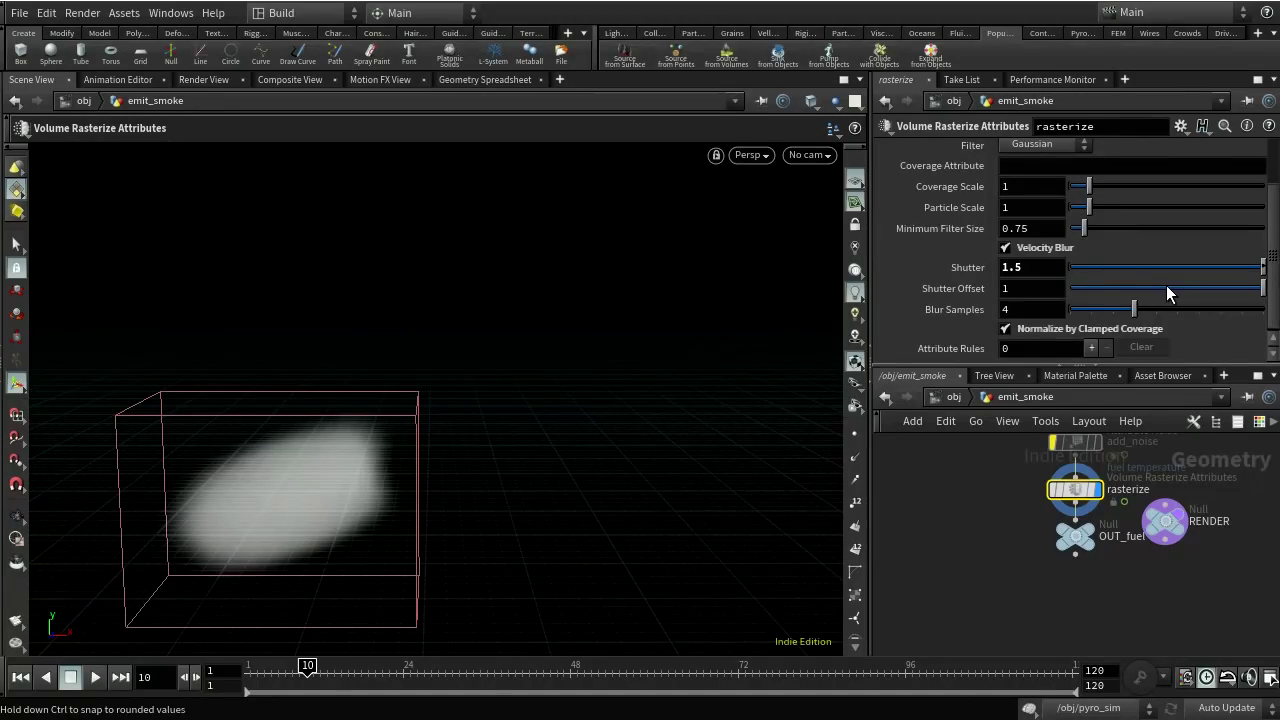
click(1046, 269)
key(BackSpace)
key(BackSpace)
key(Return)
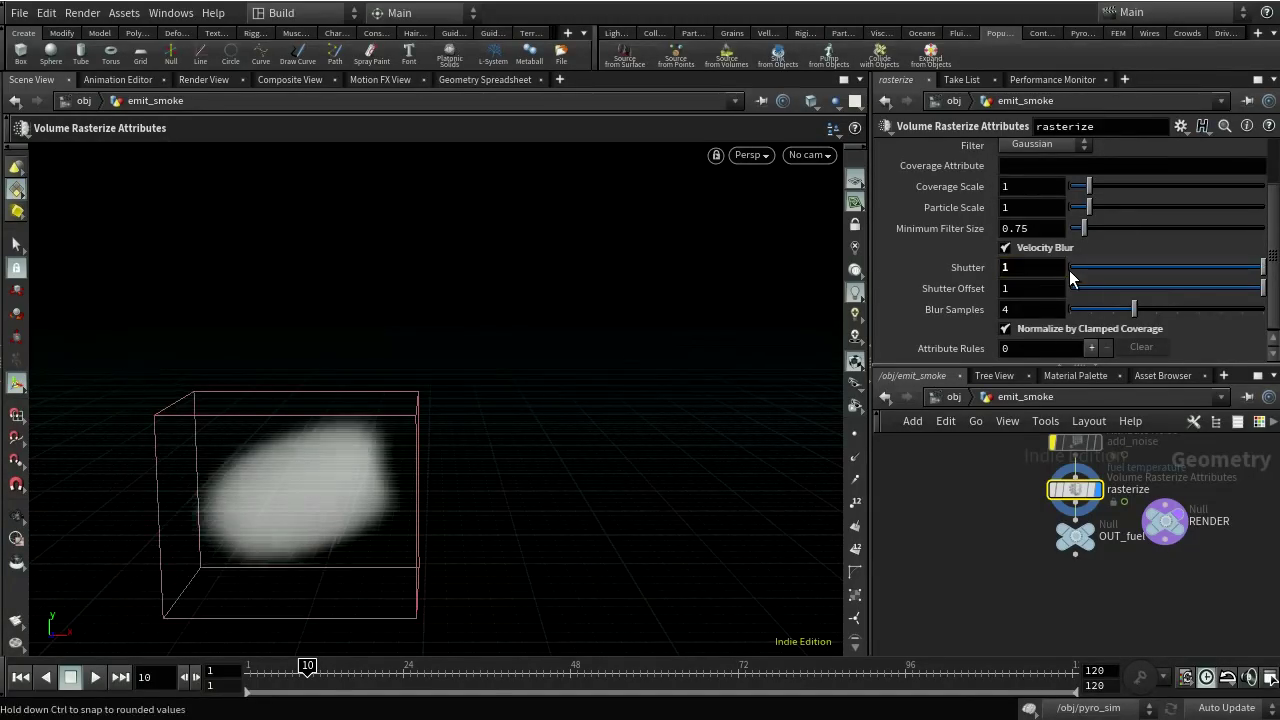
- Open the pyro_sim network and scrub the timeline to frame 36 to inspect the continuity of the simulated fuel trail
click(951, 396)
double_click(1076, 586)
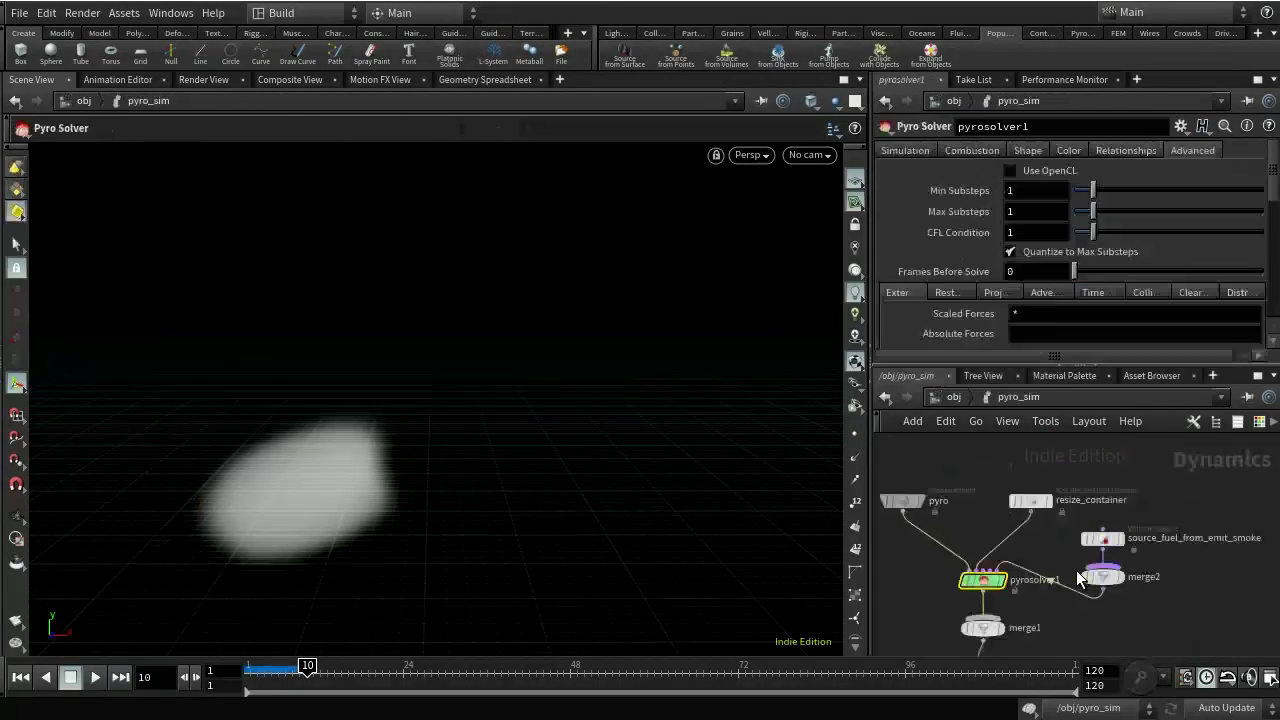
scroll(771, 450, down, 3)
drag(687, 343, 666, 337)
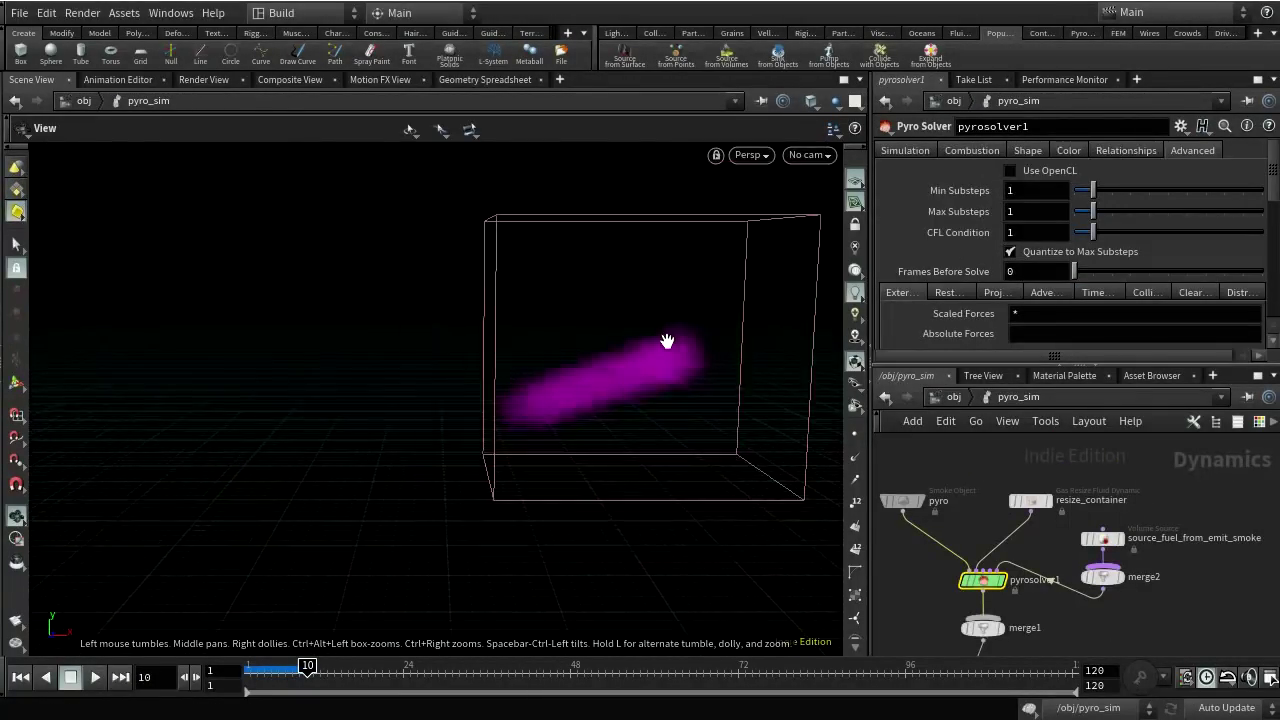
key(Return)
drag(310, 667, 490, 668)
key(Escape)
drag(450, 537, 654, 306)
key(Return)
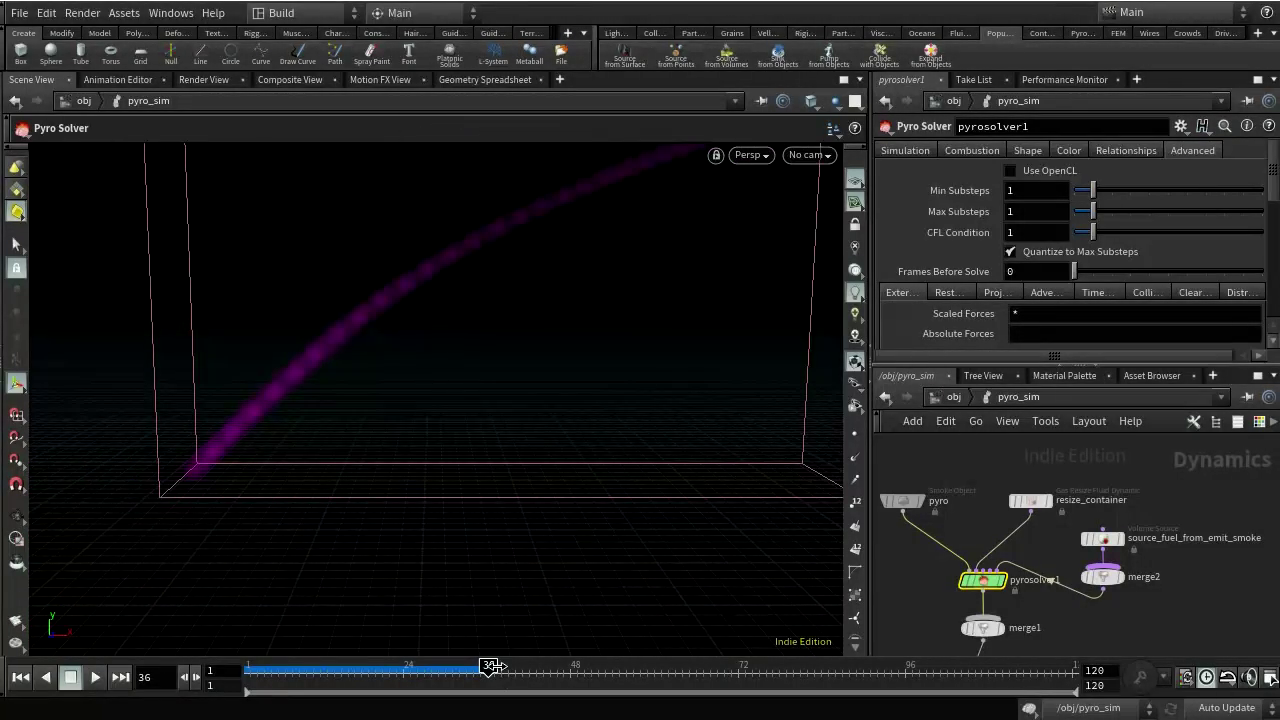
- Reset the pyro_sim simulation at frame 1 and resimulate it up to frame 58
drag(488, 668, 254, 668)
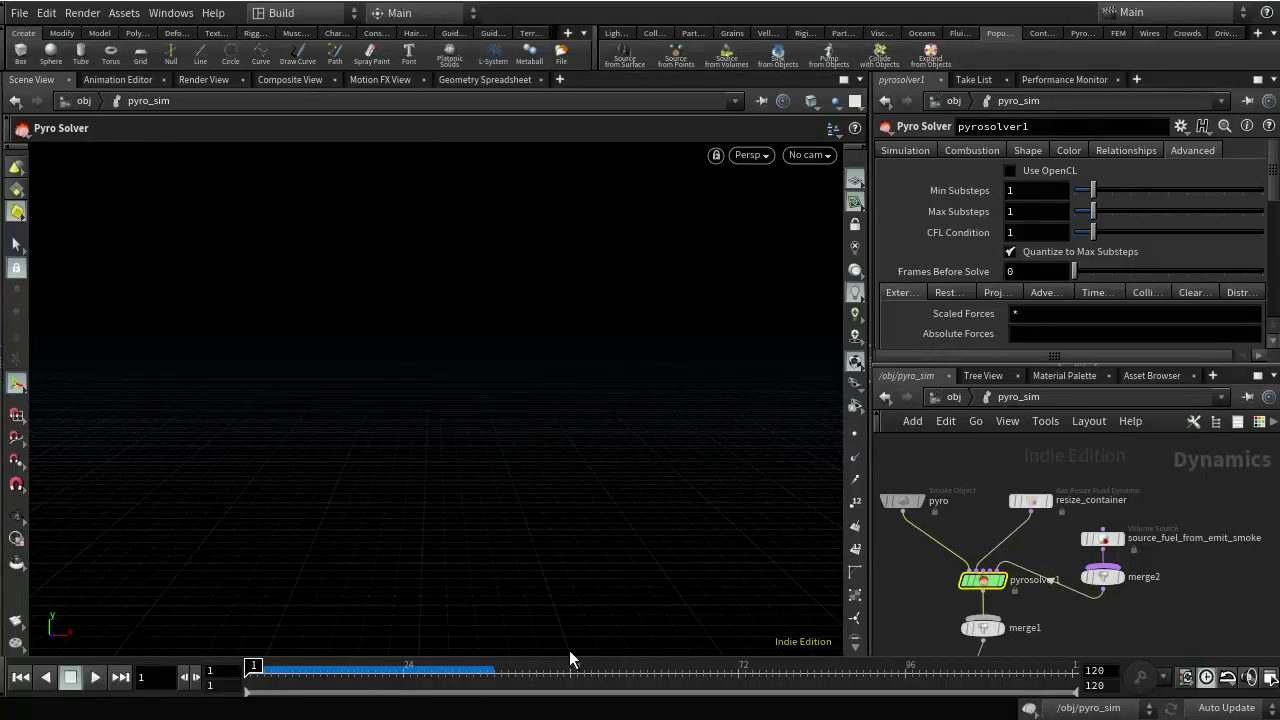
click(954, 400)
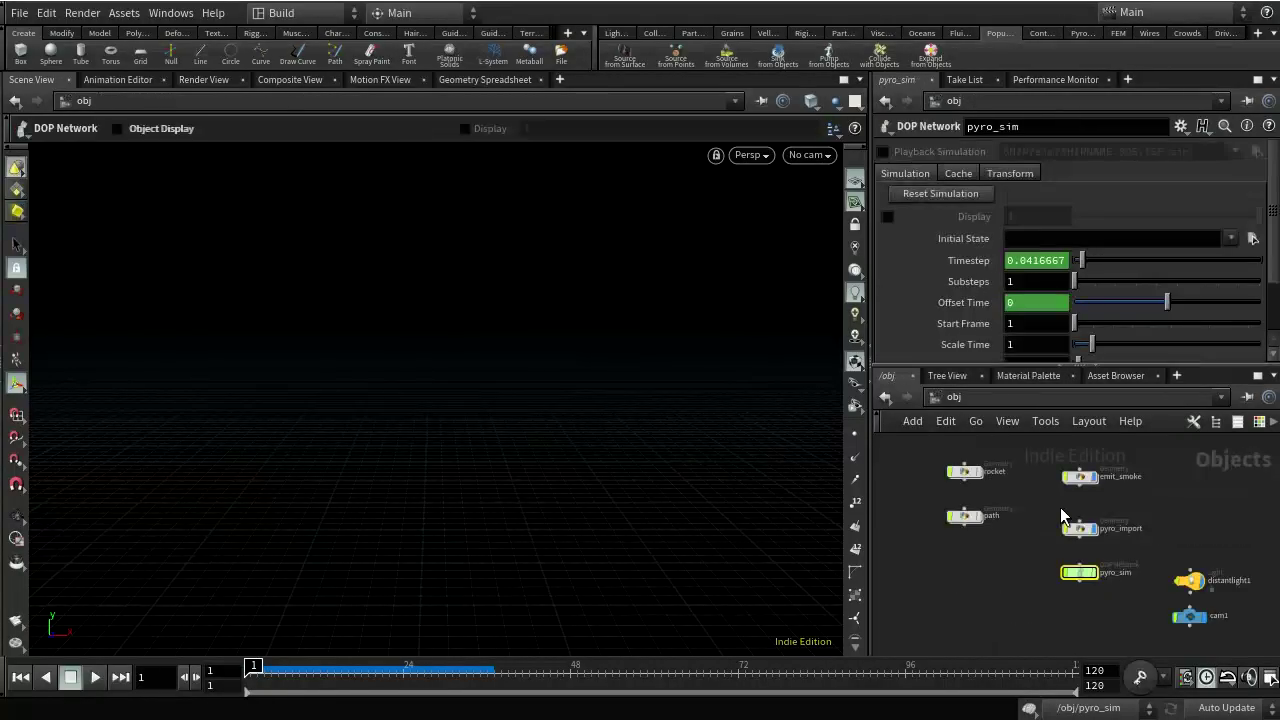
click(935, 198)
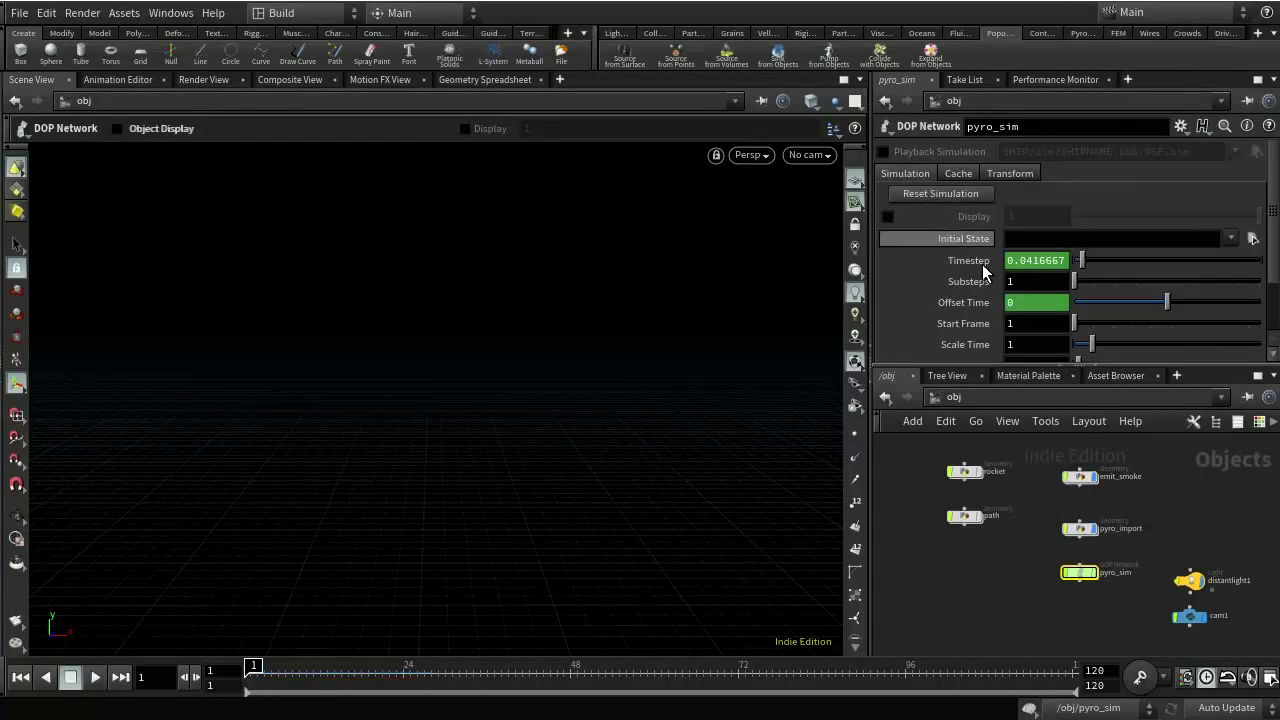
double_click(1079, 575)
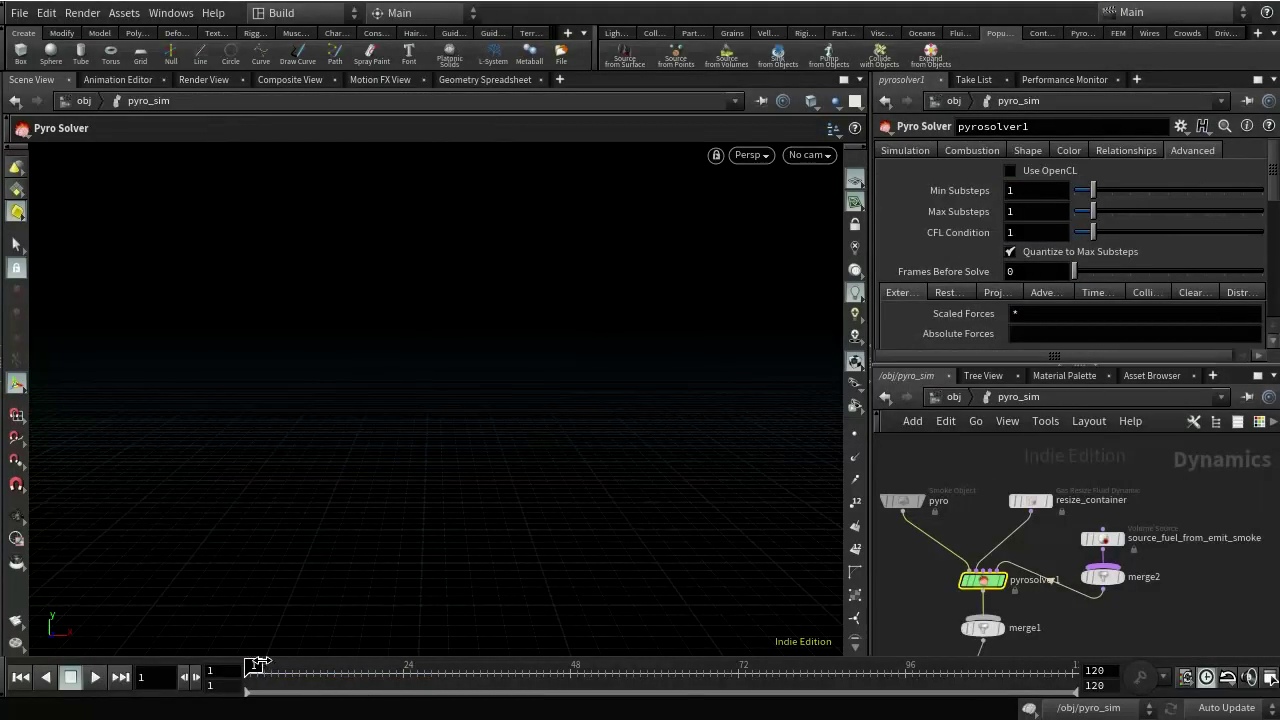
drag(257, 666, 585, 635)
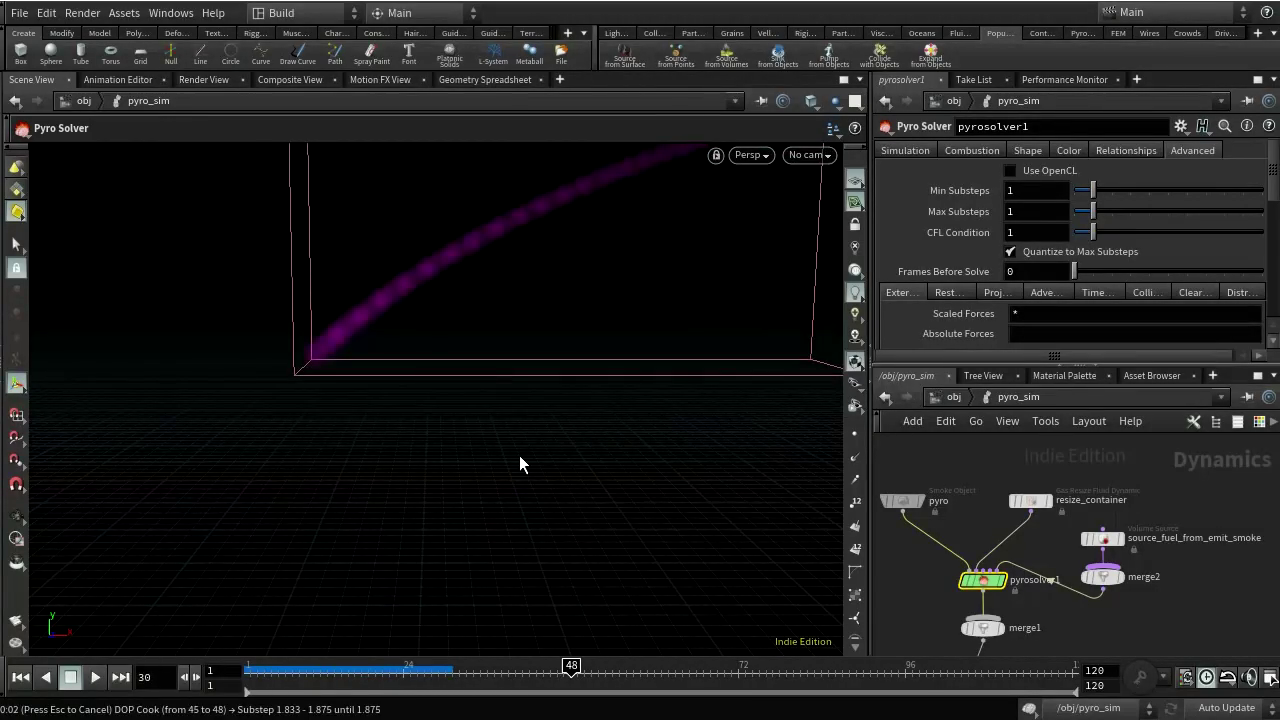
scroll(519, 455, up, 3)
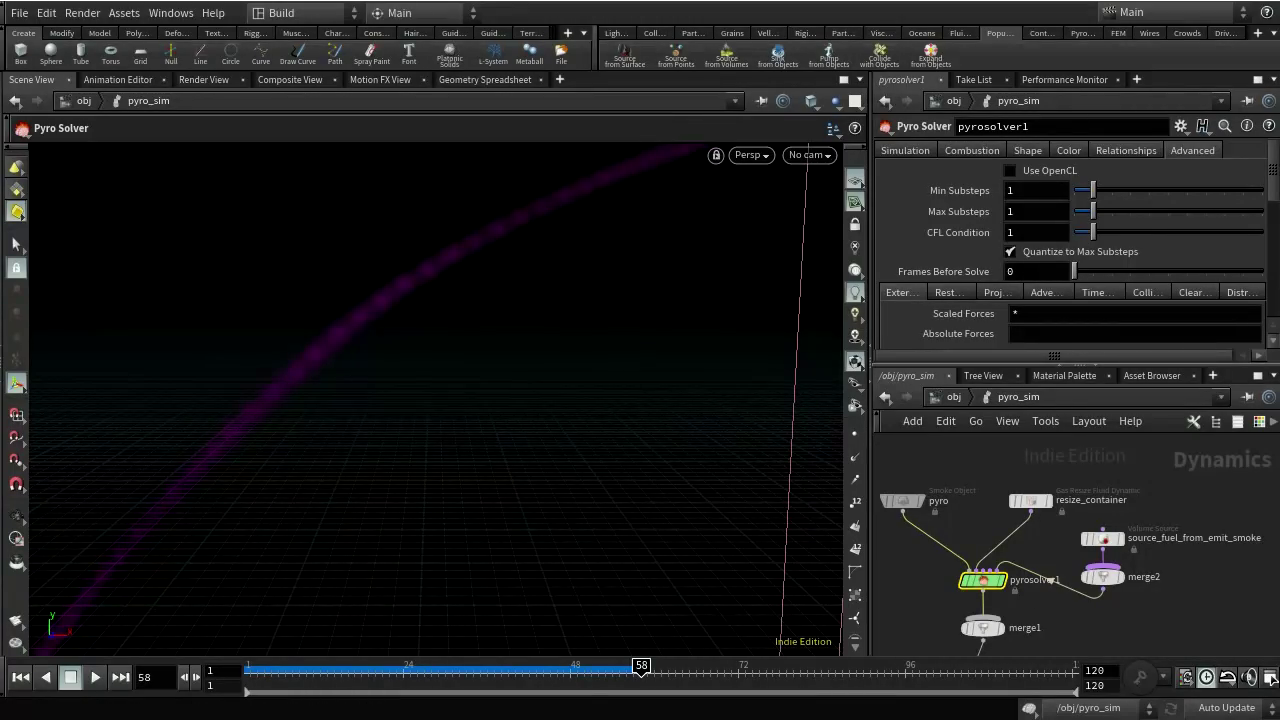
- Save the scene and set the velocity blur Shutter on emit_smoke's rasterize node to 1.3
click(952, 397)
key(ctrl+s)
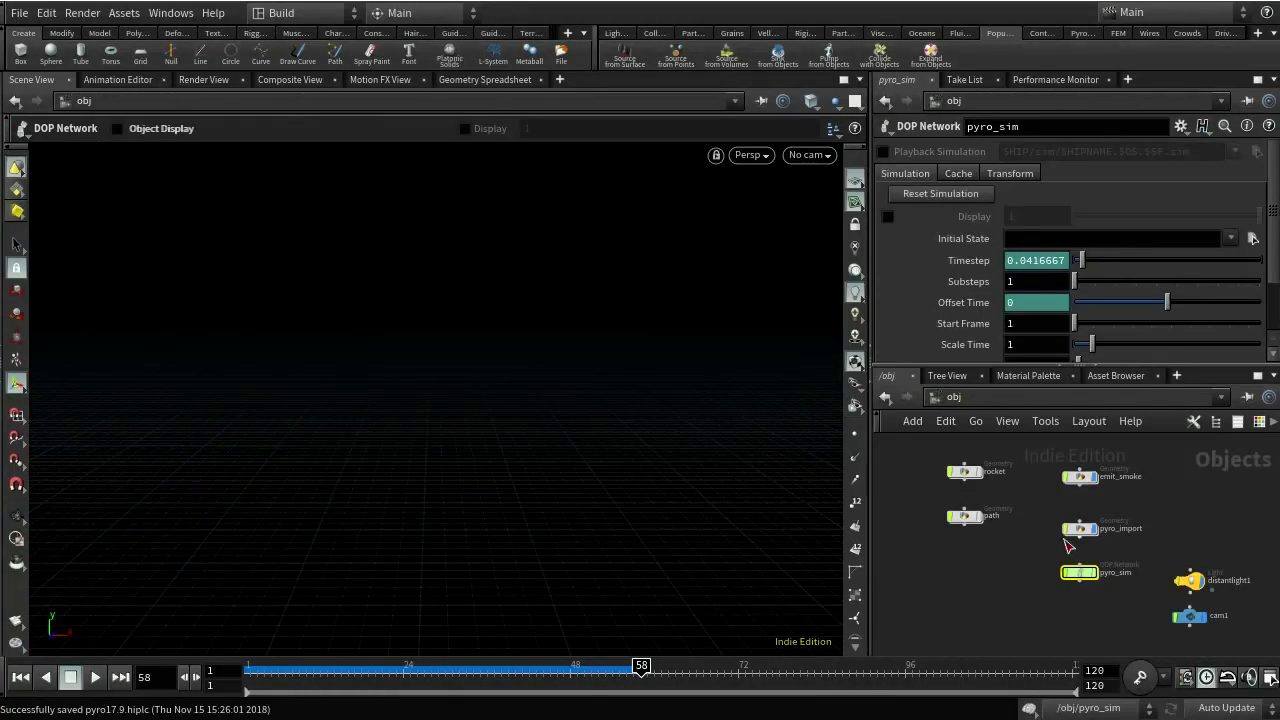
double_click(1080, 476)
click(1026, 265)
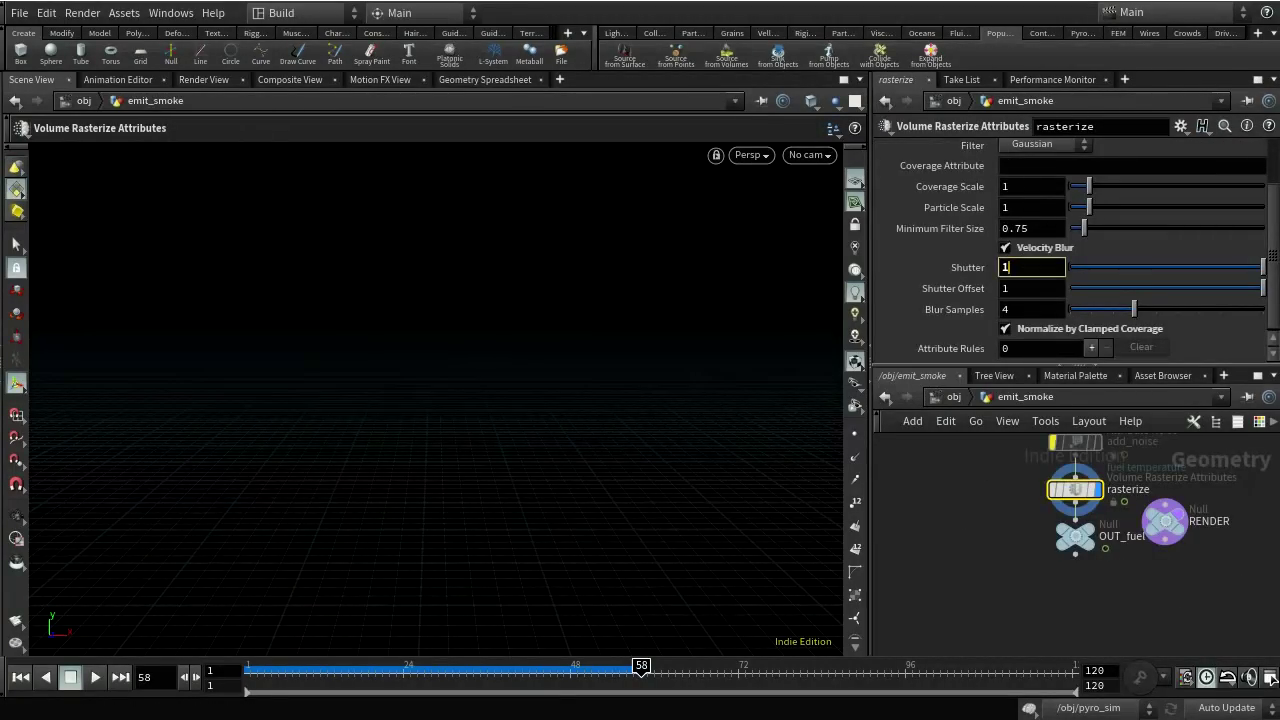
text(.1)
key(Return)
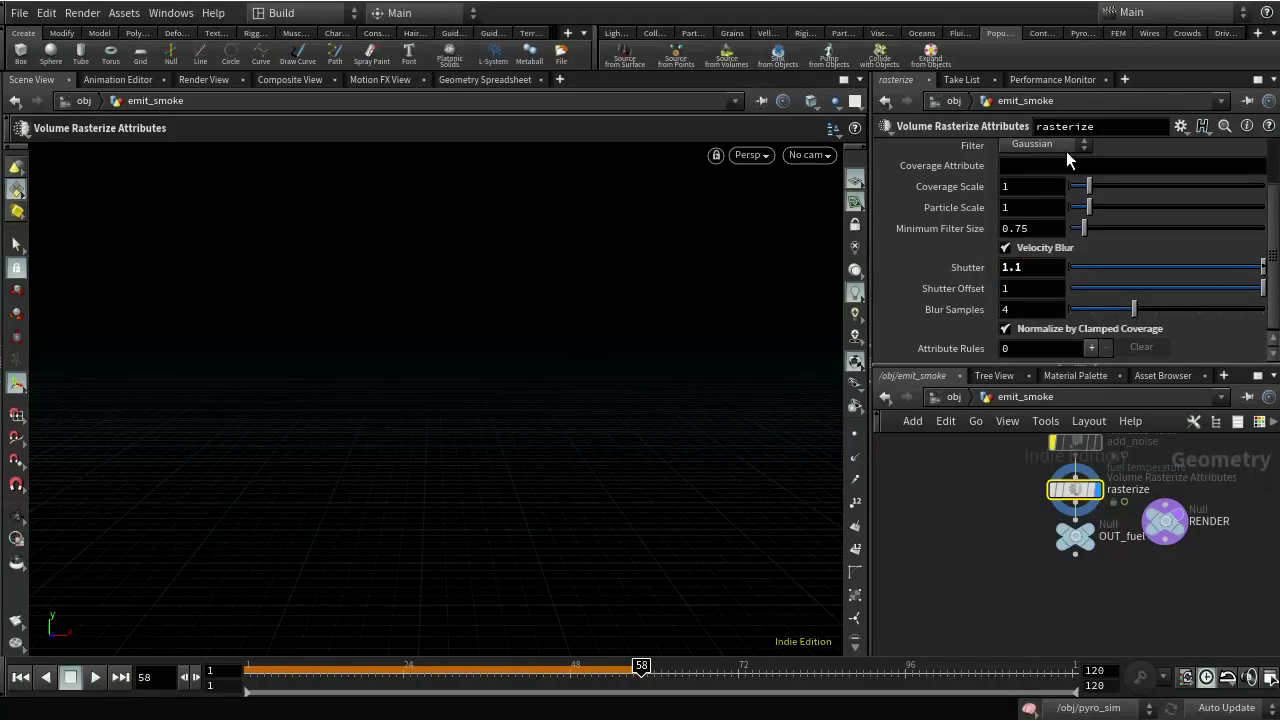
click(1049, 264)
key(BackSpace)
text(3)
key(Return)
- Play the pyro_sim simulation from frame 1 to frame 42 to check the fuel trail with the changed Shutter
click(954, 398)
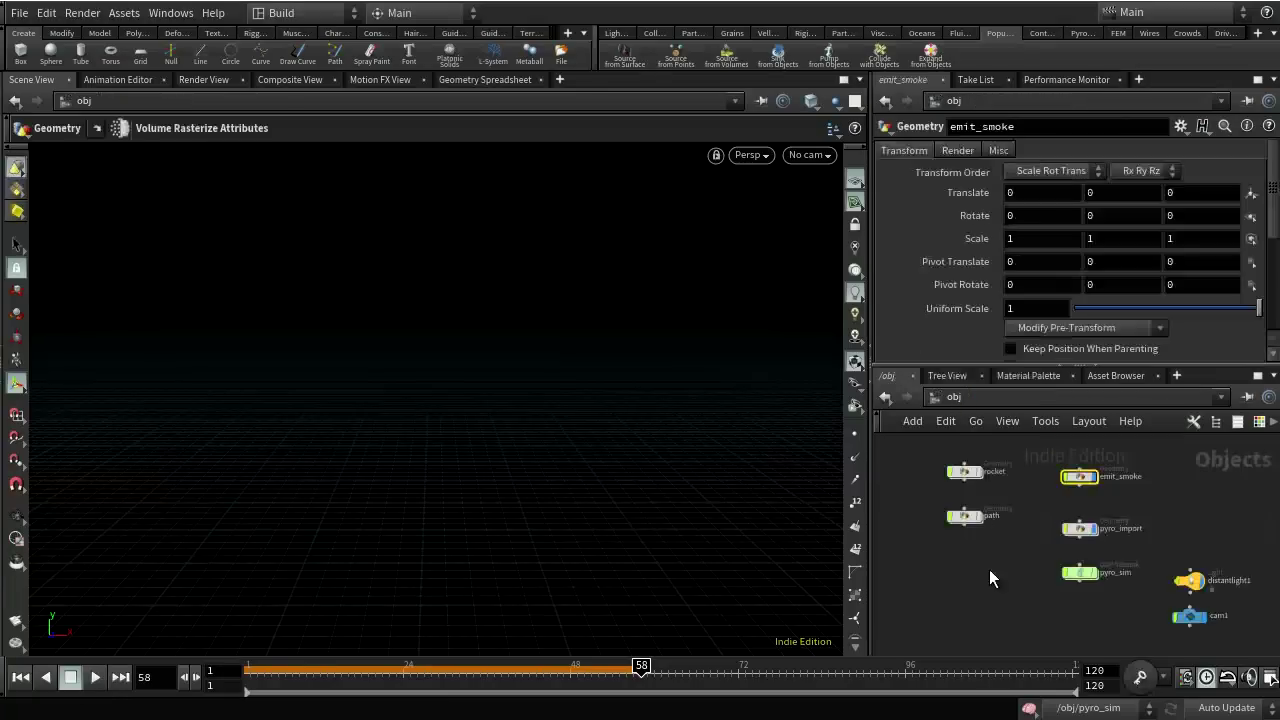
click(20, 677)
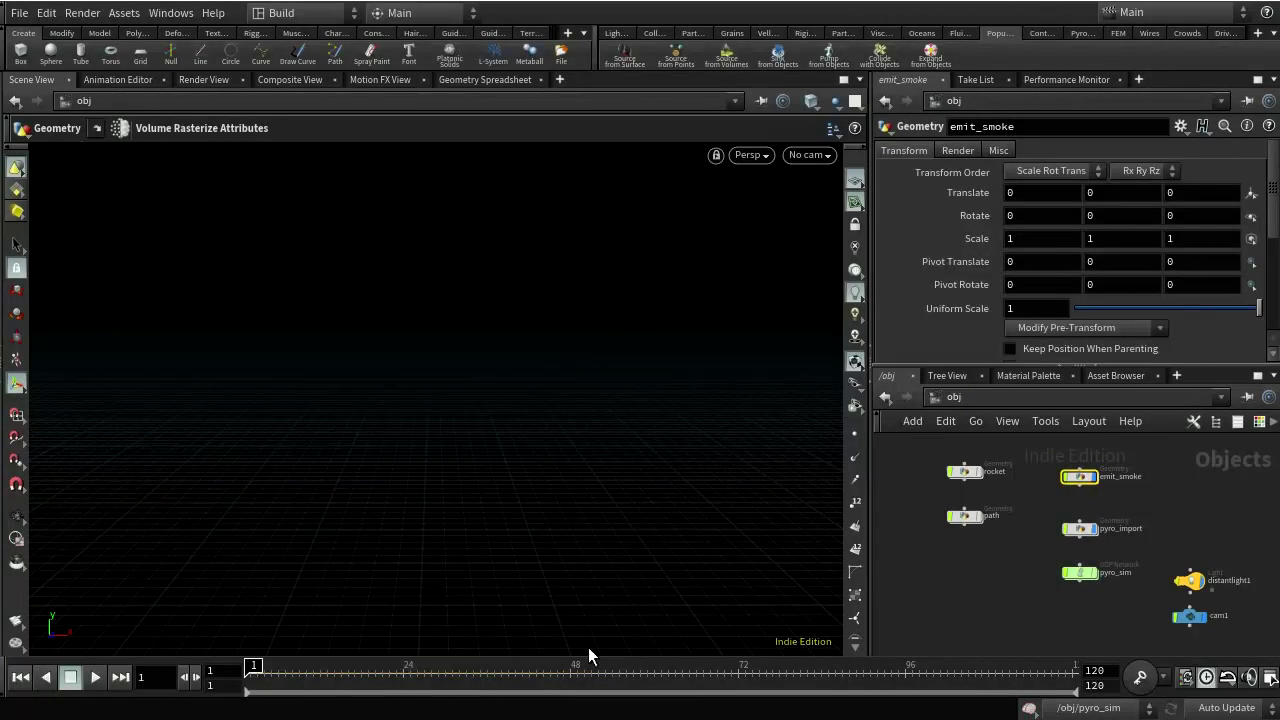
mouse_move(1090, 580)
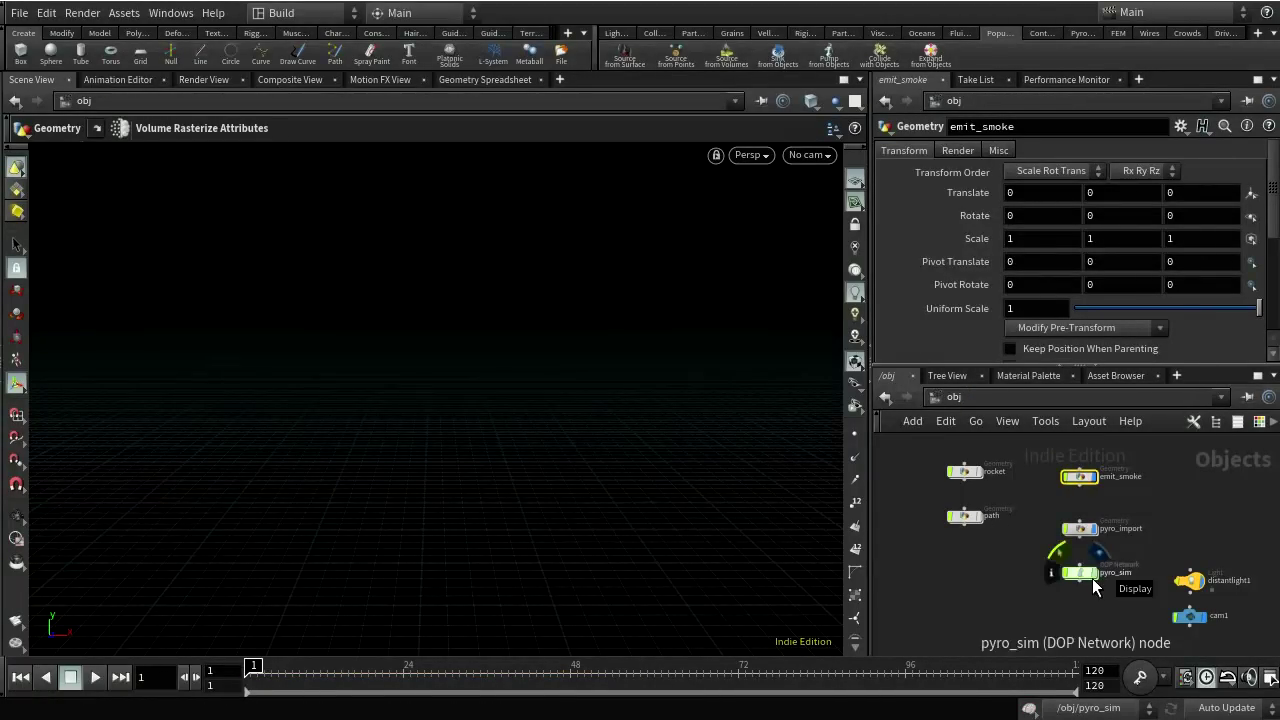
double_click(1085, 575)
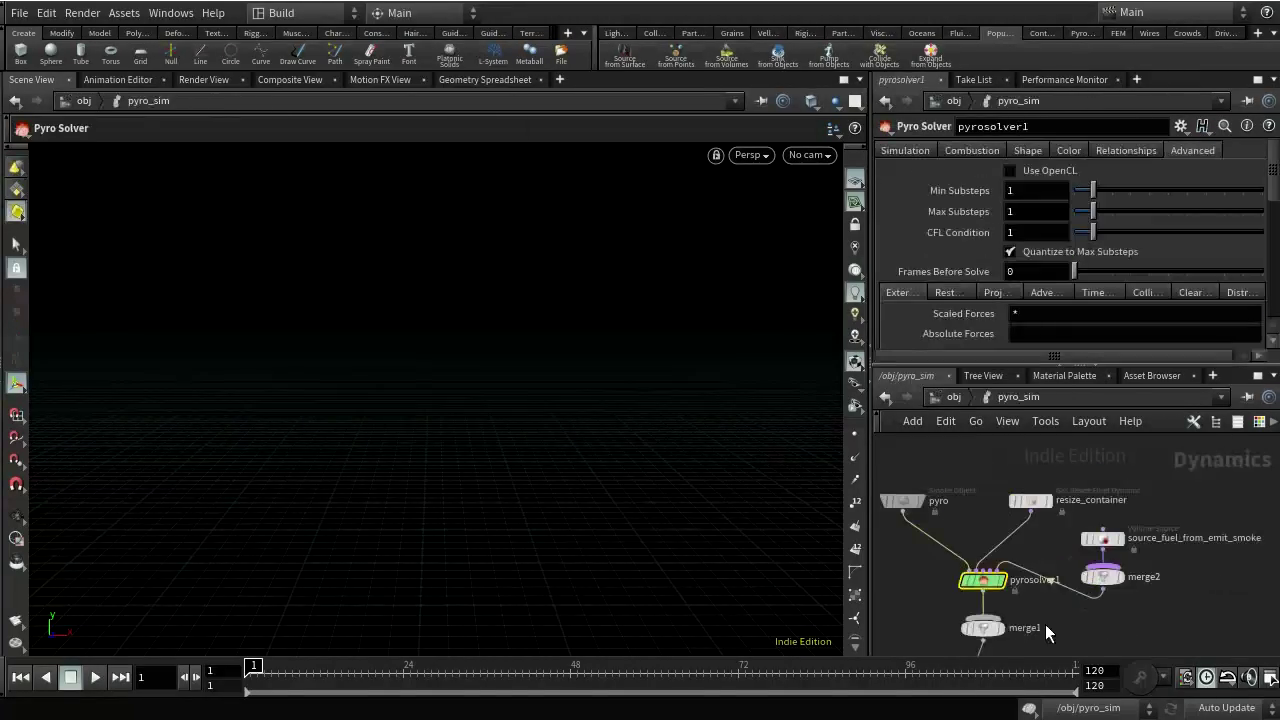
click(95, 677)
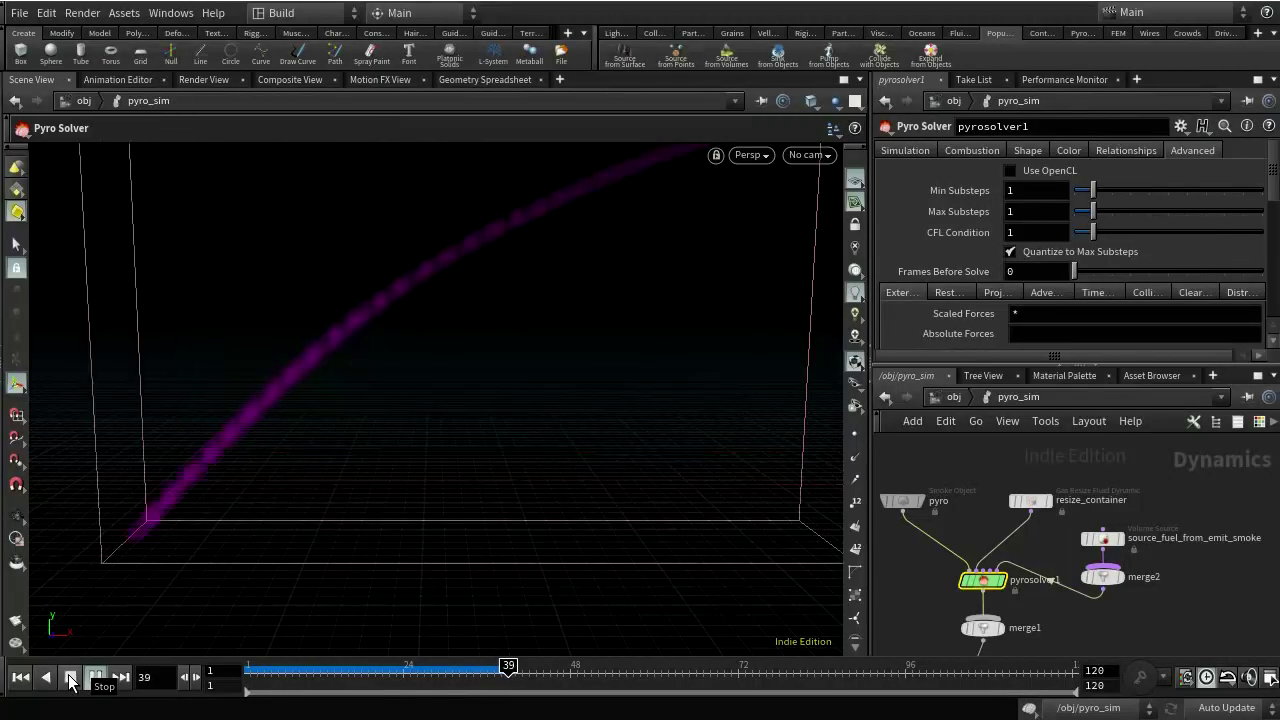
click(70, 677)
drag(318, 377, 243, 405)
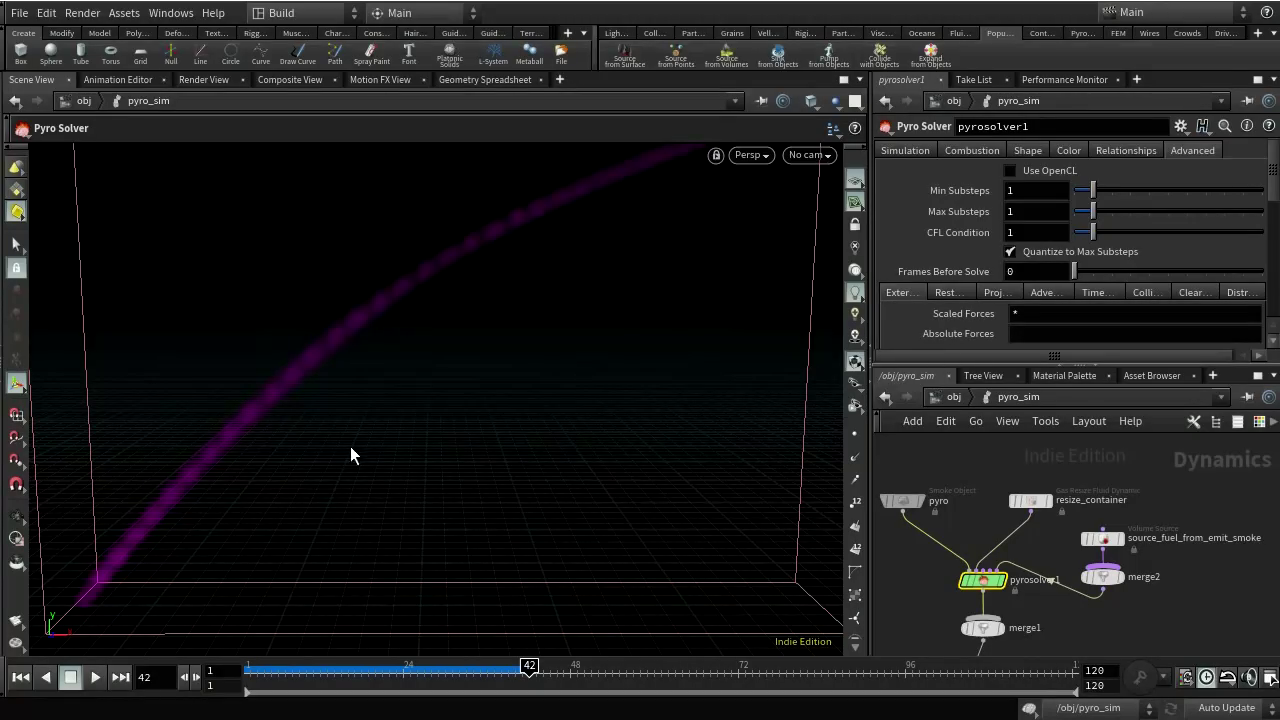
- Rewind the timeline to frame 1 and examine the Division Size of the pyro smoke object
click(20, 677)
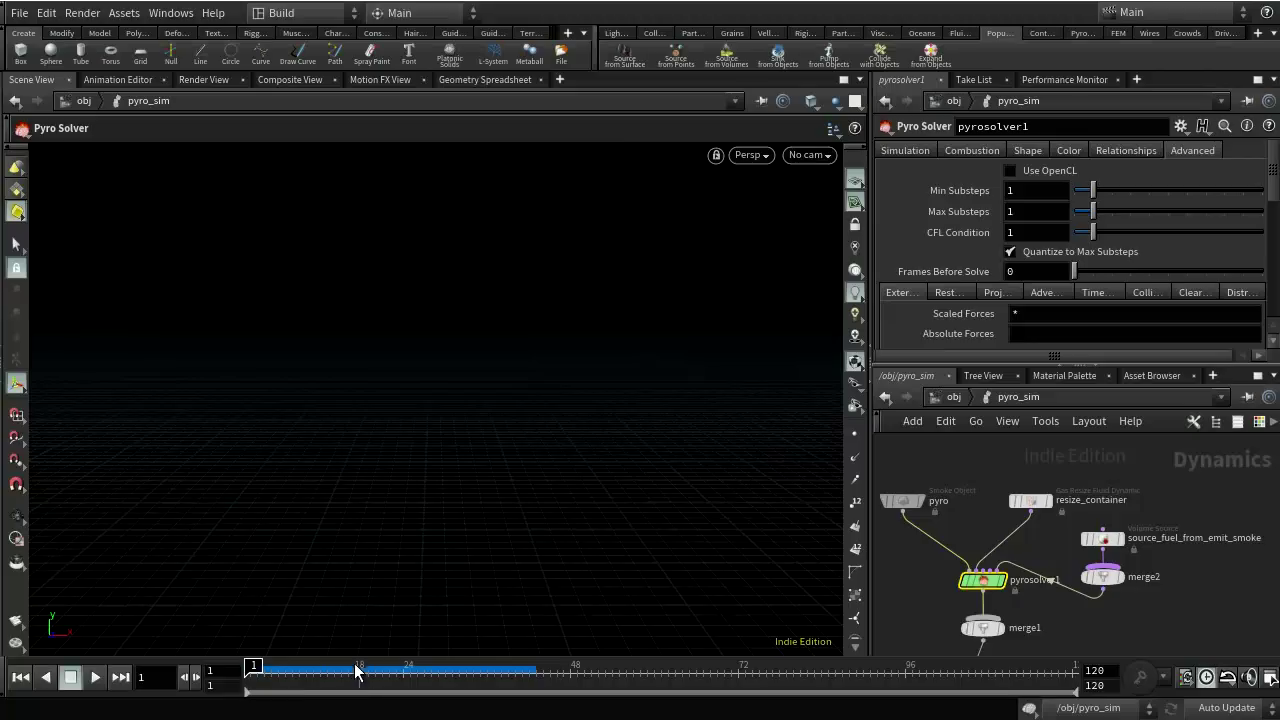
drag(357, 671, 252, 667)
click(905, 502)
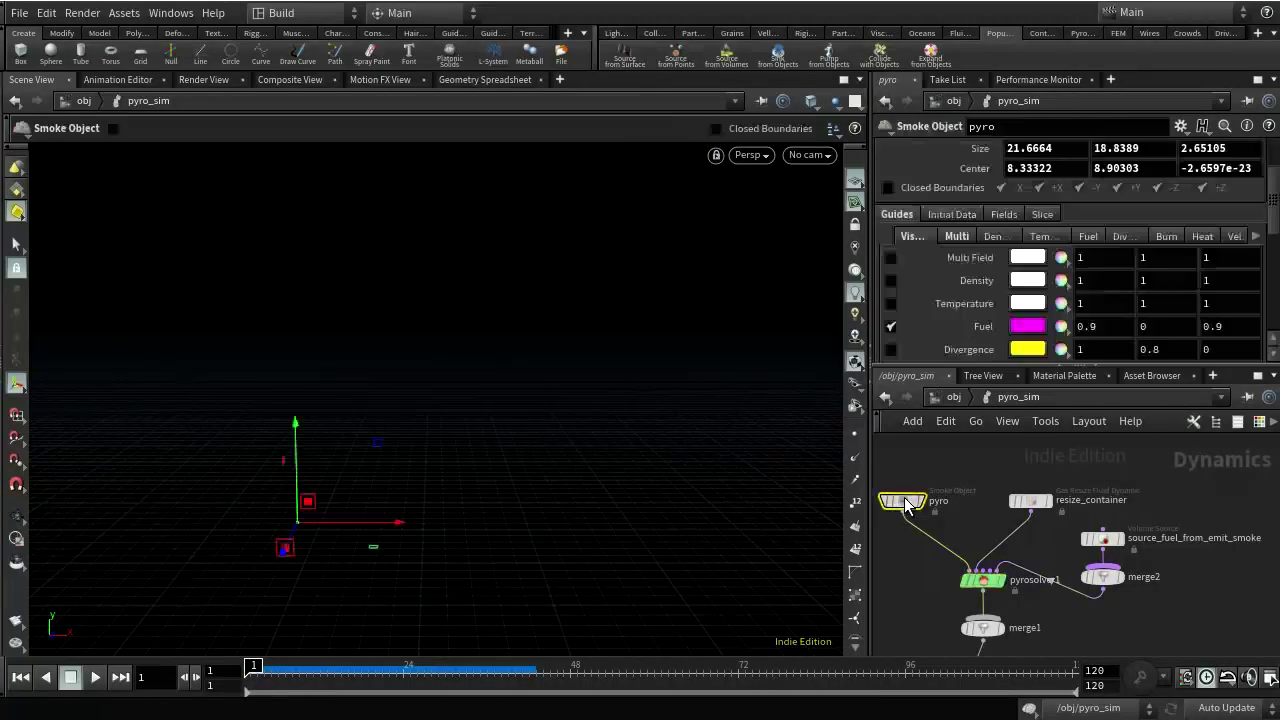
scroll(1052, 219, up, 3)
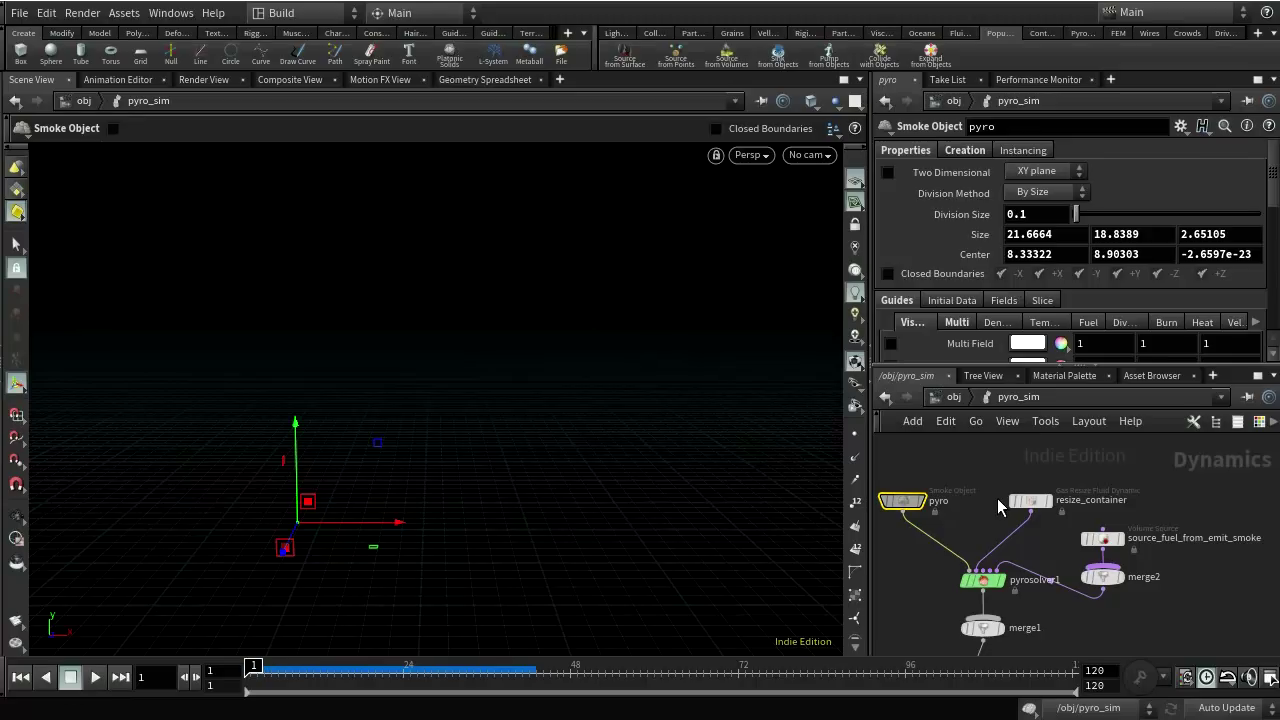
- Examine the volumes and voxel size in the node information of emit_smoke's rasterize node
click(961, 394)
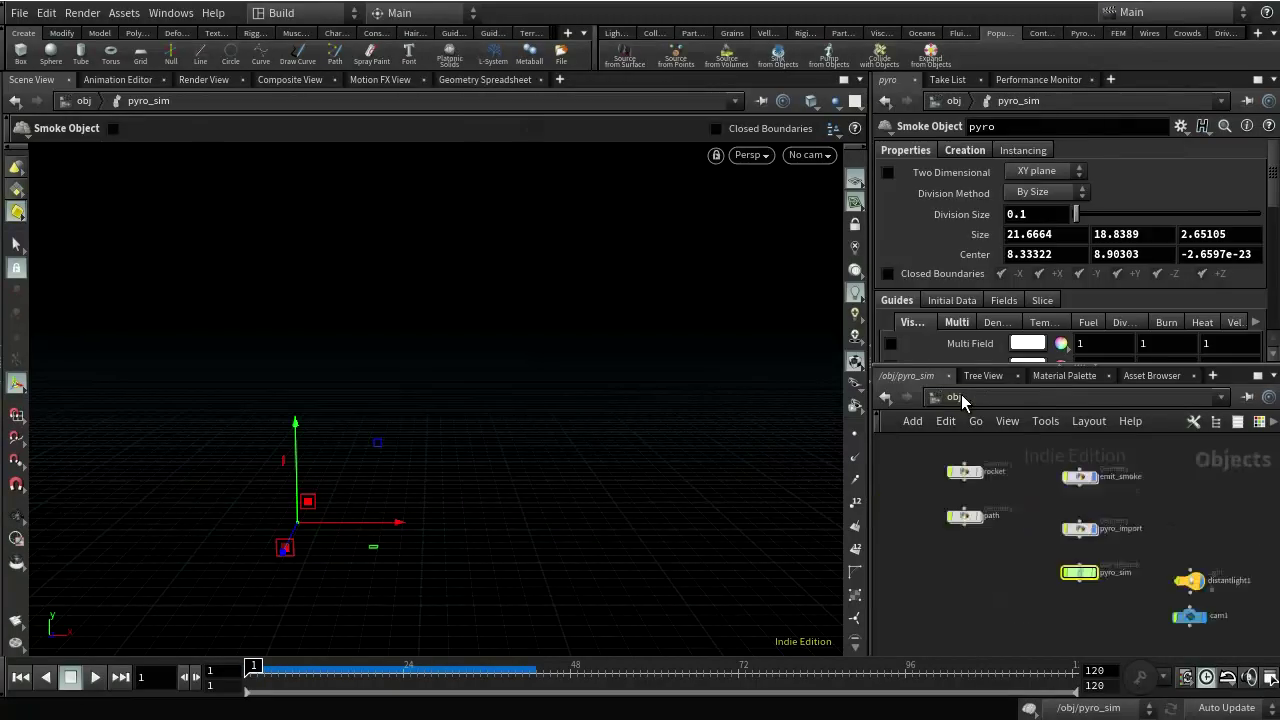
double_click(1082, 477)
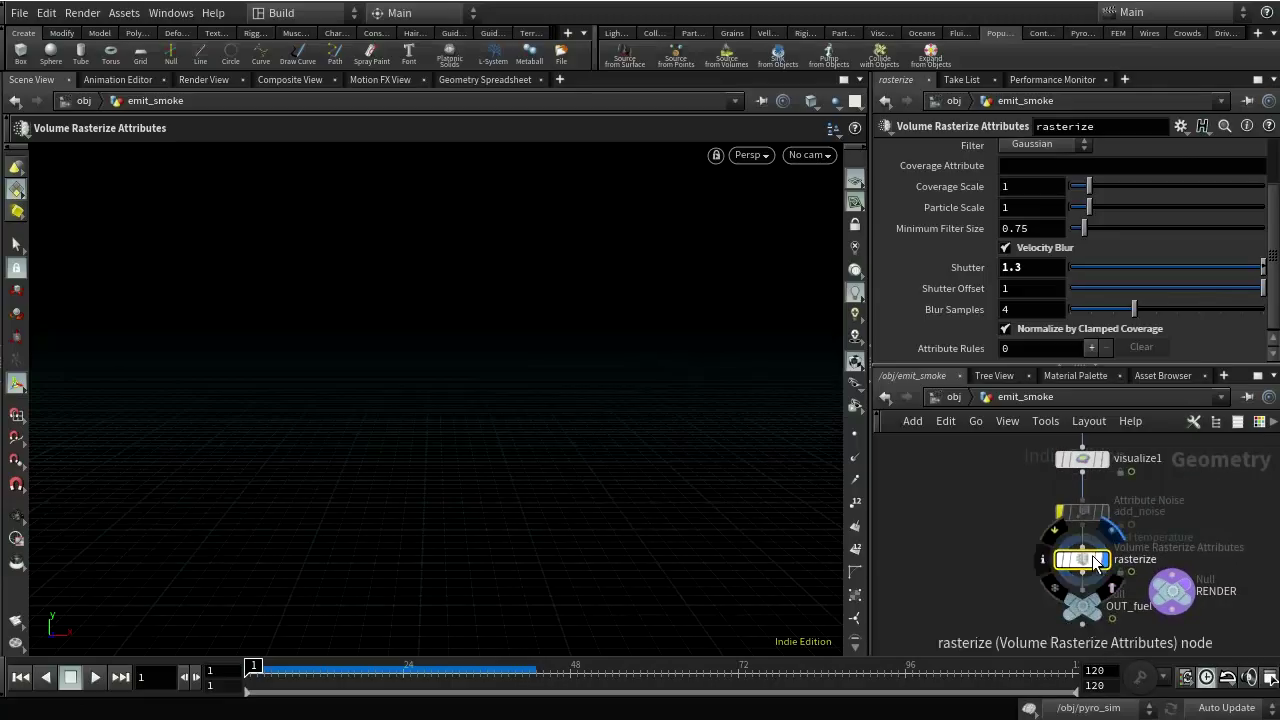
middle_click(1095, 562)
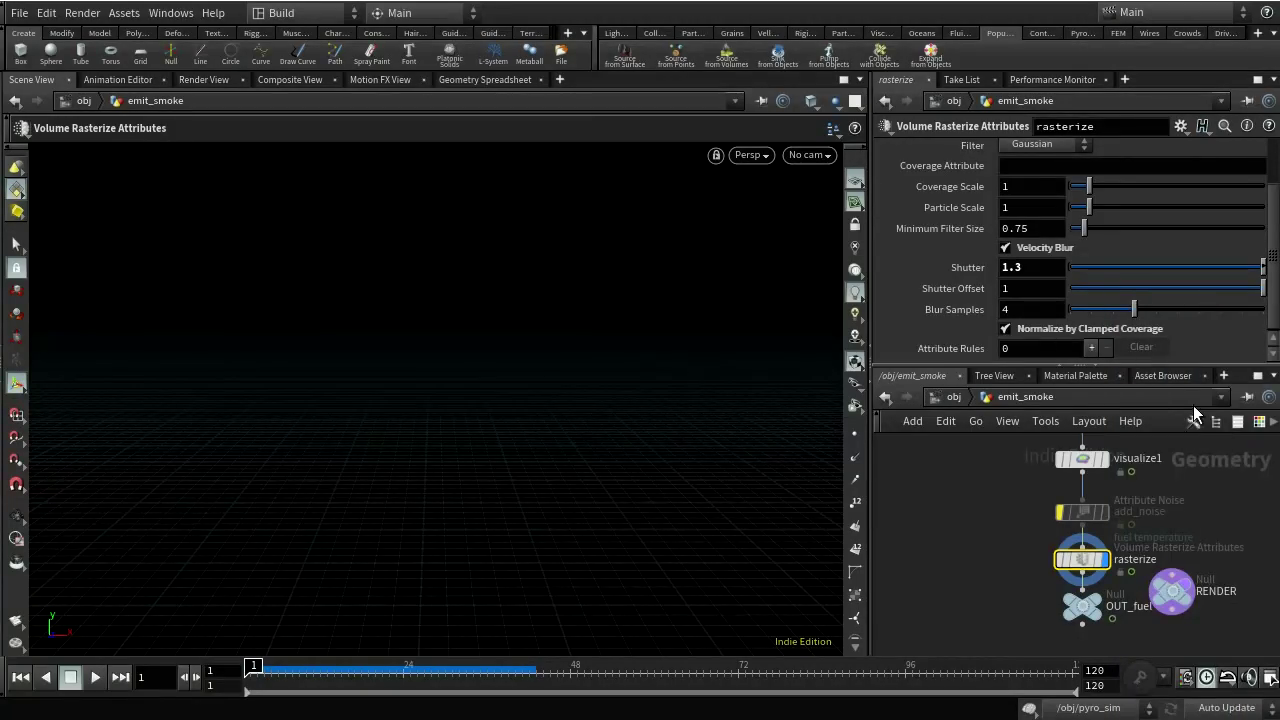
click(873, 366)
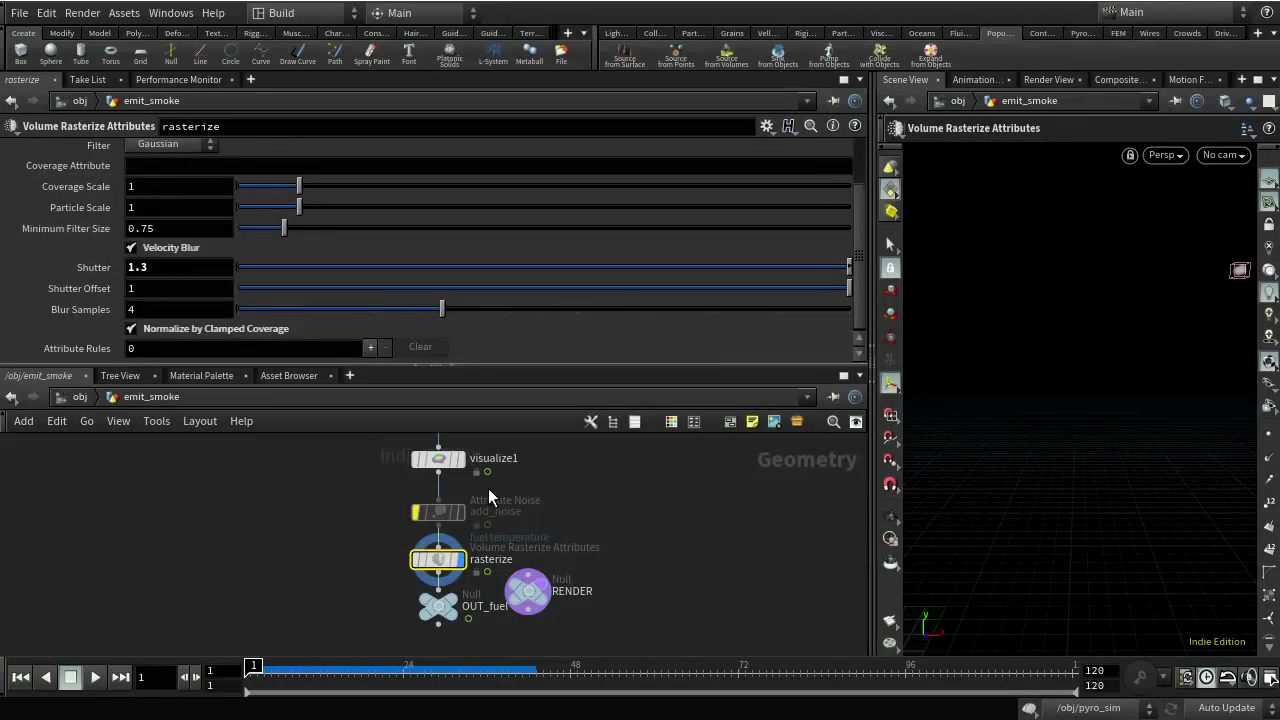
mouse_move(433, 612)
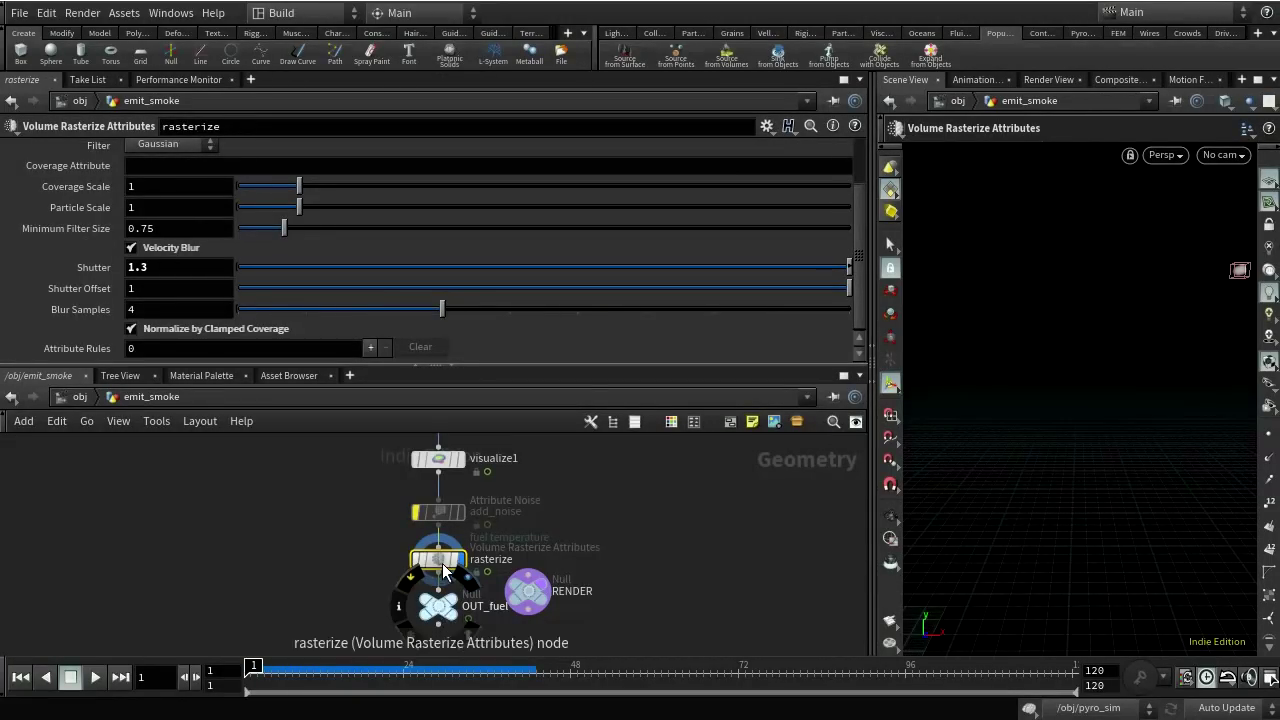
middle_click(444, 570)
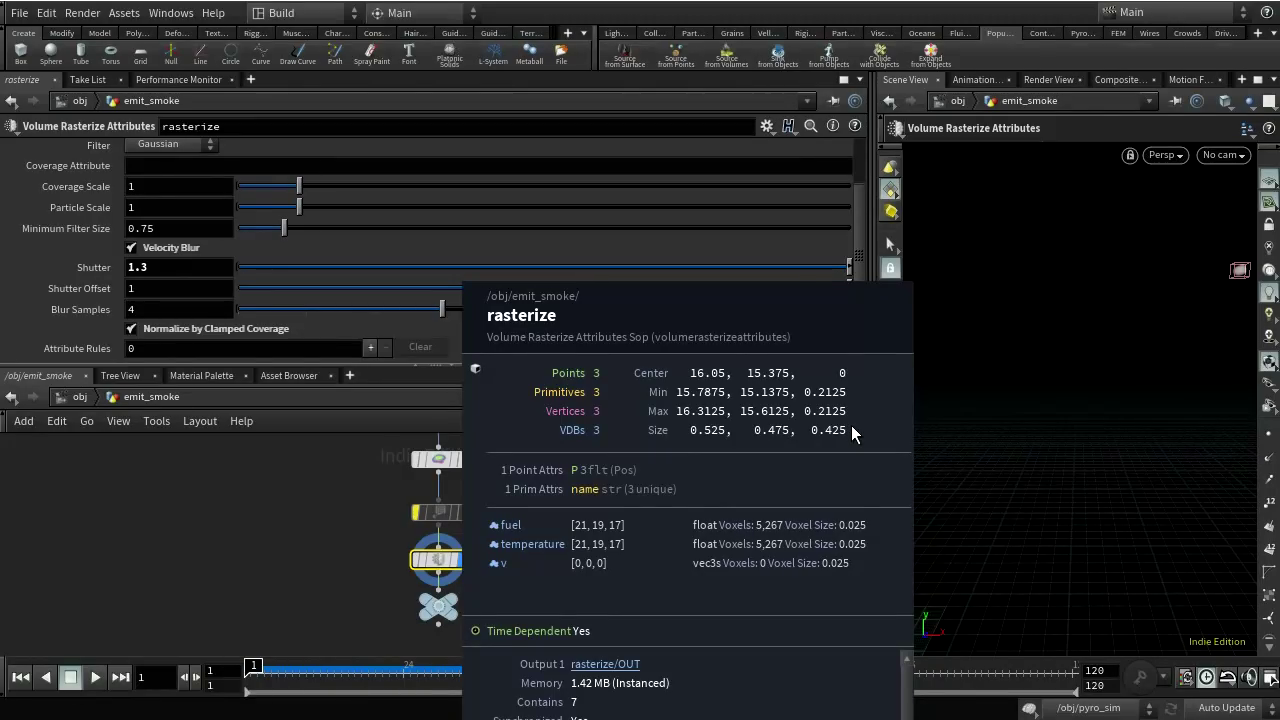
middle_drag(851, 425, 794, 471)
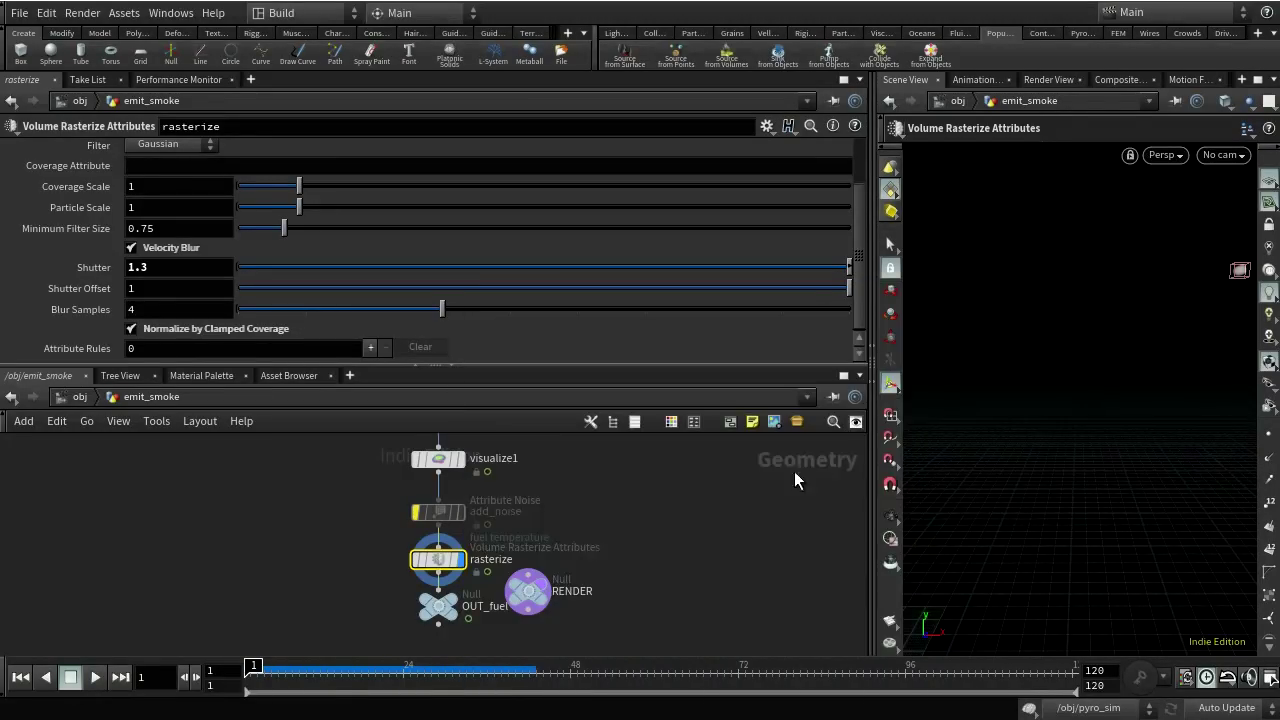
click(873, 363)
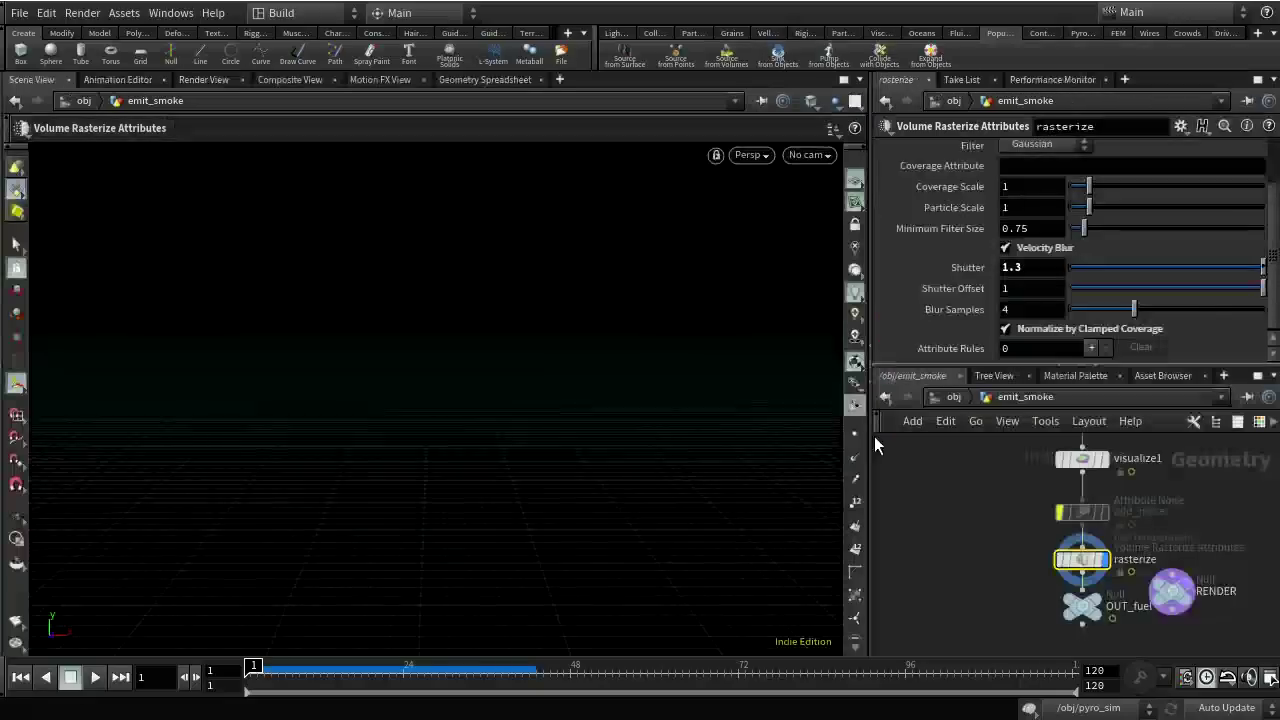
- Turn off the bypass on the add_noise node and review its attributes, noise type and remap range
click(1081, 512)
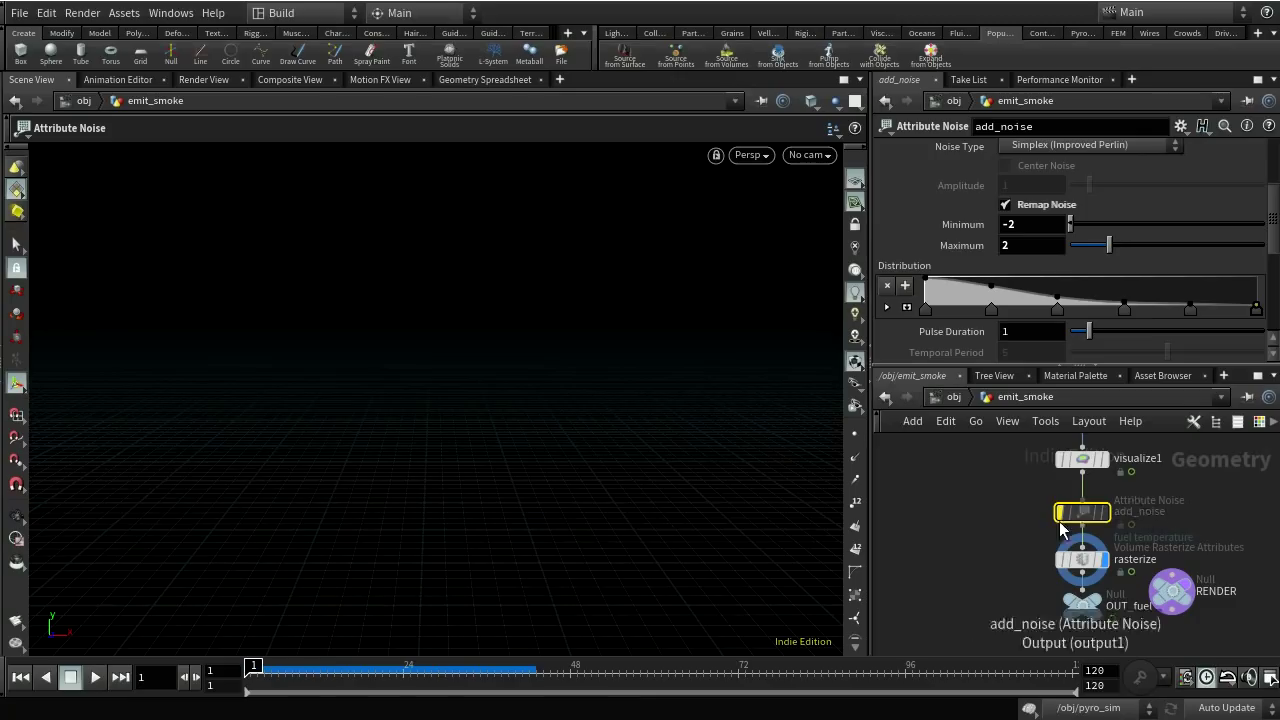
mouse_move(1066, 518)
scroll(1170, 281, up, 4)
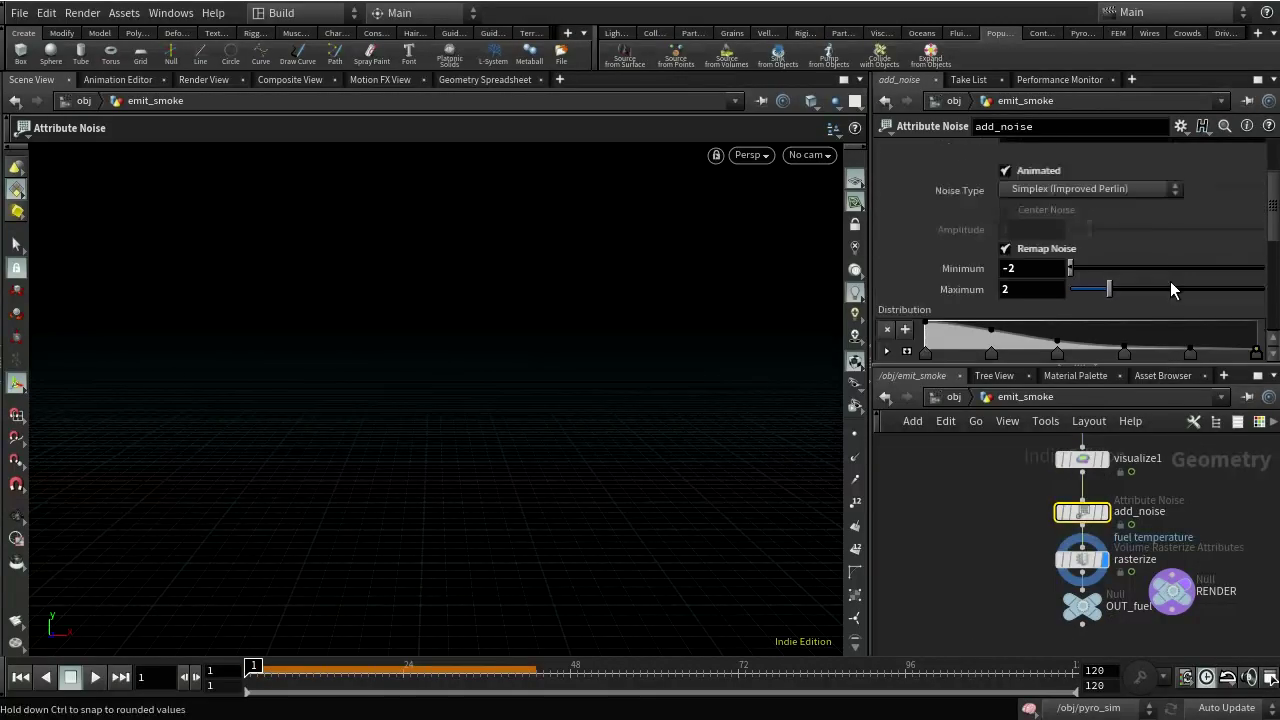
scroll(1167, 287, up, 2)
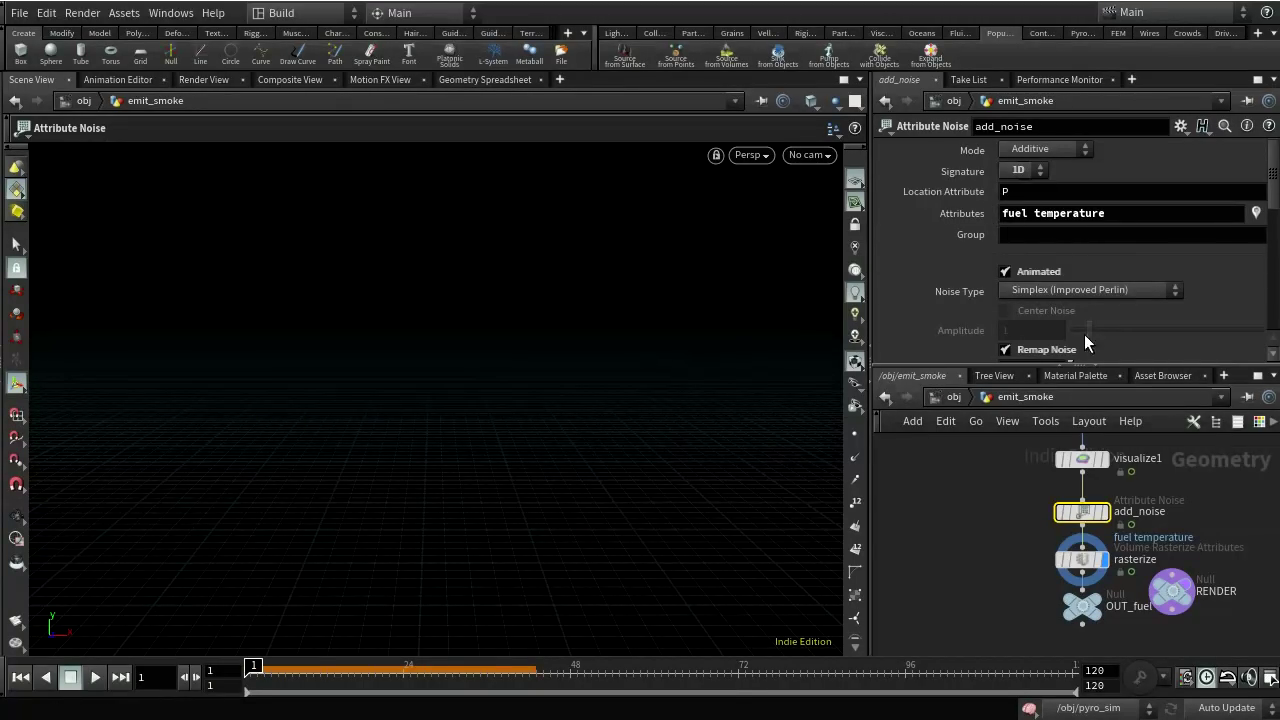
scroll(1160, 281, down, 3)
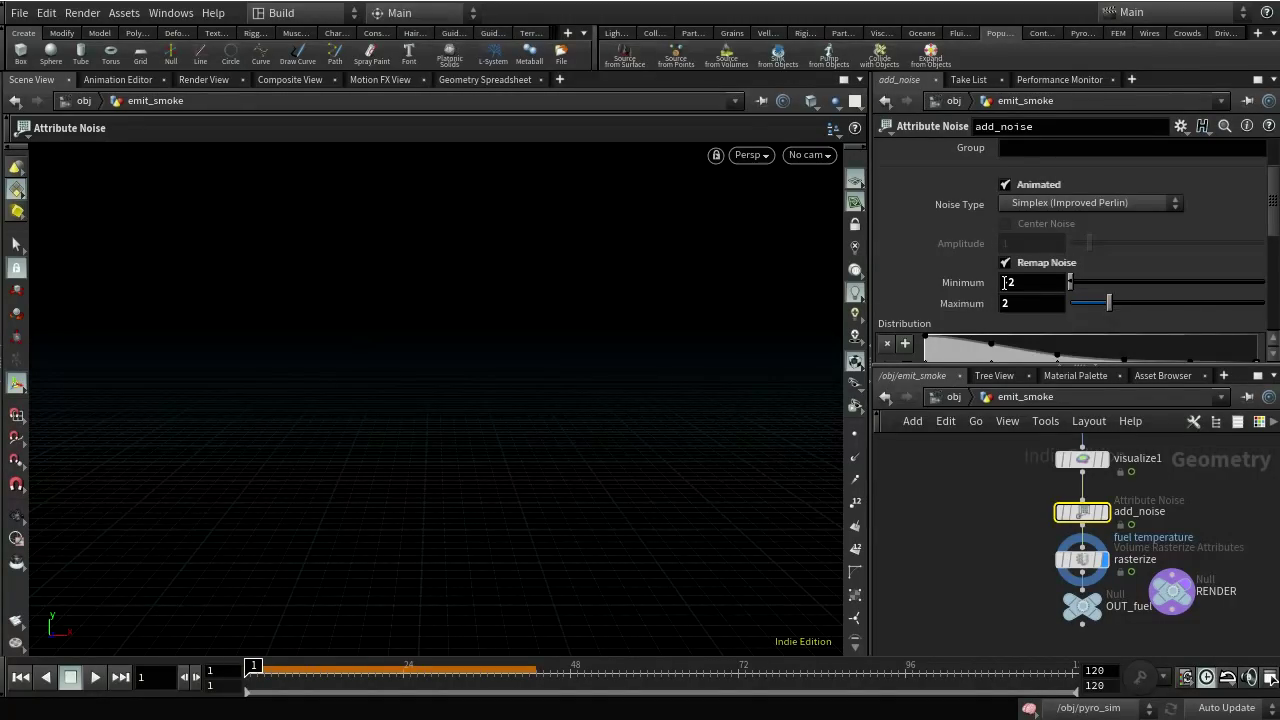
scroll(1060, 333, down, 3)
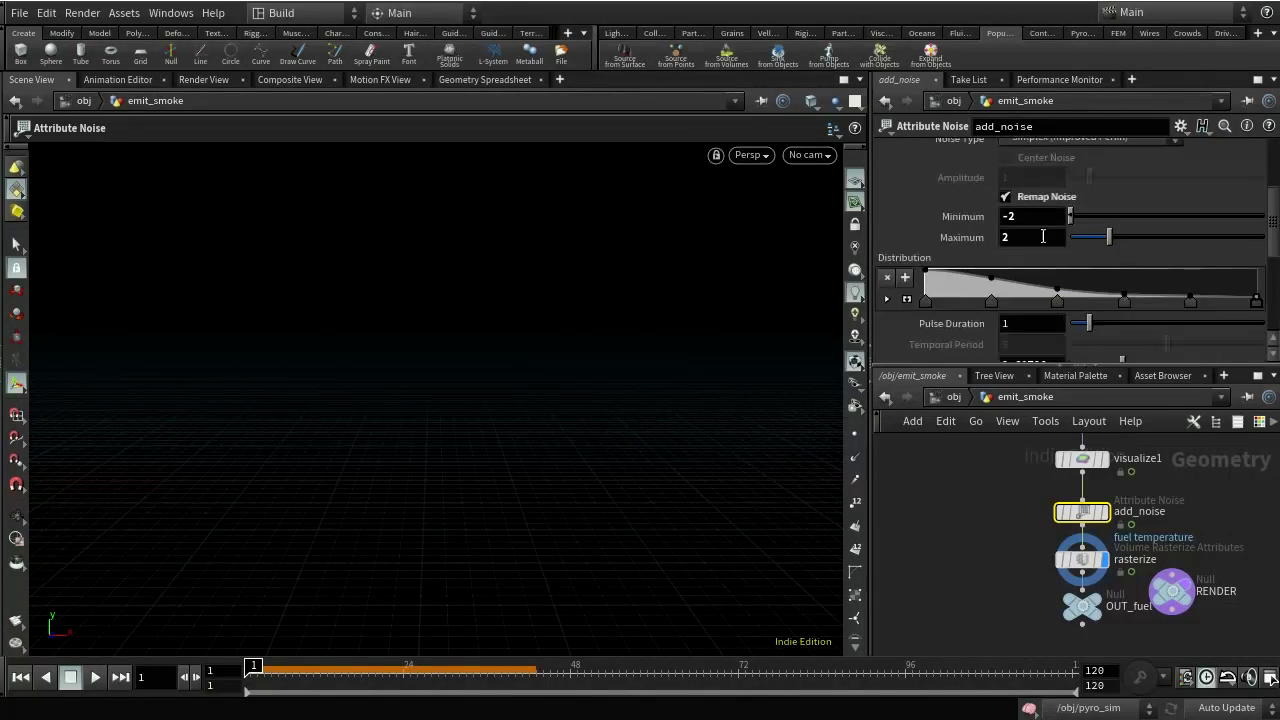
scroll(1042, 202, up, 2)
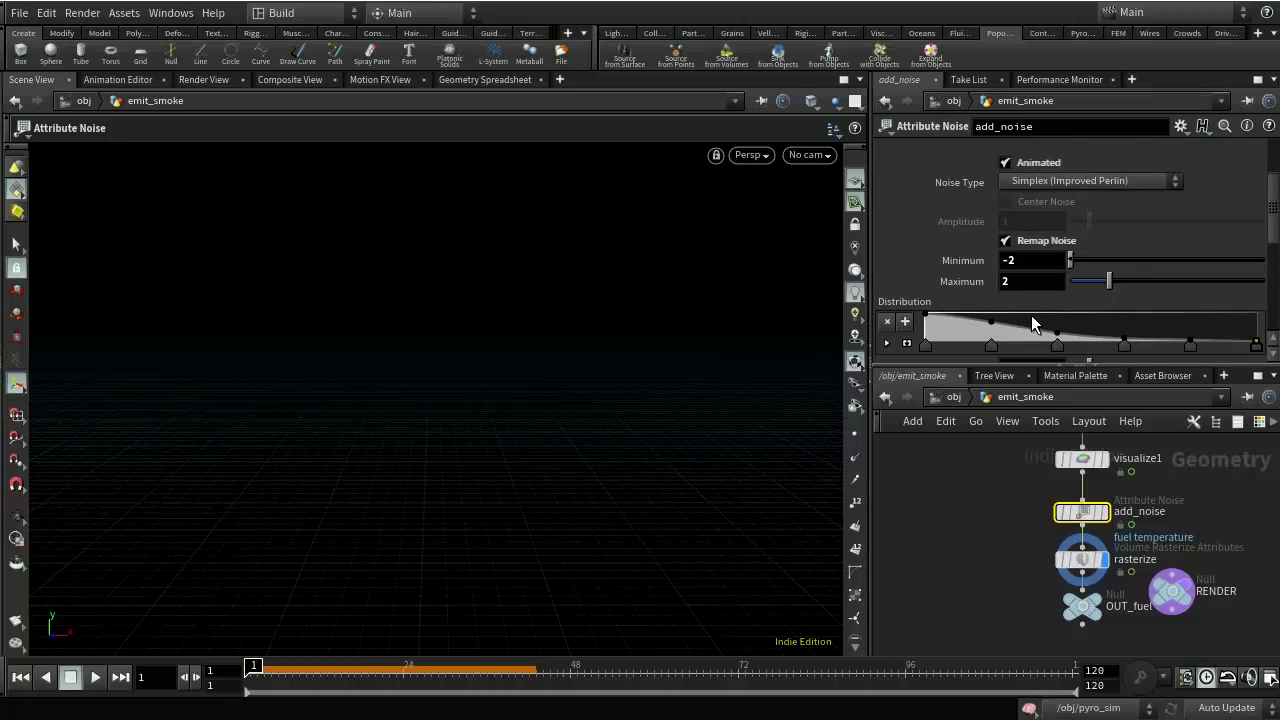
- Review the add_noise settings and enable the Post-Process Minimum at 0
scroll(1032, 291, up, 4)
scroll(1086, 292, down, 2)
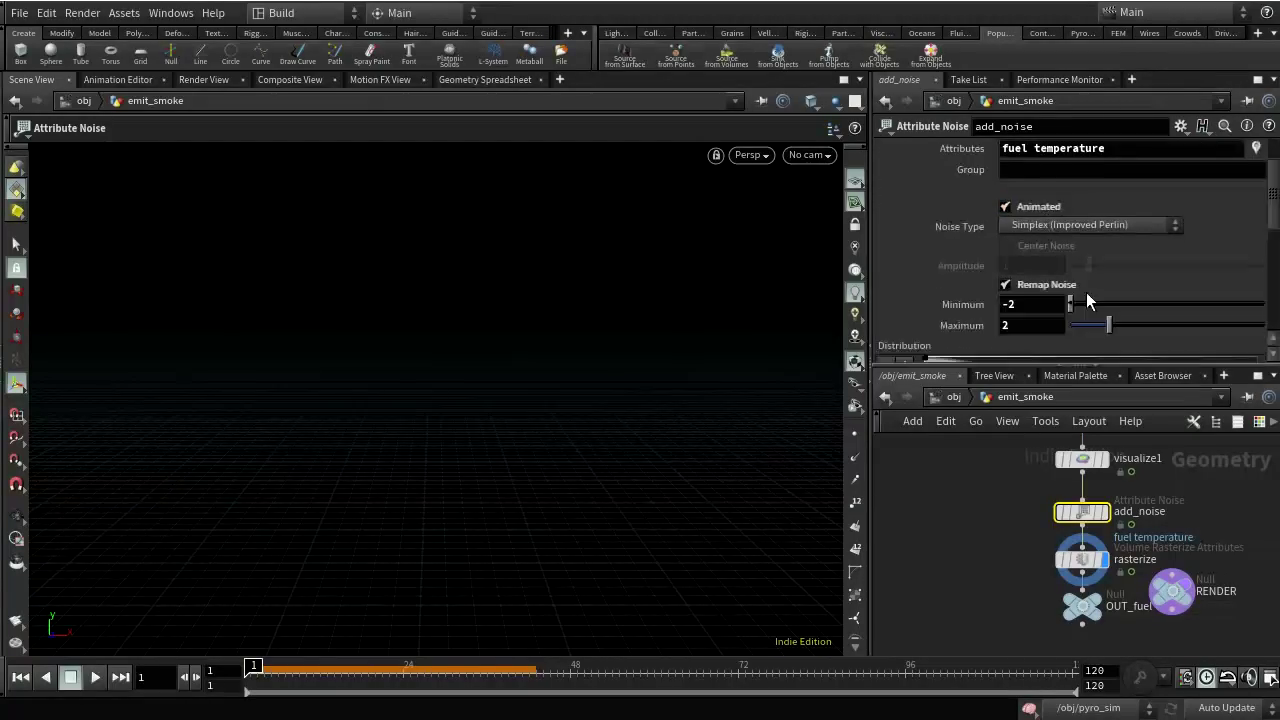
scroll(1100, 290, down, 5)
scroll(1110, 285, down, 3)
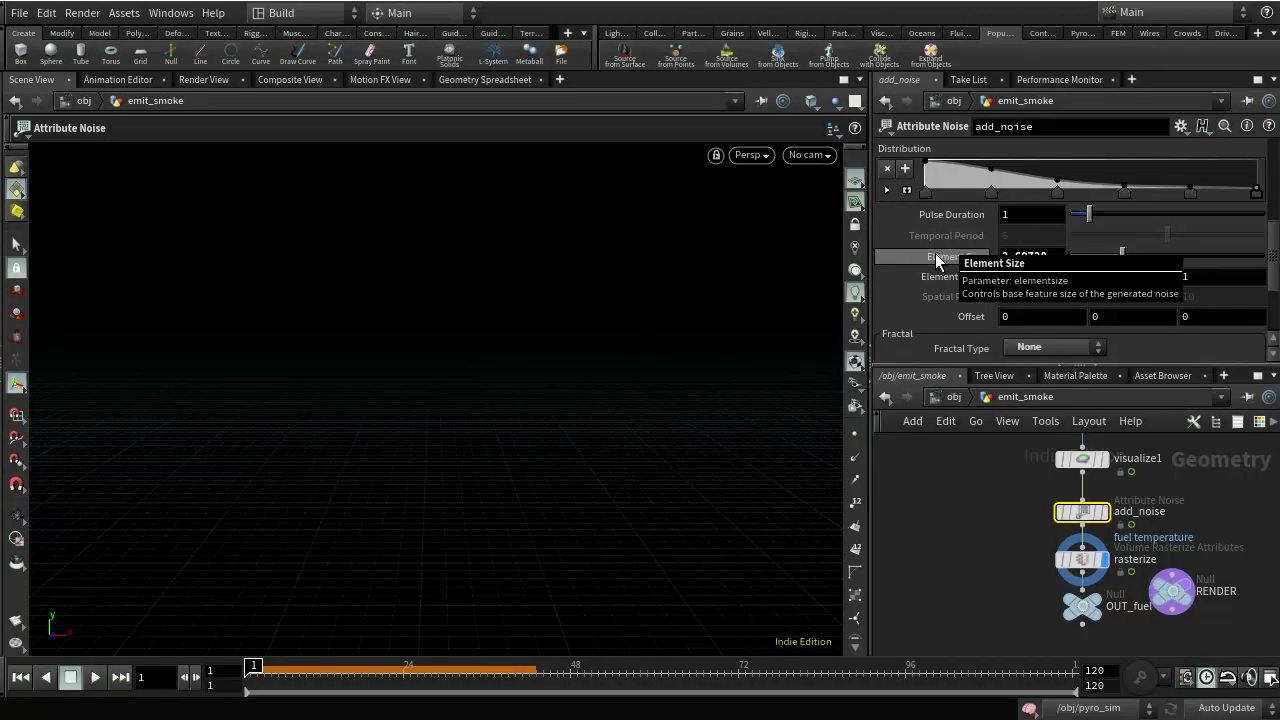
scroll(1052, 307, down, 2)
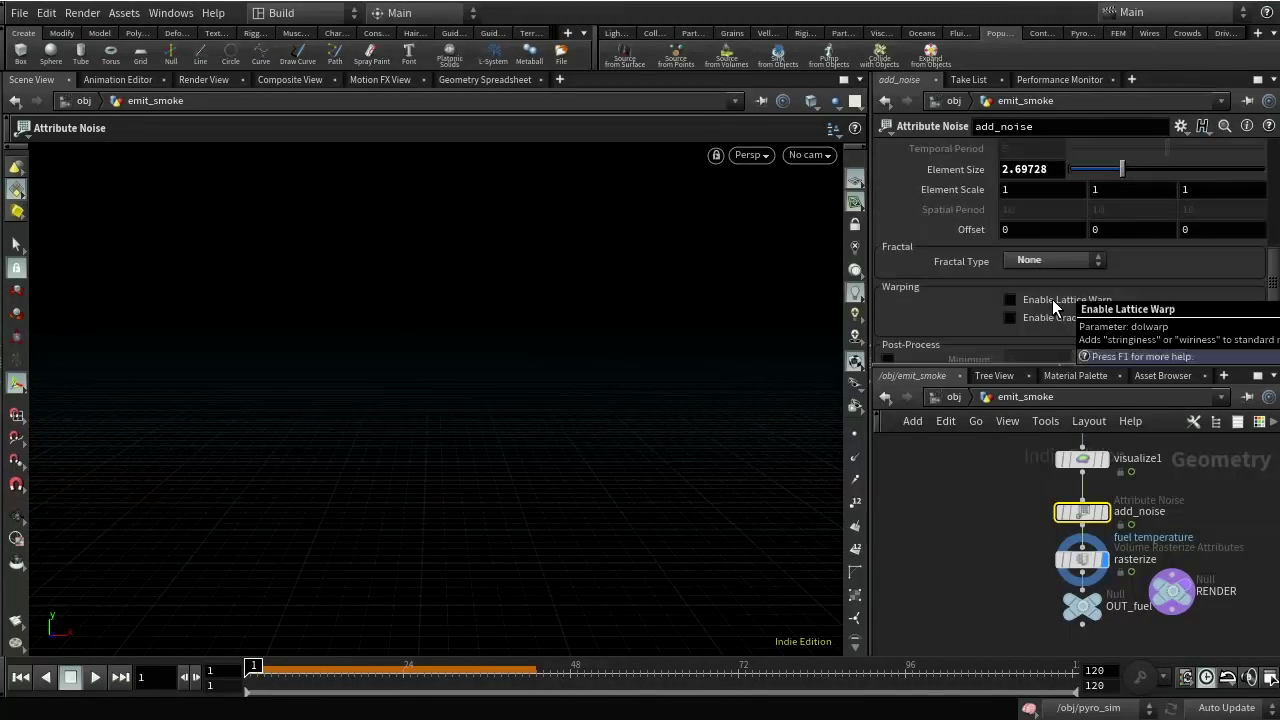
scroll(1052, 299, down, 2)
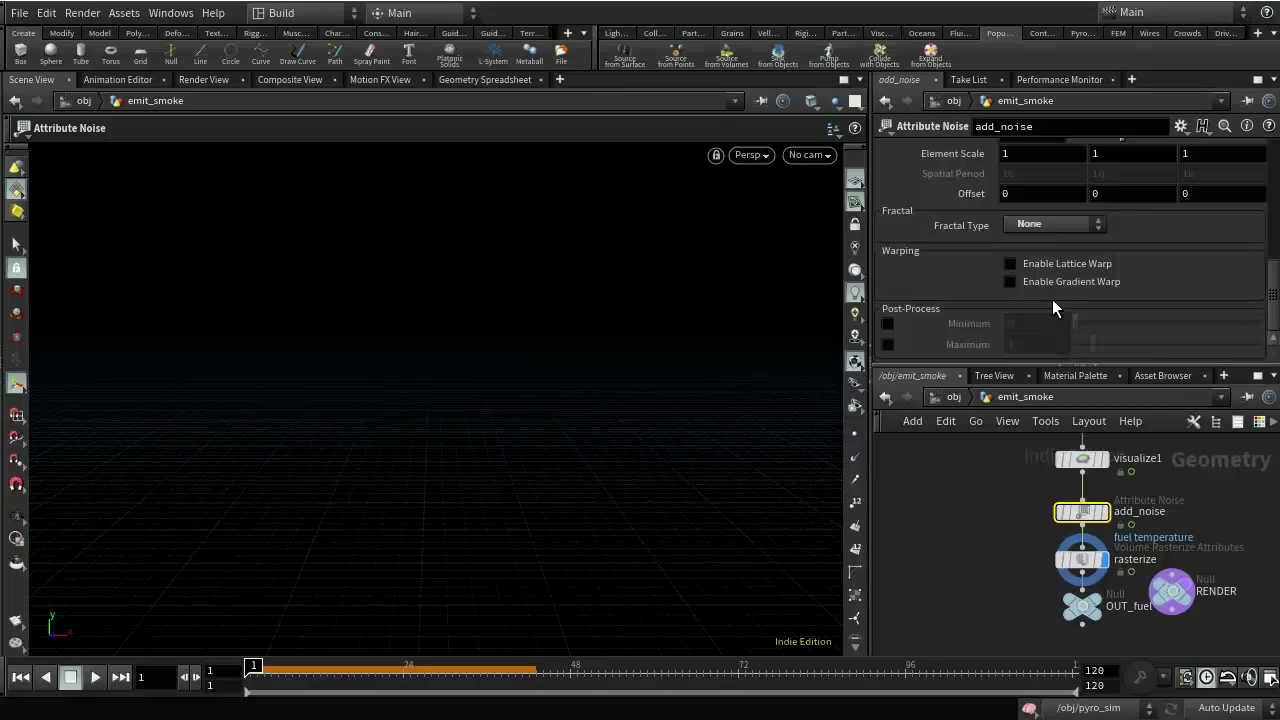
click(887, 324)
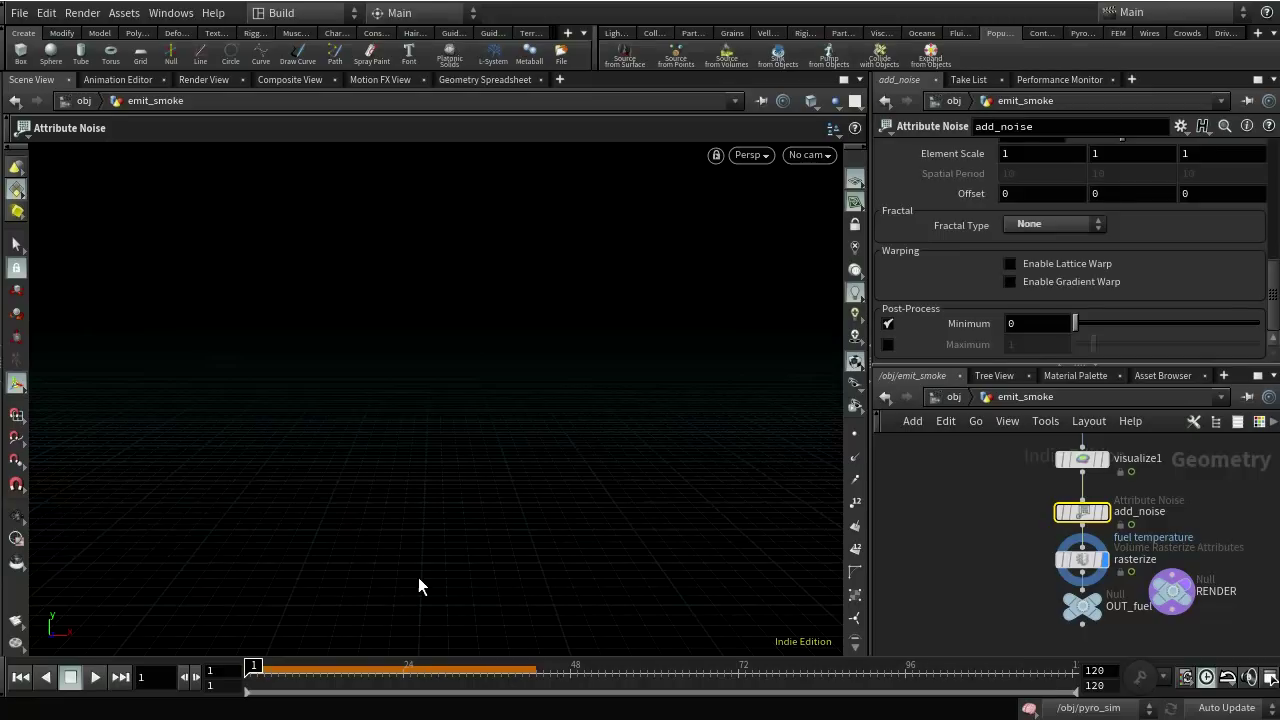
- Move to frame 8 and examine the rasterized fuel volume and its velocity lines in the viewport
click(298, 658)
key(Escape)
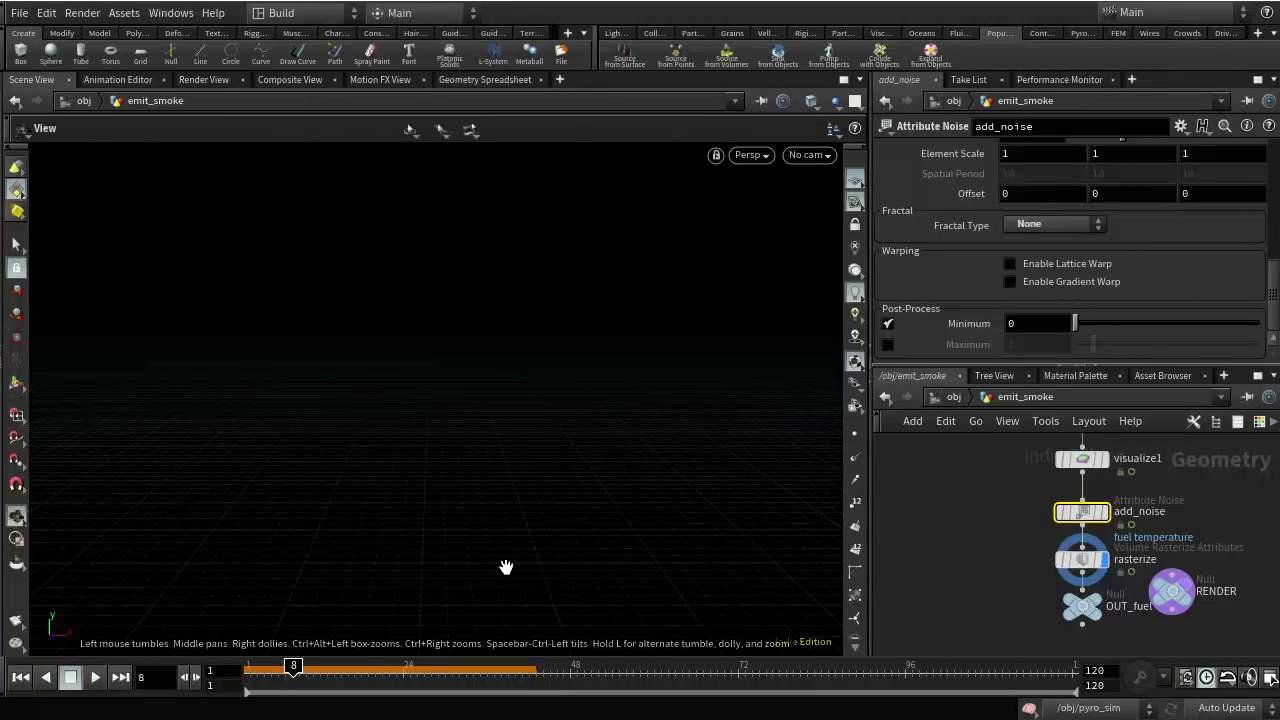
right_drag(486, 543, 579, 422)
scroll(578, 422, down, 6)
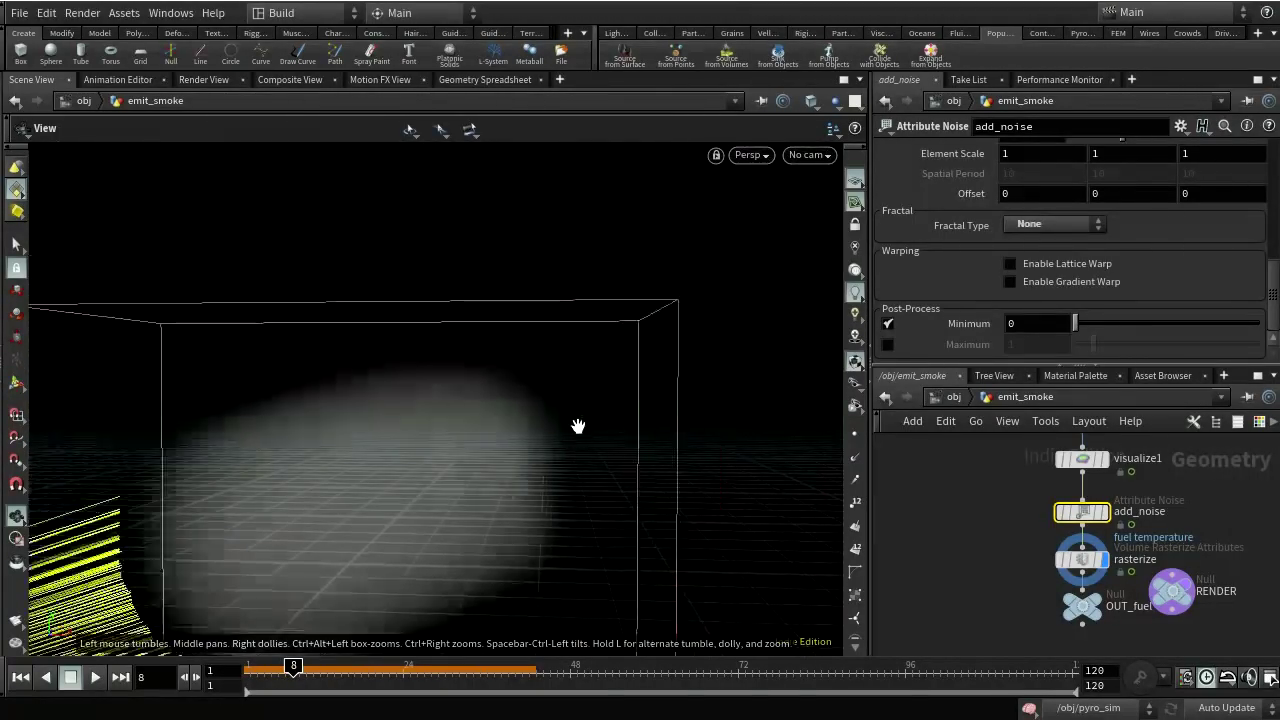
key(Return)
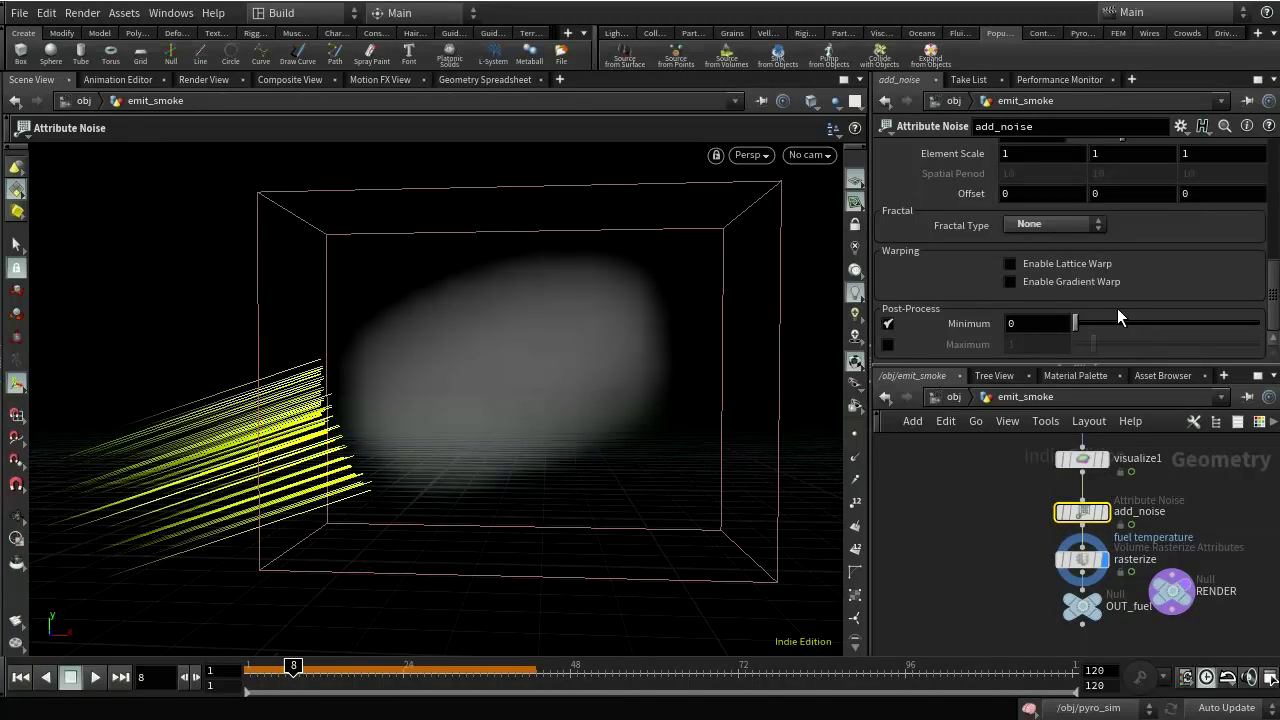
key(Escape)
scroll(571, 403, down, 10)
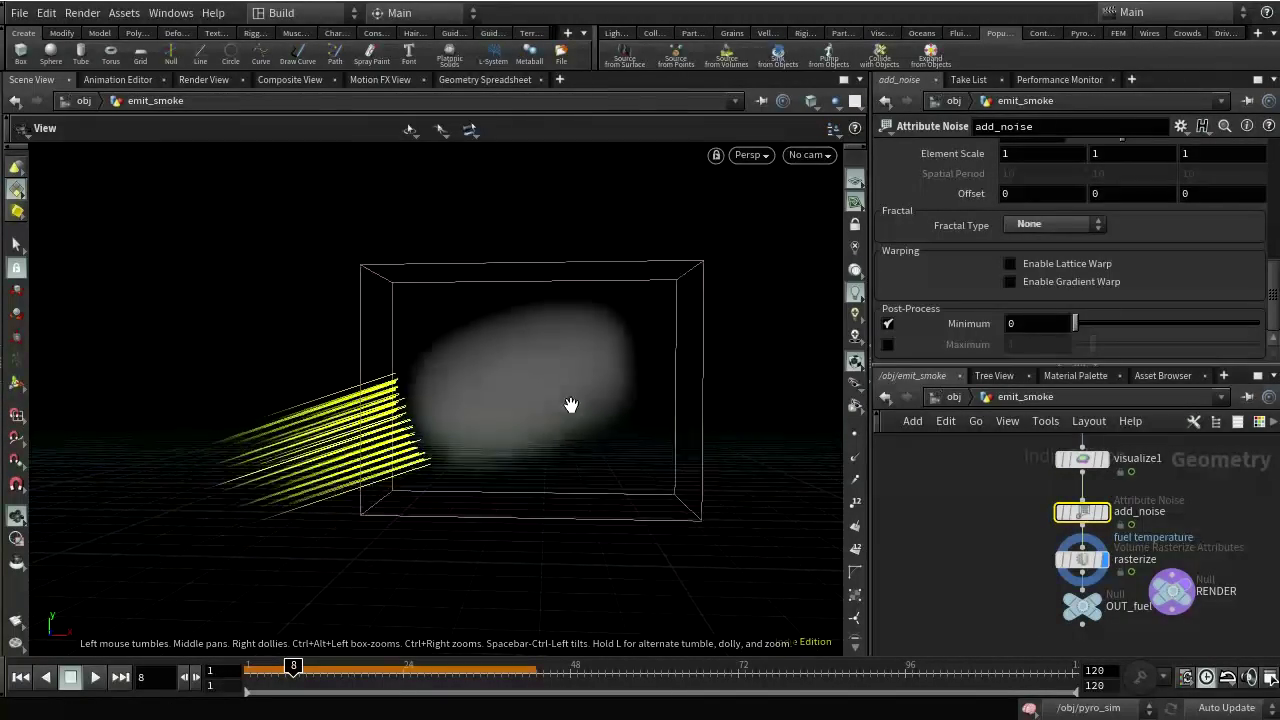
scroll(636, 340, down, 3)
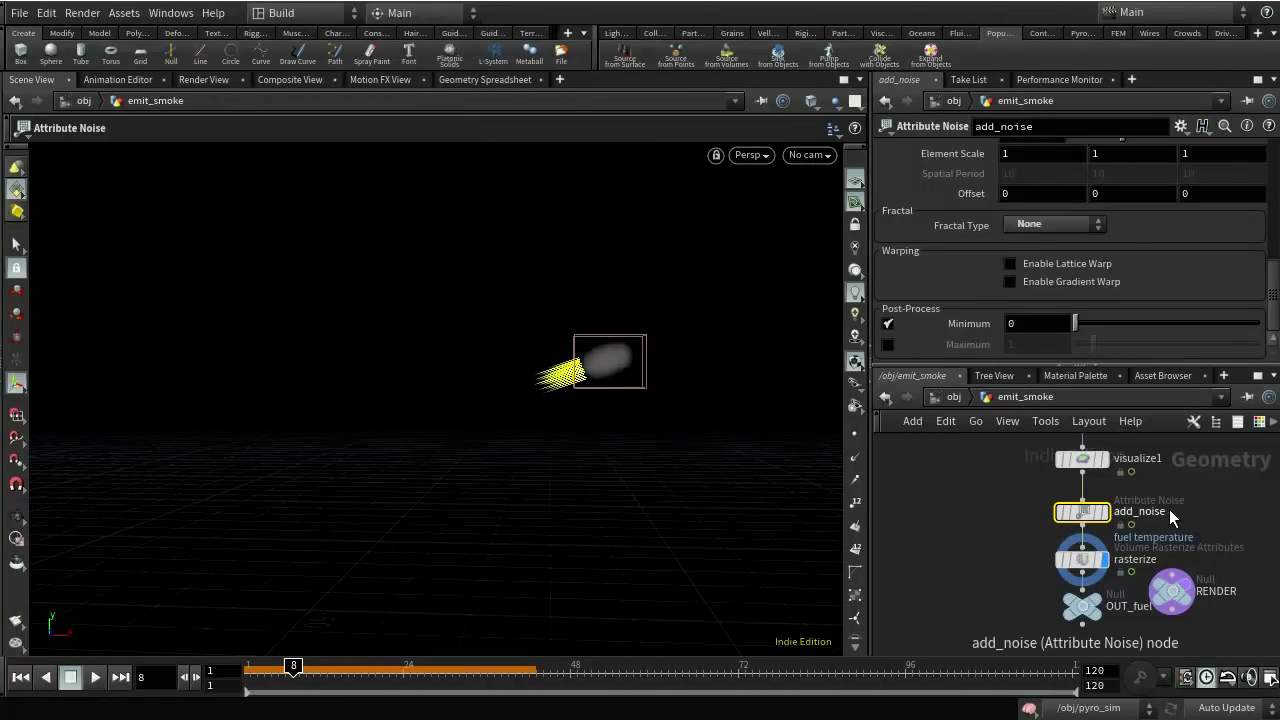
- Bypass the visualize1 node to hide the velocity lines and select the rasterize node
scroll(1169, 509, up, 2)
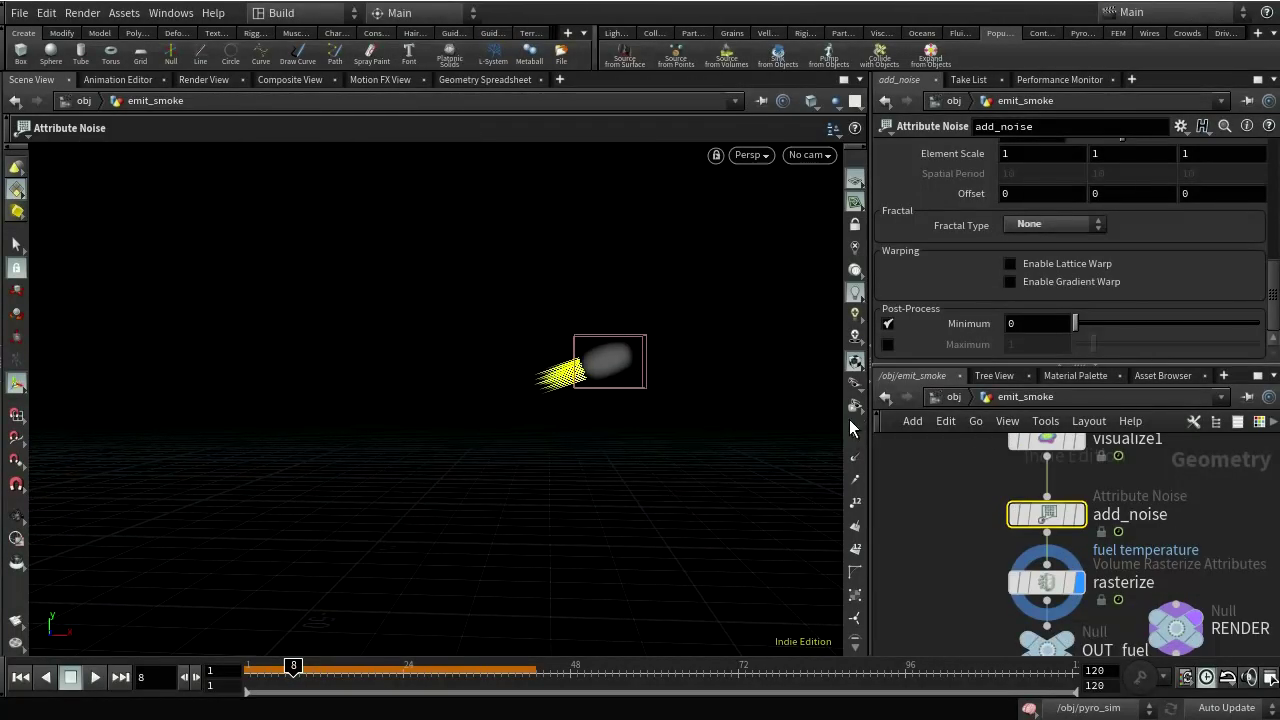
click(1046, 442)
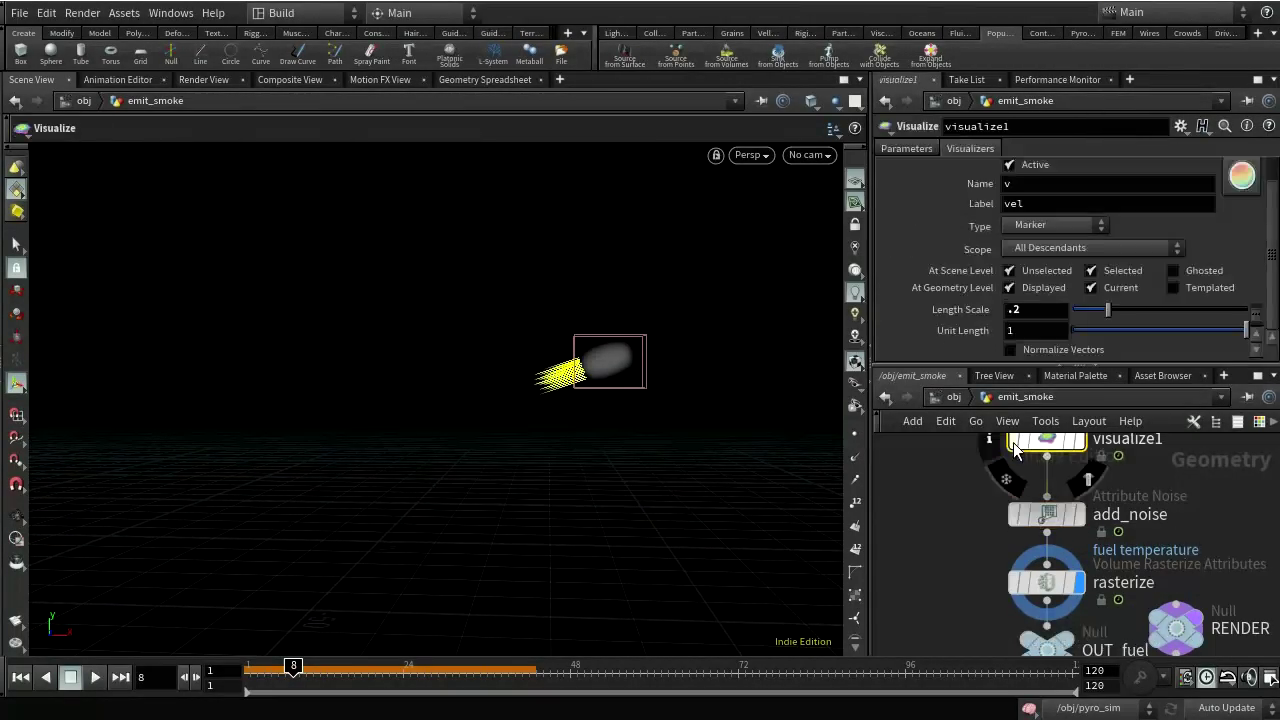
scroll(1185, 602, up, 3)
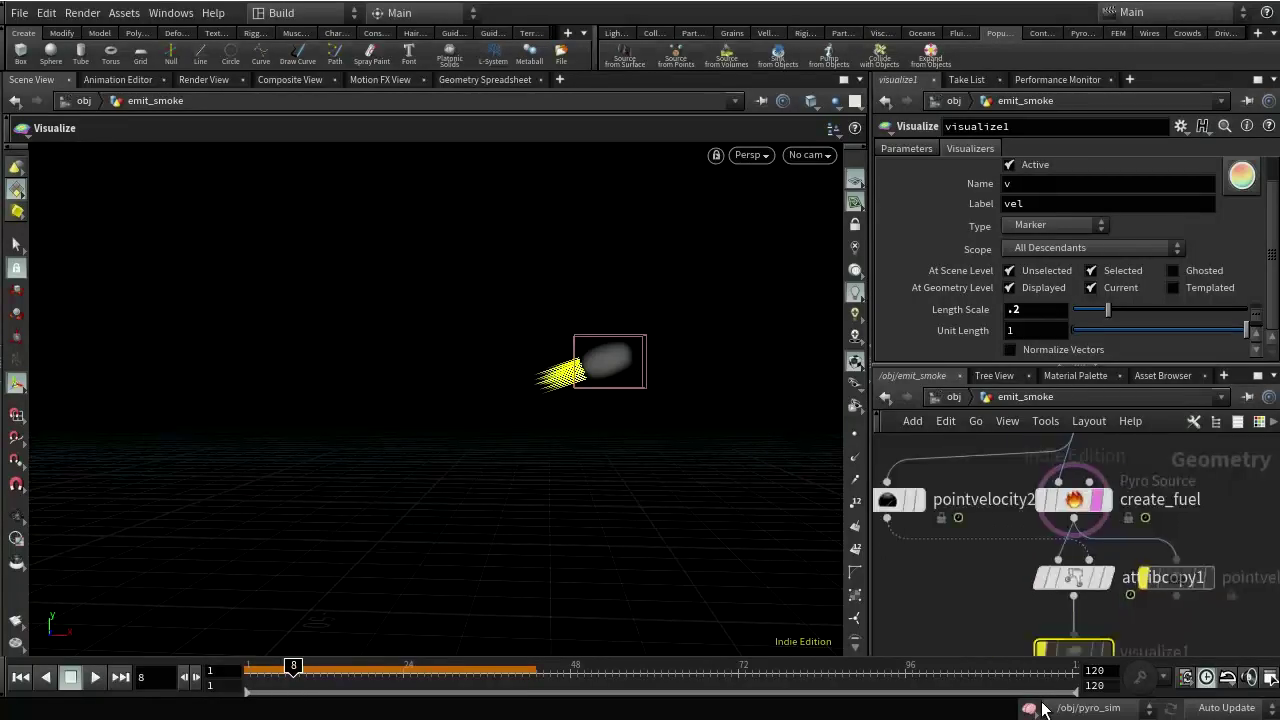
middle_drag(985, 555, 950, 385)
middle_drag(1165, 511, 1148, 463)
scroll(1040, 560, up, 2)
click(1016, 580)
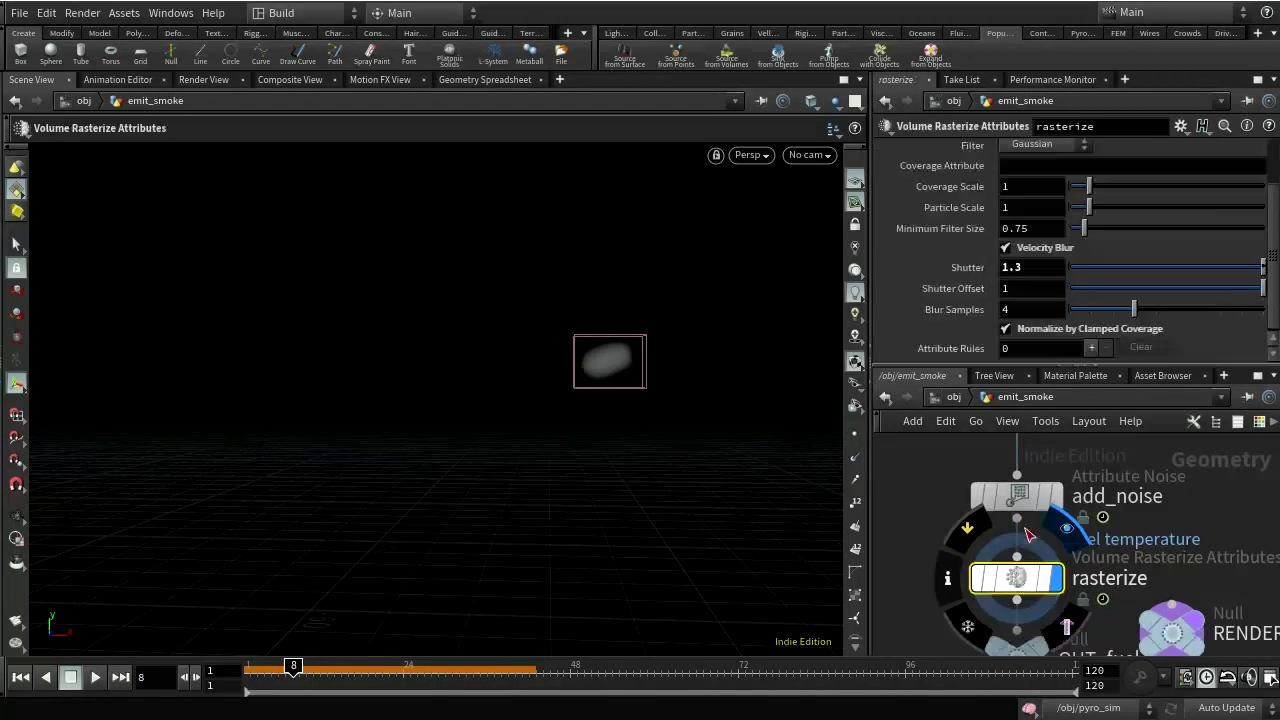
- Select add_noise, move to frame 12 and examine the fuel volume up close
click(1028, 503)
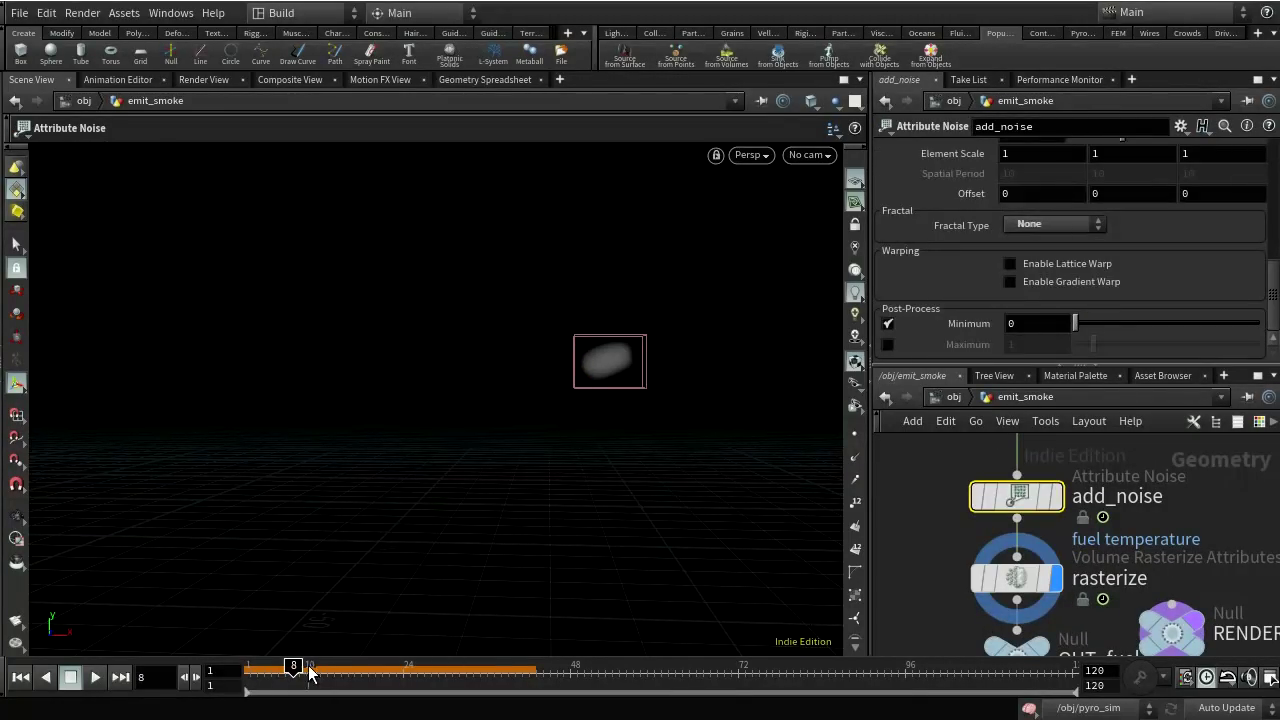
mouse_move(305, 664)
mouse_down()
mouse_move(429, 664)
mouse_move(286, 666)
mouse_move(346, 666)
mouse_move(320, 679)
mouse_up()
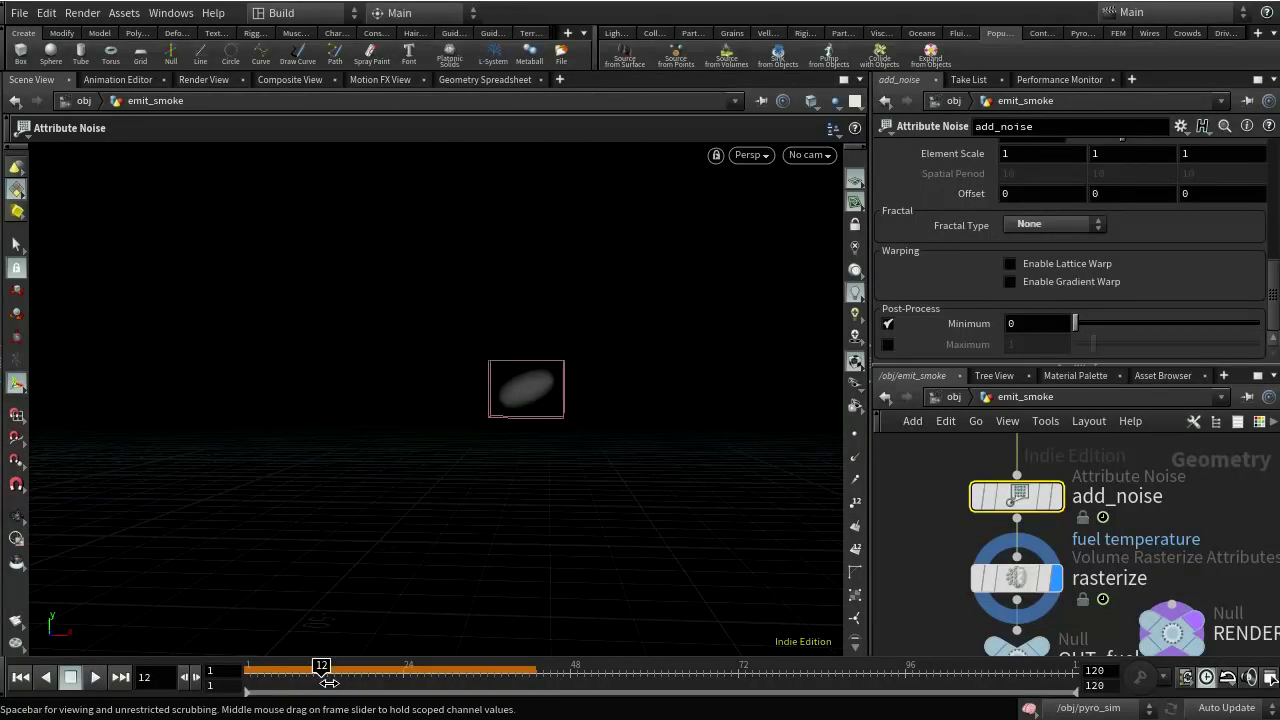
scroll(576, 469, up, 2)
drag(571, 466, 481, 347)
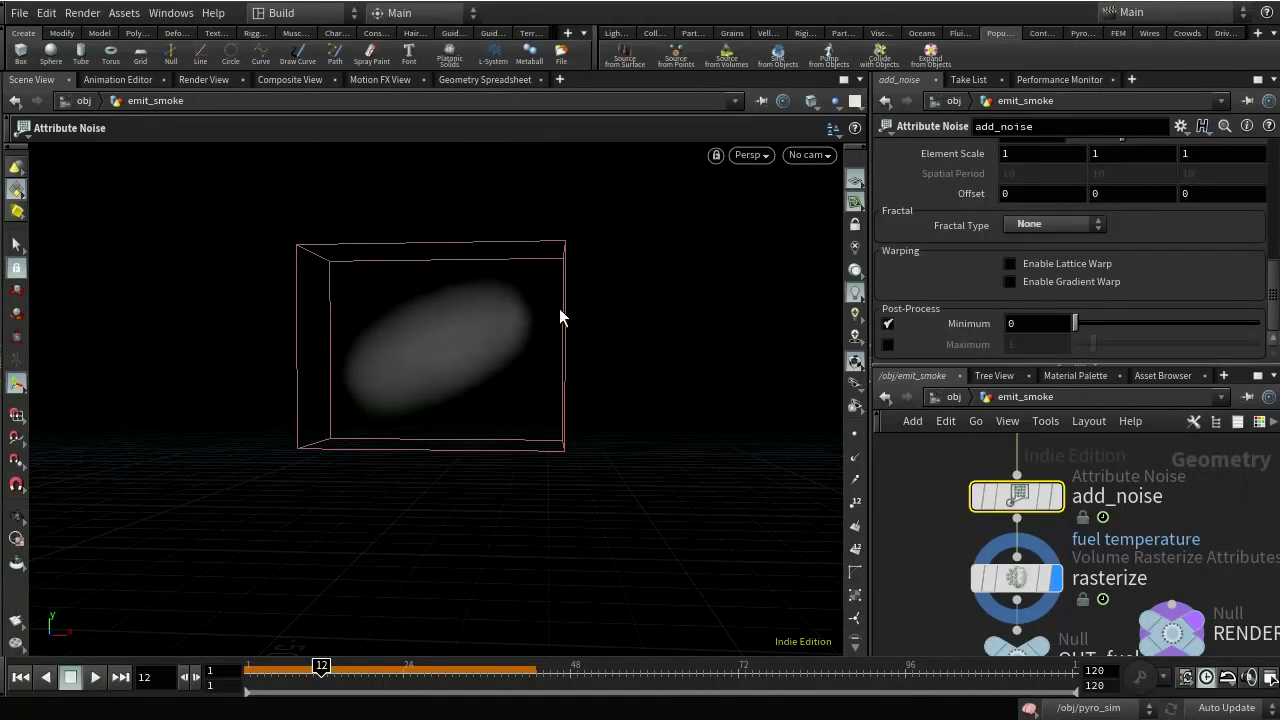
- Try an Element Size of 0.5 on the add_noise node, and finally set it to 0.1
mouse_move(1030, 482)
scroll(1117, 271, up, 3)
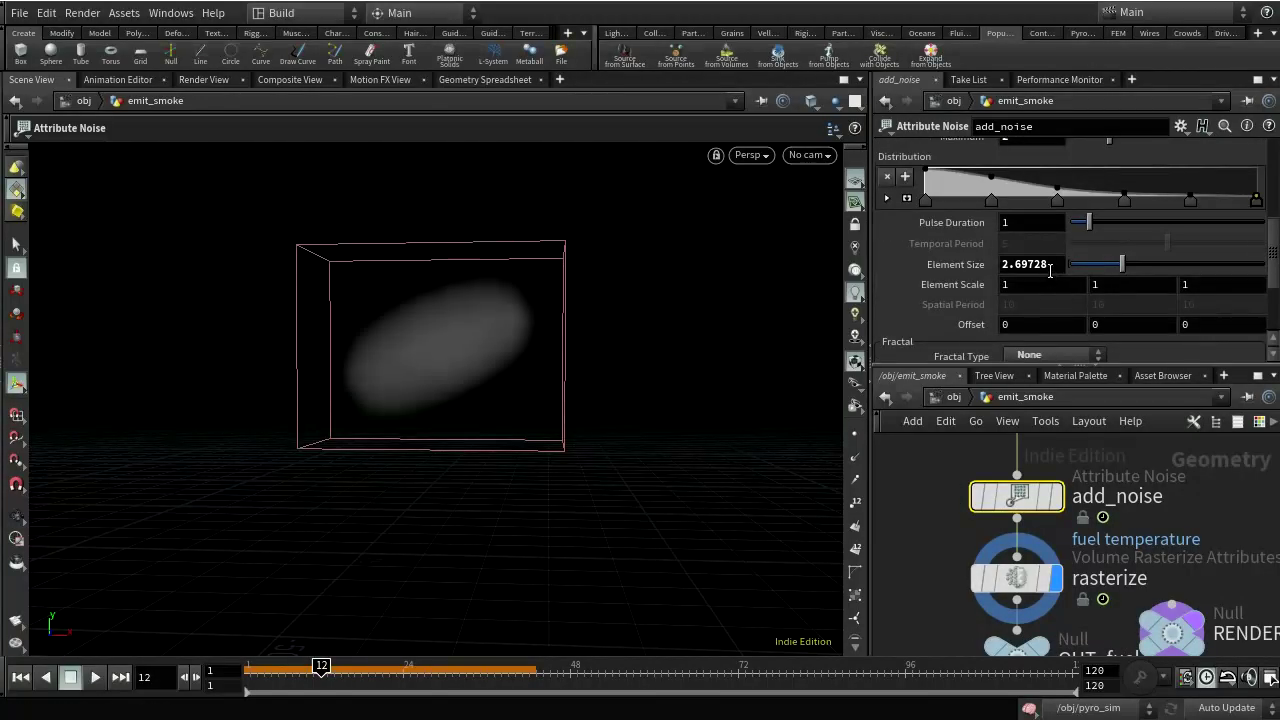
click(1048, 266)
text(.5)
key(Return)
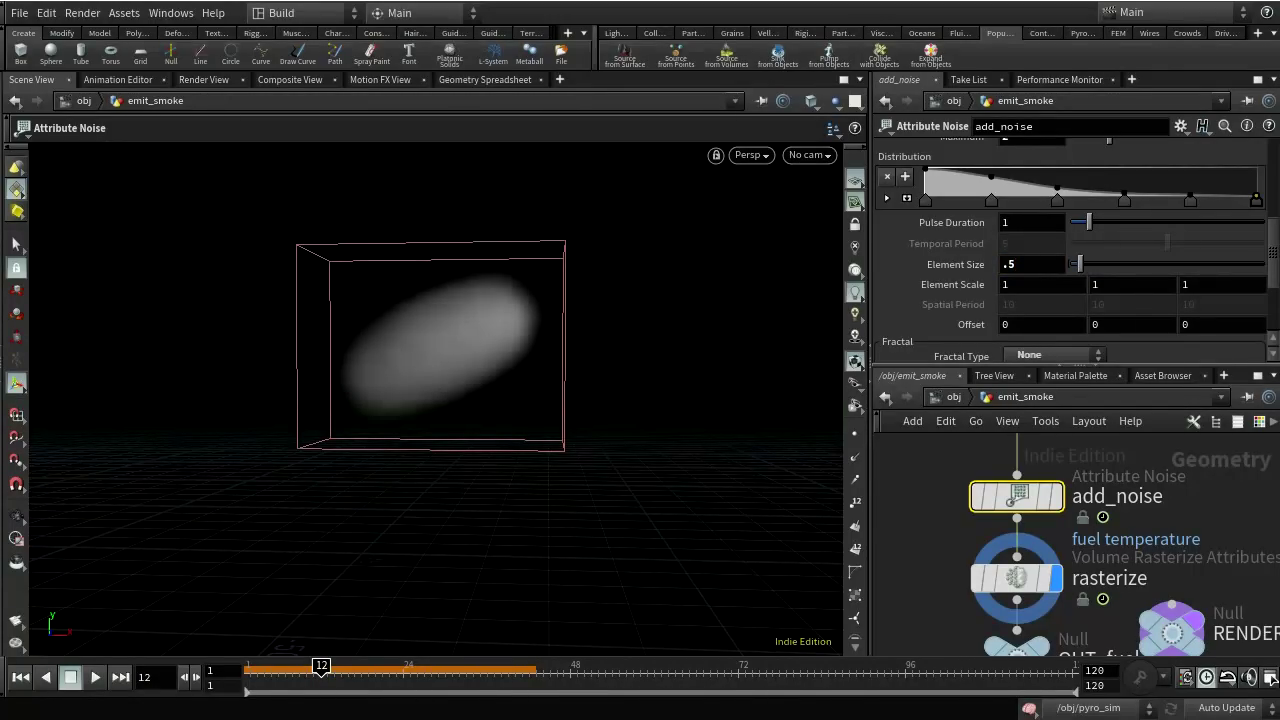
click(1030, 272)
text(1)
key(Return)
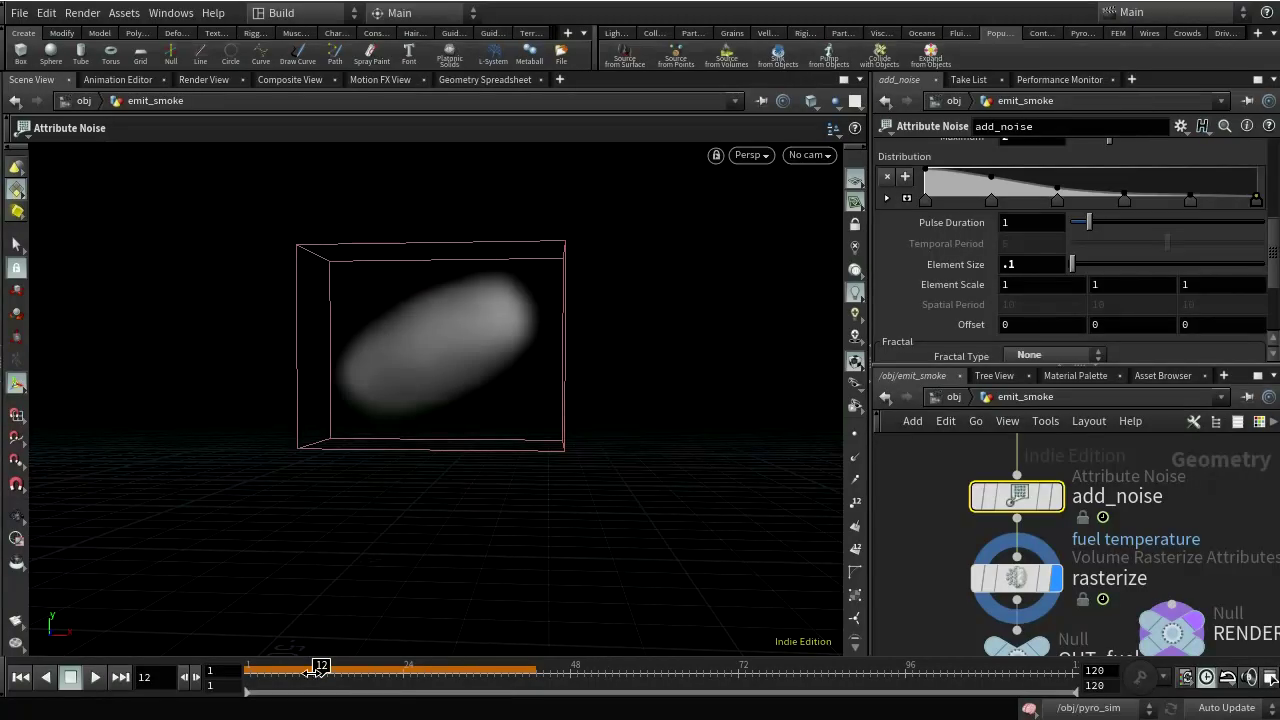
- Rewind to frame 1, enter the pyro_sim network and show the Simulation parameters of pyrosolver1
drag(320, 668, 208, 681)
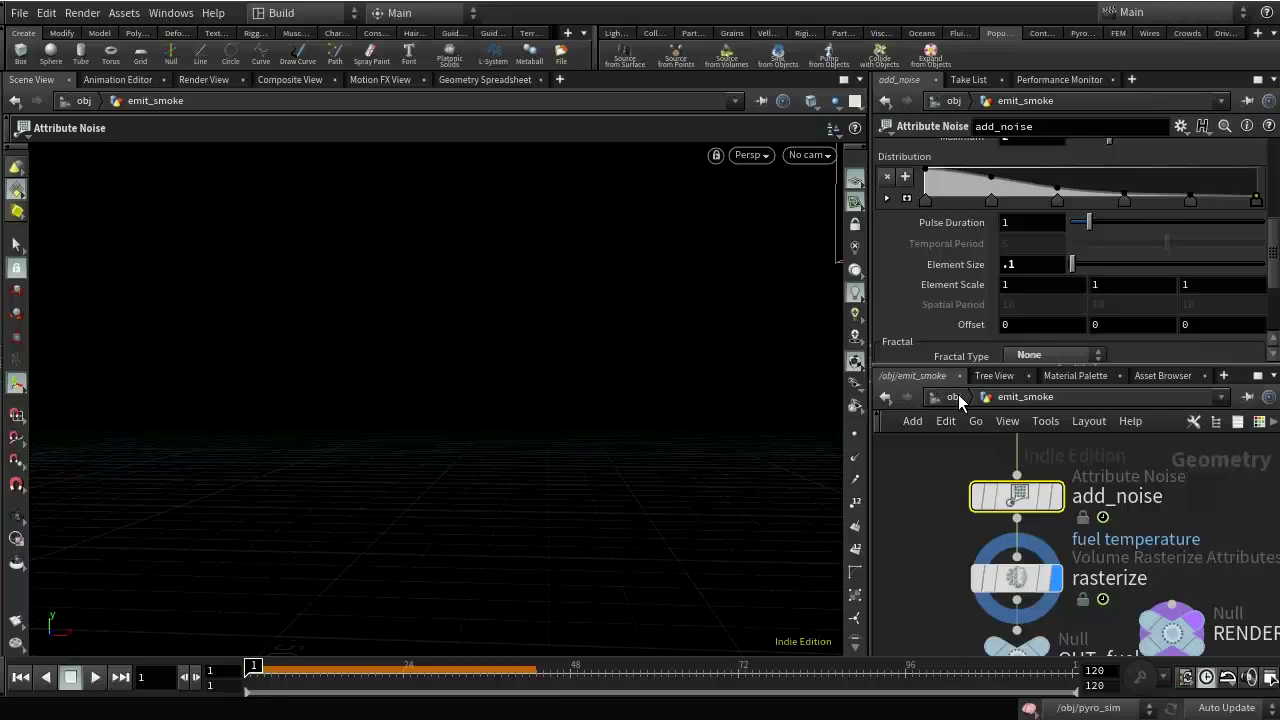
click(955, 397)
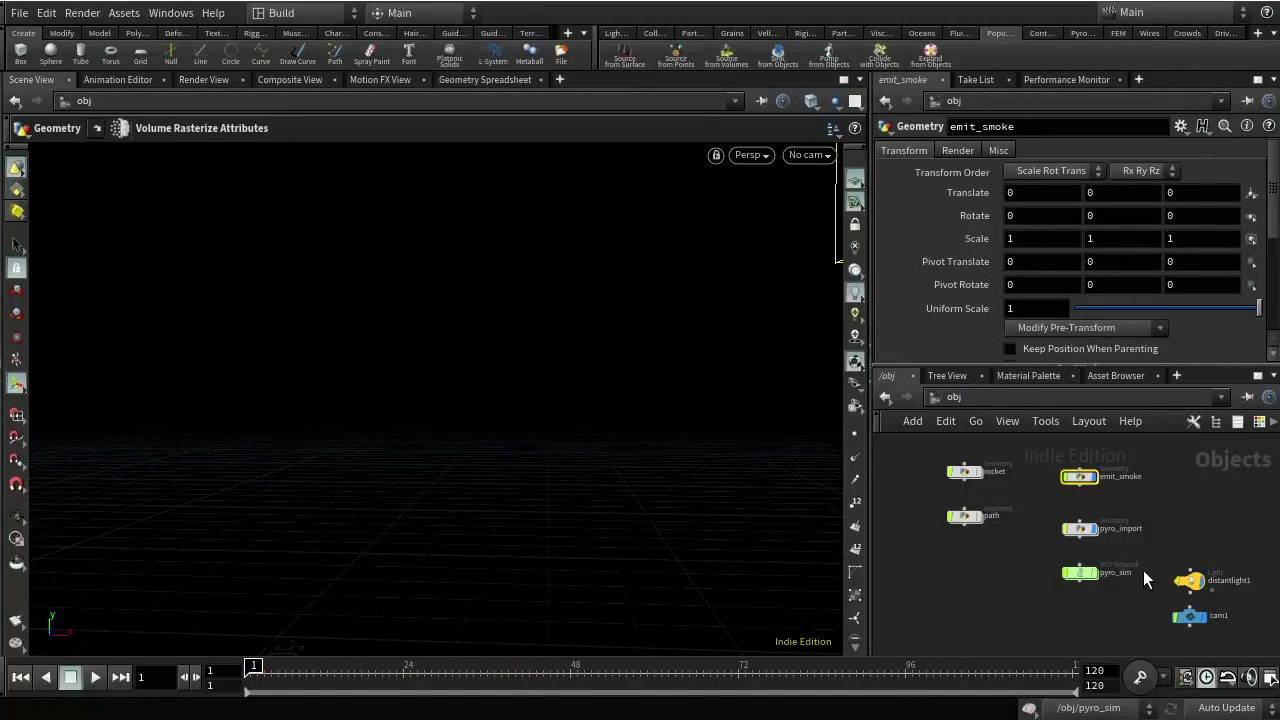
double_click(1115, 572)
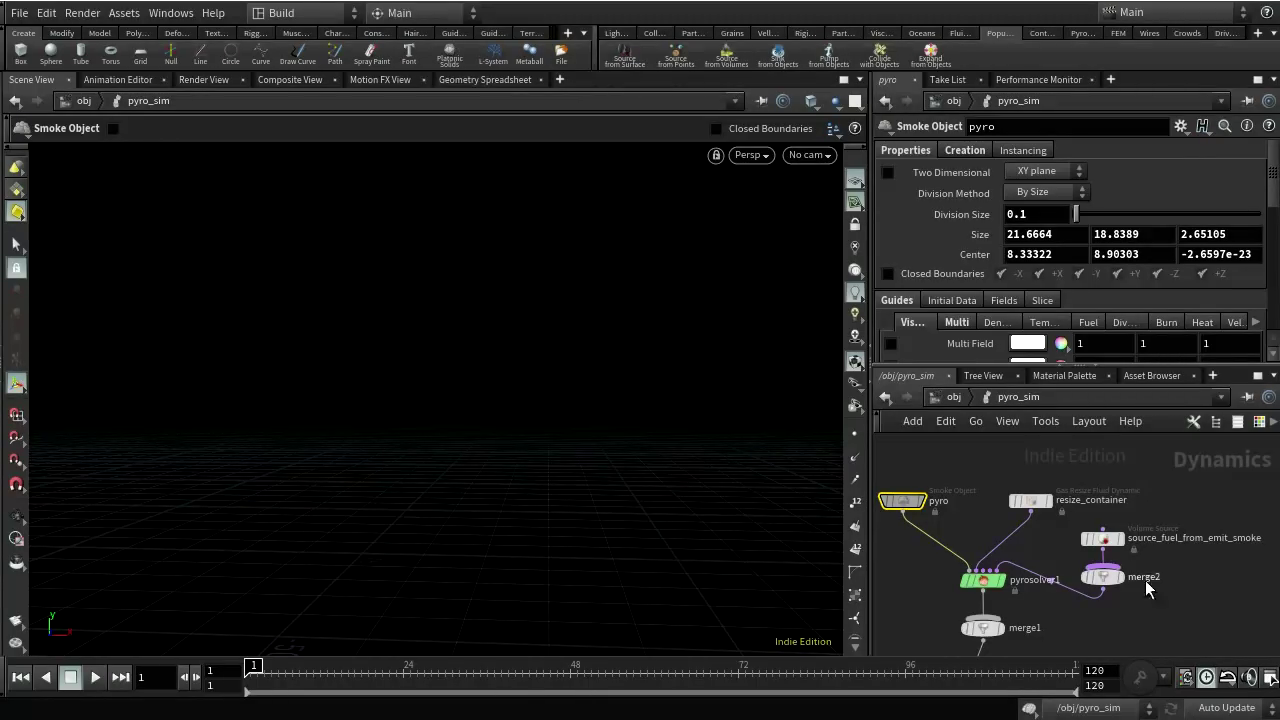
click(981, 581)
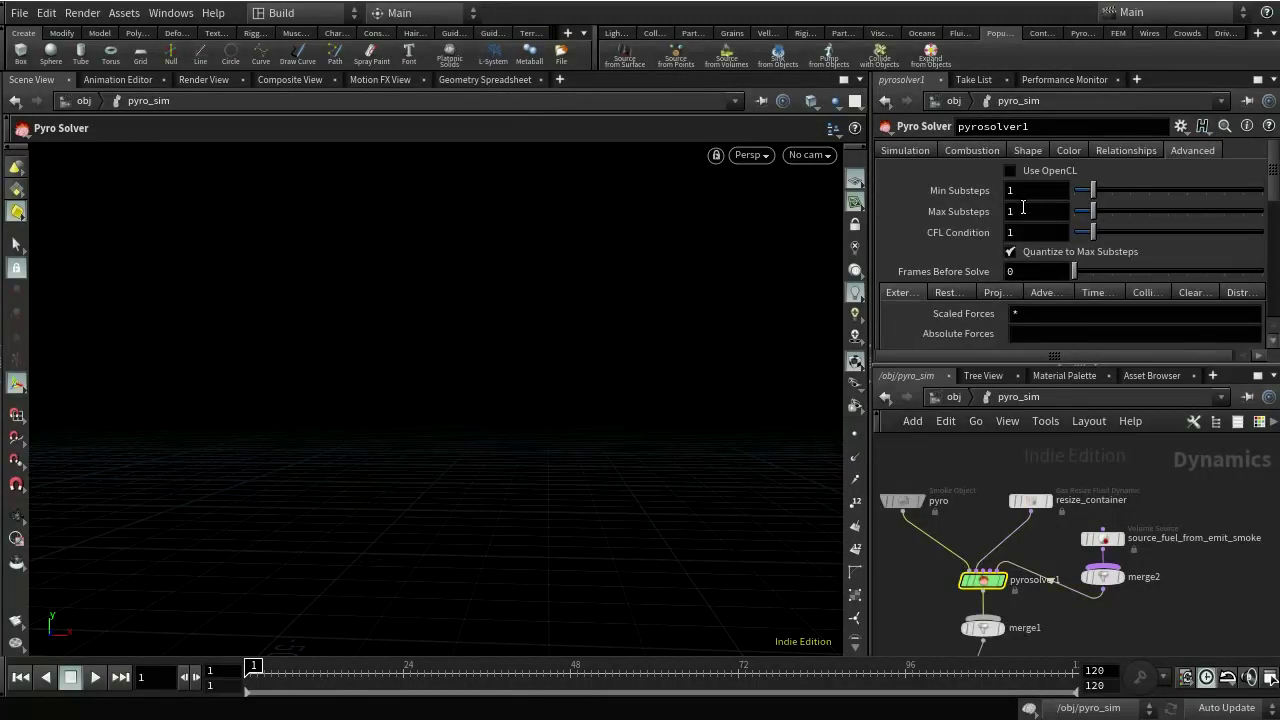
click(906, 151)
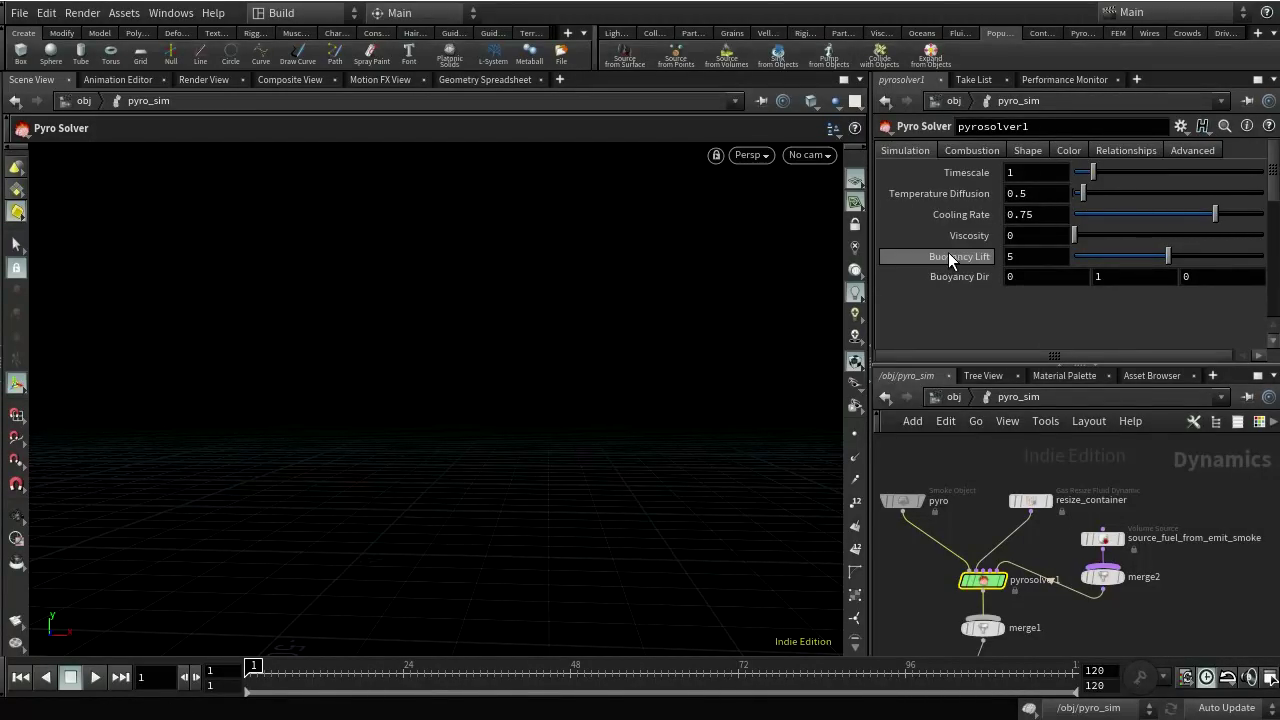
mouse_move(963, 253)
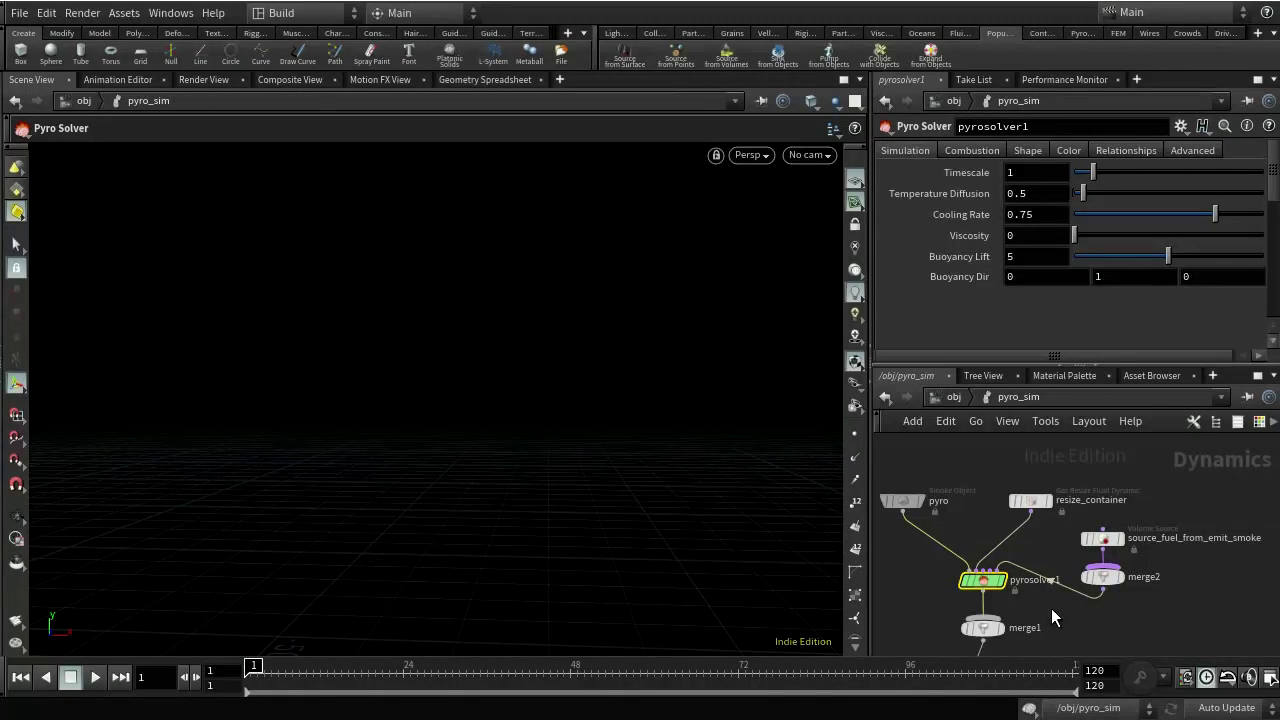
- Bypass the gravity1 node and set the Buoyancy Lift of pyrosolver1 to 0
middle_drag(1068, 636, 1143, 512)
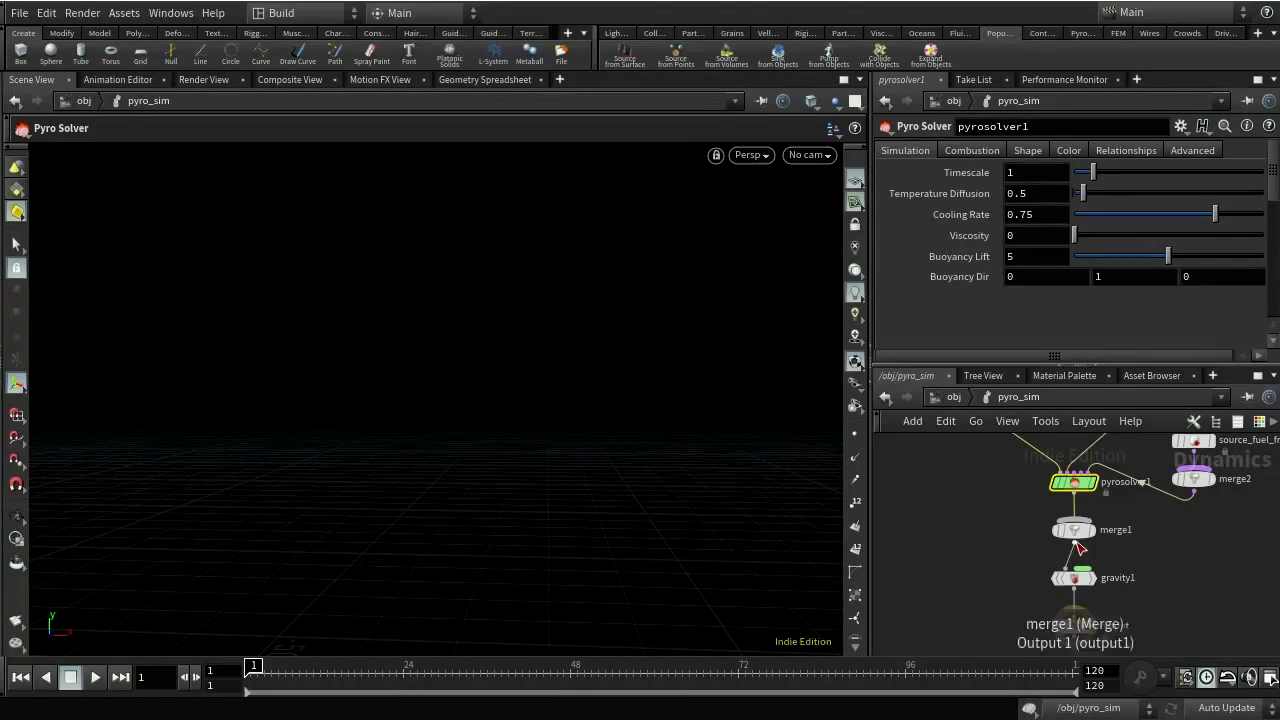
scroll(1102, 584, up, 3)
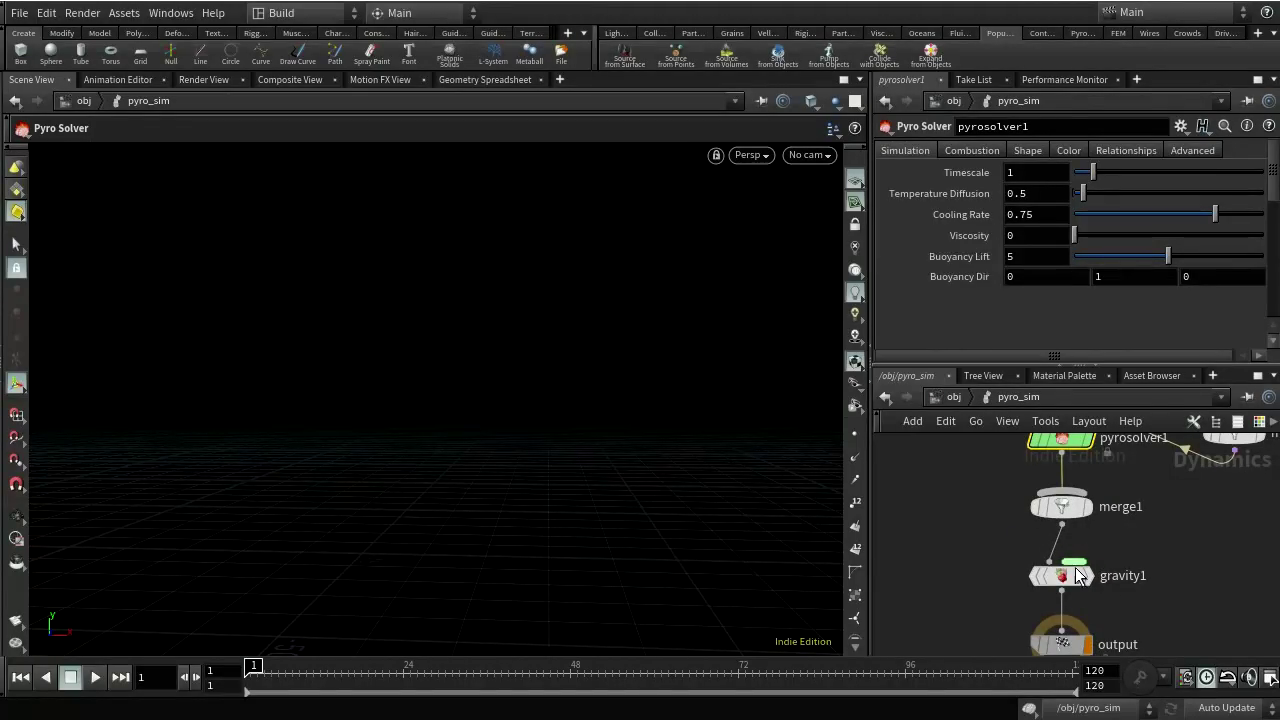
mouse_move(1092, 577)
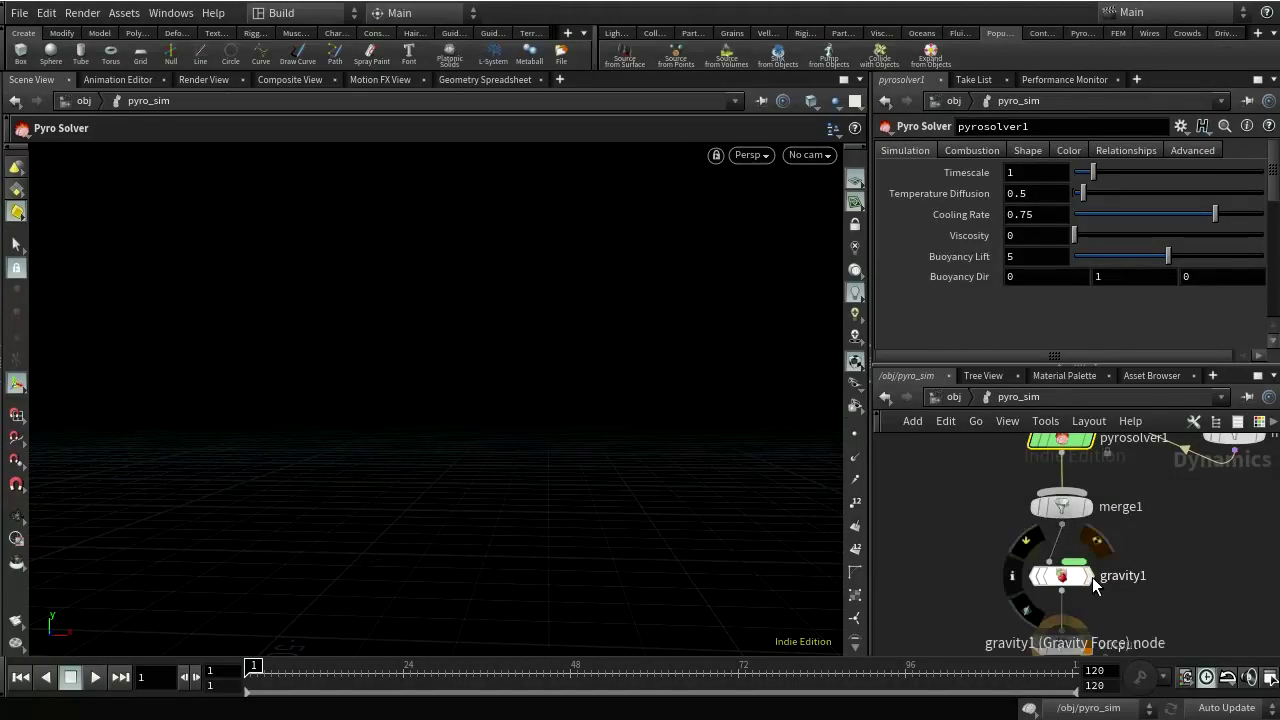
click(1038, 577)
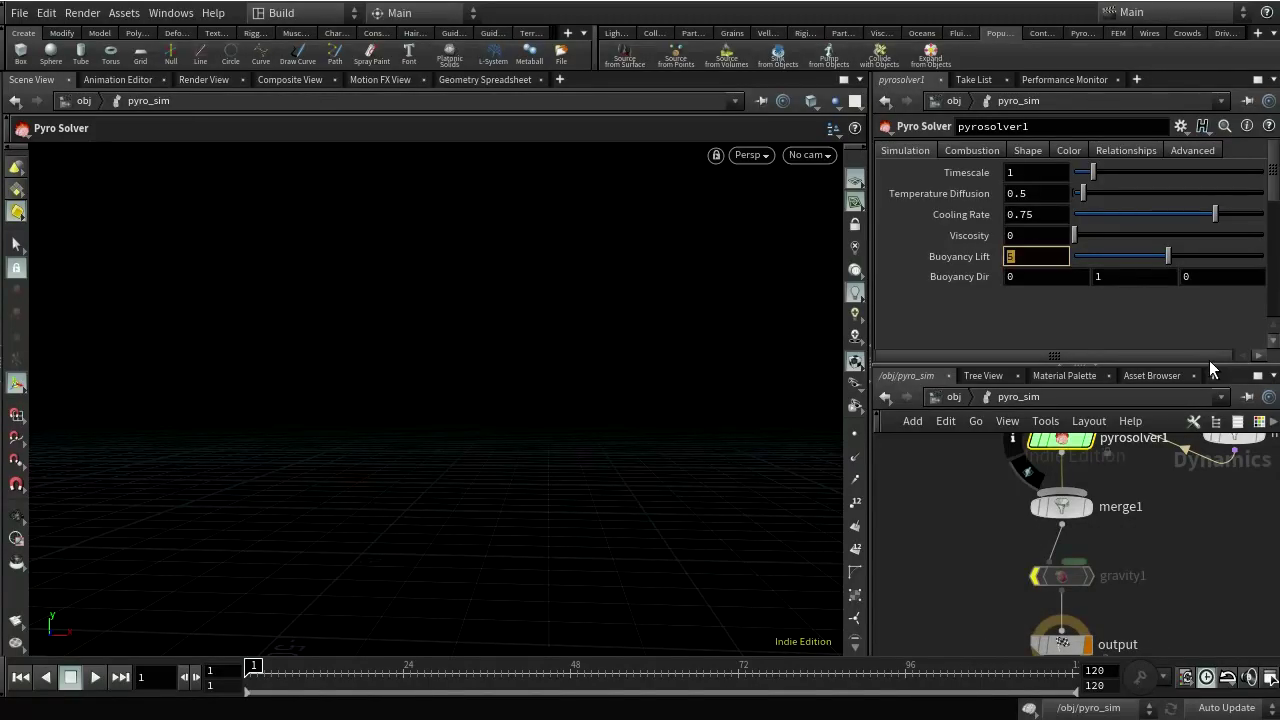
key(Return)
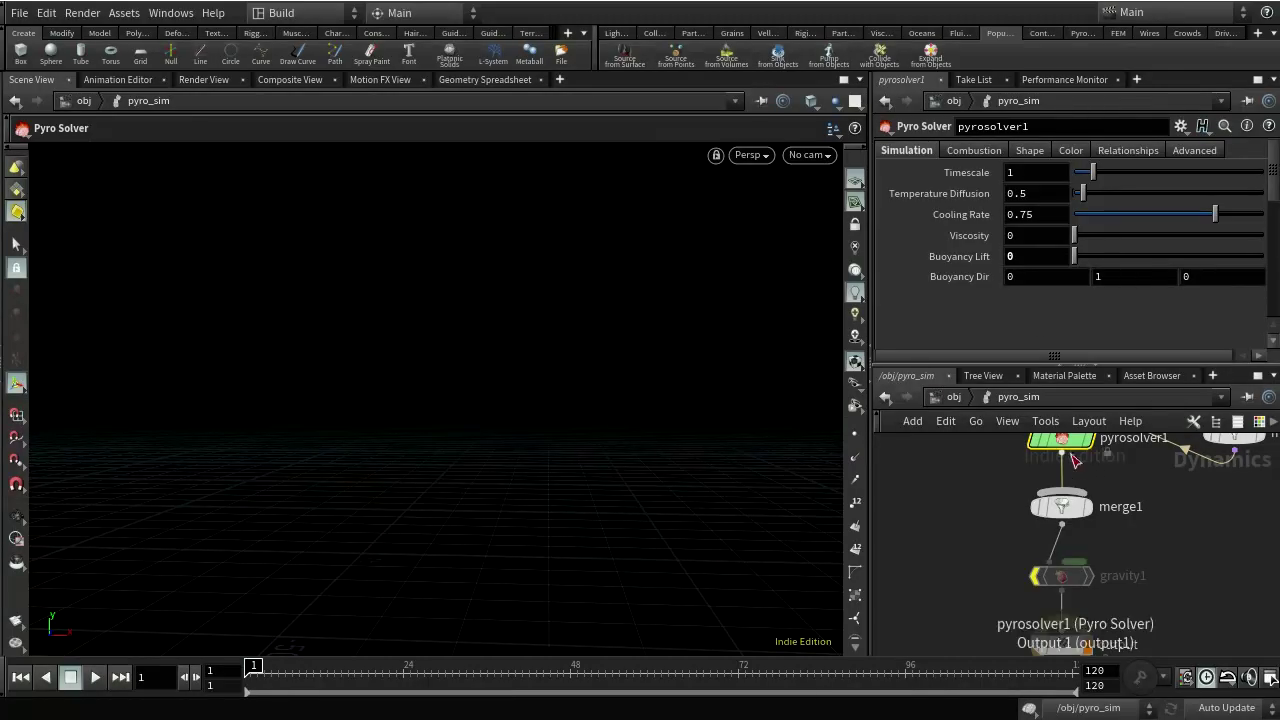
- Disable combustion on pyrosolver1 and show the settings of the source_fuel_from_emit_smoke volume source
click(966, 150)
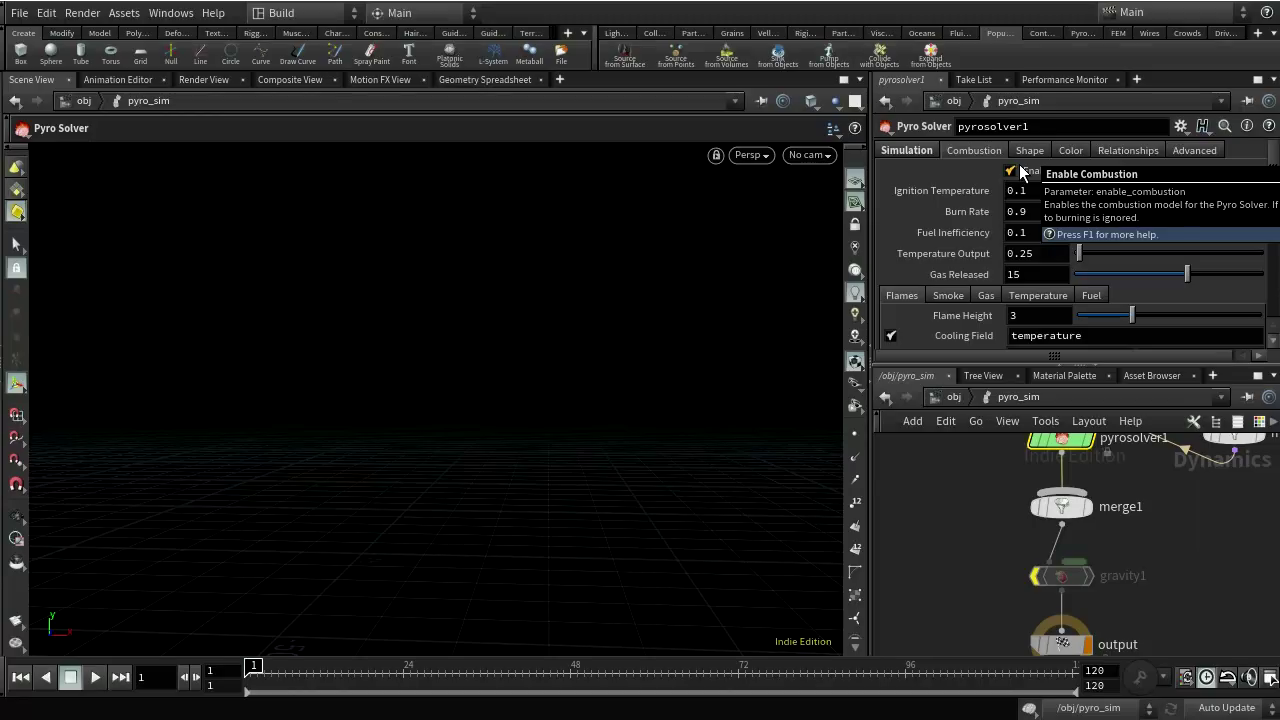
click(1012, 171)
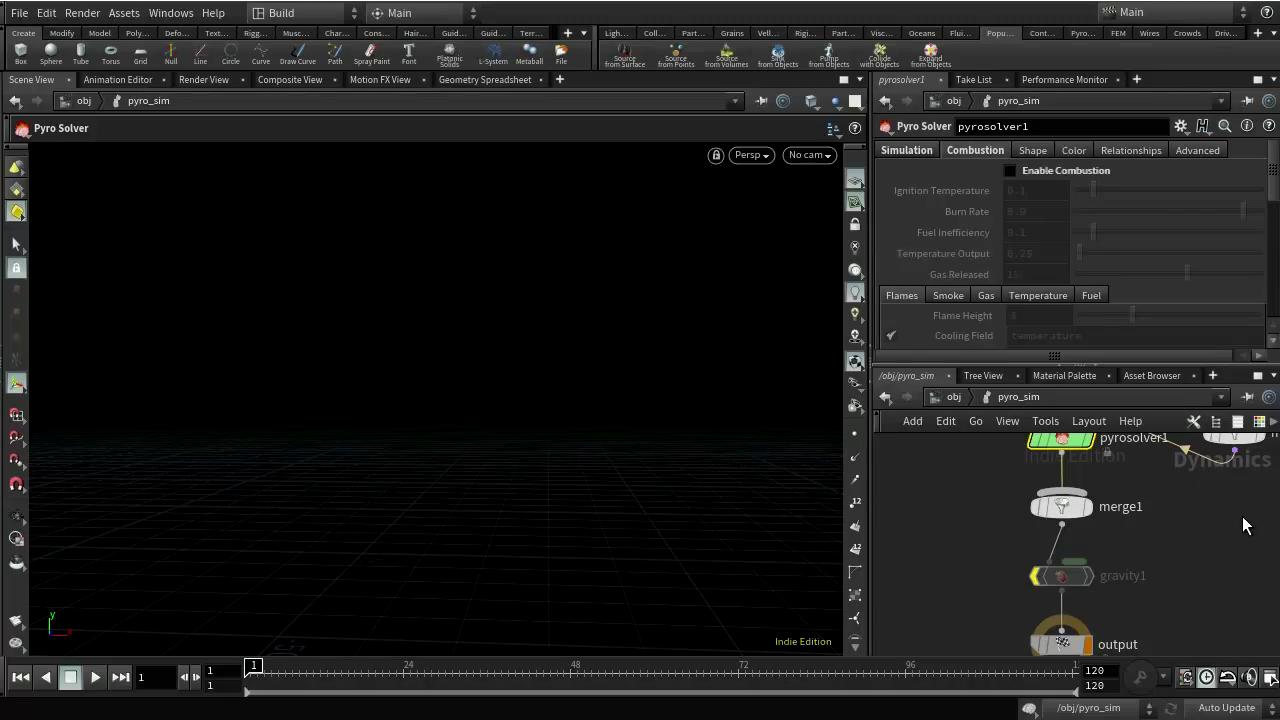
middle_drag(1150, 445, 1071, 640)
click(1152, 575)
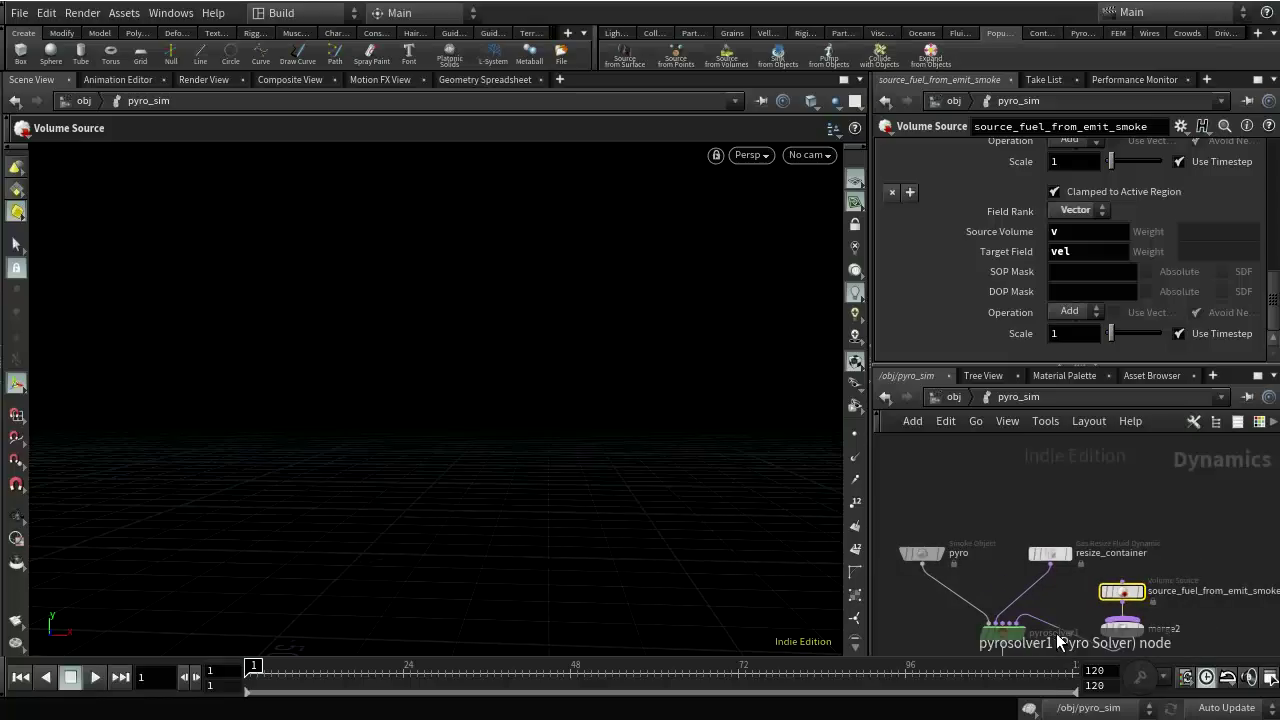
scroll(1056, 633, down, 2)
middle_drag(998, 613, 1055, 487)
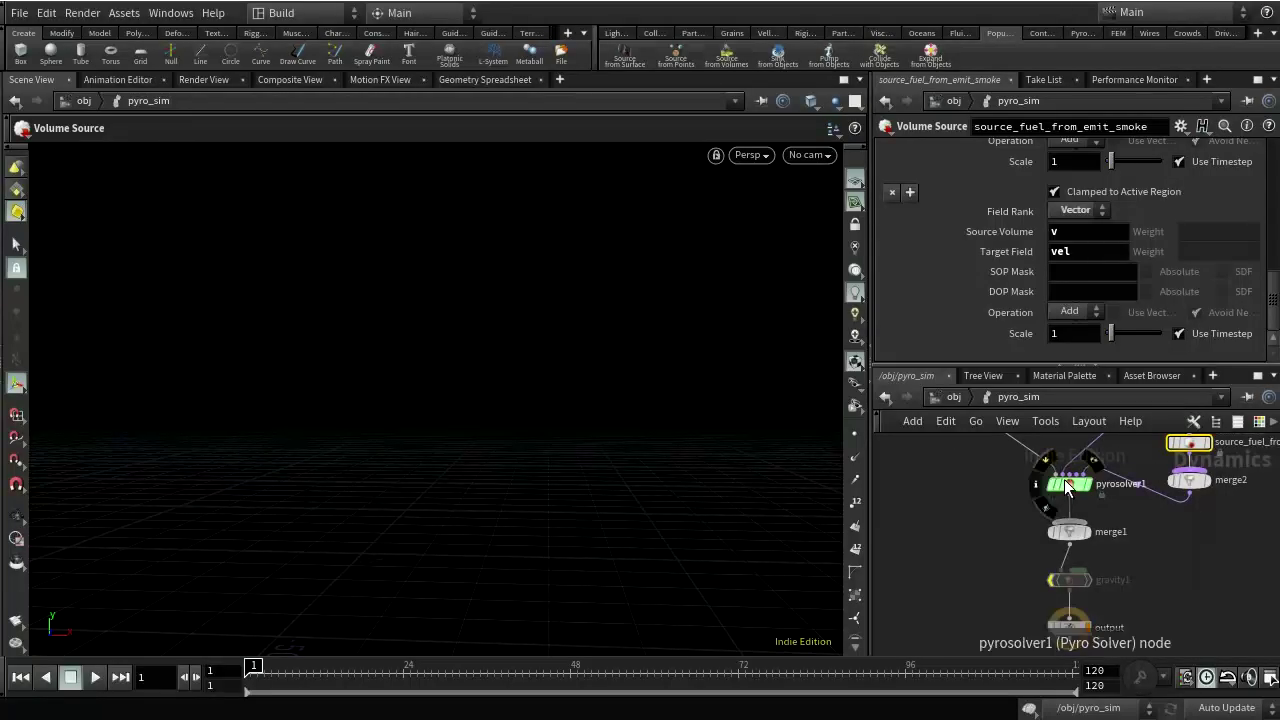
- Look at the Shape parameters of pyrosolver1 and turn its combustion back on
click(1062, 484)
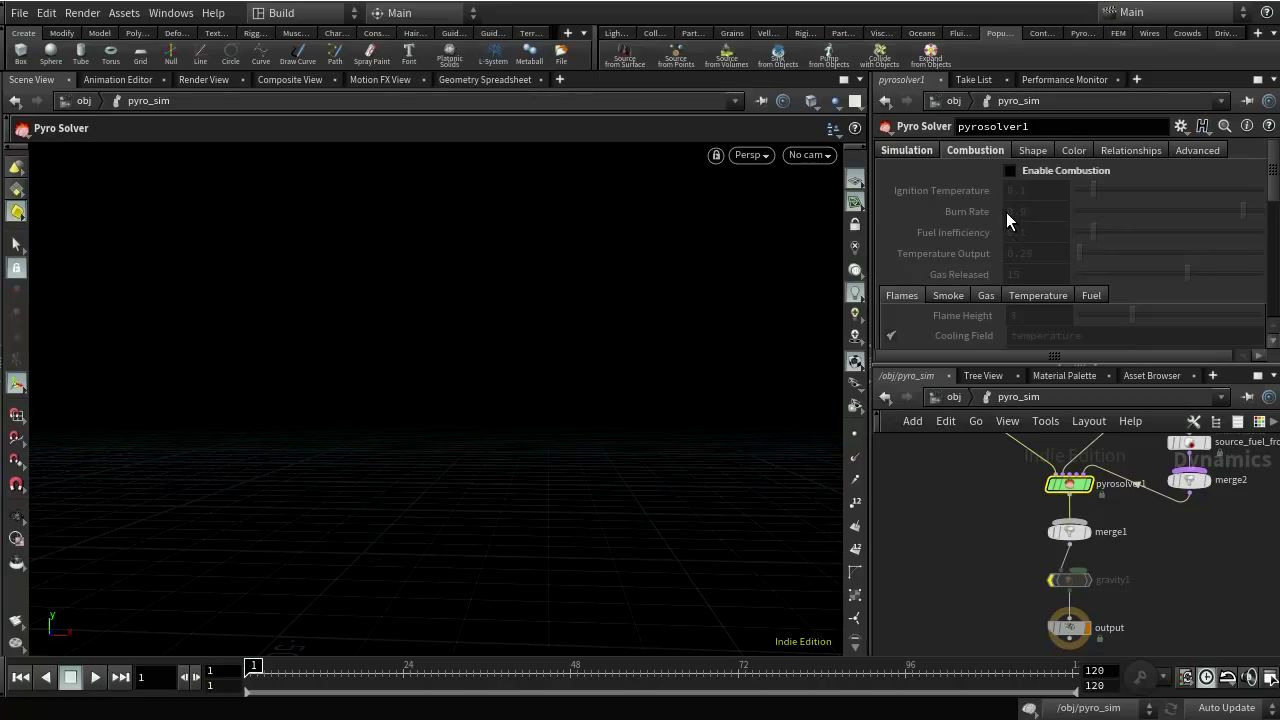
click(1034, 151)
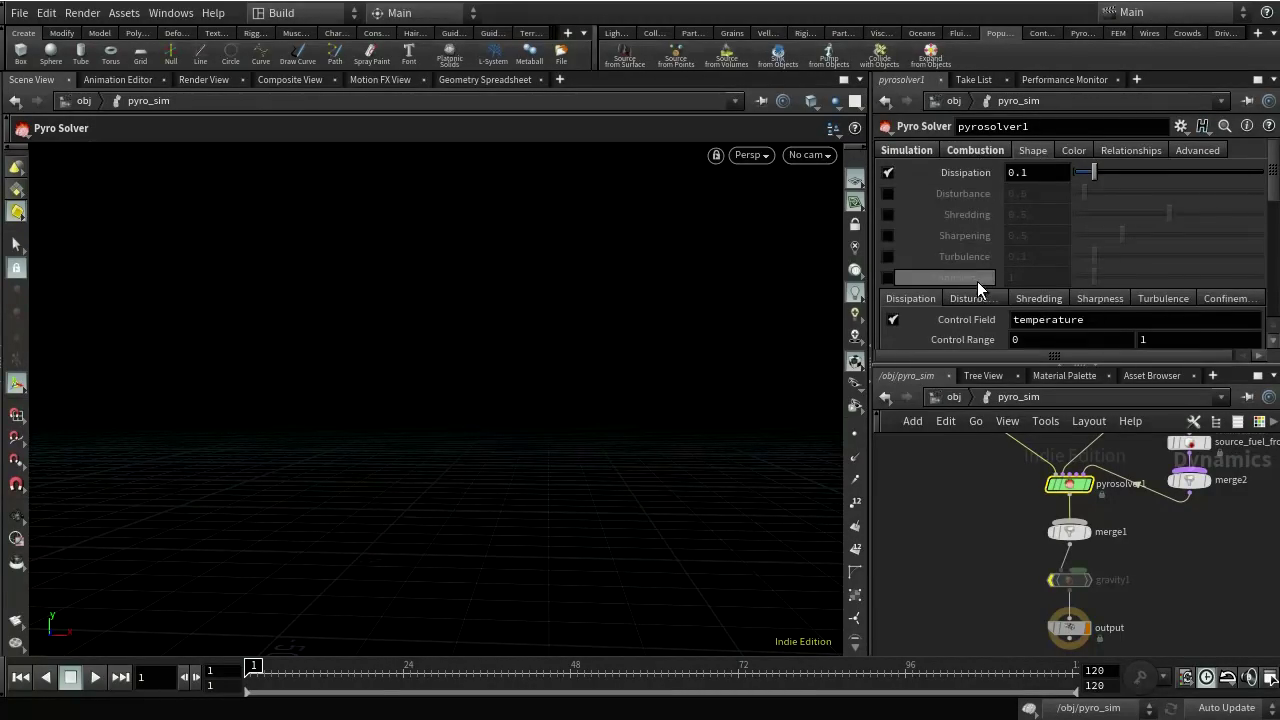
click(967, 155)
click(1010, 170)
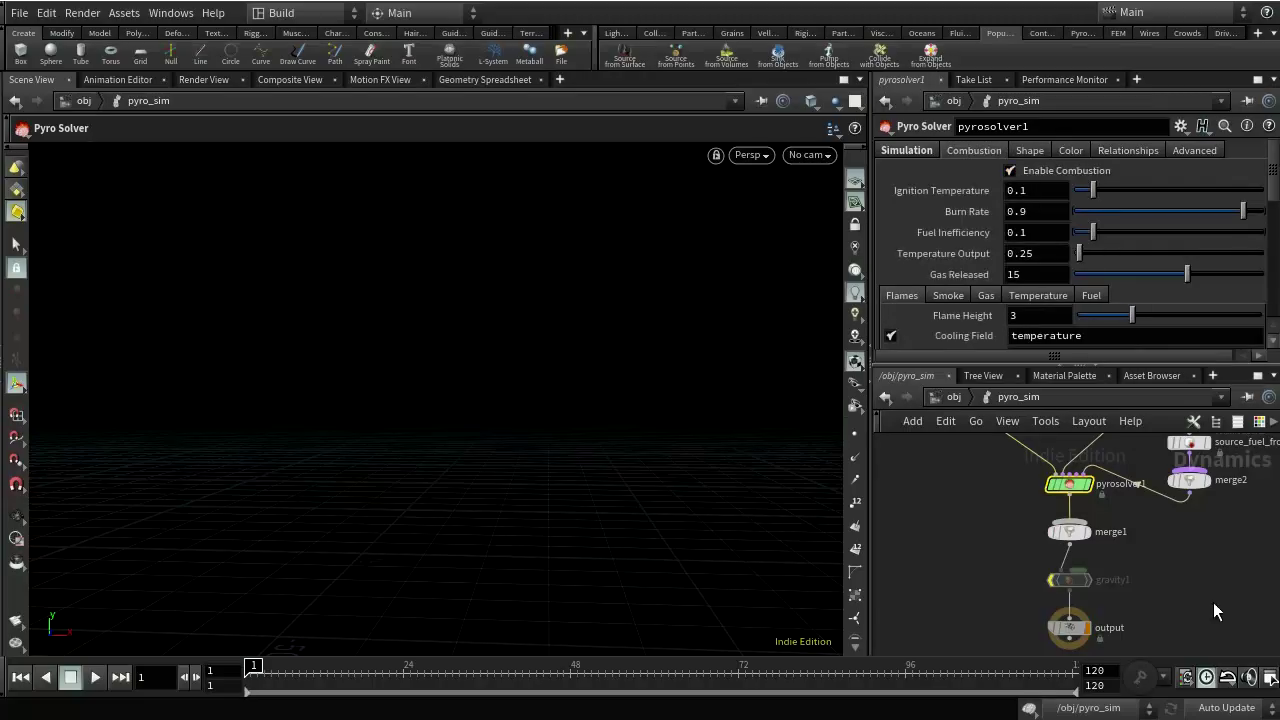
- Examine the fuel, temperature and velocity operations of the source_fuel_from_emit_smoke volume source
middle_drag(1186, 579, 1140, 597)
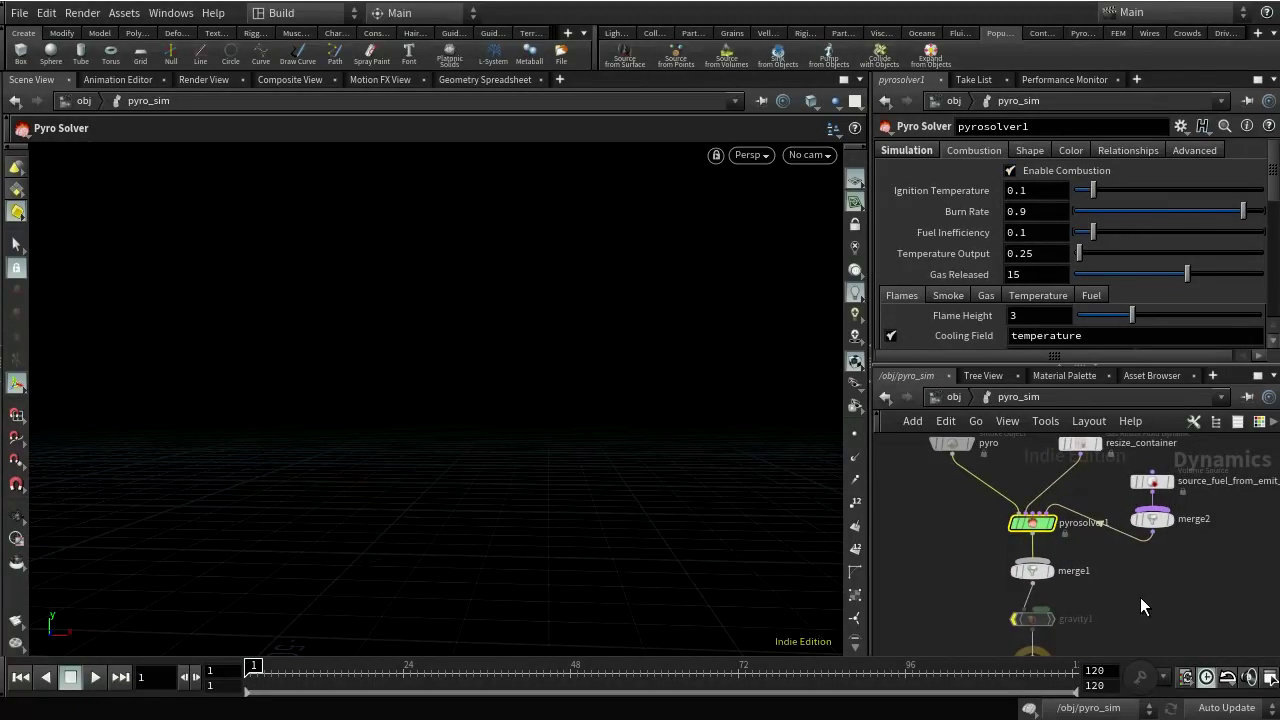
click(1152, 482)
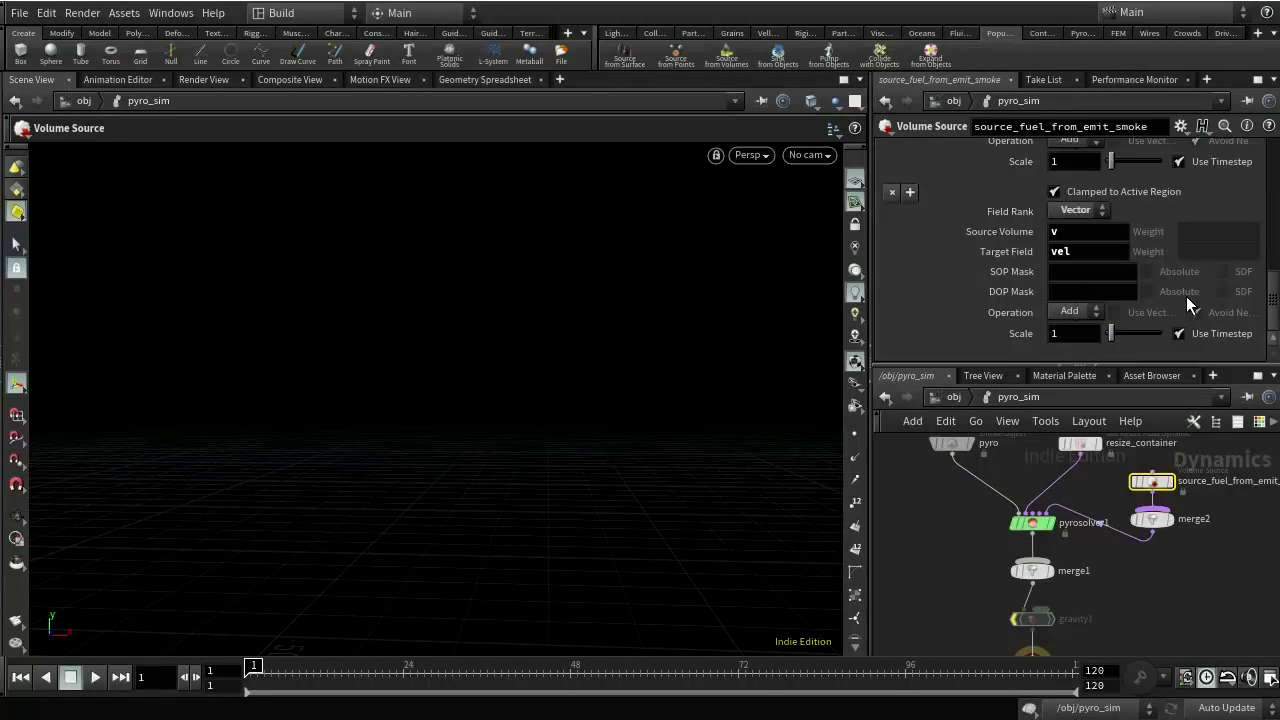
scroll(1150, 250, up, 1)
scroll(1150, 243, up, 5)
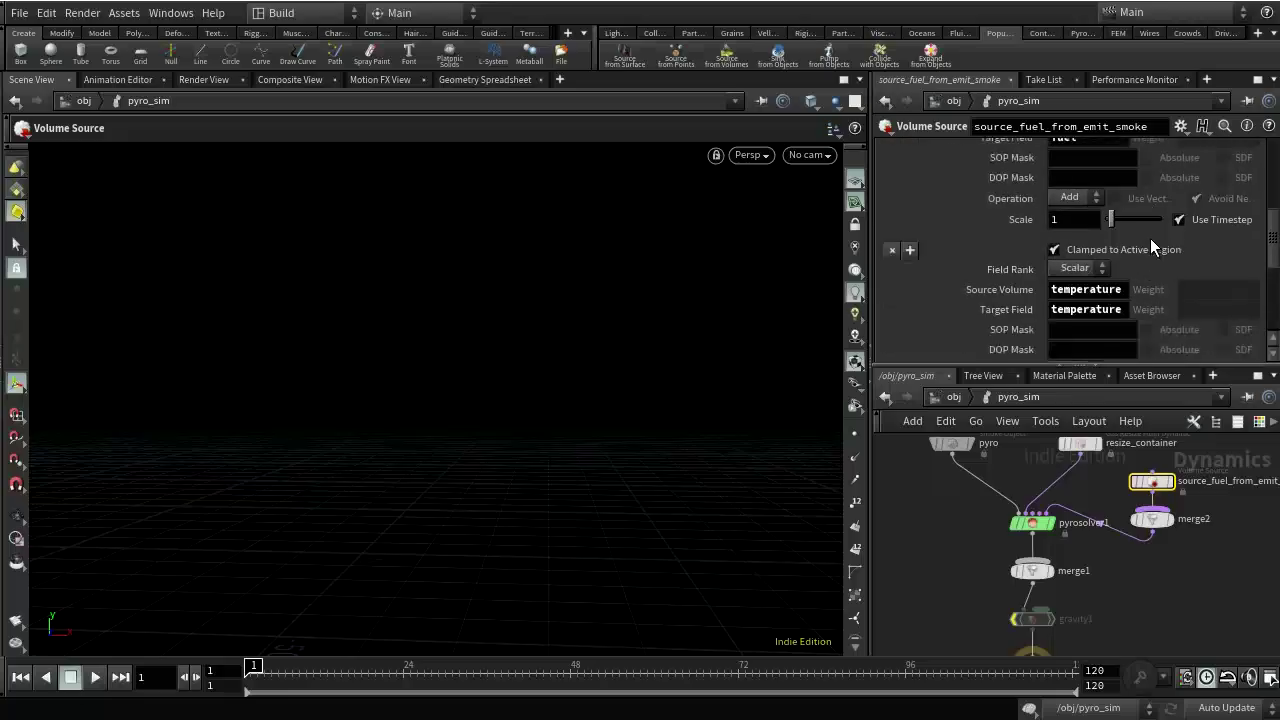
scroll(1099, 317, down, 2)
scroll(1102, 300, down, 2)
scroll(1076, 350, down, 2)
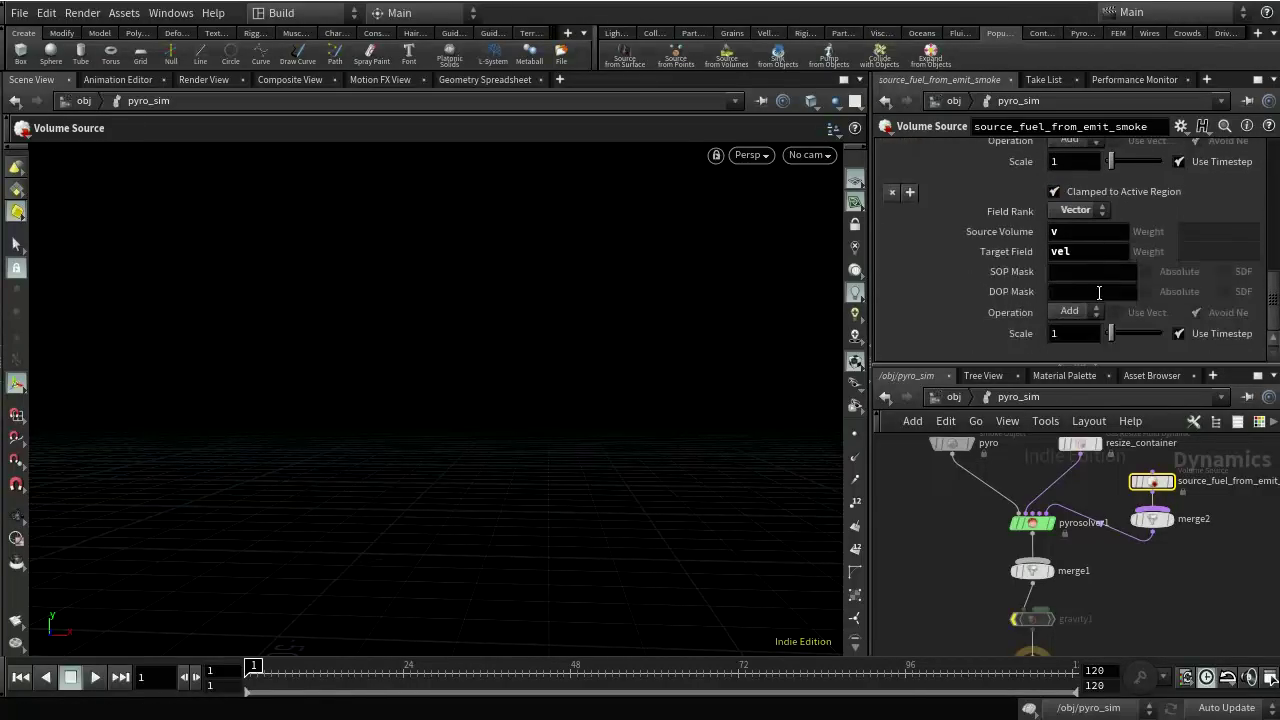
scroll(1091, 305, up, 5)
scroll(1091, 300, up, 4)
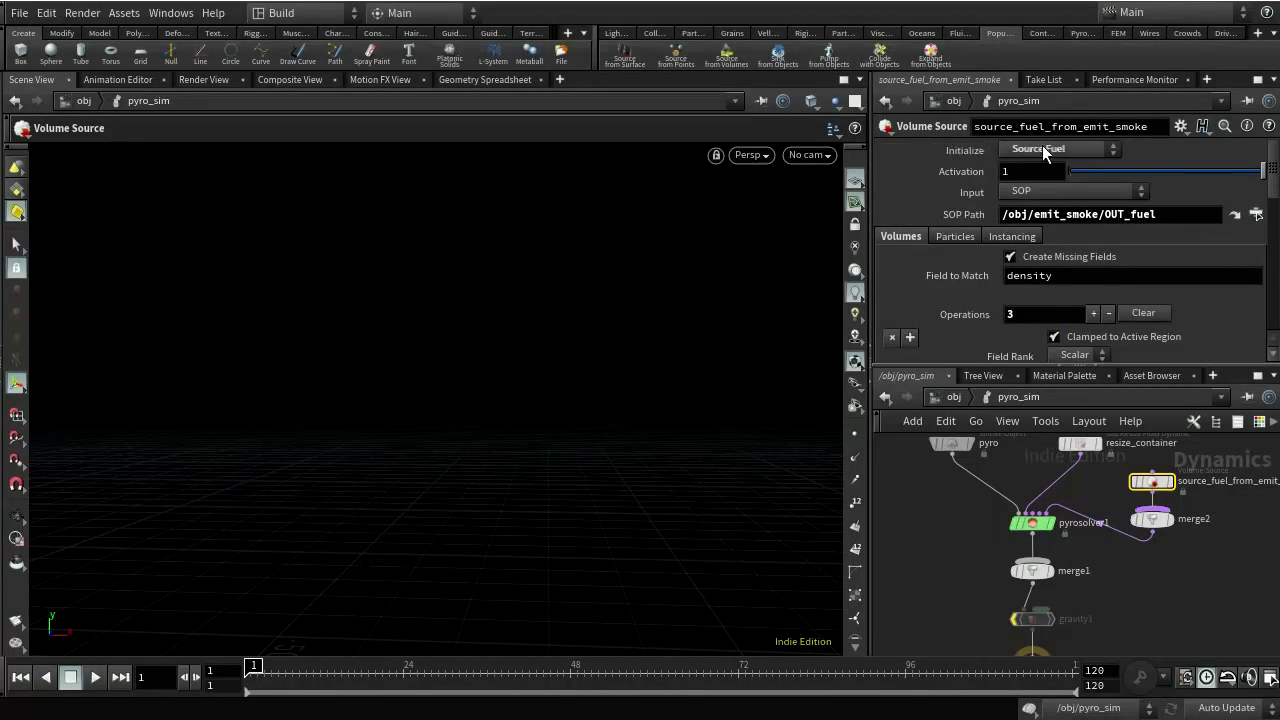
- Try the Source Smoke preset on source_fuel_from_emit_smoke, review its operations, and set Initialize back to Source Fuel
click(1112, 149)
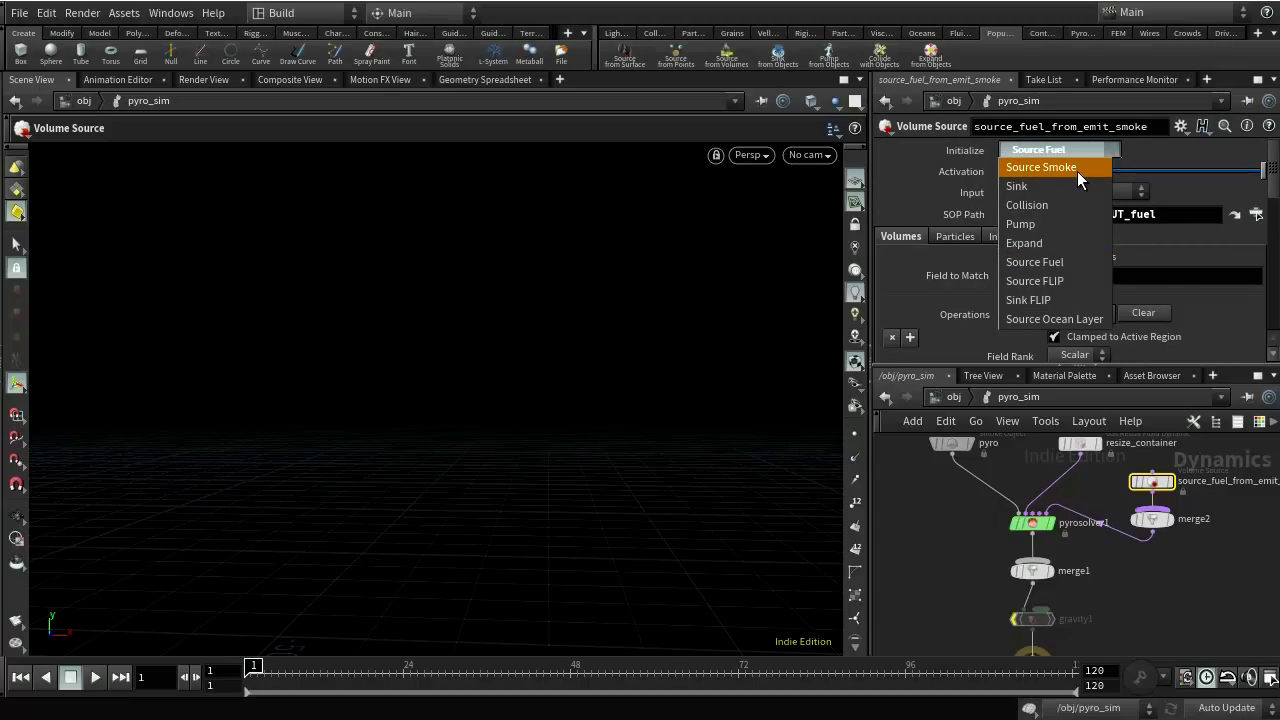
click(1077, 171)
scroll(1101, 279, down, 2)
scroll(1101, 279, down, 3)
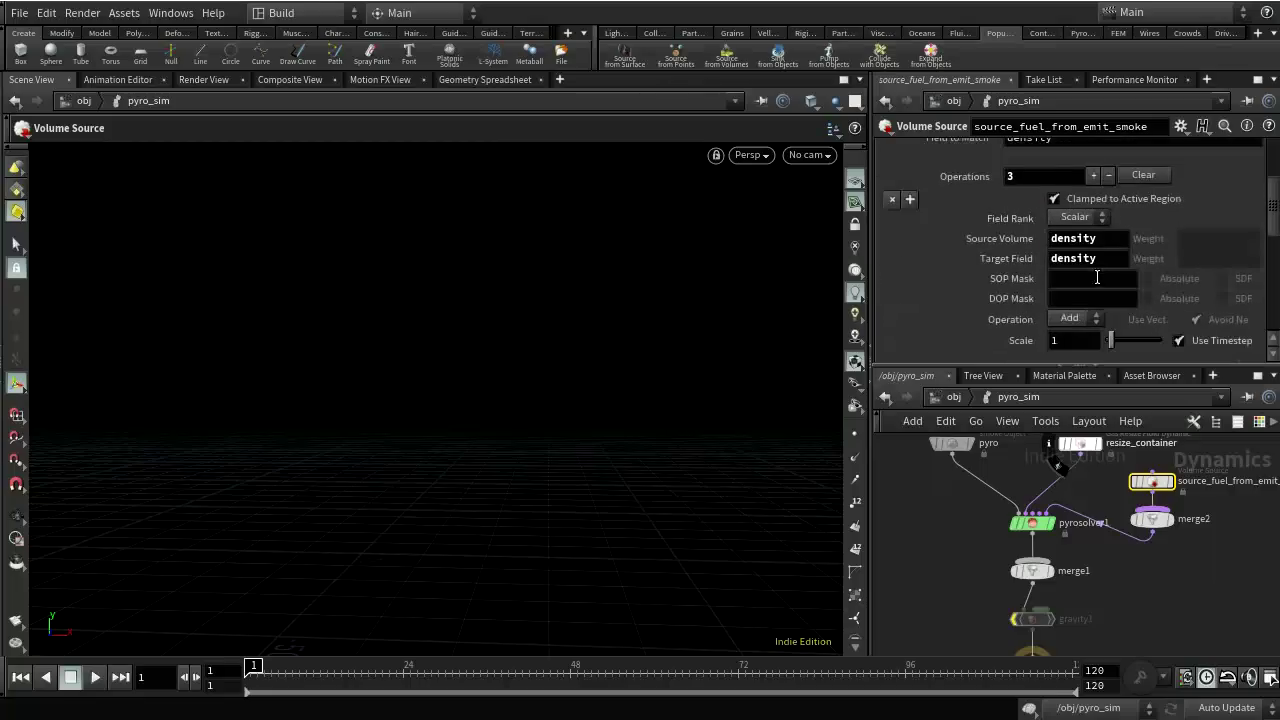
scroll(1106, 256, down, 3)
scroll(1104, 254, down, 2)
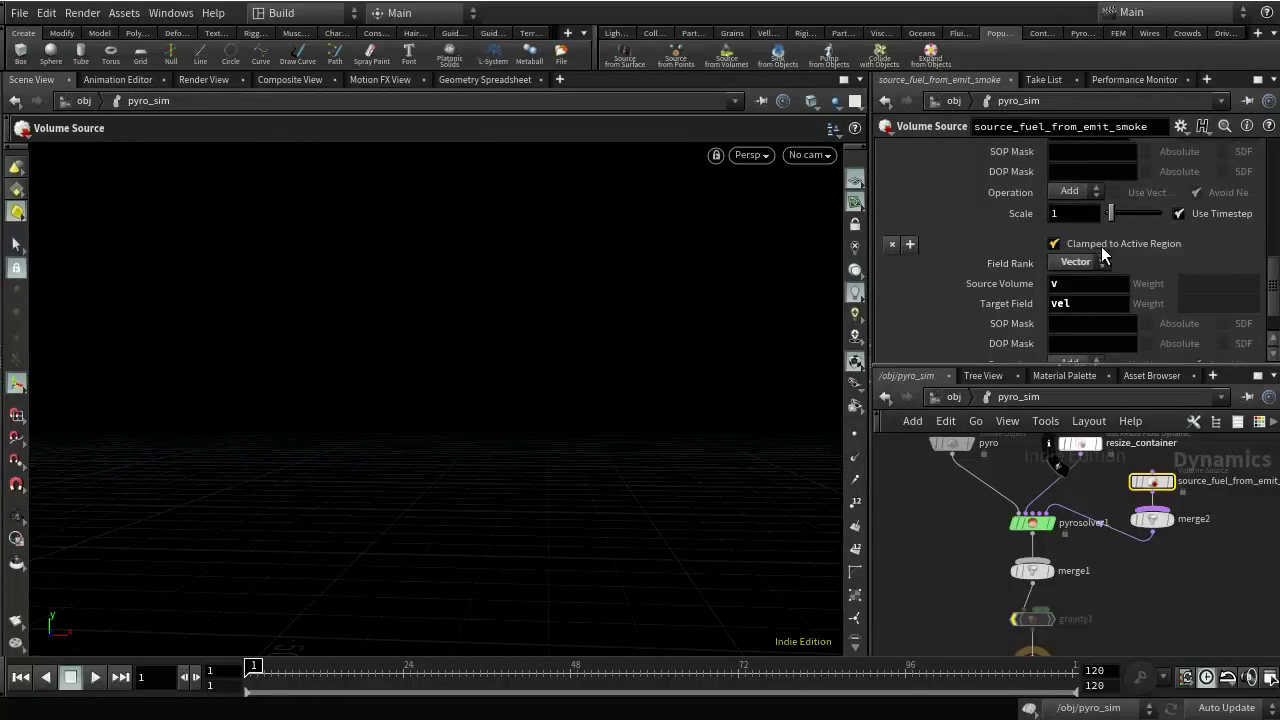
scroll(1101, 246, up, 8)
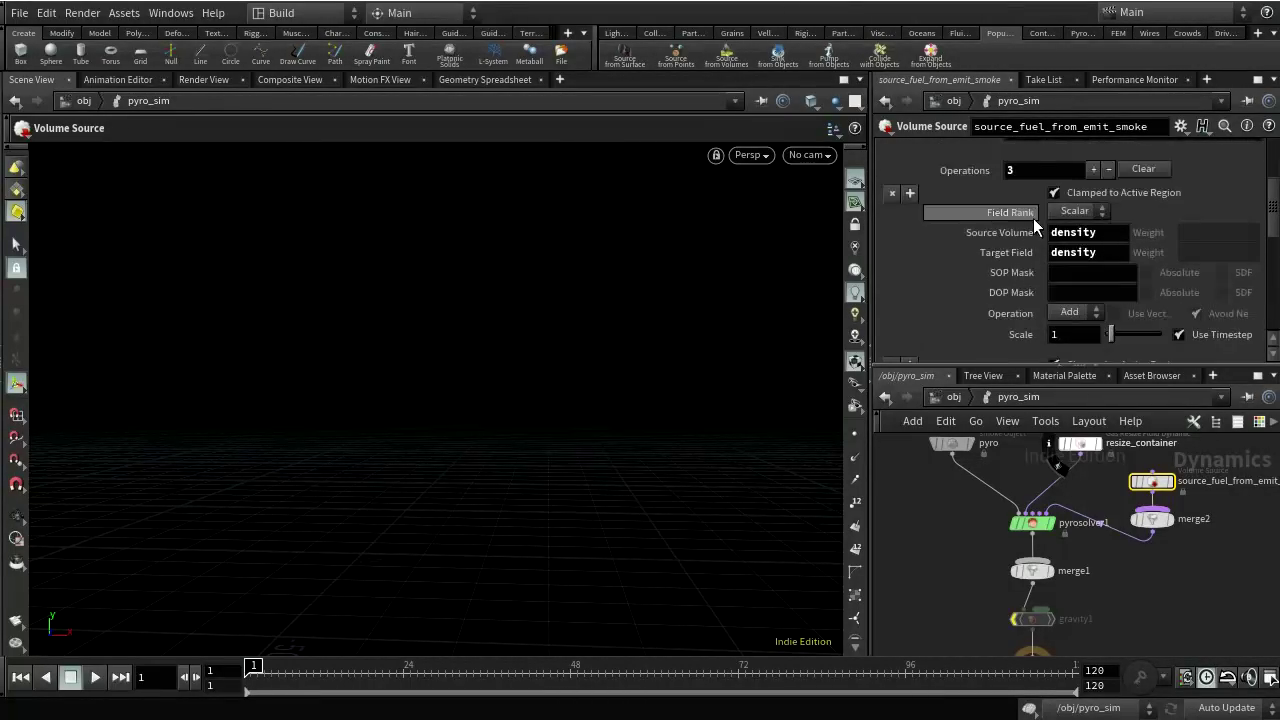
scroll(1118, 252, up, 3)
scroll(1115, 245, up, 1)
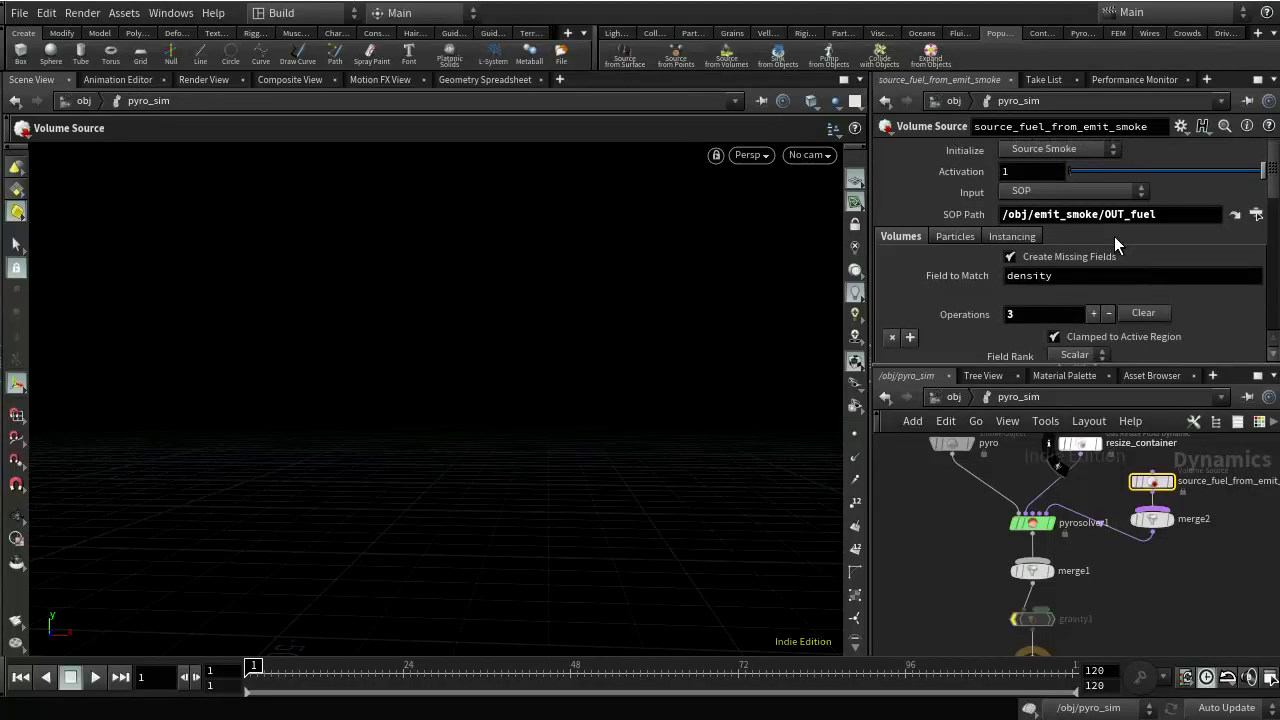
click(1040, 150)
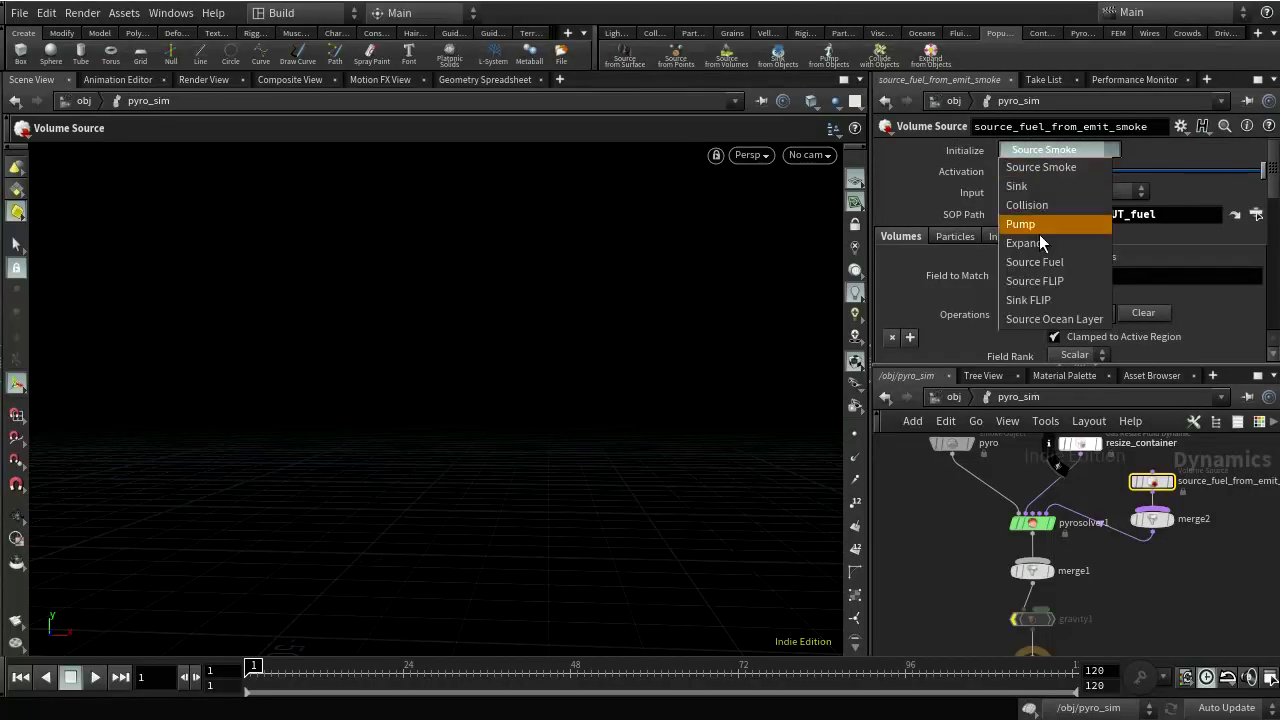
click(1036, 262)
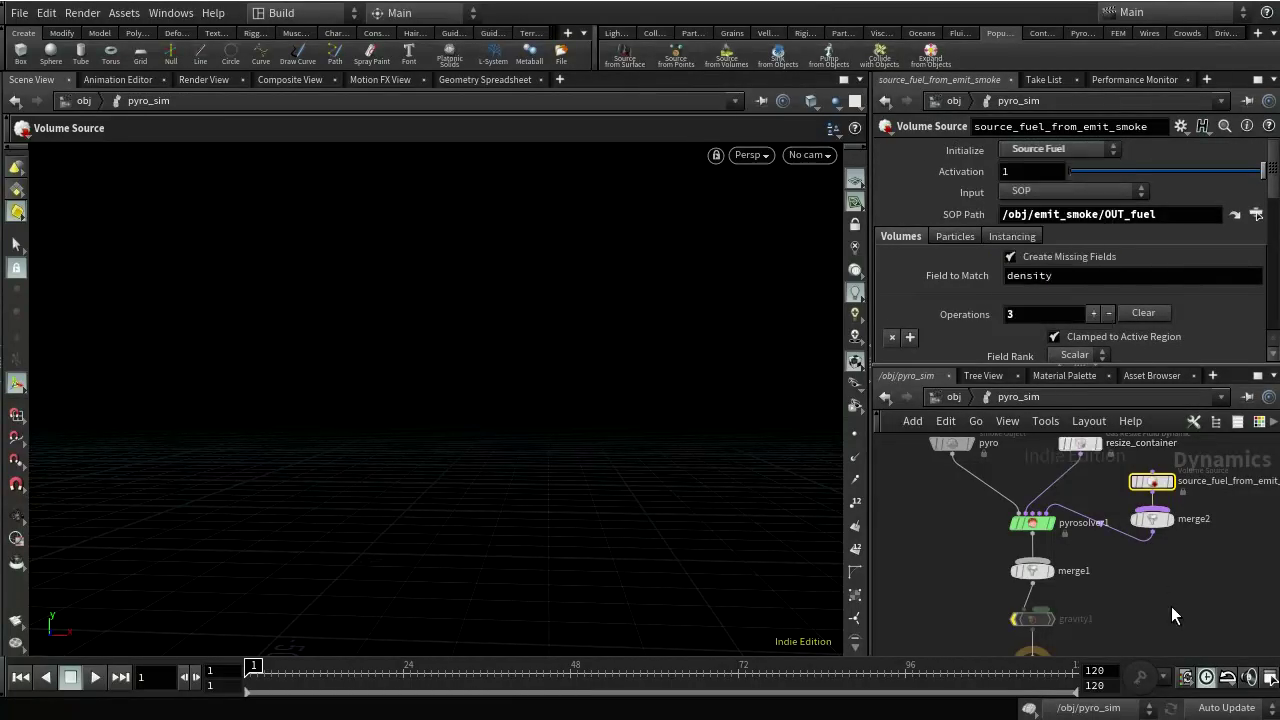
- Leave pyro_sim, enter the emit_smoke network and show the parameters of the create_fuel node
click(955, 397)
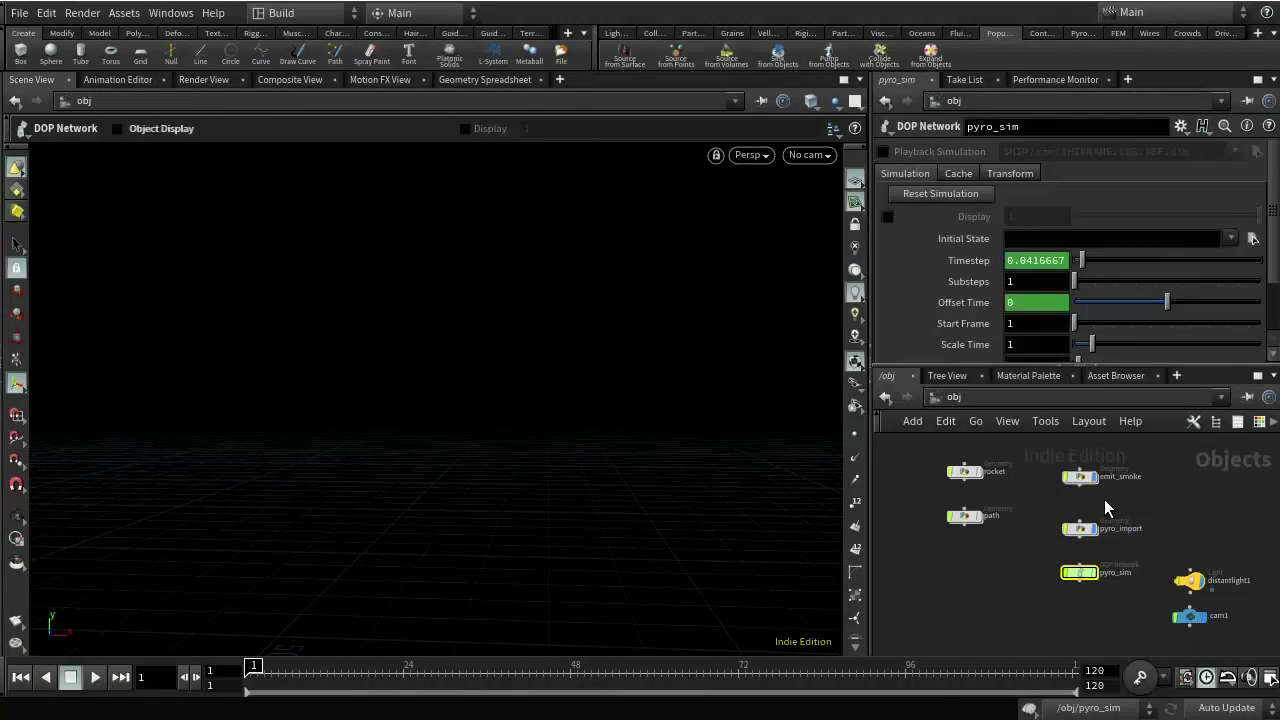
double_click(1060, 470)
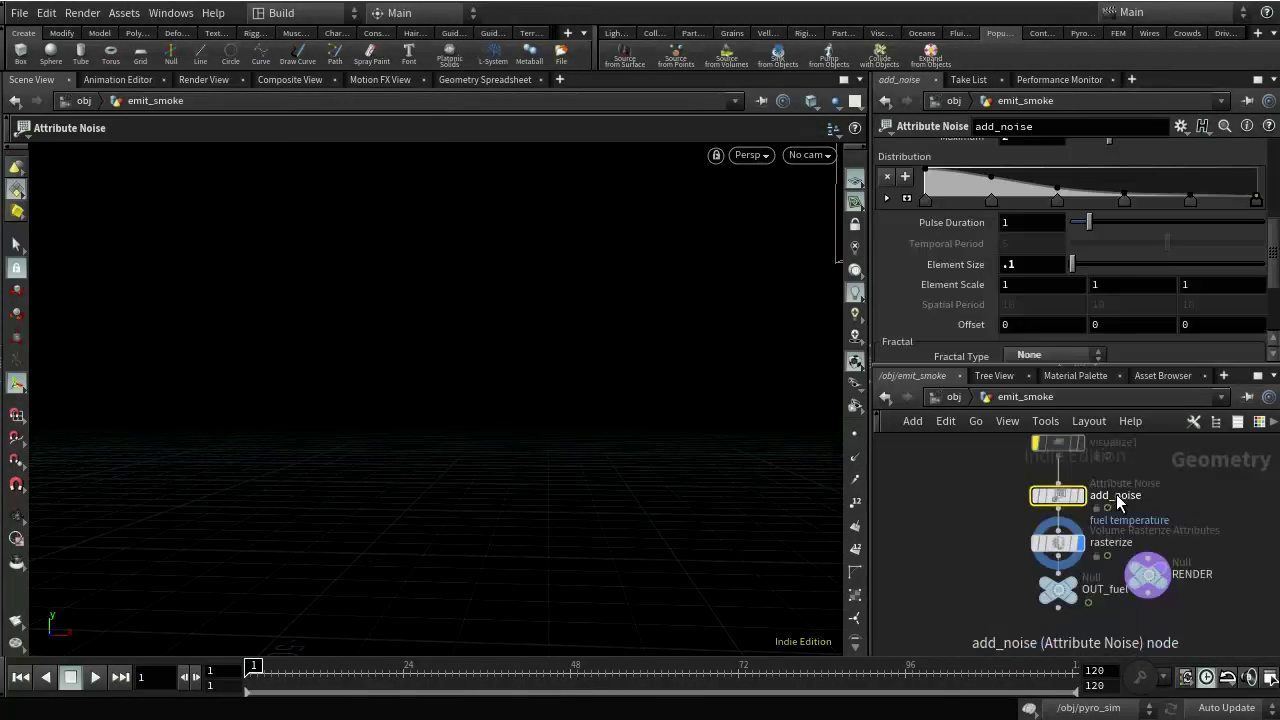
scroll(1116, 494, down, 3)
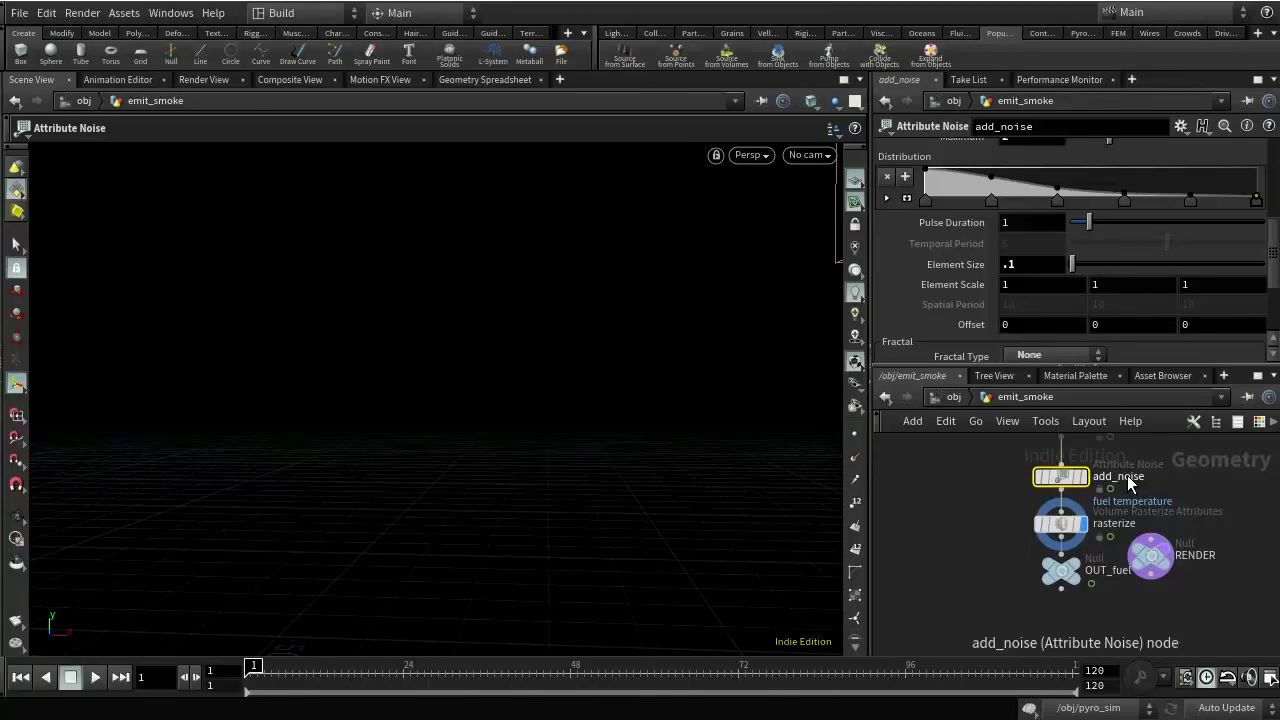
scroll(1160, 535, up, 5)
scroll(1148, 520, up, 2)
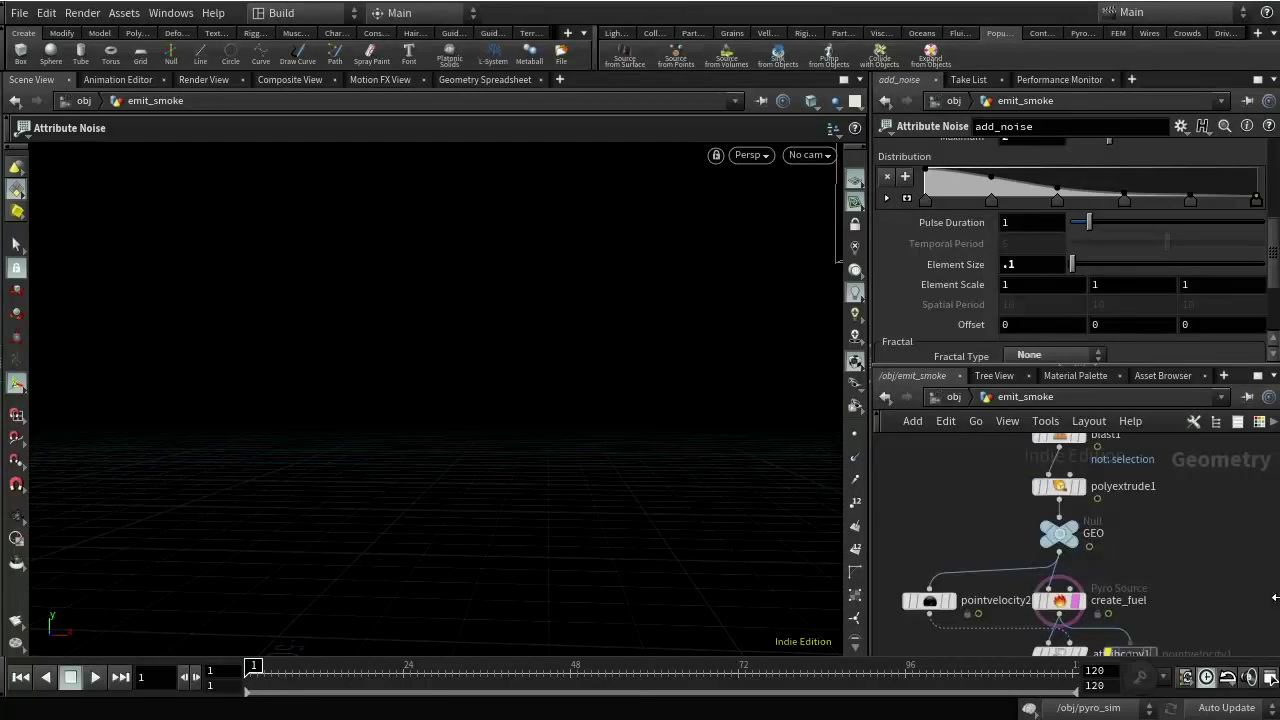
click(1075, 600)
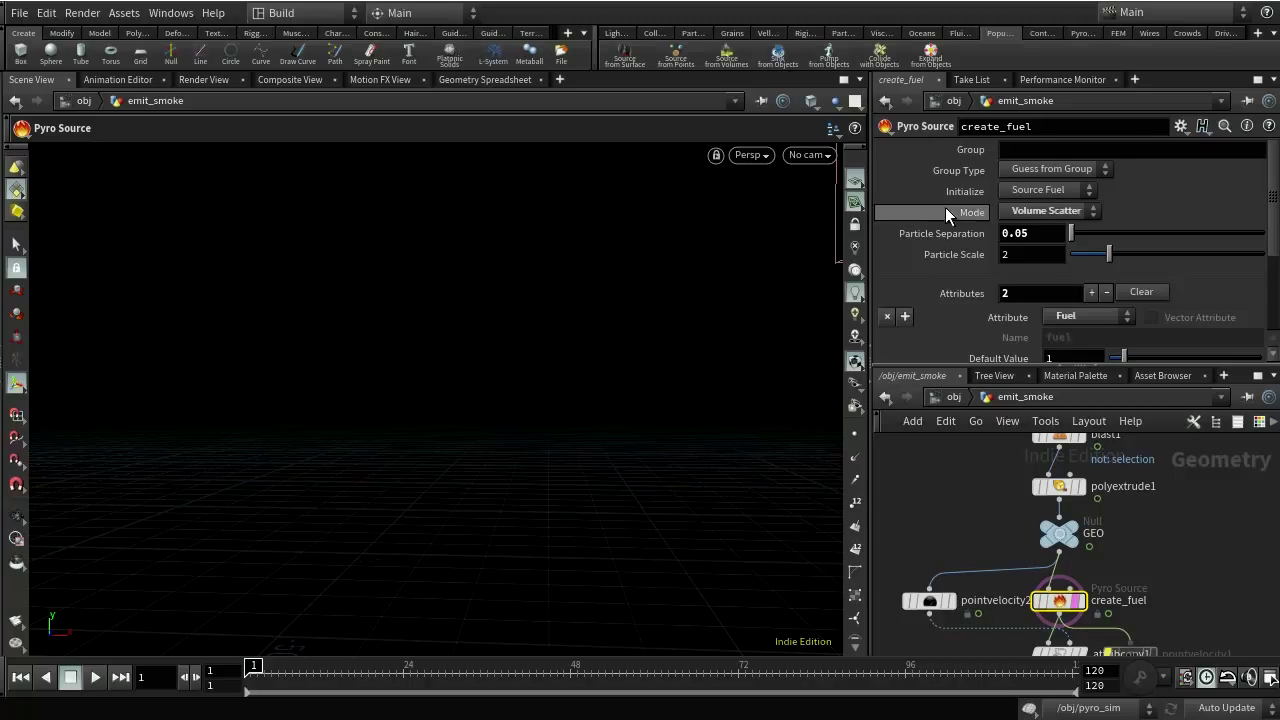
- Try initializing create_fuel as Source Smoke, review its attributes, and remove the added Density attribute
click(1011, 188)
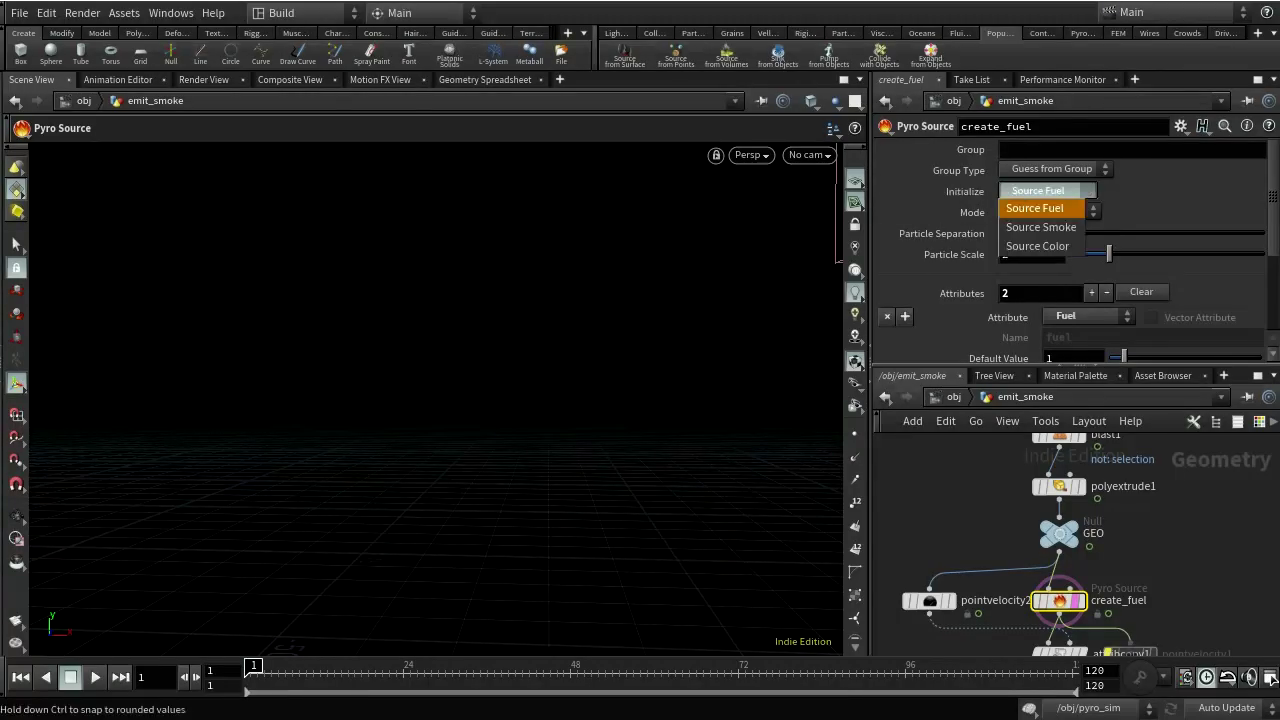
click(1074, 227)
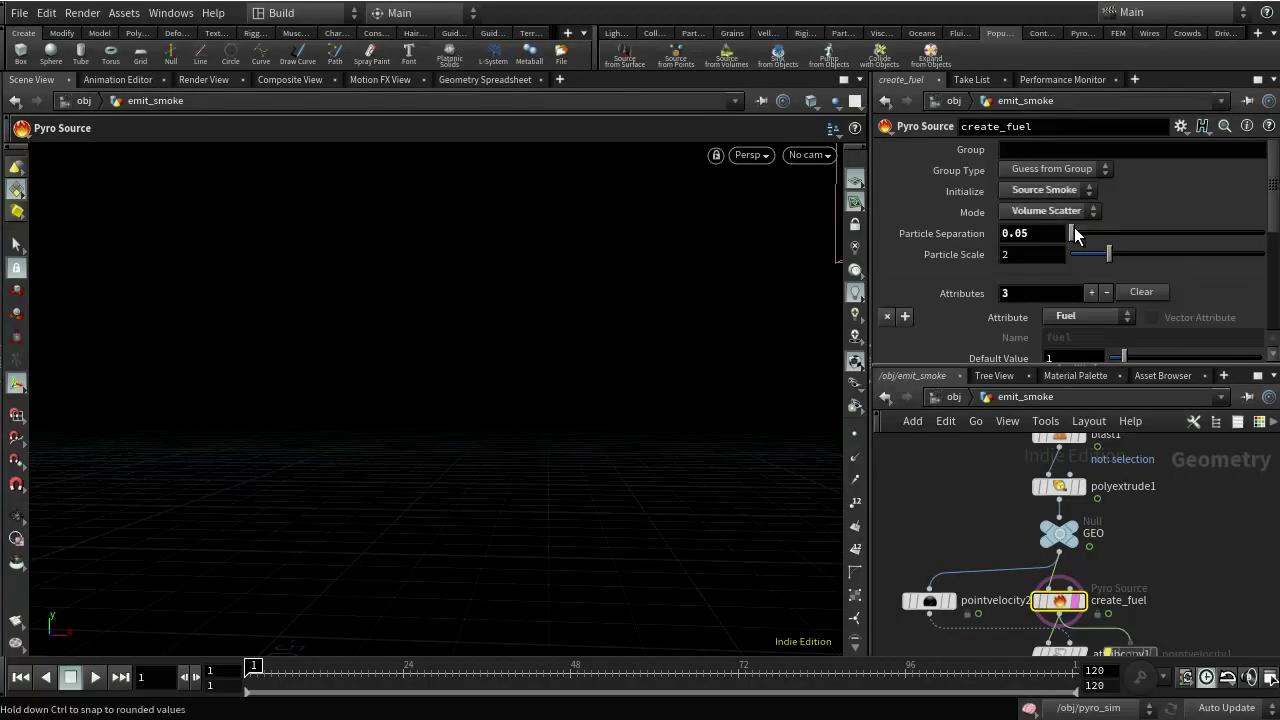
scroll(1172, 245, down, 3)
scroll(1168, 244, up, 2)
scroll(1167, 241, down, 5)
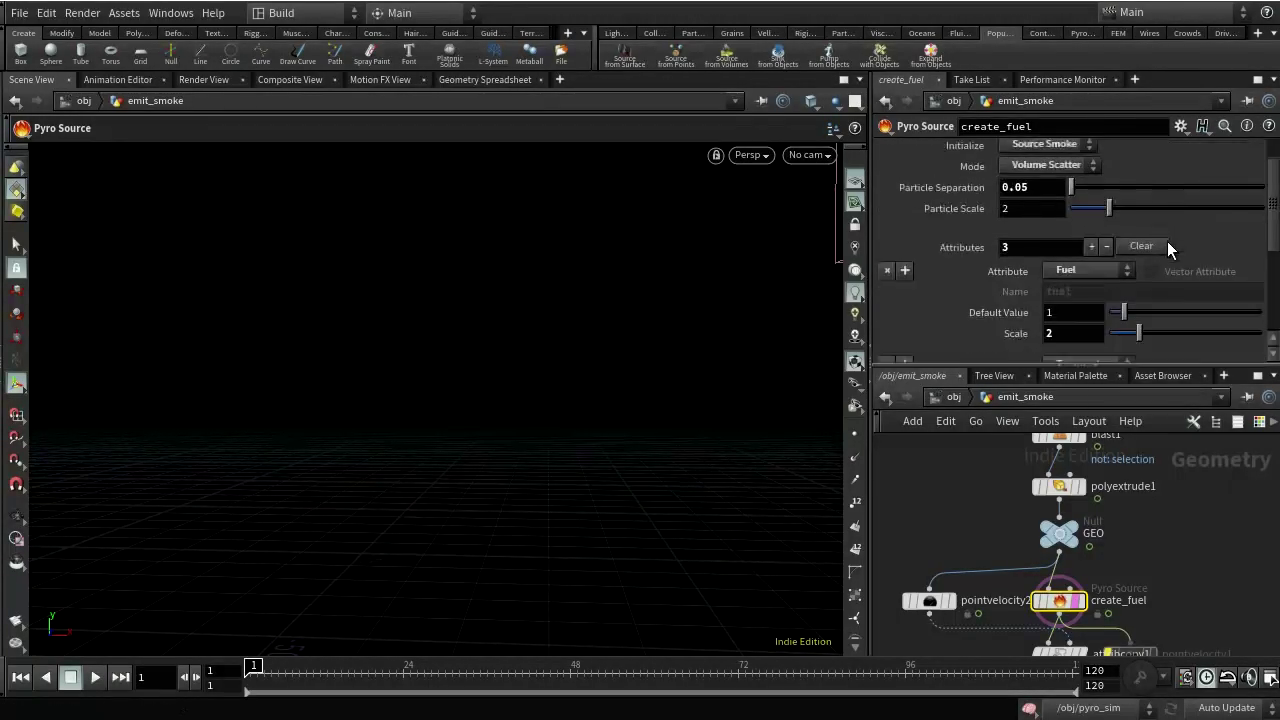
scroll(1105, 252, up, 3)
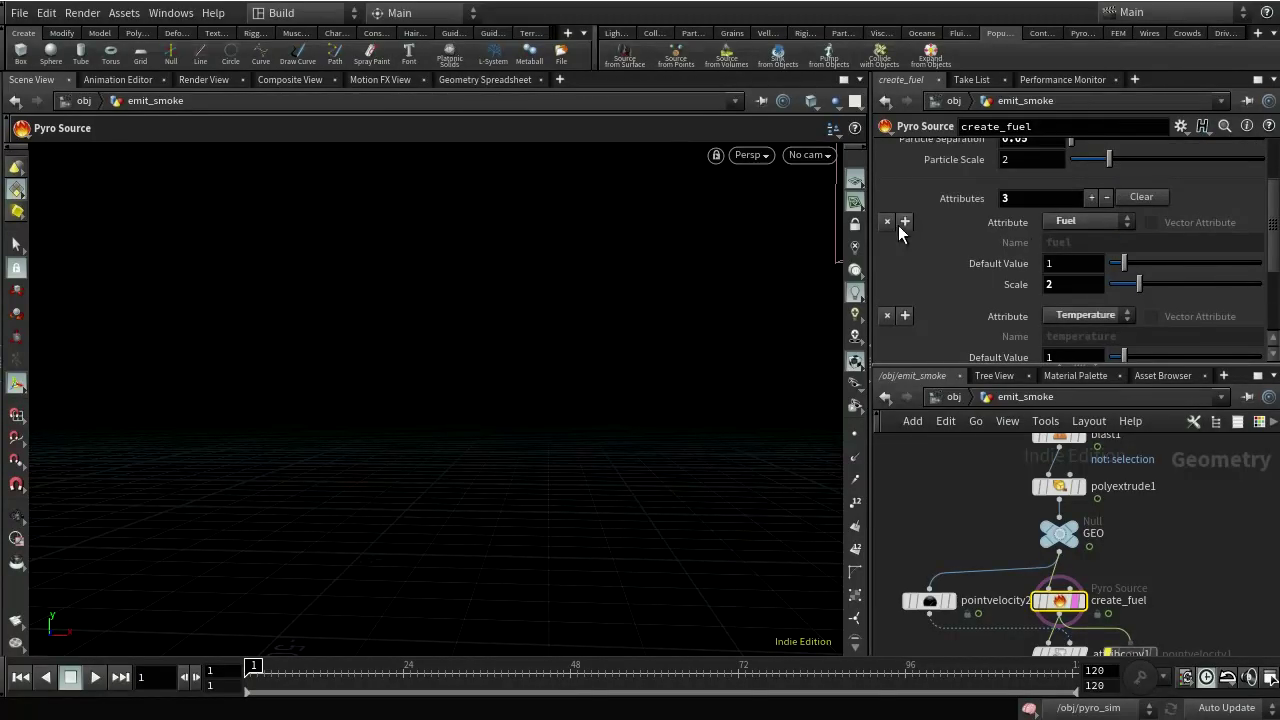
scroll(1075, 256, down, 4)
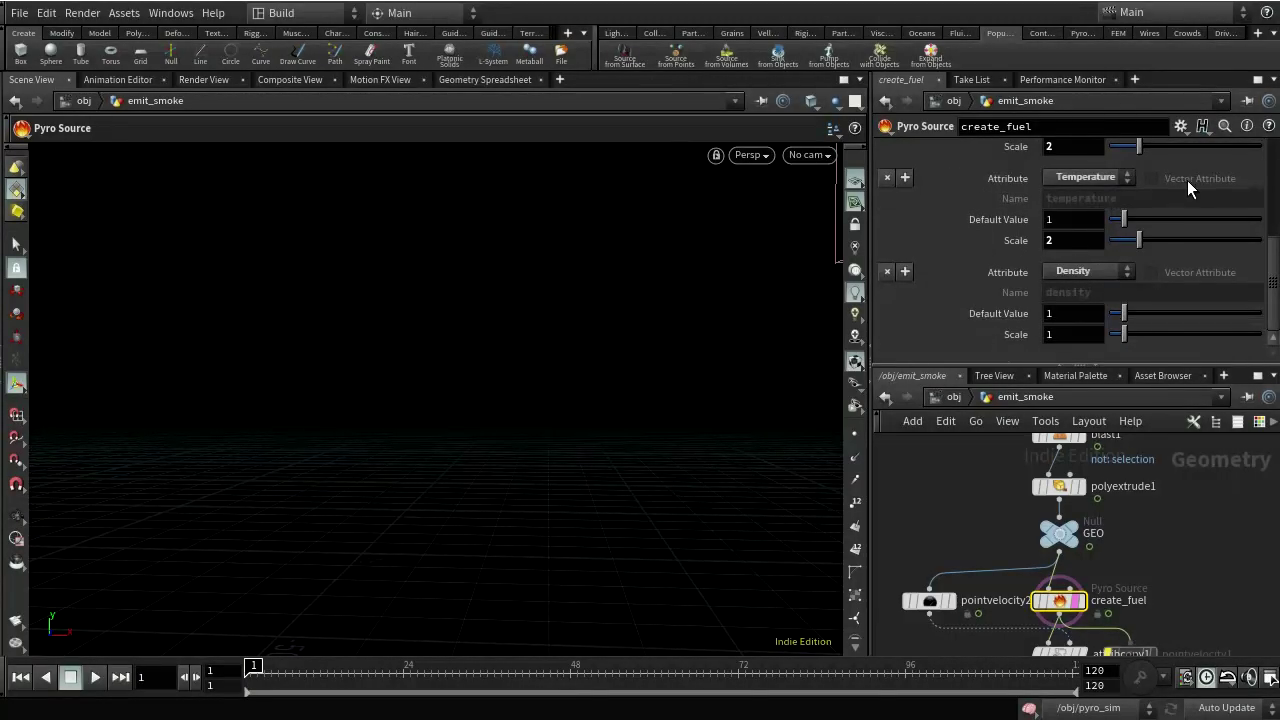
scroll(1187, 180, up, 4)
scroll(1050, 250, down, 3)
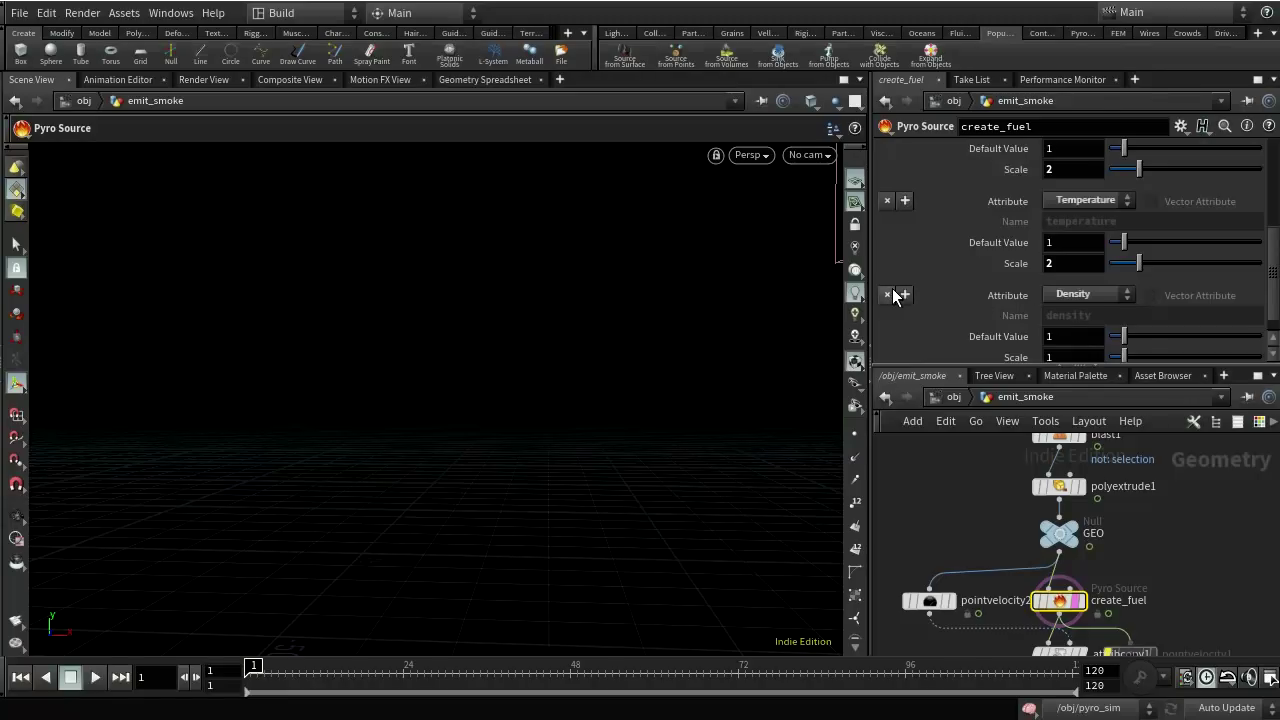
scroll(1008, 237, up, 3)
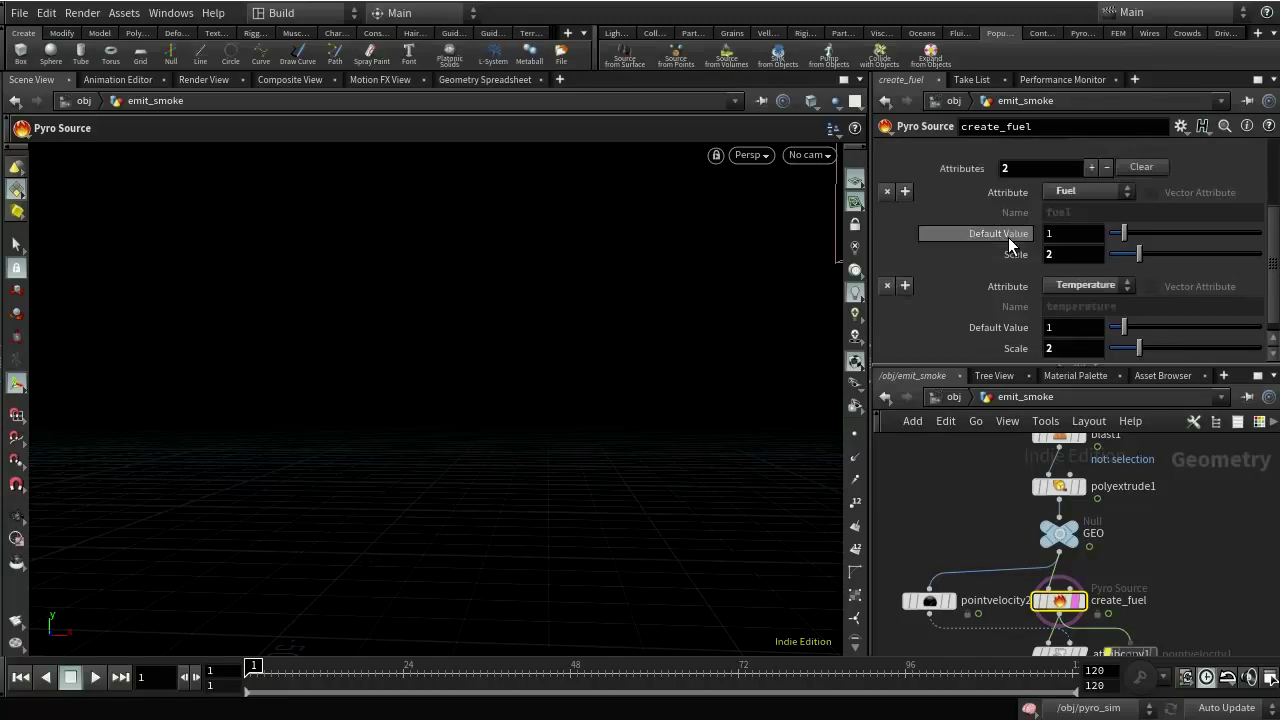
- Remove the Fuel and Temperature attributes from create_fuel and initialize it as Source Fuel
click(887, 191)
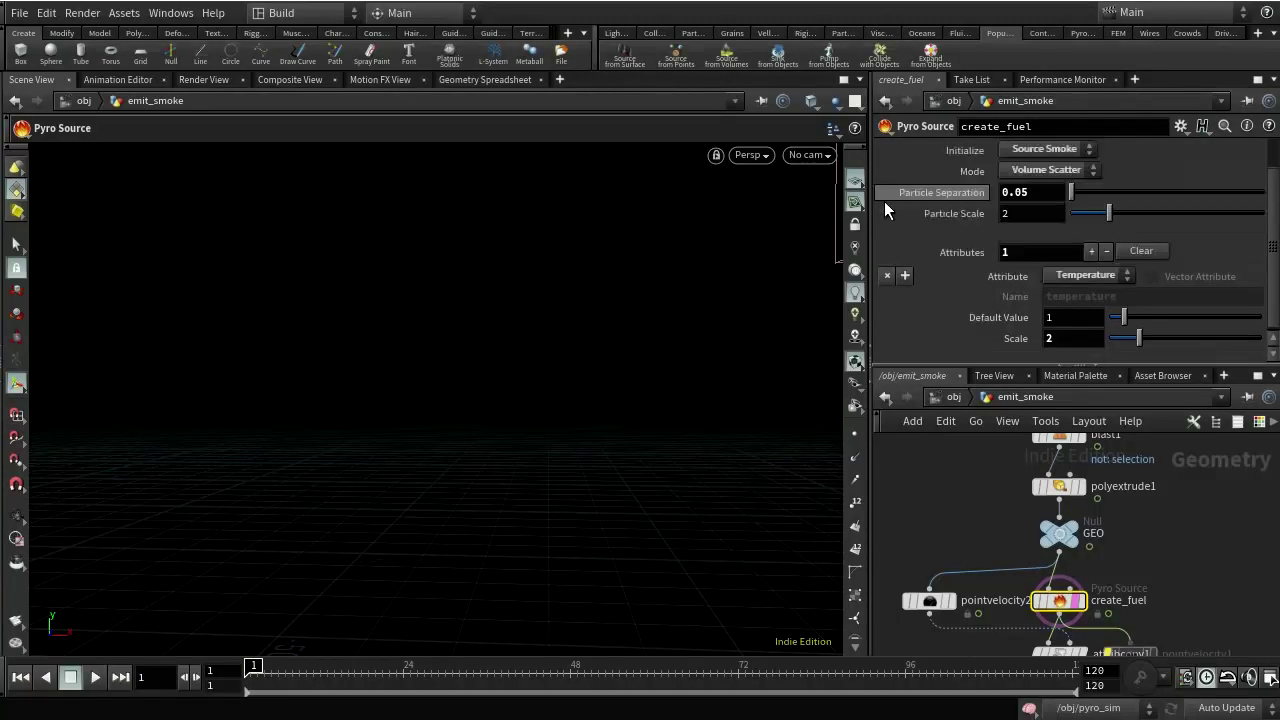
click(884, 275)
click(1060, 190)
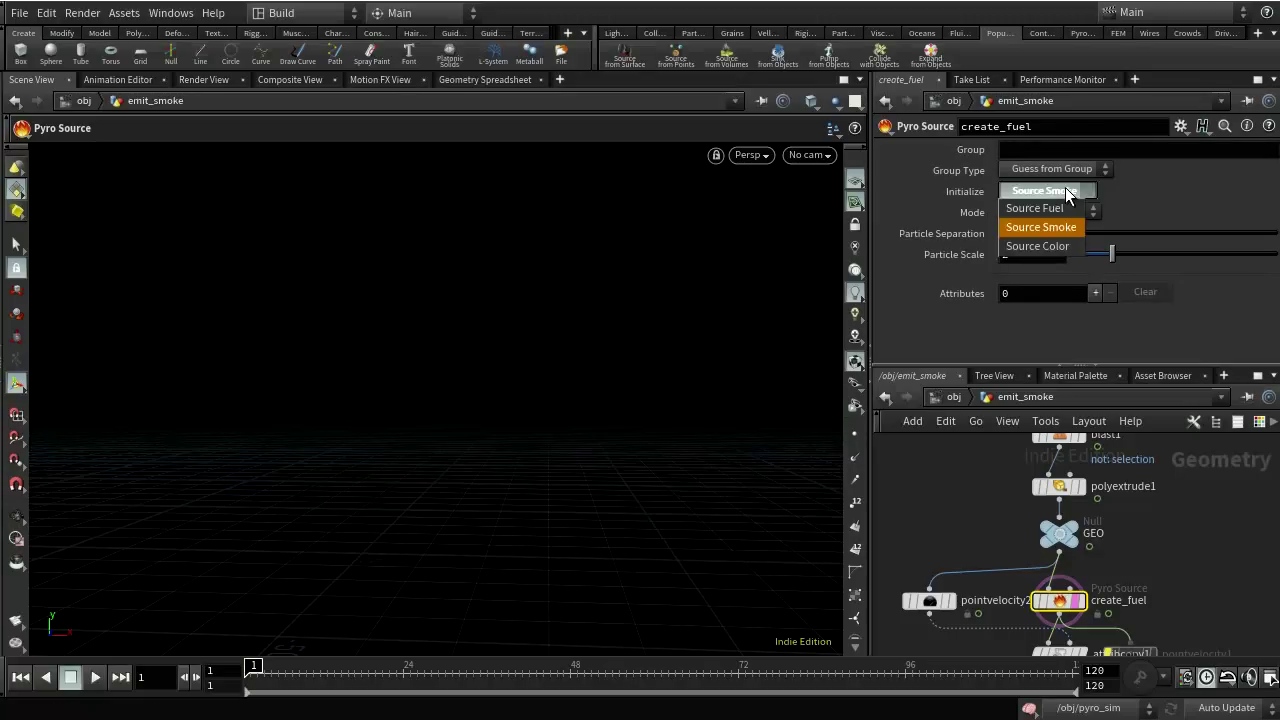
click(1045, 205)
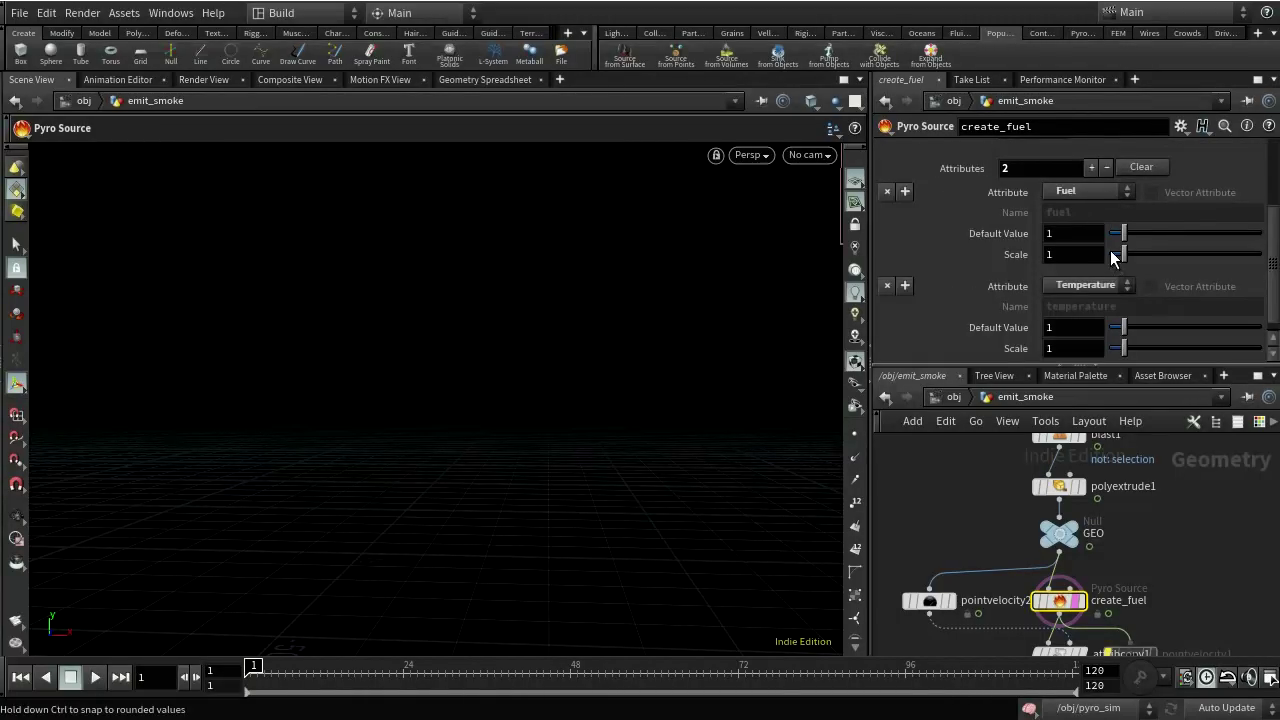
- Clear the Fuel and Temperature attributes of create_fuel again and try the Source Smoke initialization
scroll(1110, 250, down, 1)
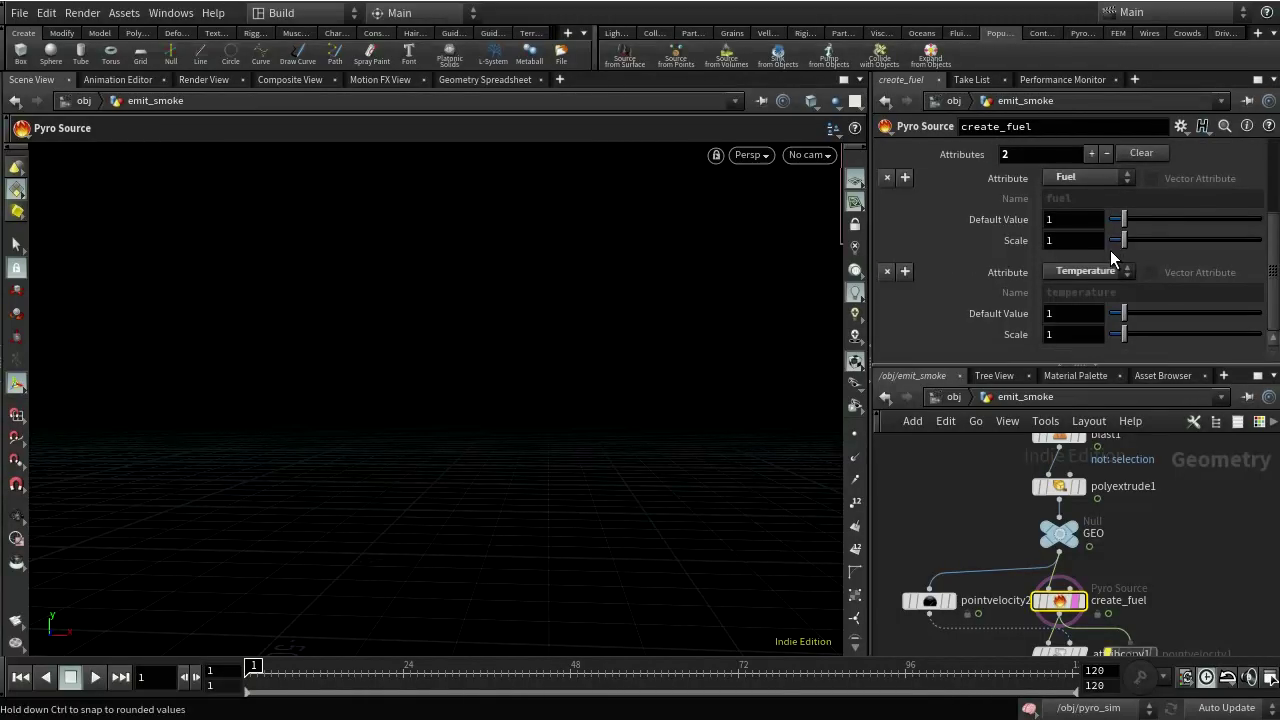
click(887, 177)
click(884, 268)
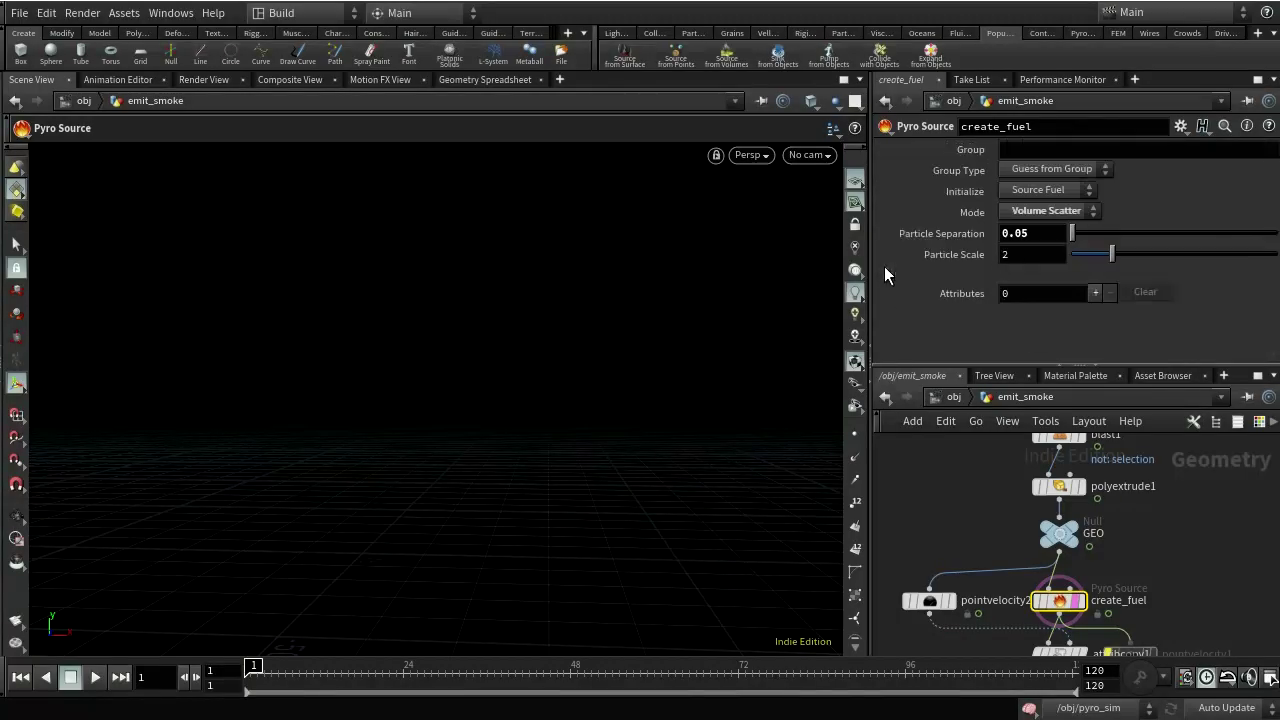
click(1046, 192)
click(1043, 232)
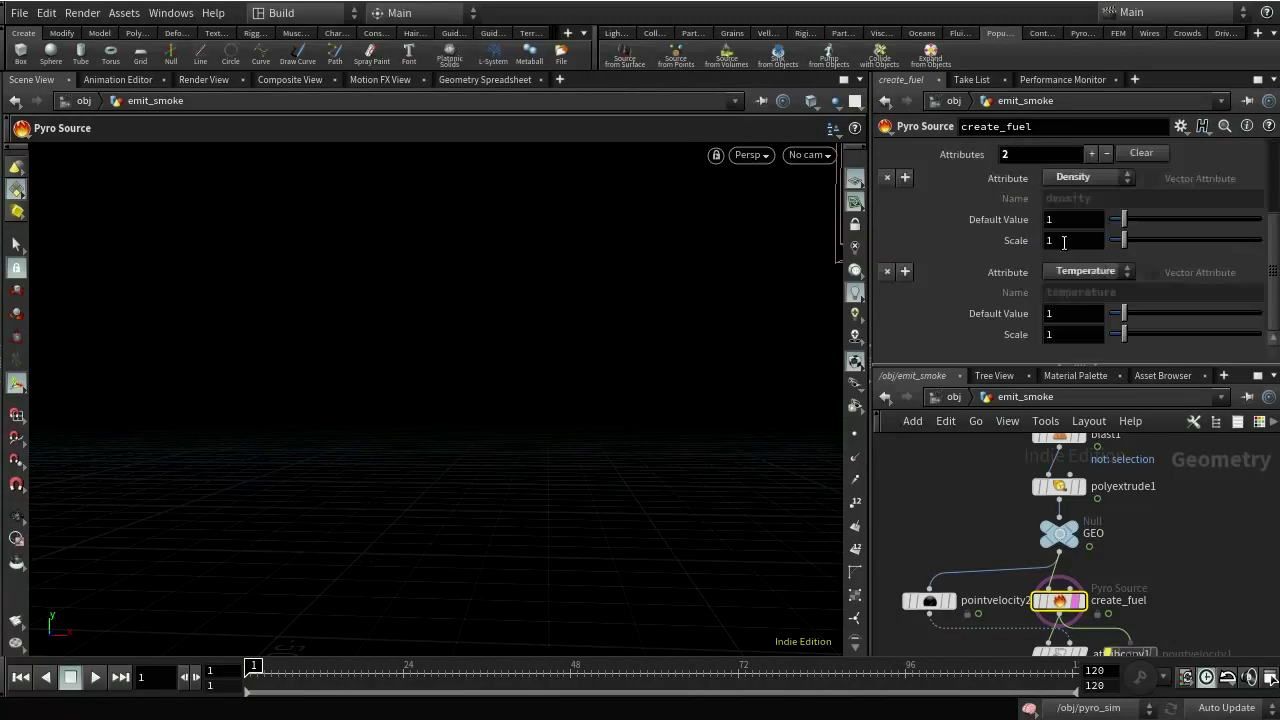
- Remove the Density attribute from create_fuel and return its initialization to Source Fuel
click(887, 177)
click(1044, 190)
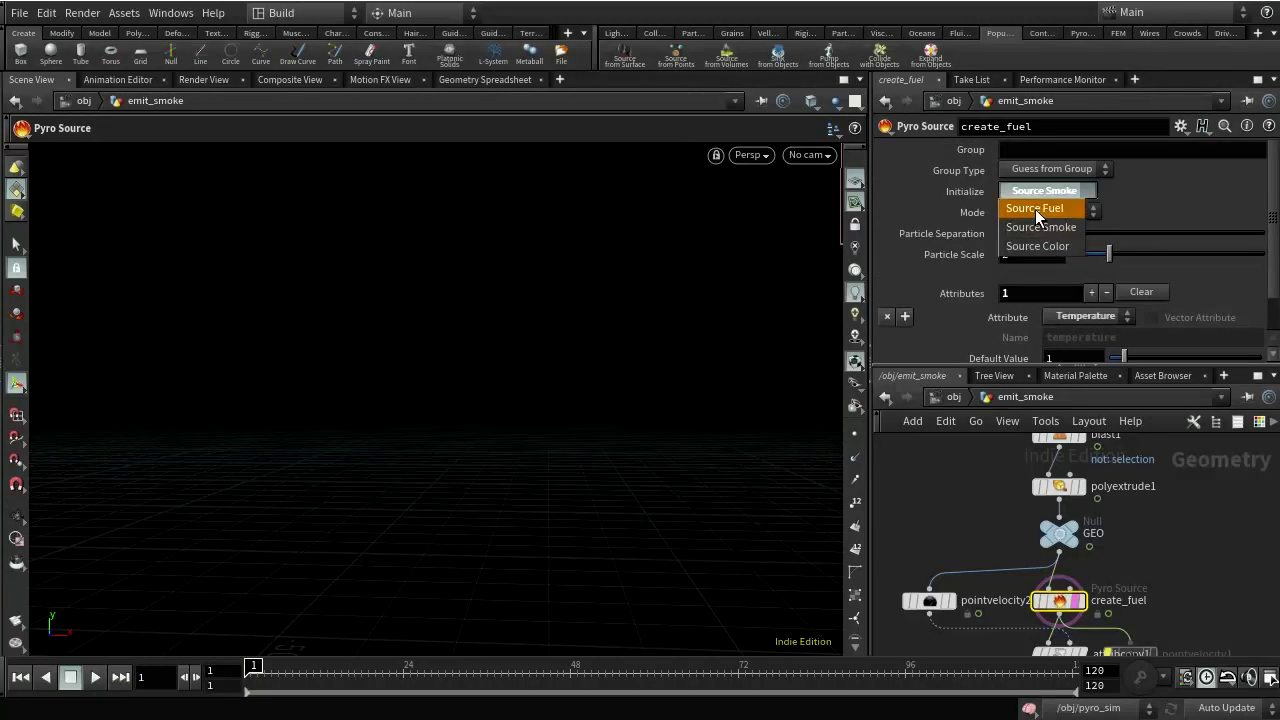
click(1035, 209)
scroll(1107, 300, down, 5)
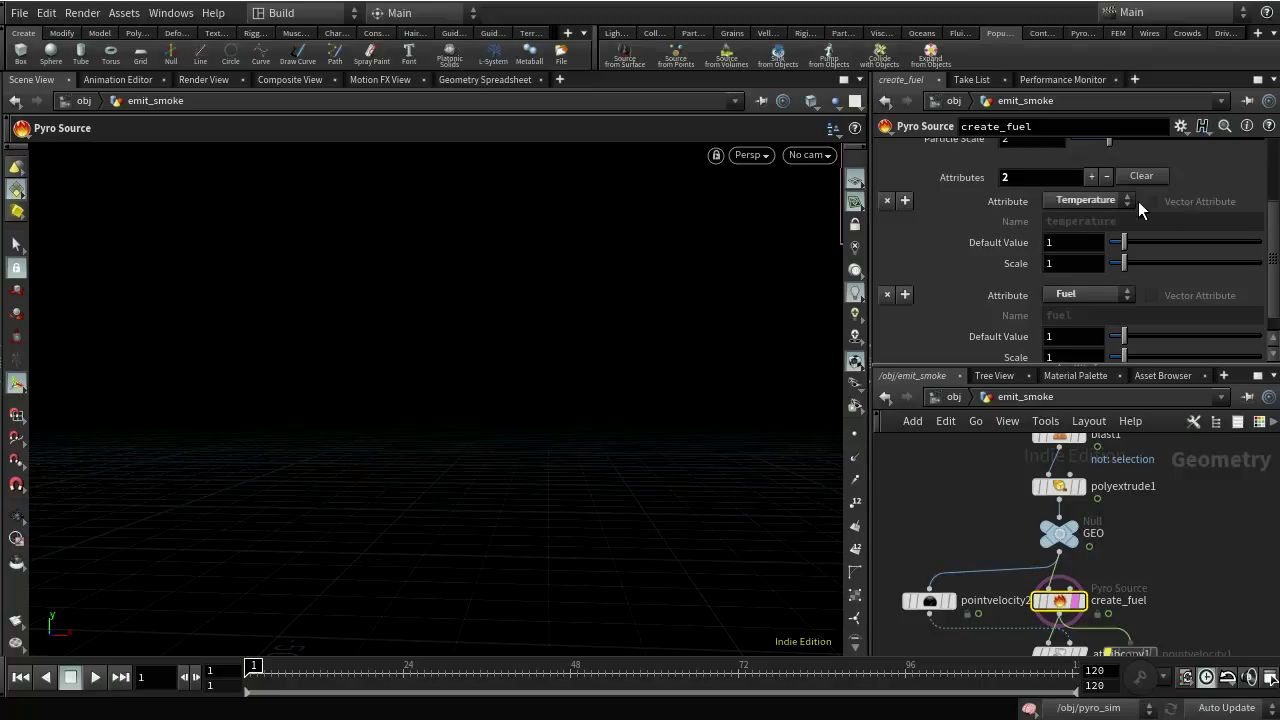
- Return to the pyro_sim network and scrub the simulation from frame 1 to frame 20
scroll(1072, 291, up, 3)
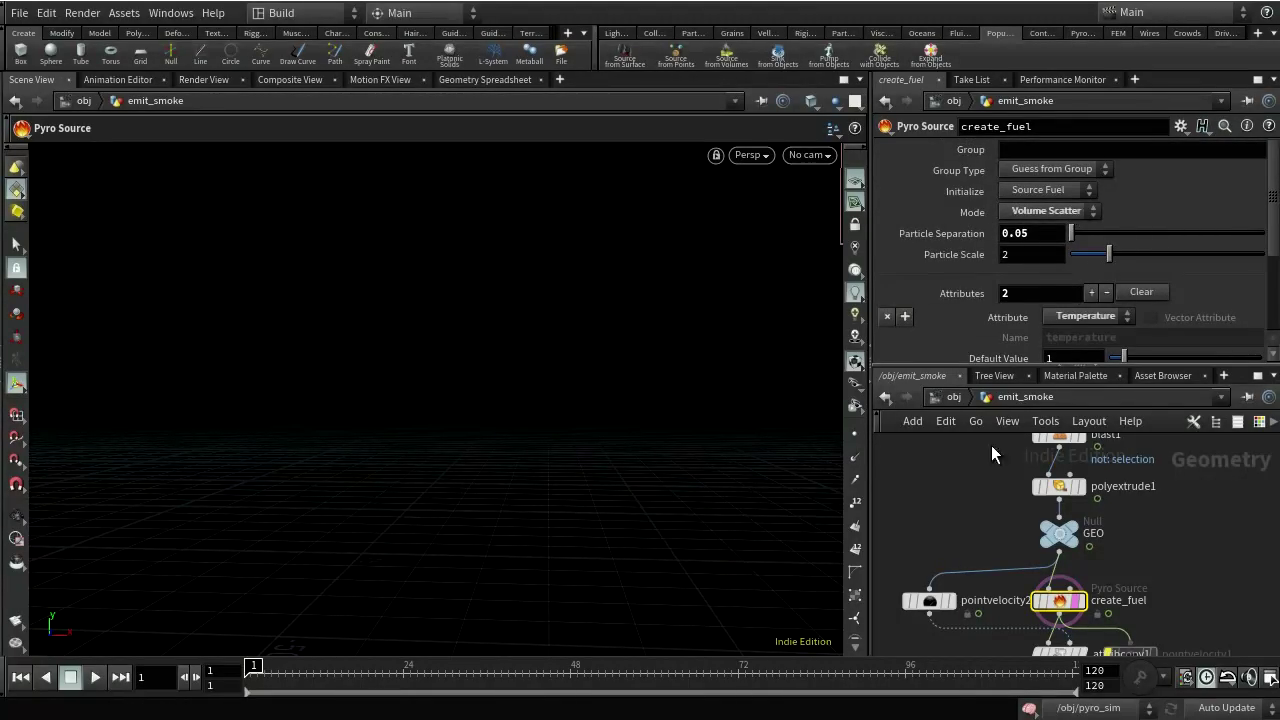
click(947, 399)
double_click(1075, 574)
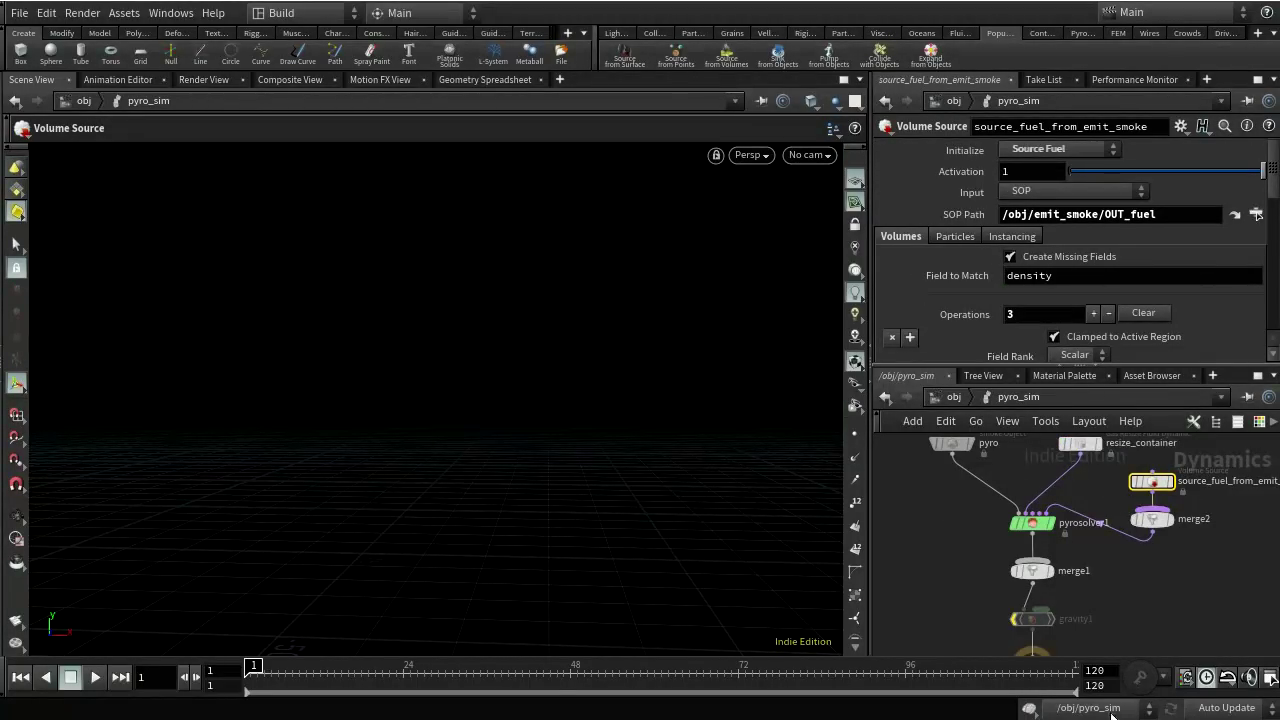
key(u)
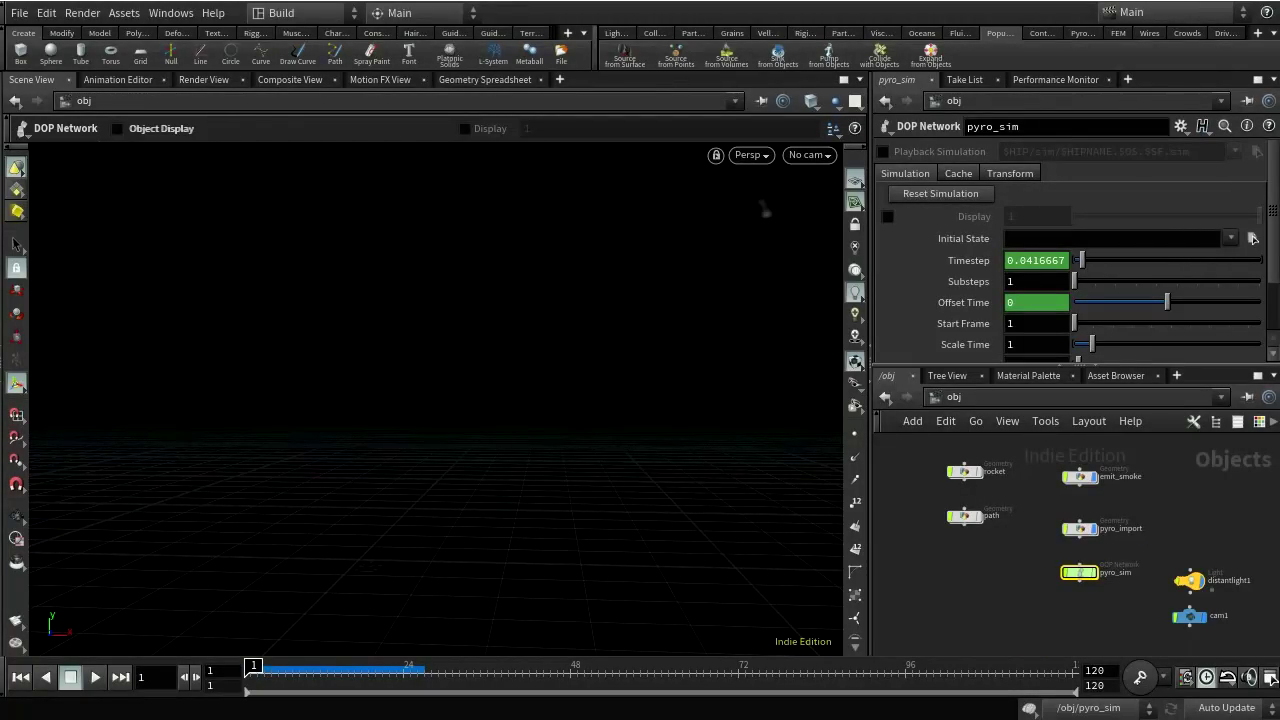
double_click(1082, 573)
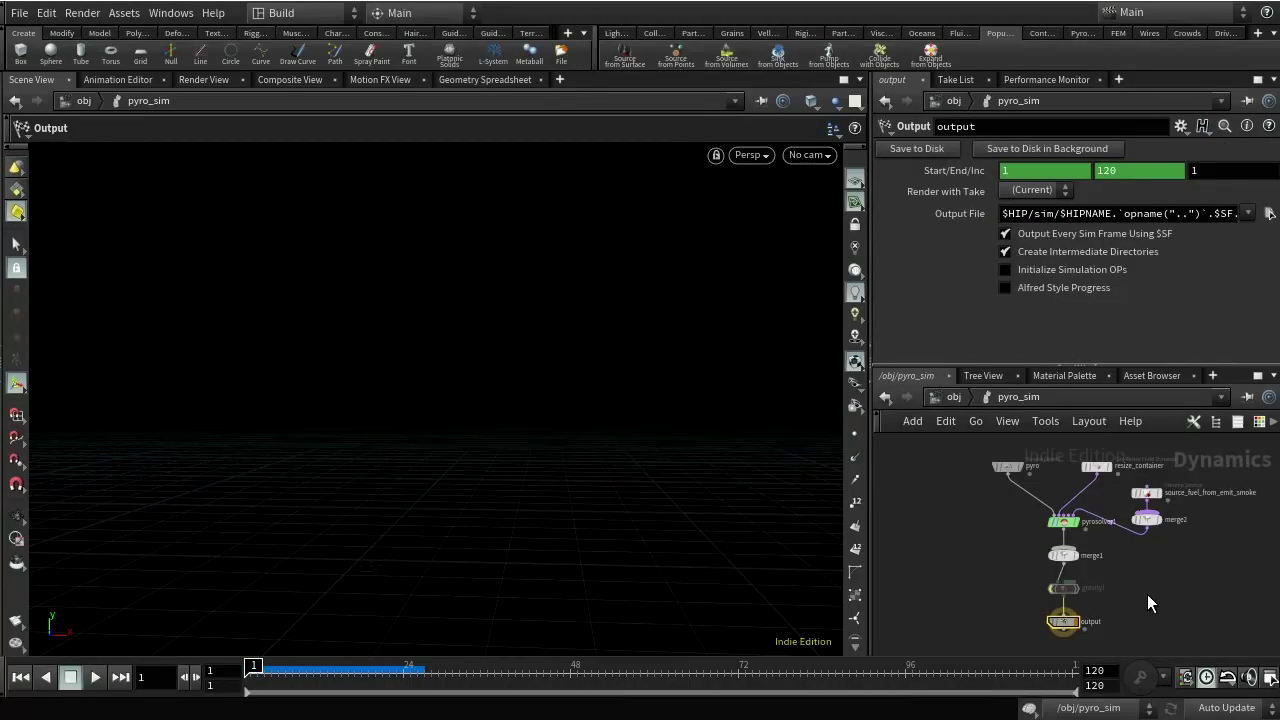
drag(254, 668, 390, 672)
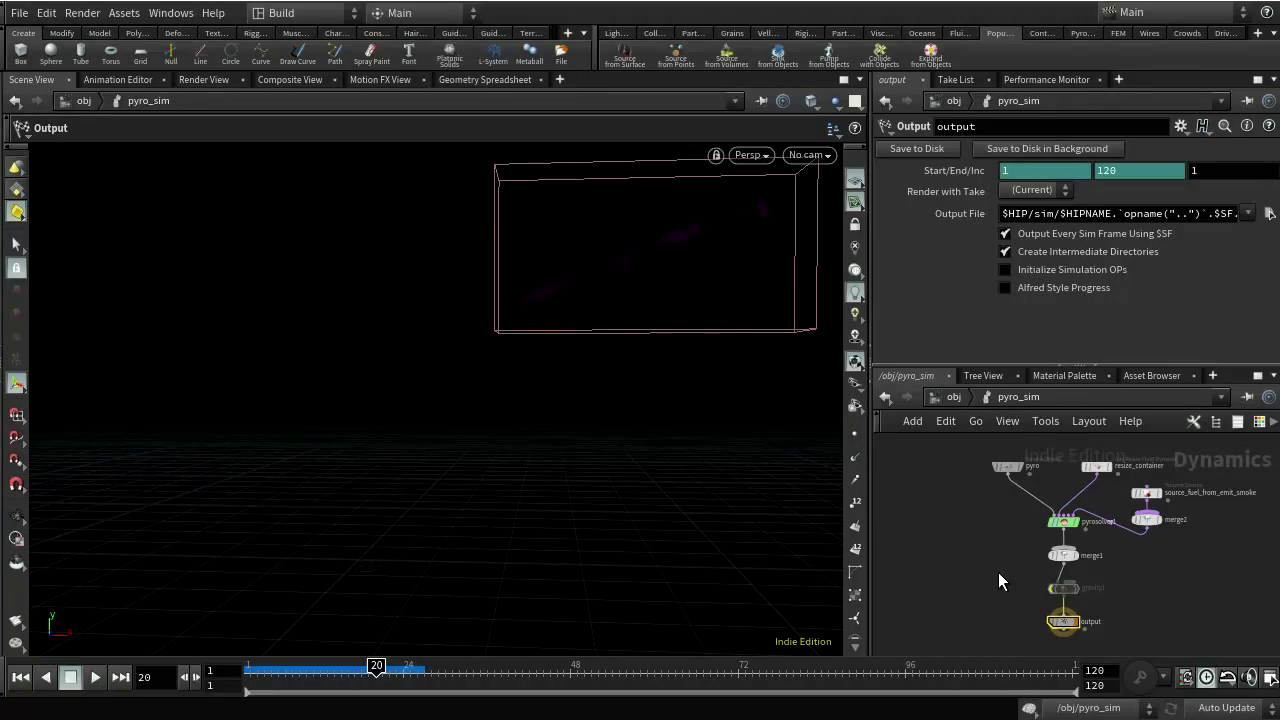
- In the pyro smoke object's Multi guides, enable the Density display and disable the Fuel display
click(1006, 467)
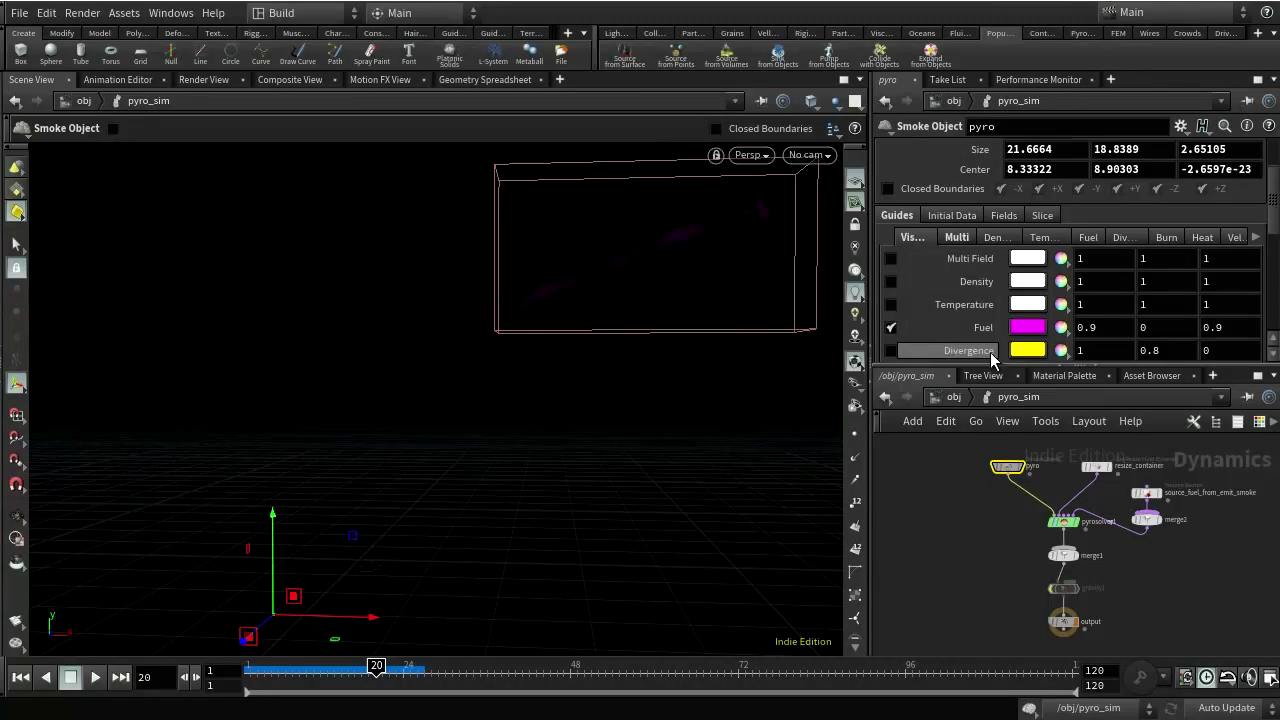
click(891, 283)
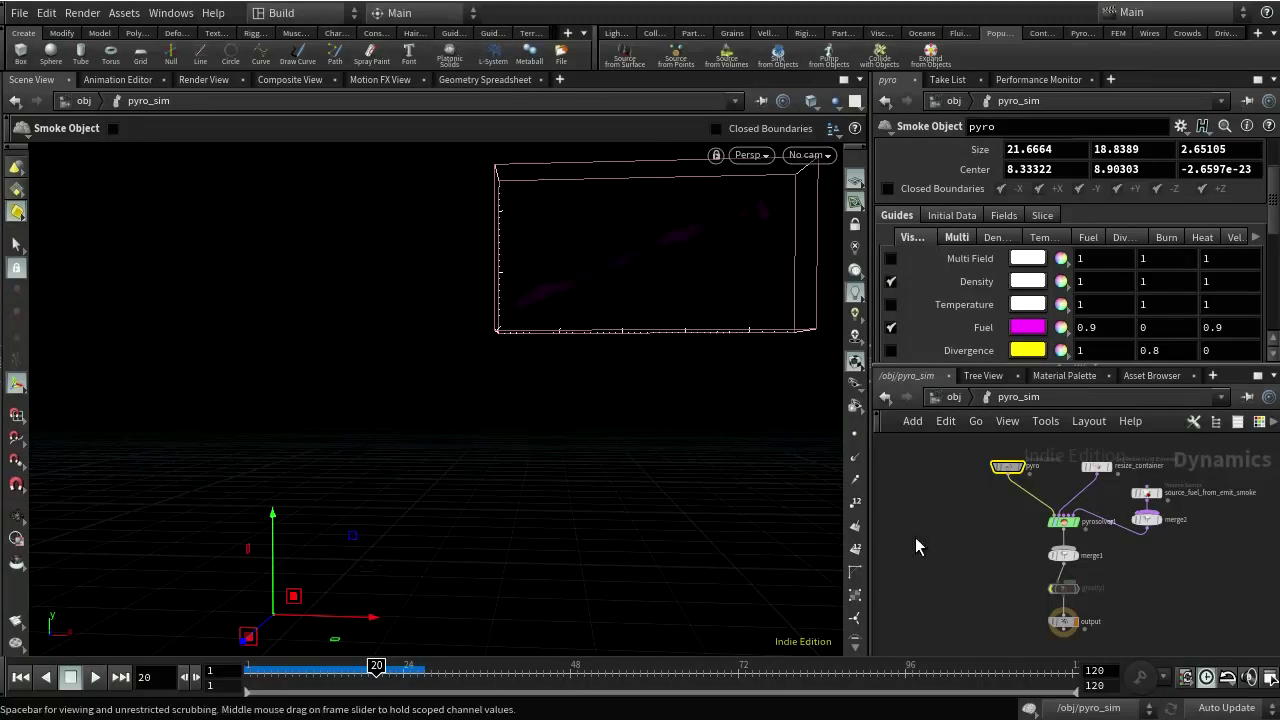
click(892, 327)
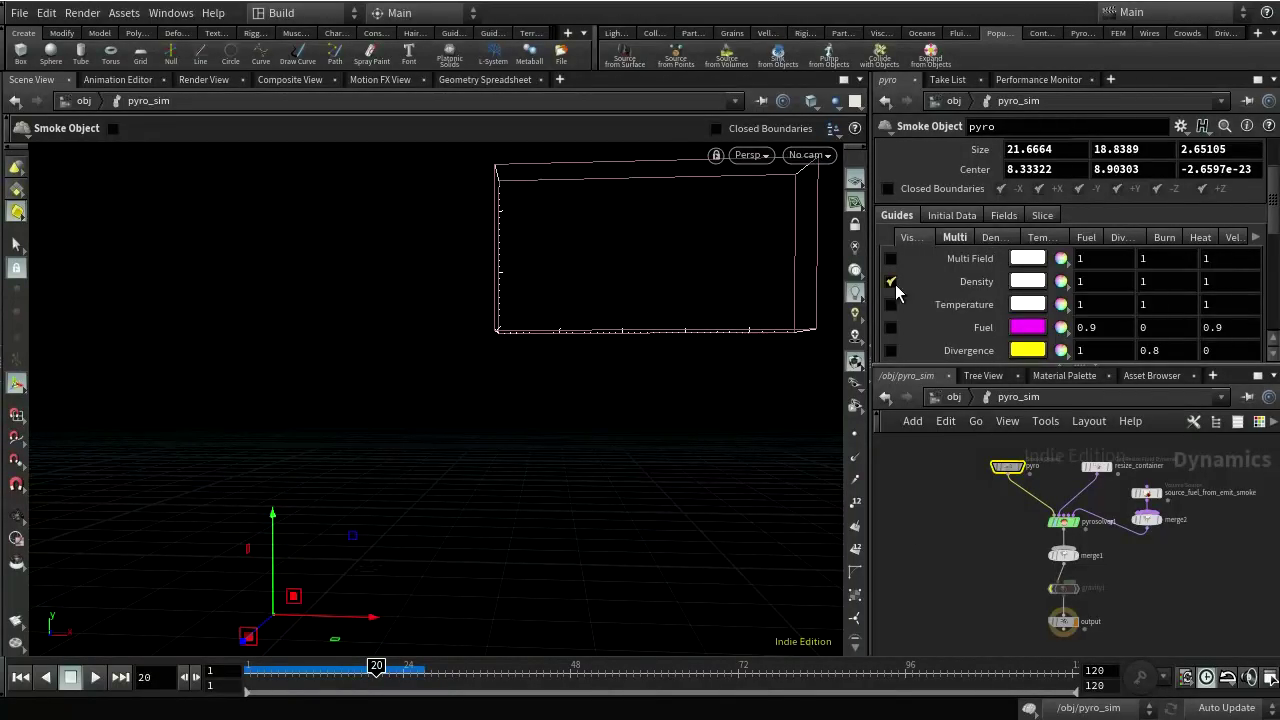
- Set the pyro object's density guide Smoke Density to 5 and scrub to frame 21 to check the smoke
click(995, 238)
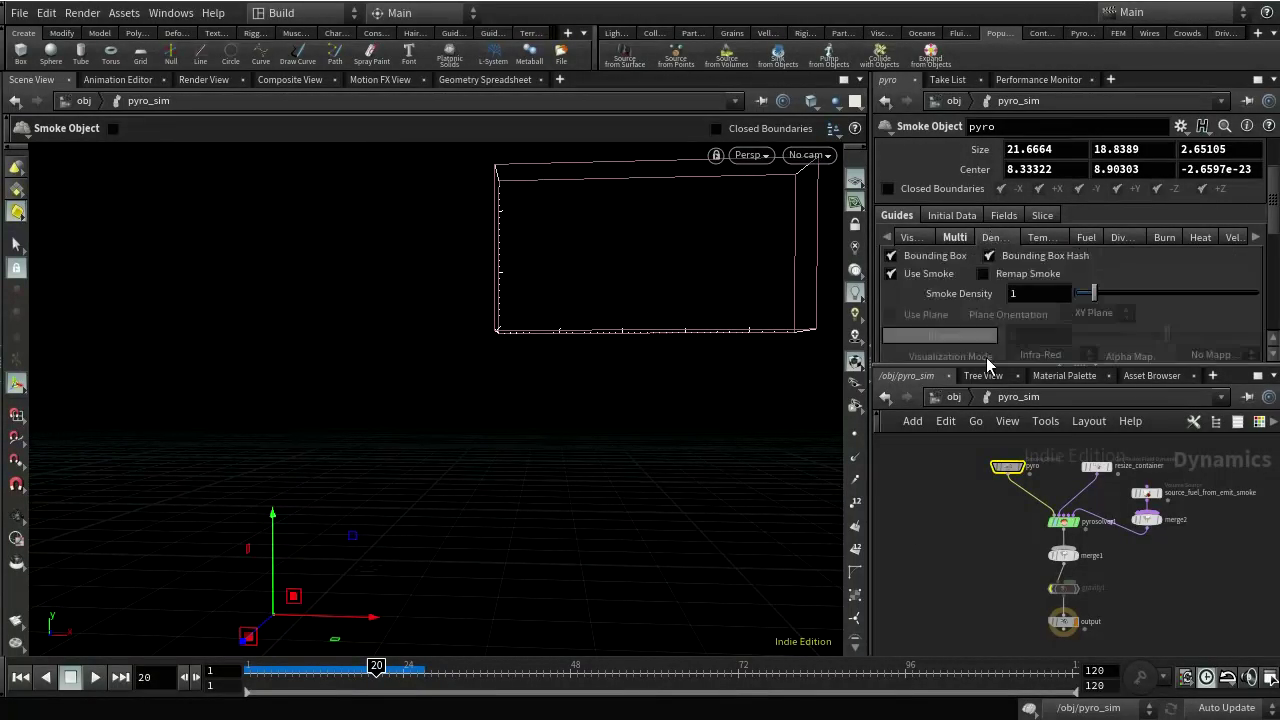
click(1030, 293)
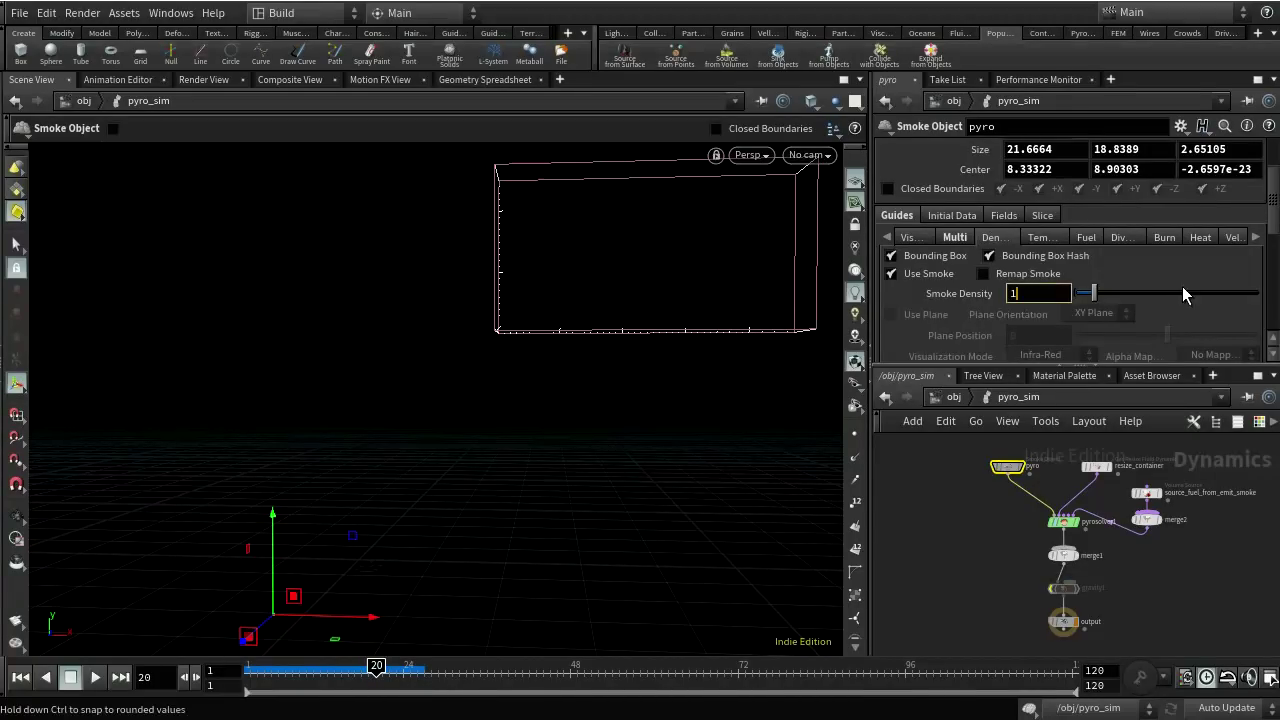
key(BackSpace)
text(5)
key(Return)
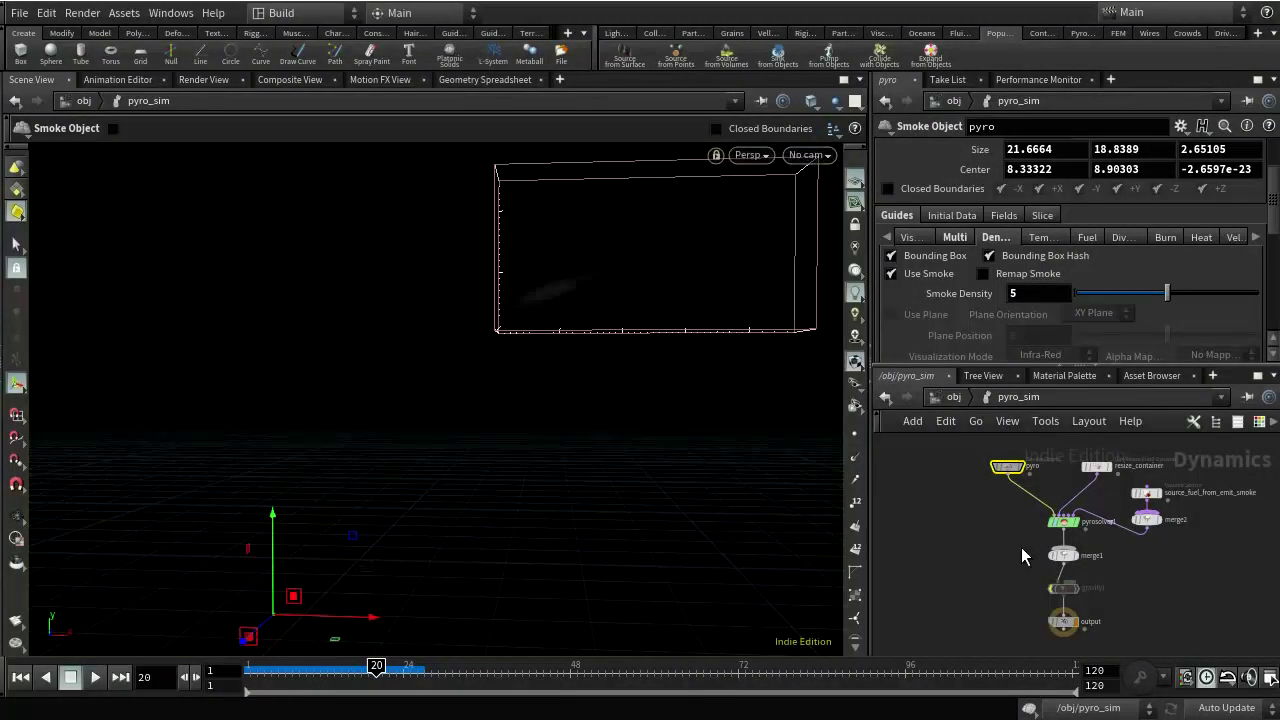
drag(300, 668, 383, 665)
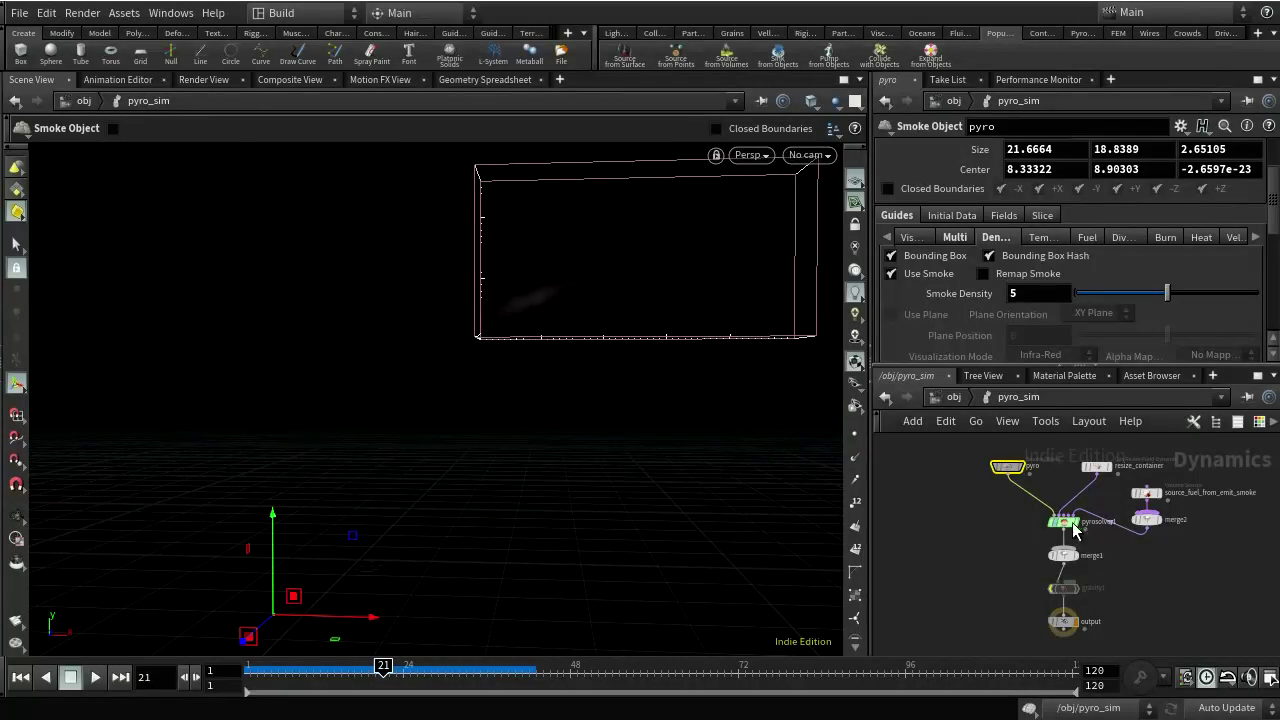
- Set Gas Released to 30 in pyrosolver1's combustion settings
mouse_move(1056, 530)
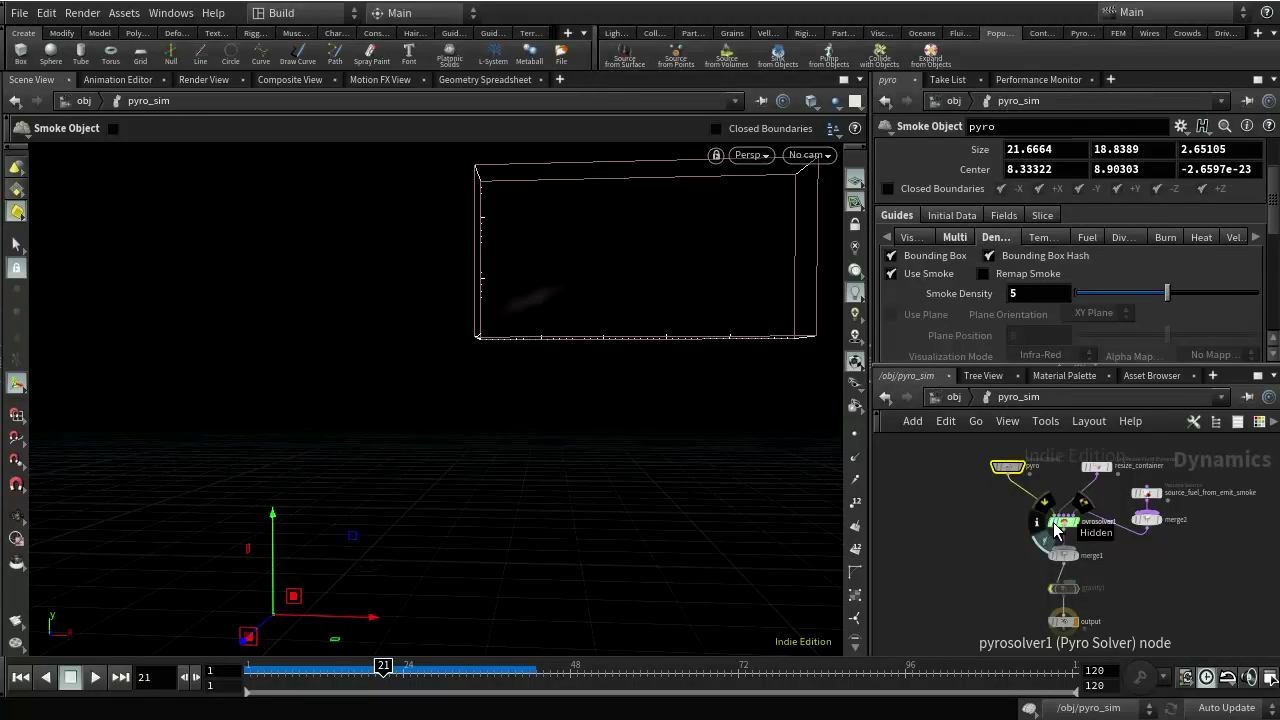
click(1060, 522)
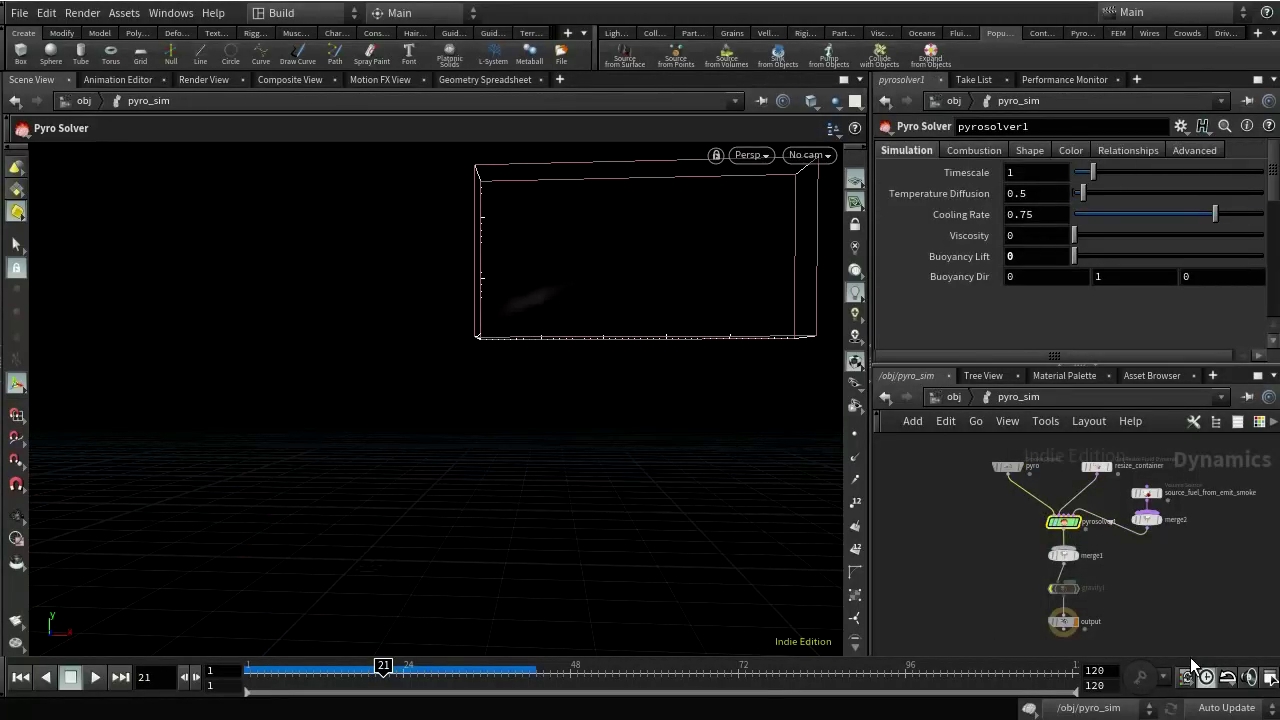
click(979, 153)
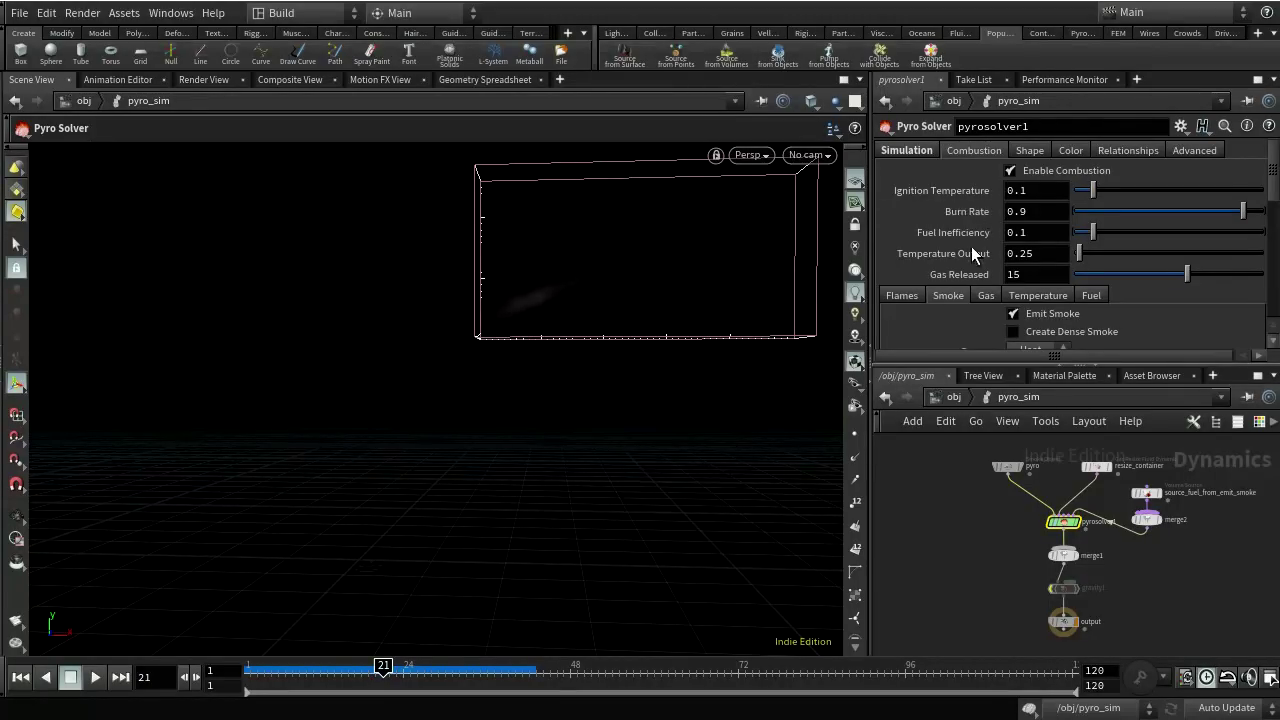
mouse_move(969, 273)
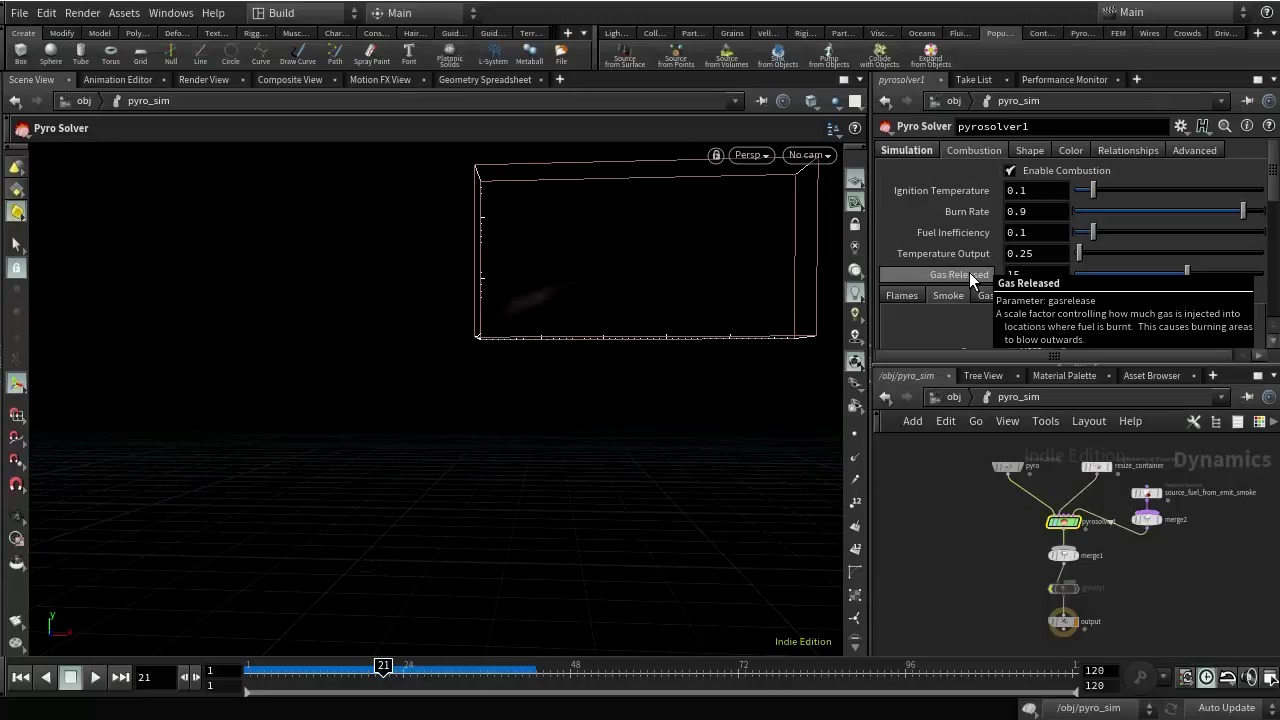
click(1040, 271)
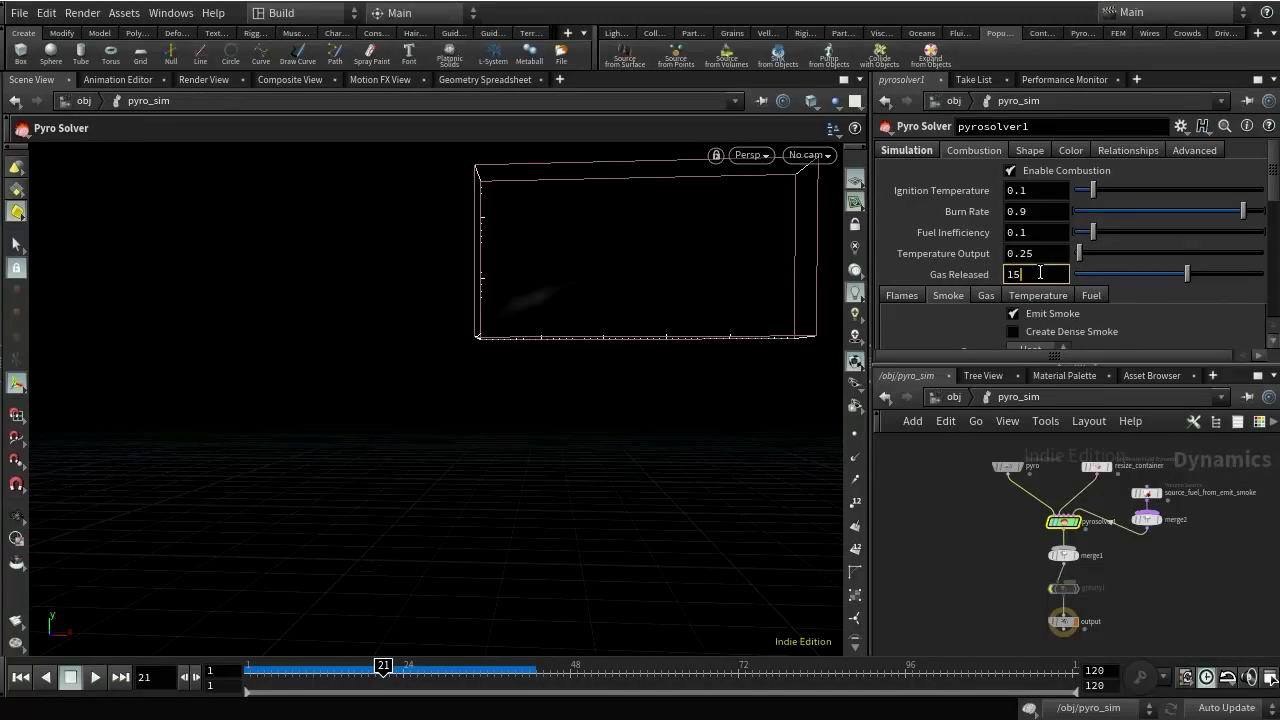
key(BackSpace)
key(BackSpace)
text(30)
key(Return)
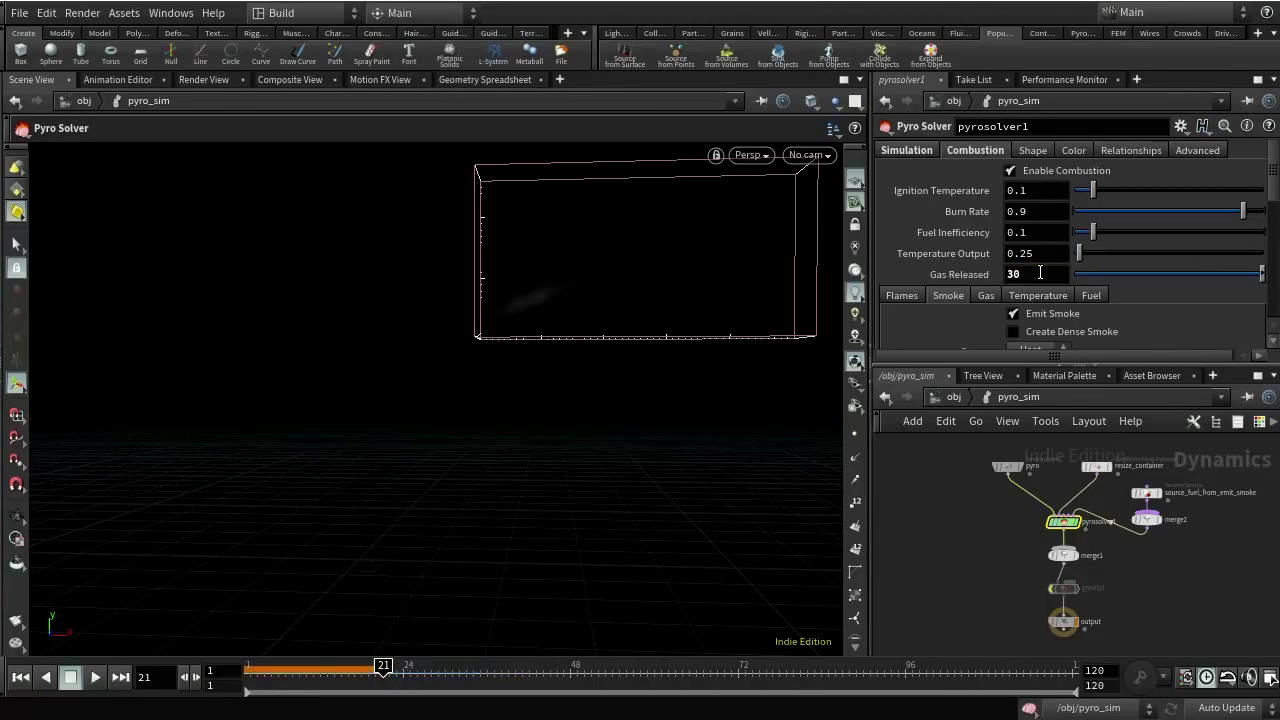
- Enable Create Dense Smoke on pyrosolver1 and resimulate from the first frame to frame 35
scroll(1071, 304, down, 1)
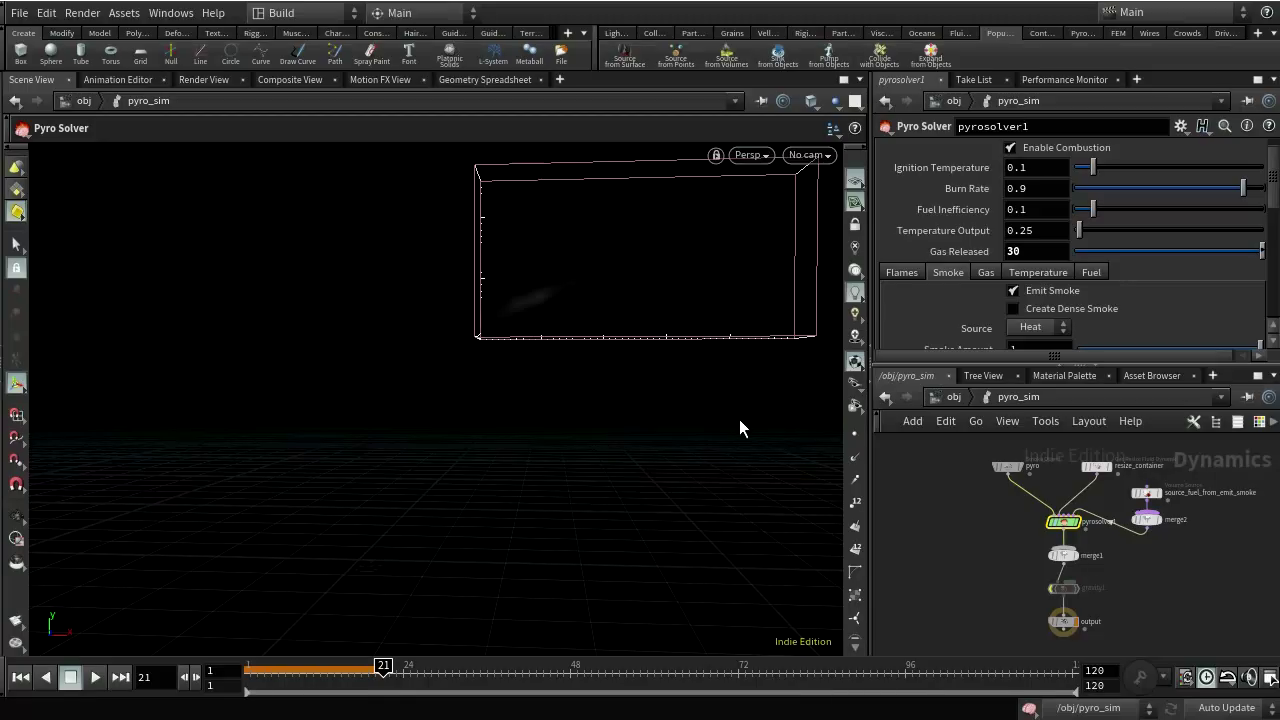
click(1015, 309)
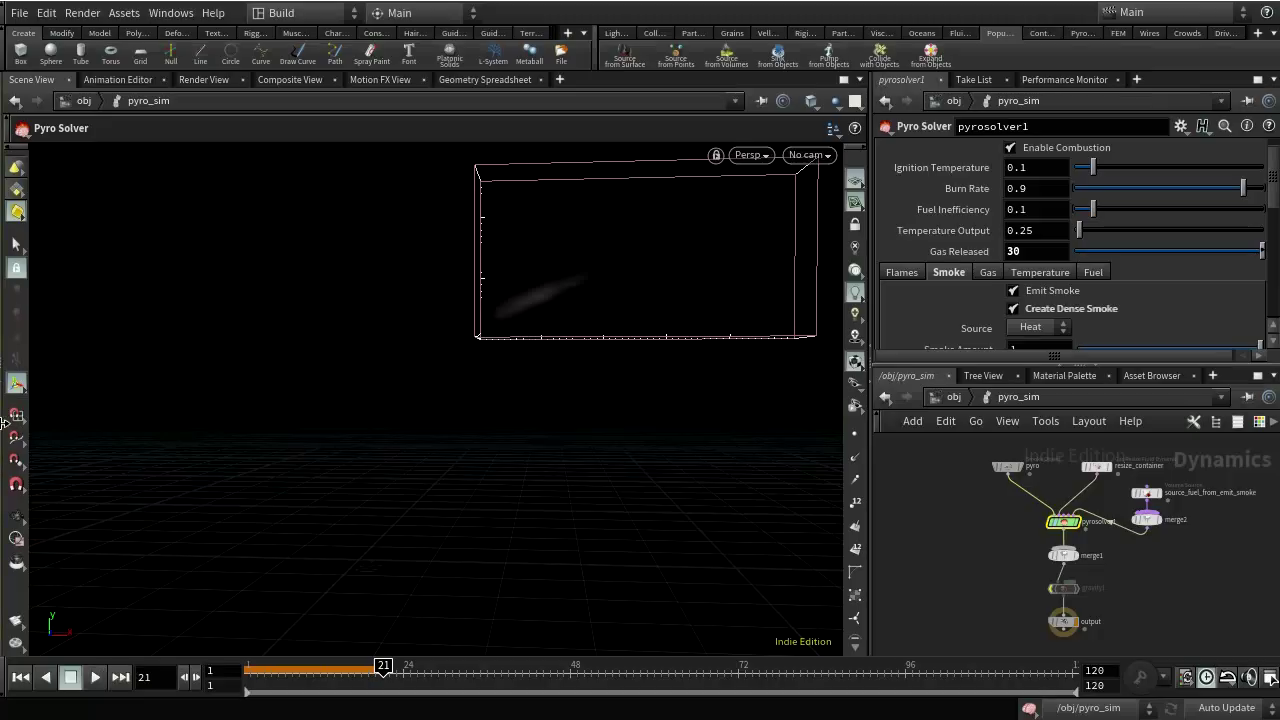
click(20, 677)
drag(254, 668, 383, 668)
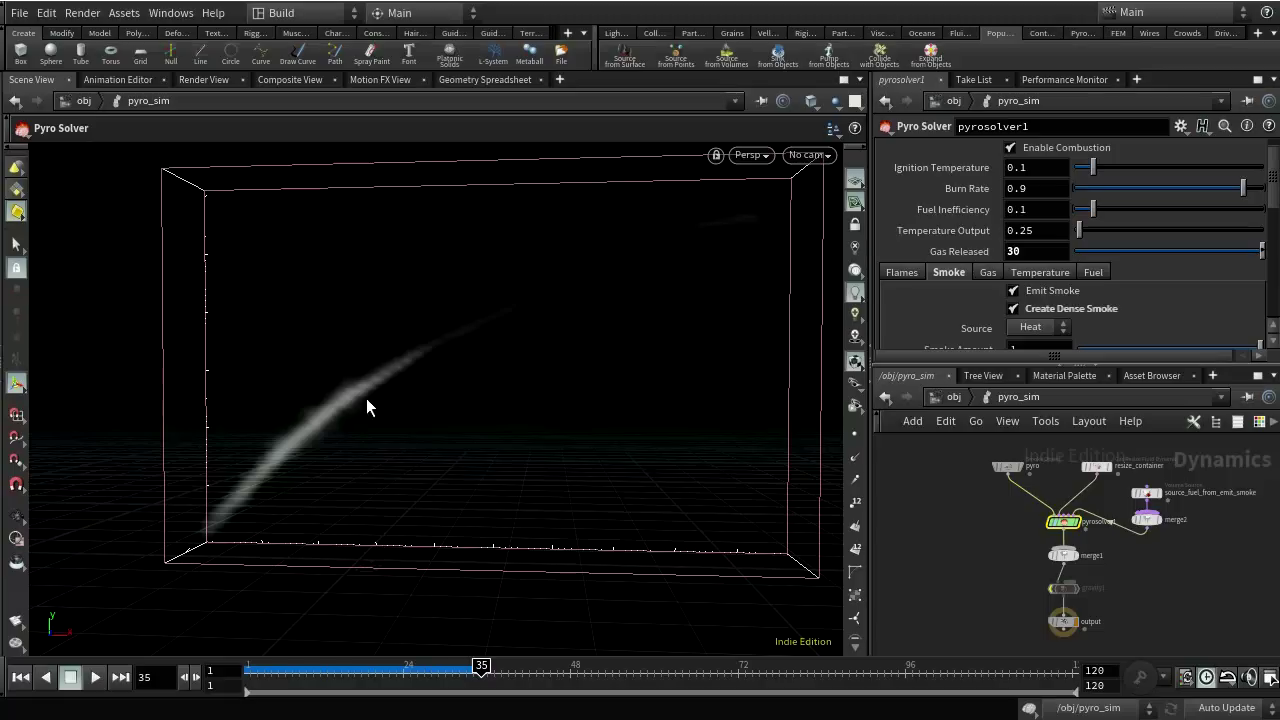
- Disable Dissipation in pyrosolver1's shape settings and play the simulation from the first frame to frame 36
scroll(1142, 280, up, 2)
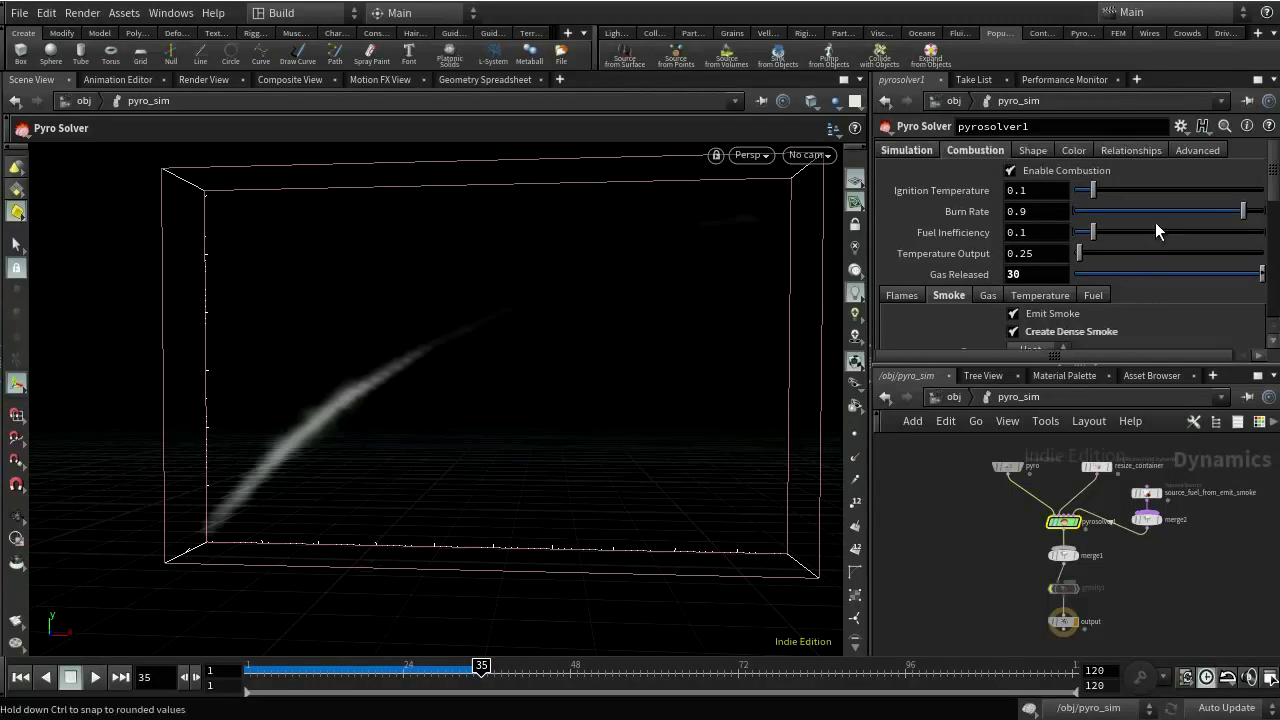
click(1033, 150)
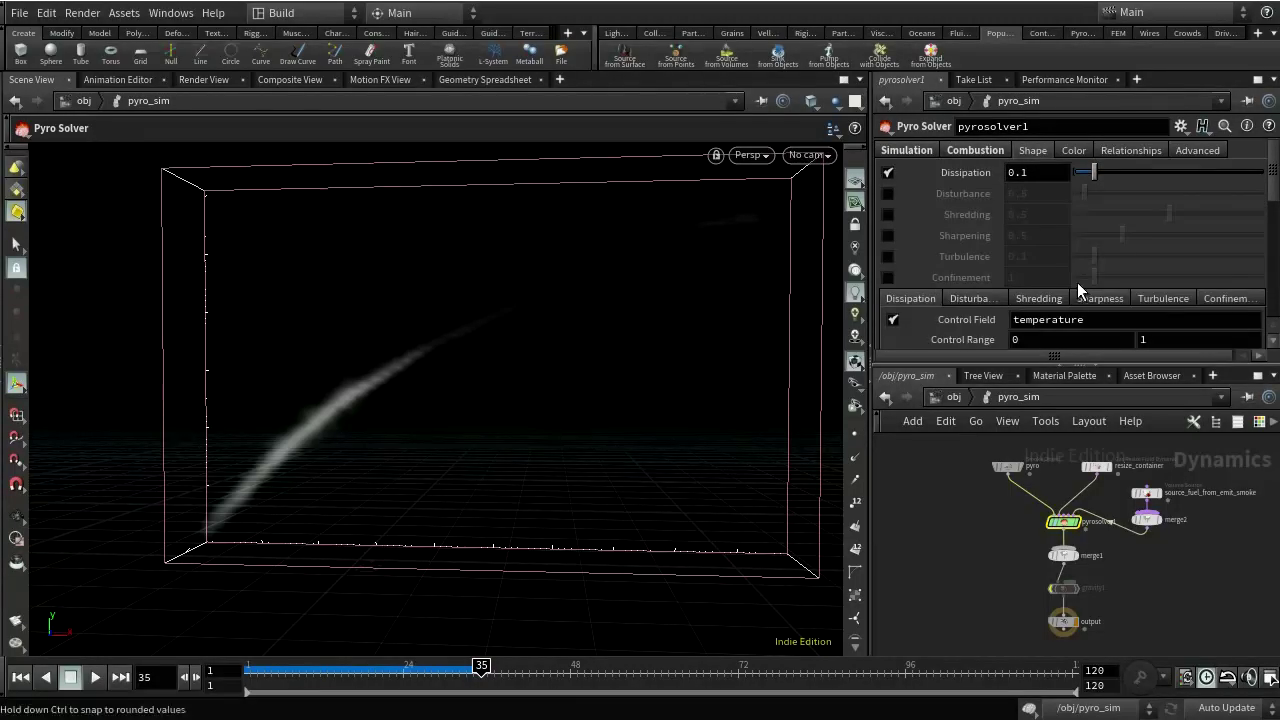
click(889, 173)
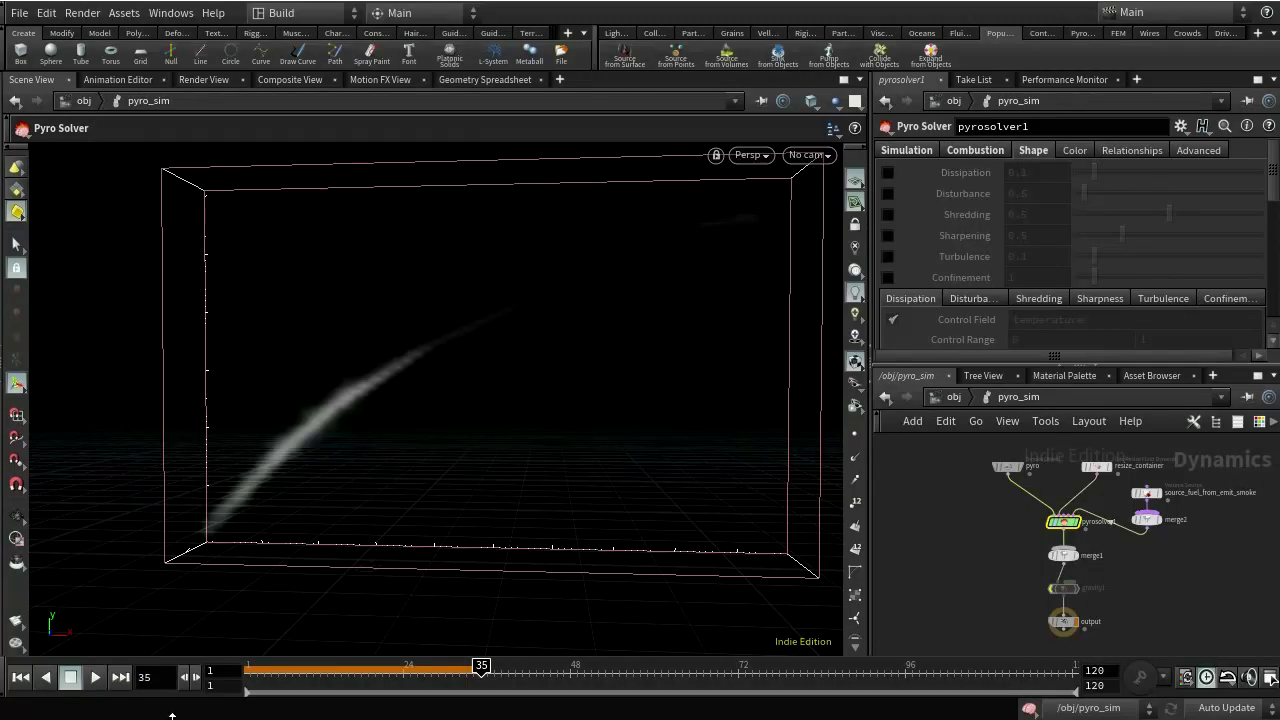
click(20, 677)
click(96, 677)
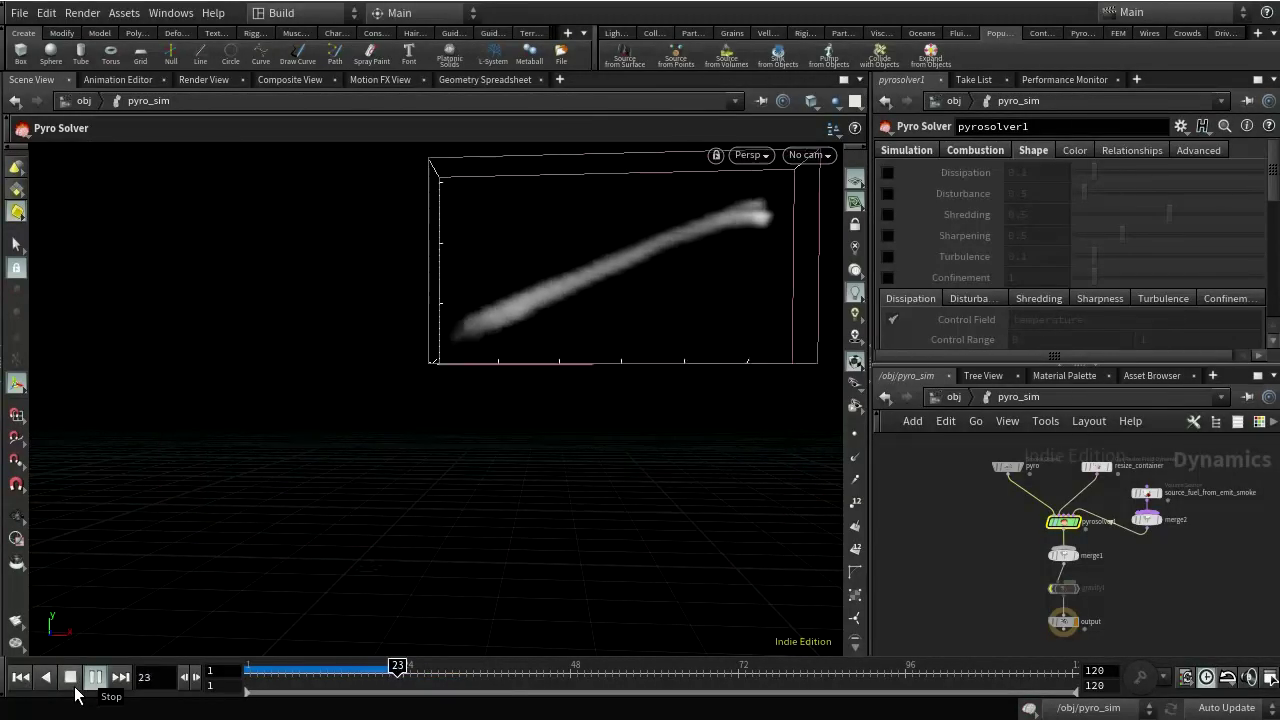
click(72, 684)
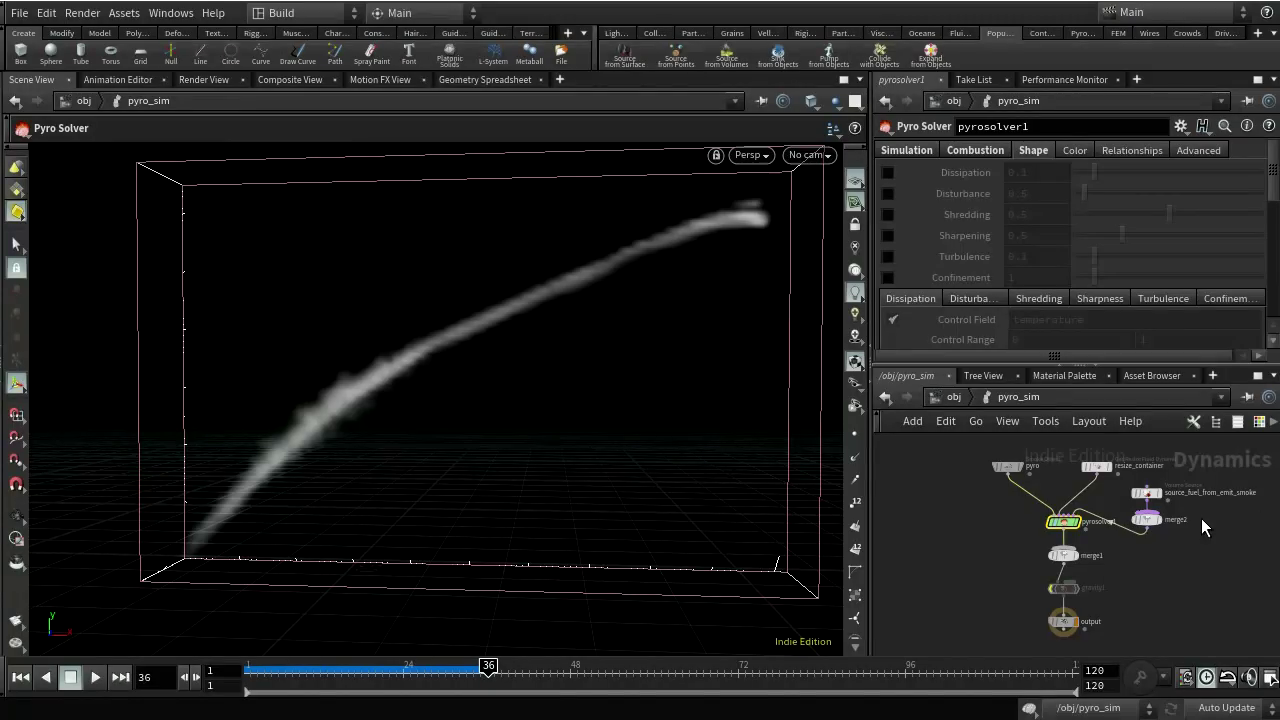
- Set the Scale of source_fuel_from_emit_smoke's v-to-vel operation to -.1
scroll(1201, 518, up, 3)
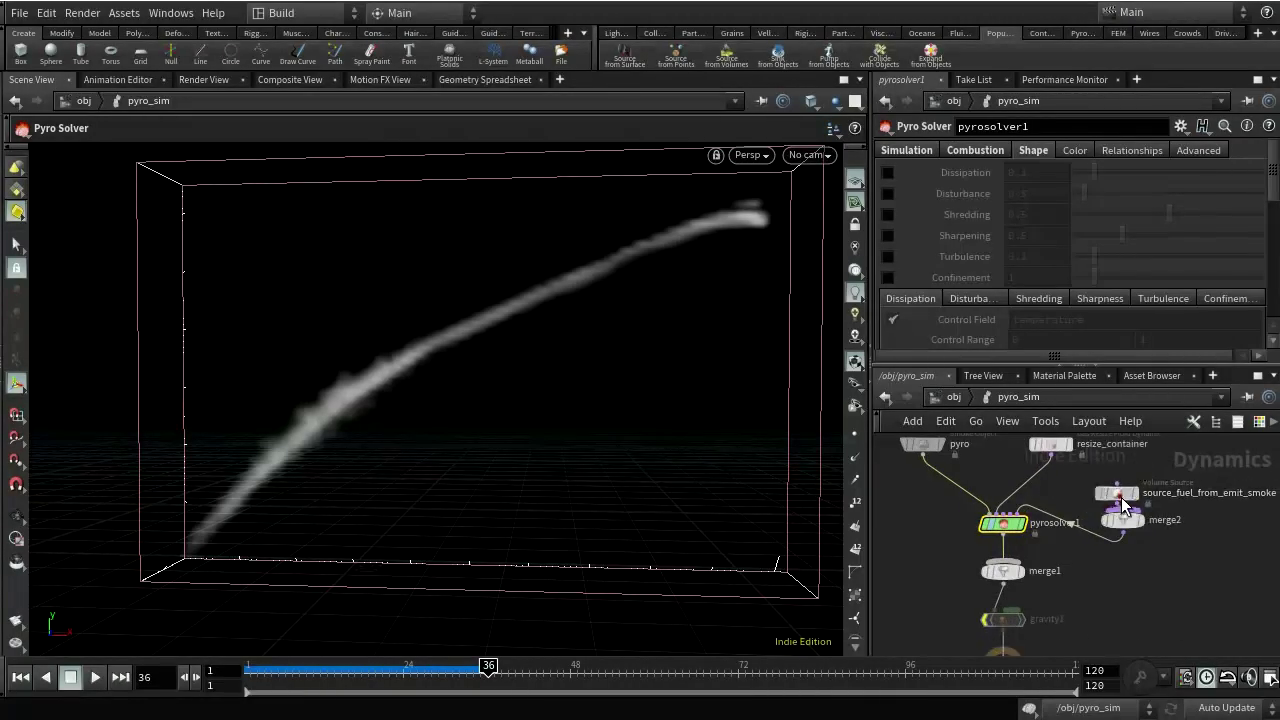
drag(1121, 497, 1136, 473)
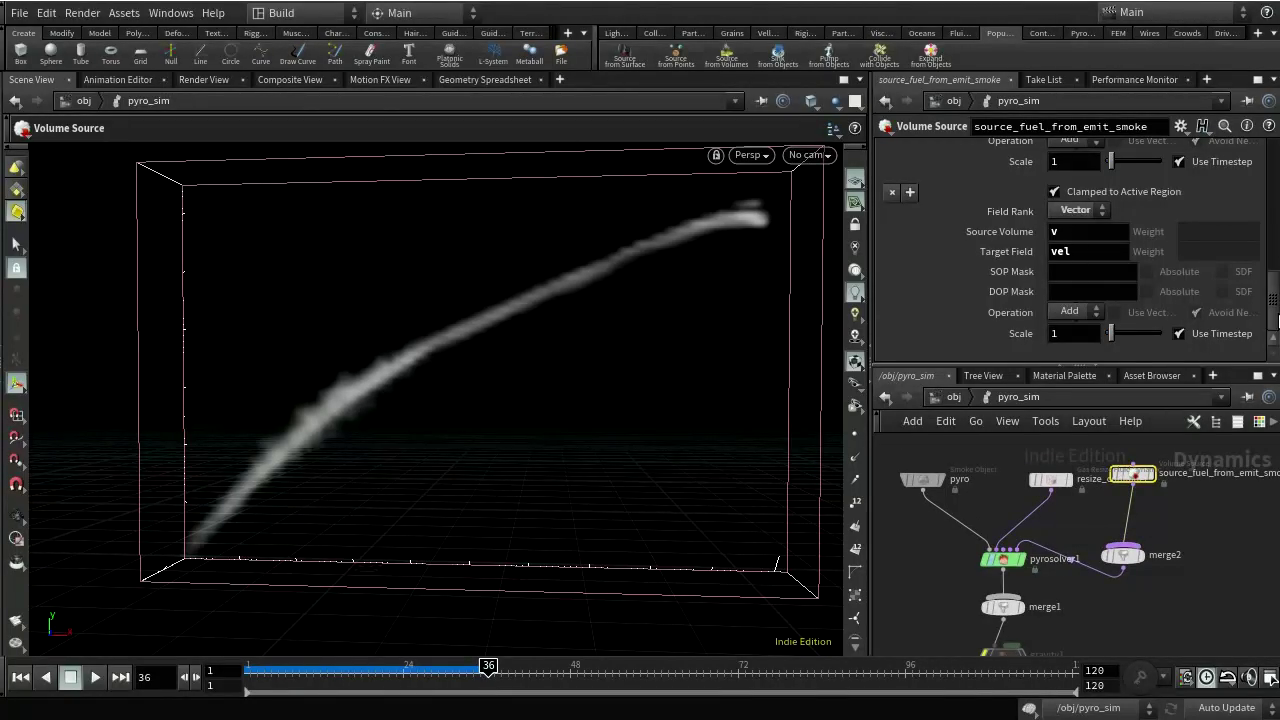
scroll(1276, 318, up, 5)
scroll(1276, 318, down, 5)
mouse_move(994, 337)
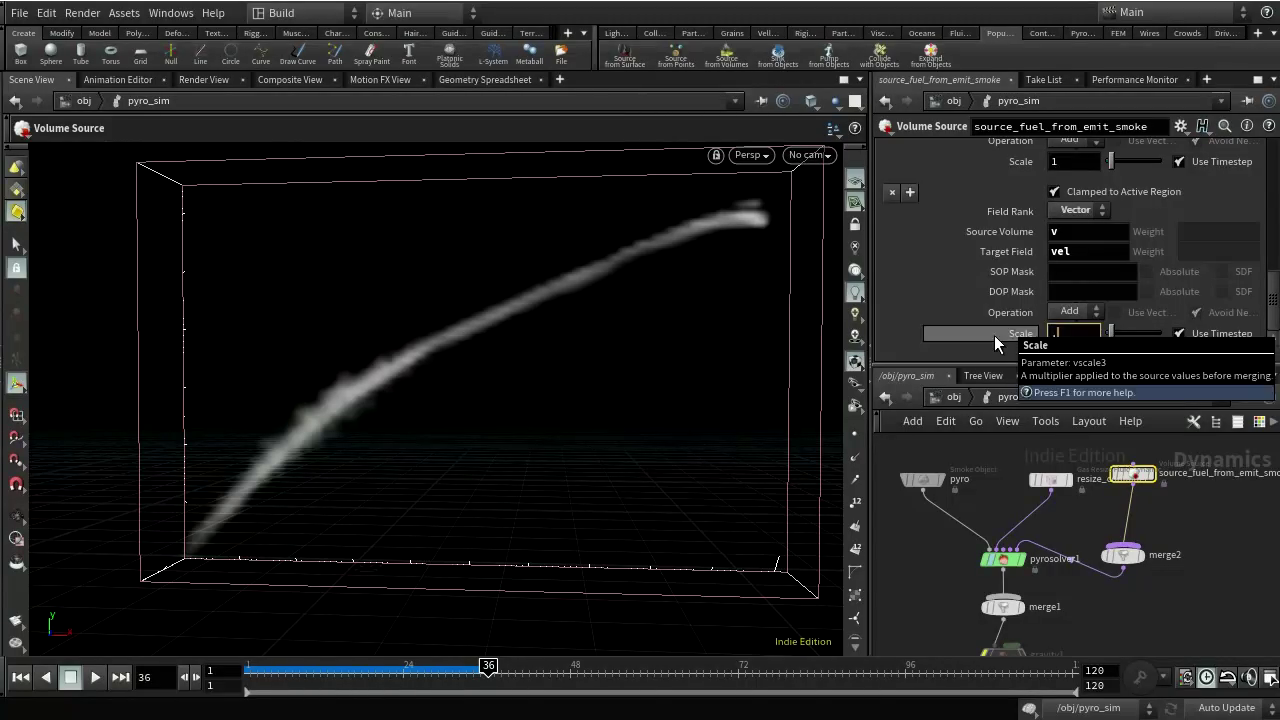
key(Return)
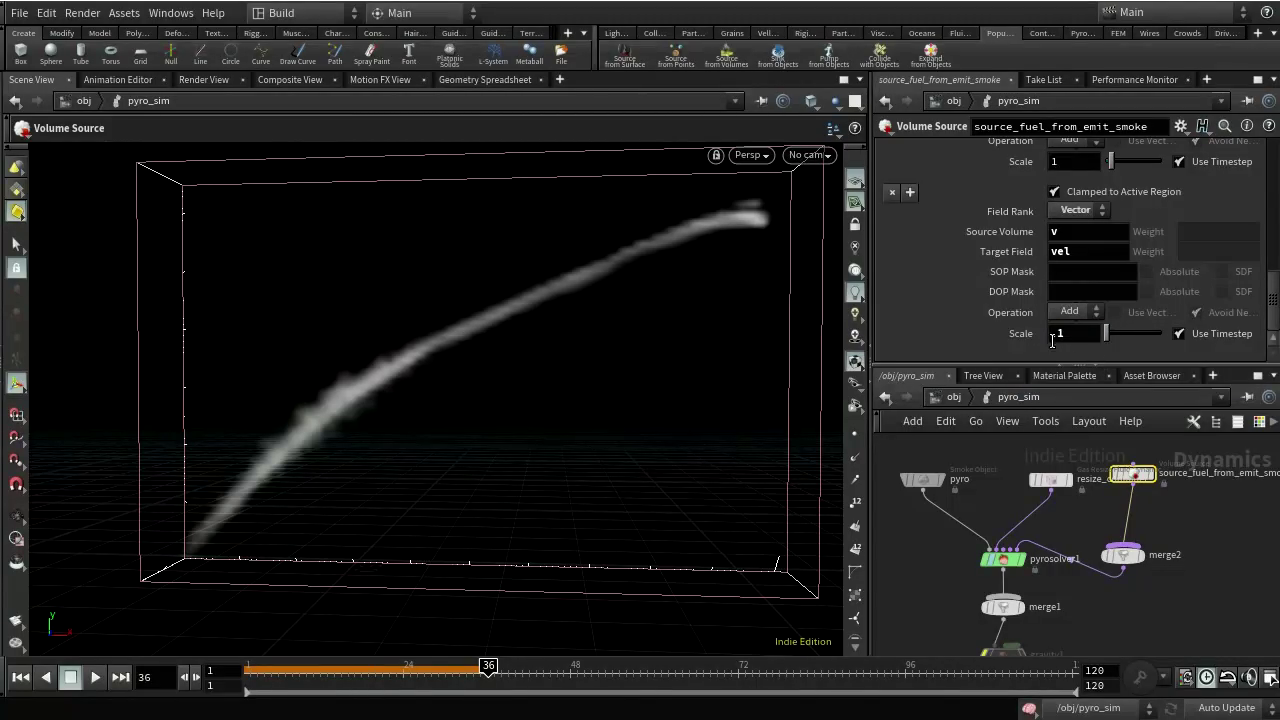
click(1052, 338)
text(-)
key(Return)
- Play the simulation from the first frame to frame 43 to inspect the smoke trail, and rewind to frame 1
click(20, 677)
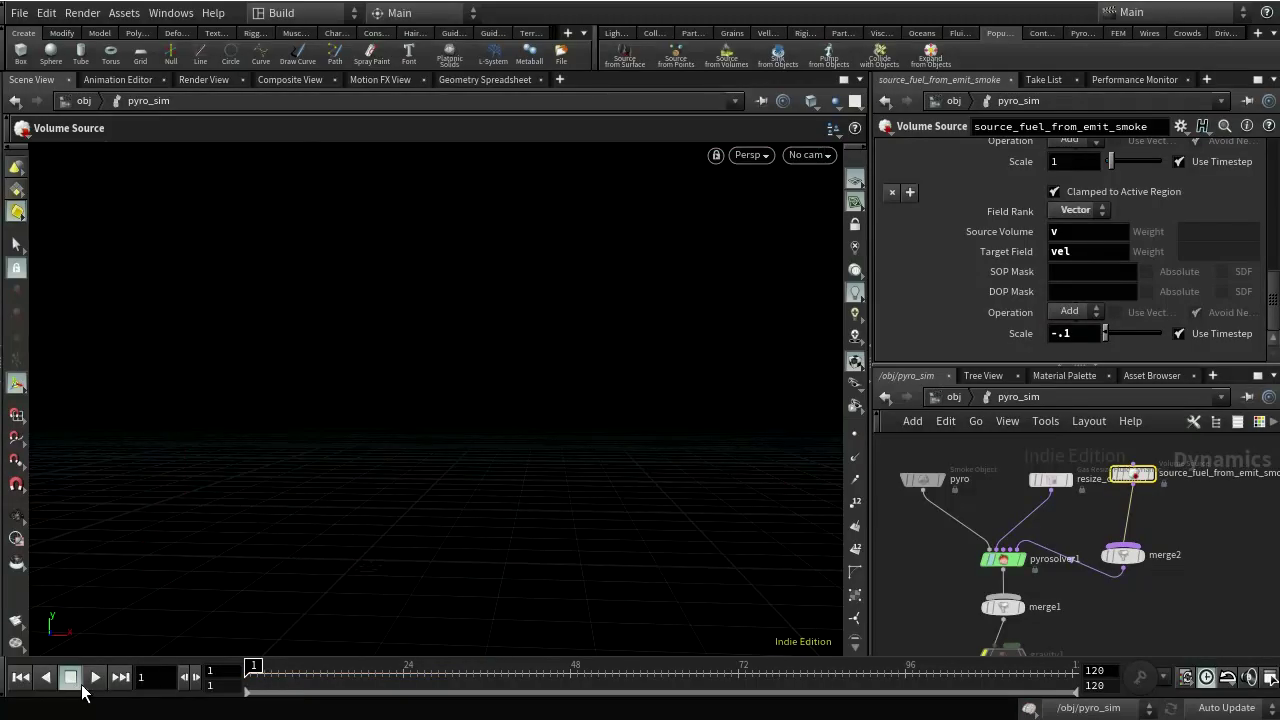
click(94, 678)
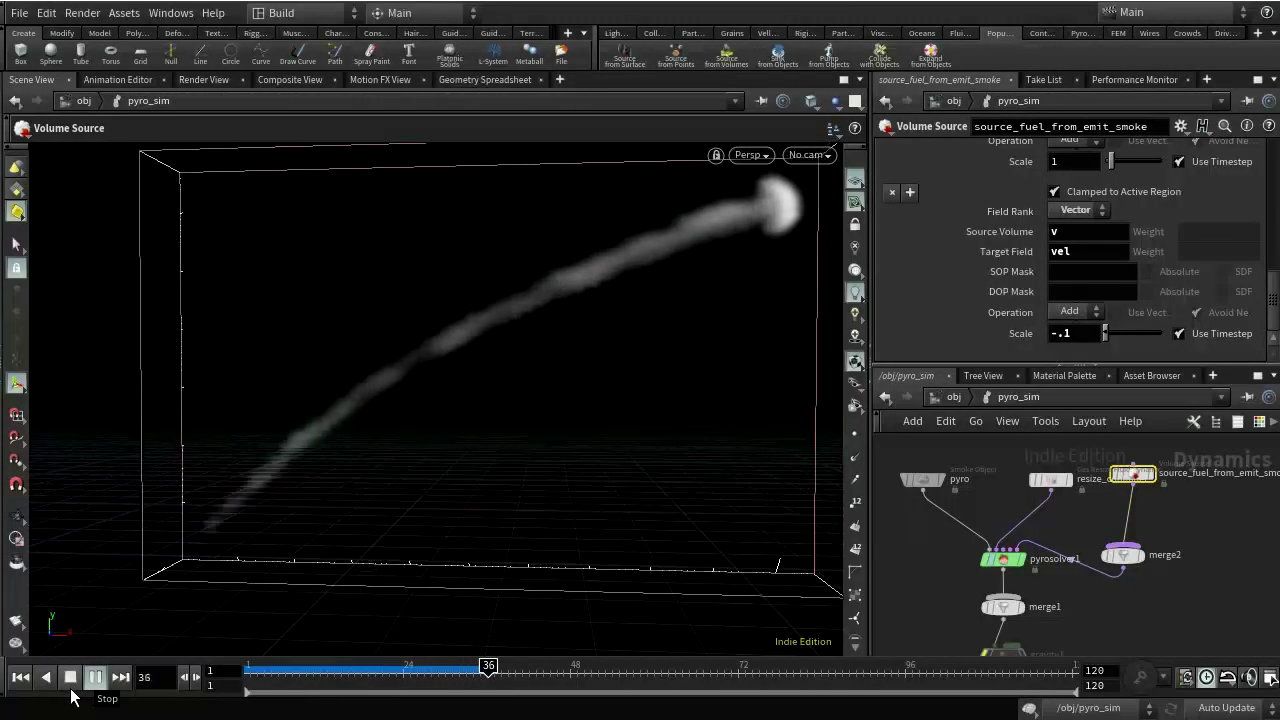
click(71, 690)
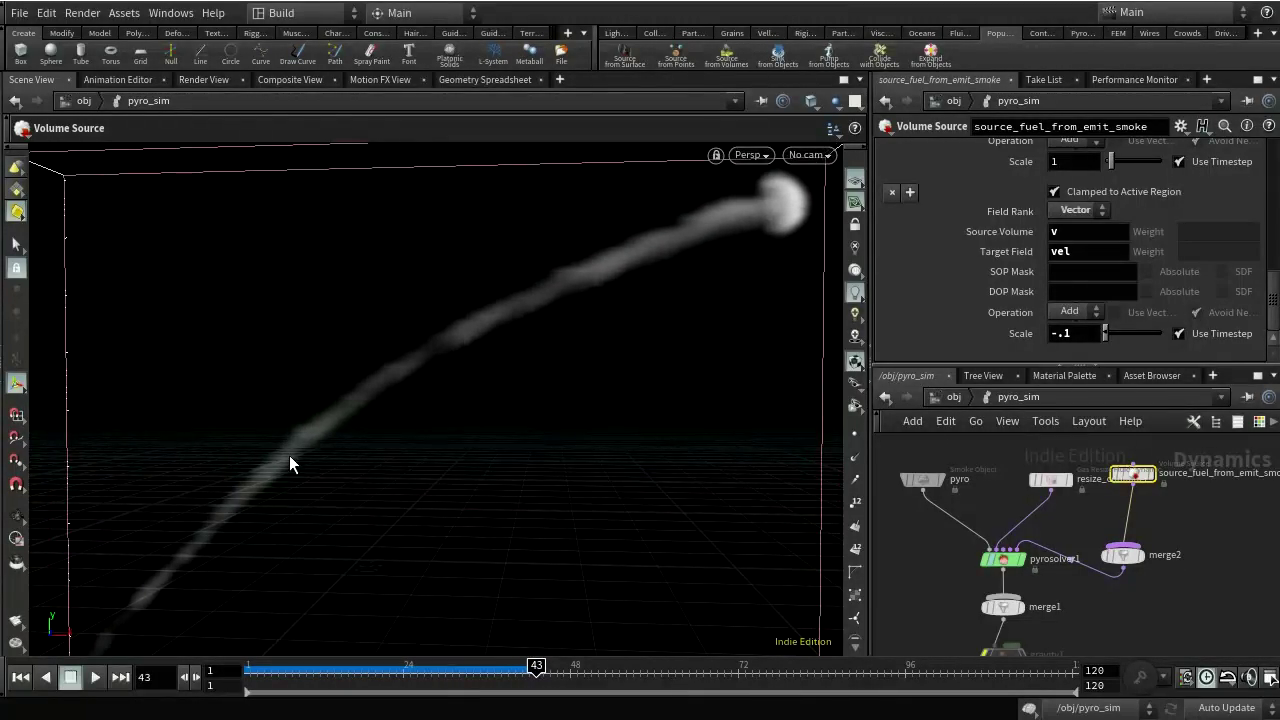
click(20, 677)
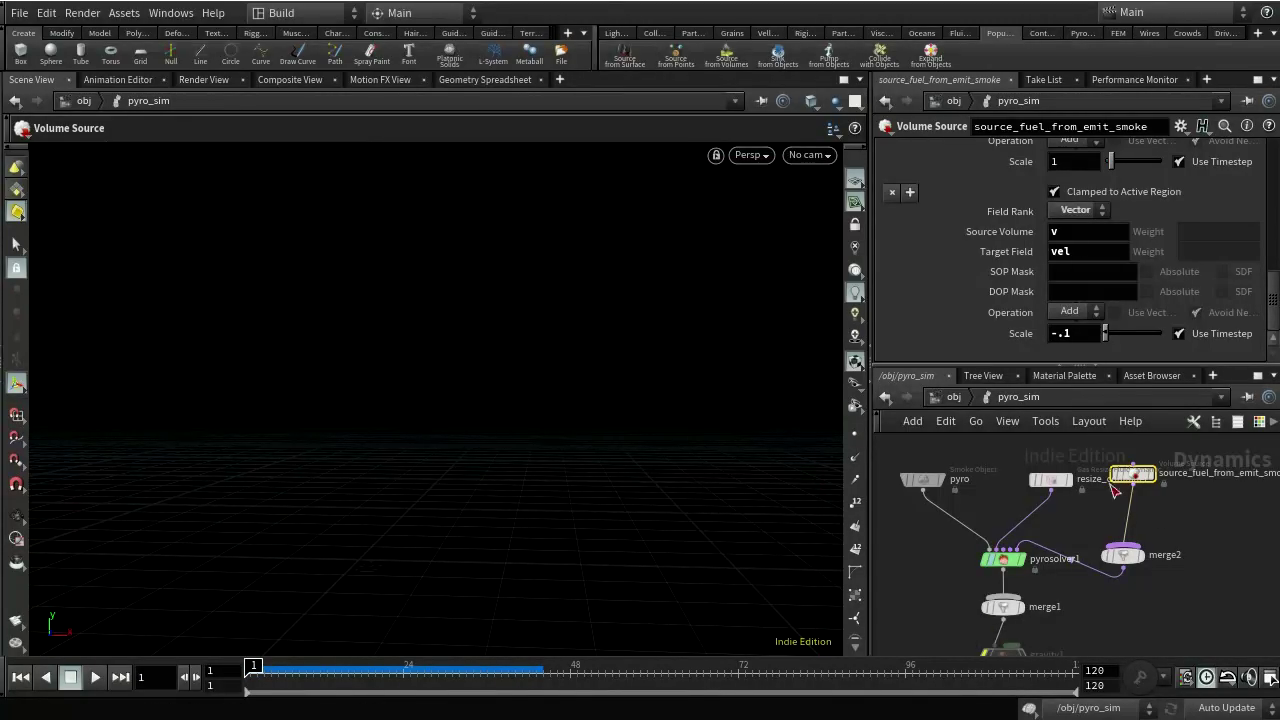
scroll(1156, 533, up, 2)
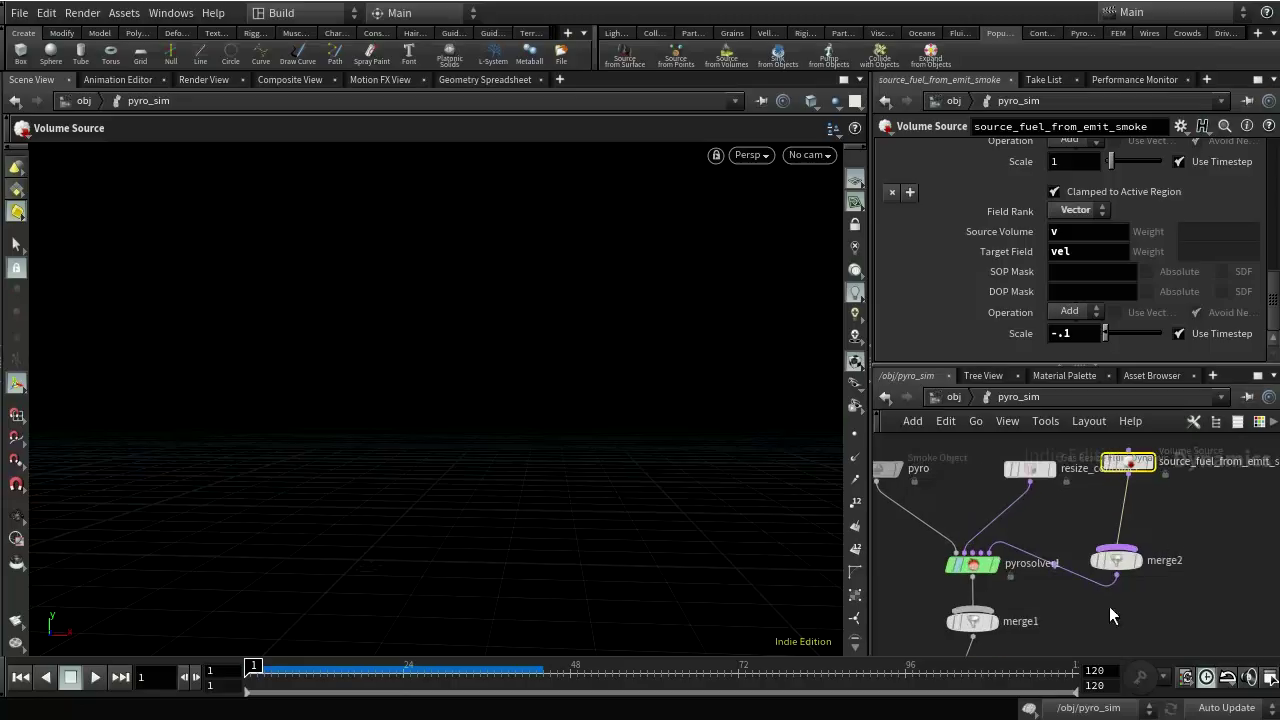
- Enable Dissipation in pyrosolver1's shape settings and set it to 0.9
click(972, 566)
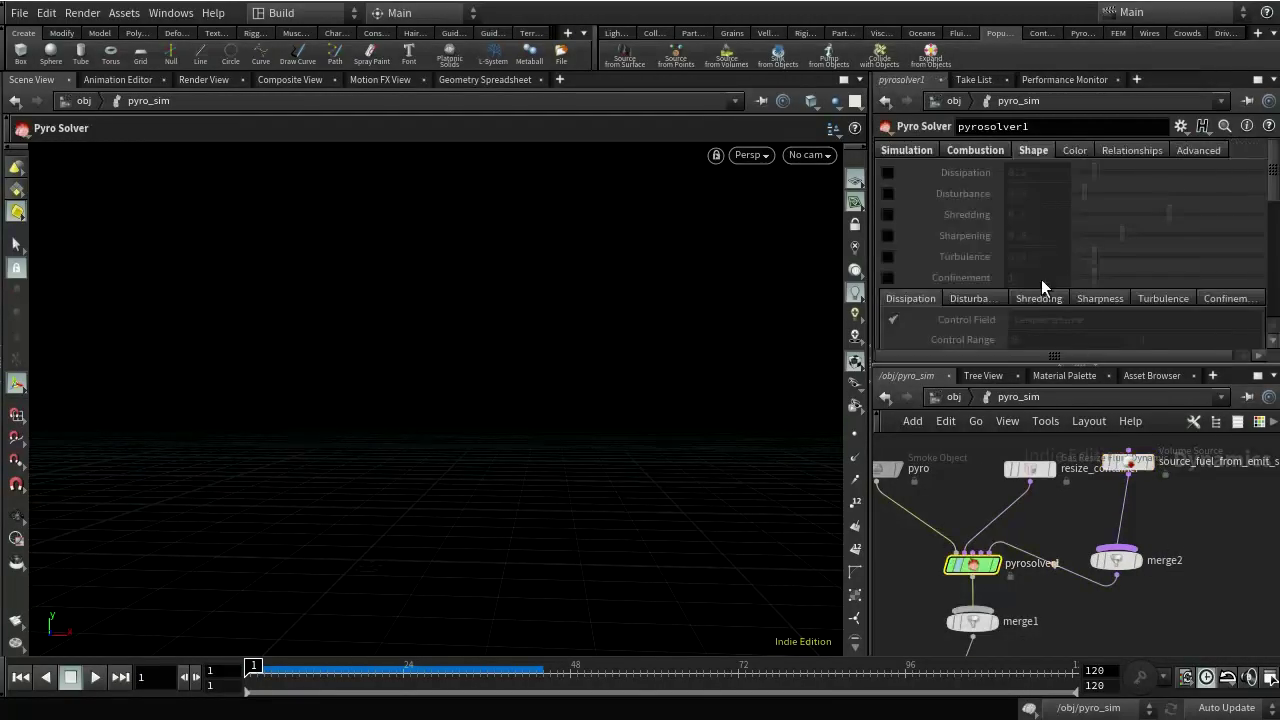
click(889, 172)
mouse_move(959, 172)
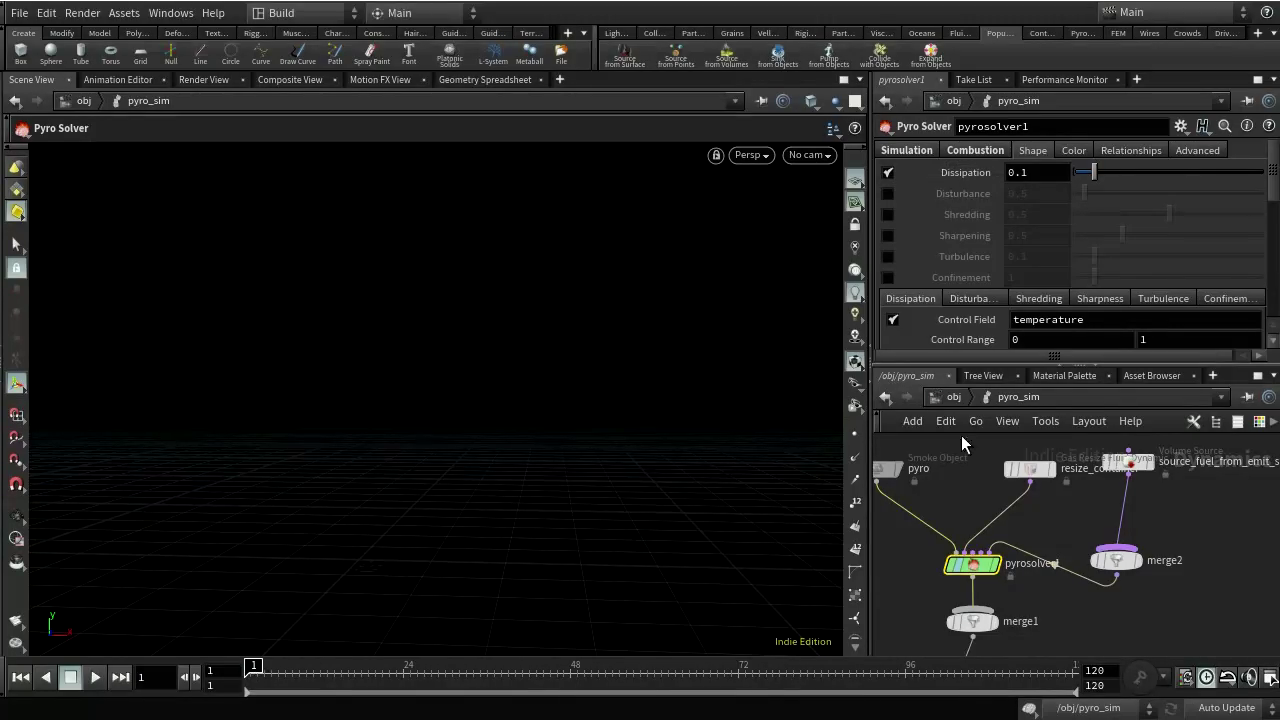
click(1029, 172)
text(9)
key(Return)
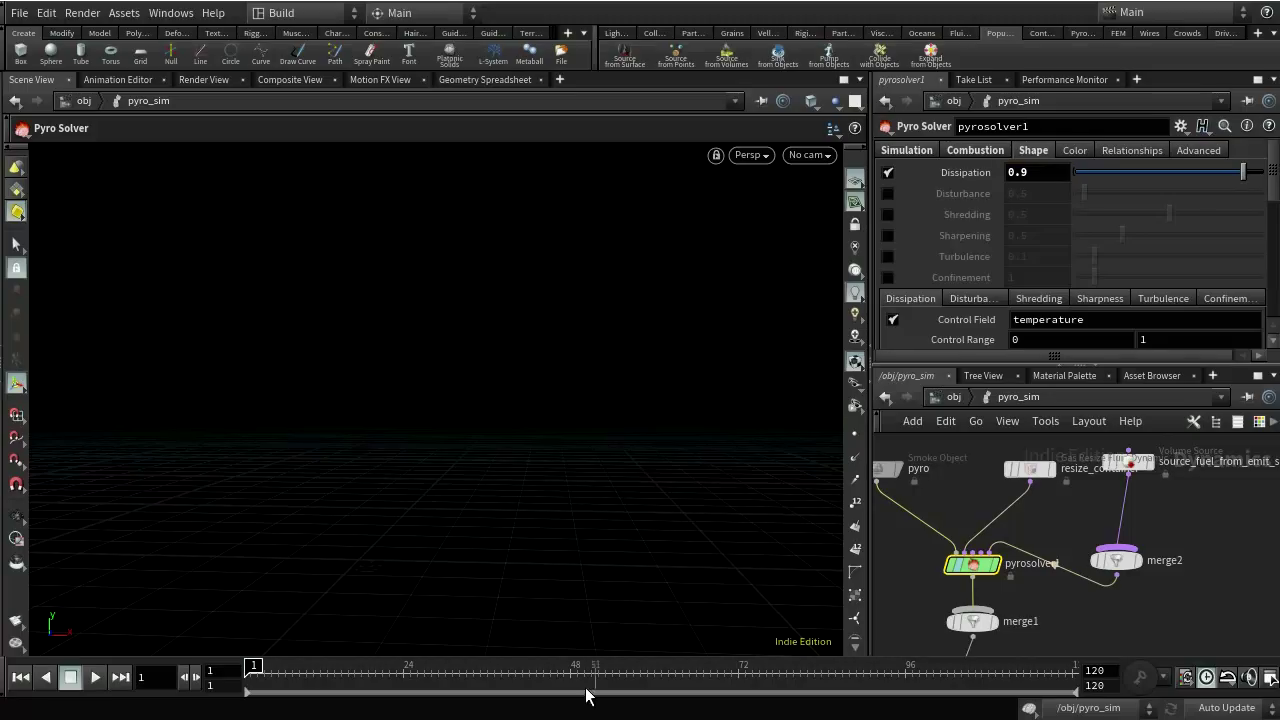
- Play the simulation from the first frame to frame 49 to check the smoke's dissipation, and rewind to frame 1
click(95, 677)
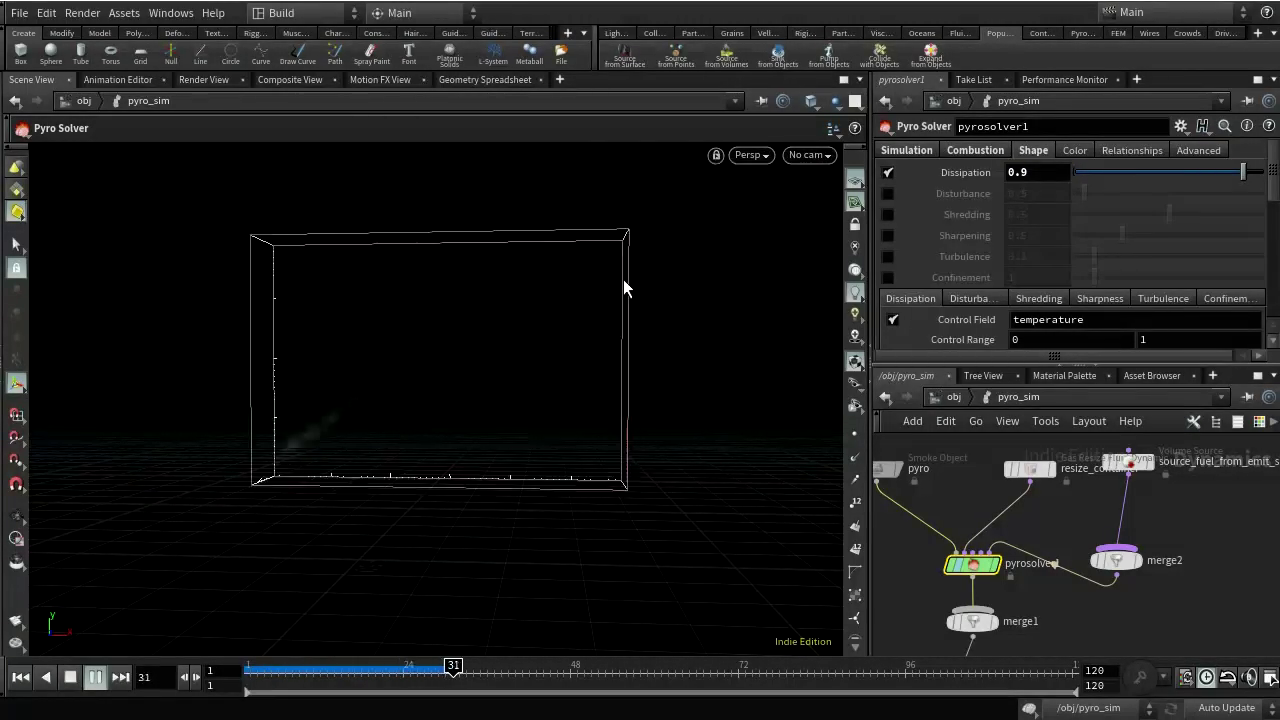
click(71, 678)
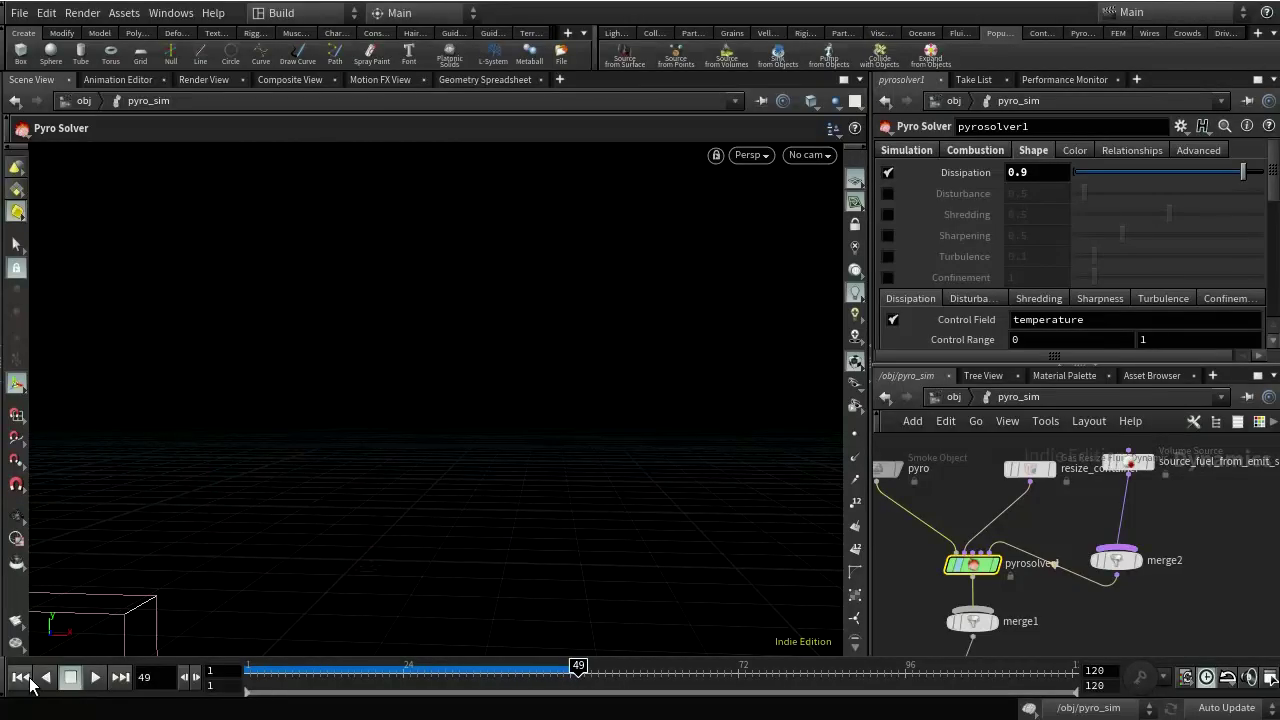
click(20, 677)
- Set pyrosolver1's Dissipation to 0.2
click(1065, 173)
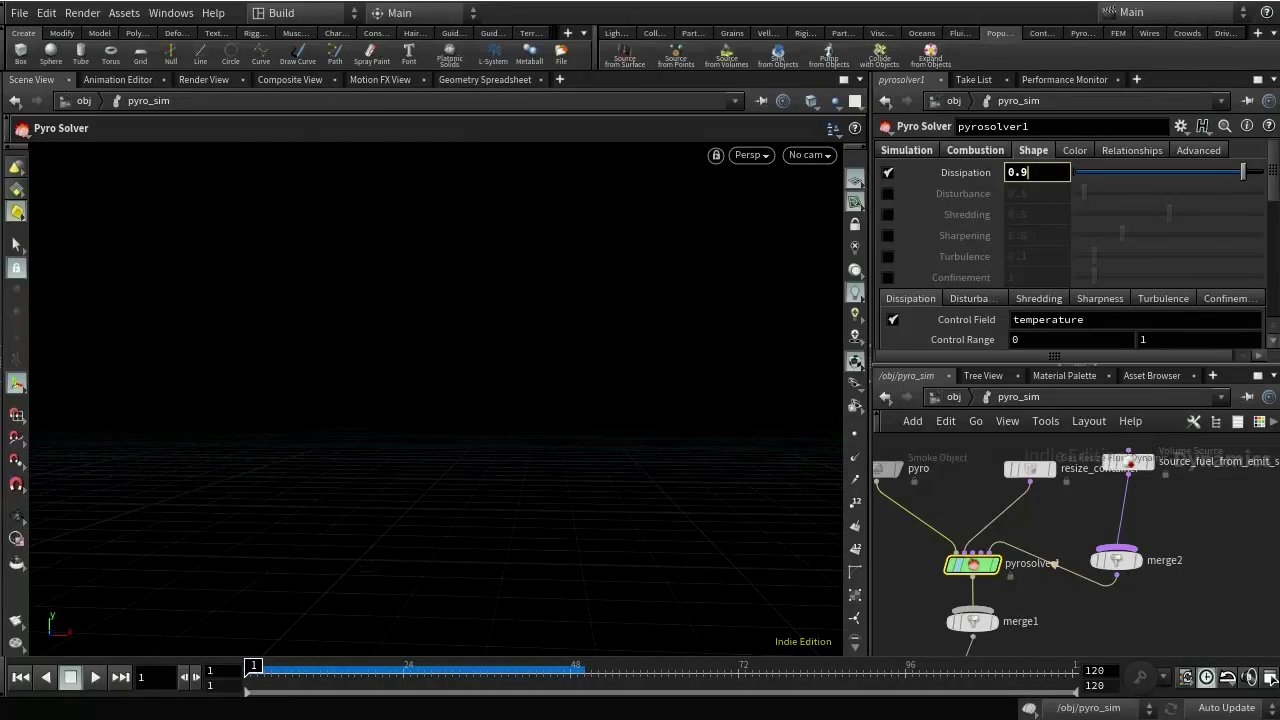
text(2)
key(Return)
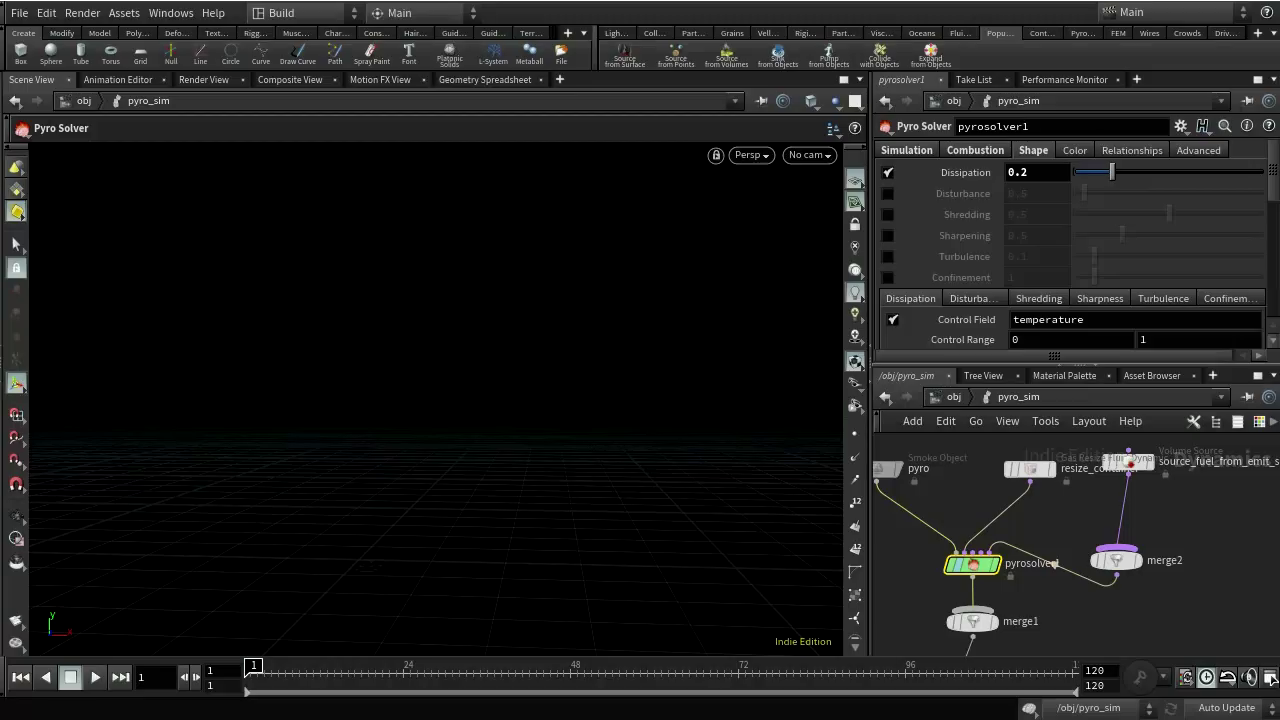
- Enable Turbulence in pyrosolver1's shape settings and set its Swirl Size to .5
scroll(1184, 204, down, 2)
scroll(1083, 265, up, 1)
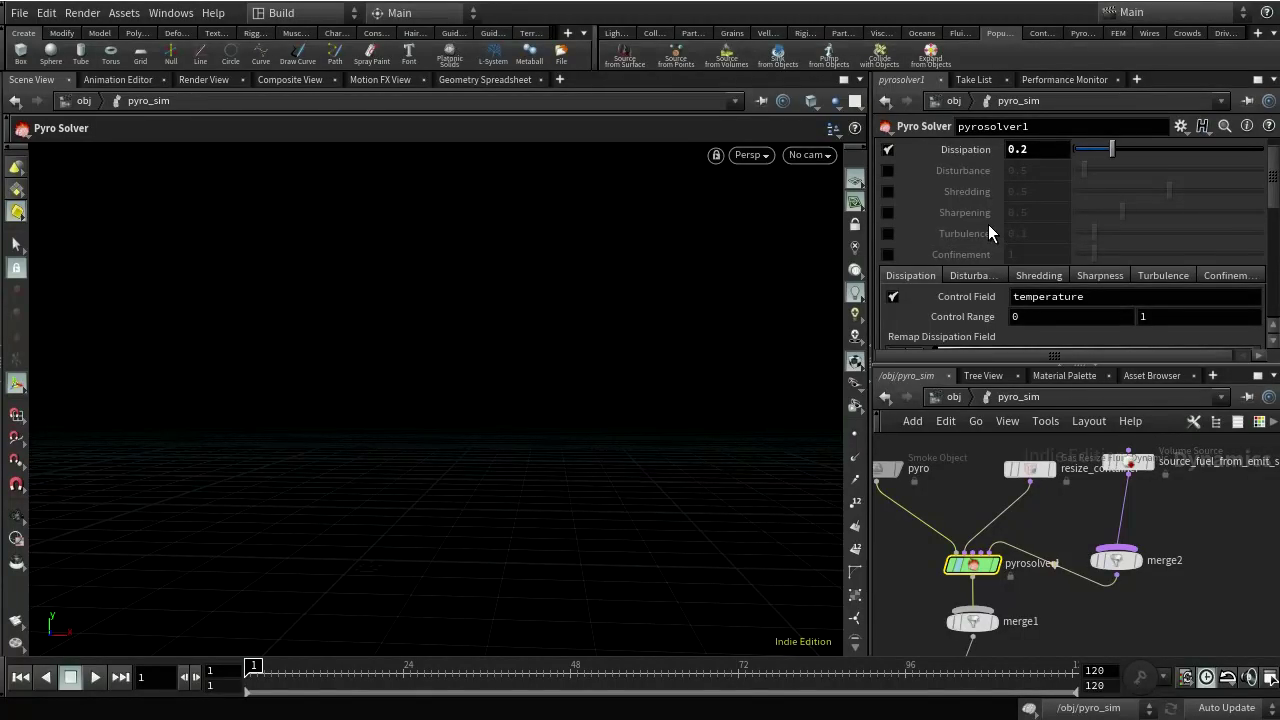
click(887, 233)
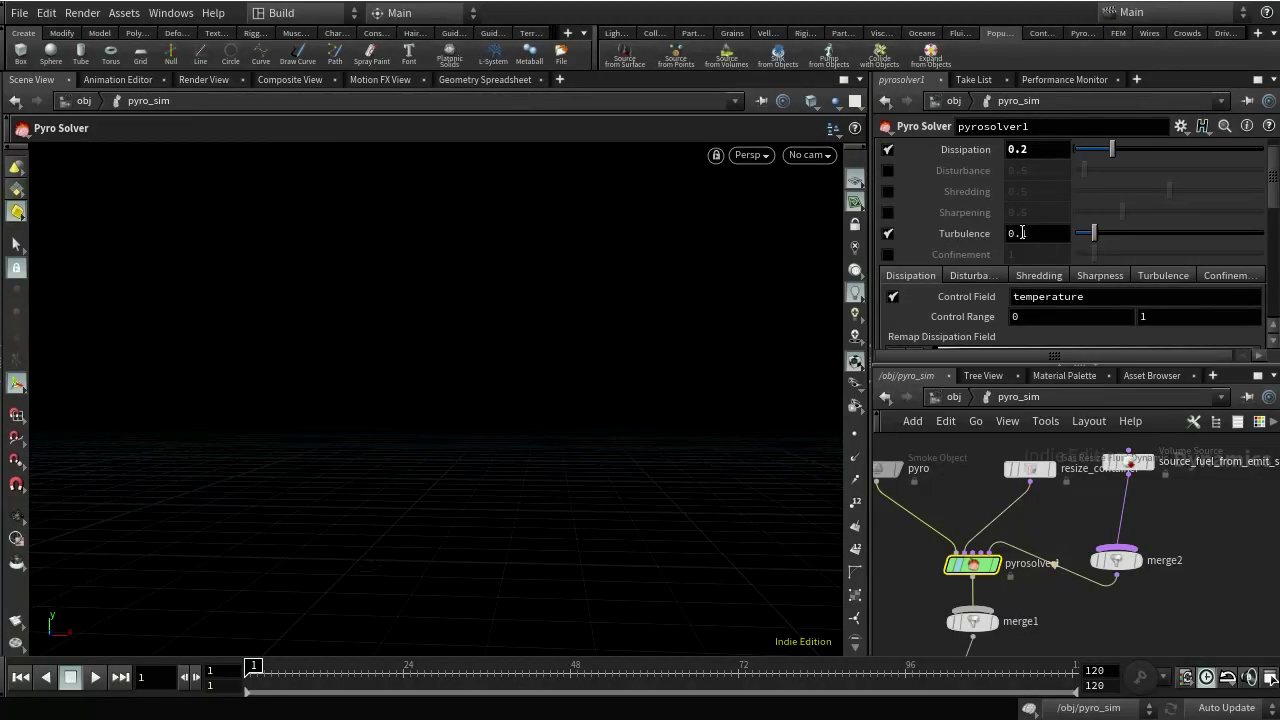
click(1185, 275)
scroll(1158, 282, down, 3)
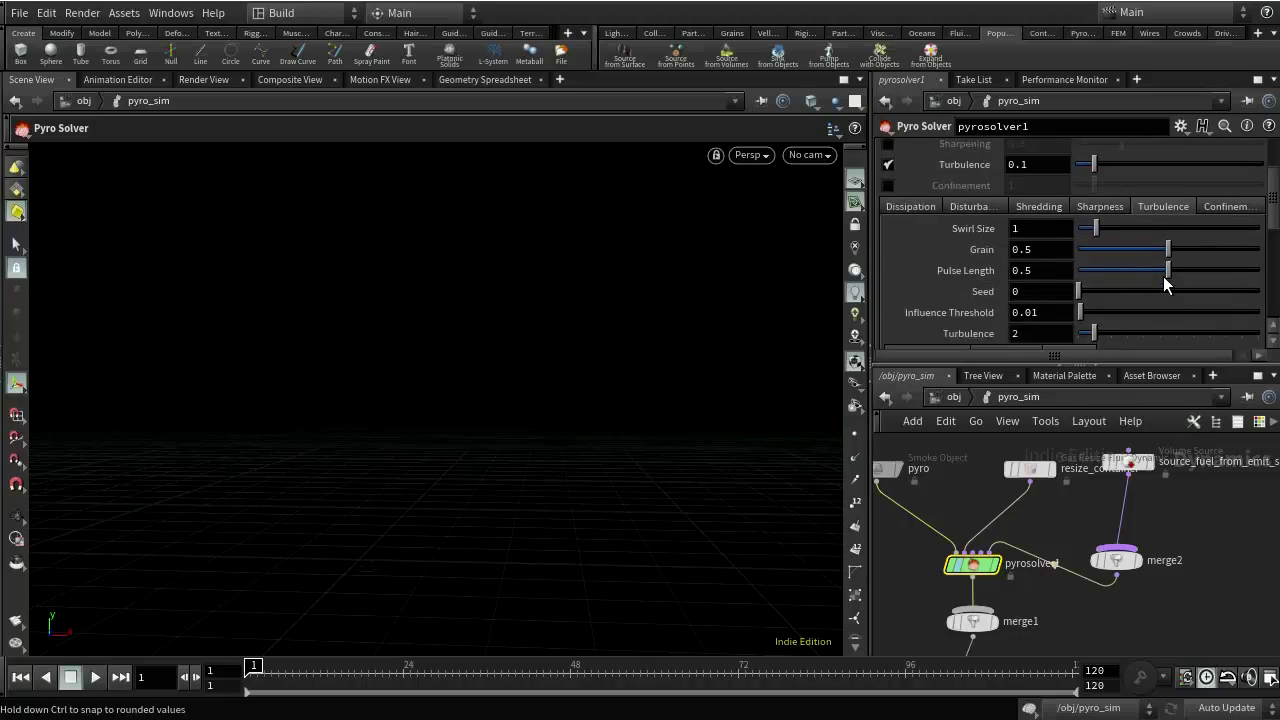
scroll(1163, 276, down, 1)
click(1043, 207)
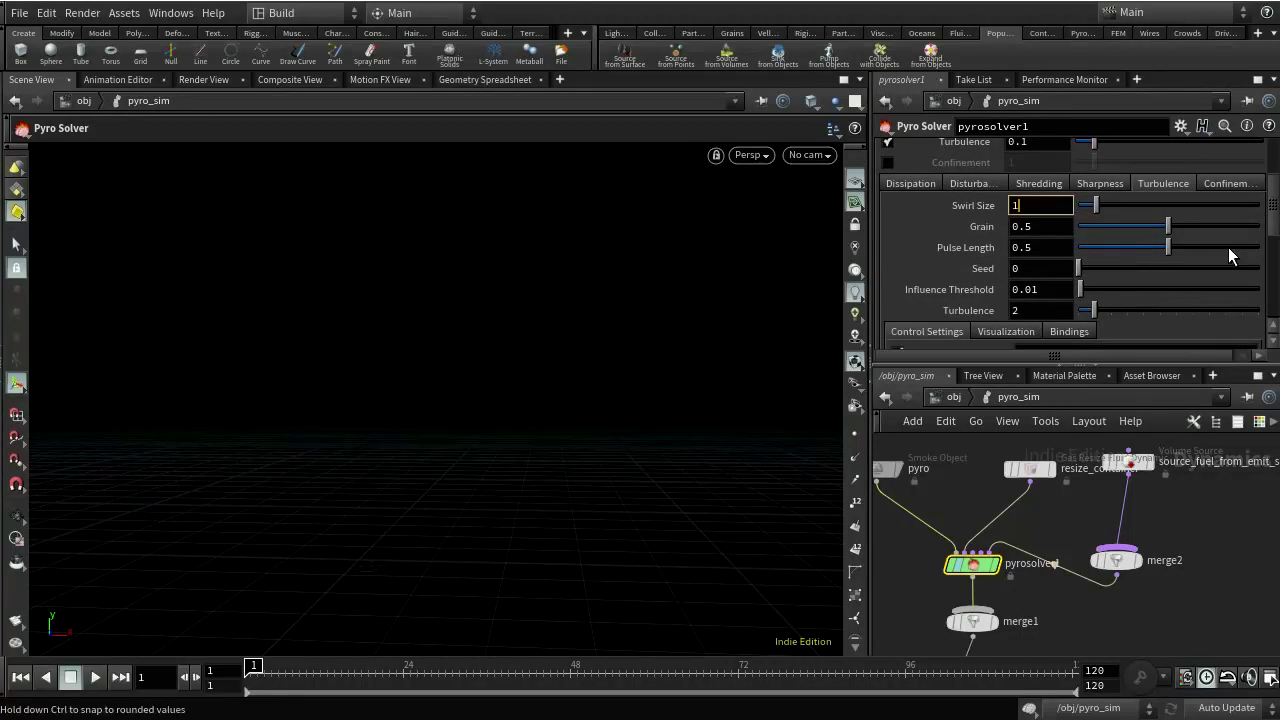
text(.5)
key(Return)
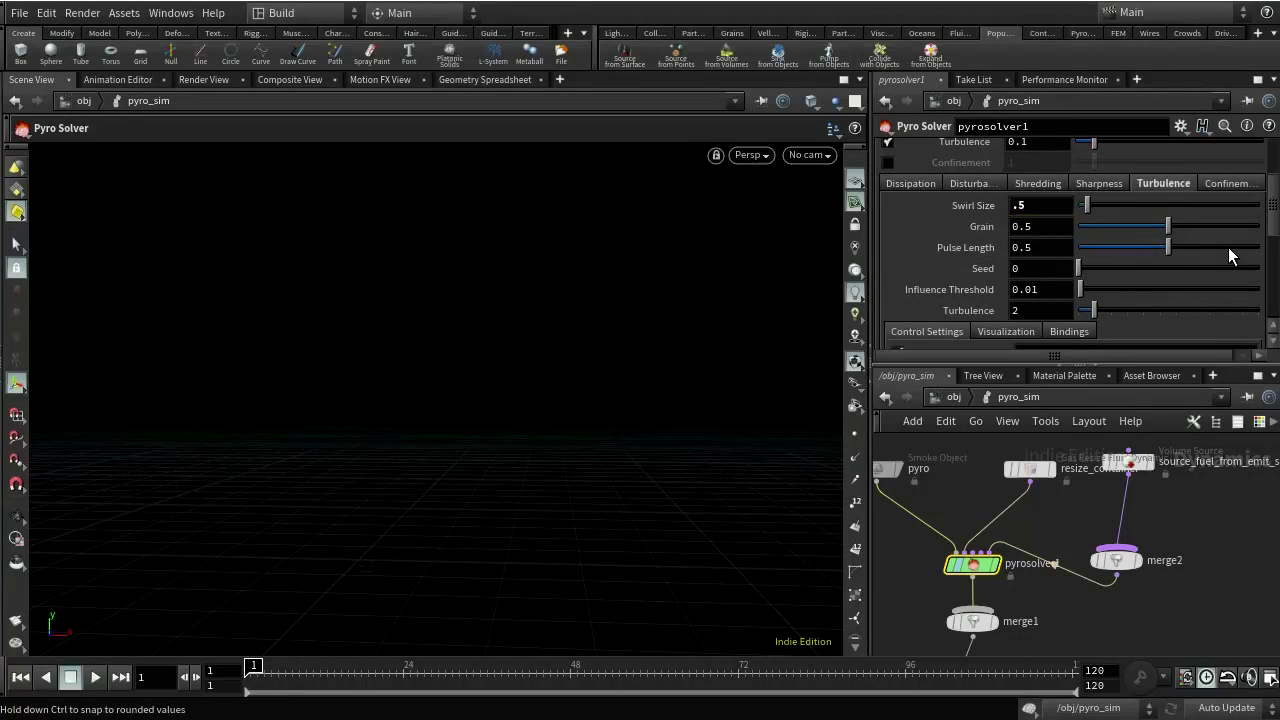
- Play the simulation from the first frame, pausing at frame 23, to check the turbulent smoke trail, and rewind to frame 1
click(95, 677)
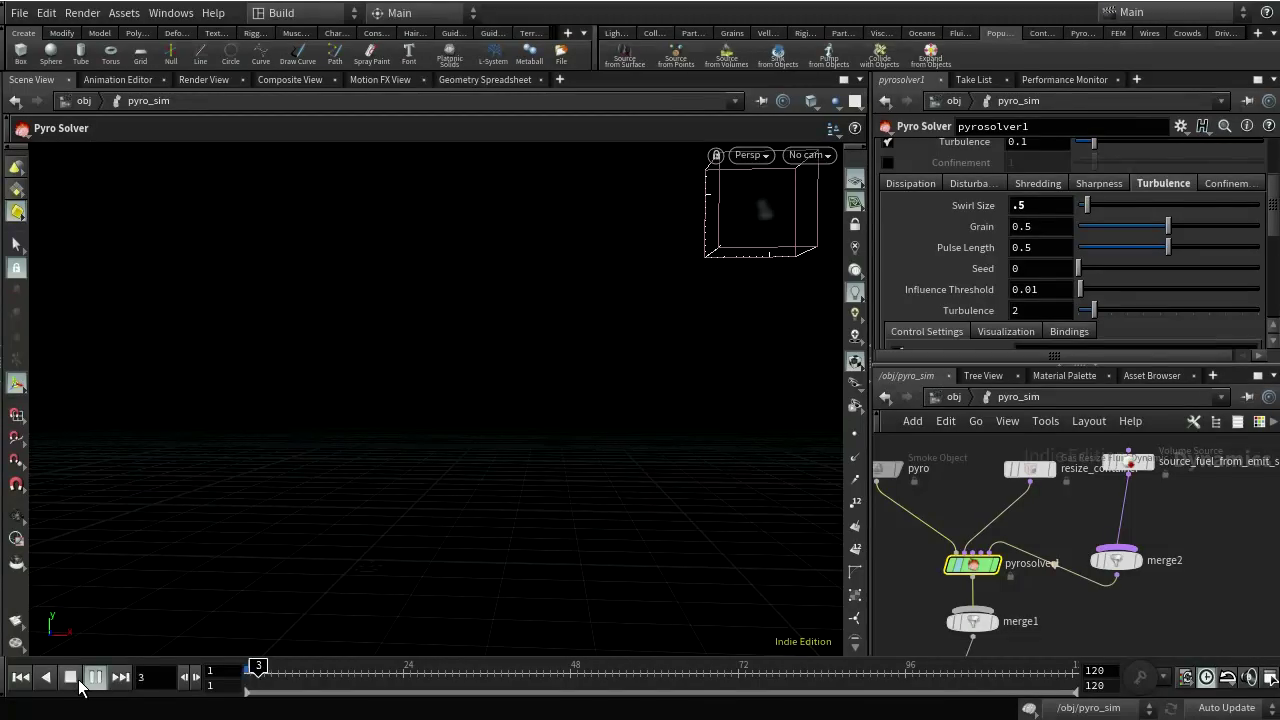
click(70, 680)
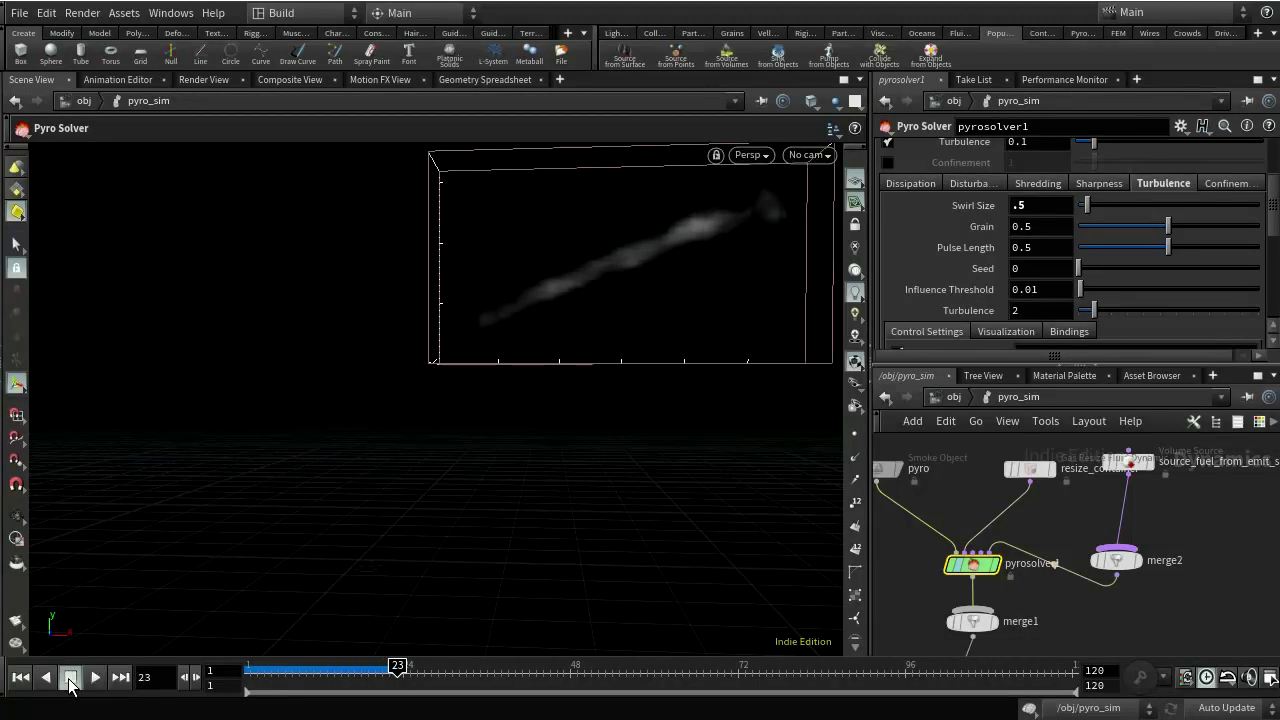
click(95, 677)
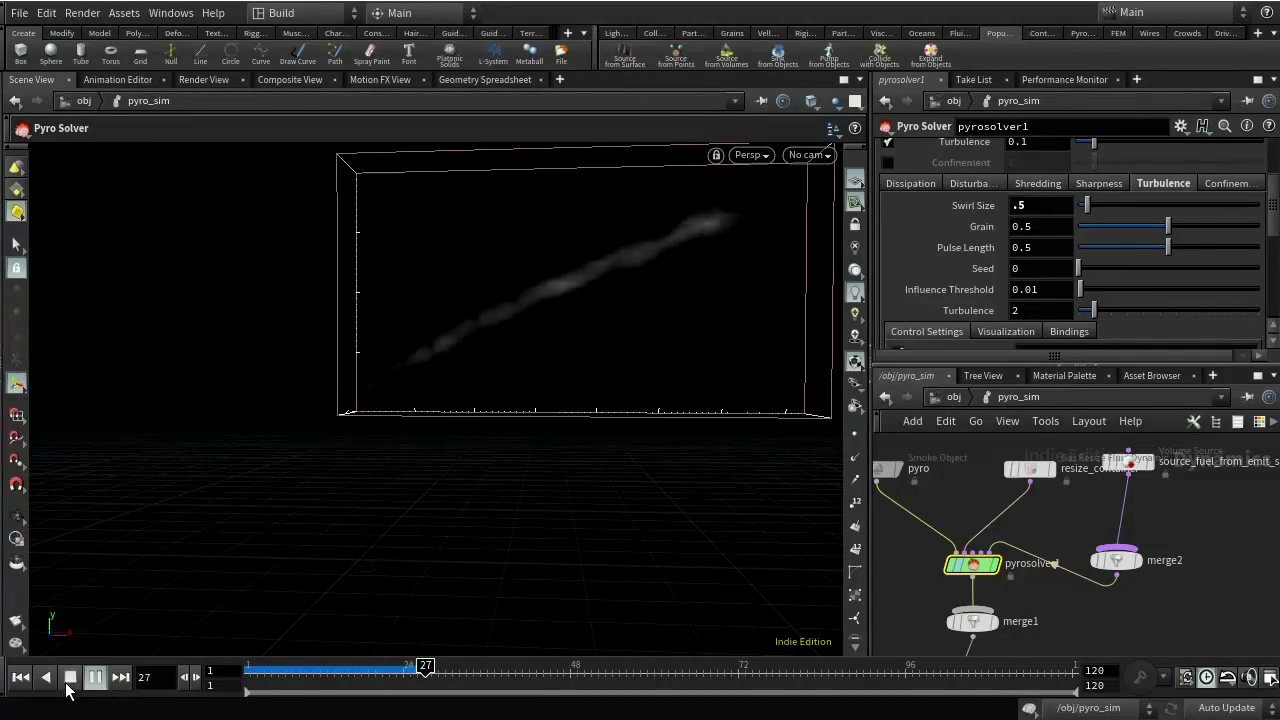
click(70, 680)
click(20, 677)
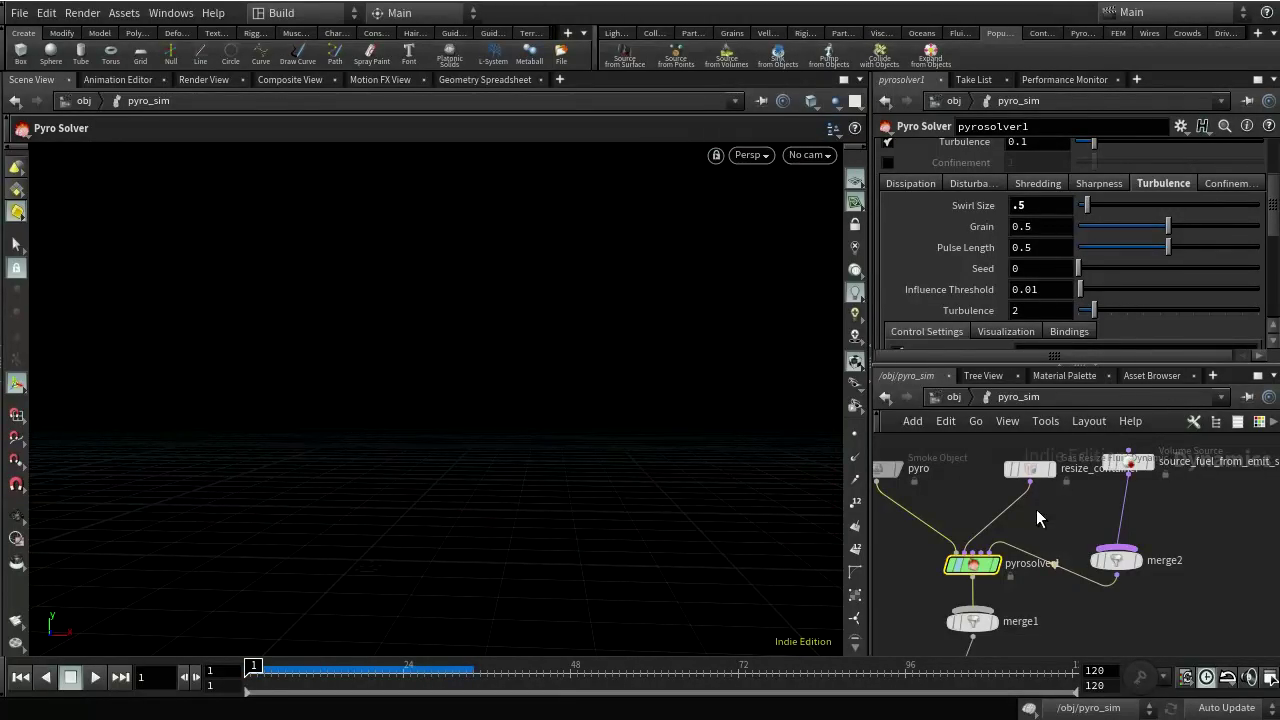
- Try other Gas Released values in pyrosolver1's combustion settings and re-enter 30
click(909, 466)
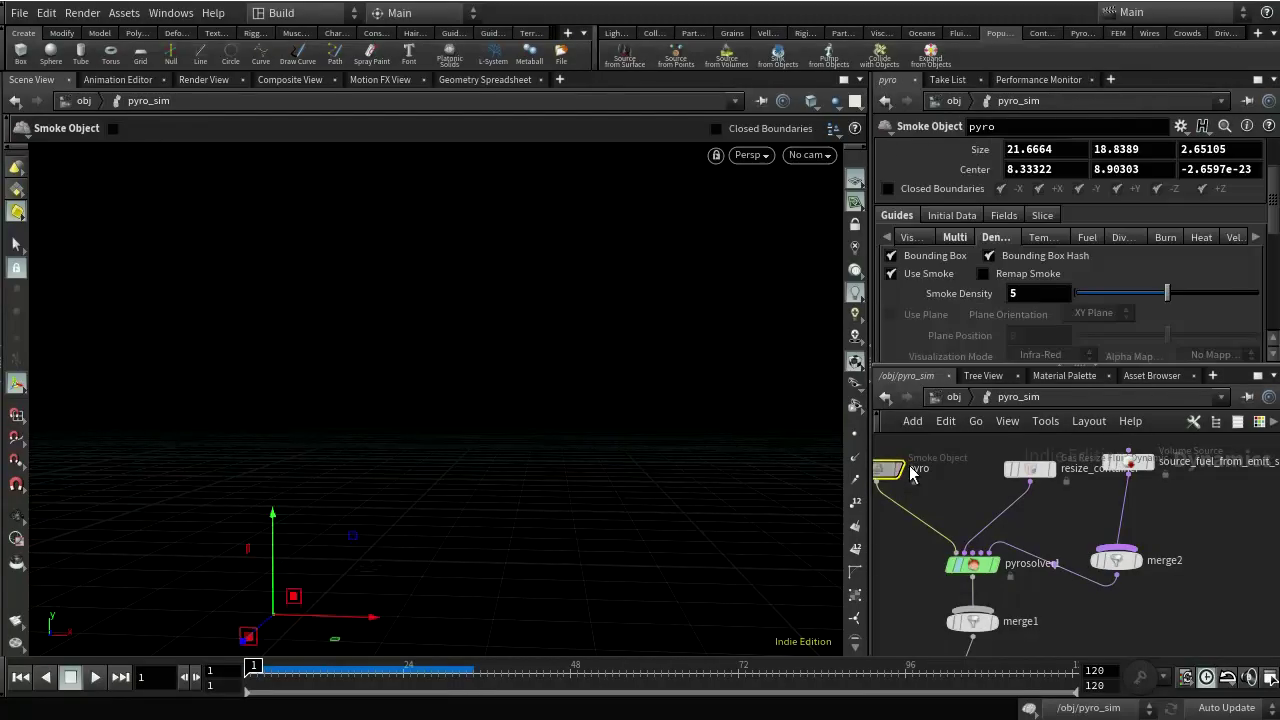
click(972, 564)
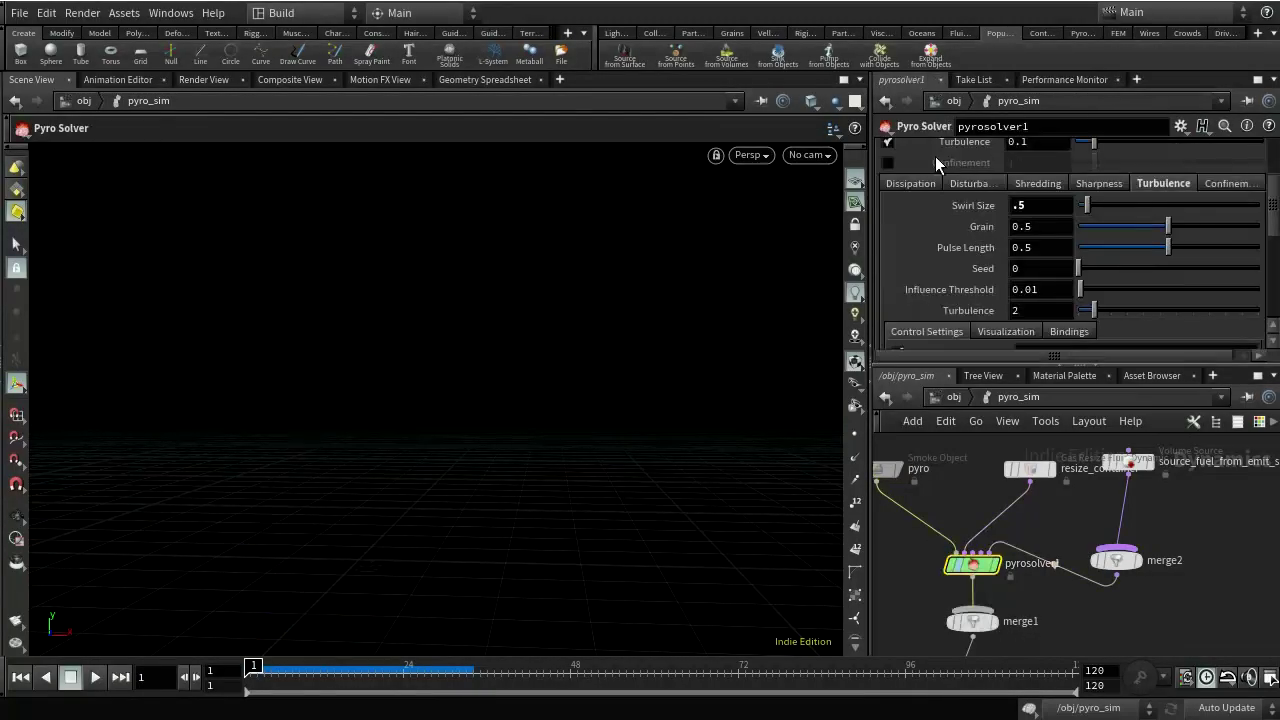
scroll(924, 179, up, 3)
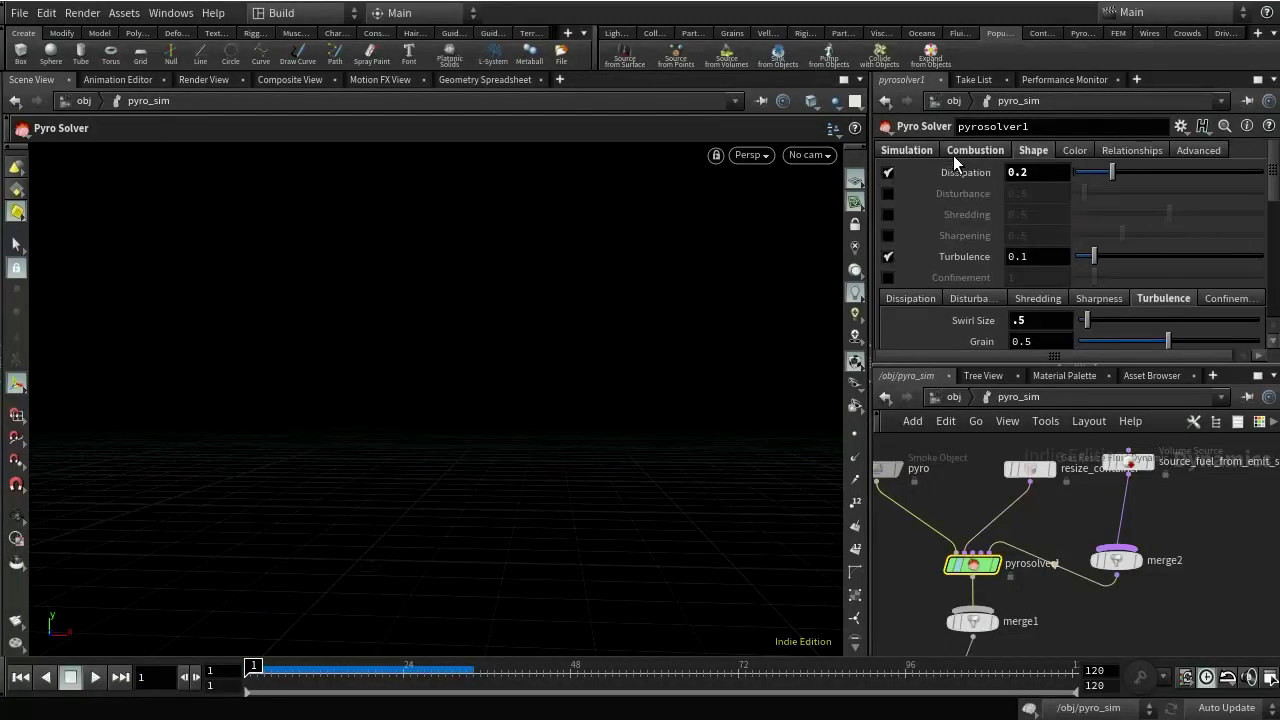
click(959, 148)
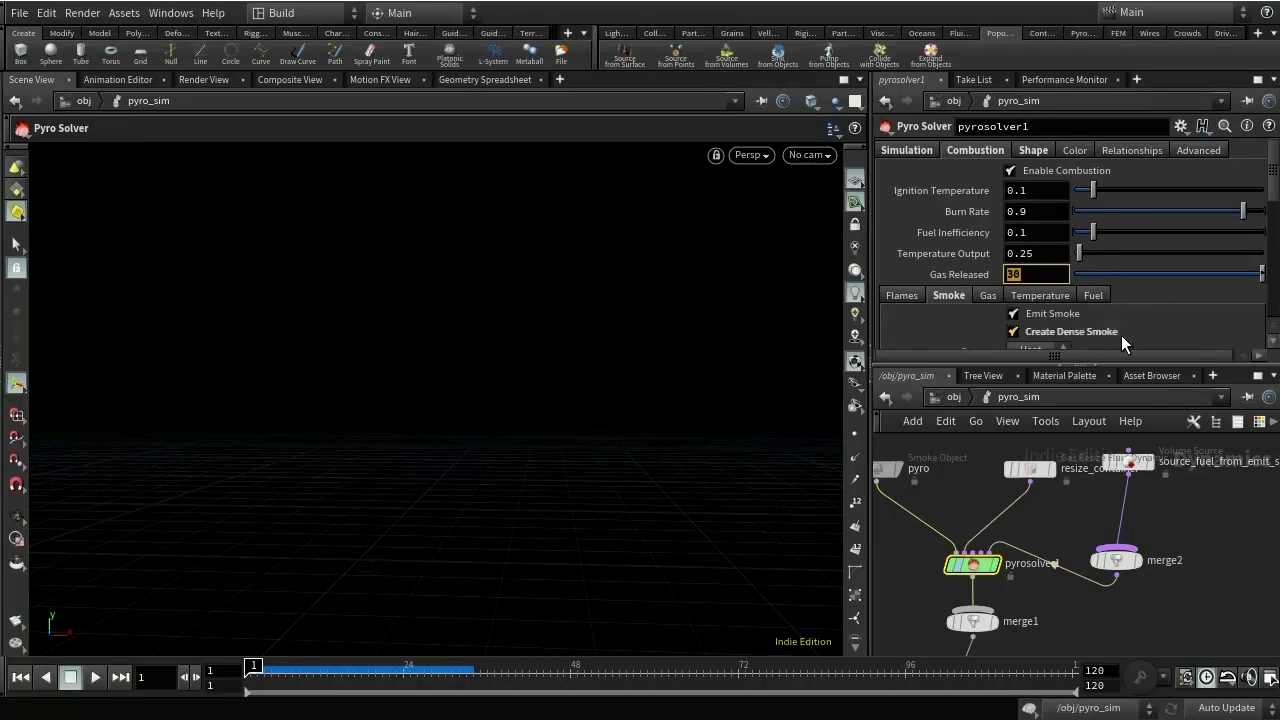
text(50)
key(BackSpace)
key(BackSpace)
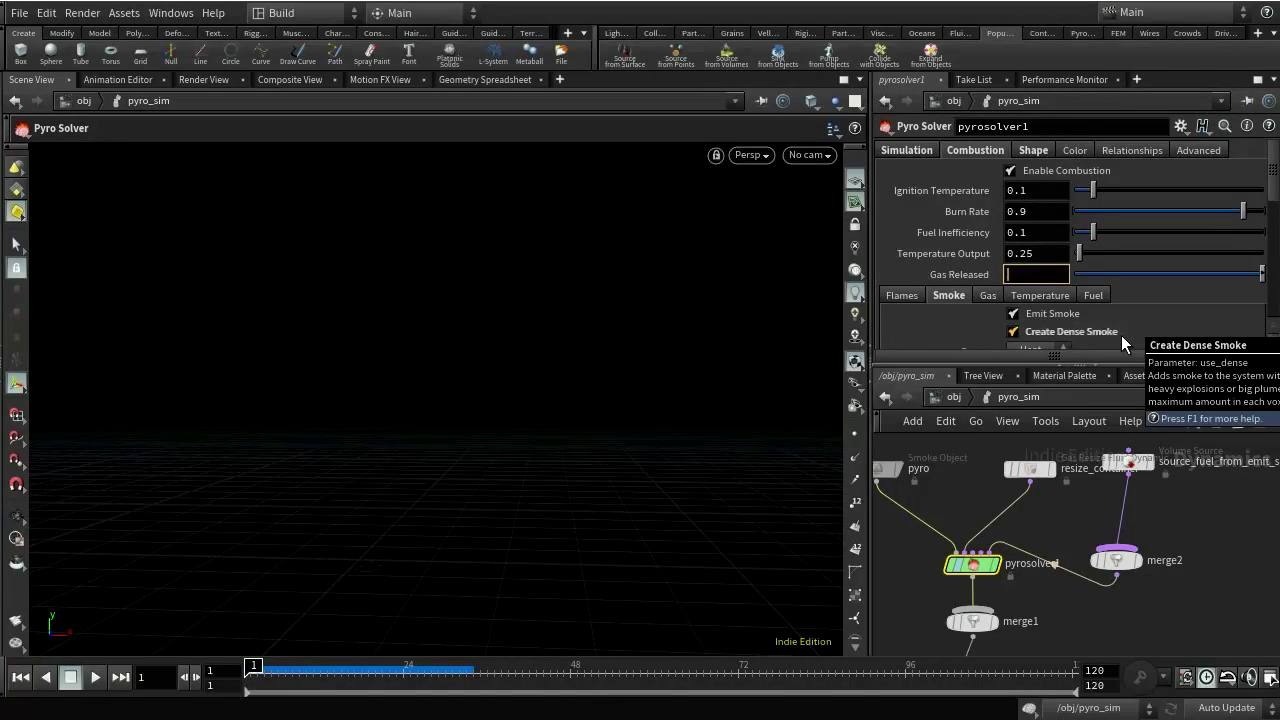
text(40)
key(BackSpace)
key(BackSpace)
text(30)
key(Return)
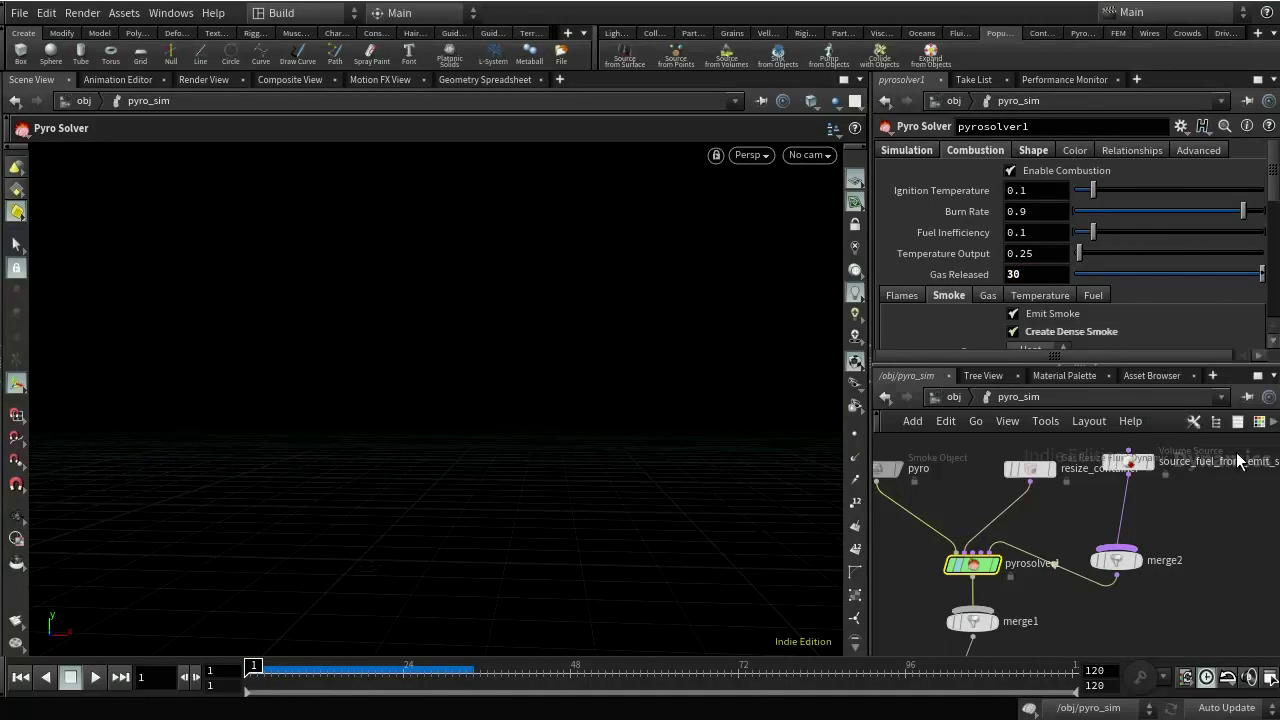
- Set the Scale of source_fuel_from_emit_smoke's fuel-to-fuel operation to 1.5
click(1128, 462)
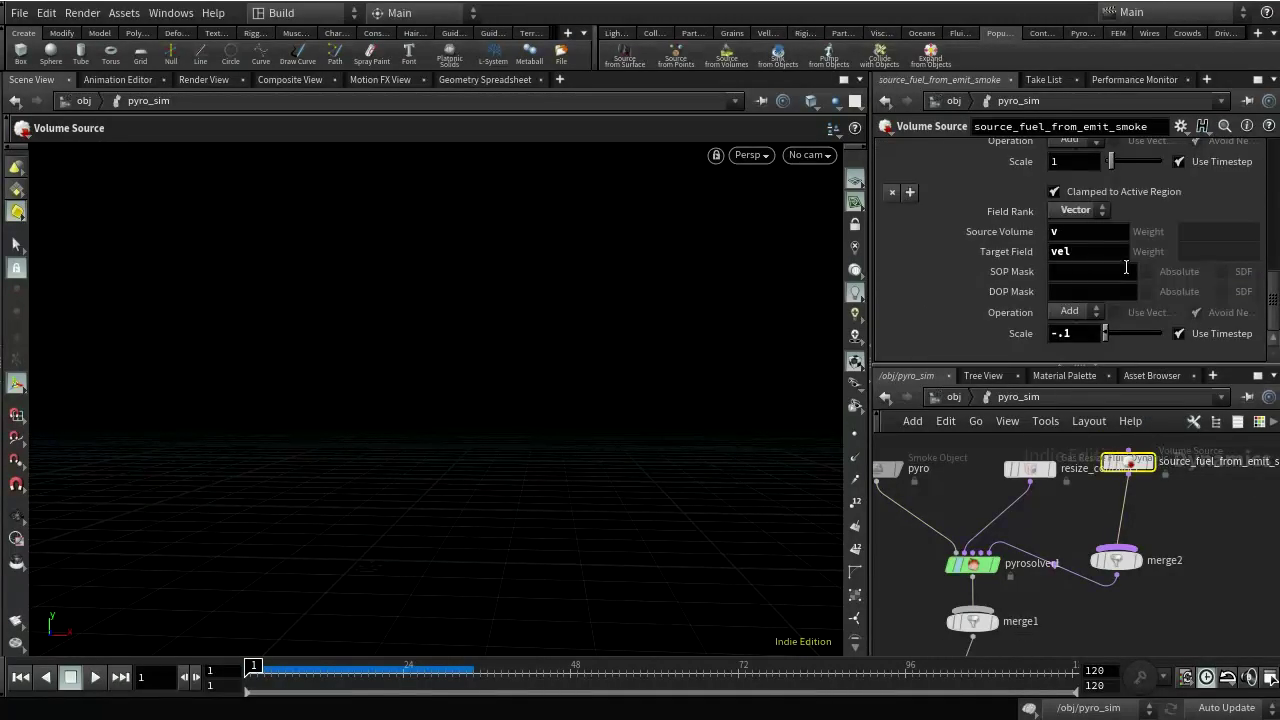
scroll(1126, 267, up, 8)
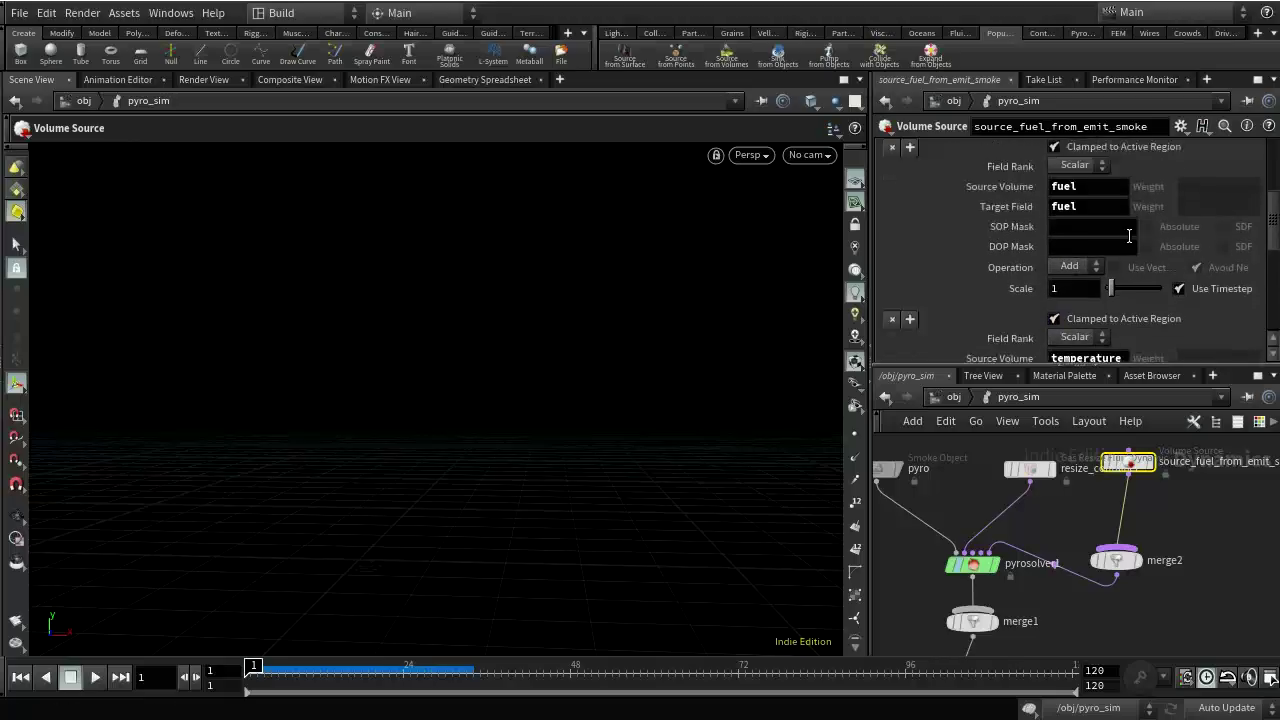
scroll(1129, 235, up, 1)
scroll(1125, 230, down, 1)
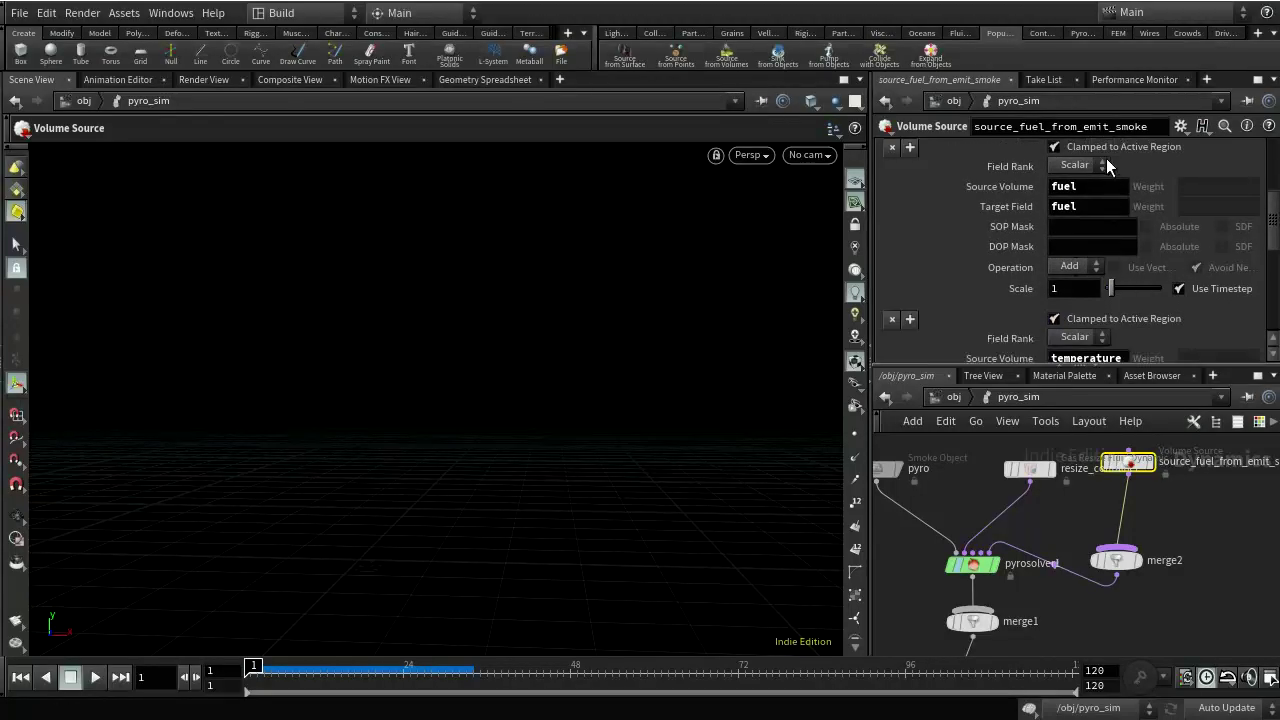
click(1072, 291)
text(.5)
key(Return)
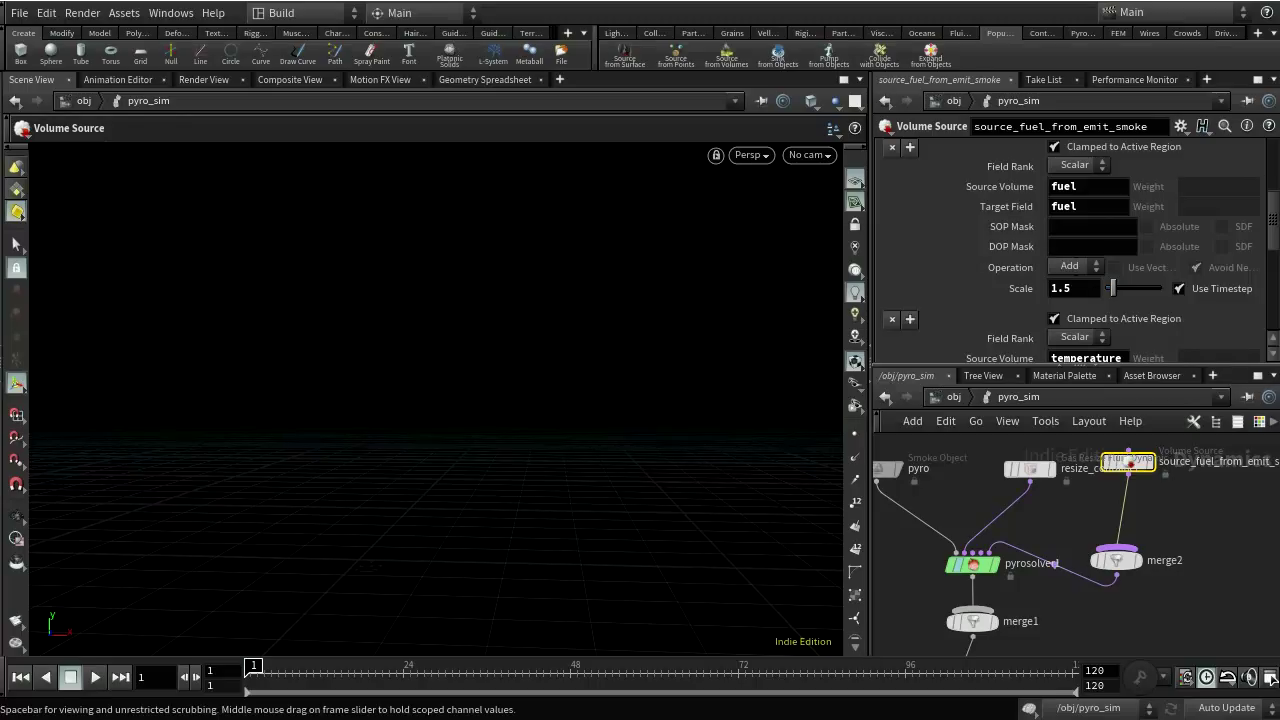
- Play the simulation from the first frame to frame 33, replay it to frame 40, and rewind to frame 1
click(88, 680)
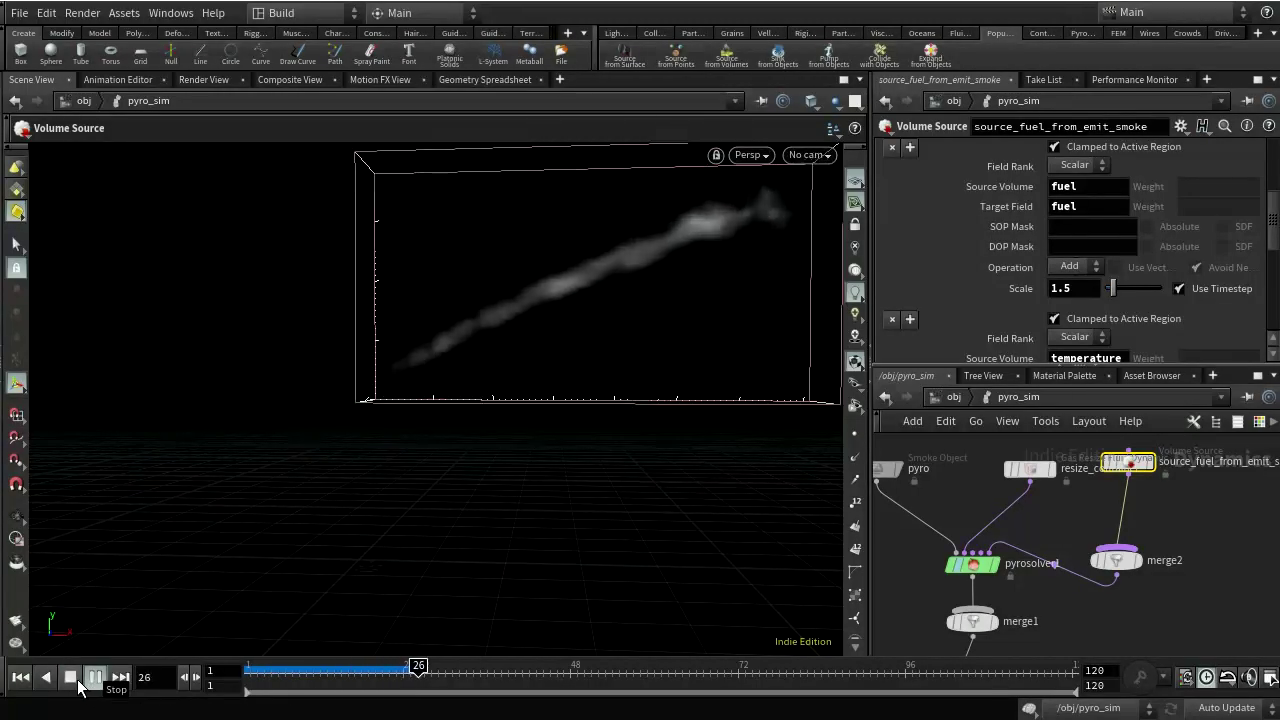
click(76, 684)
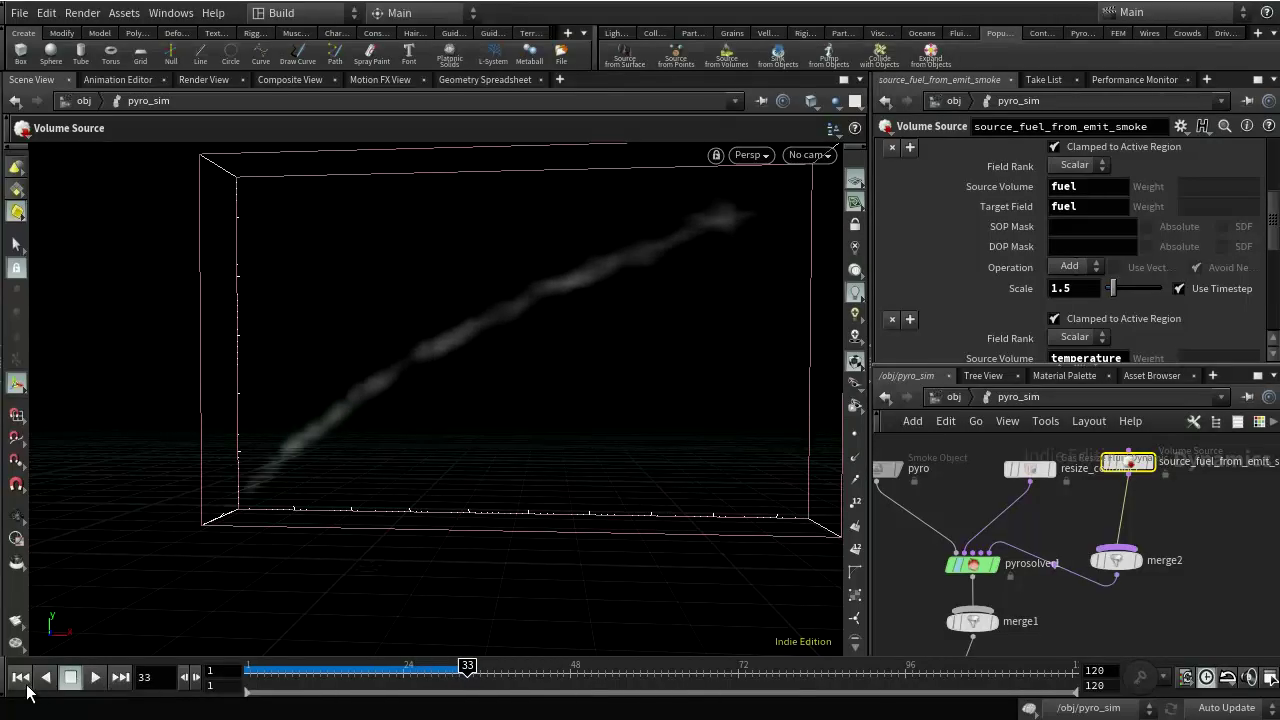
click(20, 678)
click(95, 677)
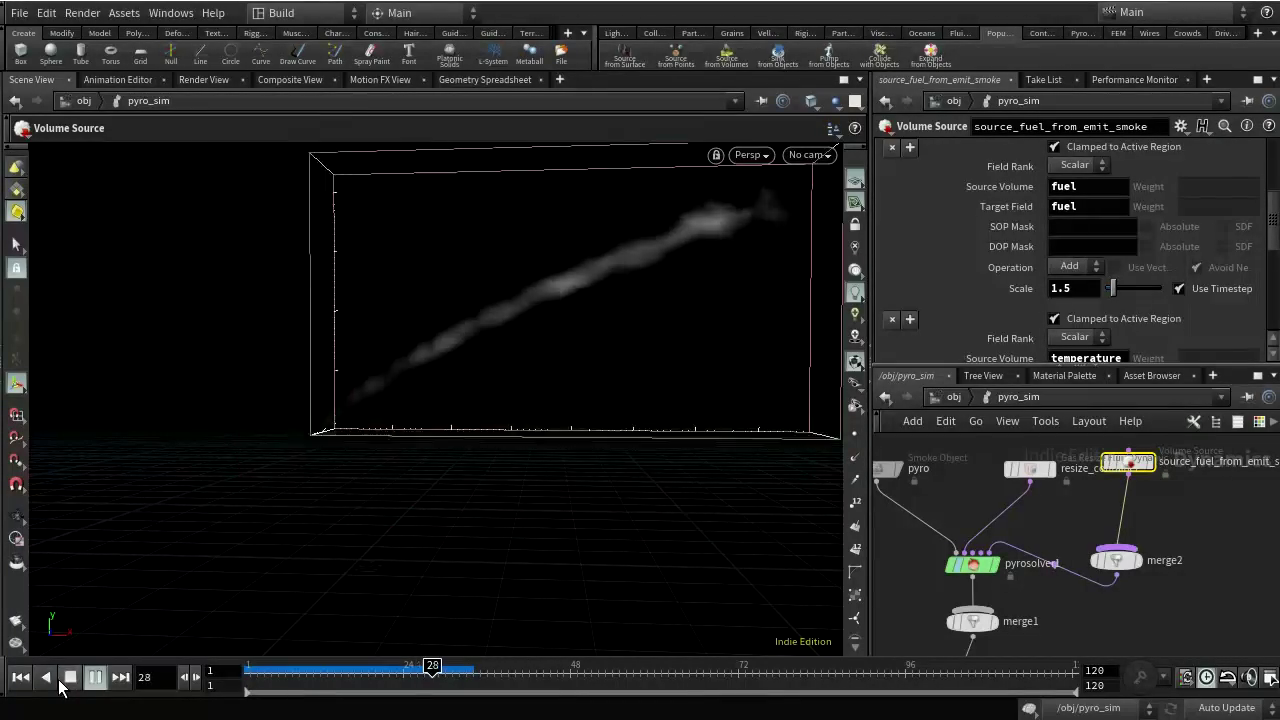
click(64, 678)
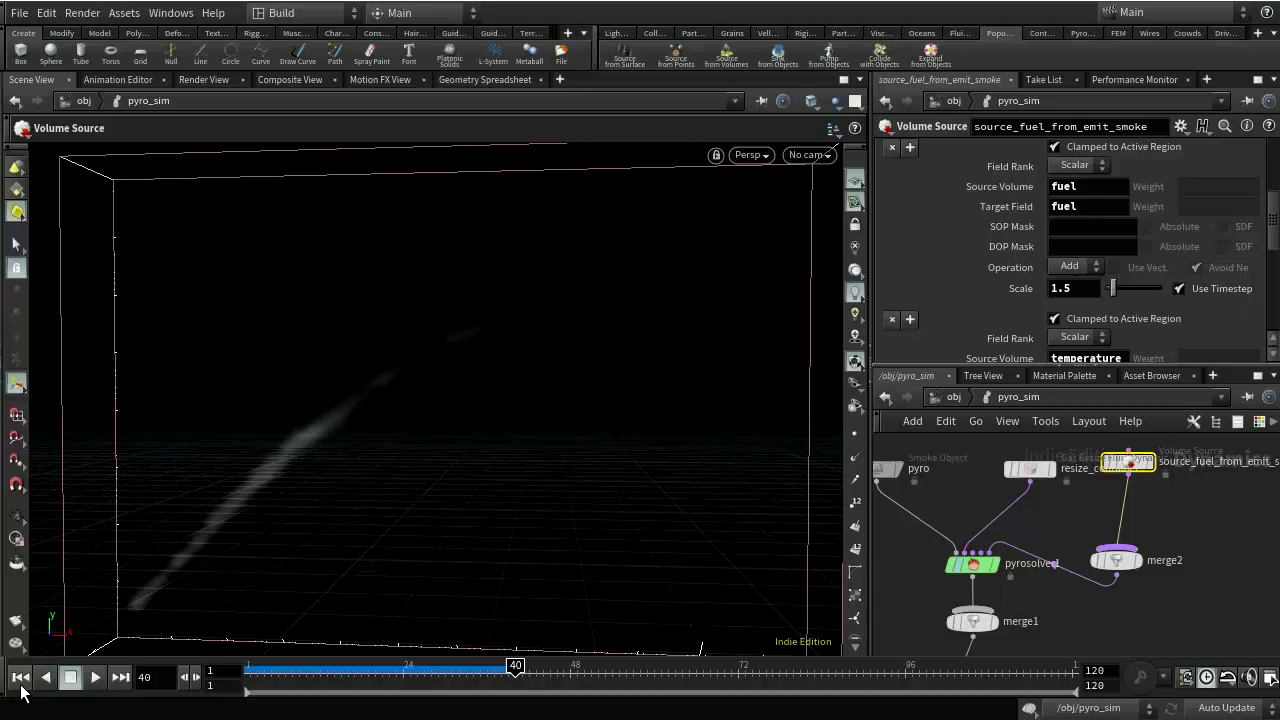
click(20, 680)
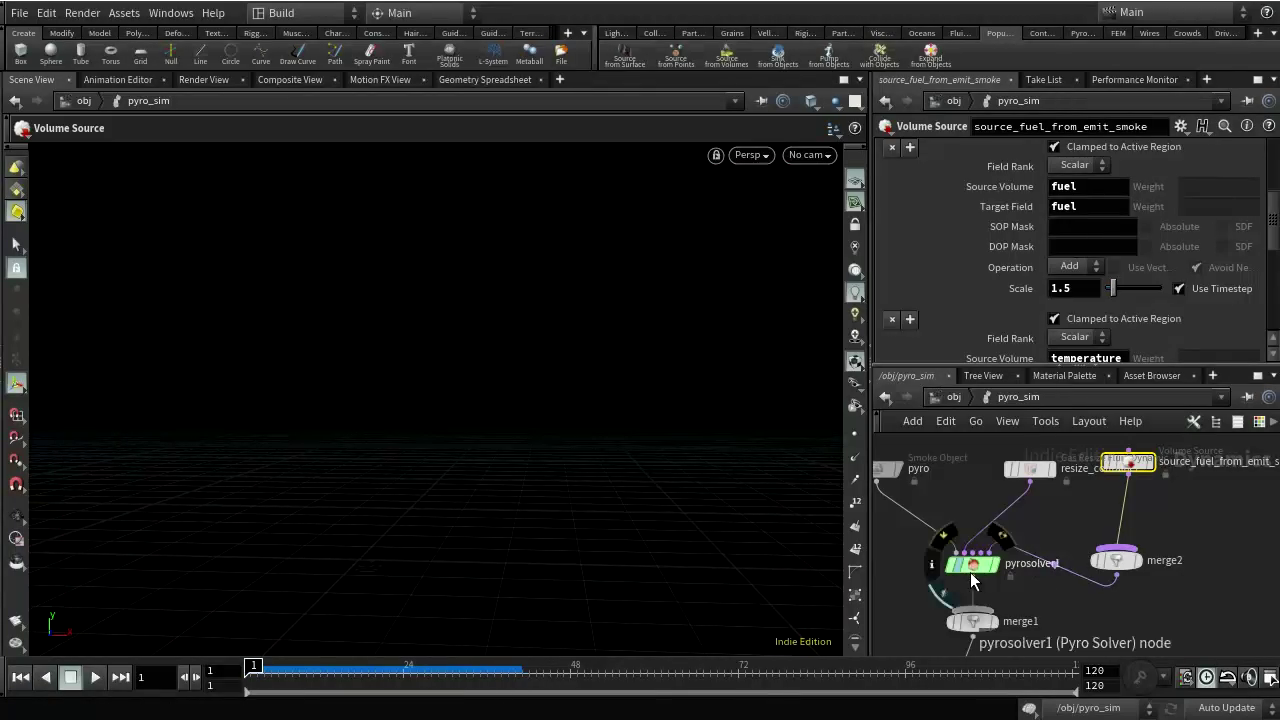
- Review pyrosolver1's shape settings, play the simulation to frame 21 to inspect the smoke, and return to frame 1
click(970, 572)
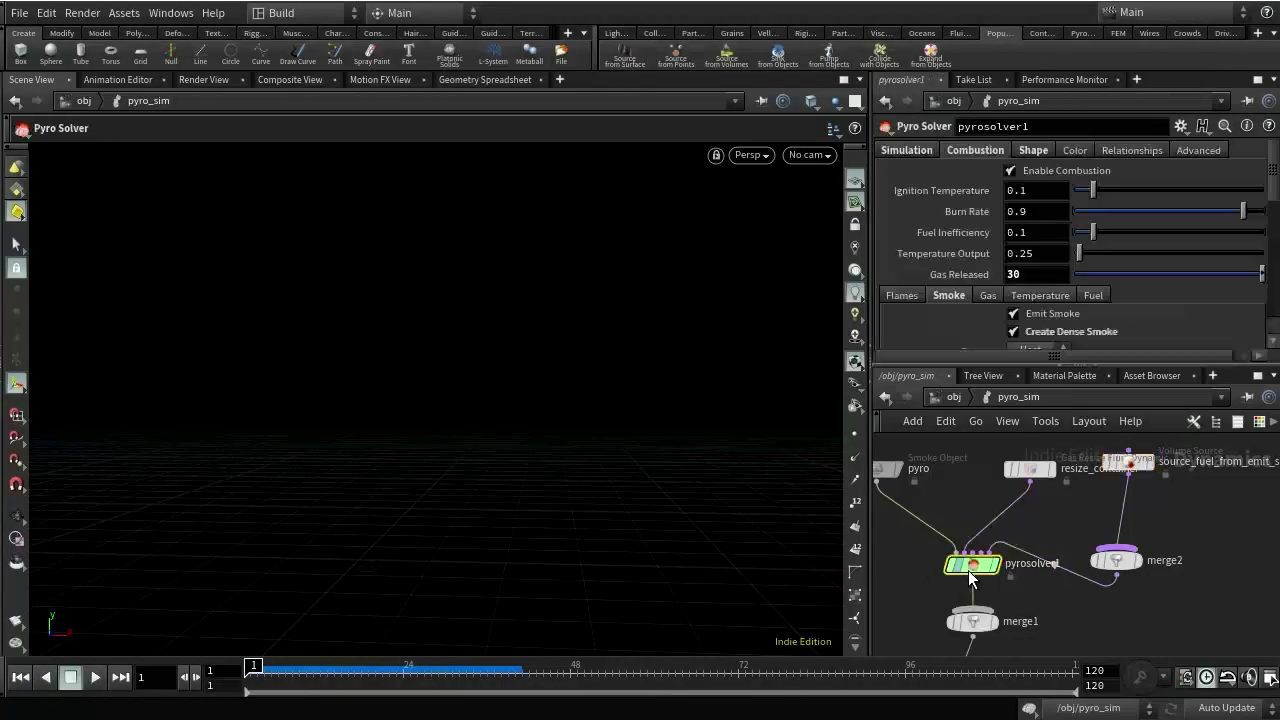
click(1030, 150)
scroll(961, 262, down, 1)
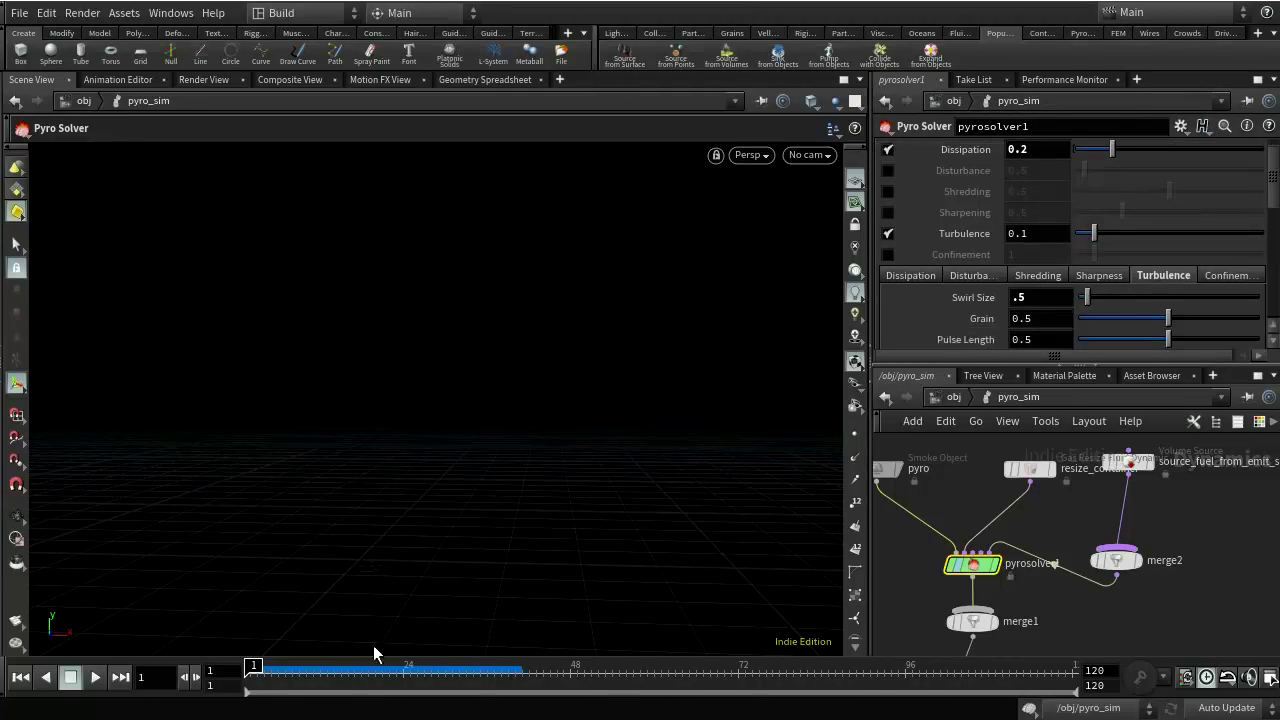
click(95, 677)
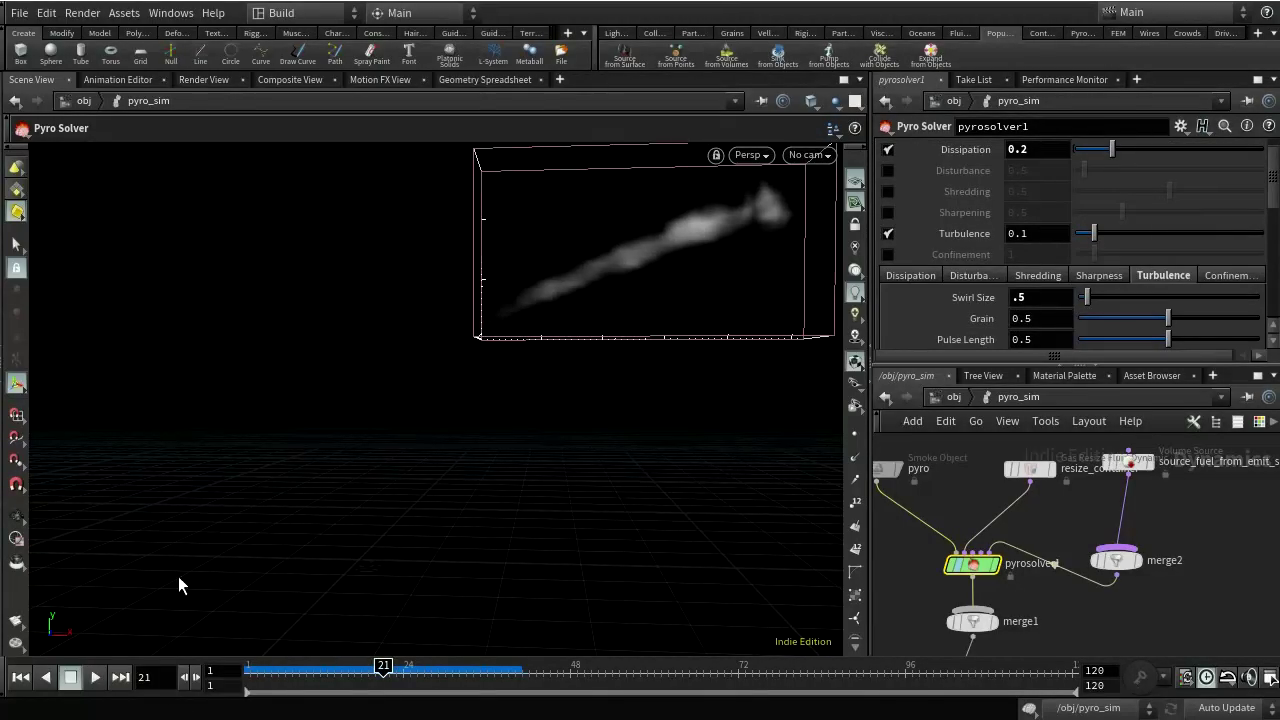
click(45, 677)
click(70, 677)
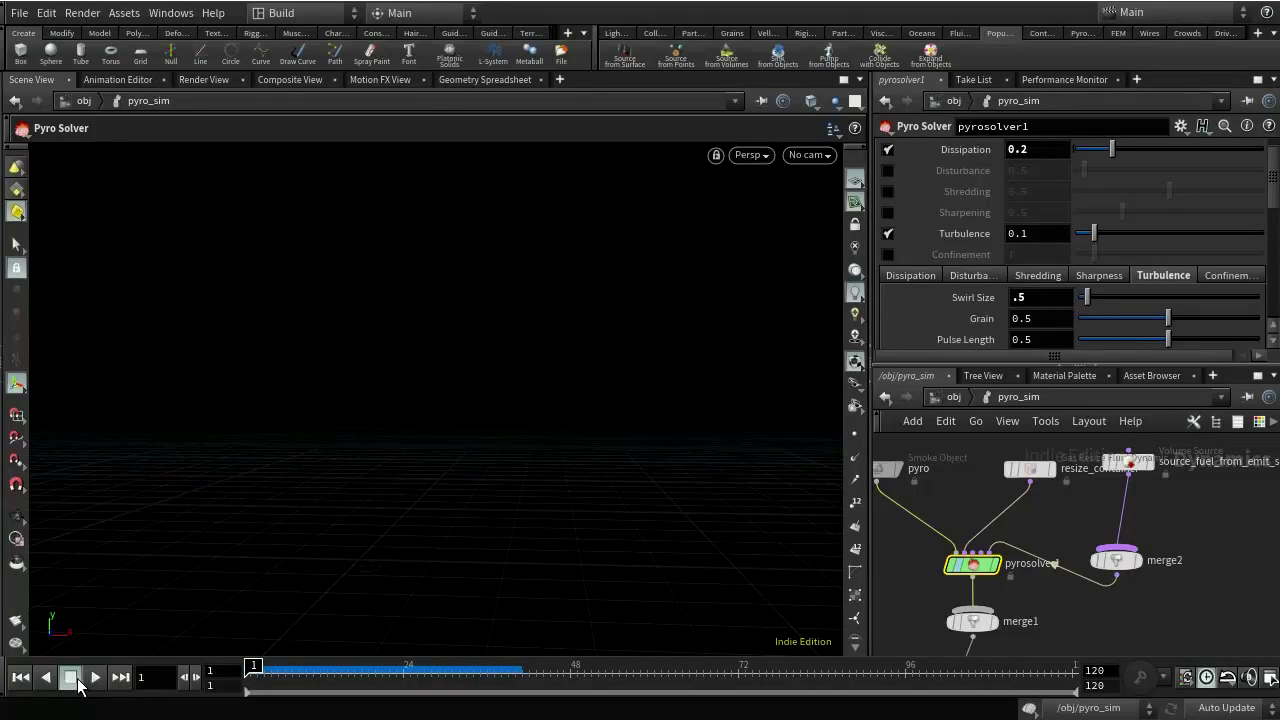
- Try a Turbulence of 0.9 on pyrosolver1, play the simulation to frame 32, rewind to frame 1, and re-enter 0.1
click(1042, 240)
key(BackSpace)
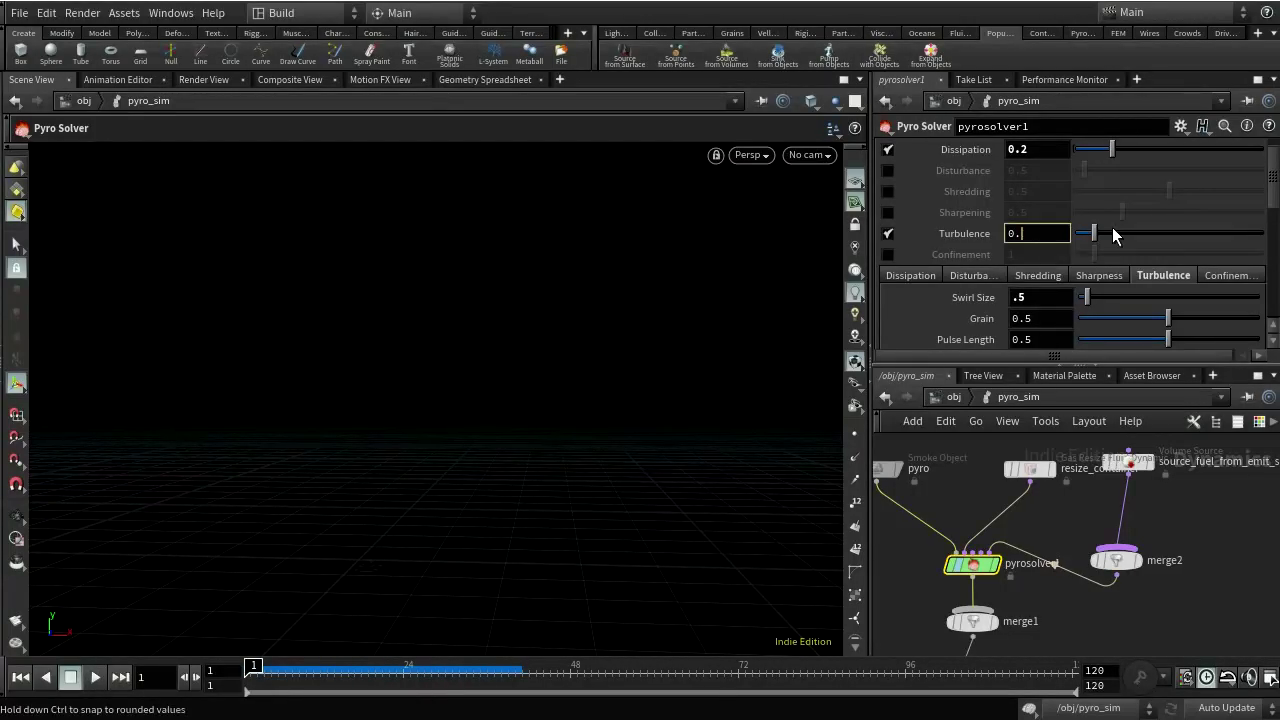
text(9)
key(Return)
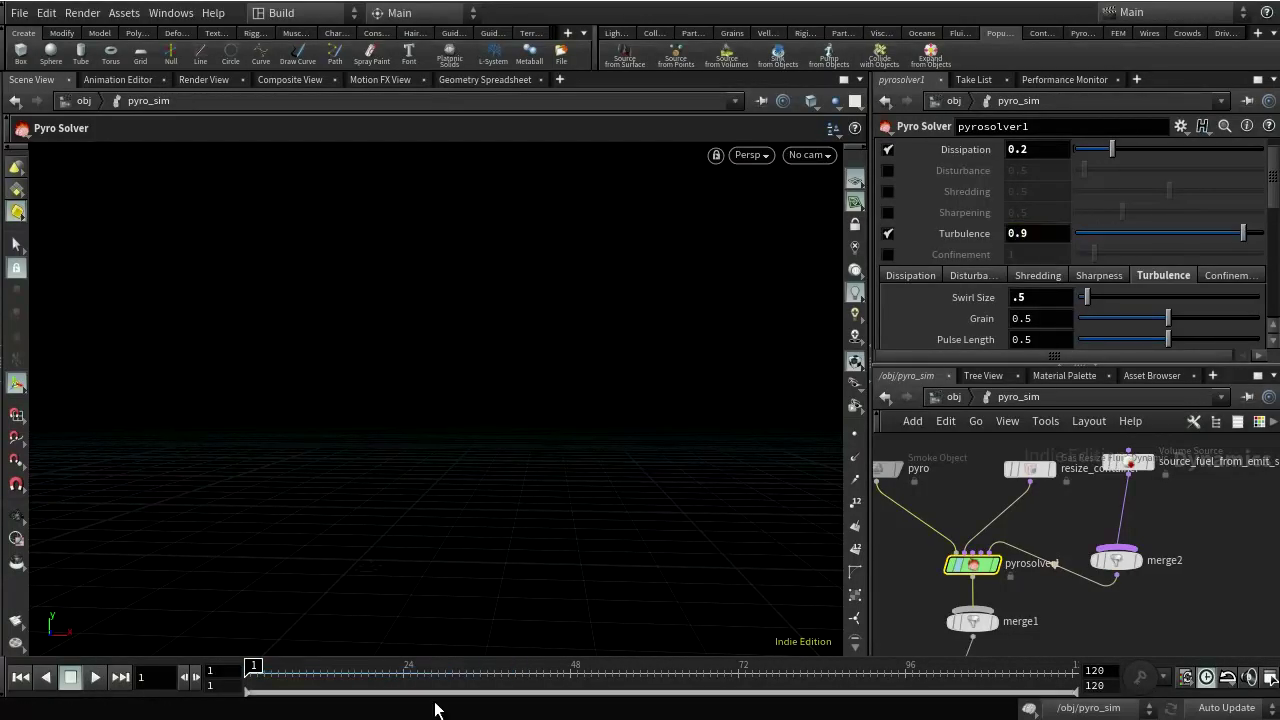
click(95, 677)
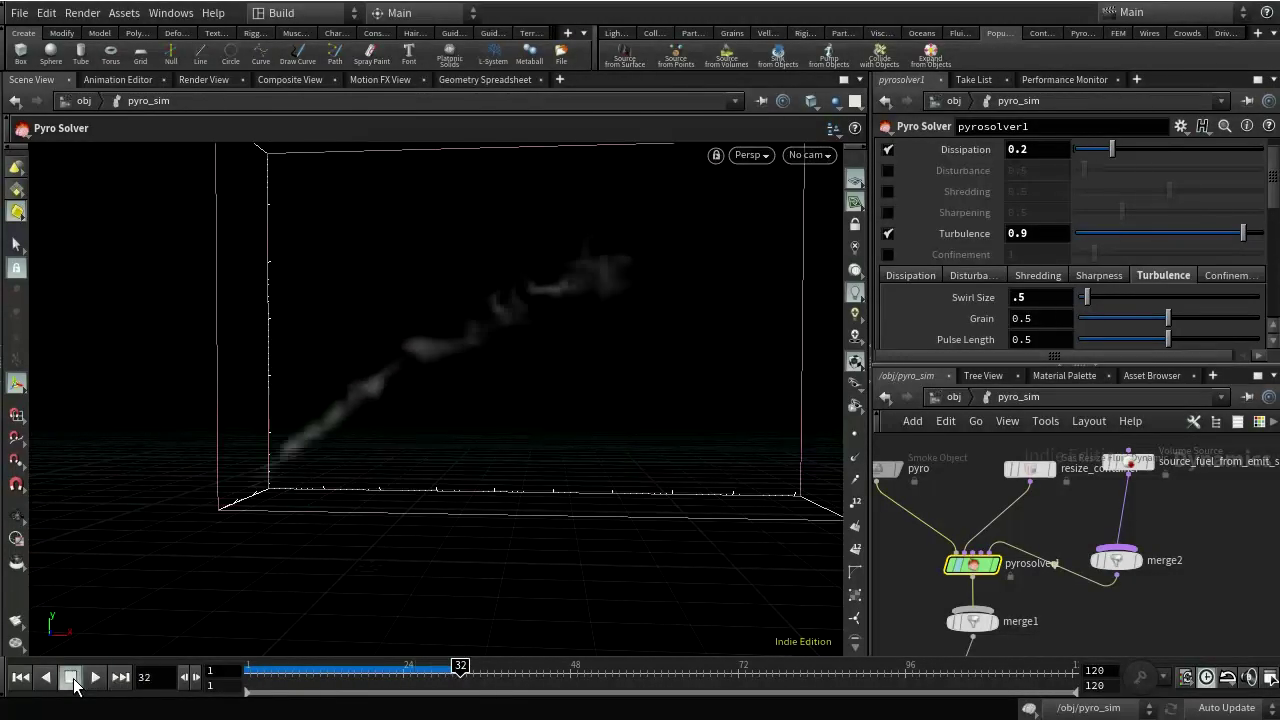
click(20, 677)
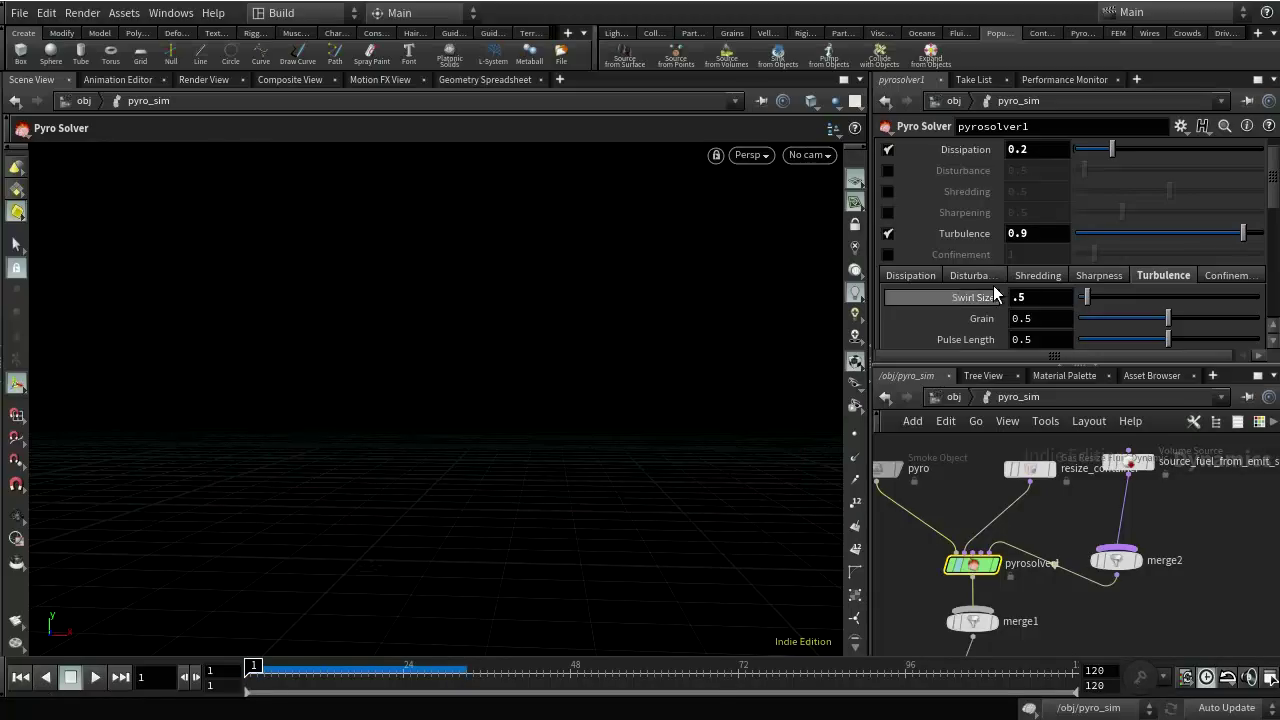
click(1041, 233)
key(BackSpace)
text(1)
key(Return)
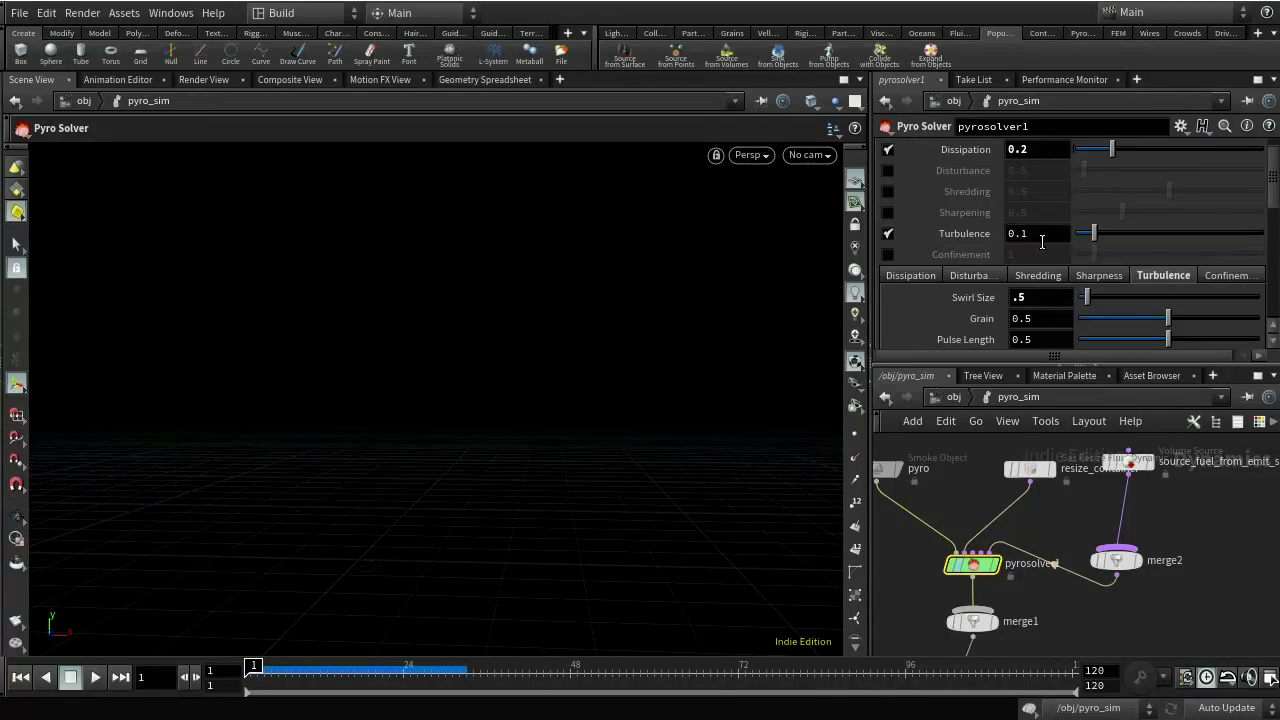
- Enable Disturbance in pyrosolver1's shape settings, set it to 0.1, and play the simulation to frame 42
scroll(1077, 302, down, 4)
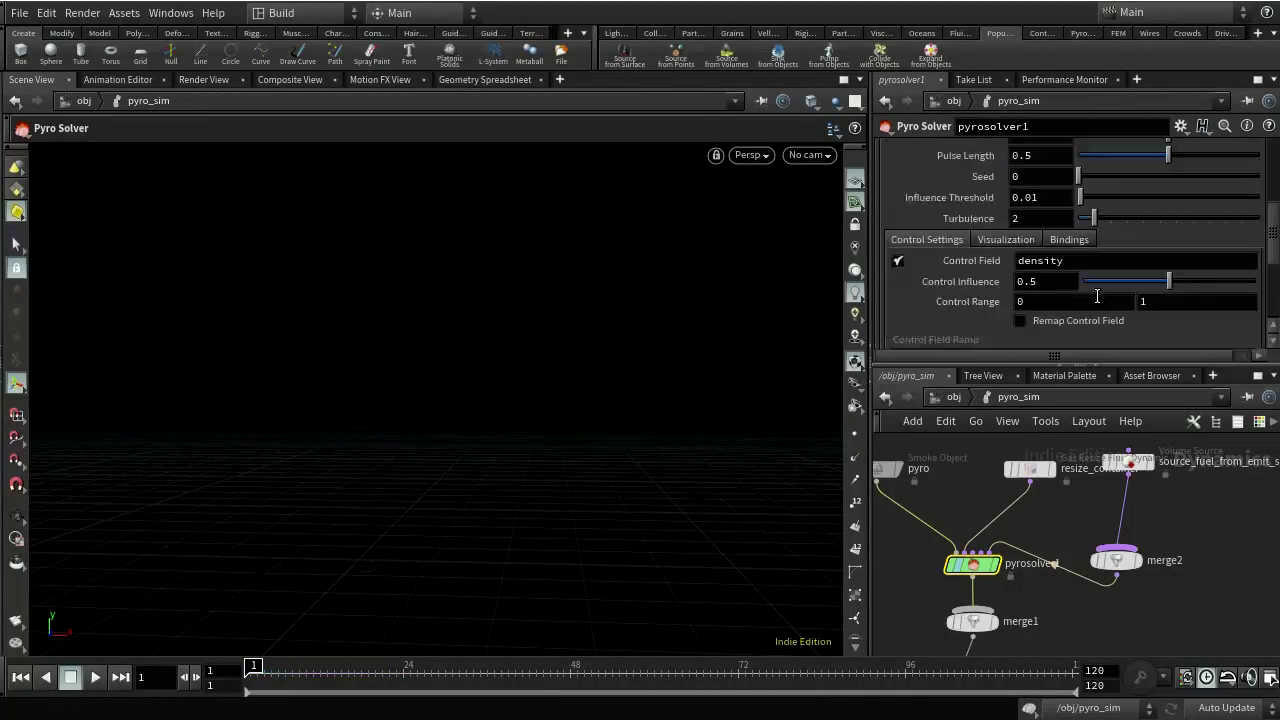
scroll(1097, 293, up, 5)
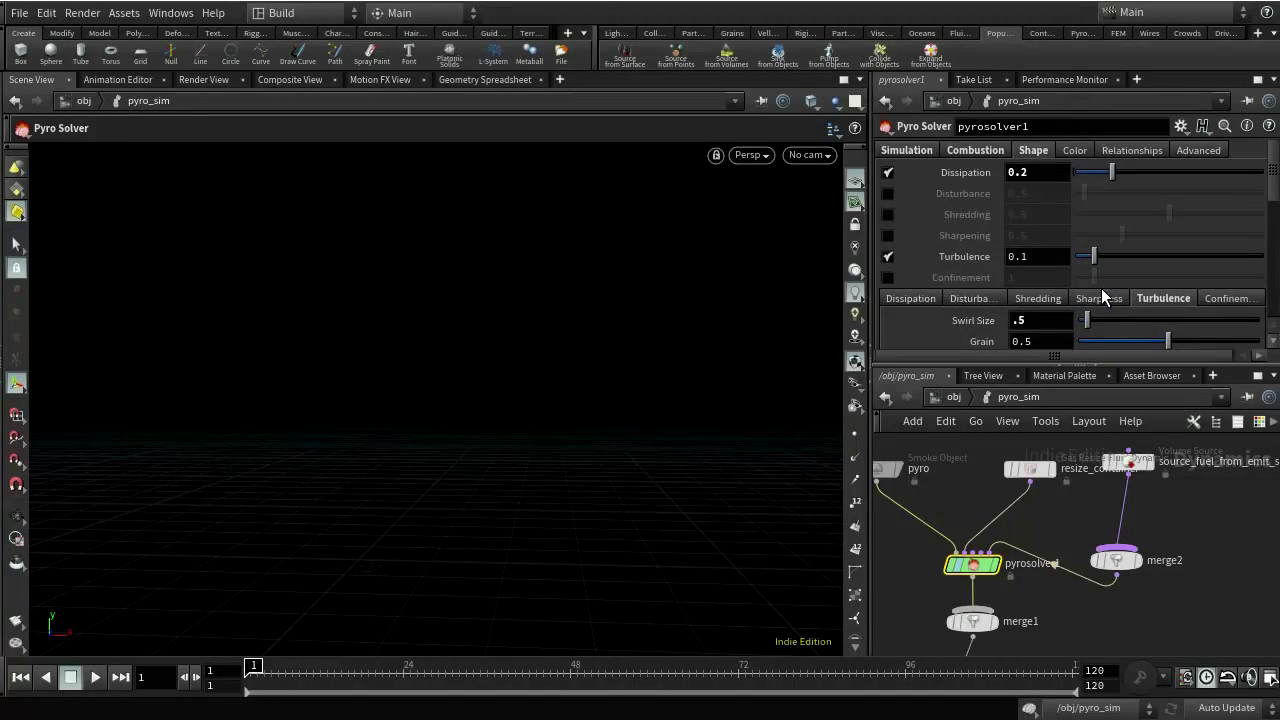
click(886, 193)
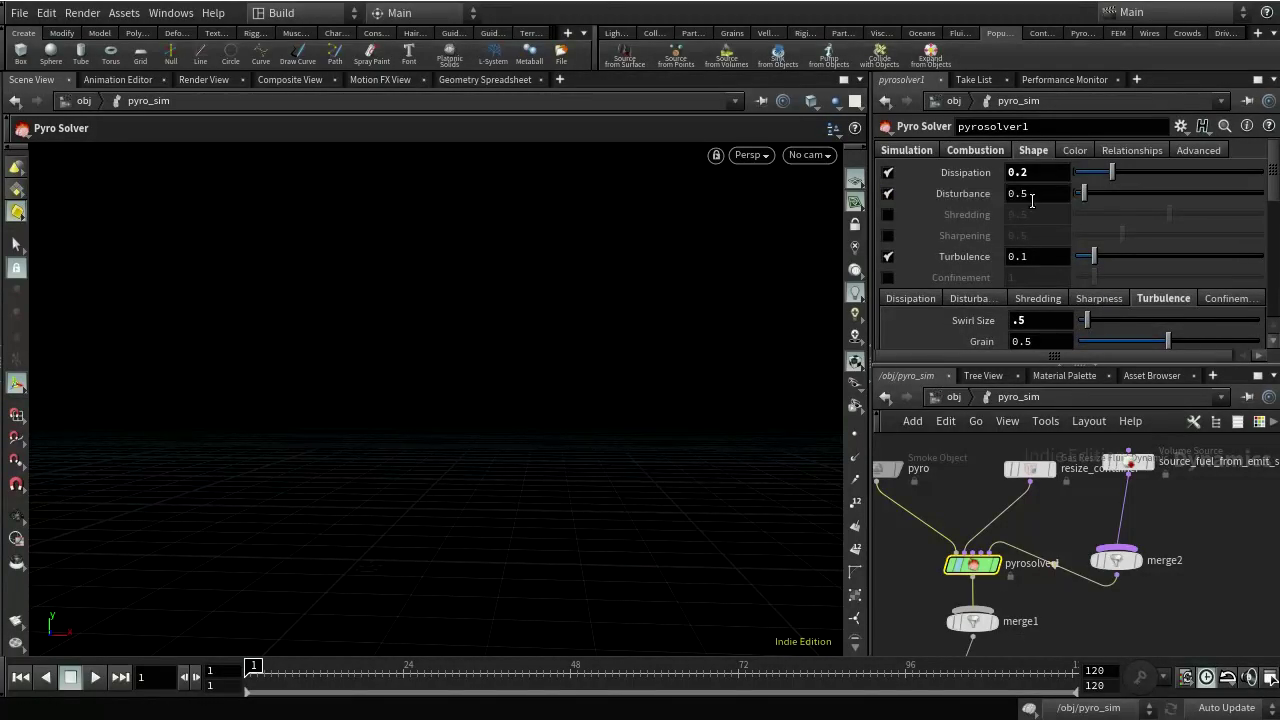
key(BackSpace)
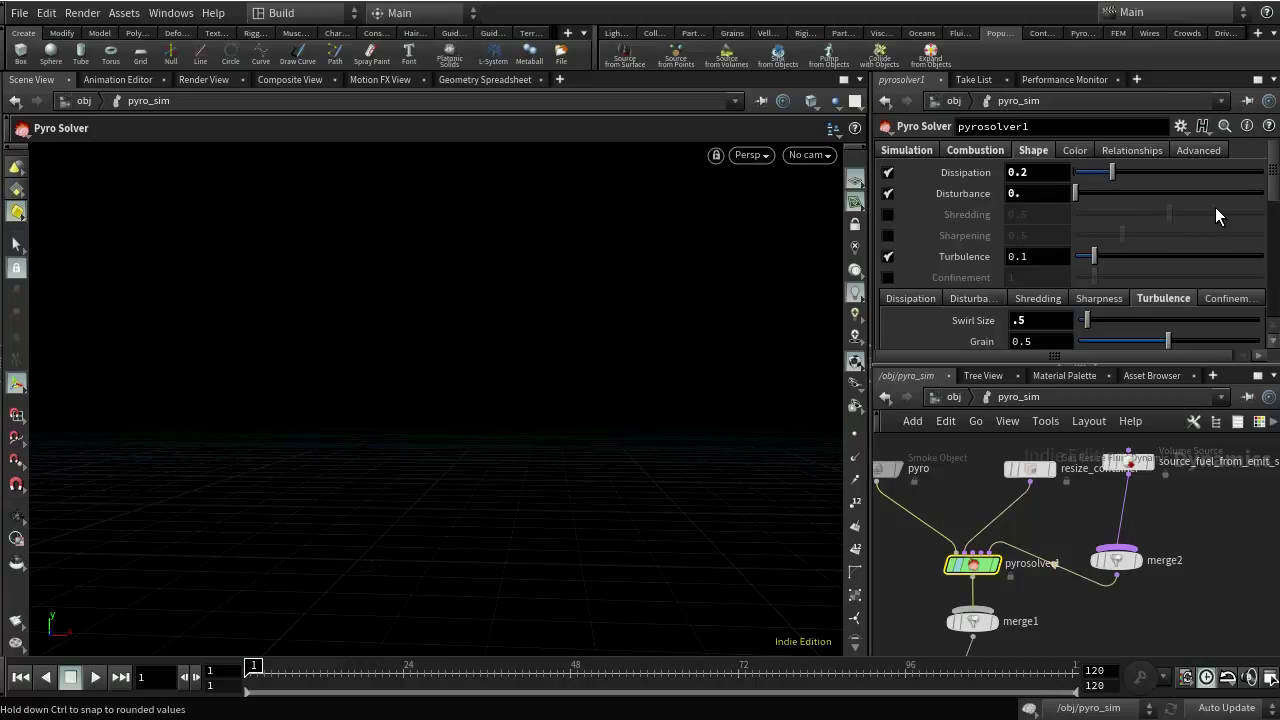
text(1)
key(Return)
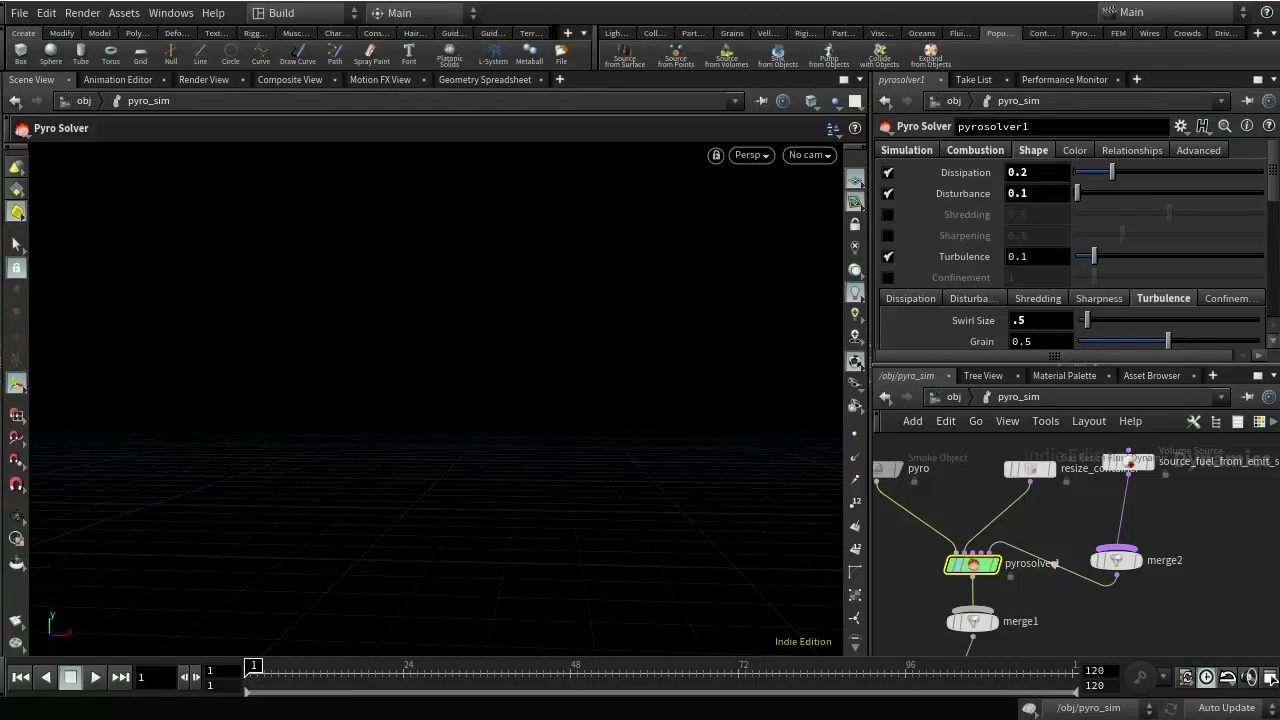
click(95, 677)
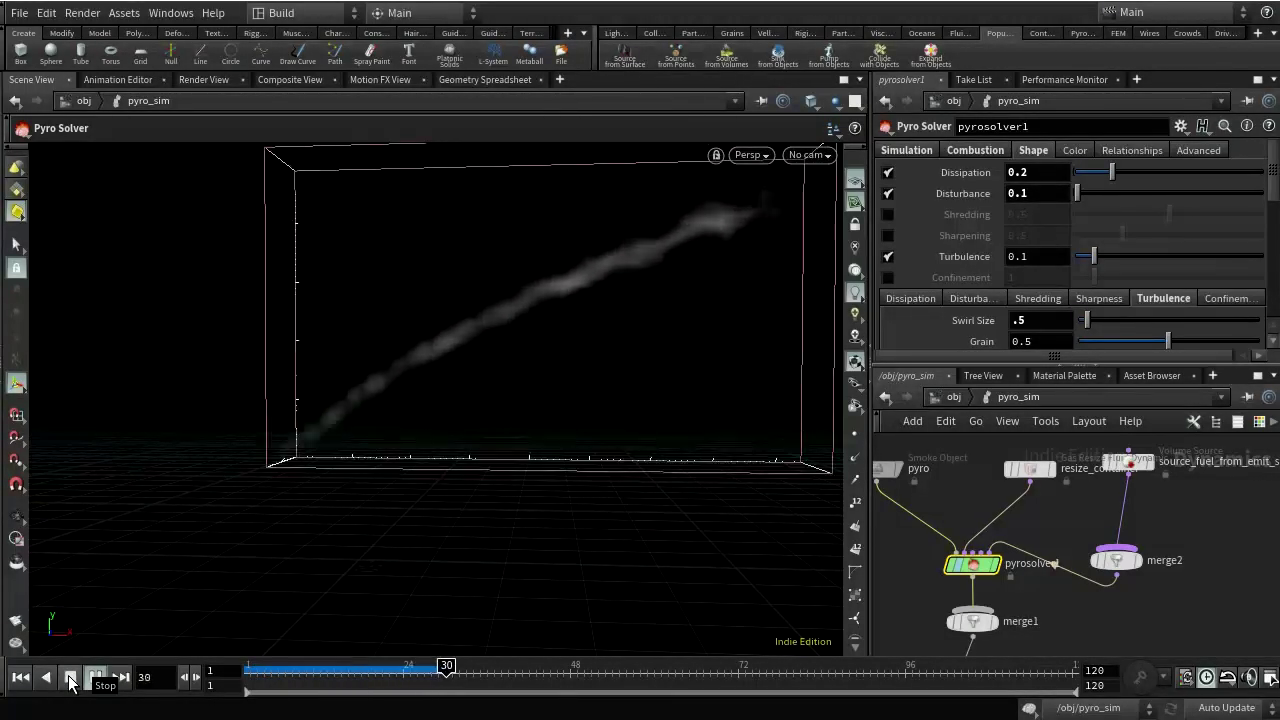
click(72, 686)
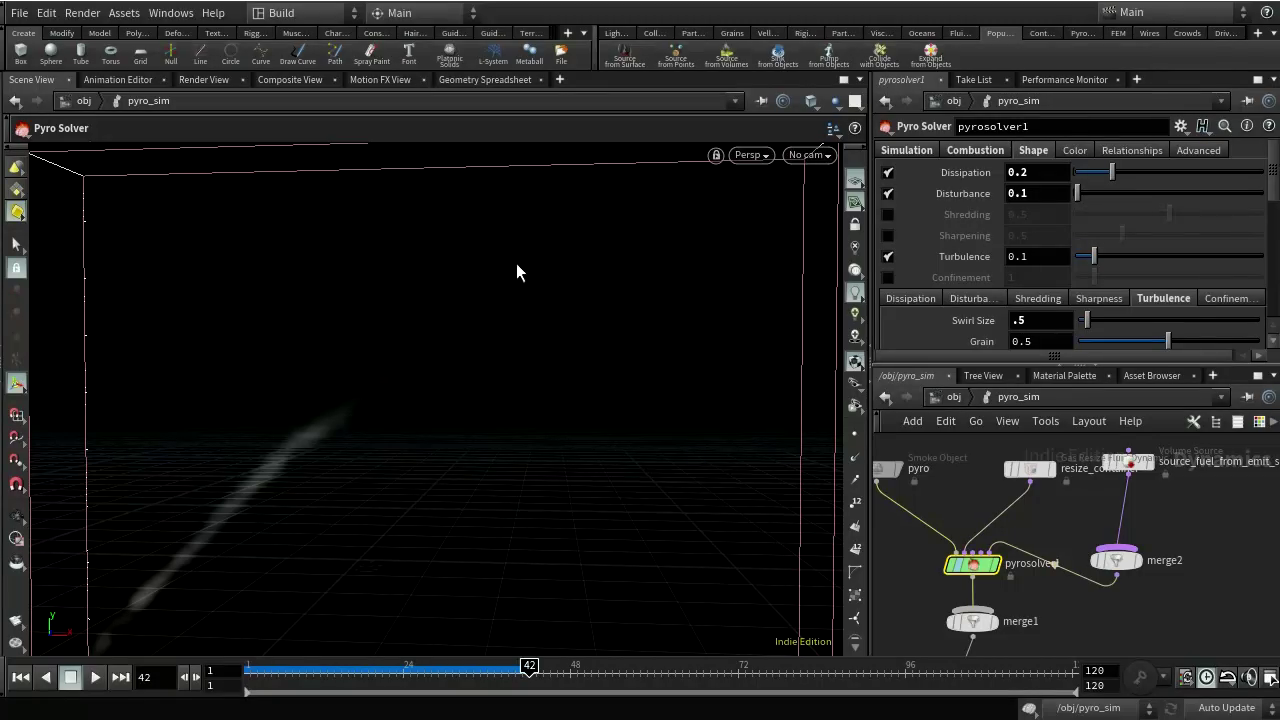
- Set the Scale of source_fuel_from_emit_smoke's fuel-to-fuel operation to 3 and replay the simulation from the first frame to frame 37
click(1128, 462)
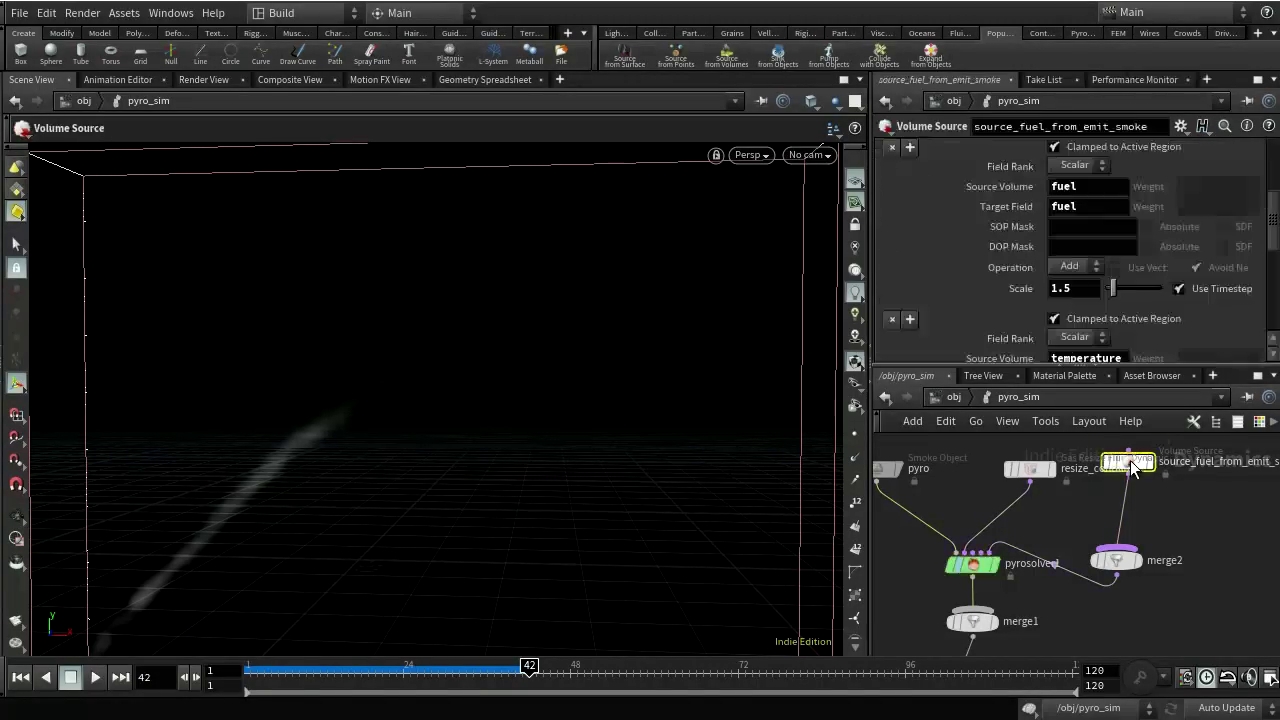
click(1068, 288)
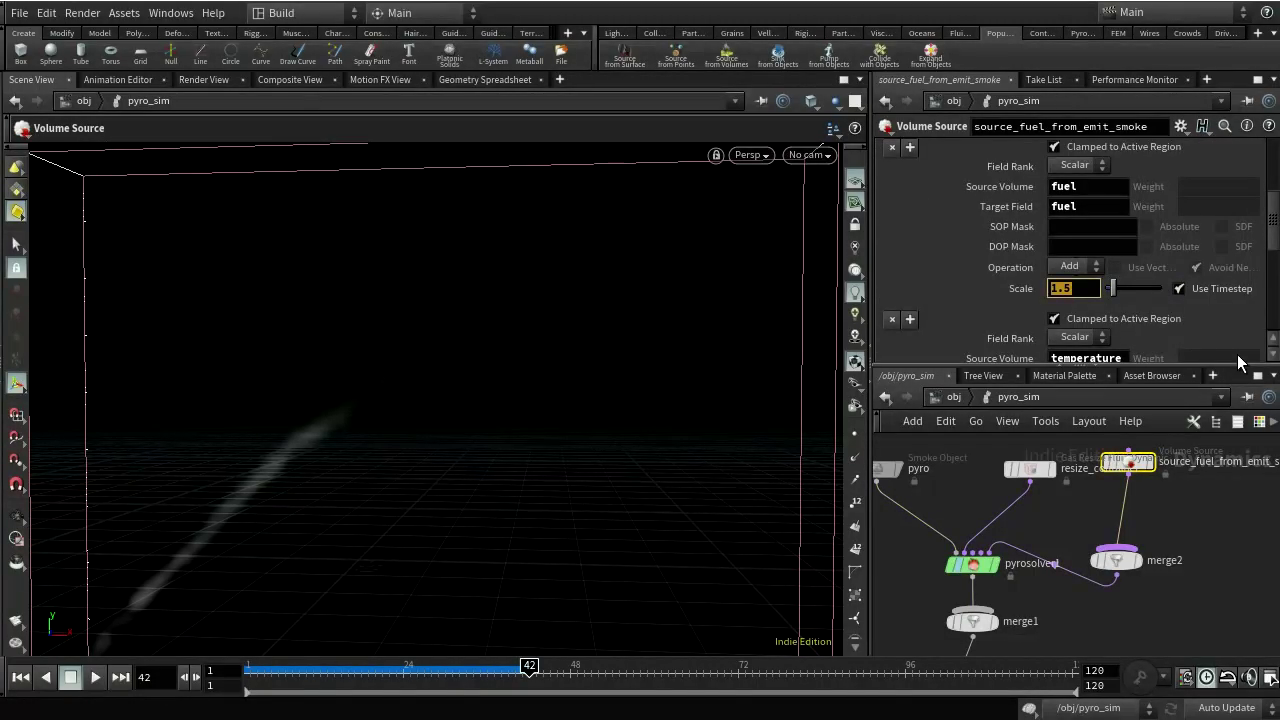
text(3)
key(Return)
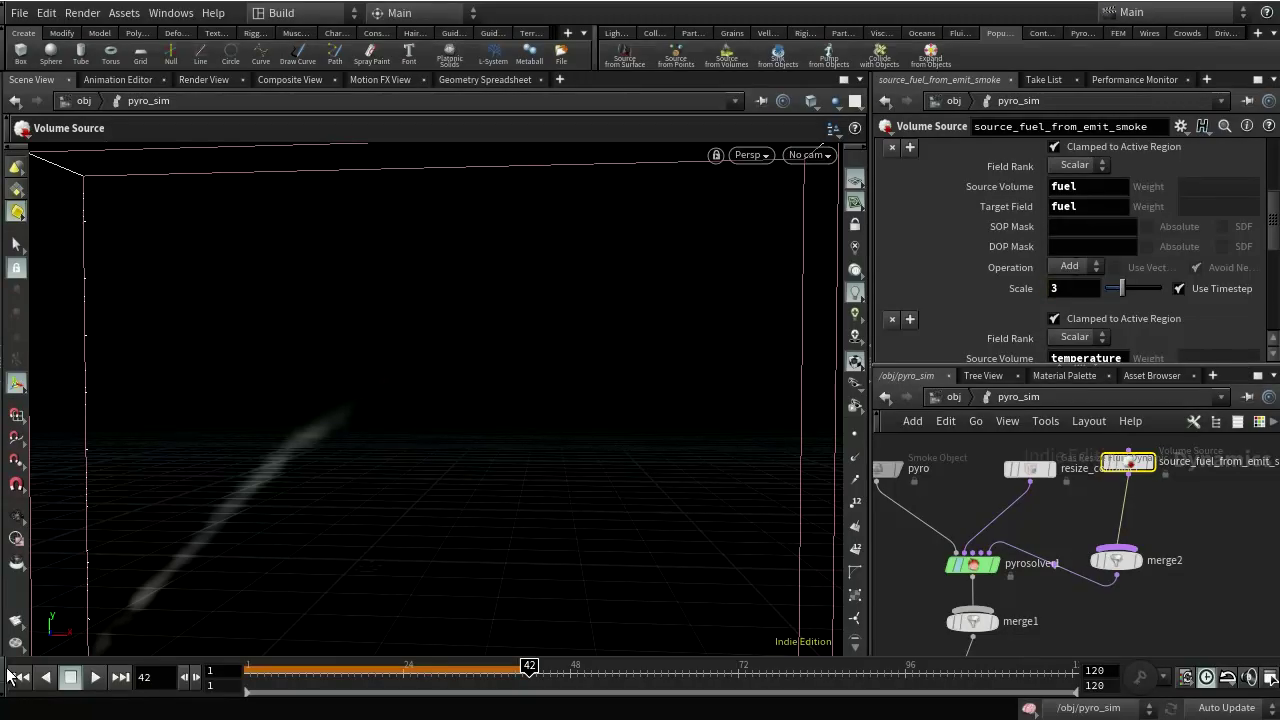
click(16, 678)
click(95, 677)
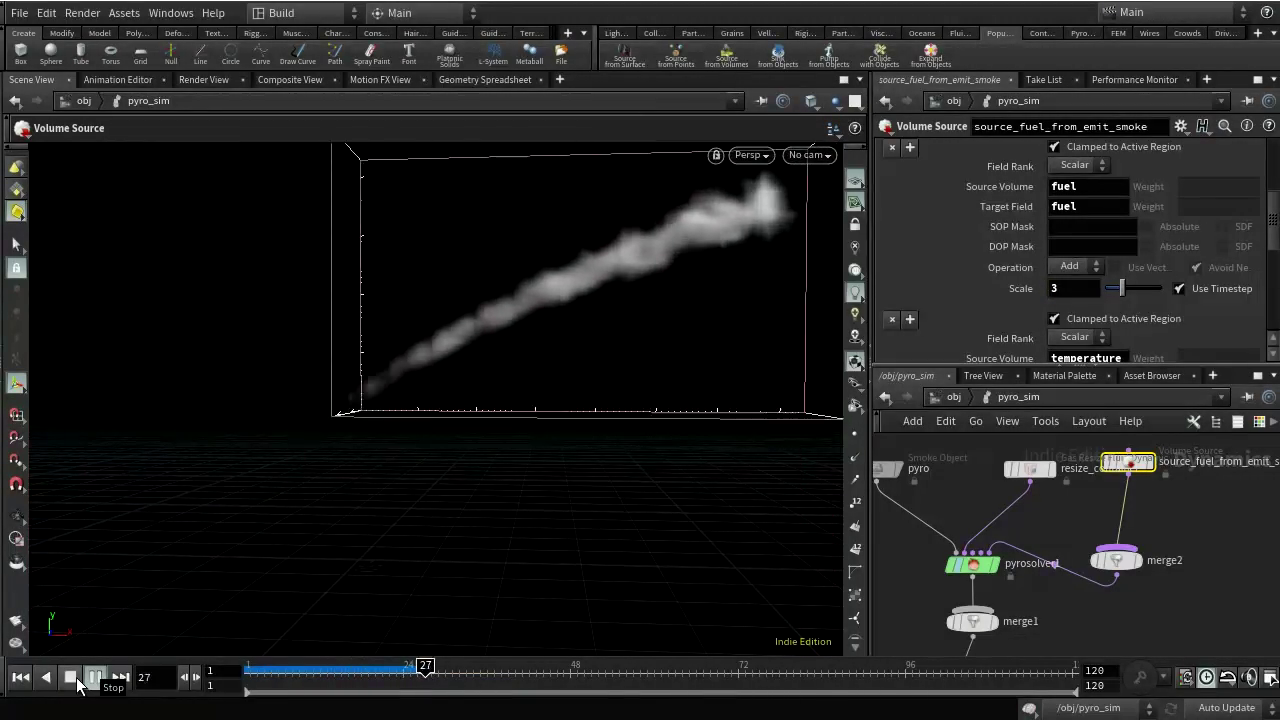
click(72, 679)
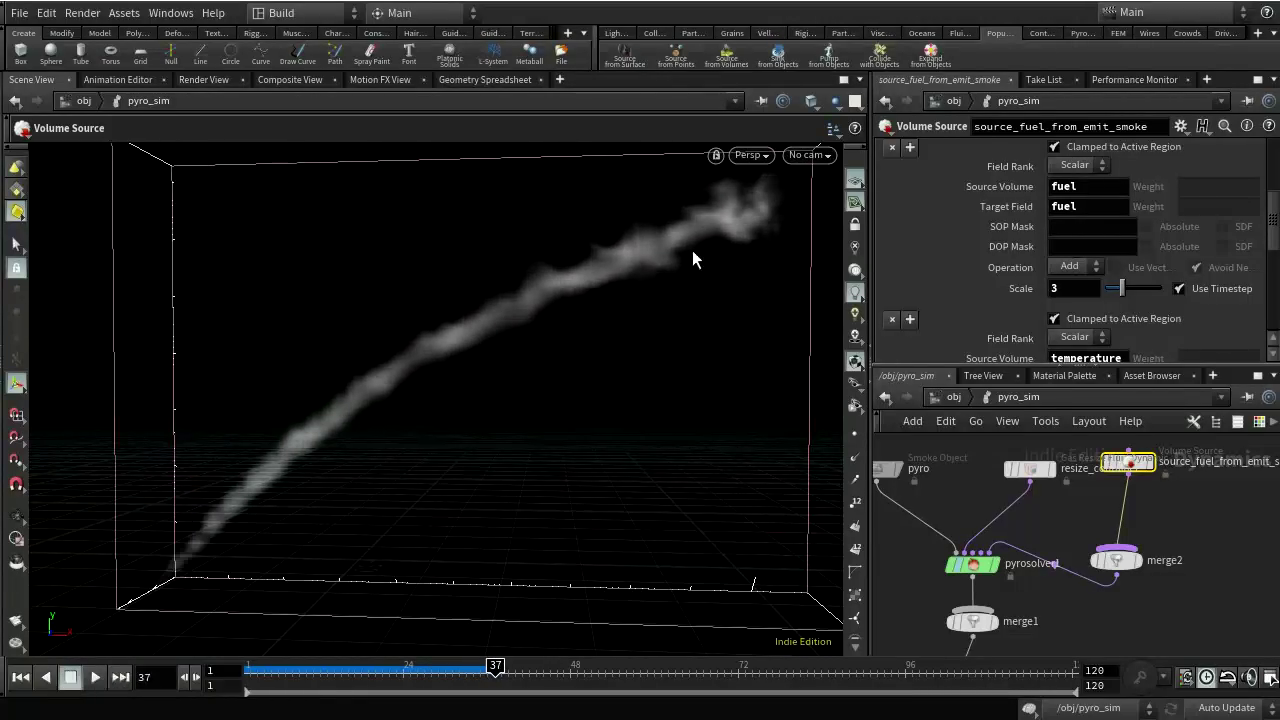
- Review source_fuel_from_emit_smoke's volume settings and pyrosolver1's Turbulence settings
scroll(1168, 256, up, 5)
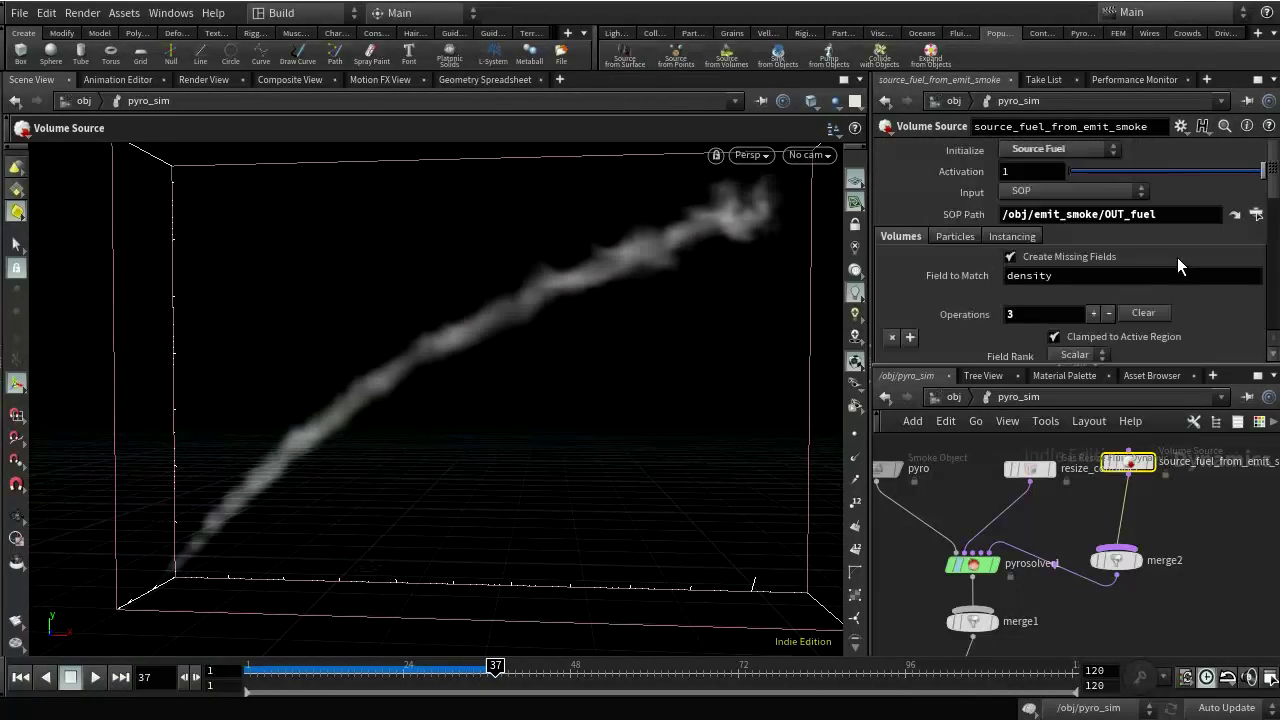
click(967, 563)
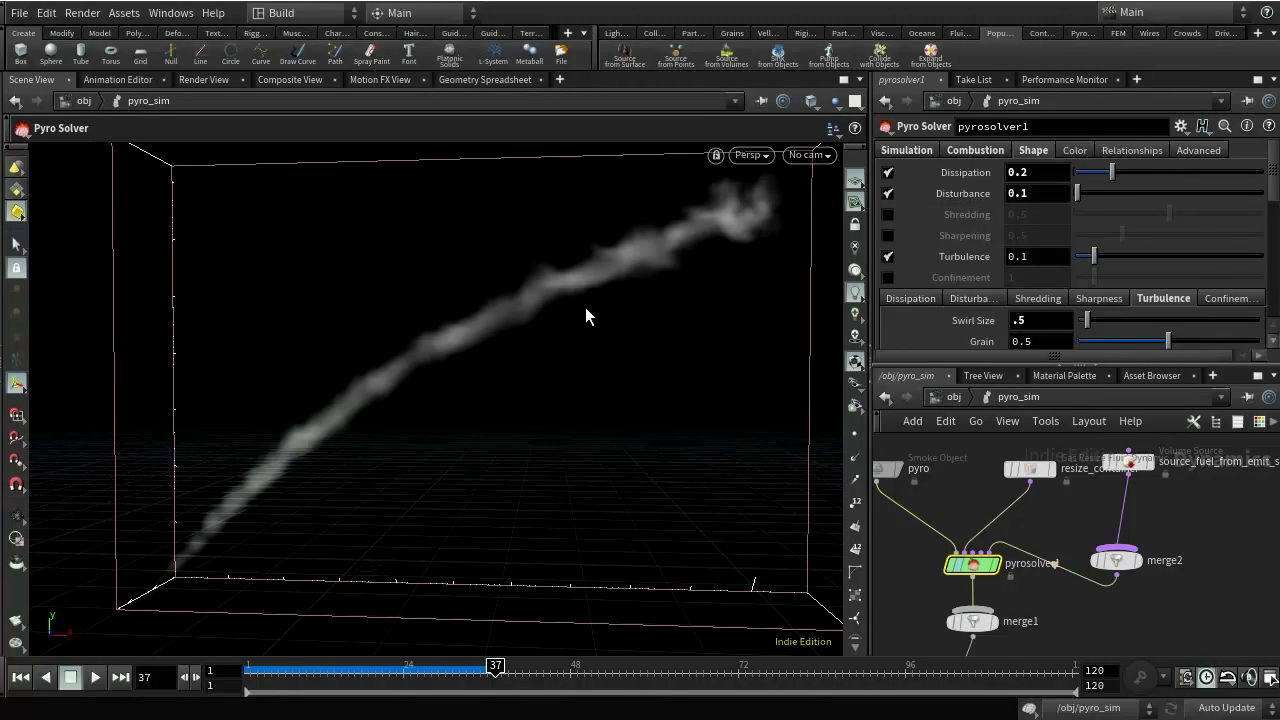
scroll(1039, 304, down, 4)
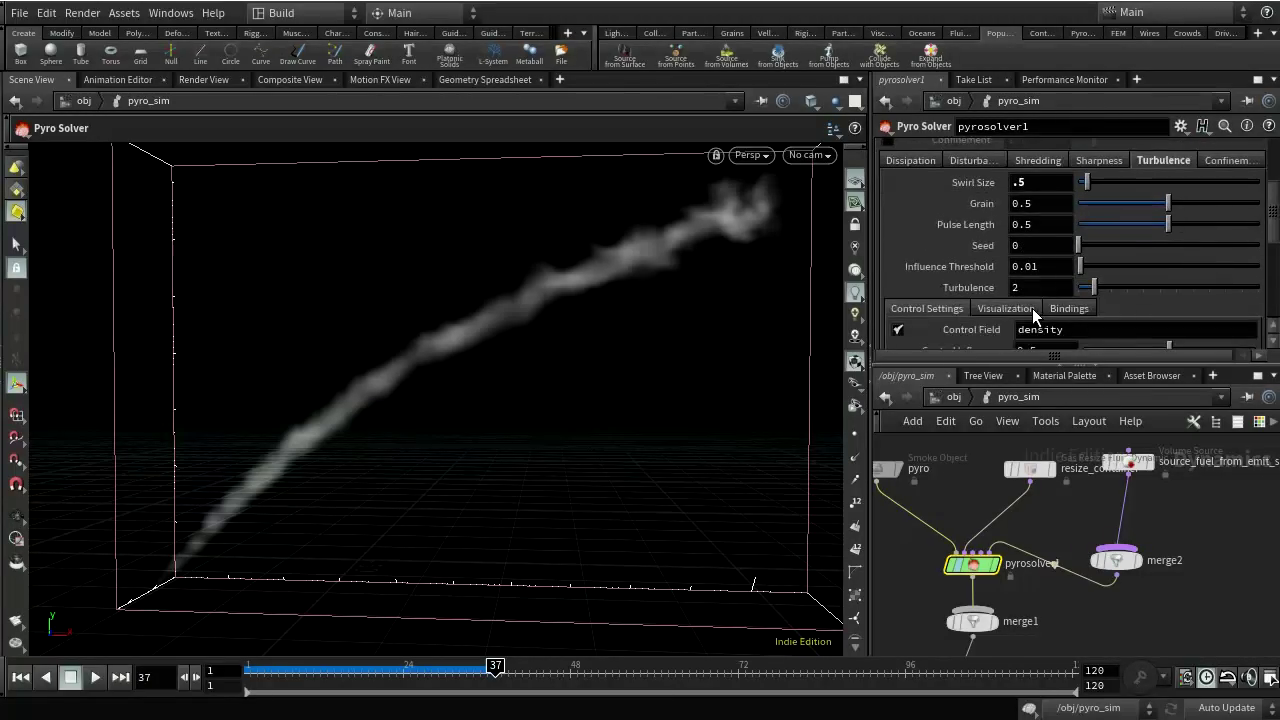
scroll(1035, 313, up, 1)
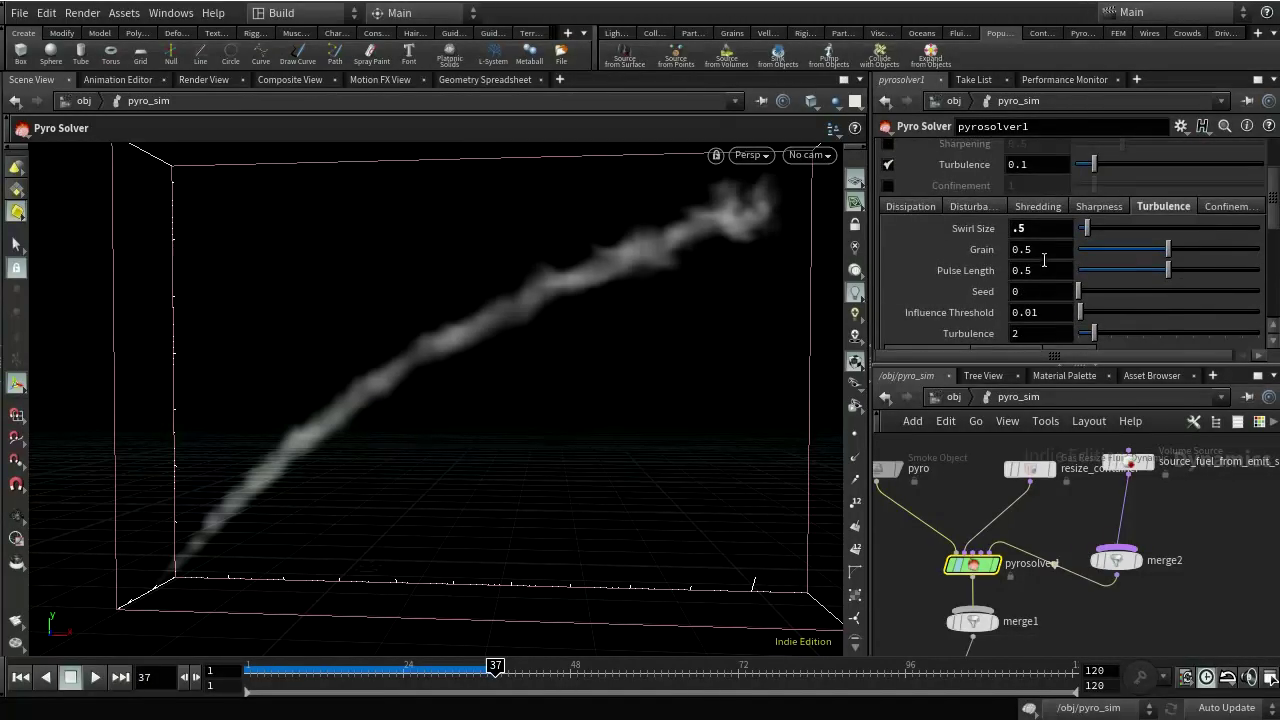
scroll(1048, 260, up, 2)
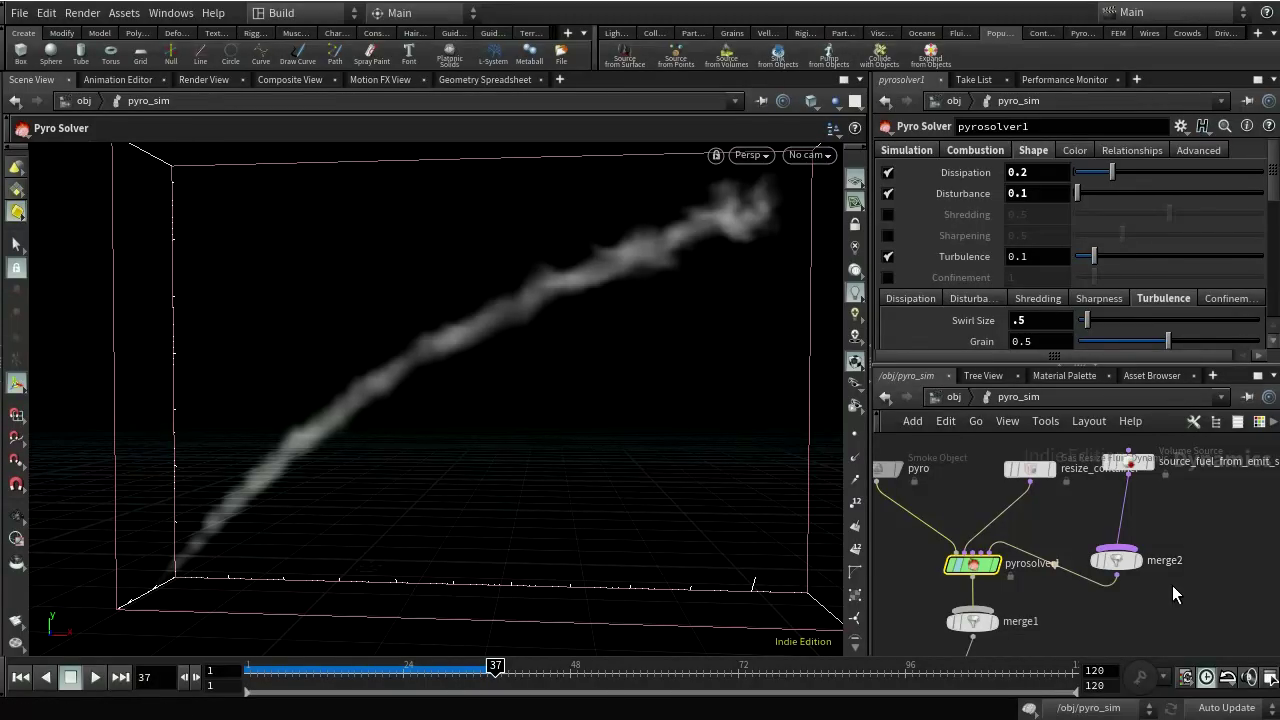
- Look through cam1 in the viewport and go to frame 53 of the simulation
click(16, 538)
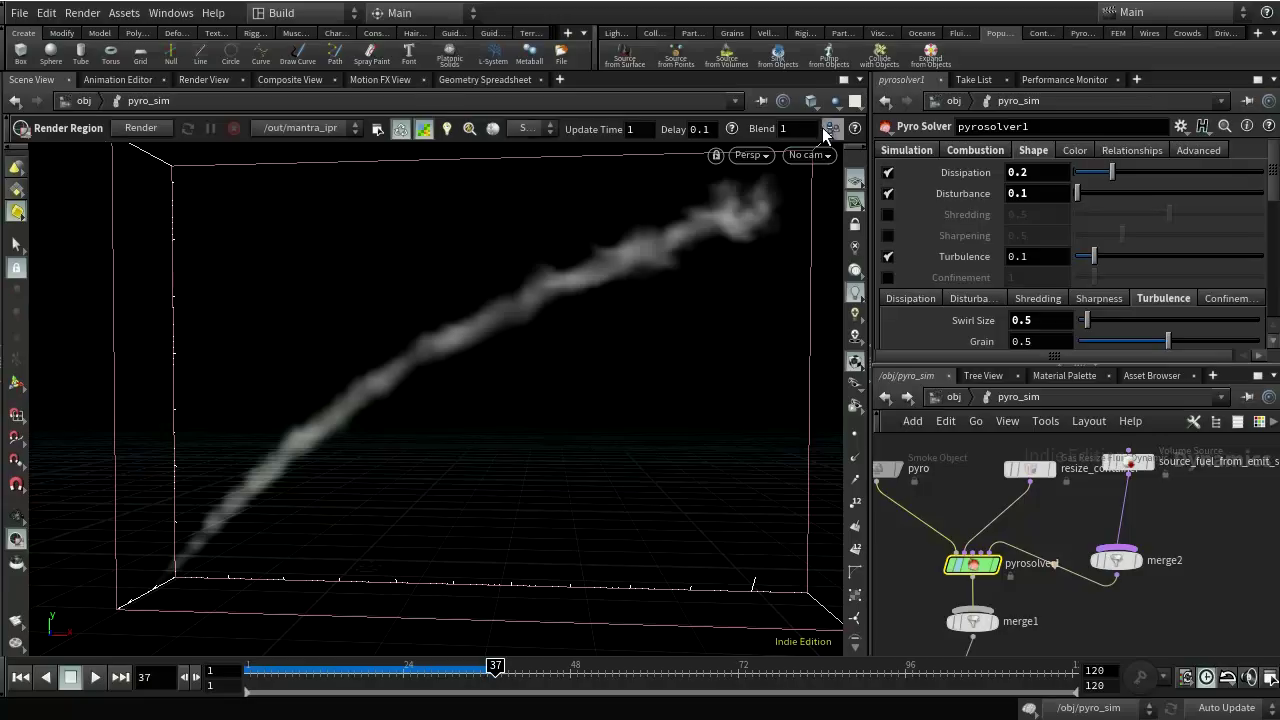
click(790, 153)
click(805, 242)
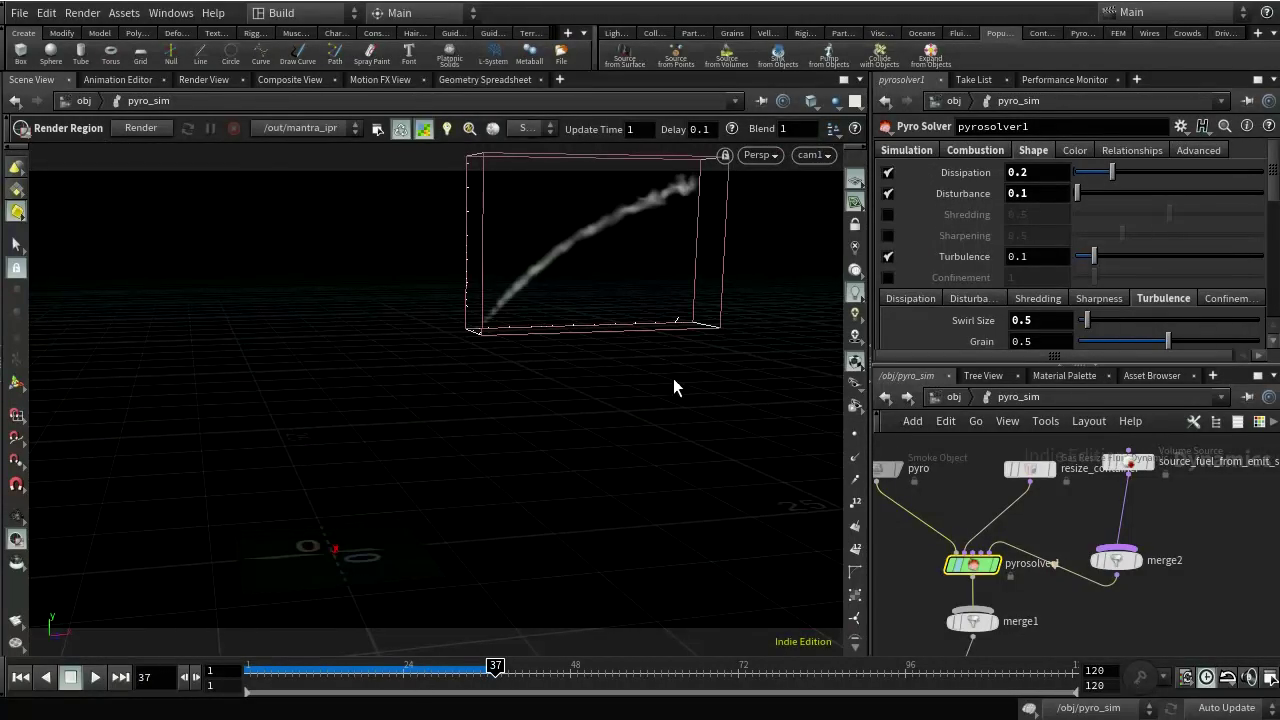
click(607, 666)
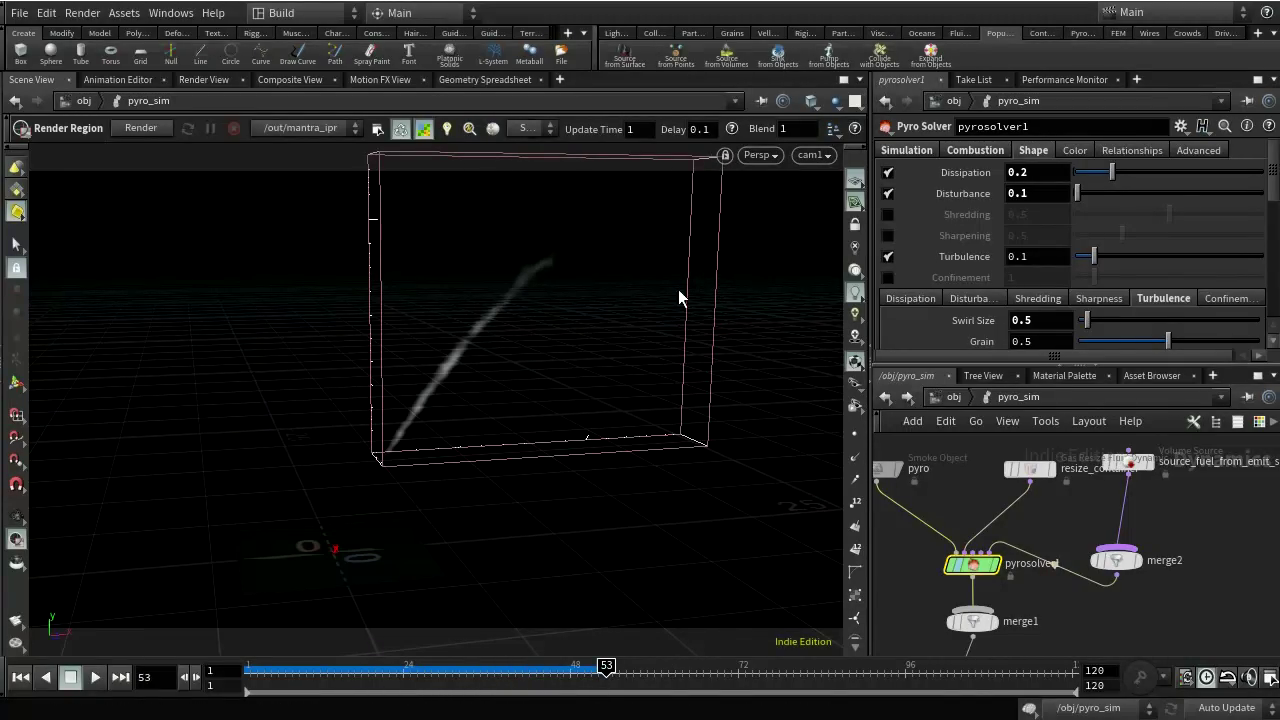
- Lock cam1 to the view, move it closer to the lower part of the smoke trail, and unlock it
key(Escape)
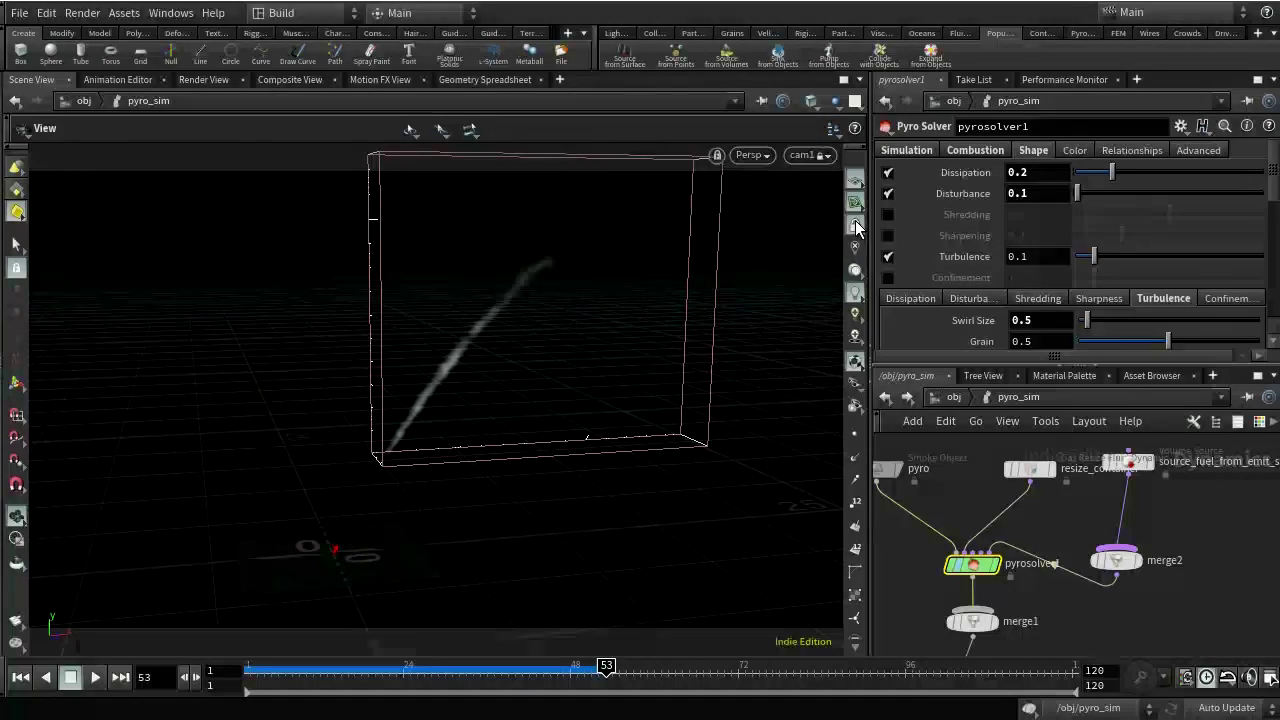
scroll(505, 409, up, 5)
drag(541, 403, 663, 351)
click(856, 247)
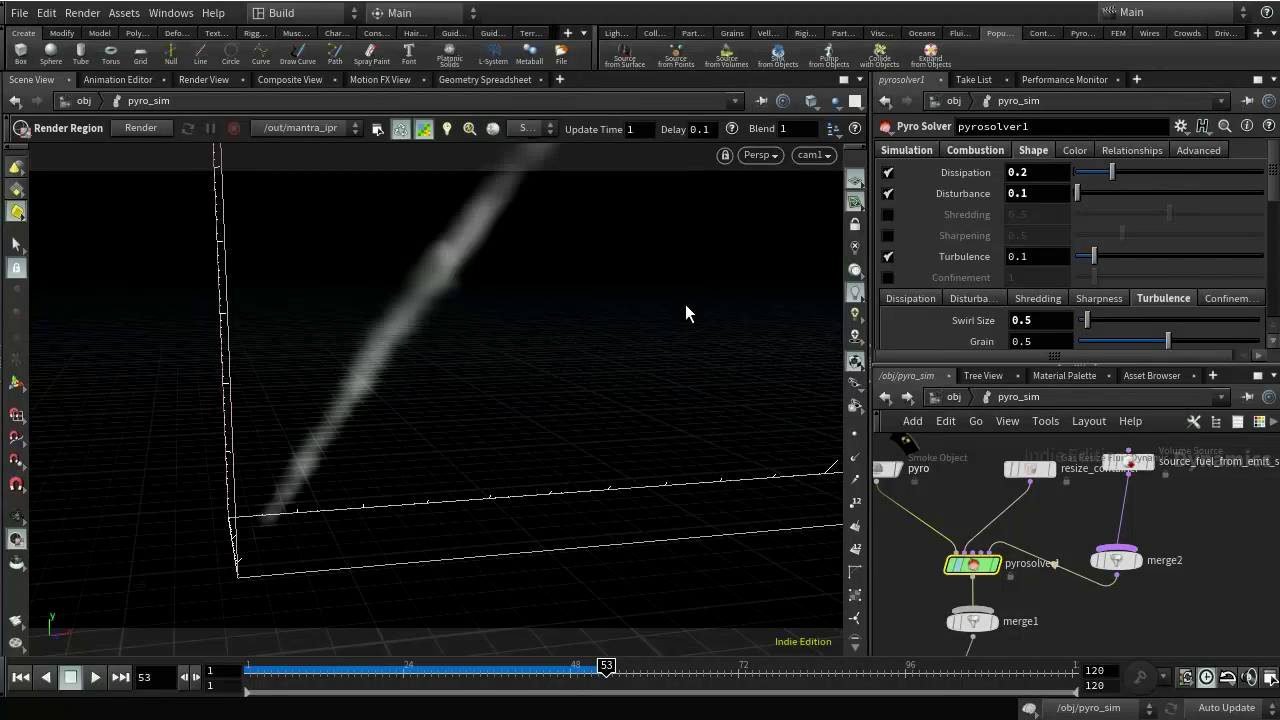
- Orbit around the smoke container, look through distantlight1, and return the viewport to cam1
drag(718, 268, 330, 480)
click(806, 155)
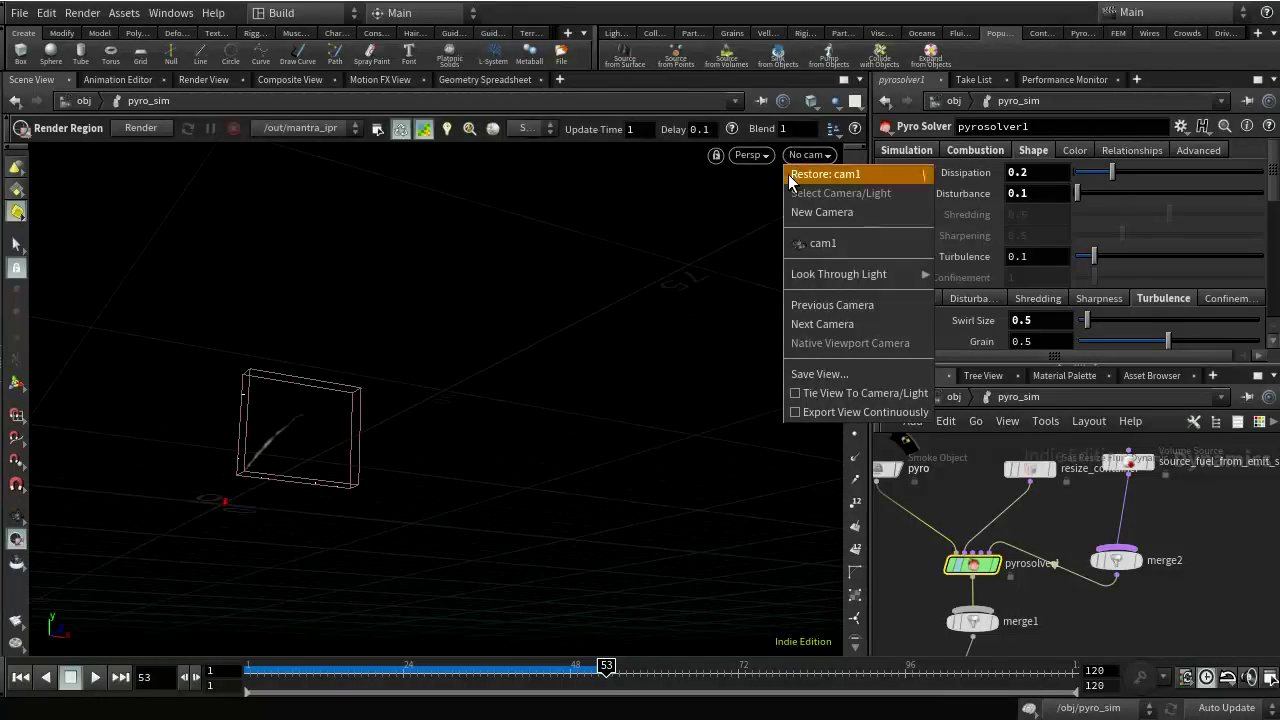
mouse_move(910, 271)
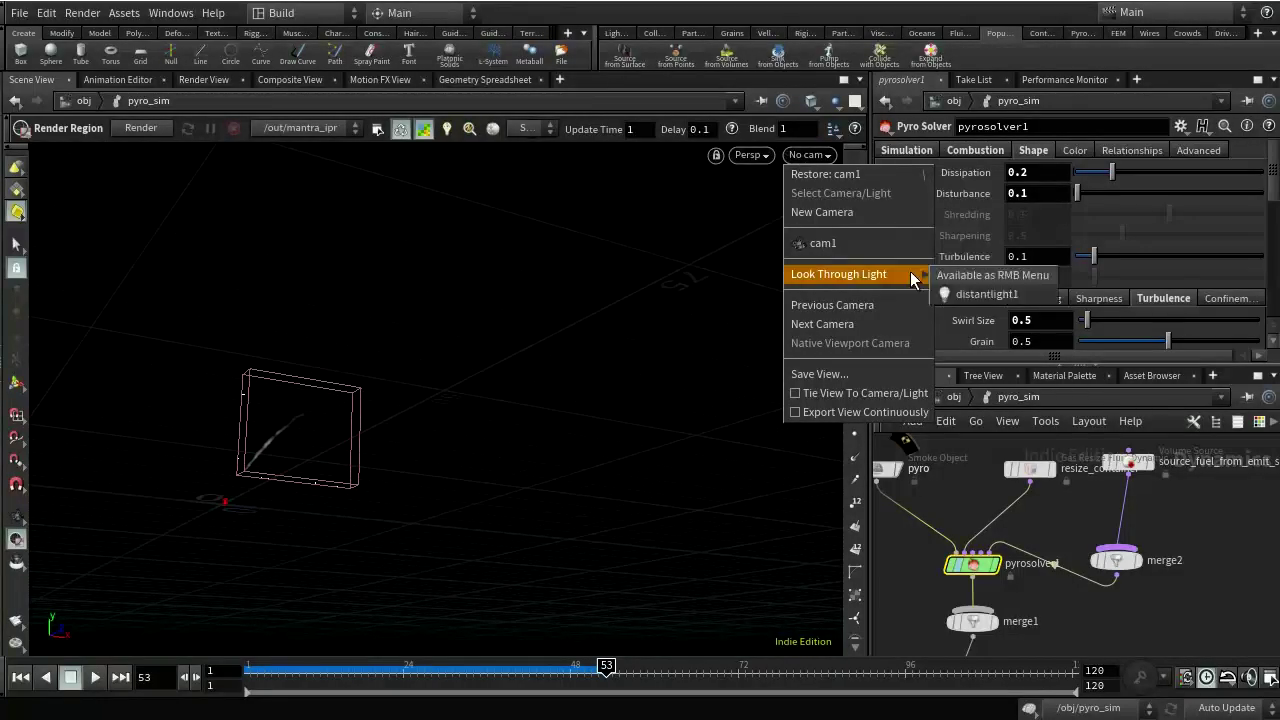
click(985, 294)
mouse_move(459, 495)
mouse_down()
mouse_move(454, 543)
mouse_move(449, 480)
mouse_up()
click(822, 157)
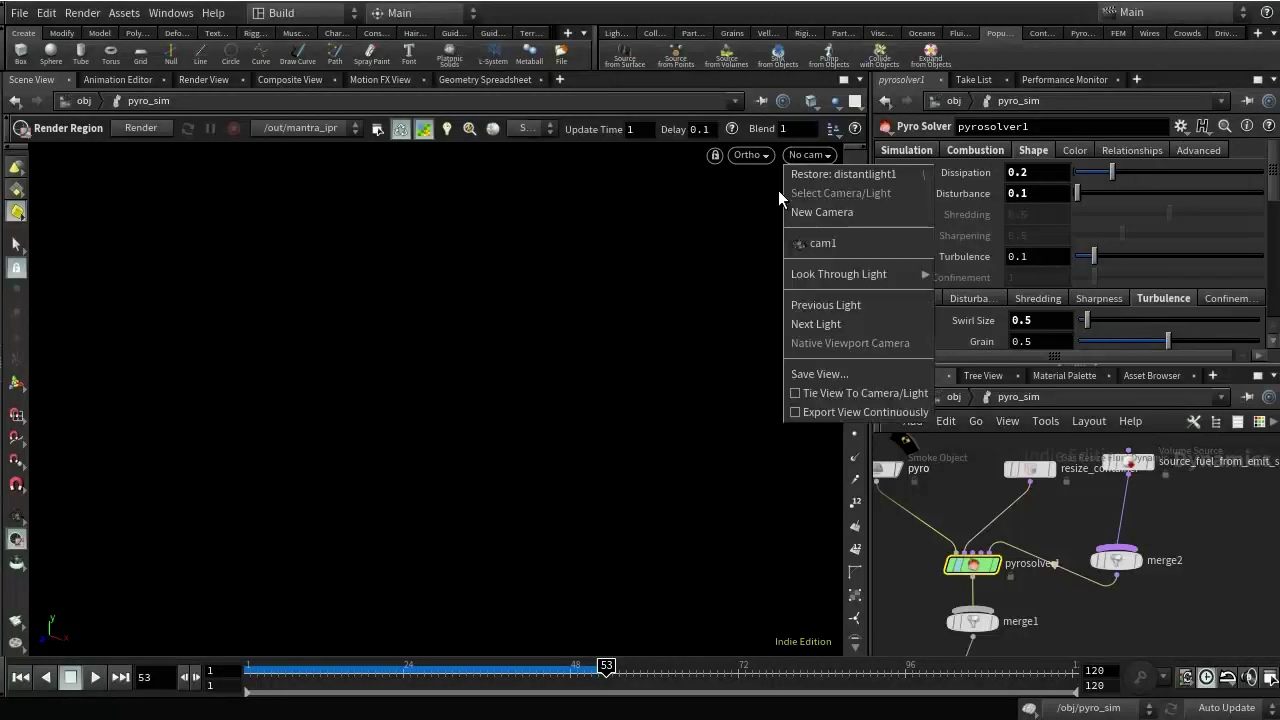
click(796, 241)
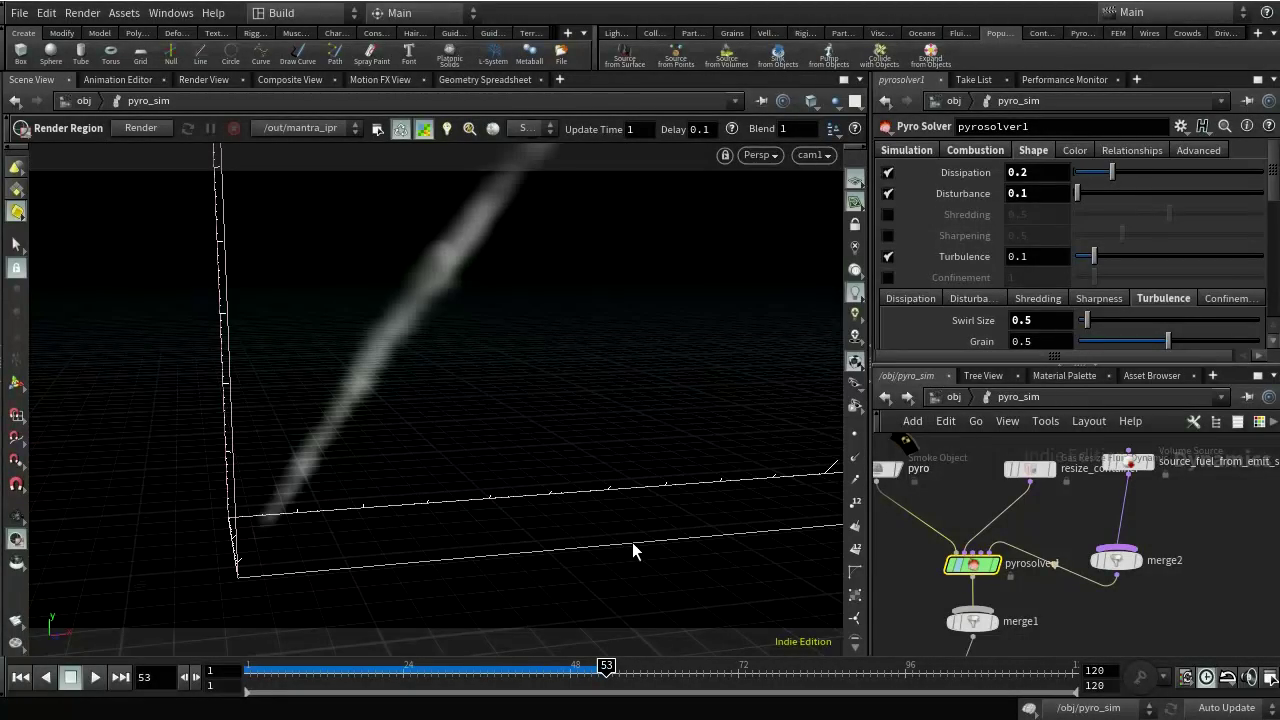
- Draw a render region over the smoke trail and extend its lower edge below the trail's end
click(16, 540)
drag(631, 487, 631, 486)
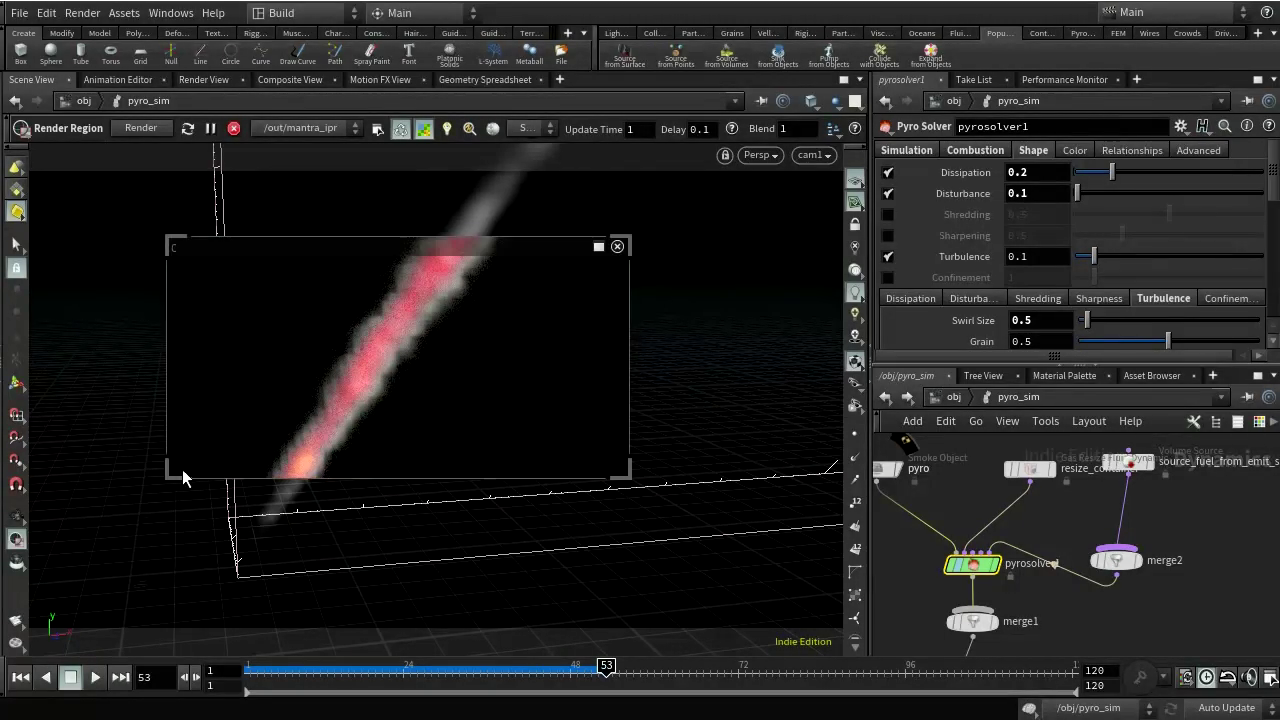
drag(166, 478, 156, 596)
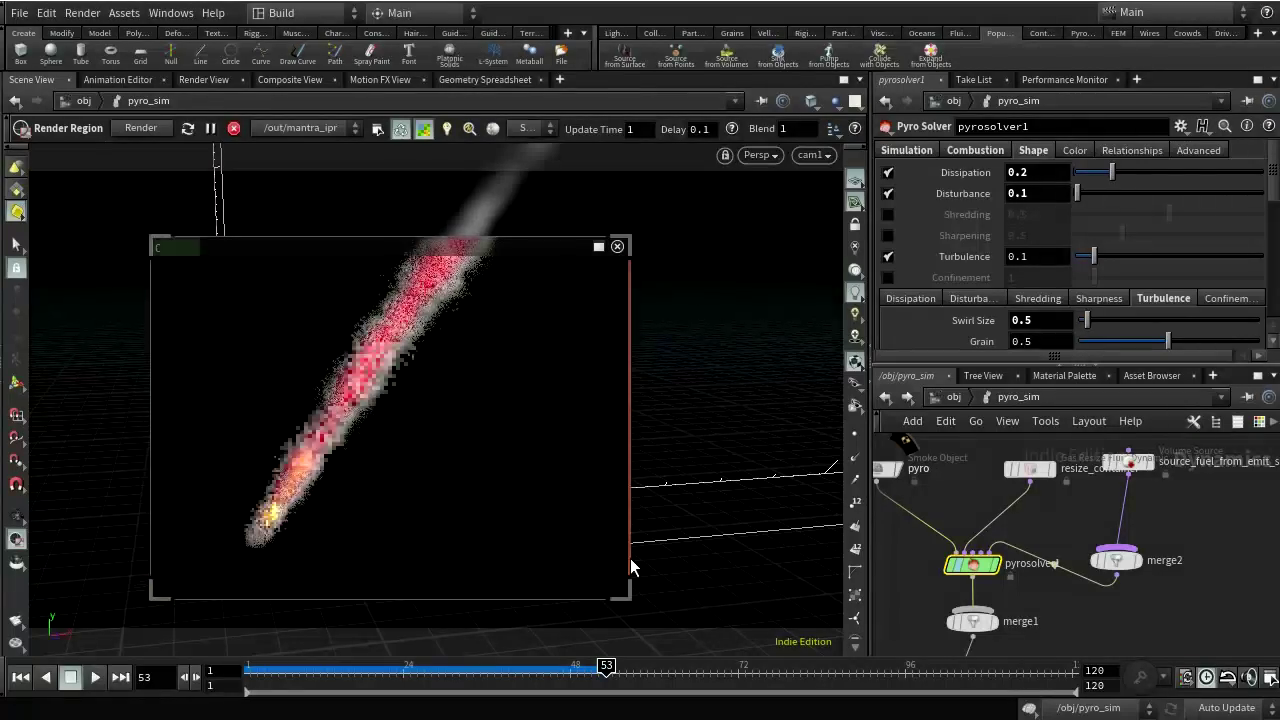
- Return to the object level, select the hotsmoke material in the palette, and show its density settings
click(952, 396)
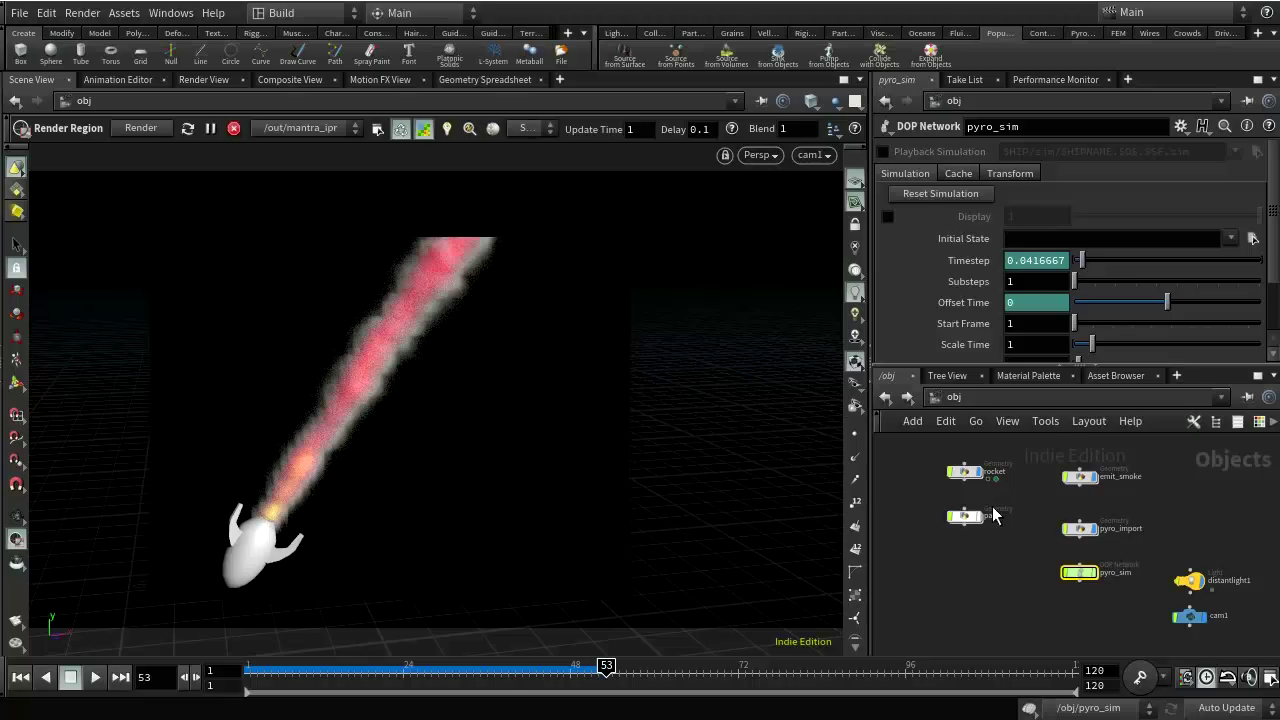
click(1054, 375)
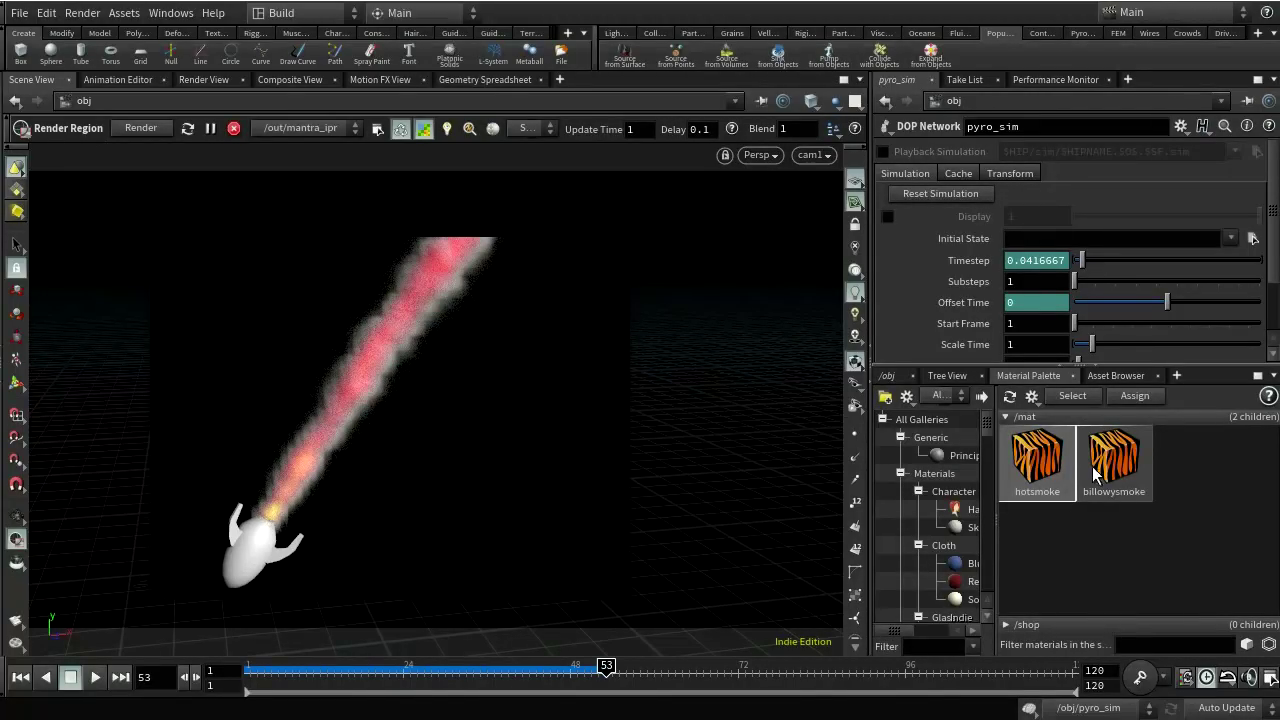
click(1083, 515)
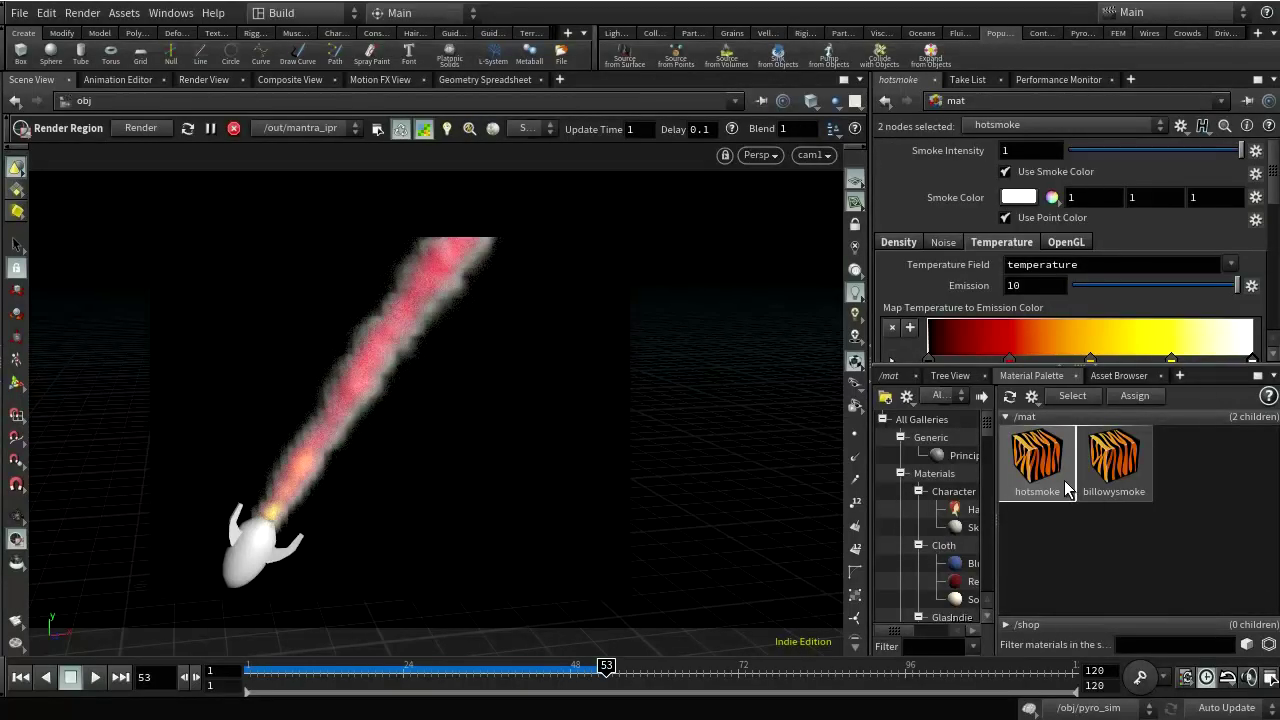
click(1050, 290)
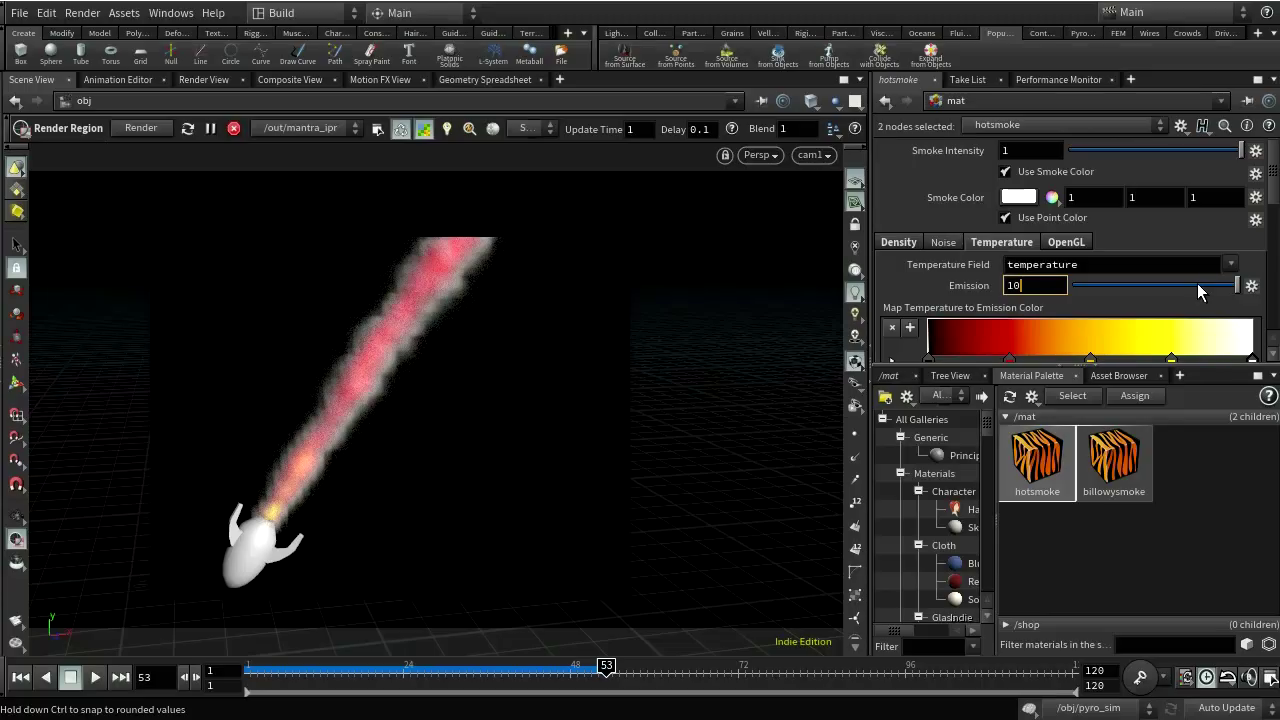
click(897, 243)
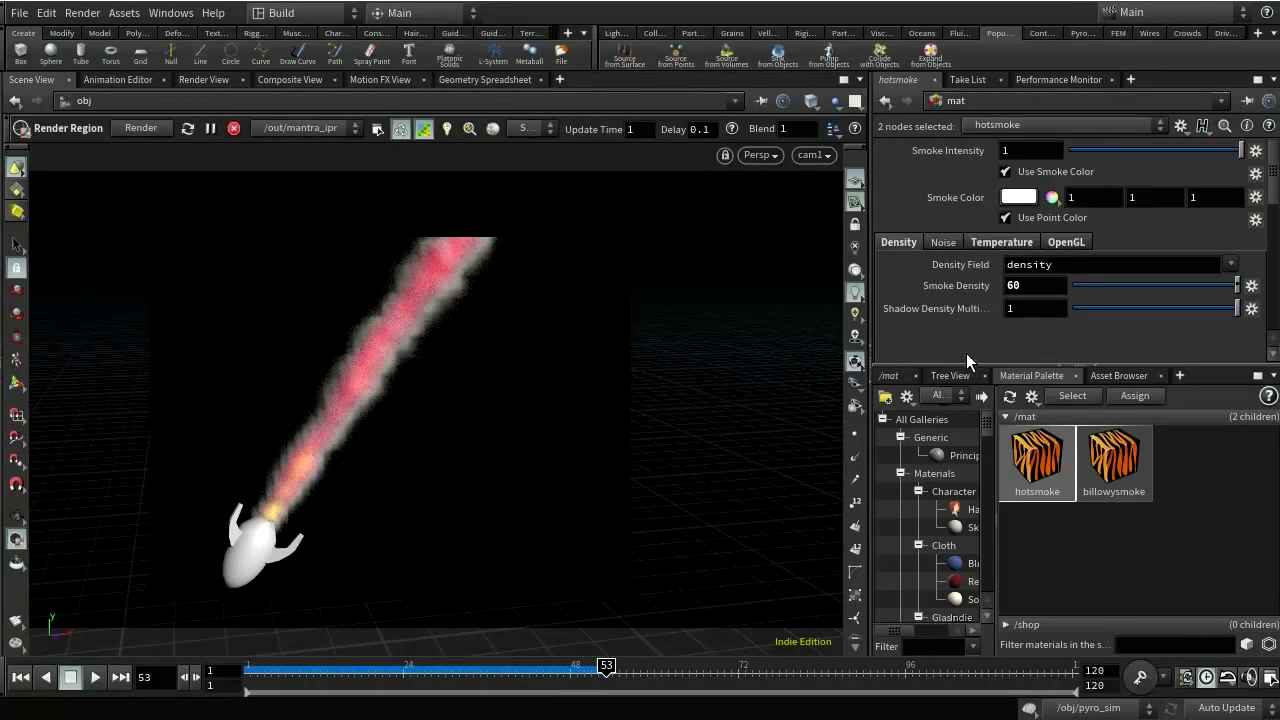
- Try Smoke Density values of 1 and 150 on the hotsmoke material and compare the rendered trail
click(1018, 287)
text(1)
key(Return)
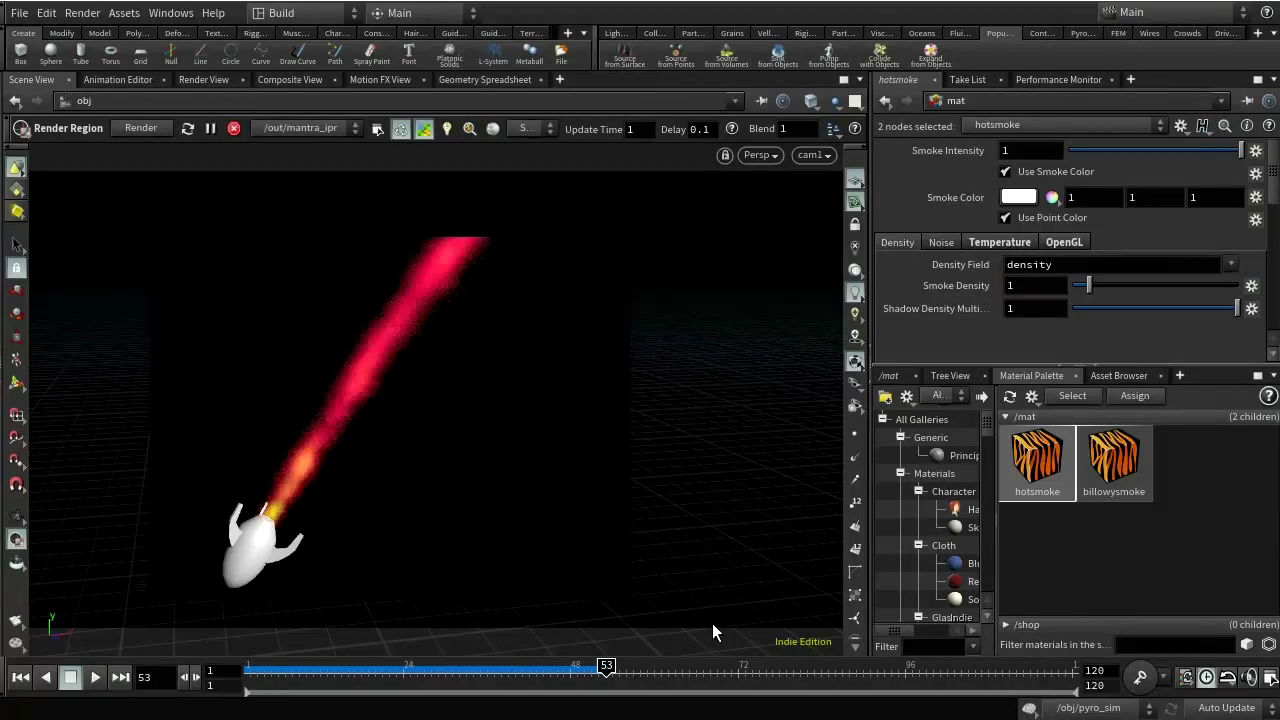
mouse_move(343, 398)
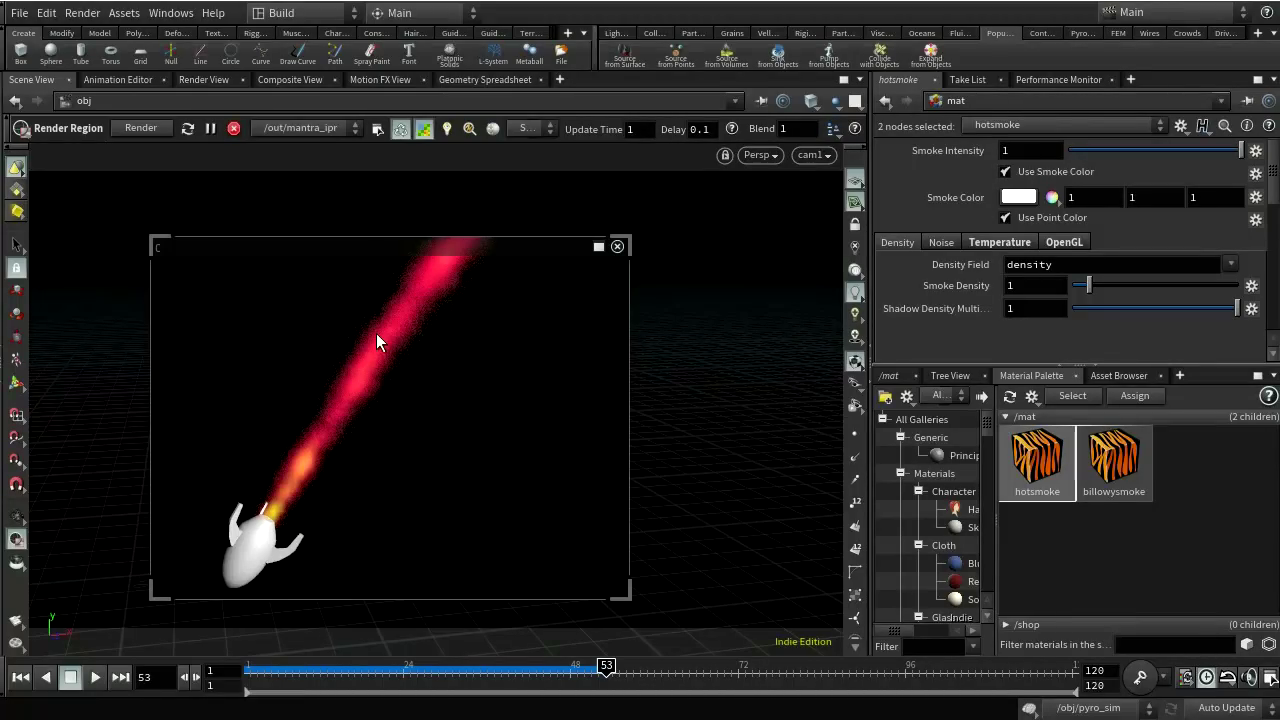
click(1035, 285)
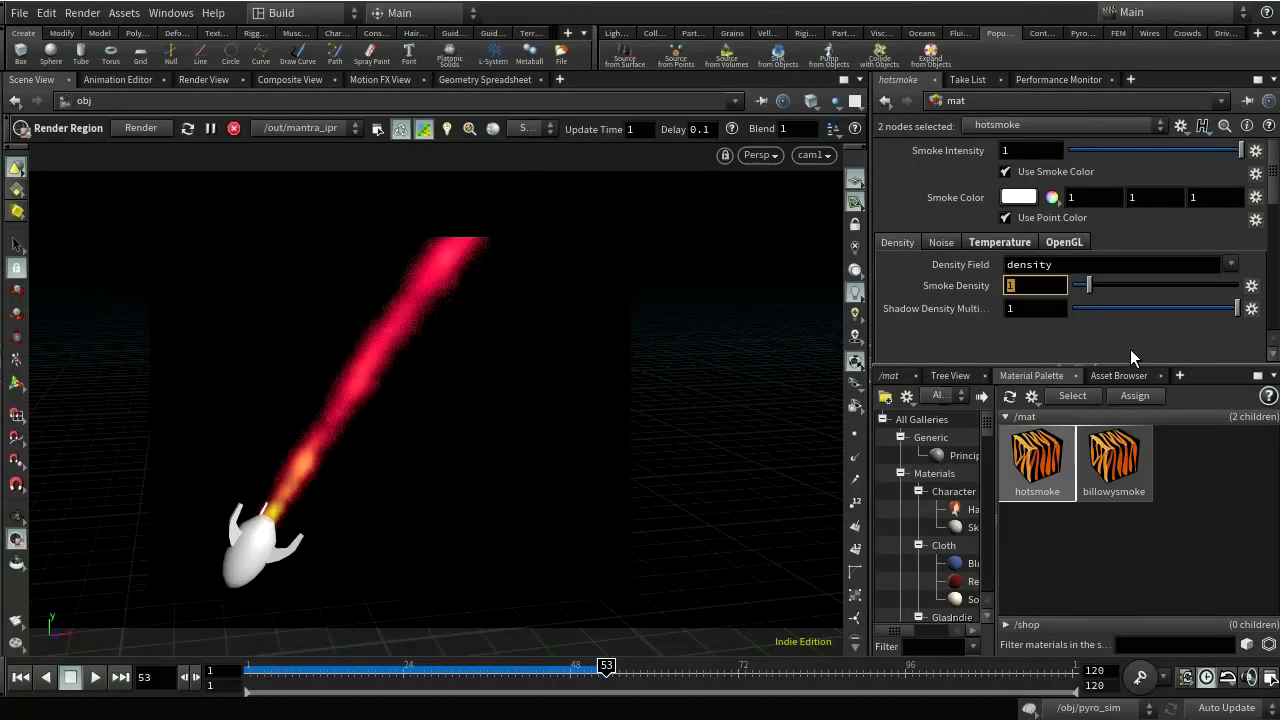
text(150)
key(Return)
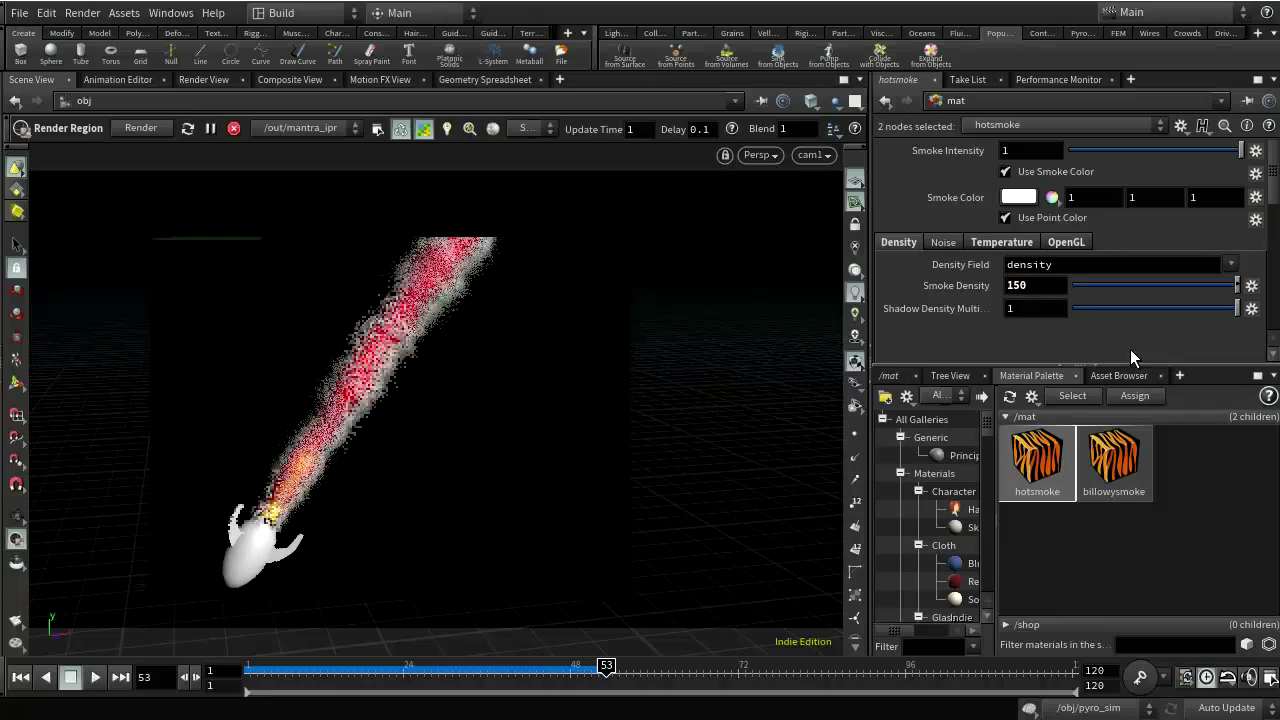
- Set the hotsmoke material's Smoke Density to 60
click(1015, 286)
text(6)
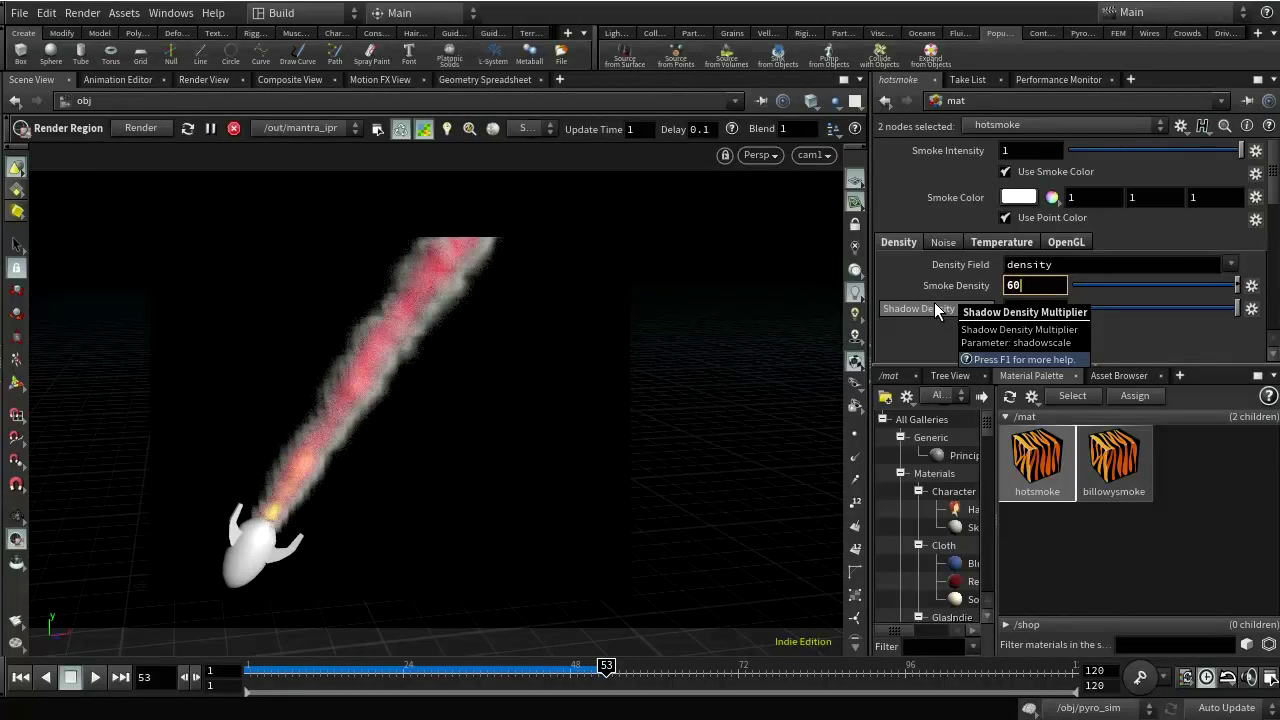
text(0)
key(Return)
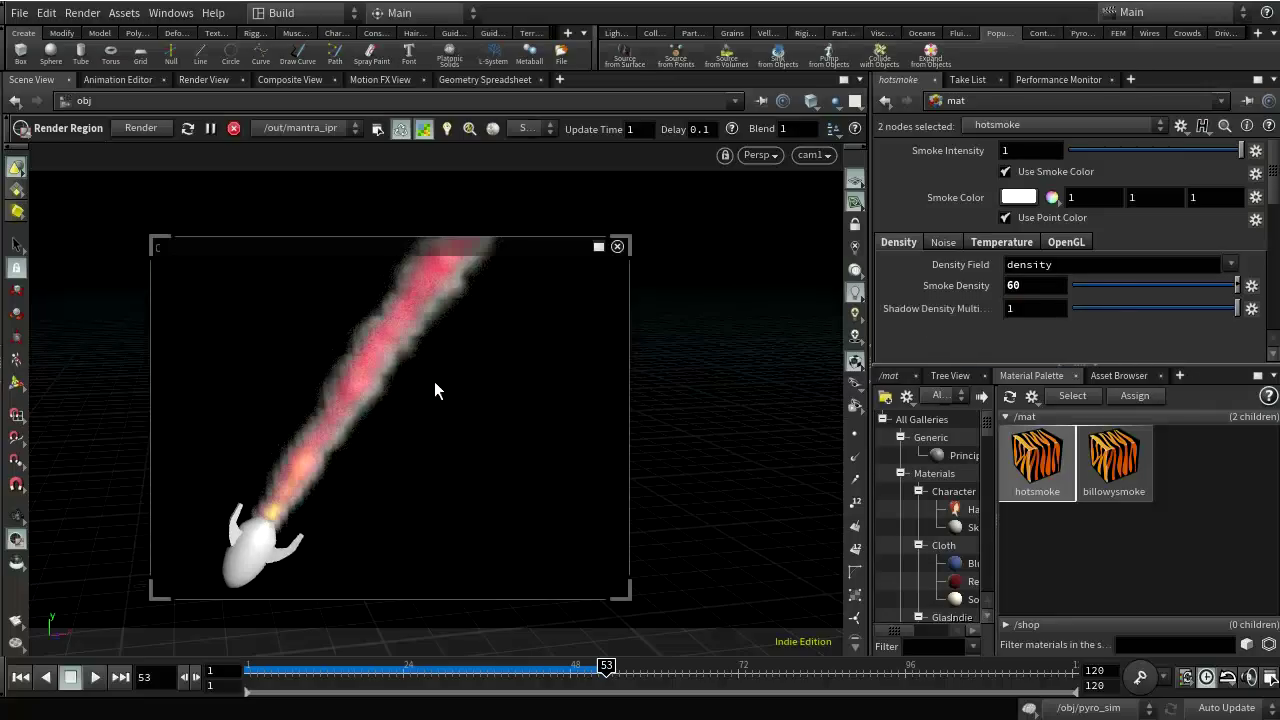
- Review the hotsmoke material's noise settings and its temperature emission settings and color ramps
click(940, 243)
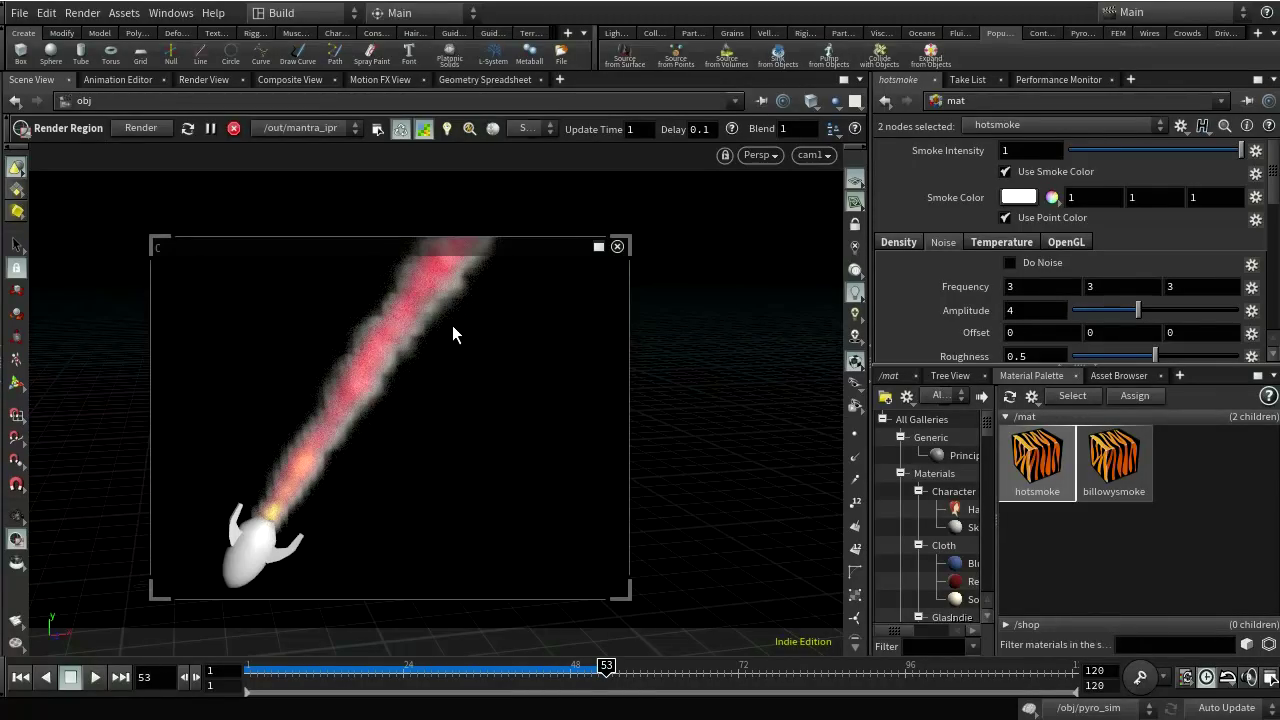
click(983, 241)
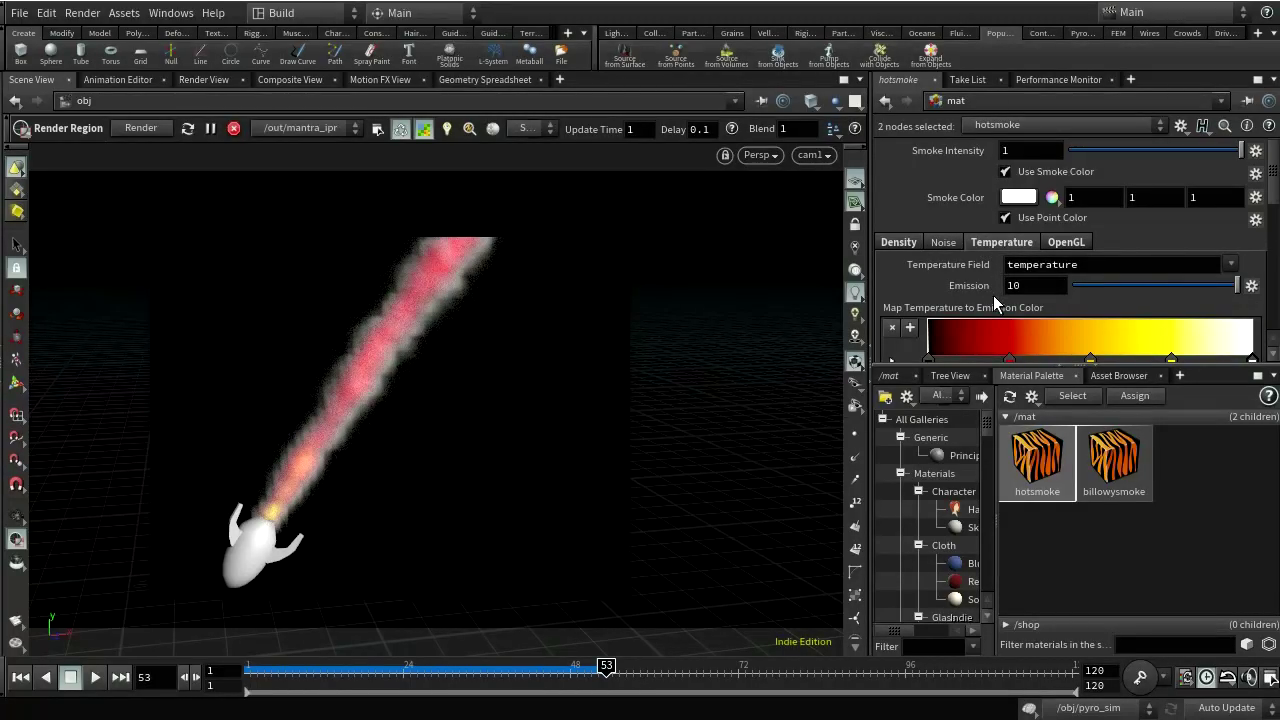
mouse_move(388, 524)
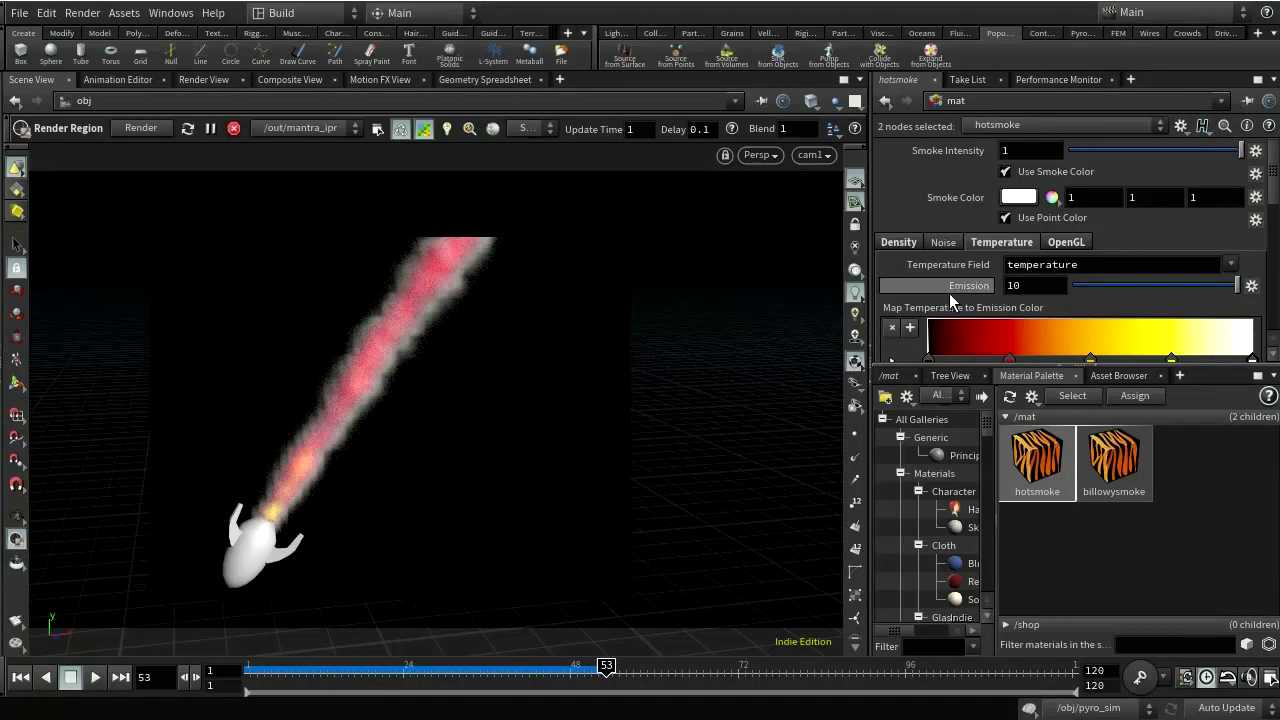
scroll(997, 314, down, 1)
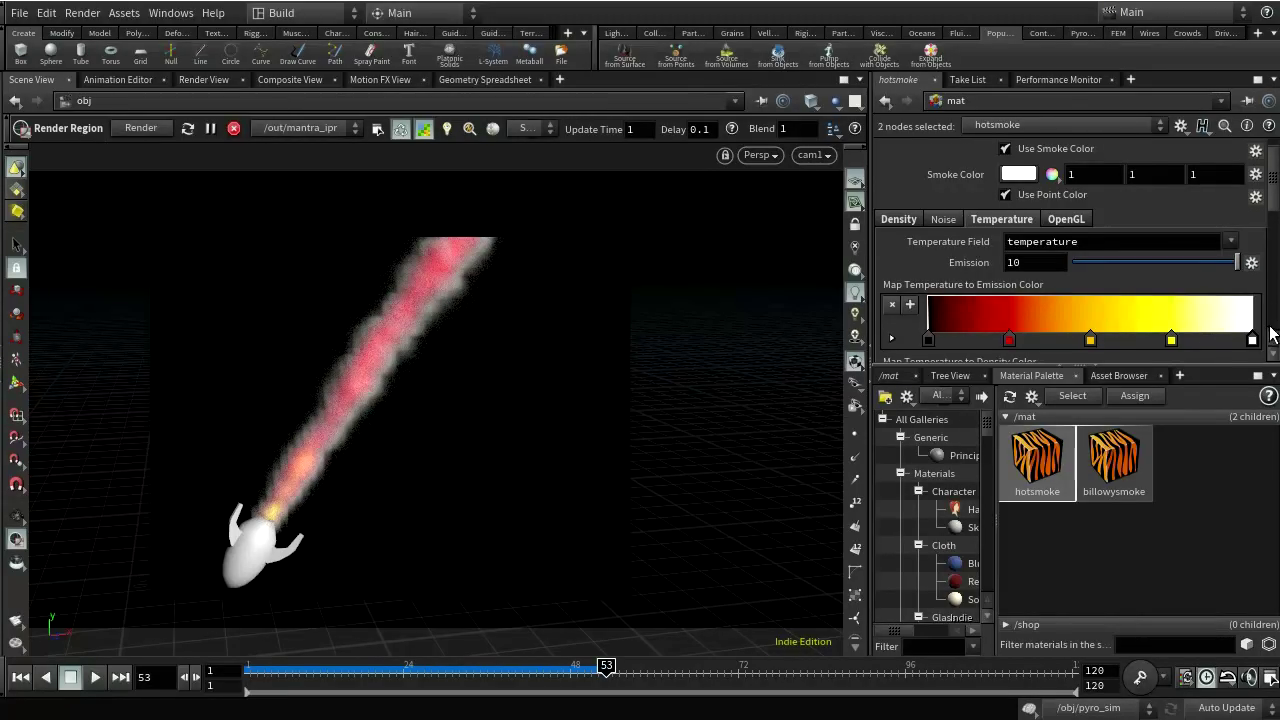
scroll(1260, 335, down, 1)
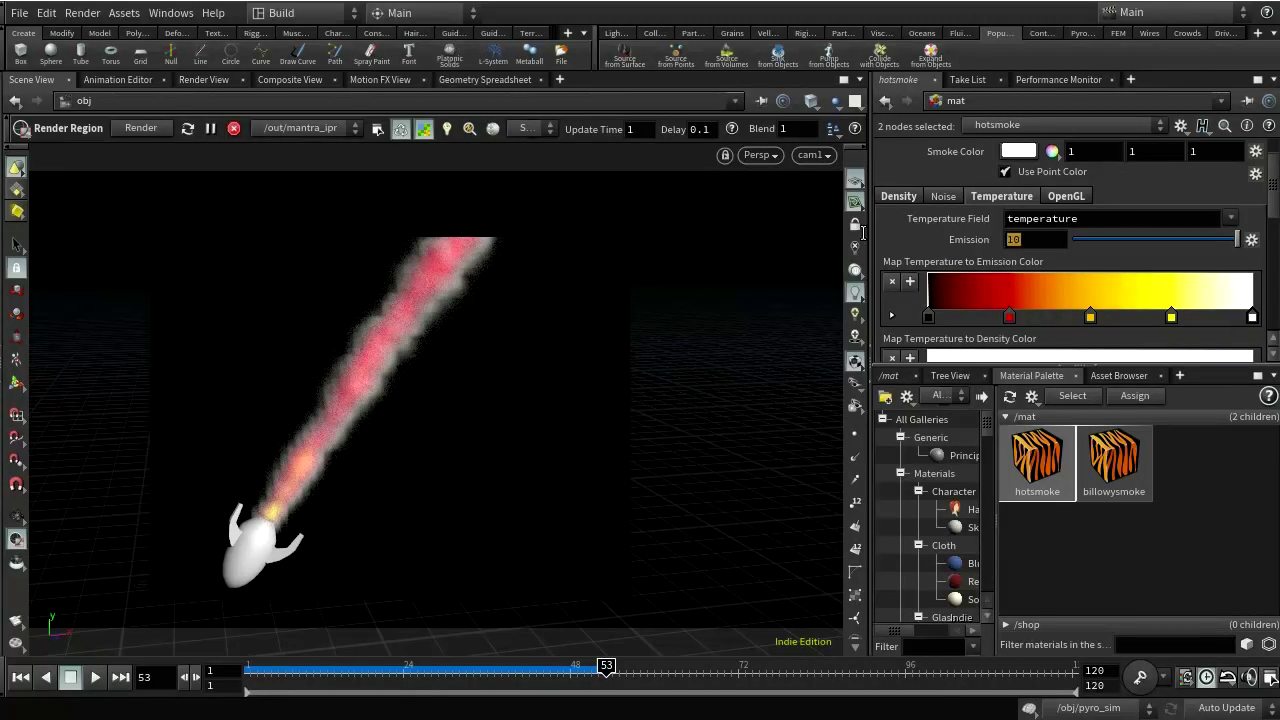
- Try temperature Emission values of 1 and 2 on hotsmoke and compare the rendered smoke
click(1018, 240)
text(1)
key(Return)
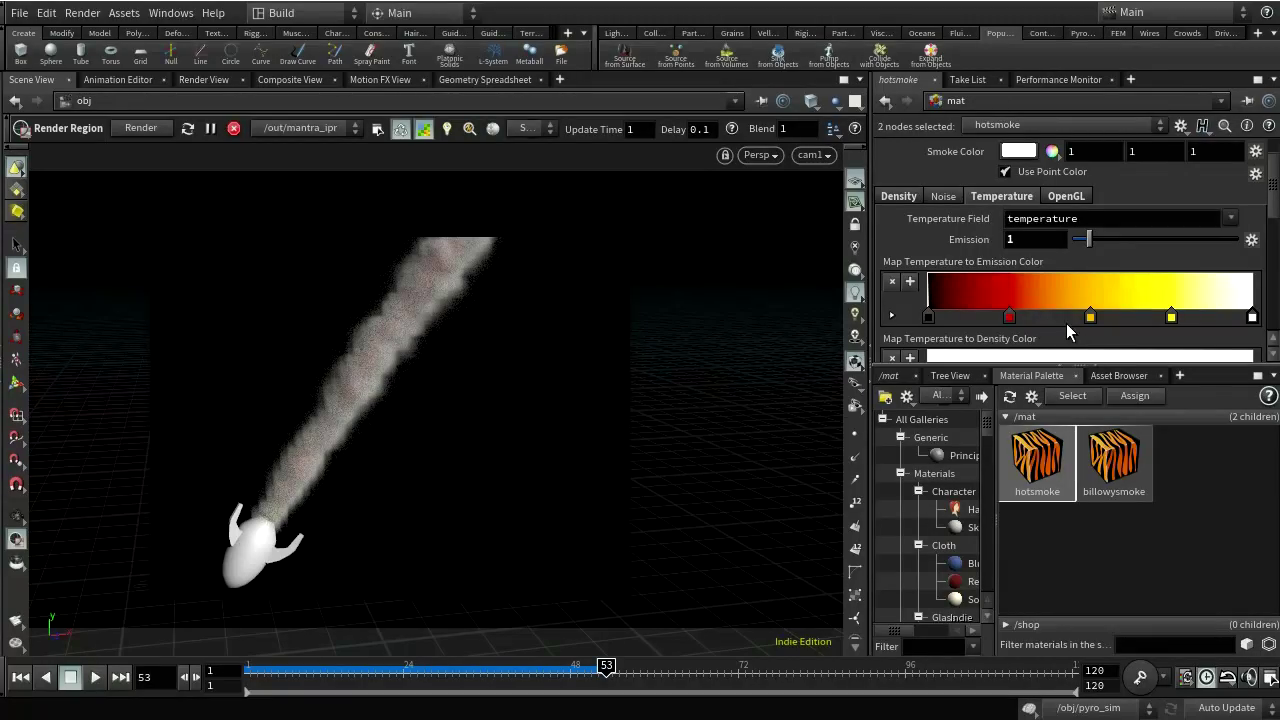
double_click(1025, 239)
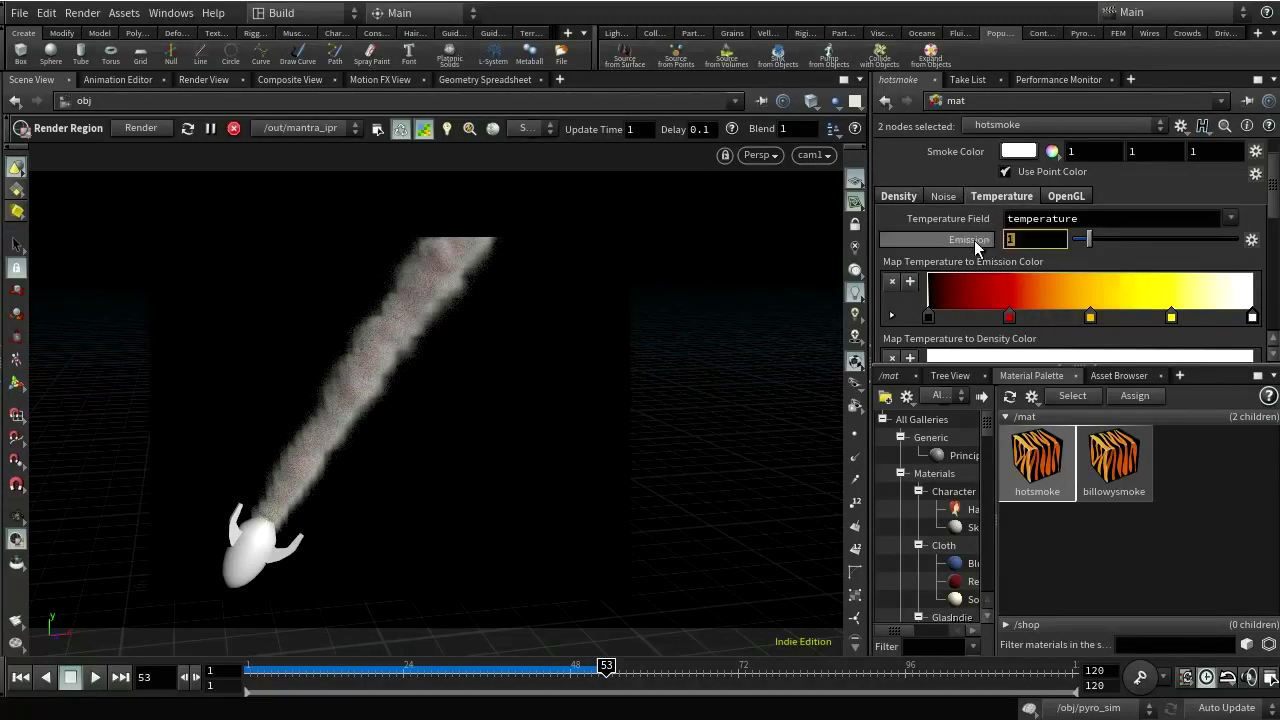
text(2)
key(Return)
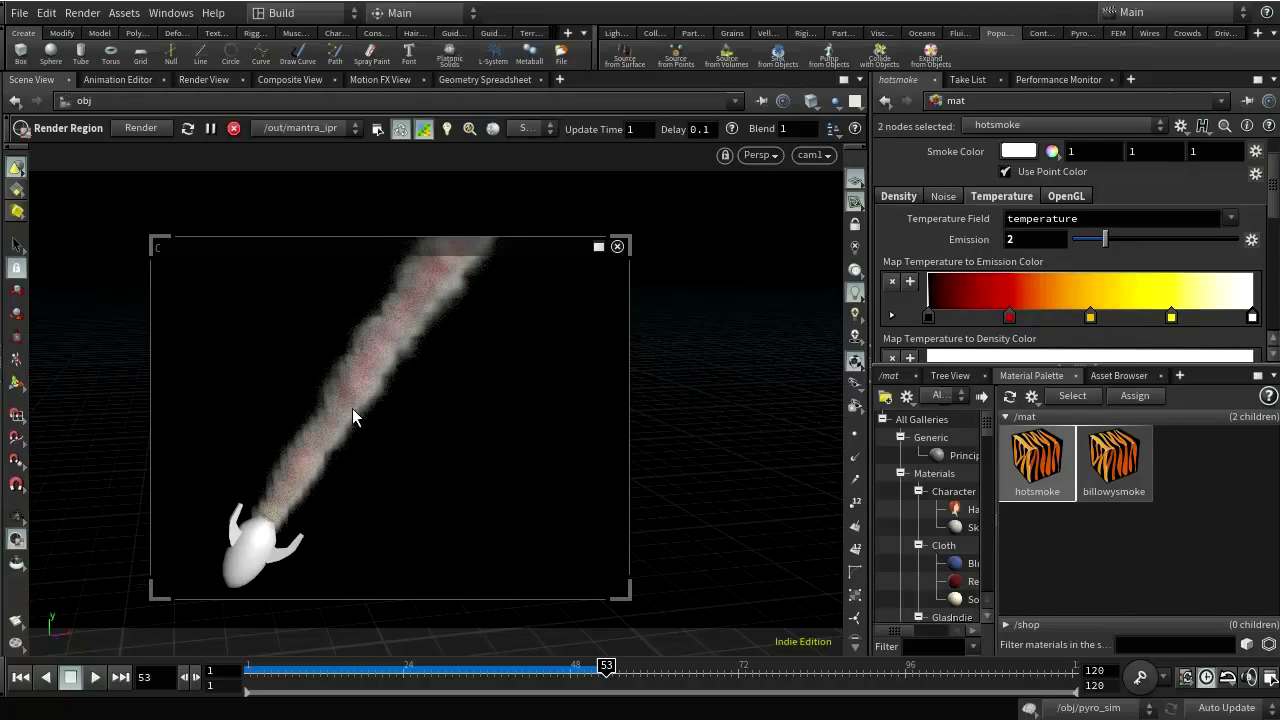
- Set the hotsmoke material's temperature Emission to 0
click(1034, 242)
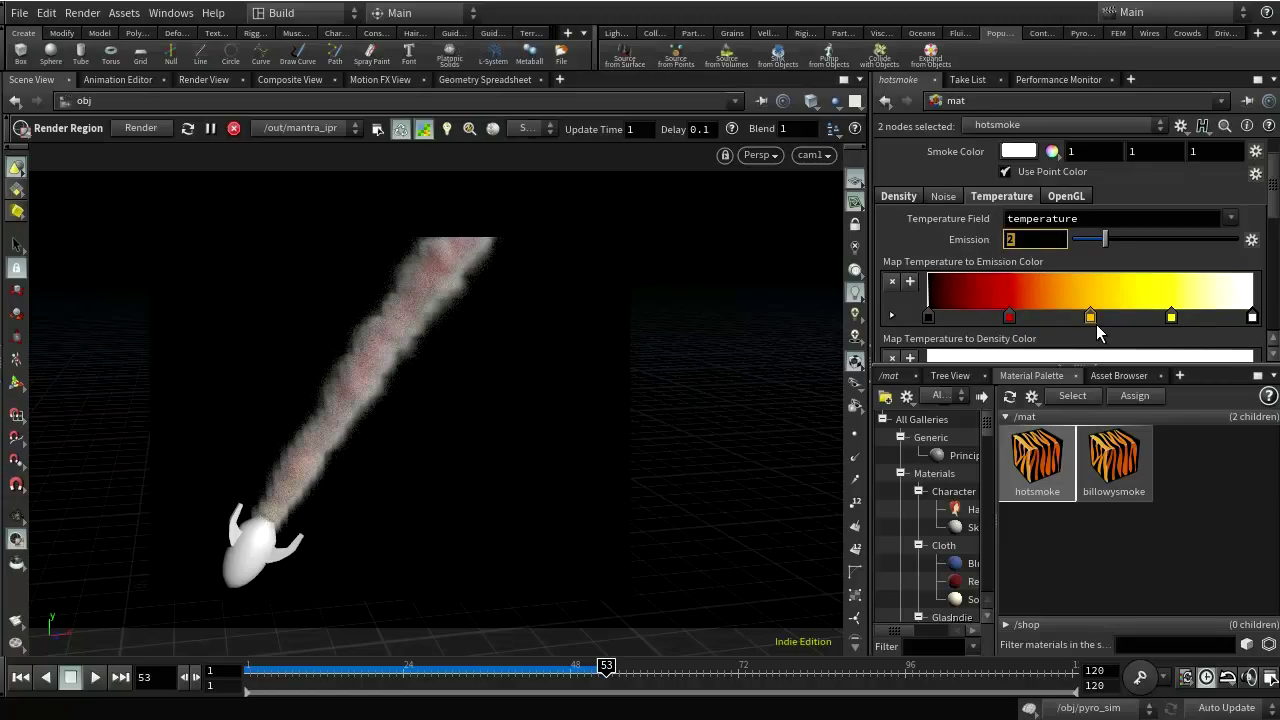
text(0)
key(Return)
- Add two points to the temperature-to-density color ramp near its hot end, one at position about 0.84 and one lower
scroll(1096, 311, down, 2)
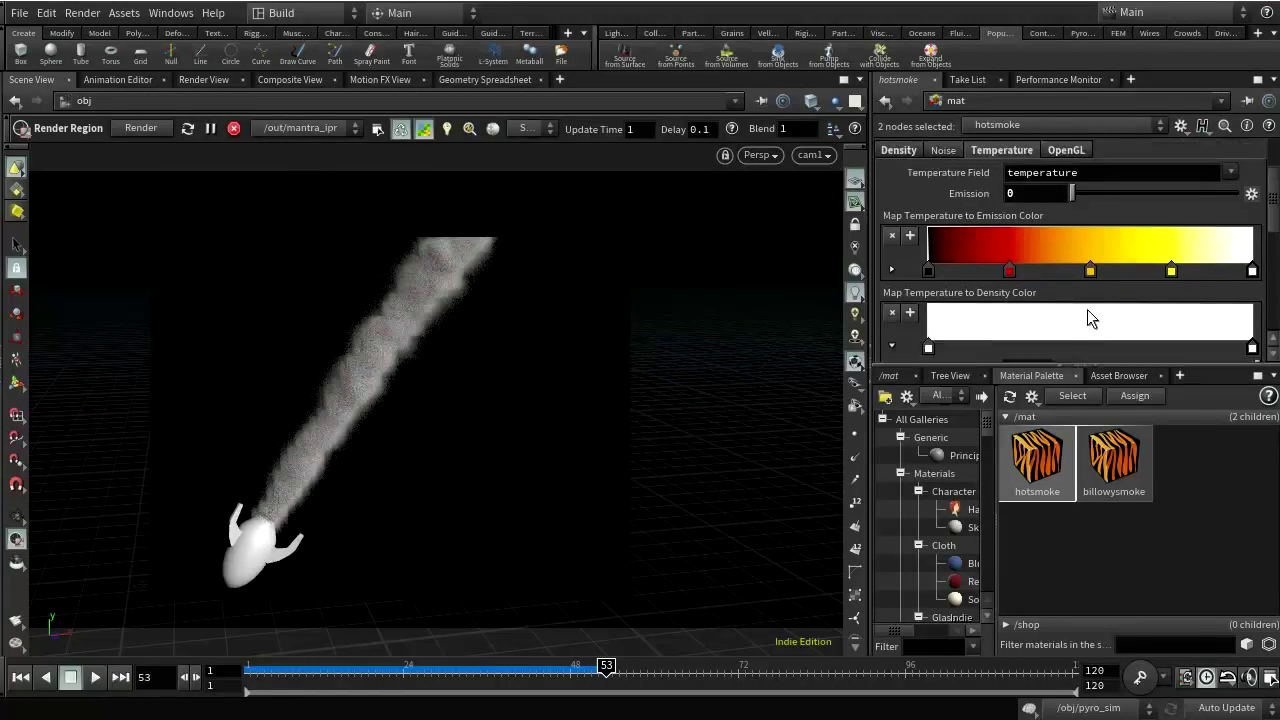
scroll(1090, 318, down, 1)
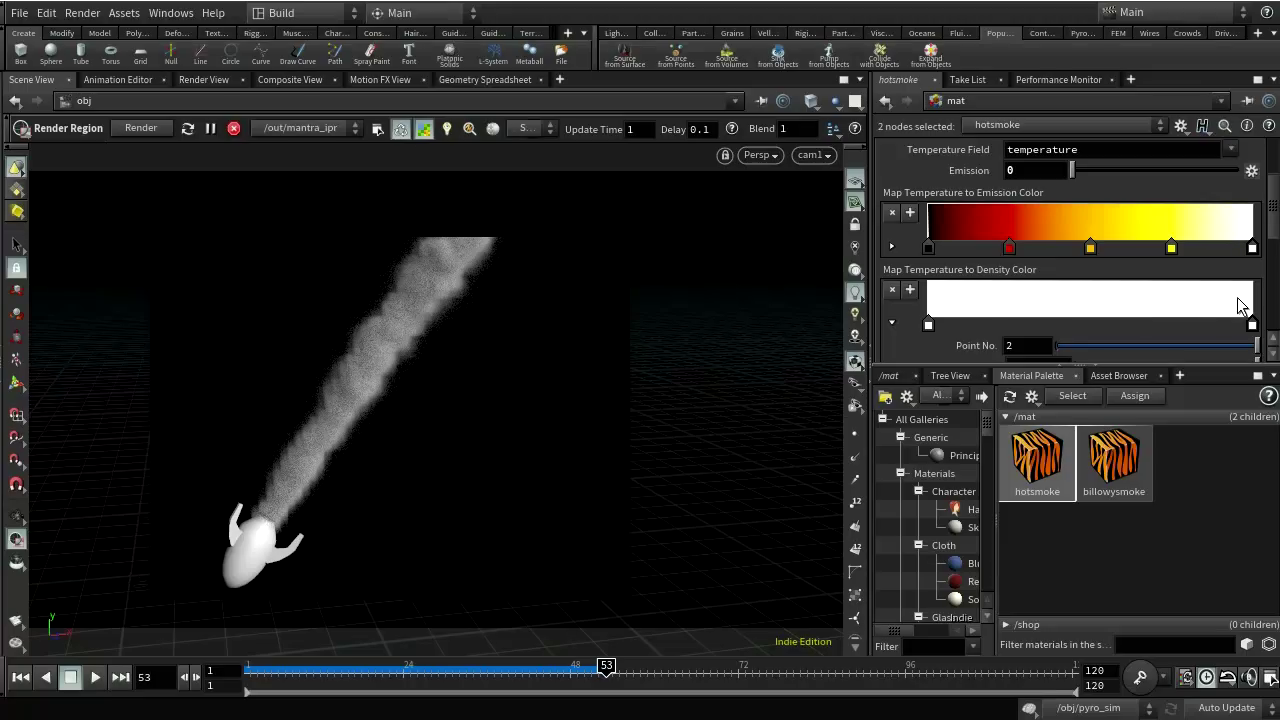
click(1201, 316)
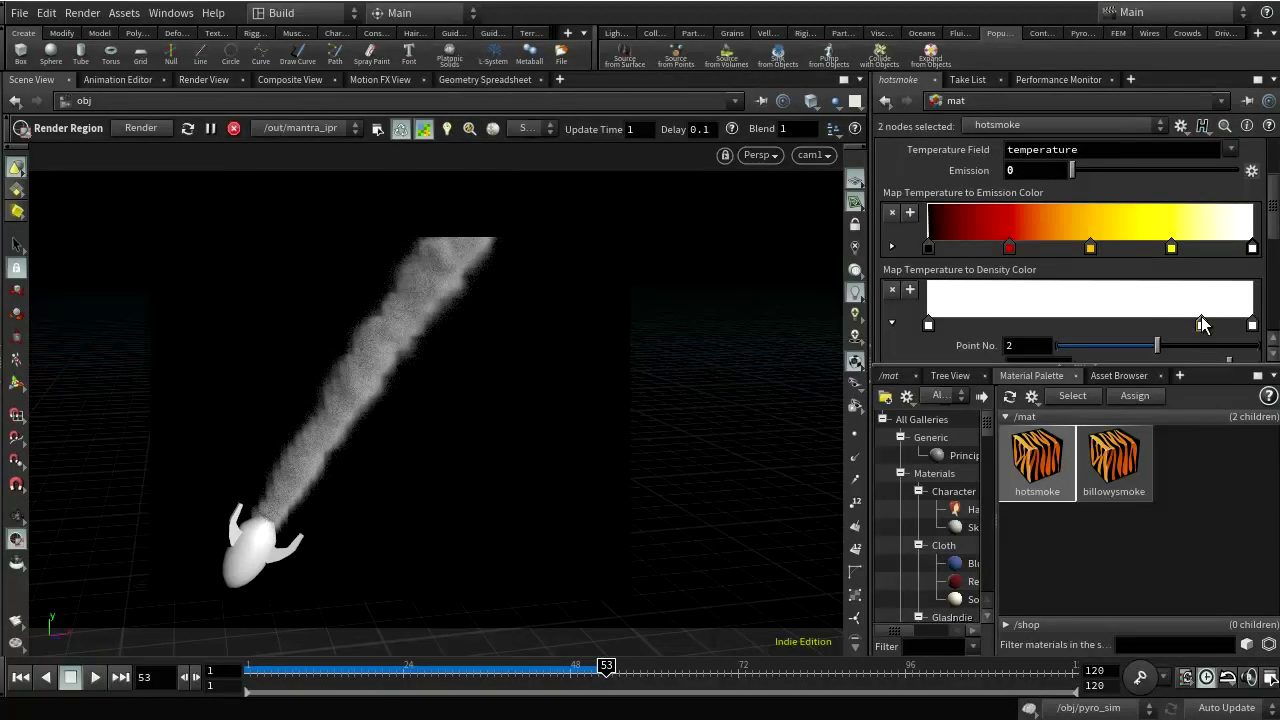
click(1144, 317)
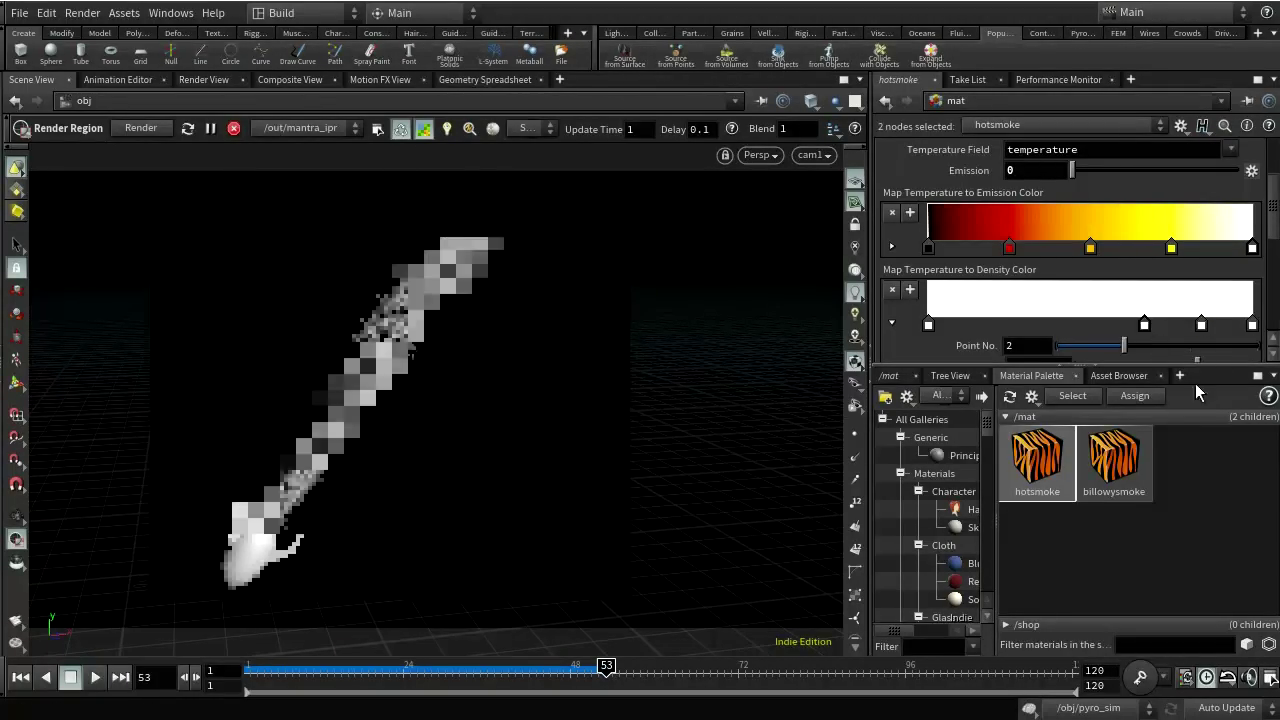
- Copy the orange color (0.9, 0.45, 0) of the emission ramp's third point onto the density color ramp's last point
click(1254, 328)
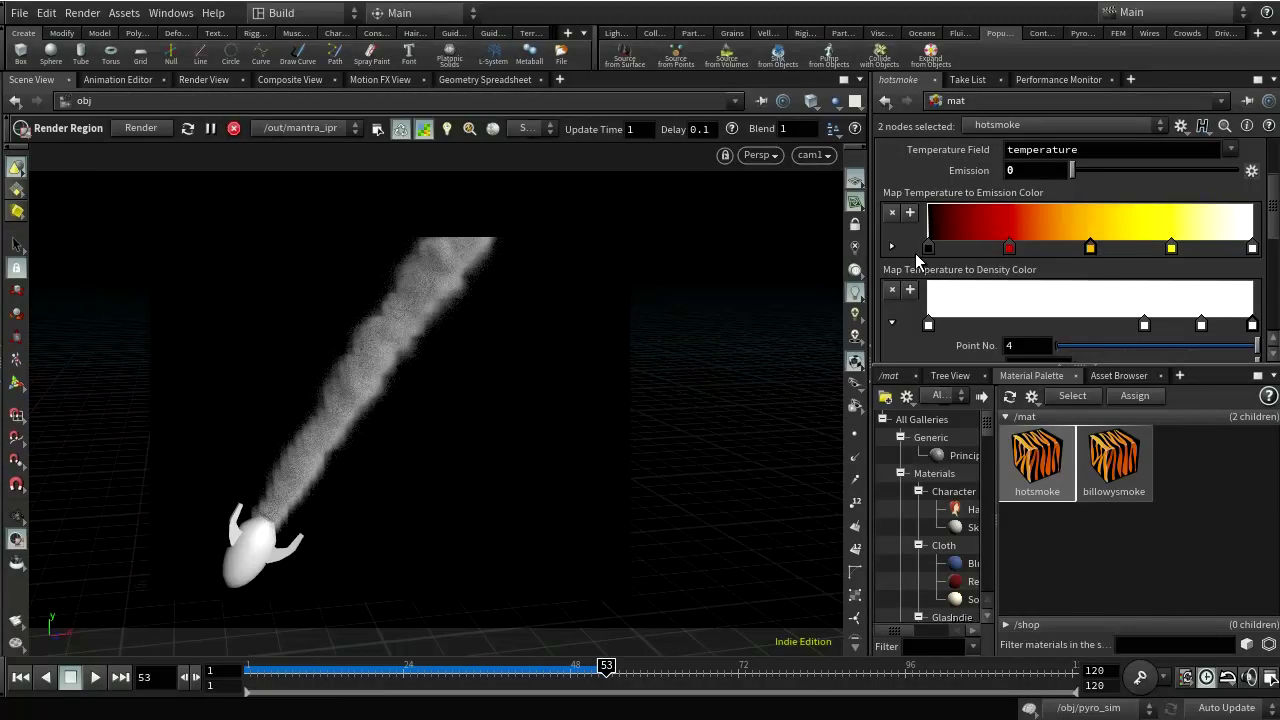
click(891, 246)
right_click(982, 315)
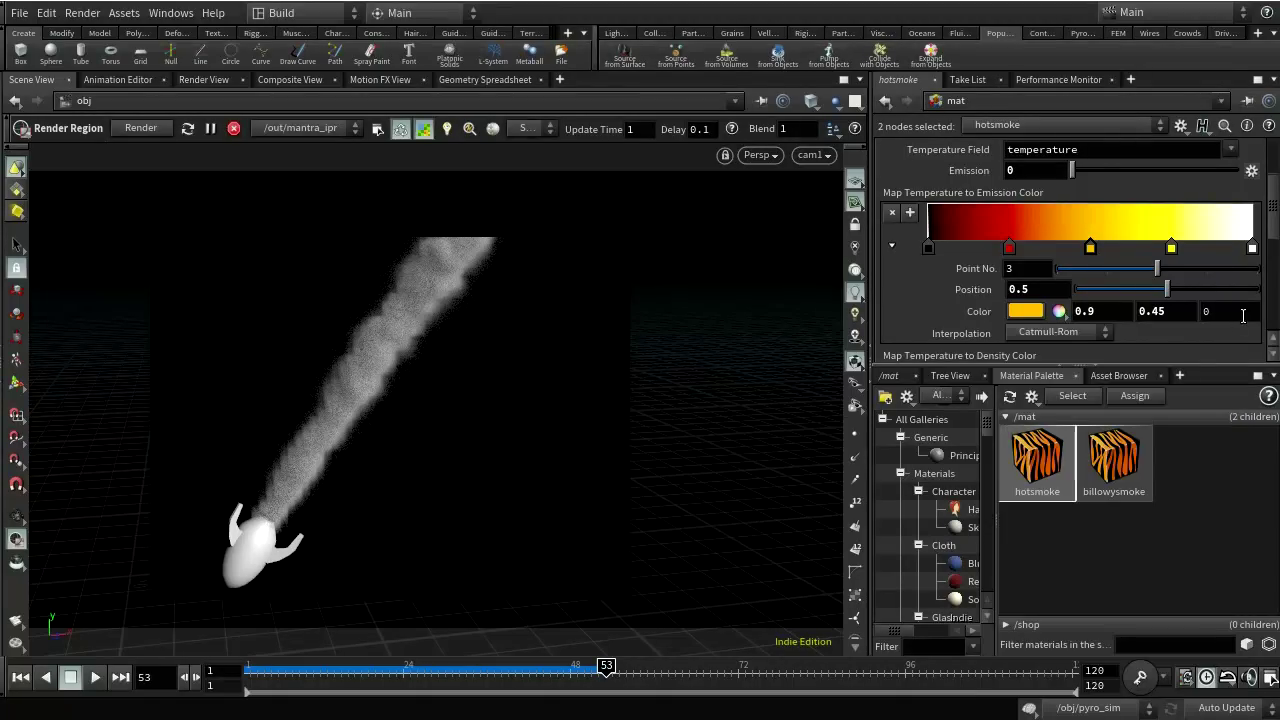
scroll(1070, 250, down, 5)
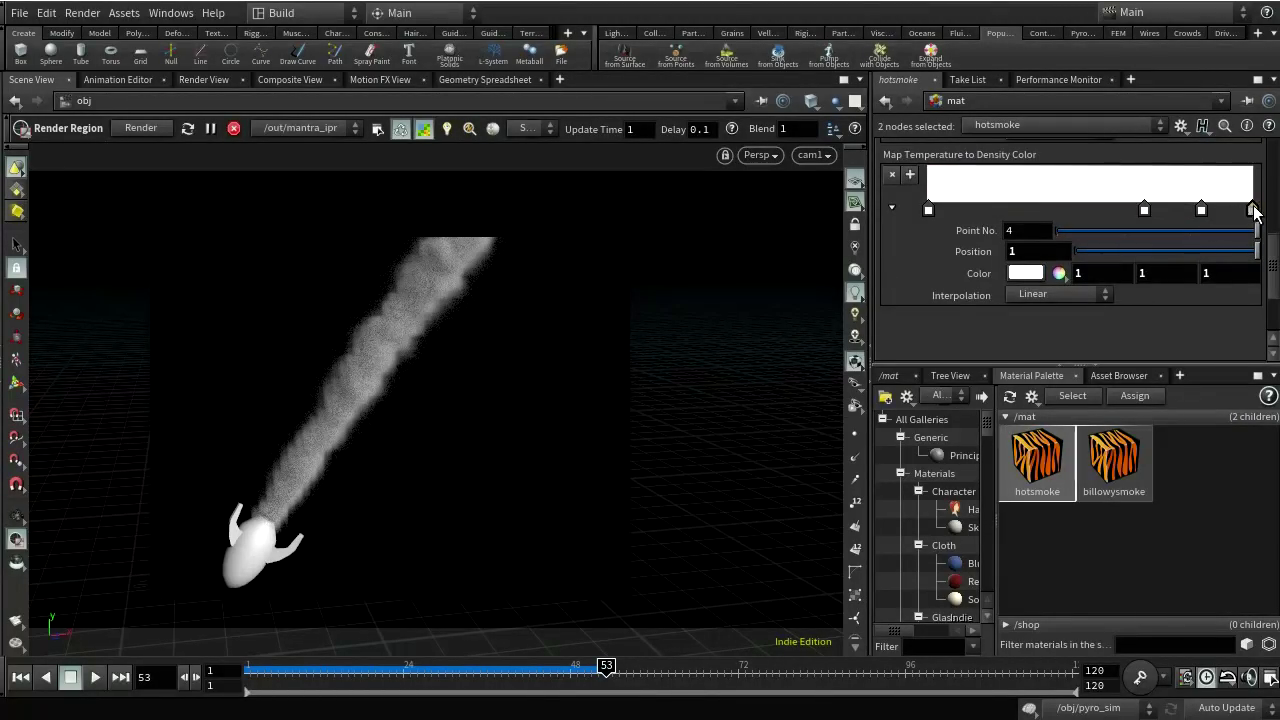
right_click(986, 269)
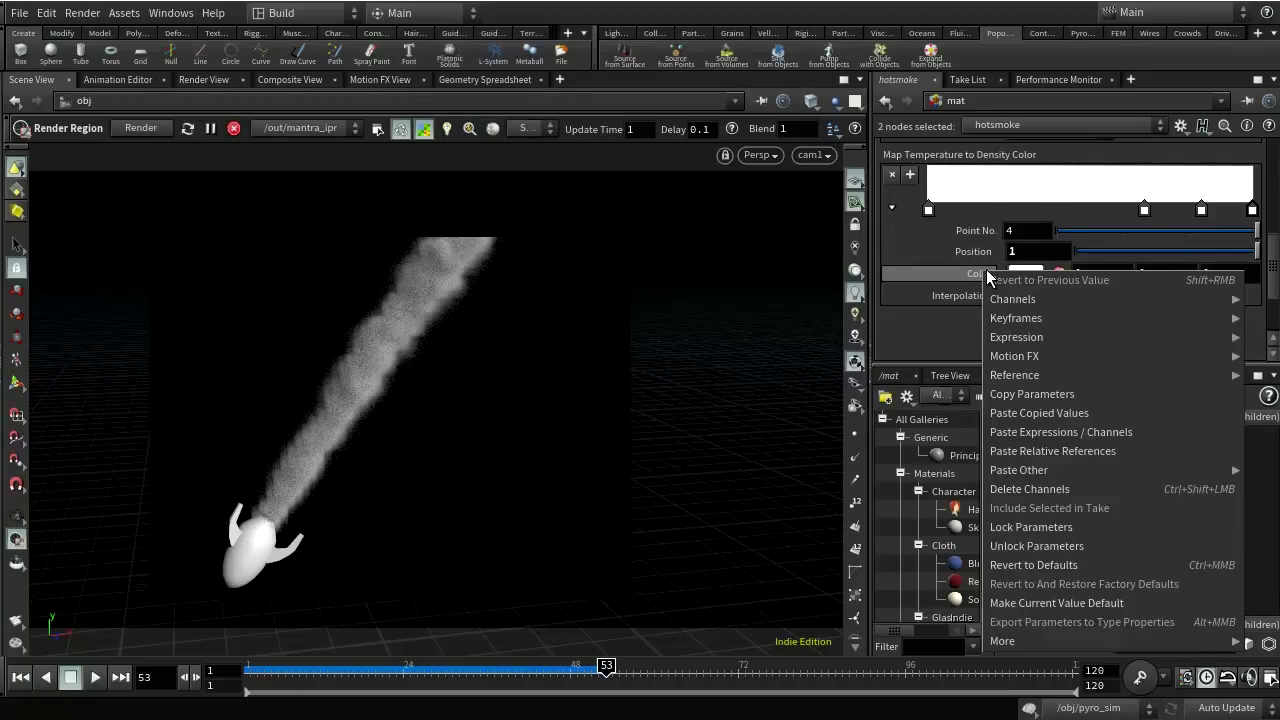
click(1013, 409)
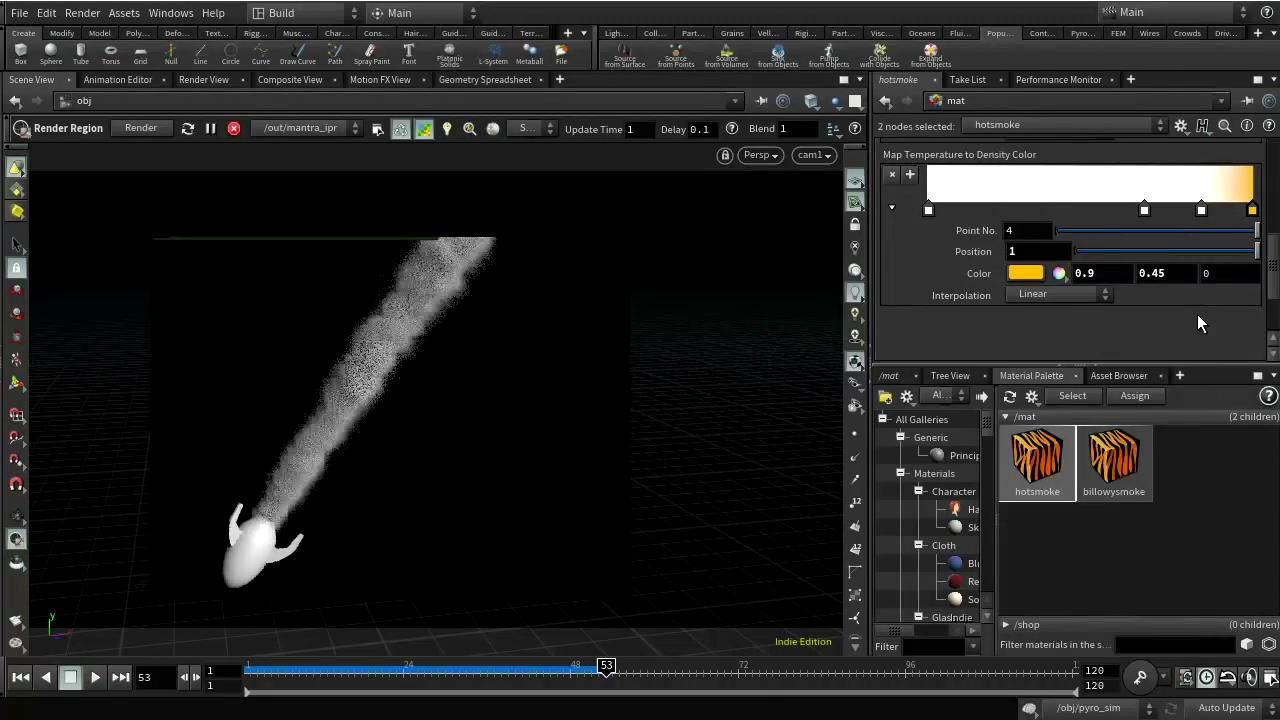
- Copy the red color (0.64, 0, 0) of the emission ramp's second point onto the density color ramp's third point
click(1144, 209)
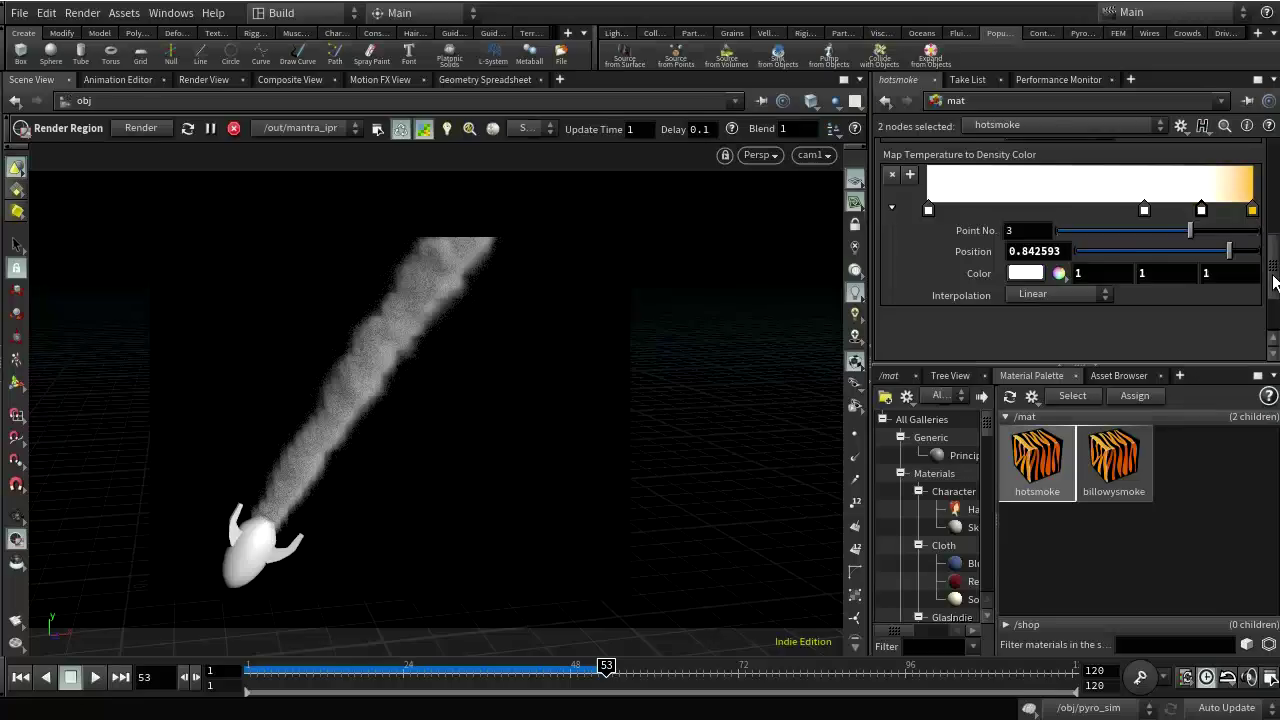
scroll(1027, 226, up, 1)
right_click(1009, 234)
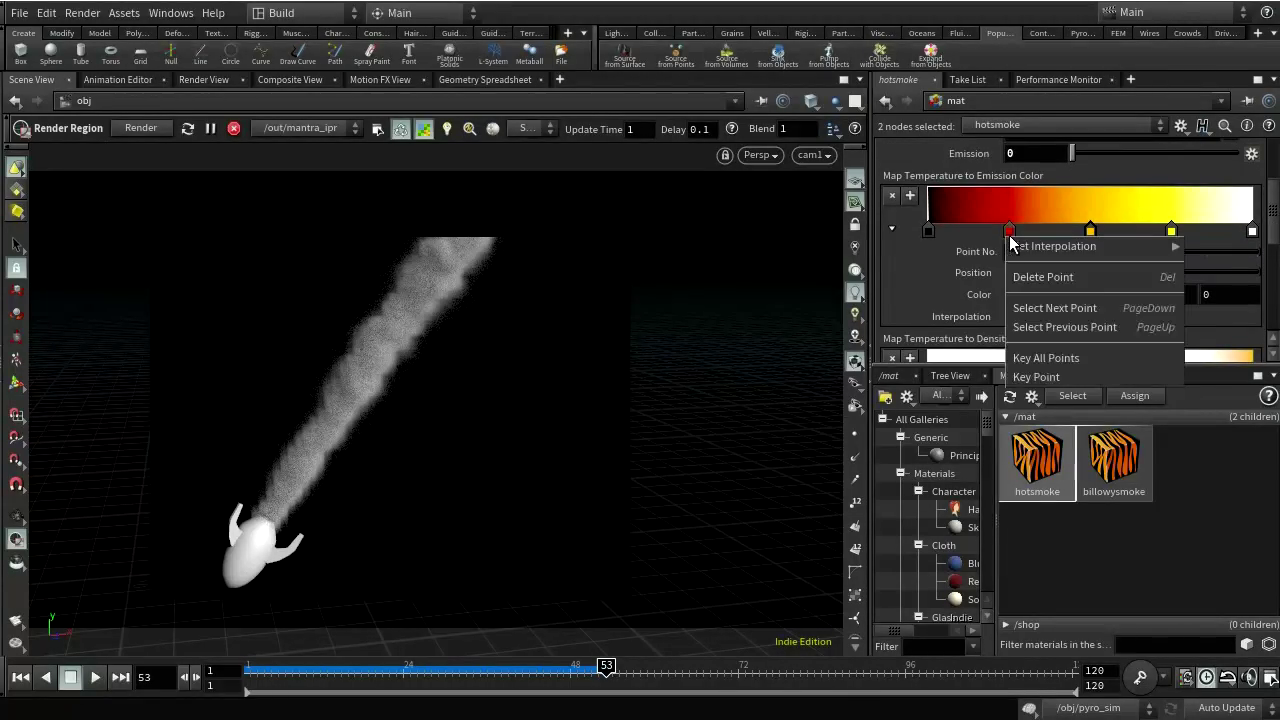
click(1010, 230)
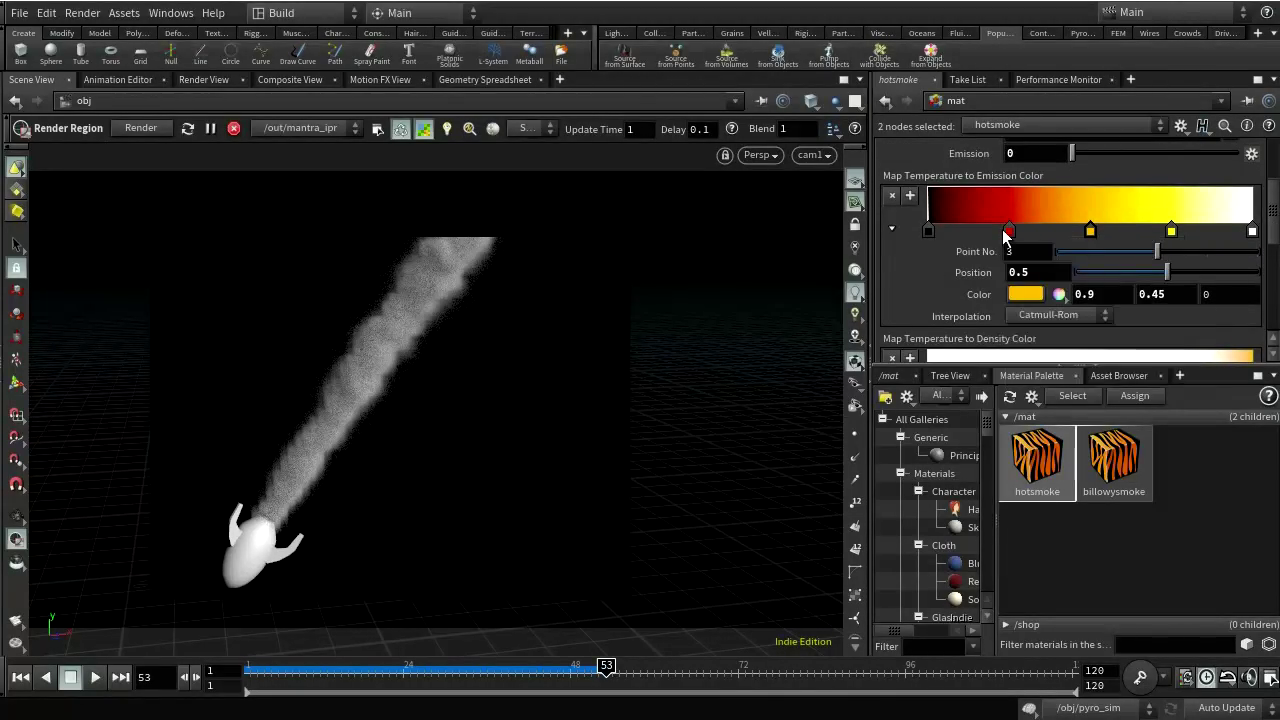
click(1010, 230)
right_click(966, 298)
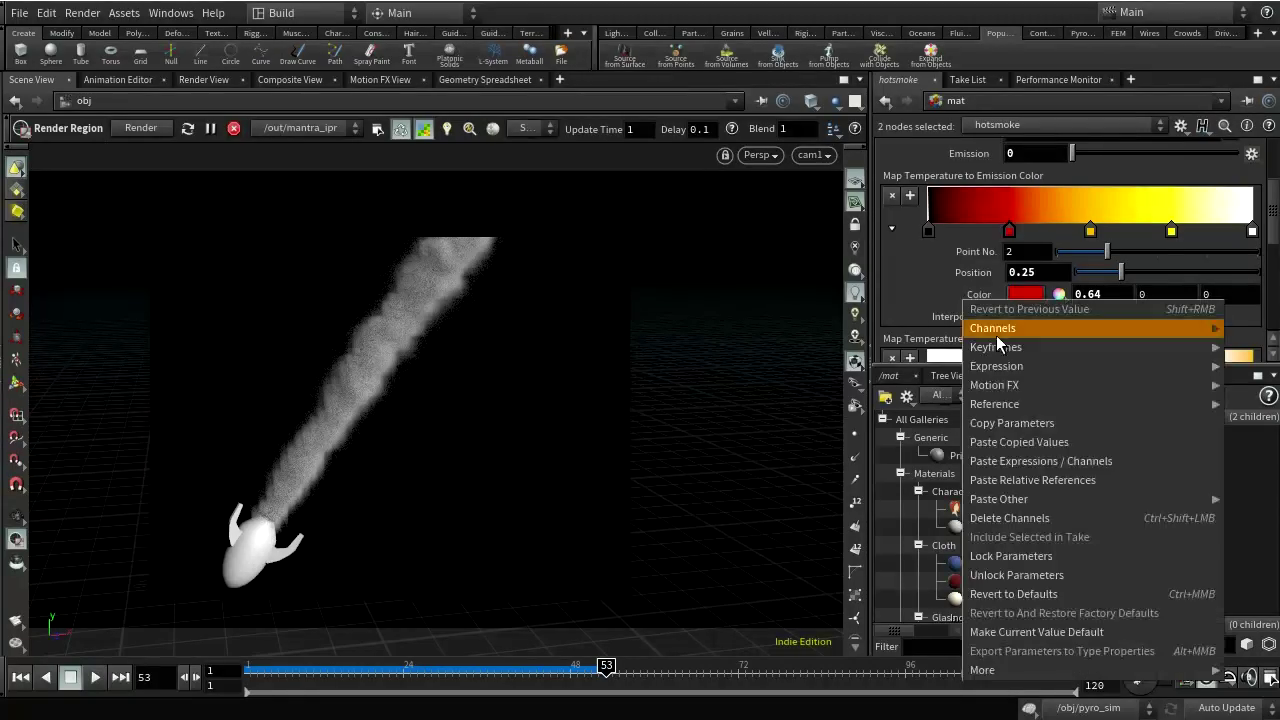
click(1008, 423)
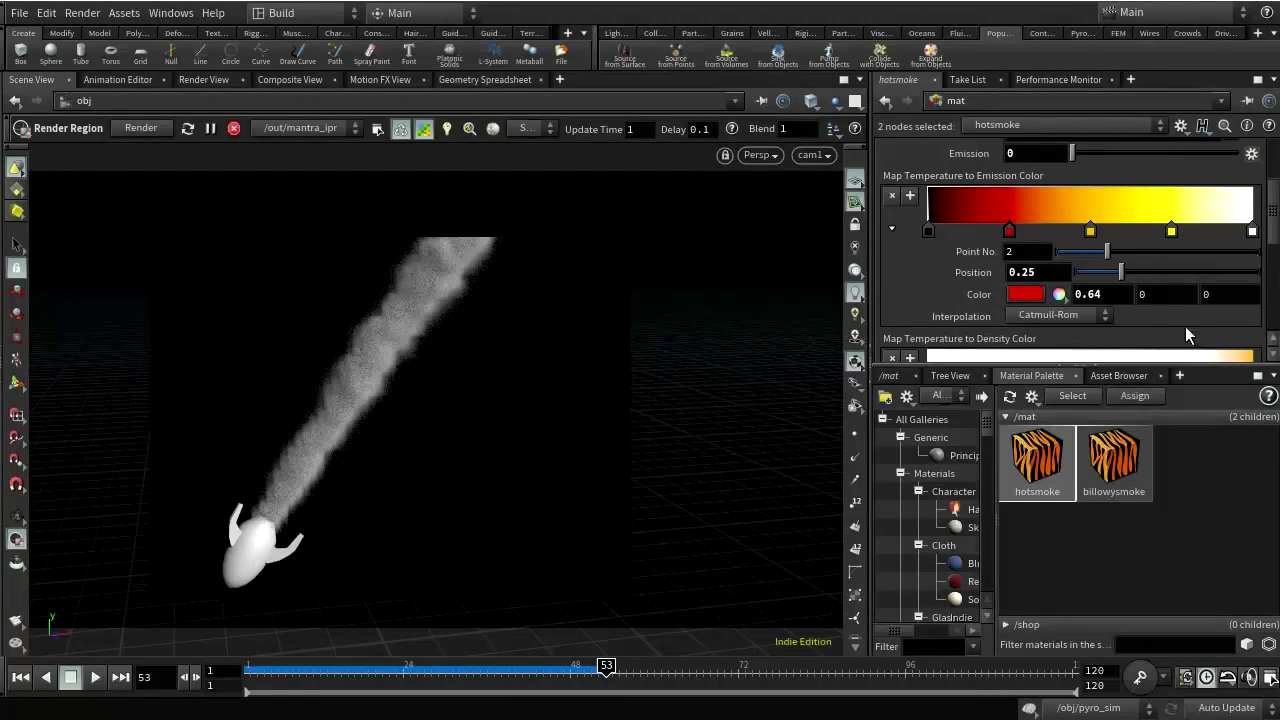
scroll(1185, 326, down, 5)
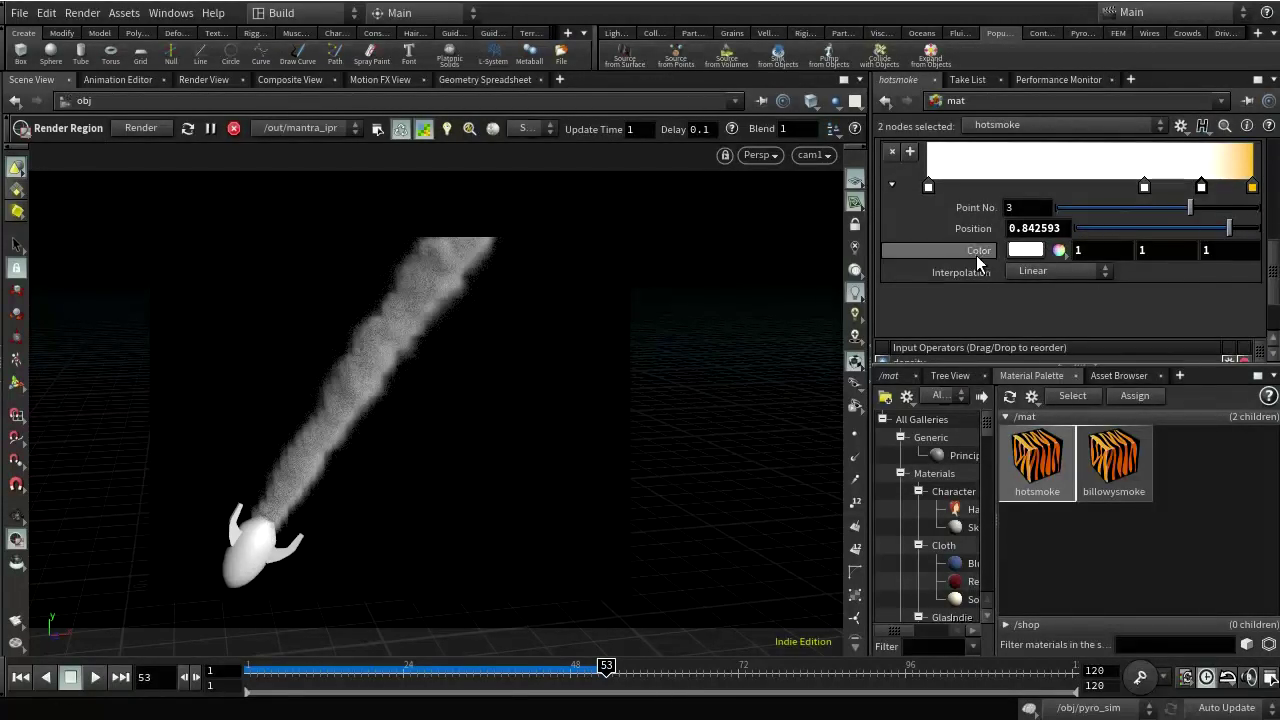
right_click(975, 253)
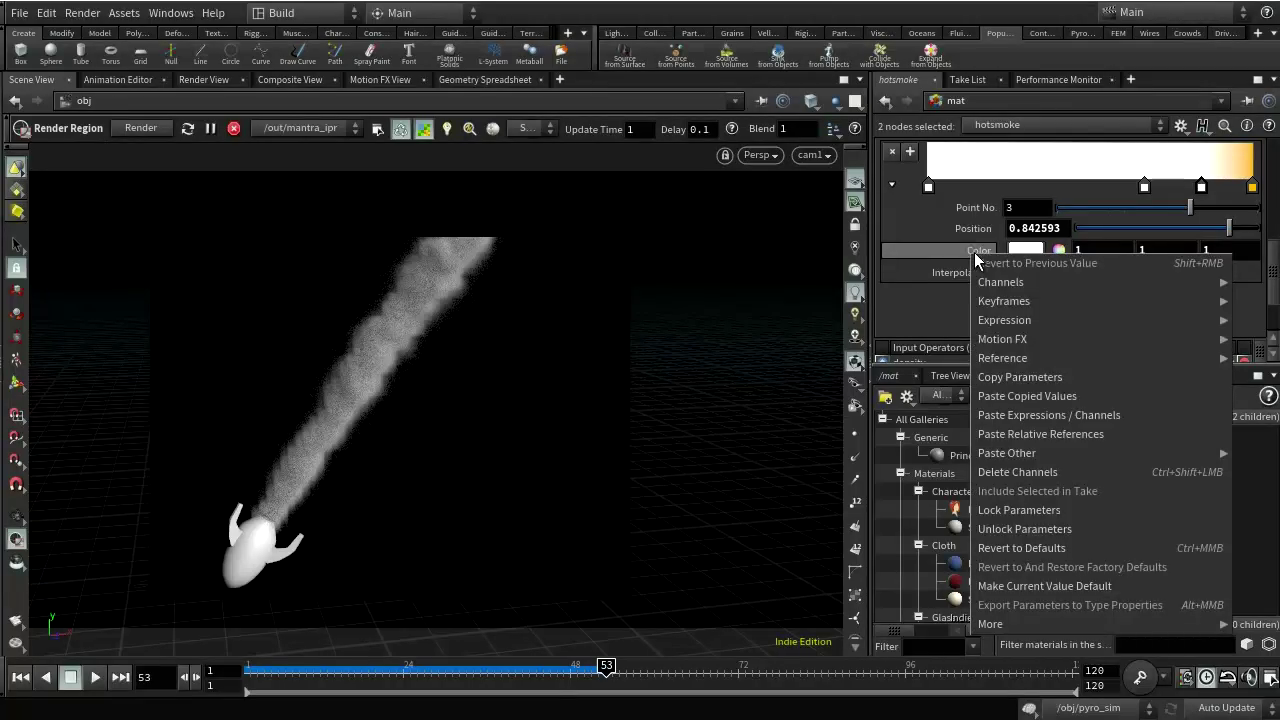
click(1013, 397)
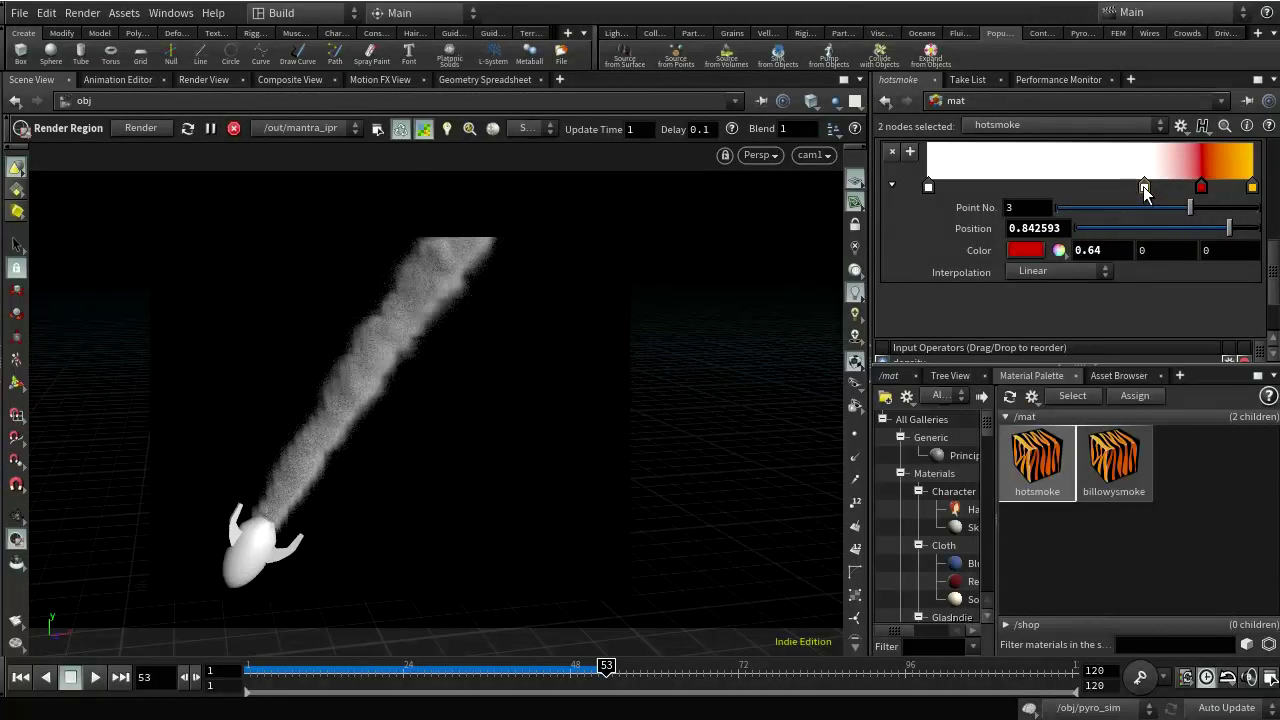
- Paste the copied red (0.64, 0, 0) onto the density color ramp's second point
click(1144, 186)
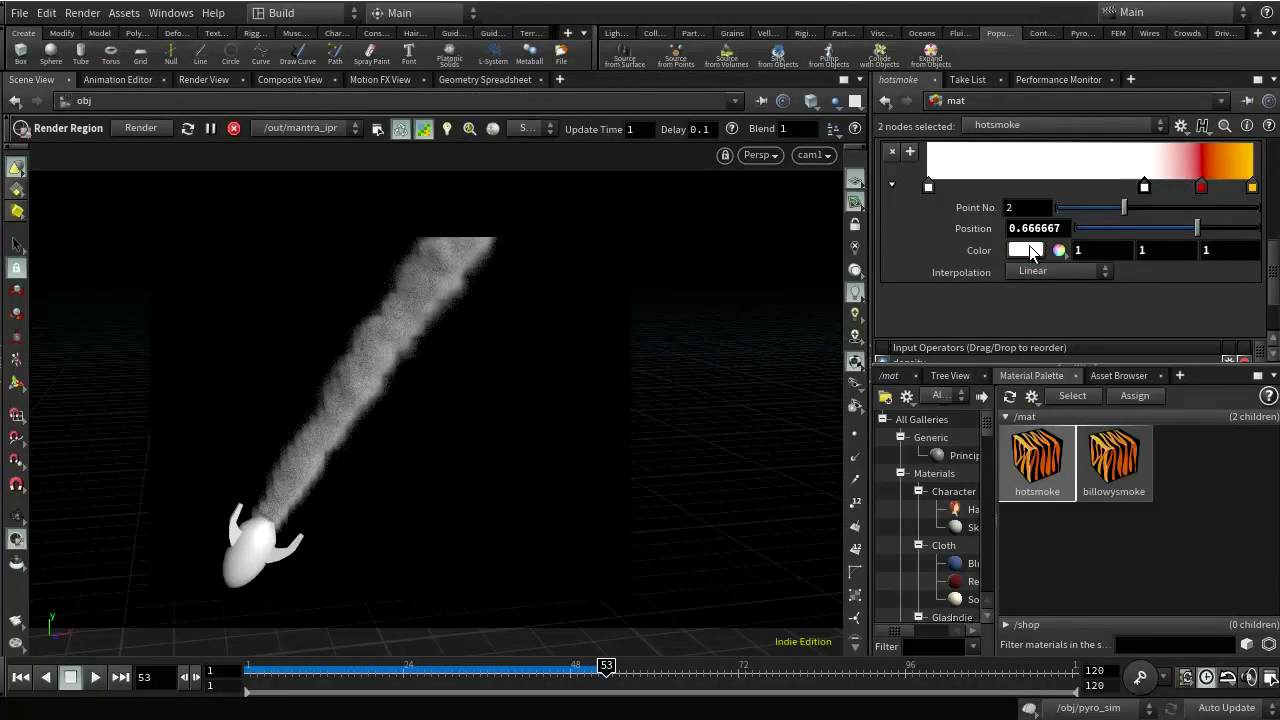
right_click(979, 253)
click(1040, 390)
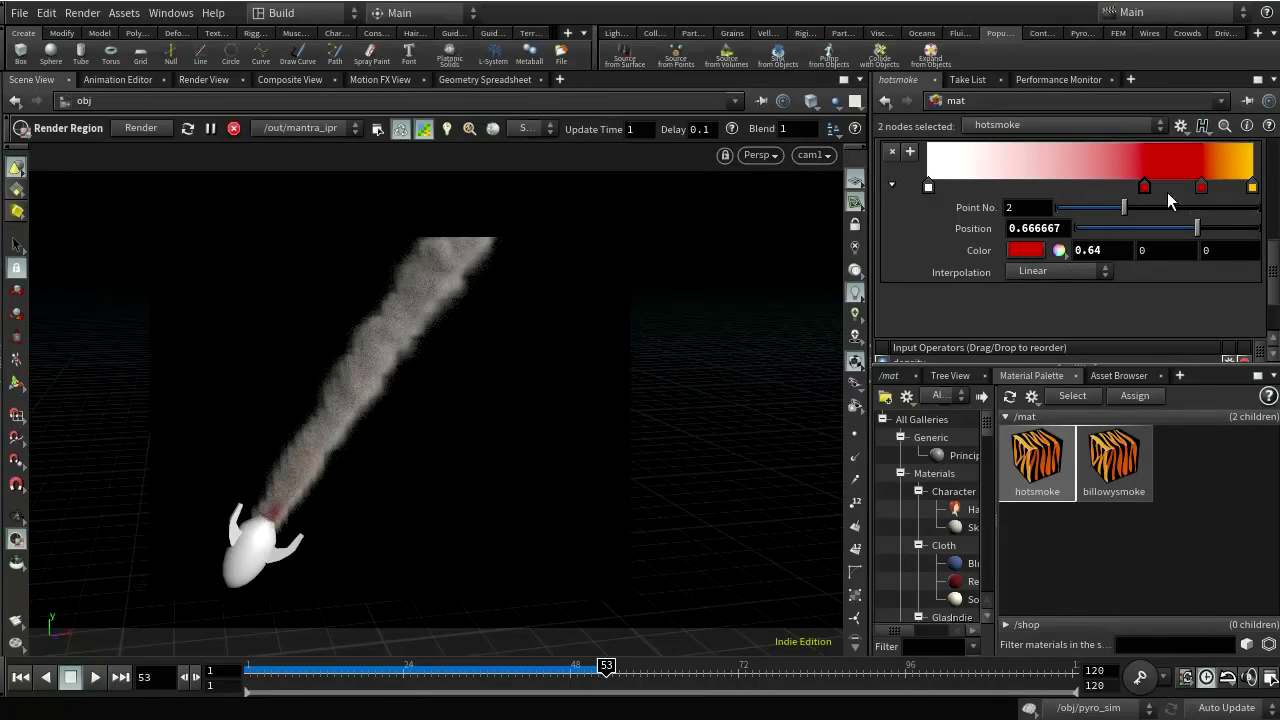
- Set the density color ramp's interpolation to Bezier and move its third point to position about 0.707
click(1252, 186)
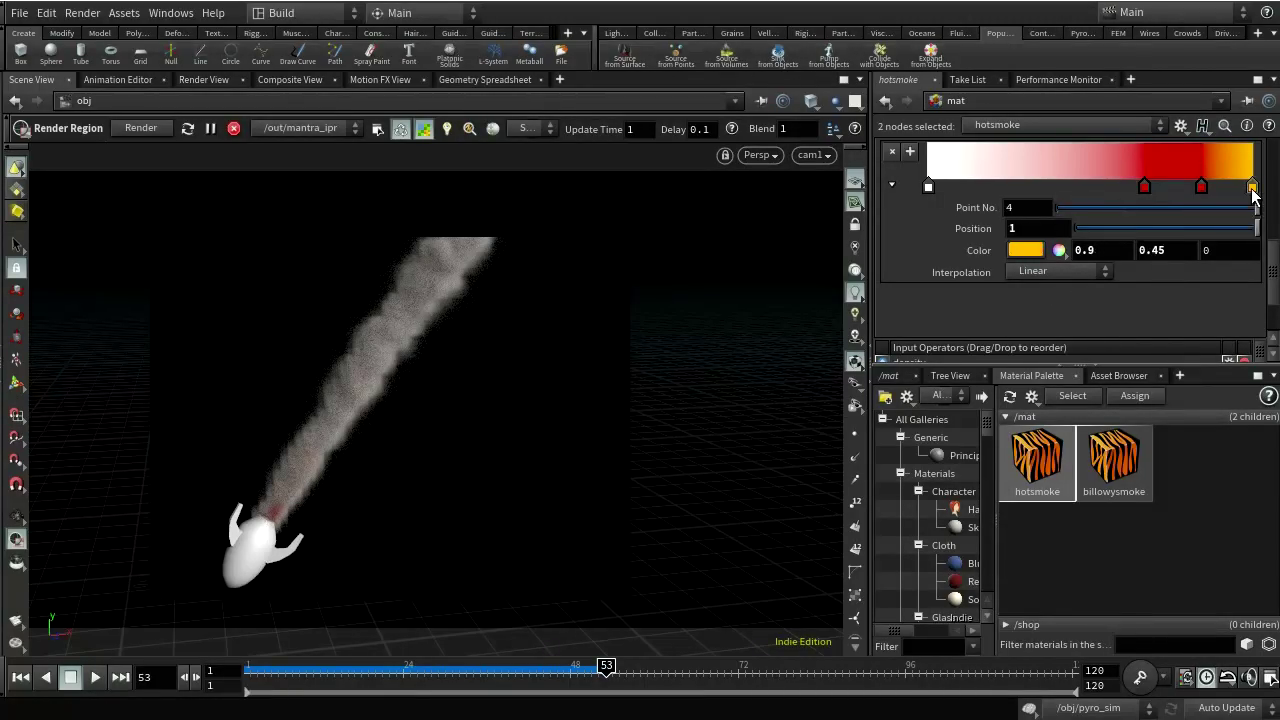
click(1080, 272)
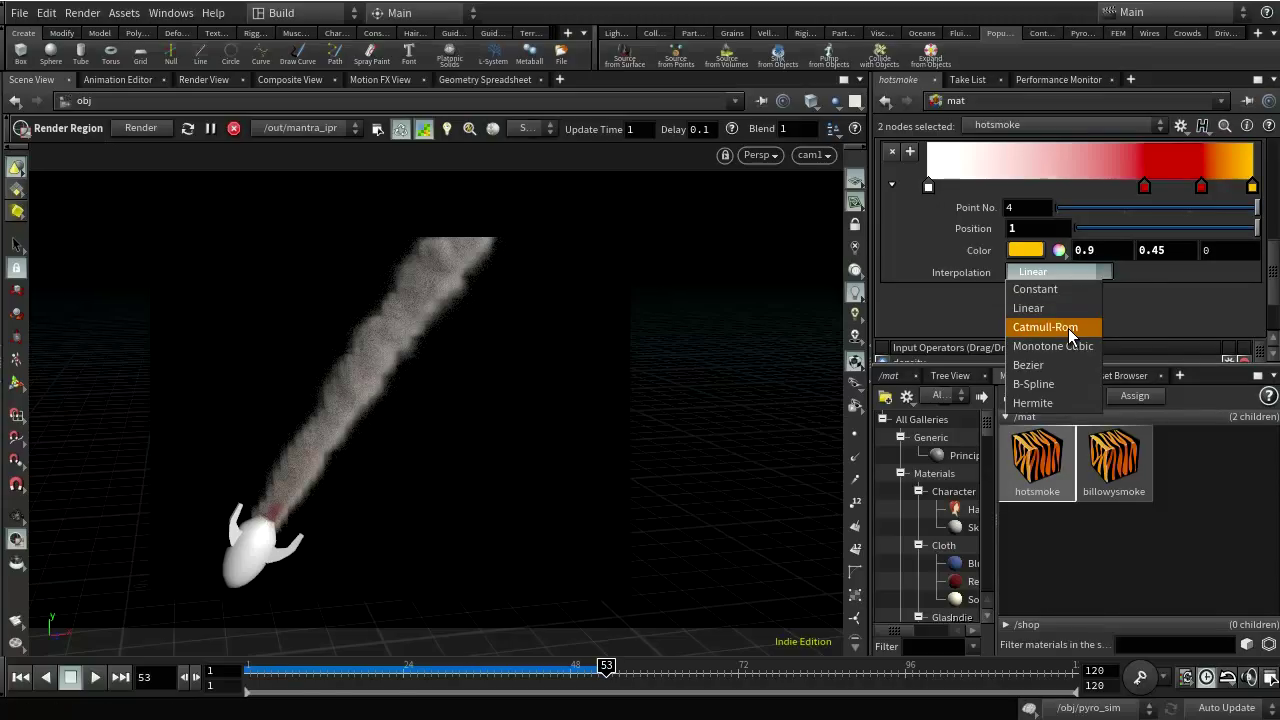
click(1064, 364)
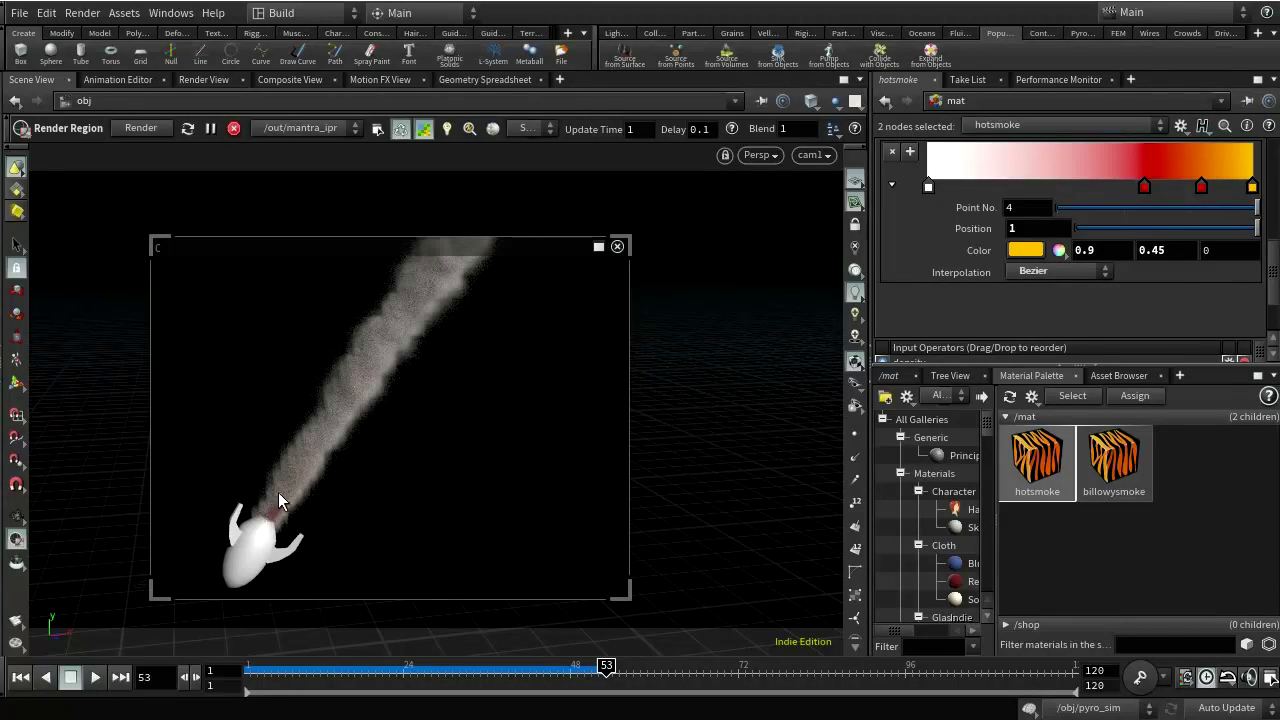
mouse_move(1201, 187)
mouse_down()
mouse_move(1177, 188)
mouse_move(1221, 190)
mouse_move(1201, 188)
mouse_up()
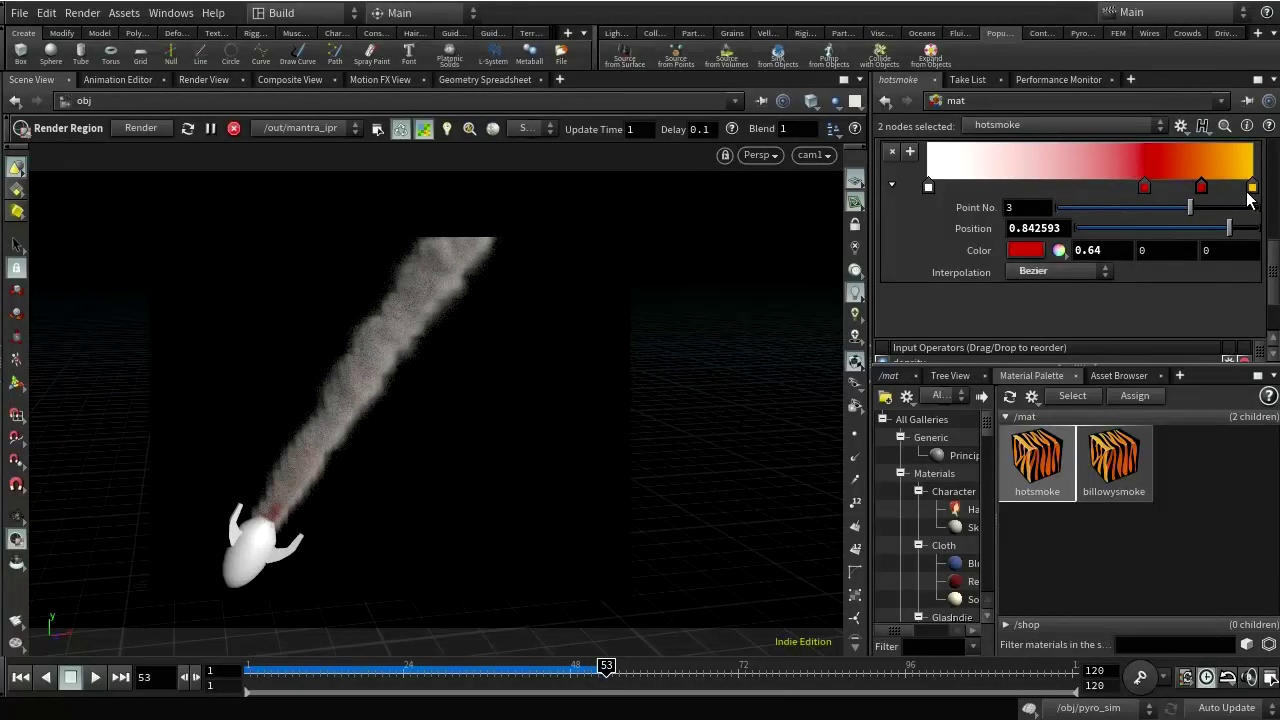
drag(1201, 188, 1156, 190)
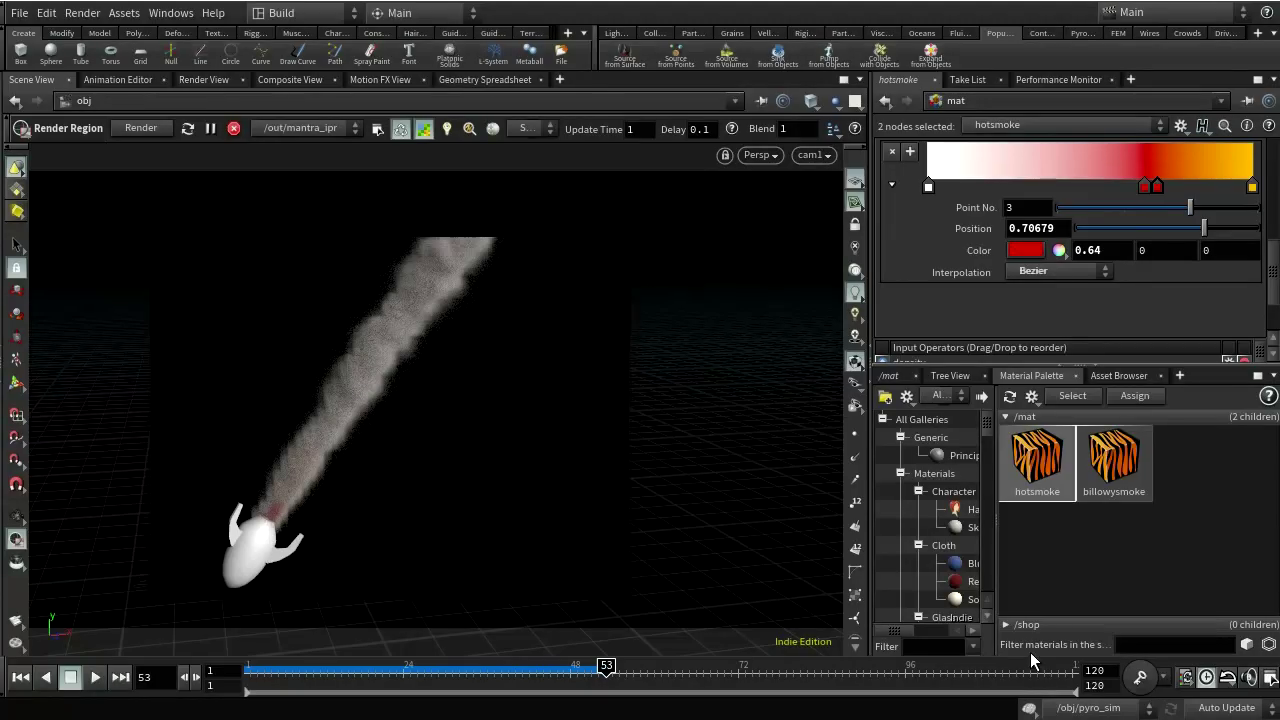
- Try out a Pyro Shader node in the mat network, look over its smoke and fire settings, and delete it
click(1165, 493)
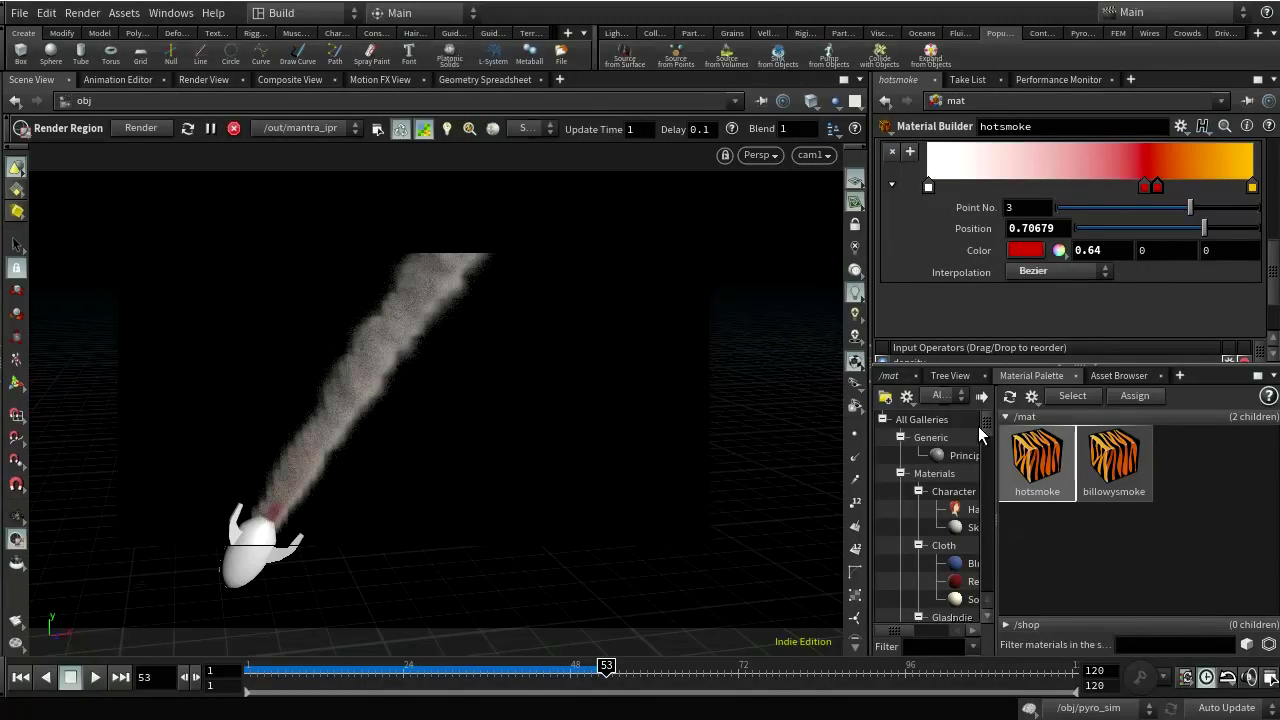
drag(988, 425, 998, 581)
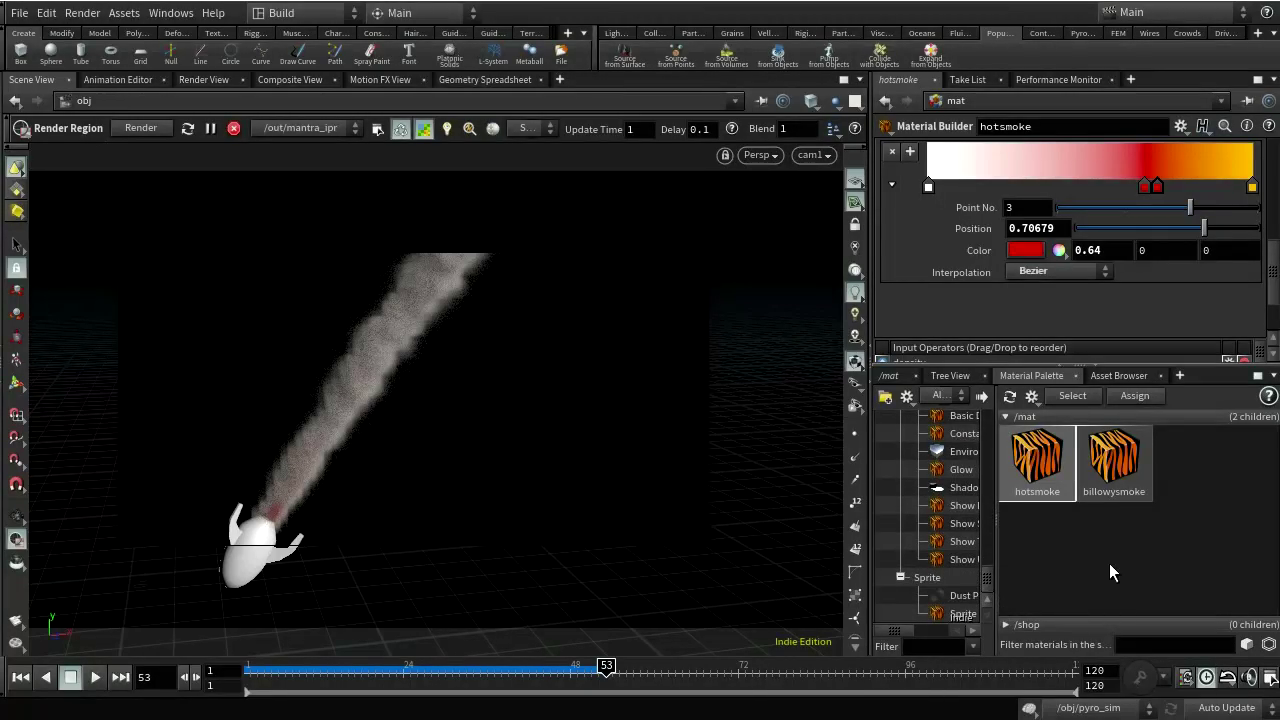
click(892, 377)
key(Tab)
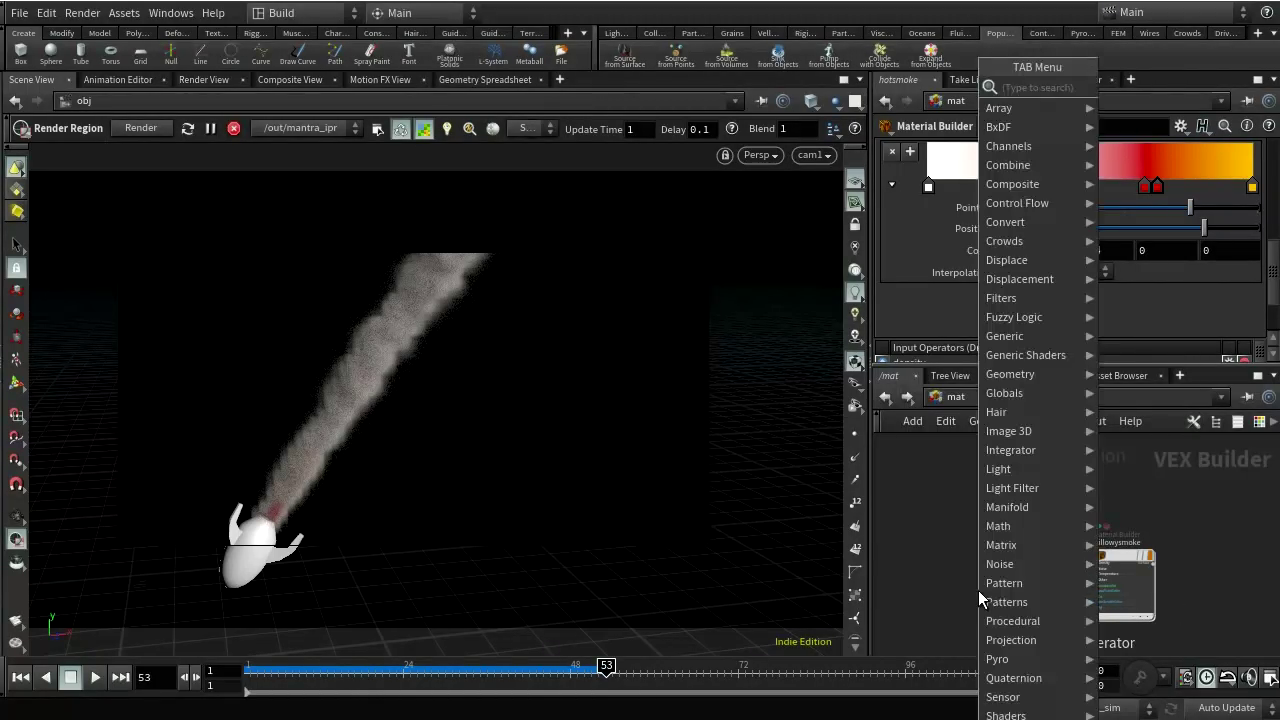
text(py)
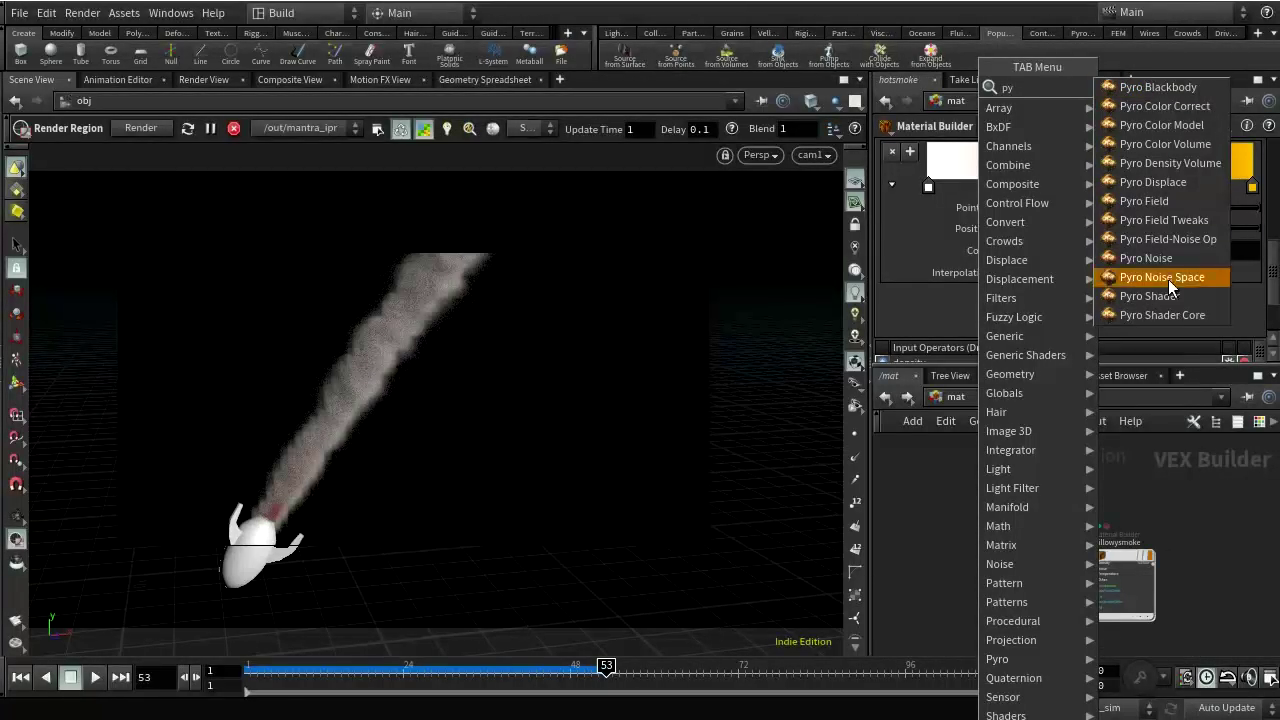
click(1168, 295)
click(972, 580)
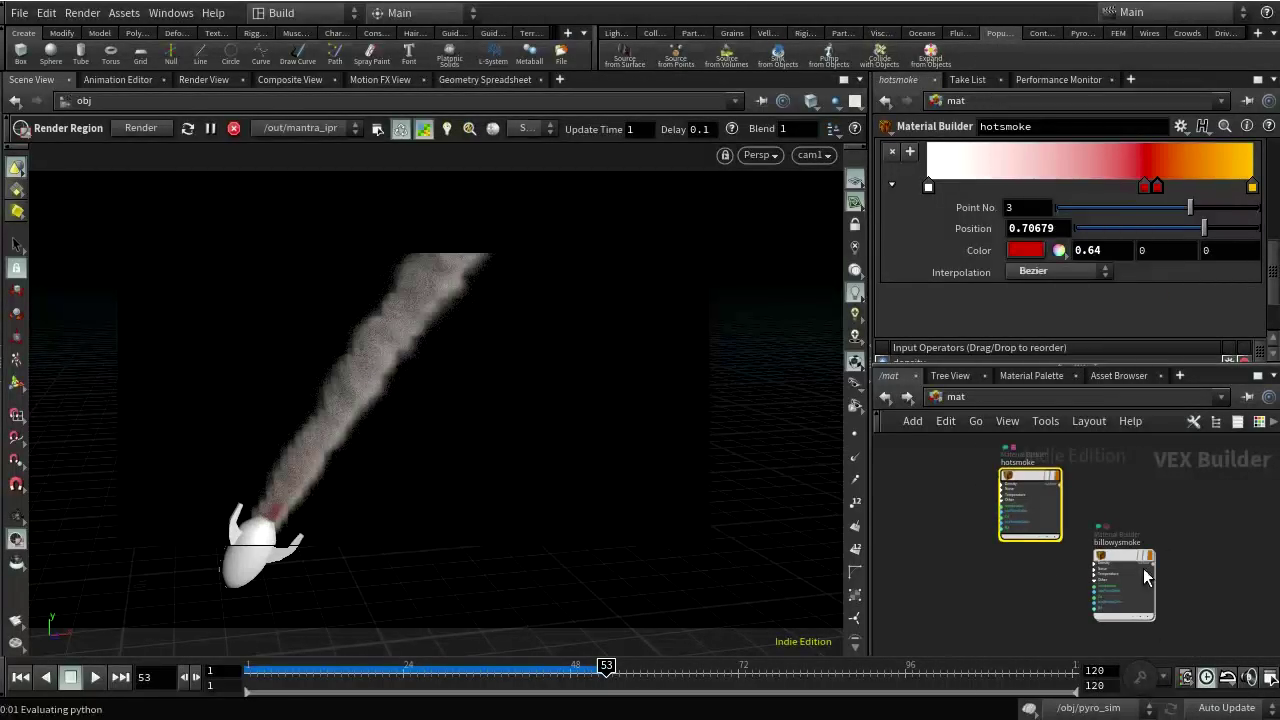
scroll(1046, 232, down, 5)
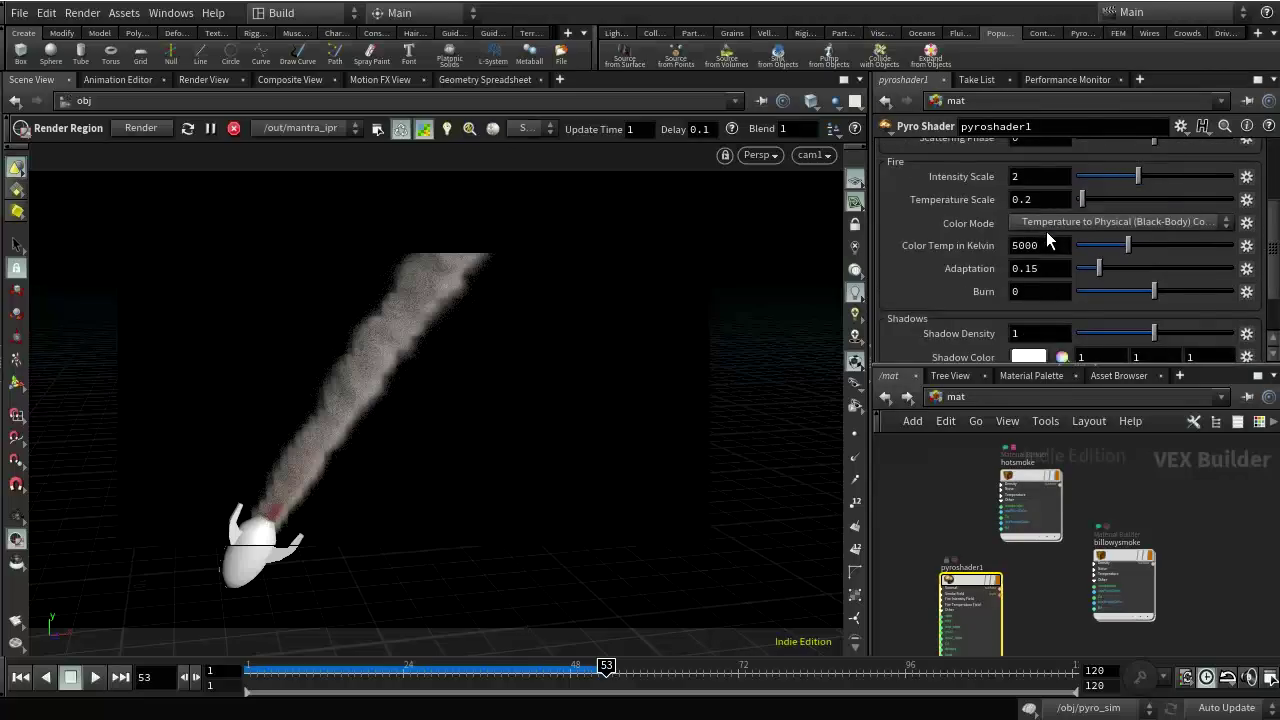
scroll(1033, 243, up, 6)
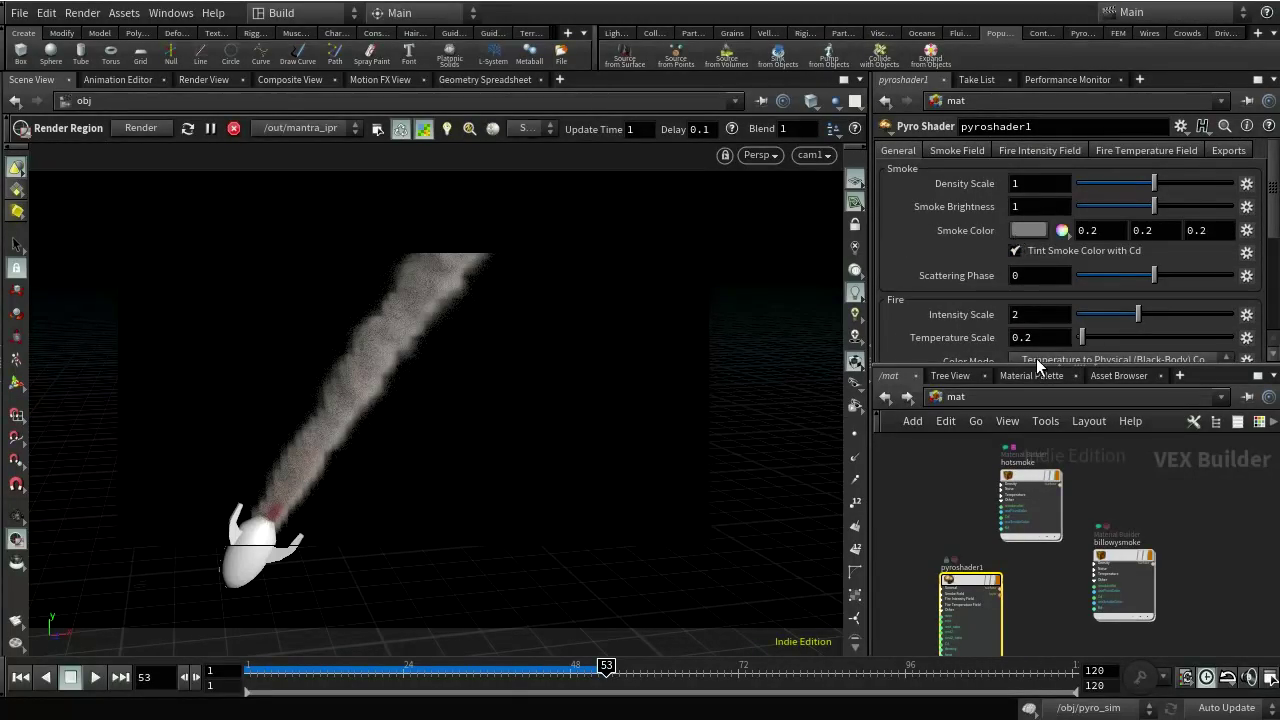
mouse_move(972, 585)
key(Delete)
- Select the hotsmoke material in the Material Palette and save the scene file
click(1020, 375)
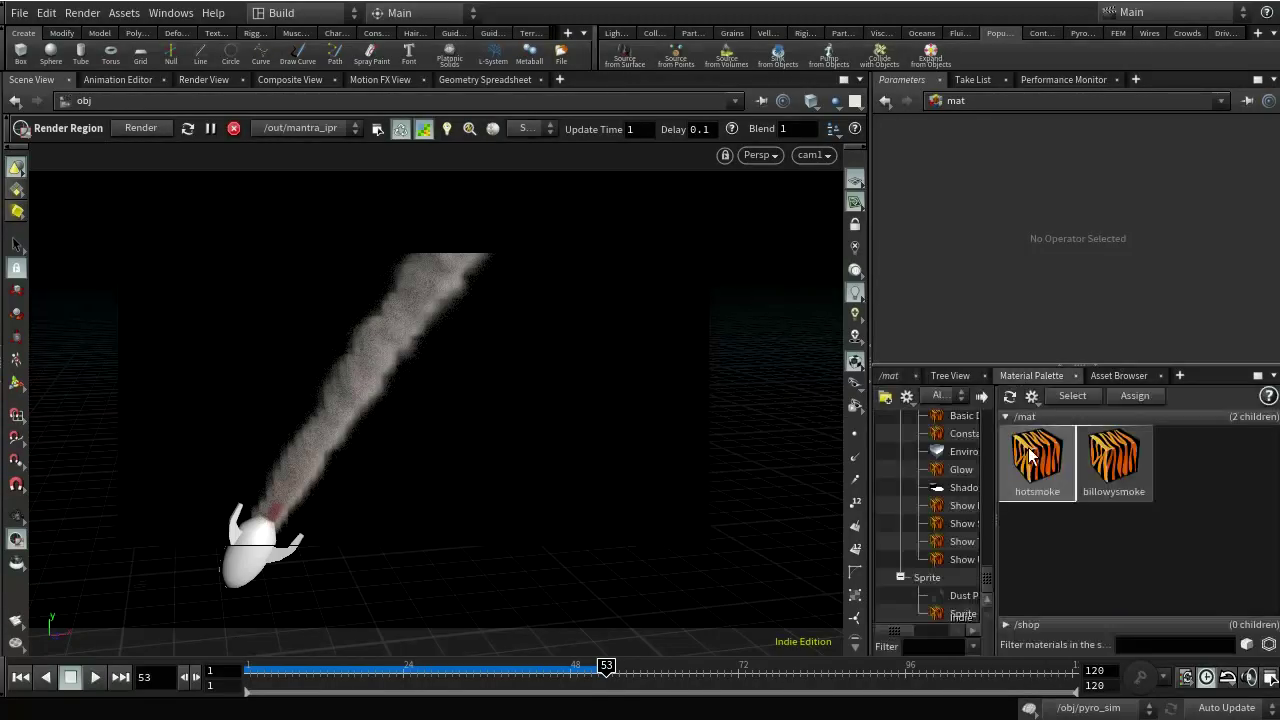
click(1028, 450)
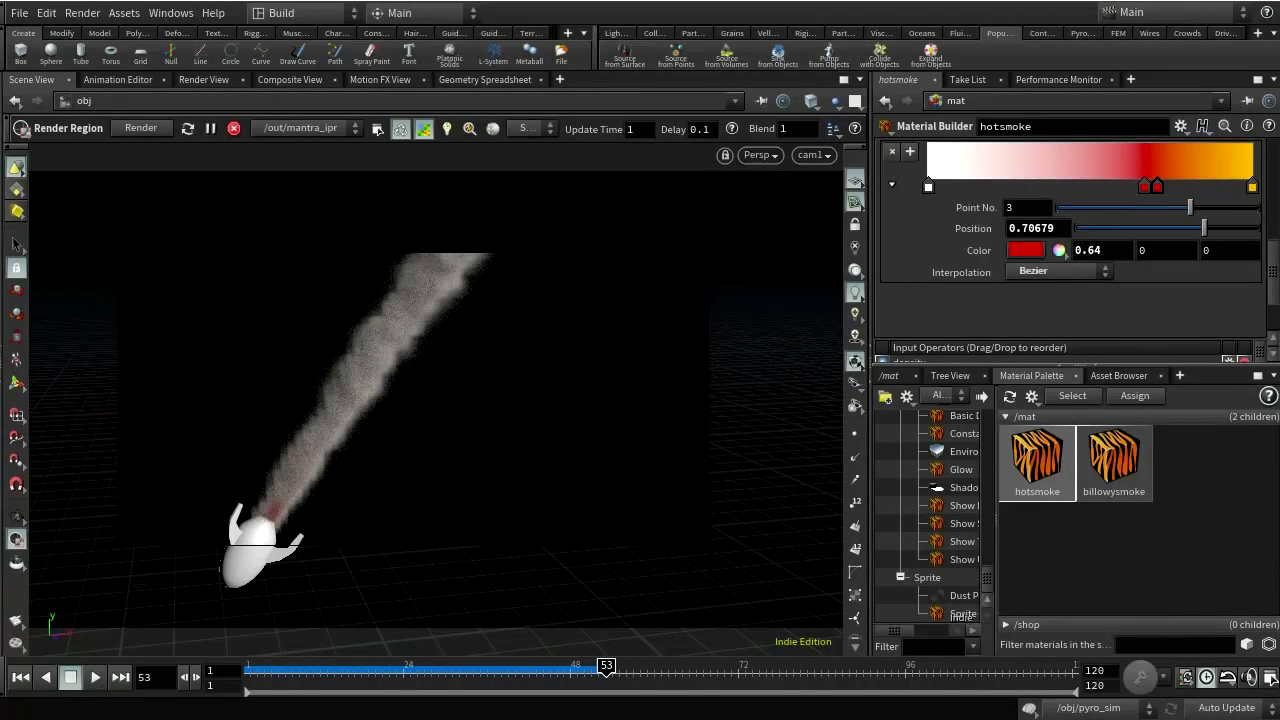
key(ctrl+s)
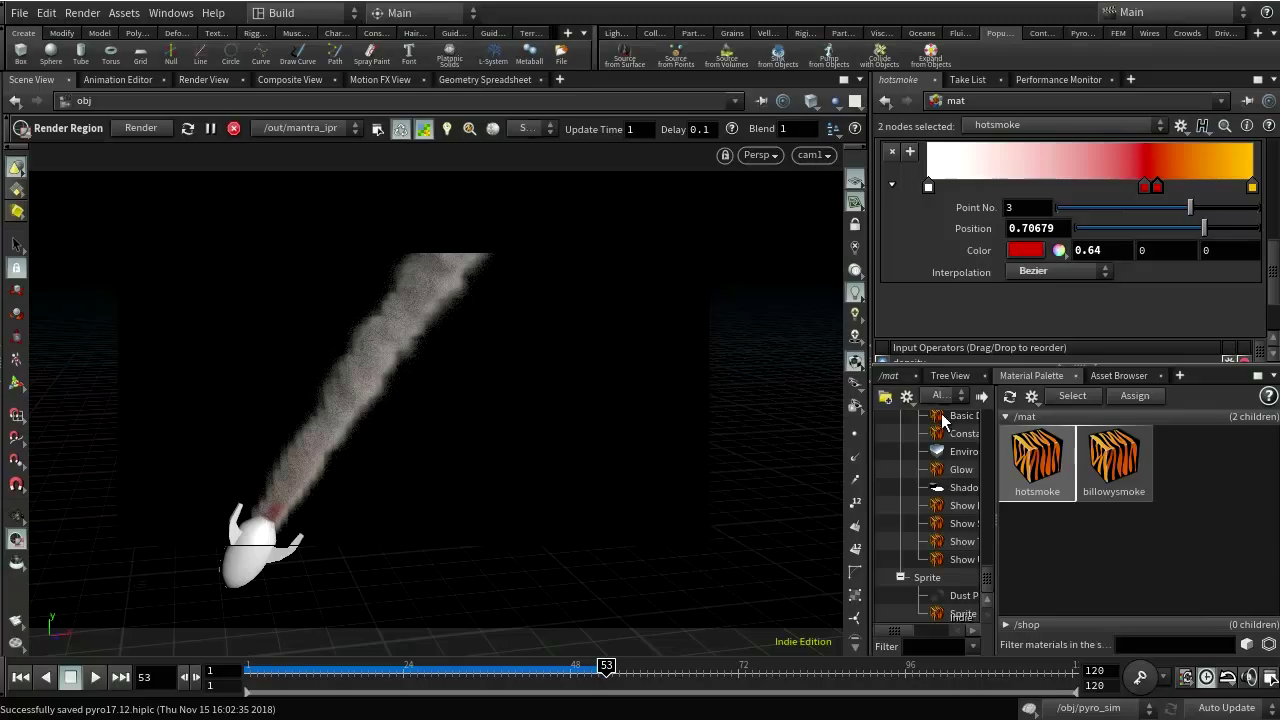
- Switch the network view to the obj level and enter the pyro_import geometry node
click(897, 376)
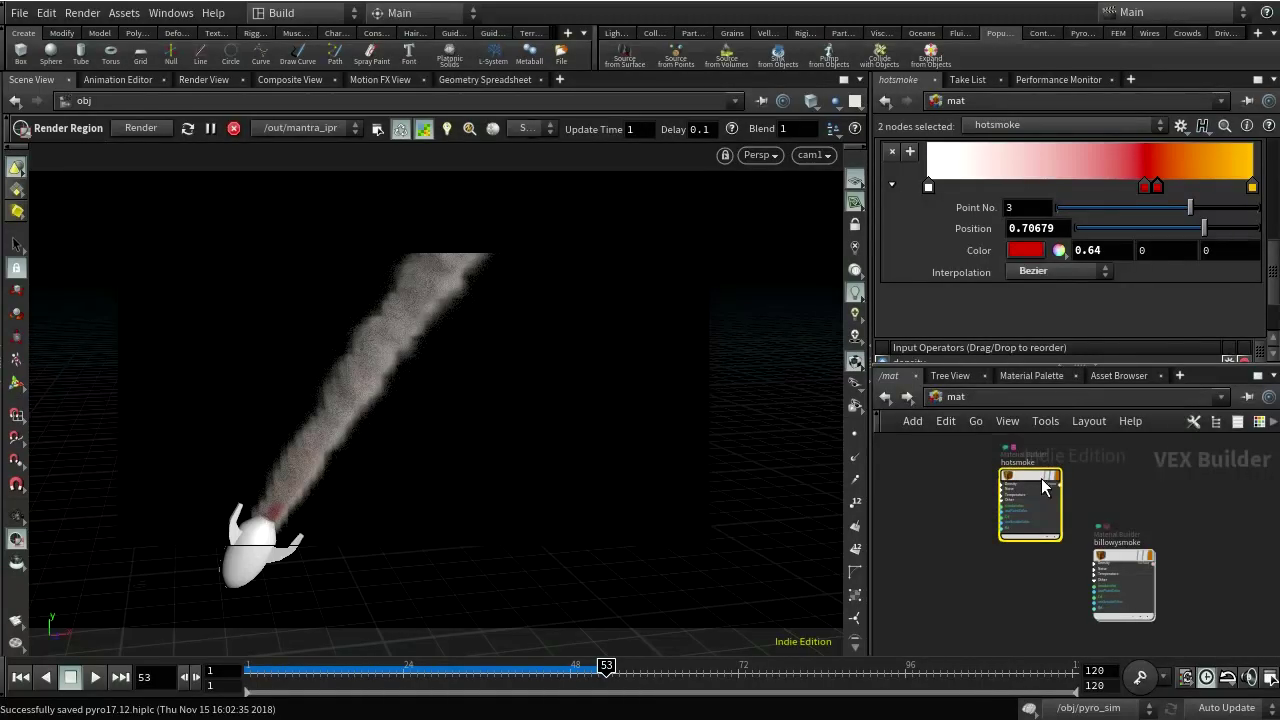
click(970, 421)
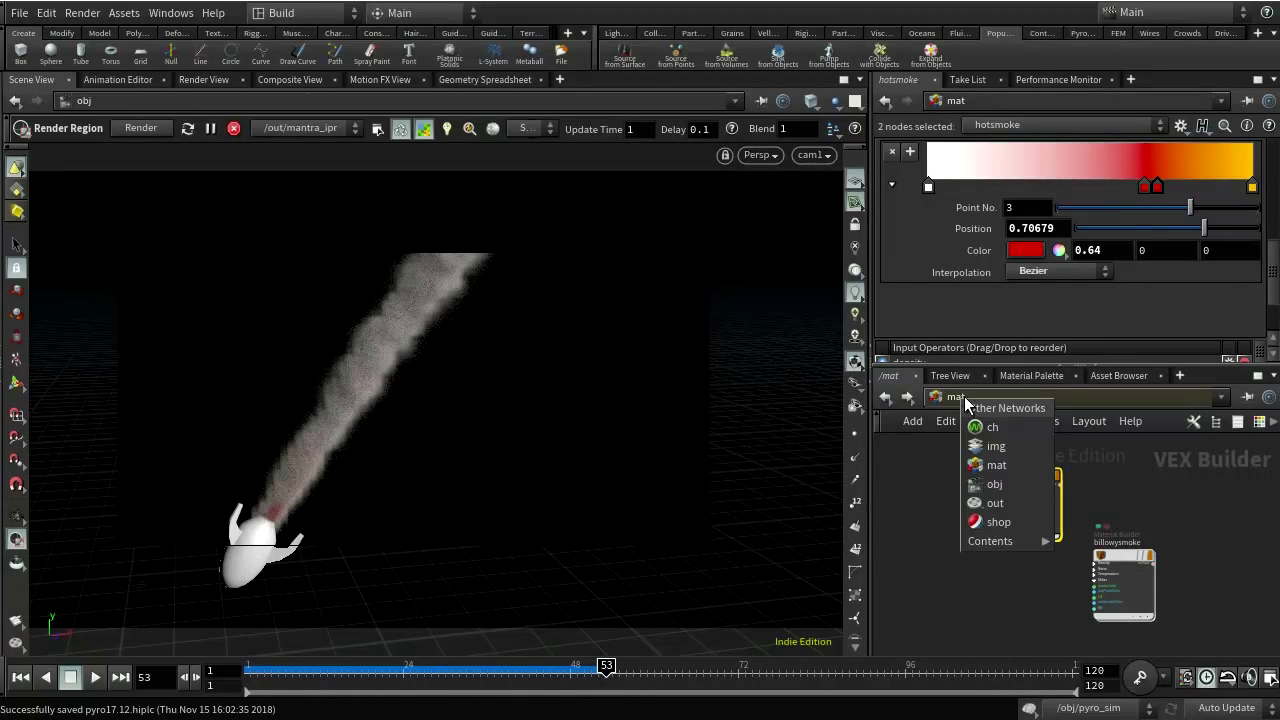
click(1011, 482)
scroll(1150, 602, down, 2)
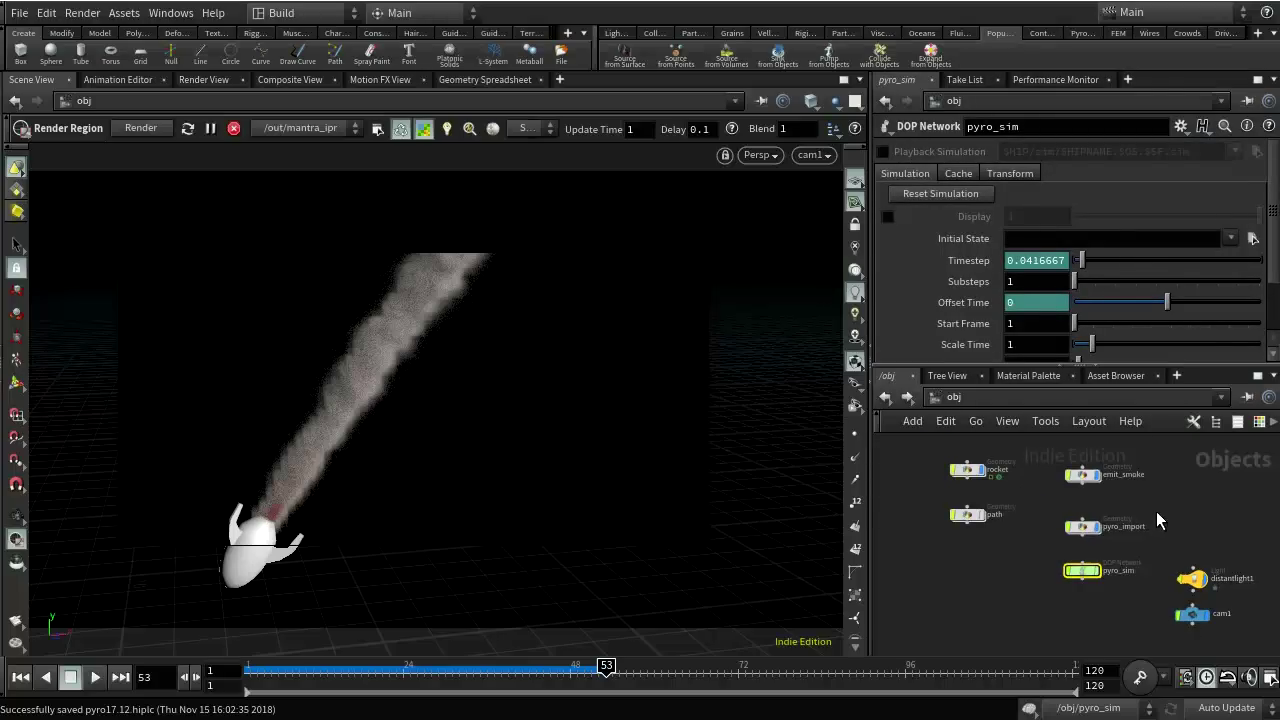
scroll(1156, 521, up, 1)
scroll(1090, 594, up, 1)
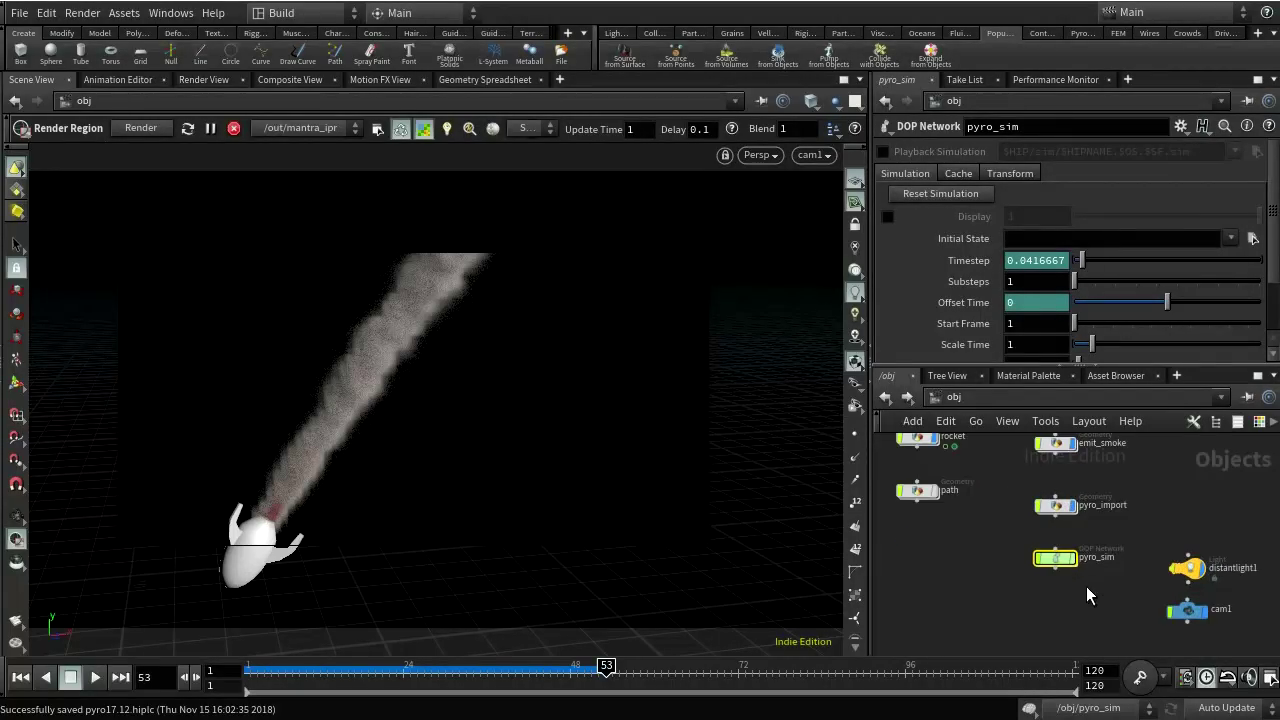
scroll(990, 561, up, 1)
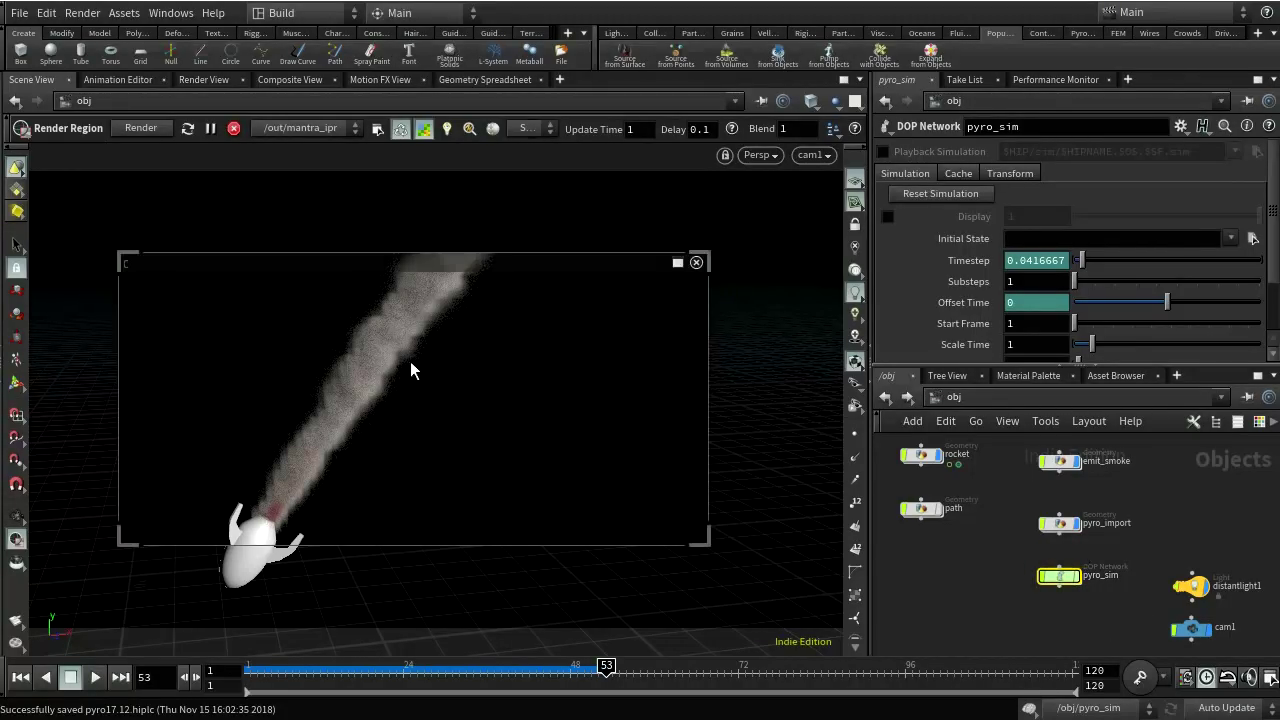
scroll(1103, 617, up, 2)
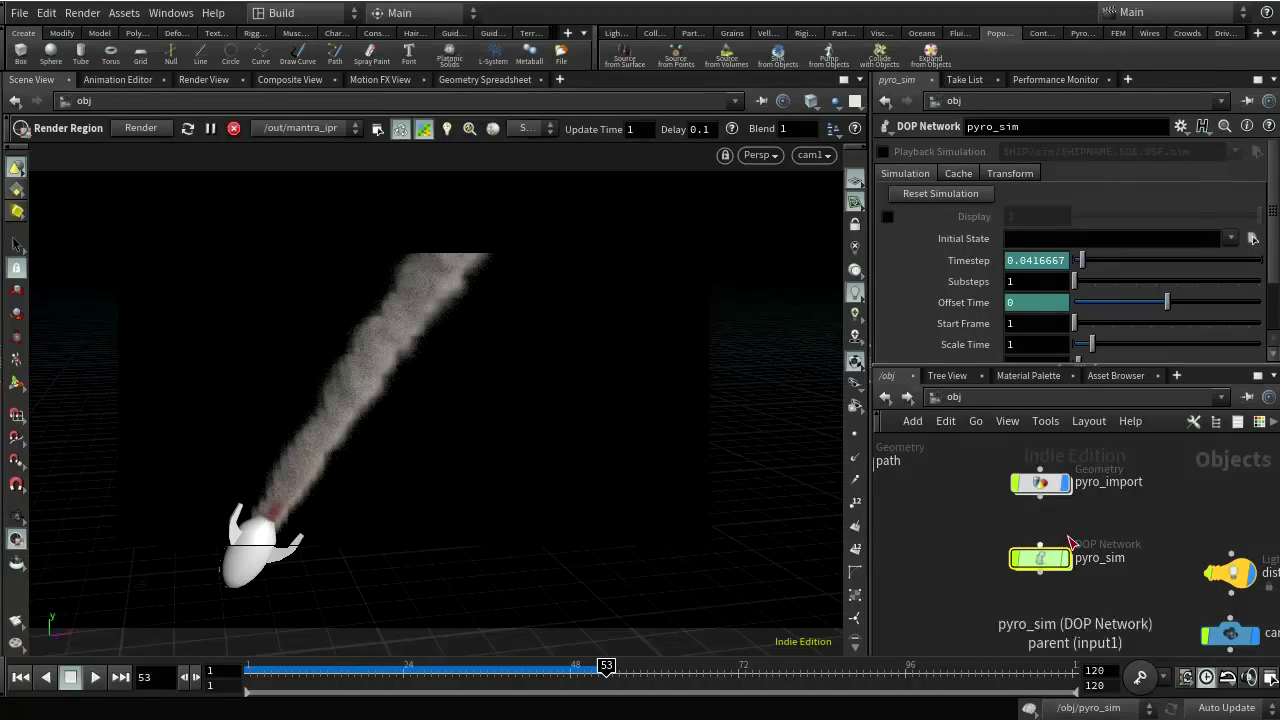
middle_drag(1167, 533, 1180, 628)
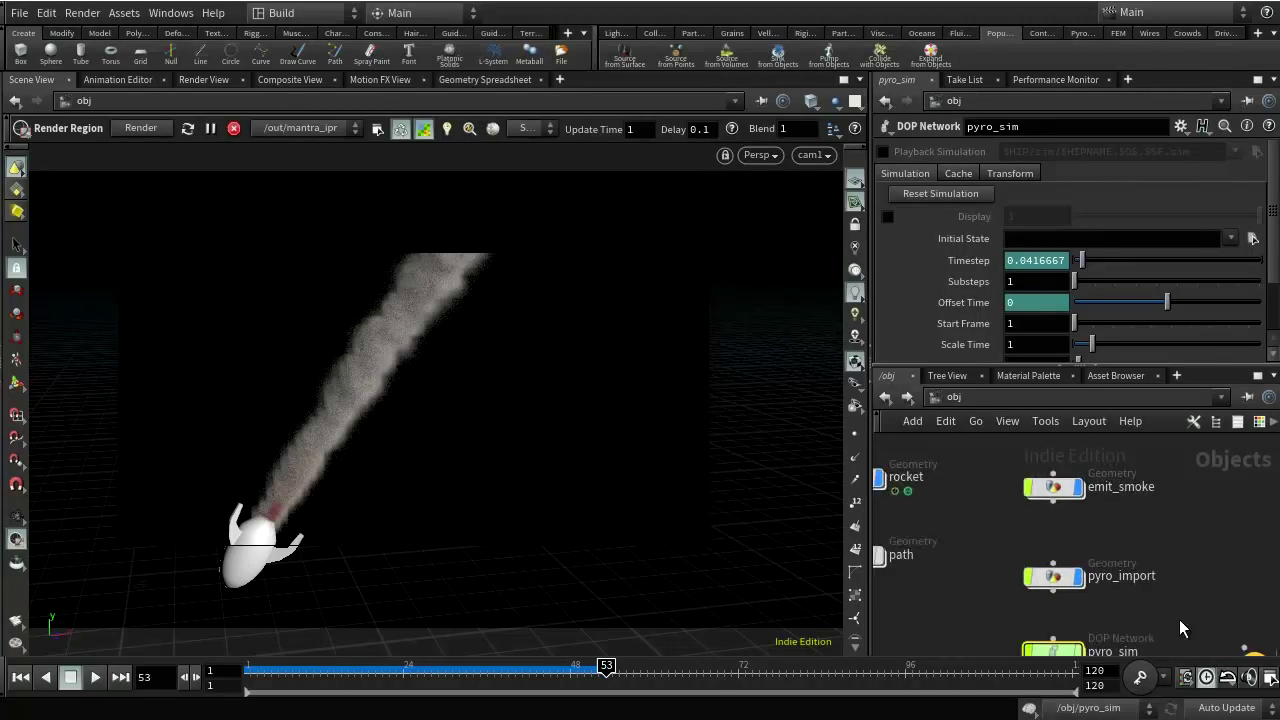
double_click(1050, 580)
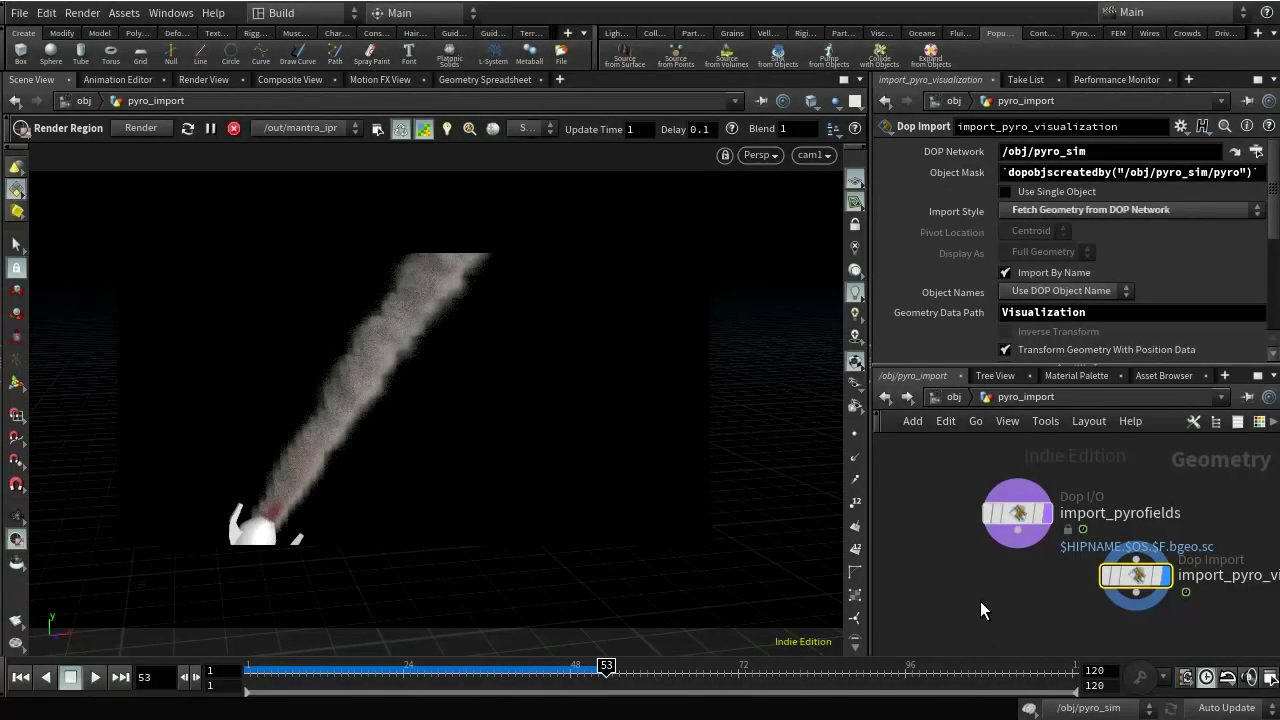
- Select the import_pyrofields node and review its list of imported fields, from density and vel through temperature, heat, fuel and Cd
click(1018, 528)
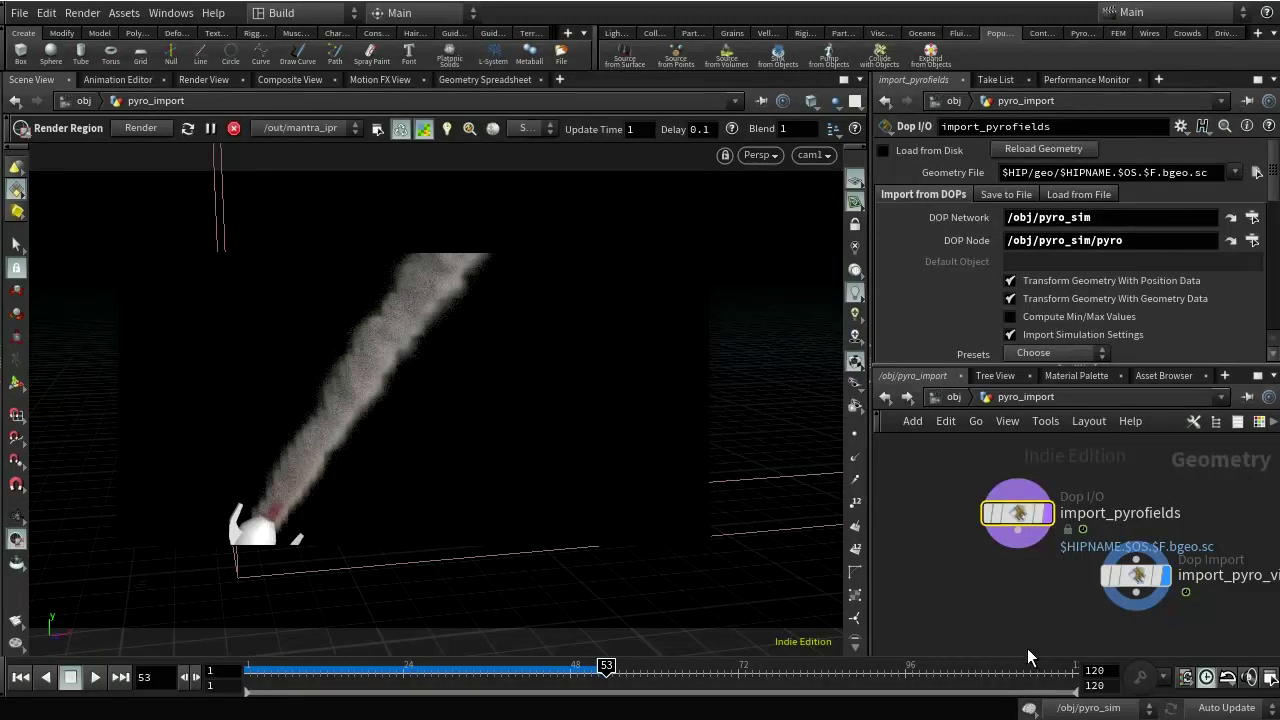
mouse_move(1031, 512)
scroll(1275, 220, down, 3)
scroll(1275, 220, down, 6)
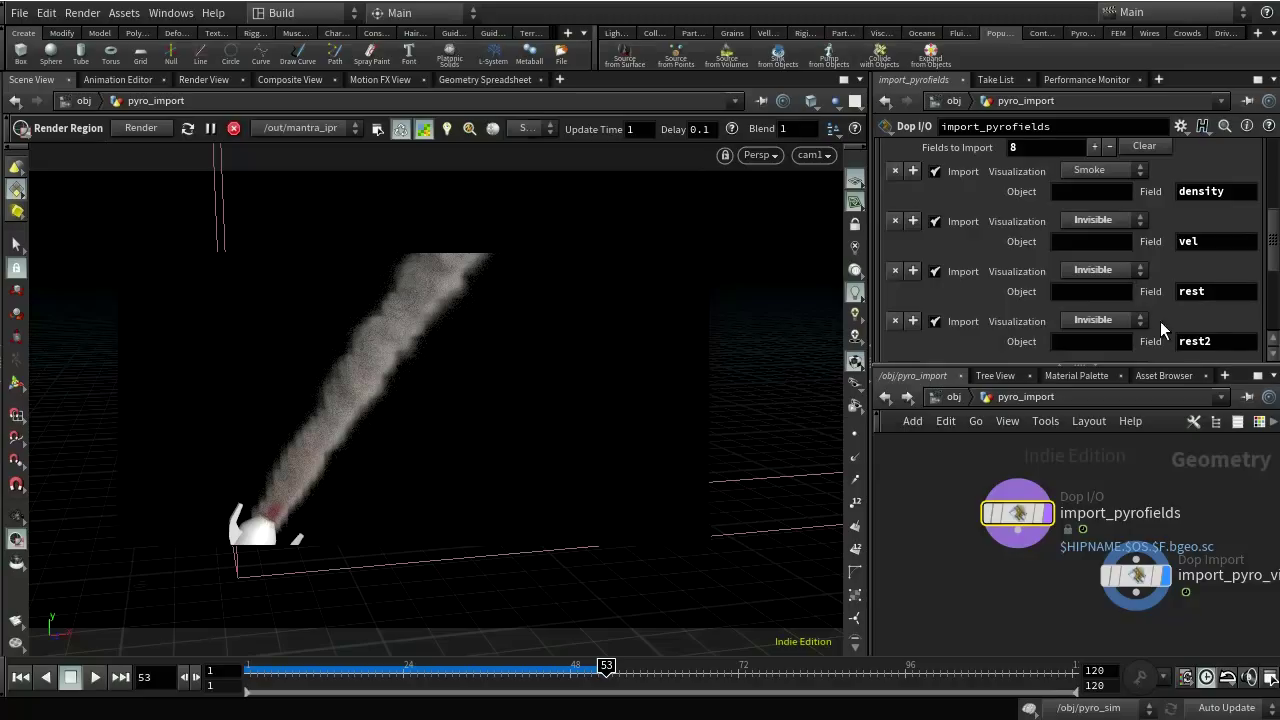
drag(1276, 265, 1277, 325)
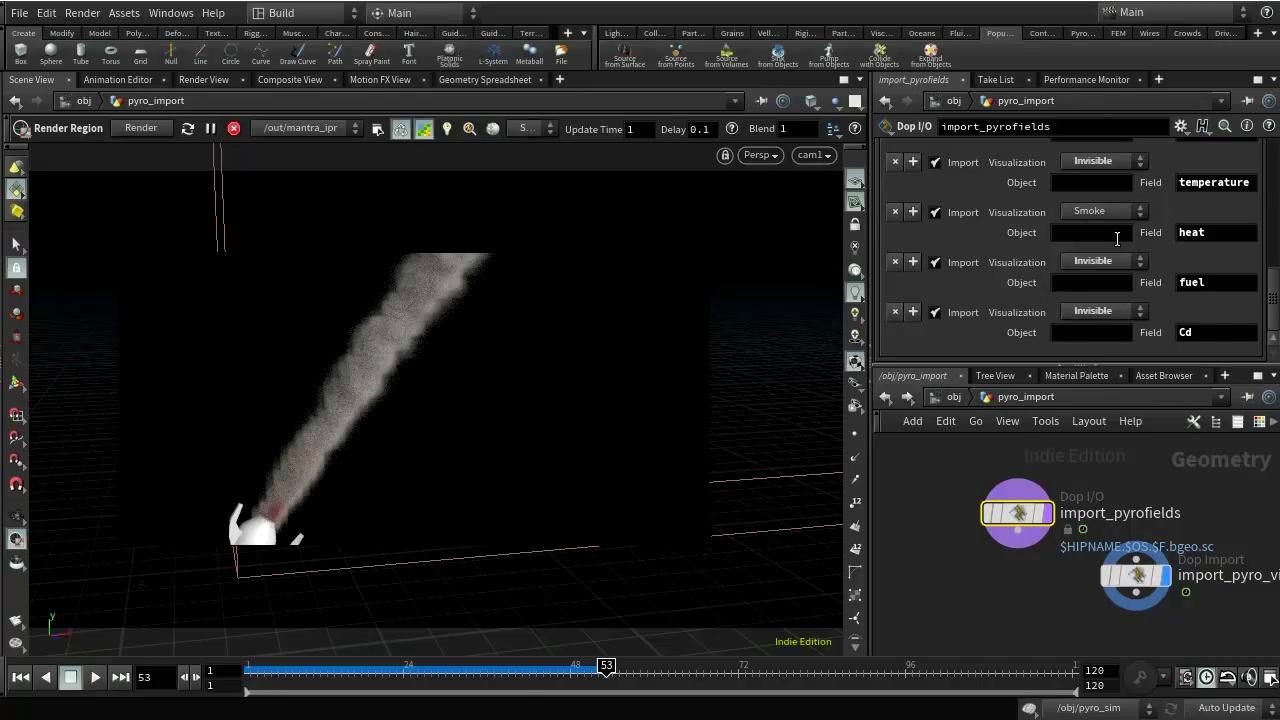
scroll(1189, 293, up, 10)
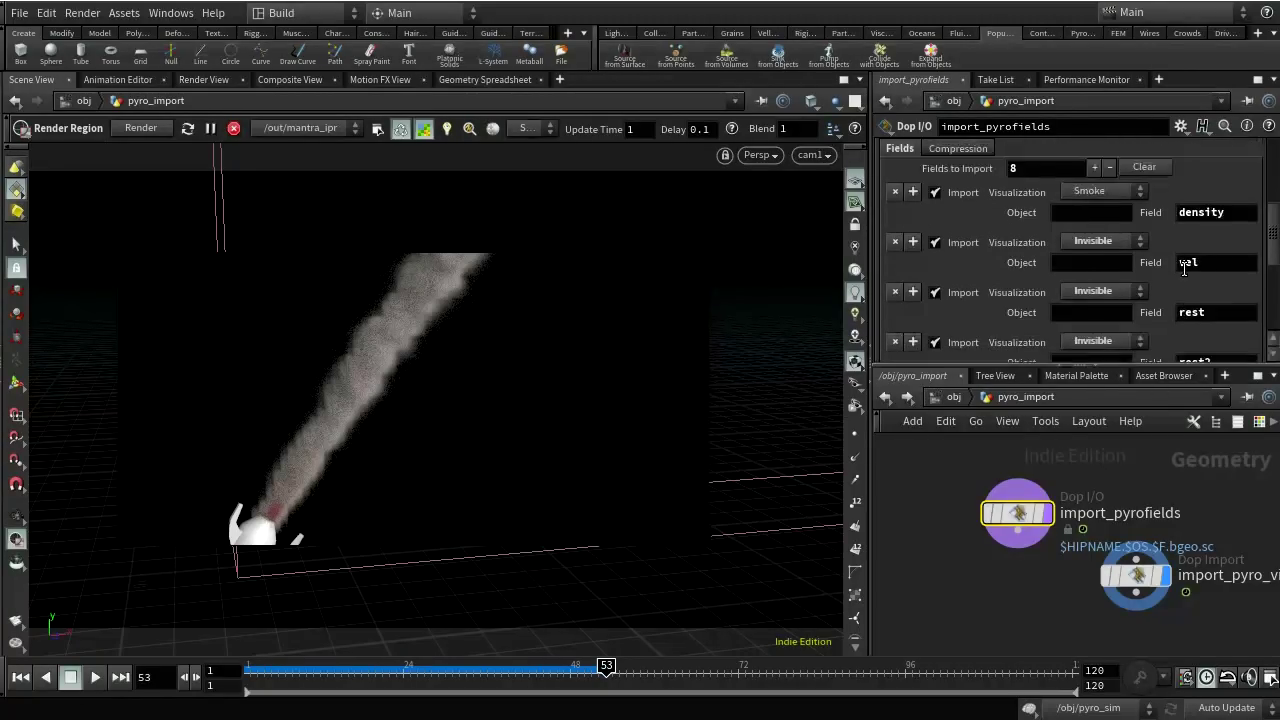
scroll(1183, 263, up, 4)
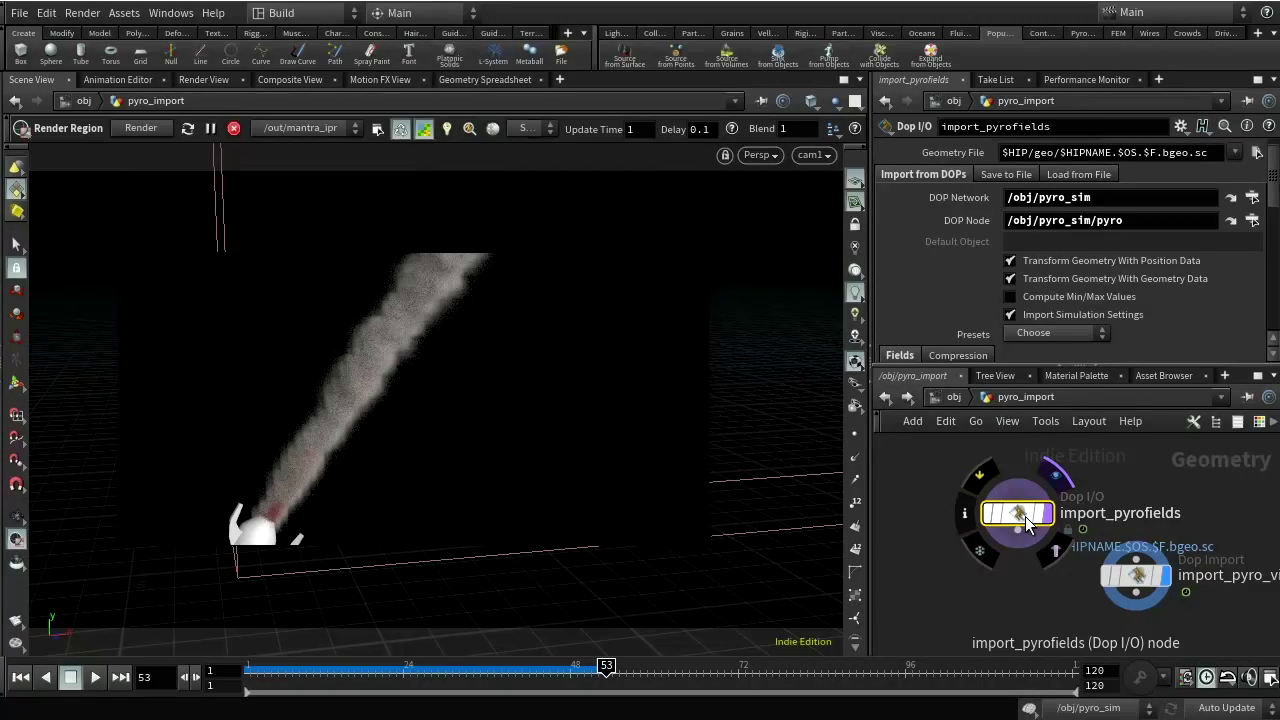
- Leave the pyro_import network, switch the network view to the out level and select the mantra_ipr node
click(961, 400)
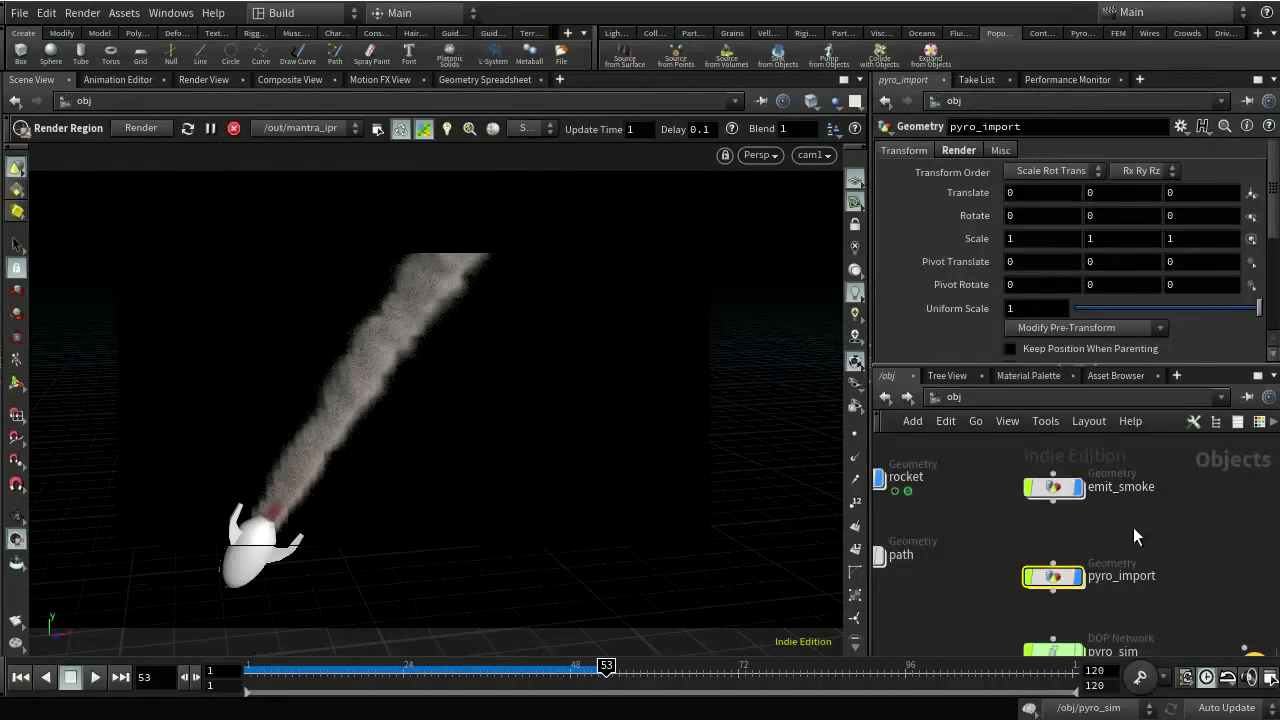
click(1008, 396)
click(1085, 503)
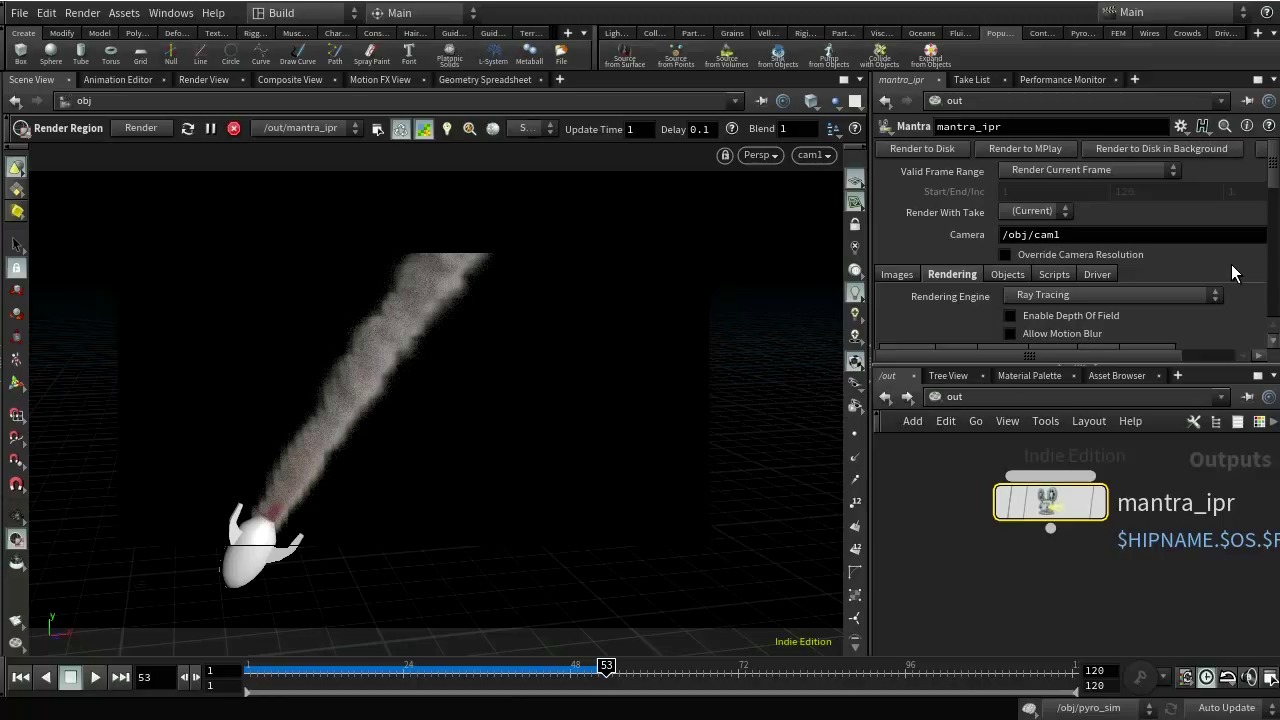
- Set the Volume Shadow Step Rate to 0.1 in mantra_ipr's sampling settings
drag(1273, 162, 1274, 200)
scroll(960, 271, up, 5)
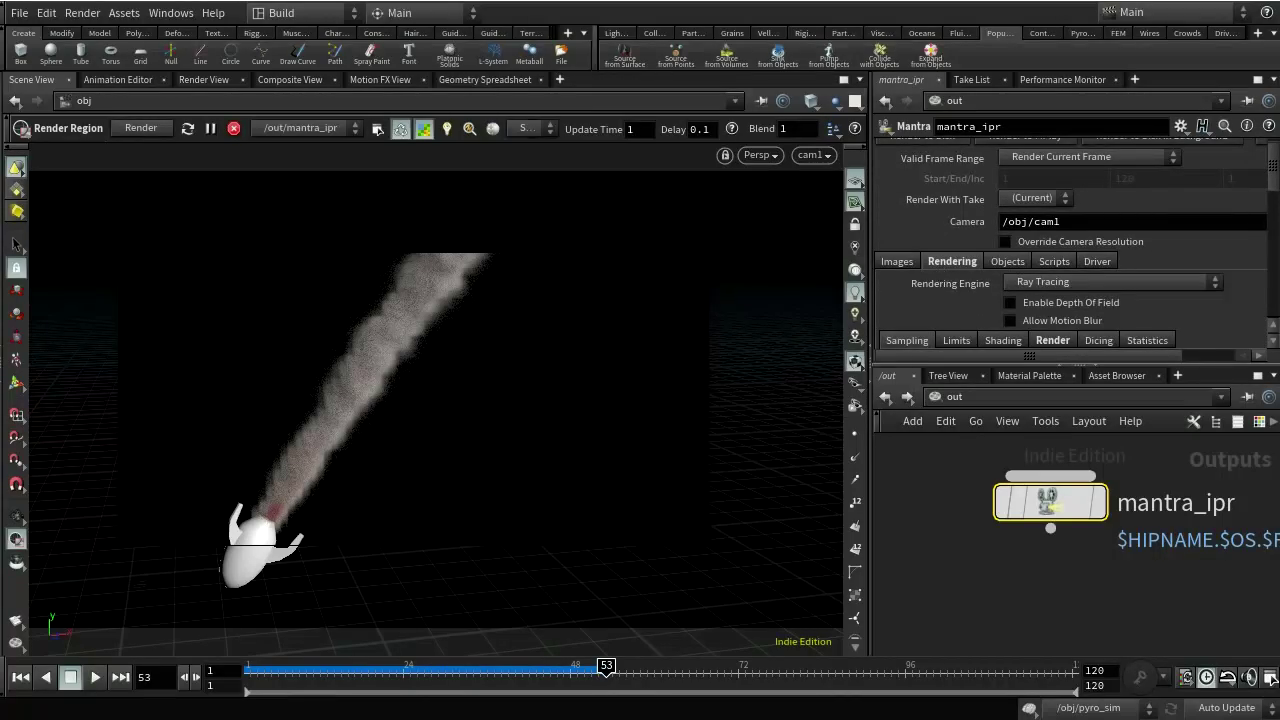
drag(1275, 204, 1276, 221)
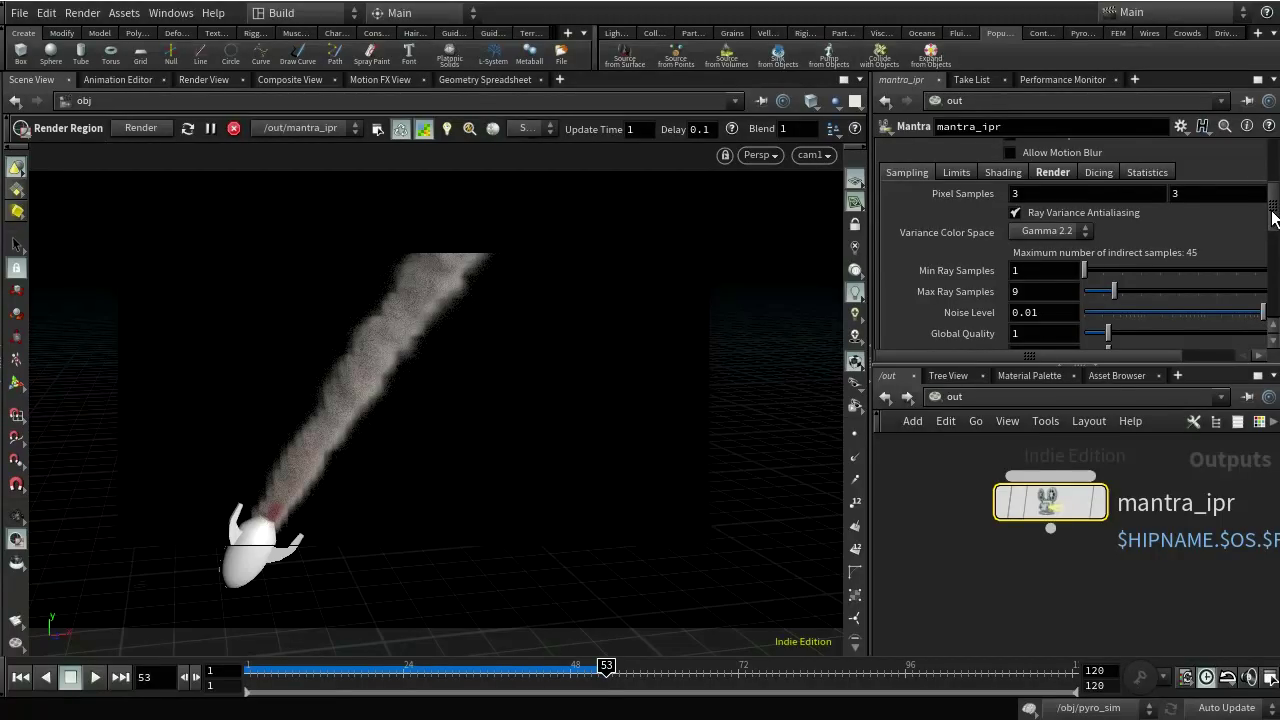
drag(1274, 218, 1273, 280)
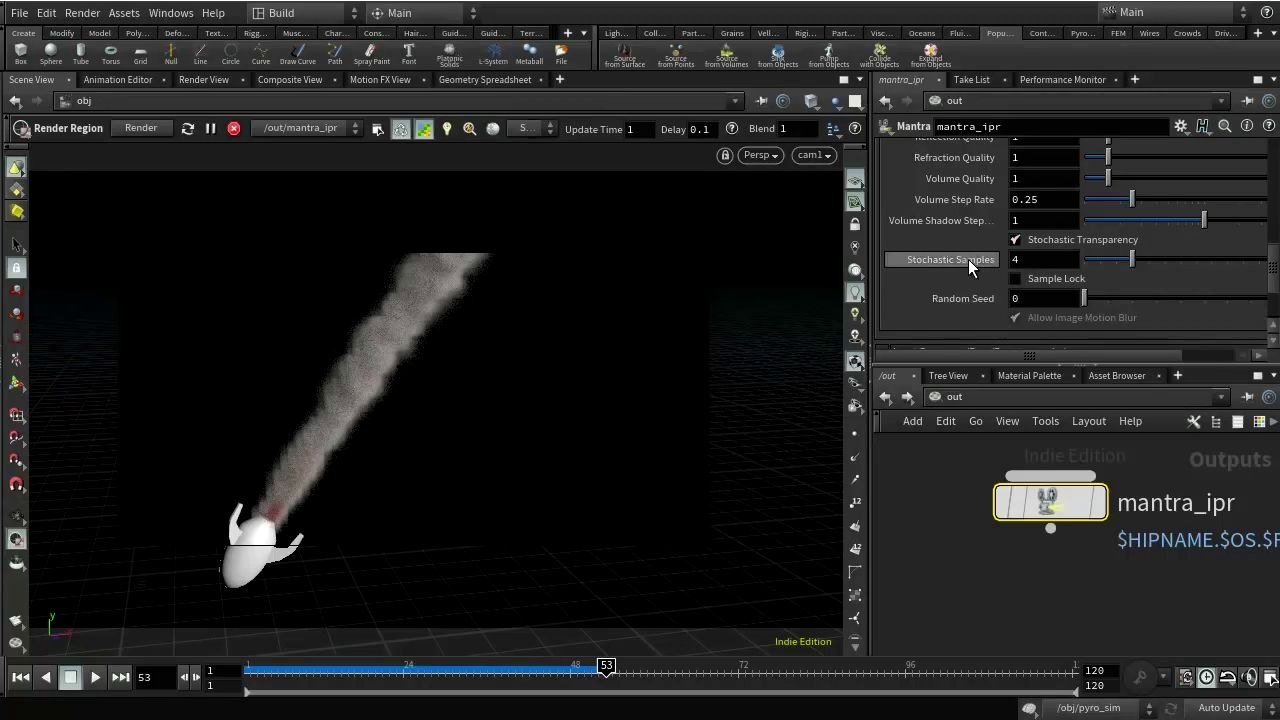
scroll(967, 259, up, 1)
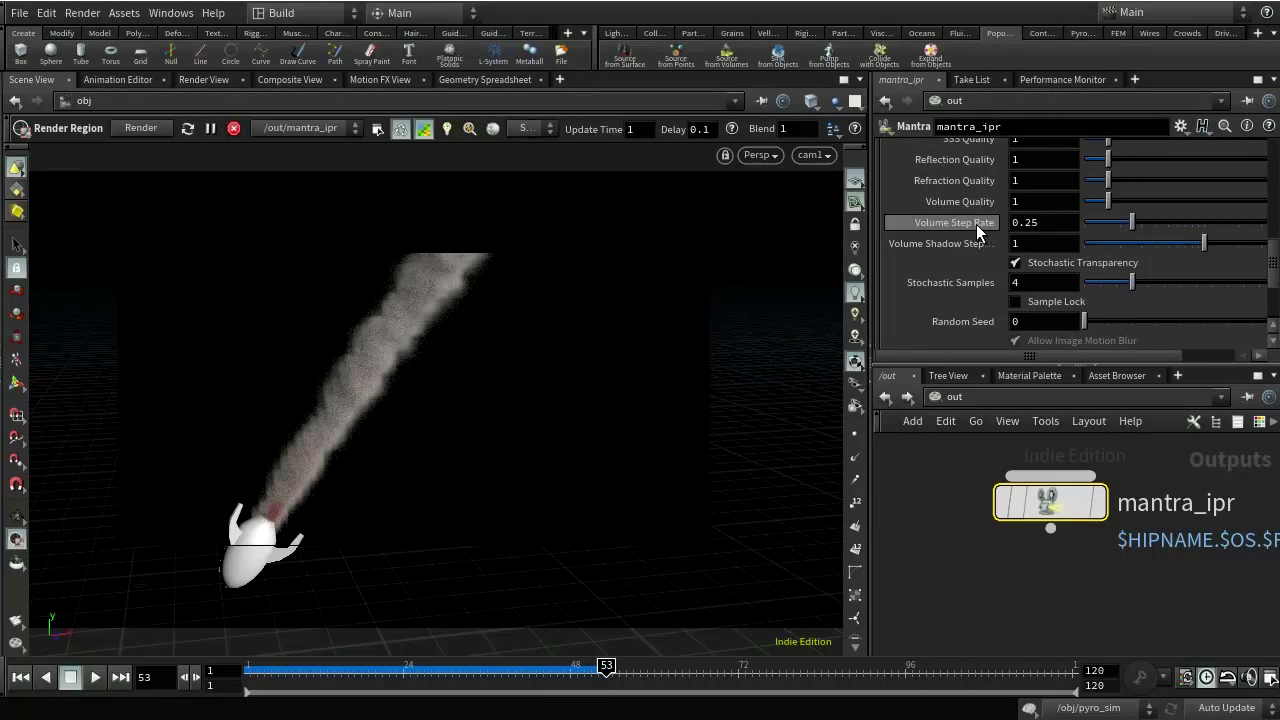
mouse_move(976, 224)
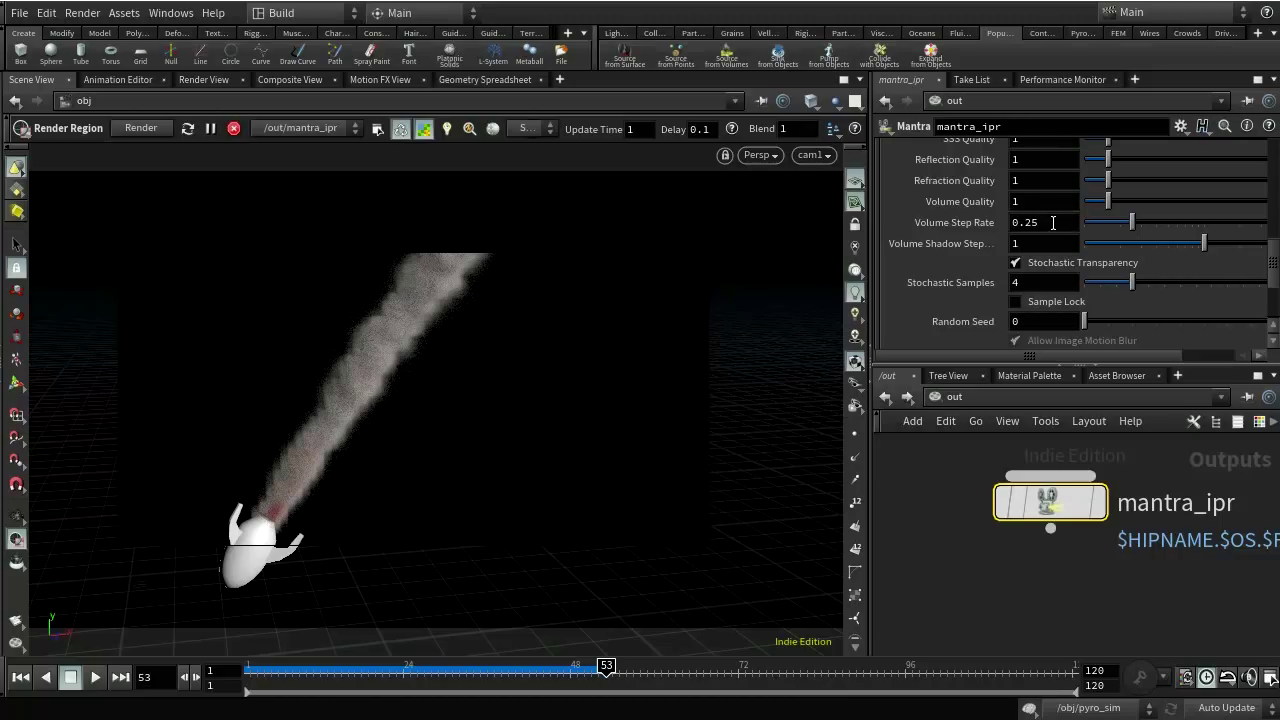
click(1045, 225)
mouse_move(980, 250)
click(1020, 243)
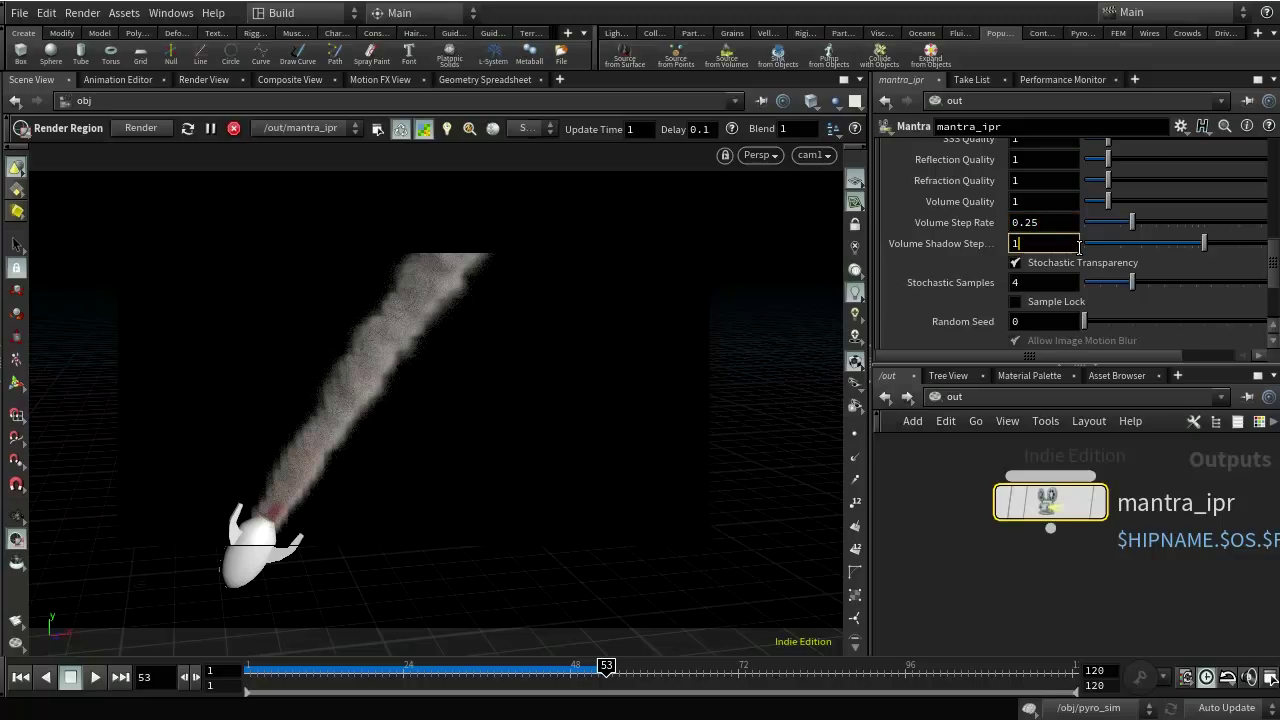
double_click(1012, 244)
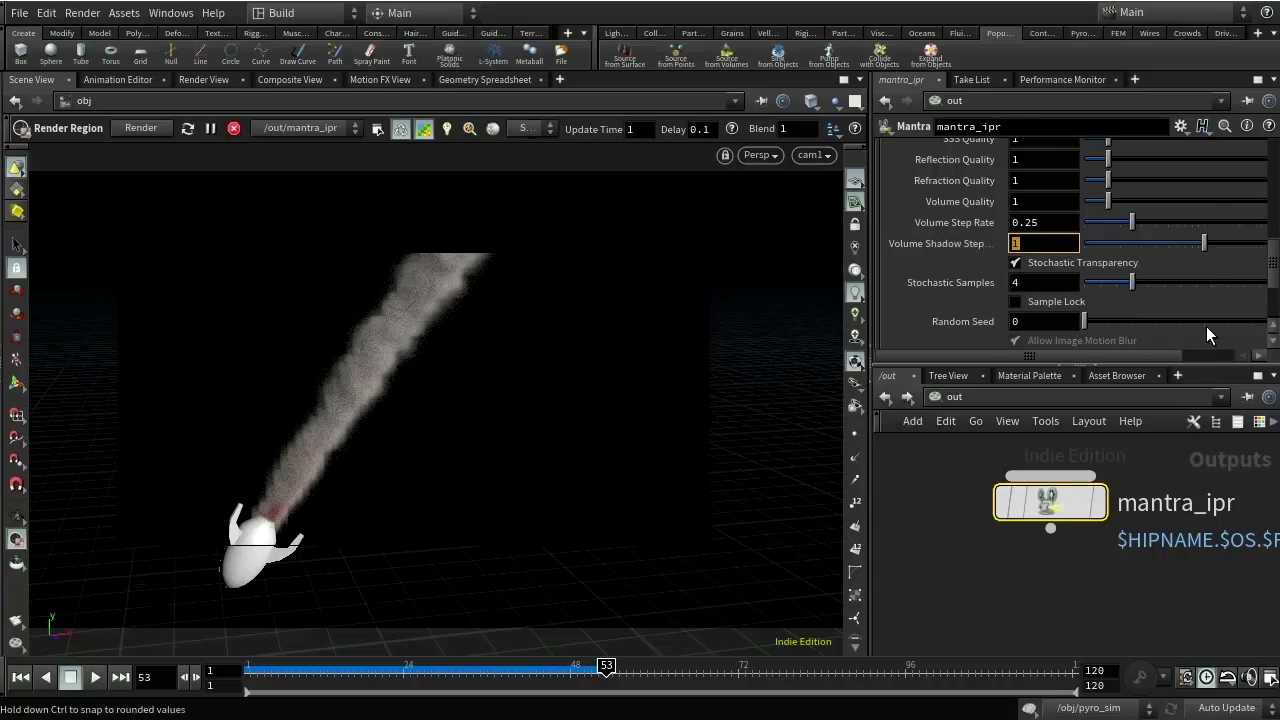
text(.1)
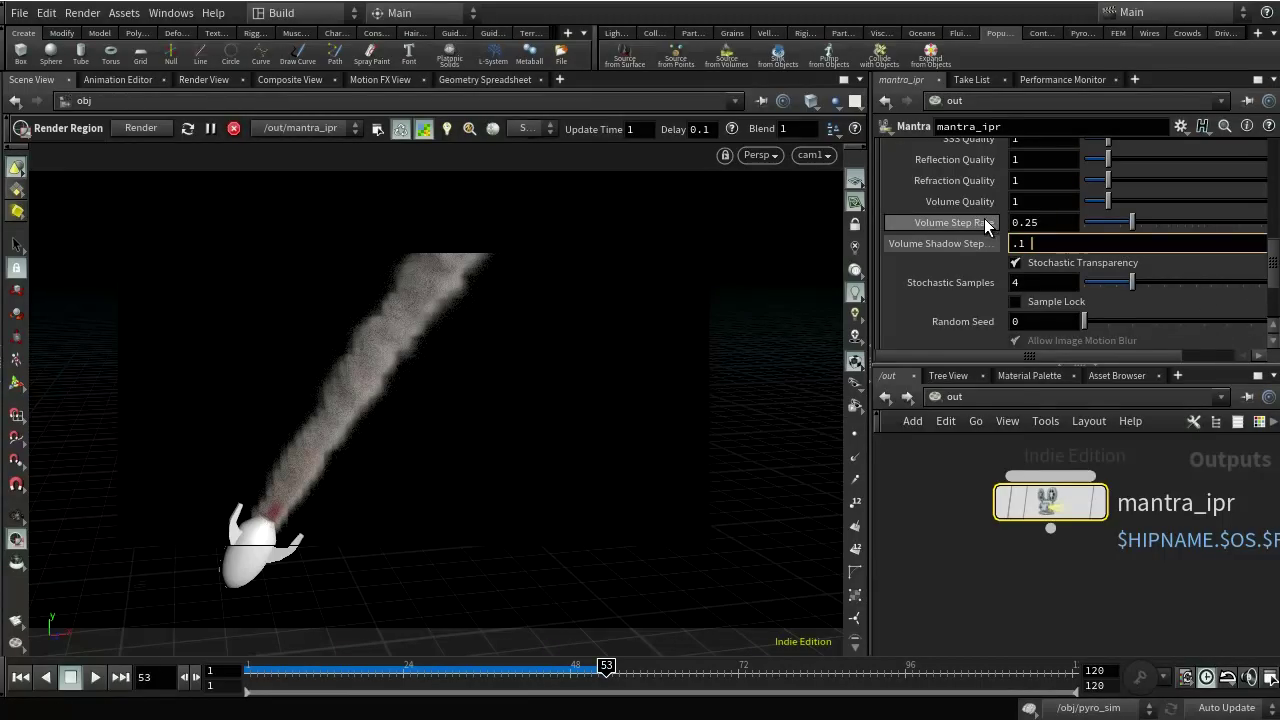
mouse_move(985, 223)
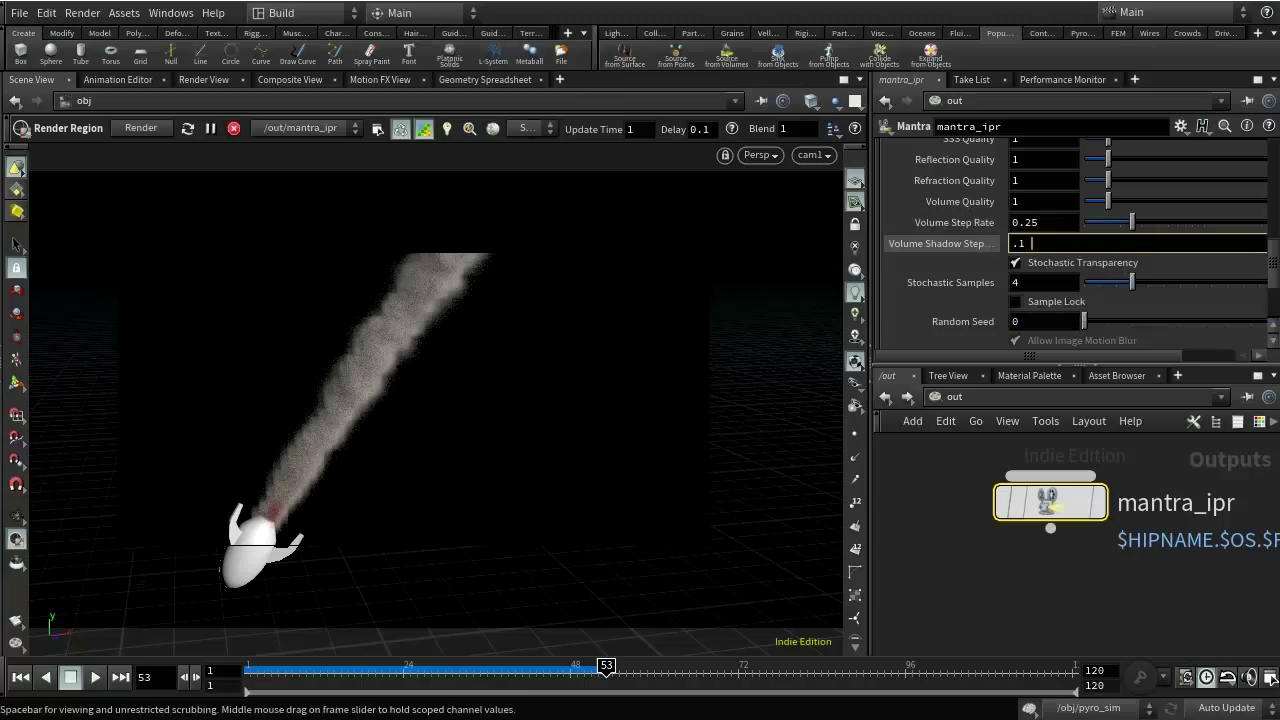